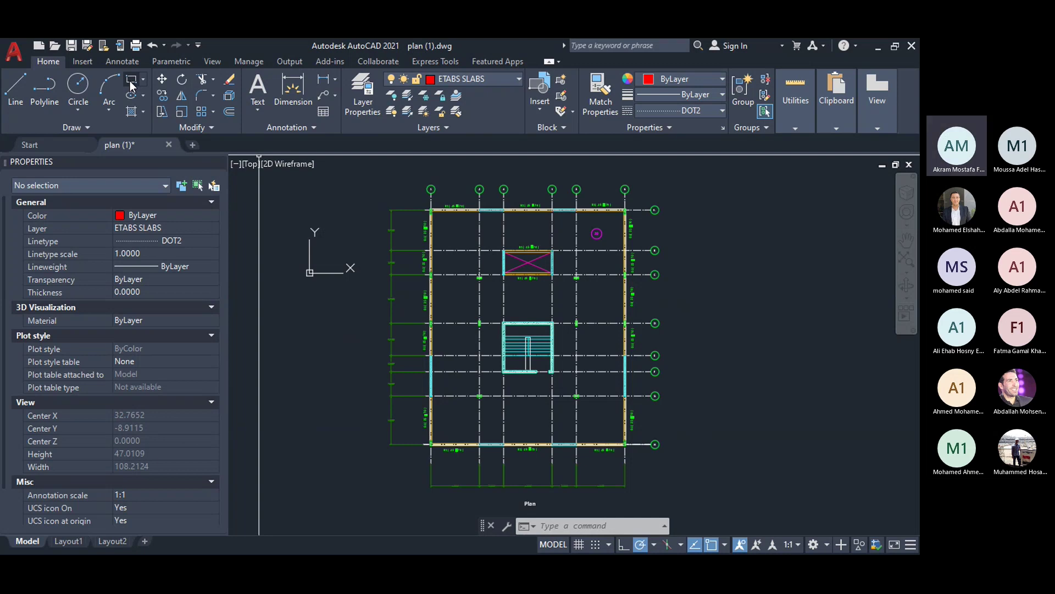
Step: Draw a rectangle about 24.3 by 29.3 around the plan's outer edge on the ETABS SLABS layer
click(132, 81)
click(503, 212)
scroll(552, 275, up, 4)
scroll(458, 184, up, 6)
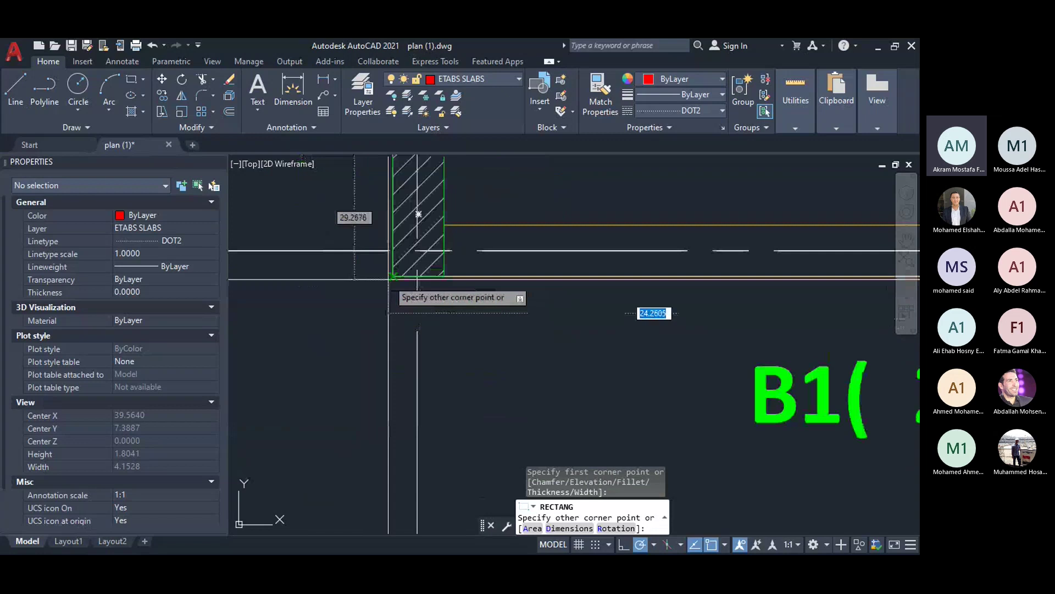
click(418, 214)
scroll(416, 231, down, 10)
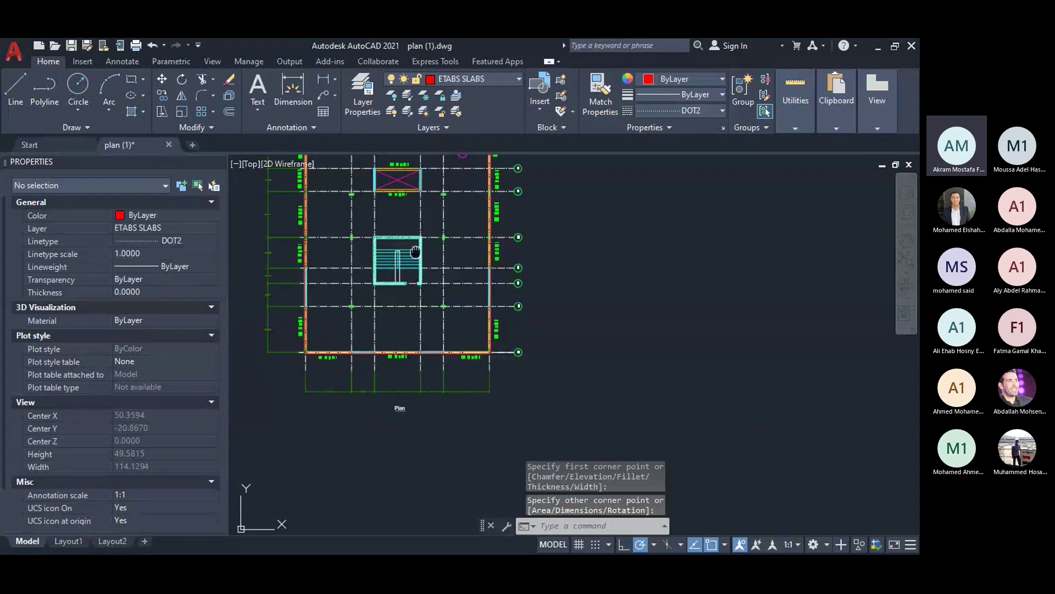
middle_drag(415, 252, 458, 319)
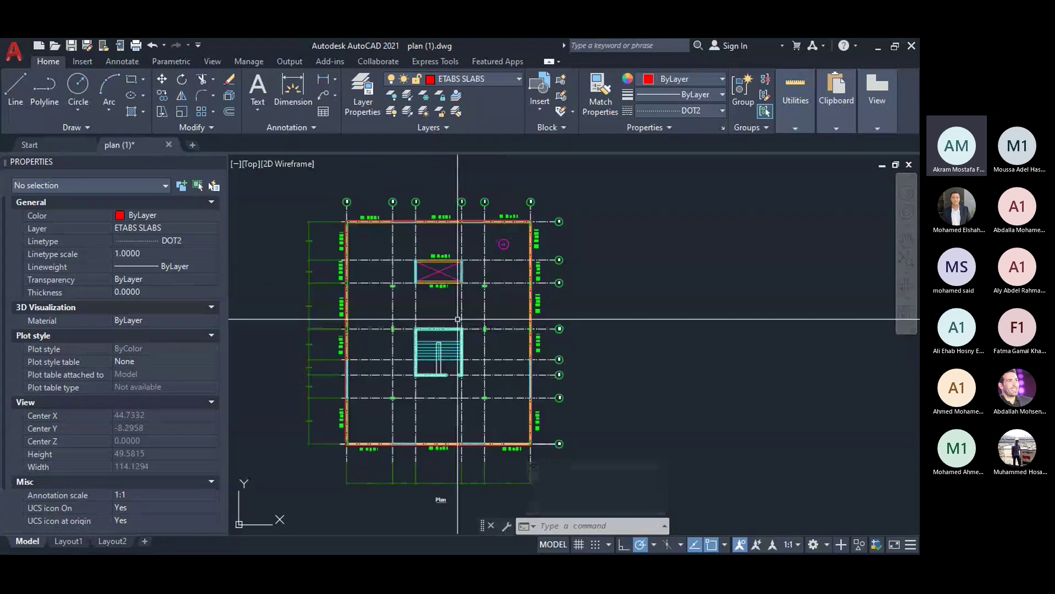
Step: Create a new layer named ETABS OPRNINGS
click(337, 103)
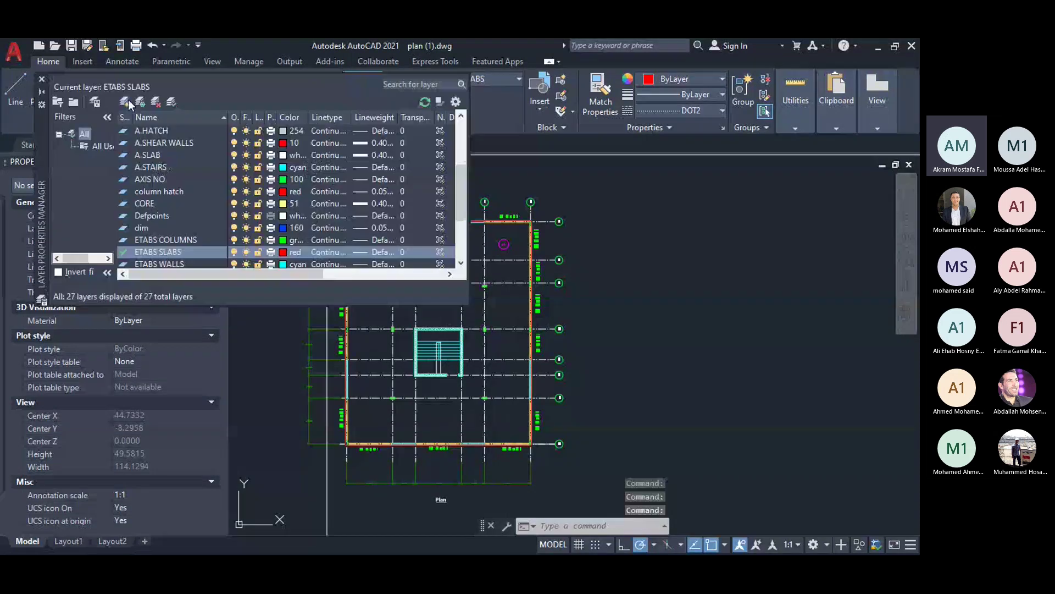
click(124, 101)
text(E)
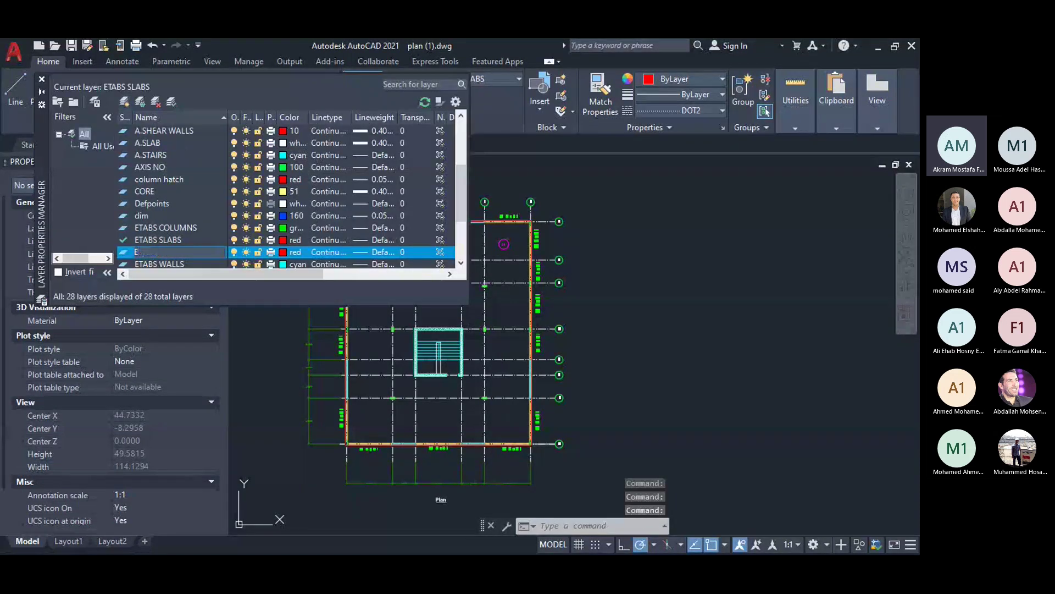
text(TABS)
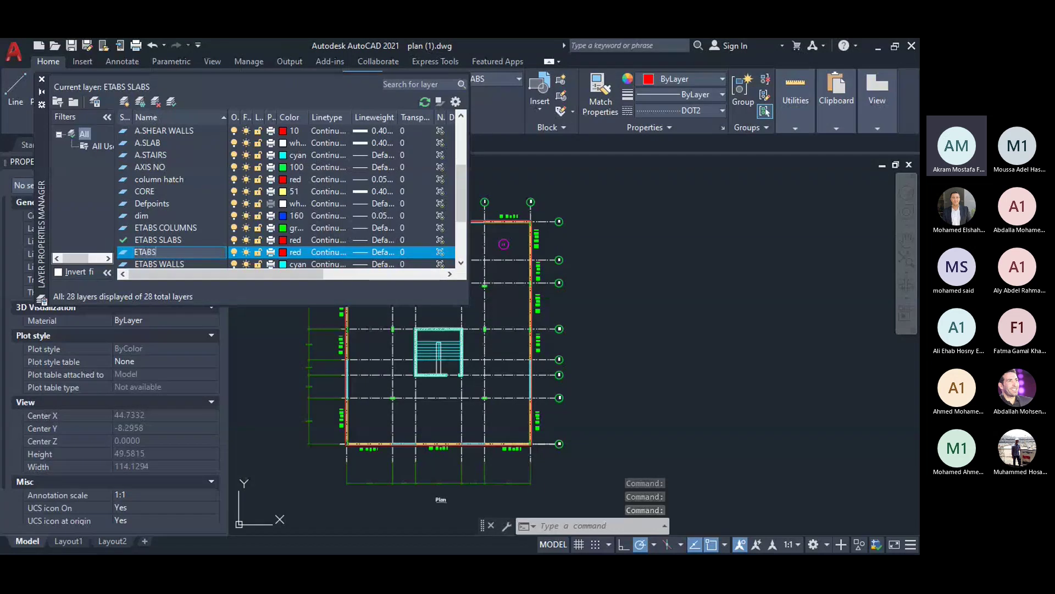
text( OPRNINGS)
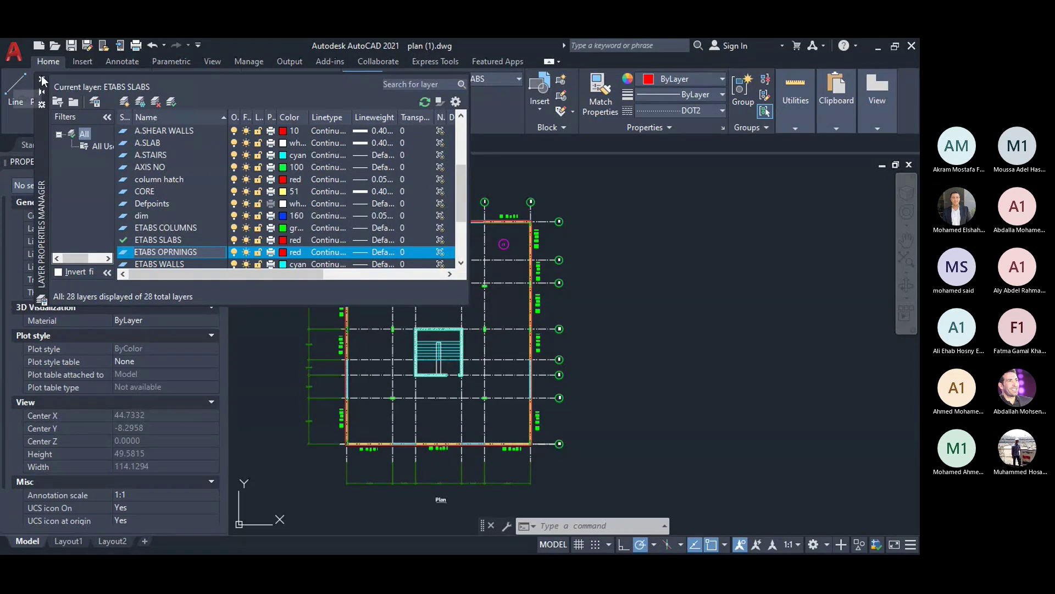
Step: Set the ETABS OPRNINGS layer's color to magenta and make it the current layer
click(291, 252)
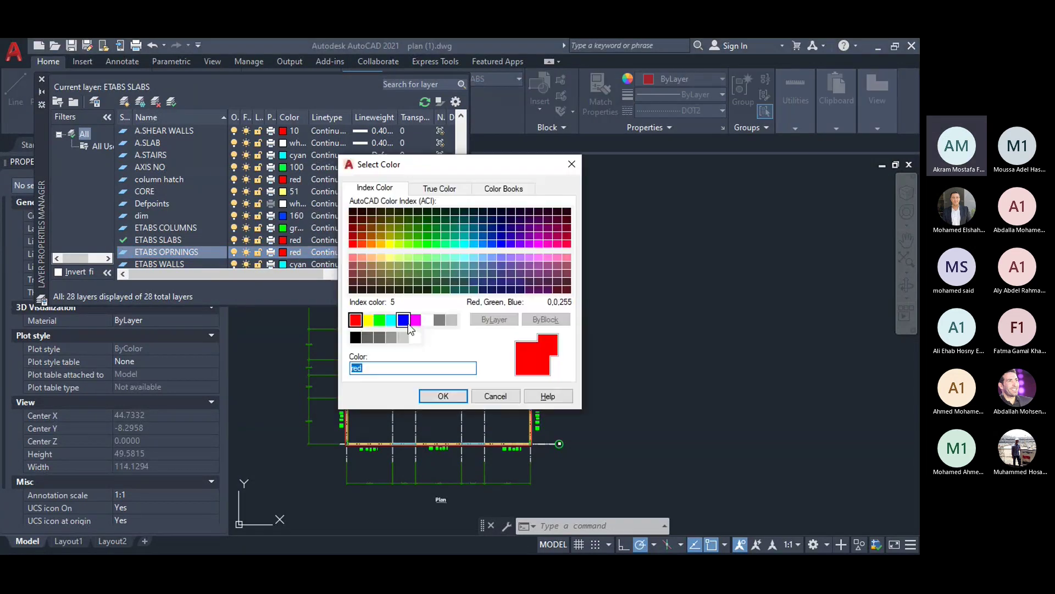
click(416, 319)
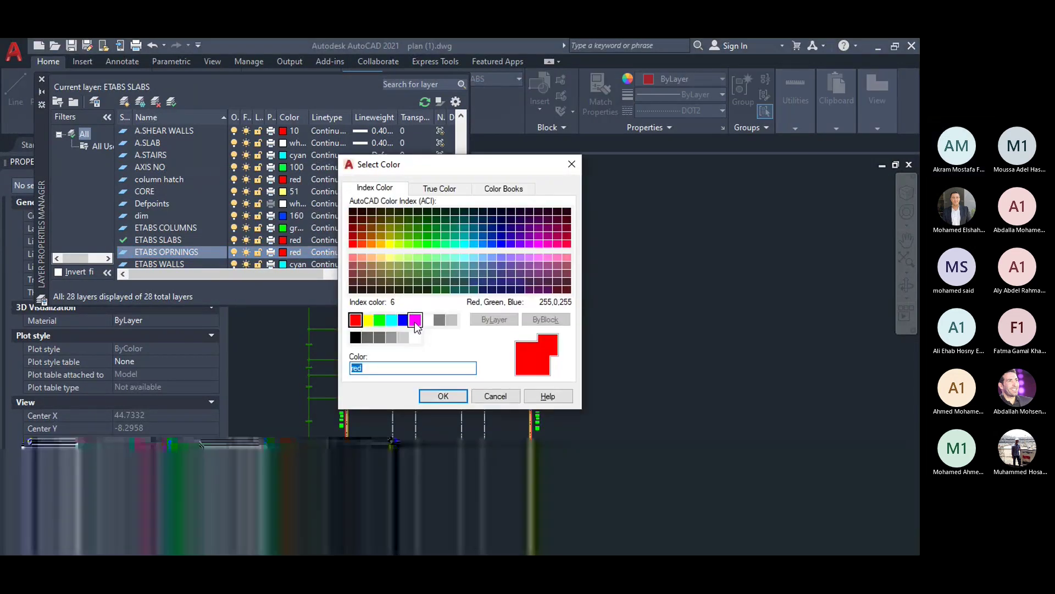
click(443, 396)
click(480, 78)
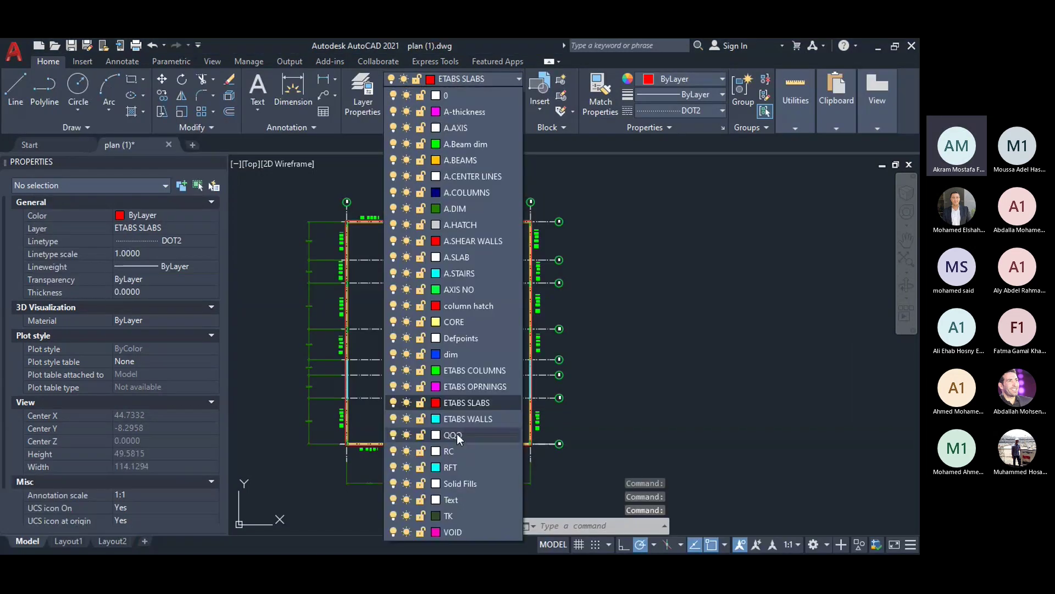
click(467, 386)
Step: Draw a rectangle over the crossed shaft opening between grid lines B and C, using its inner corners
scroll(428, 275, up, 5)
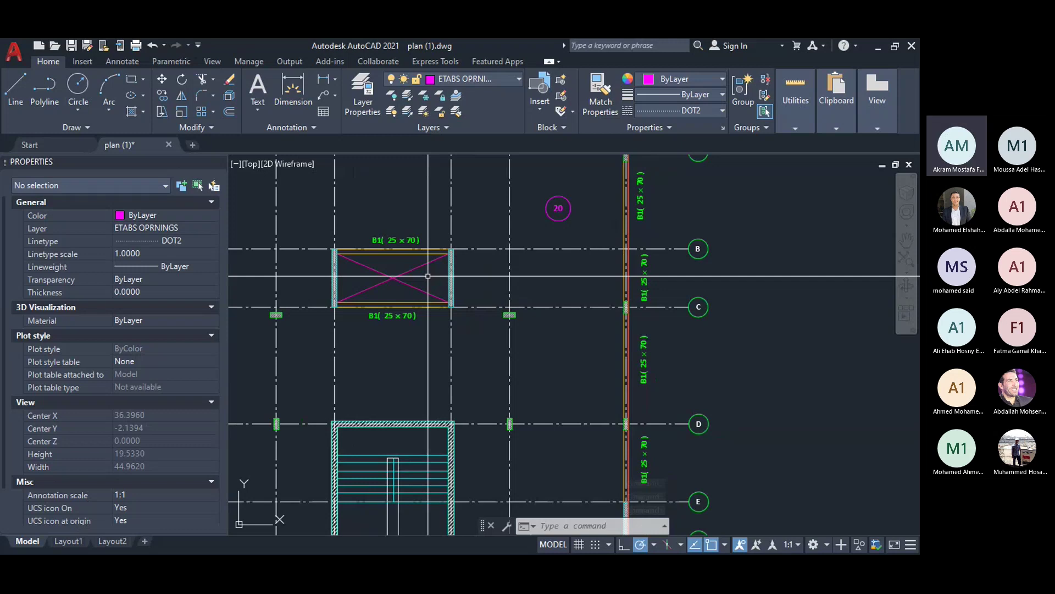
scroll(427, 276, up, 10)
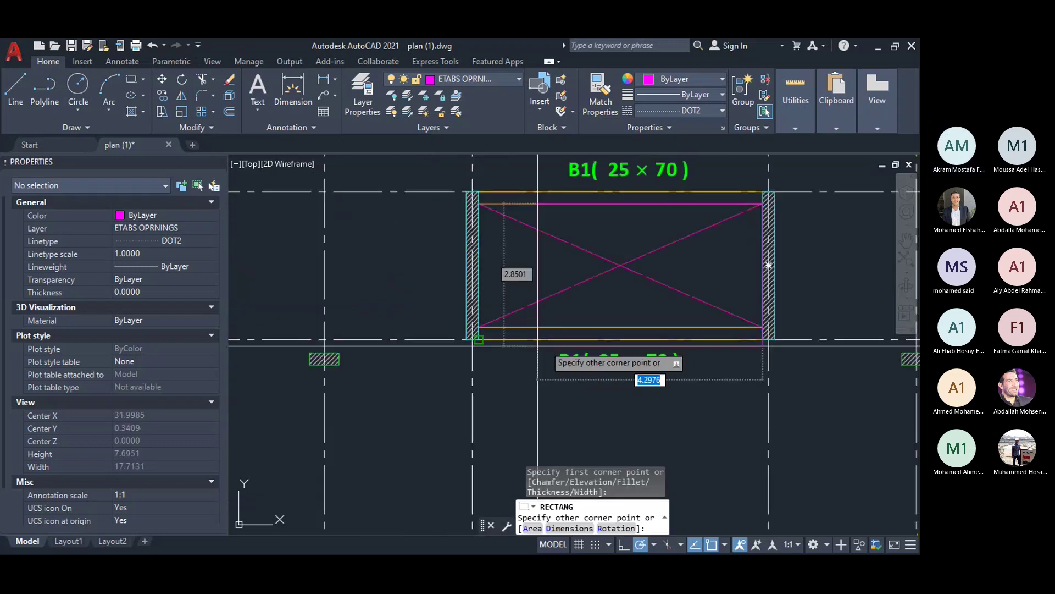
scroll(412, 249, down, 5)
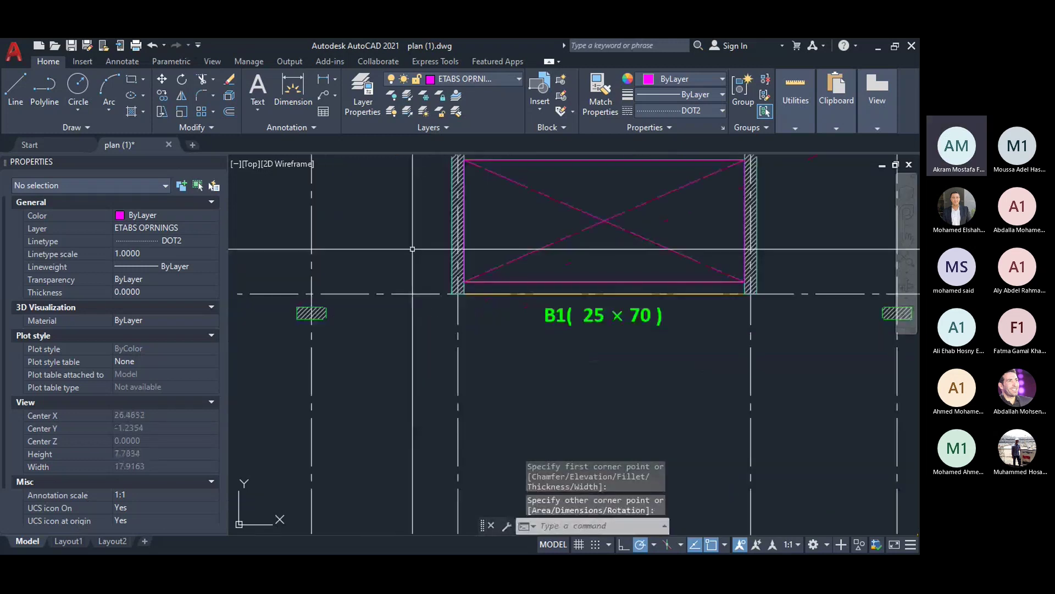
Step: Draw a rectangle about 5.7 by 5.7 along the inner faces of the stair core walls
scroll(407, 250, down, 4)
scroll(421, 250, up, 6)
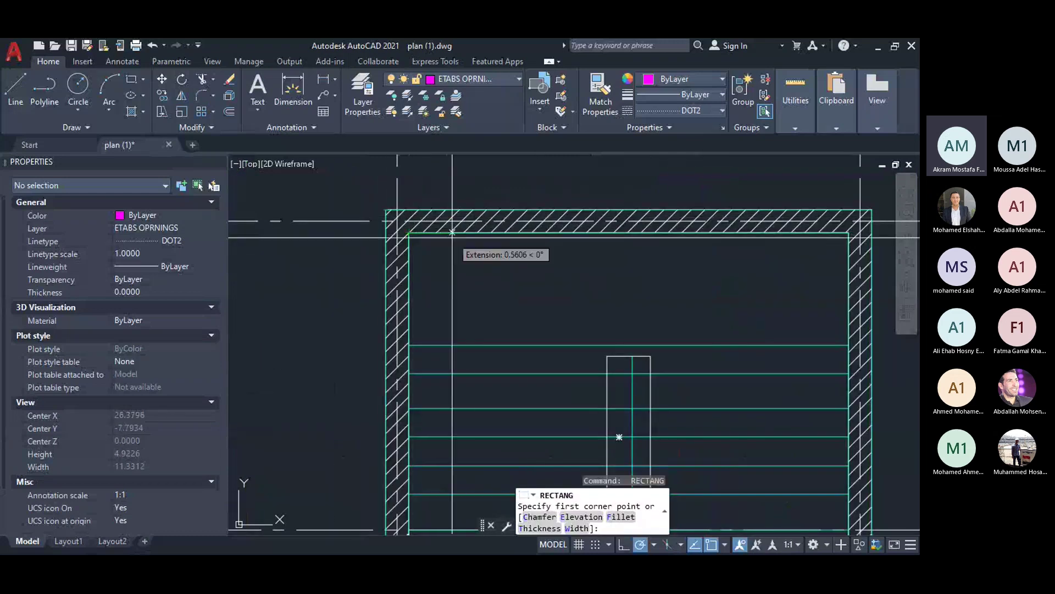
scroll(408, 223, down, 3)
scroll(575, 393, up, 2)
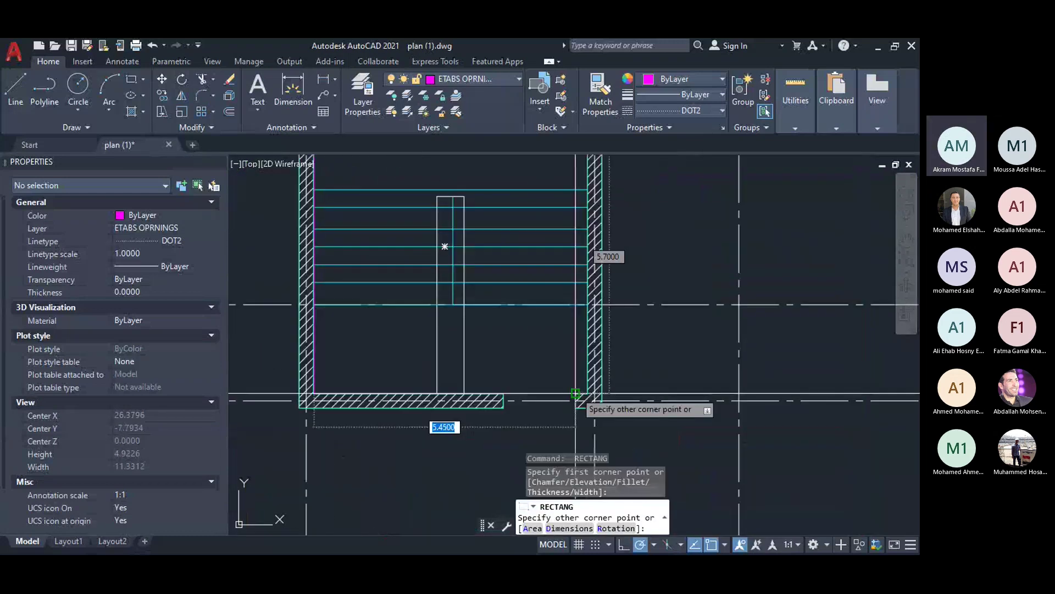
scroll(575, 393, up, 4)
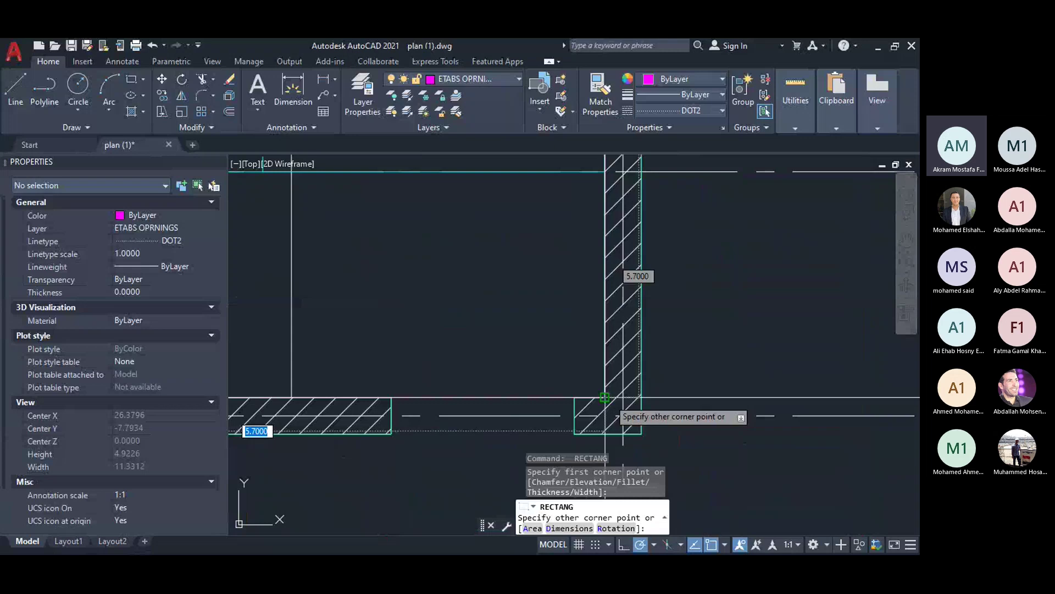
click(604, 397)
scroll(605, 397, down, 7)
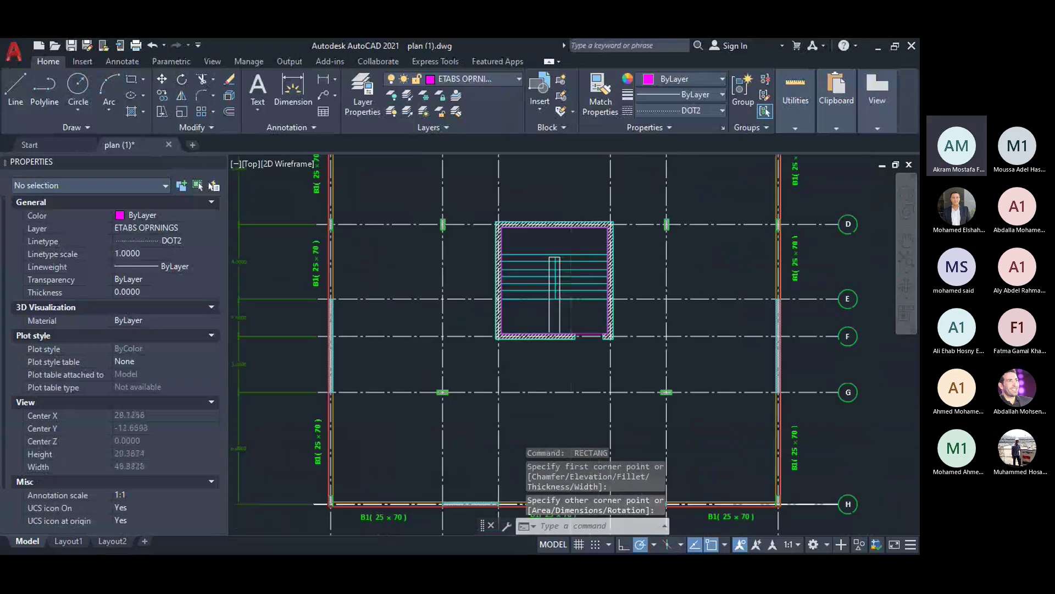
scroll(530, 378, down, 4)
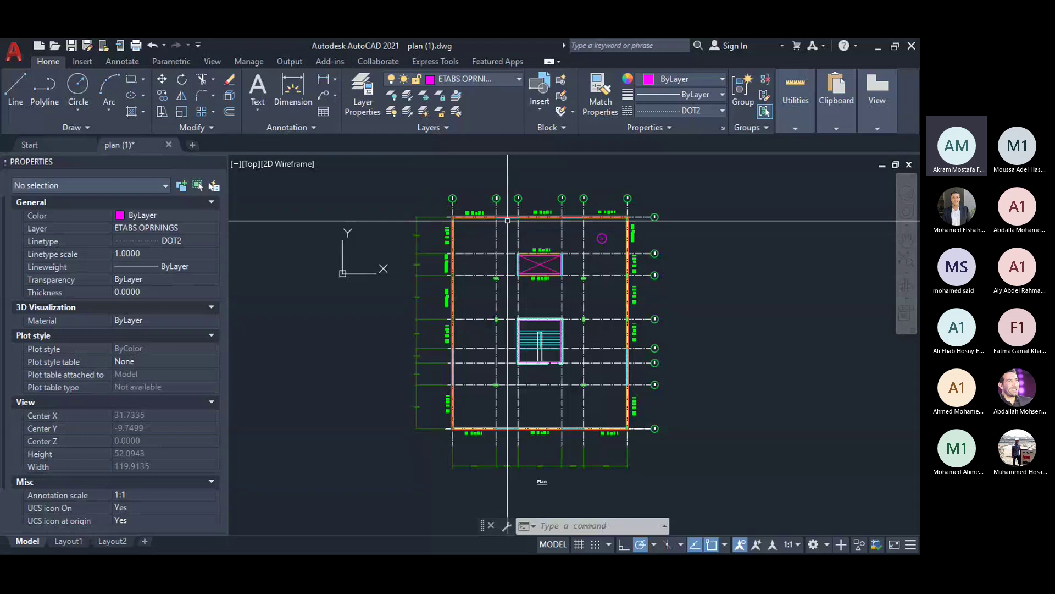
Step: Isolate the layers of a shaft wall, the shaft opening, a column and the slab outline
scroll(507, 220, up, 2)
scroll(506, 220, up, 5)
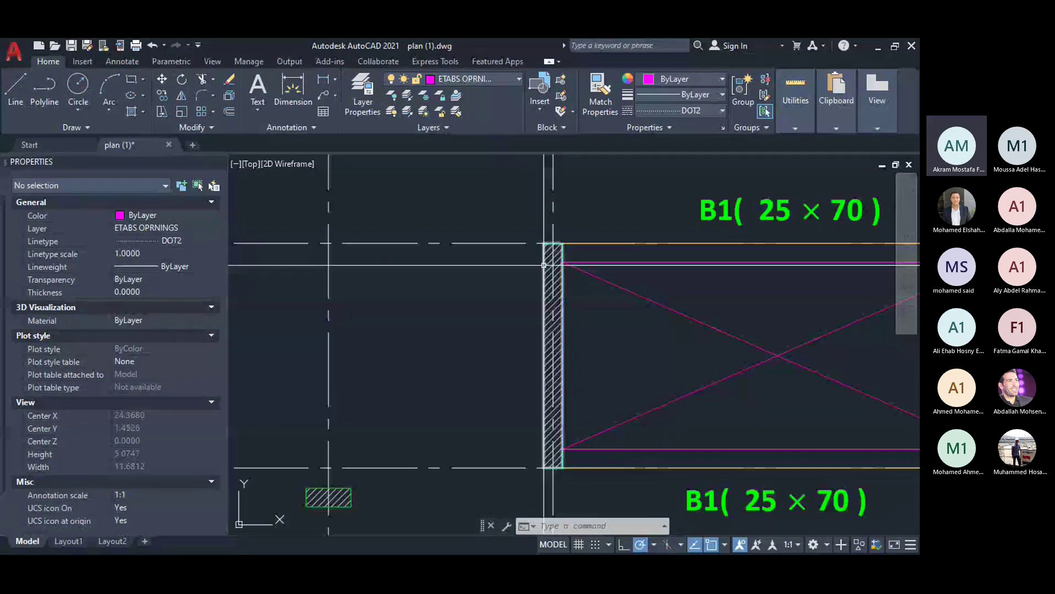
click(524, 289)
scroll(538, 275, down, 1)
click(539, 275)
scroll(580, 273, down, 3)
click(424, 438)
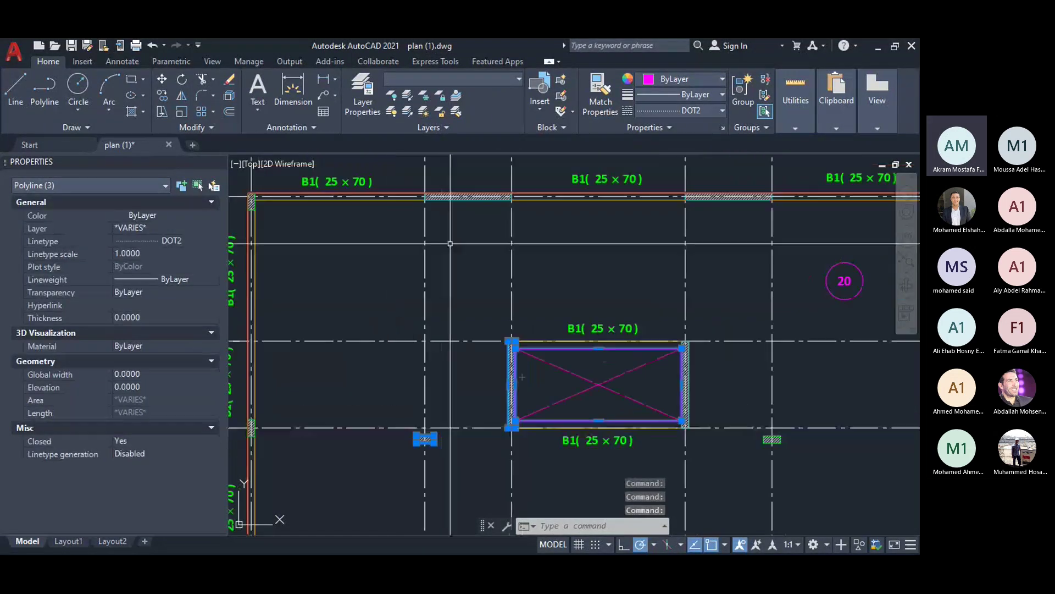
click(411, 192)
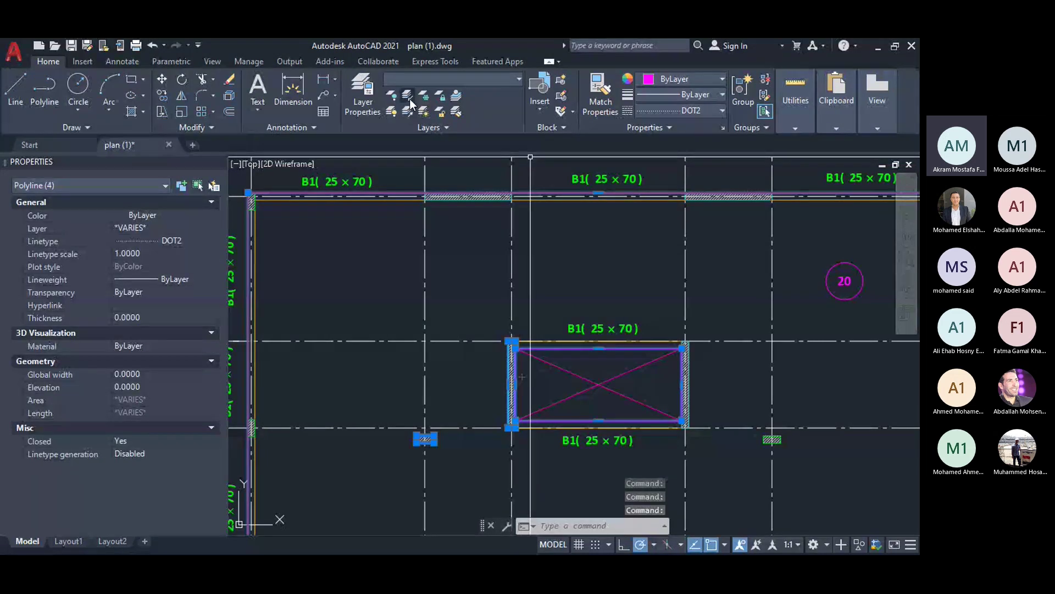
click(410, 99)
Step: Copy the whole plan's objects on the isolated ETABS layers and paste them in empty space below and left of the original
scroll(520, 242, down, 5)
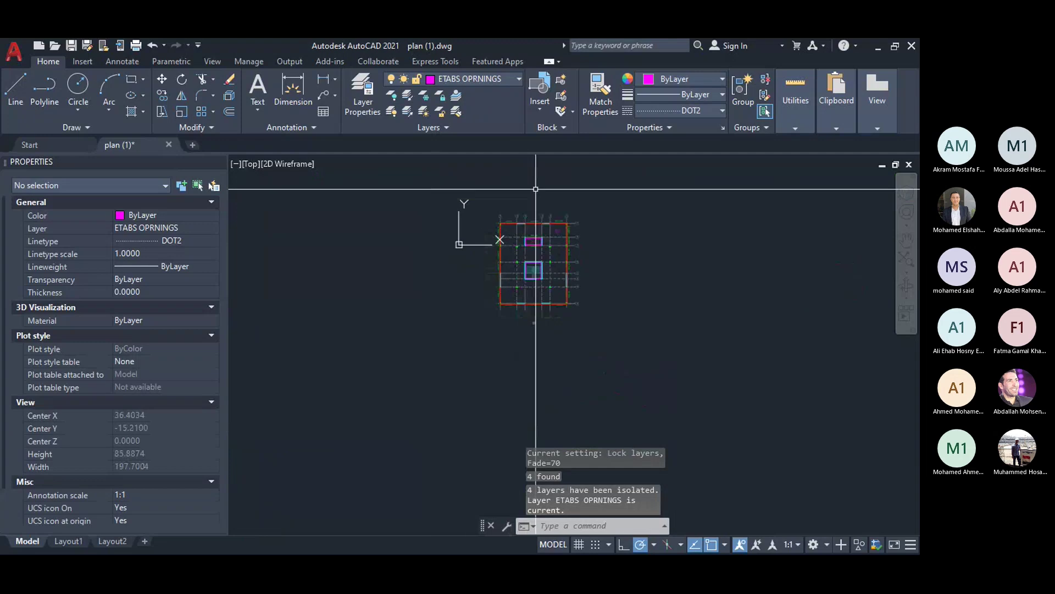
click(472, 191)
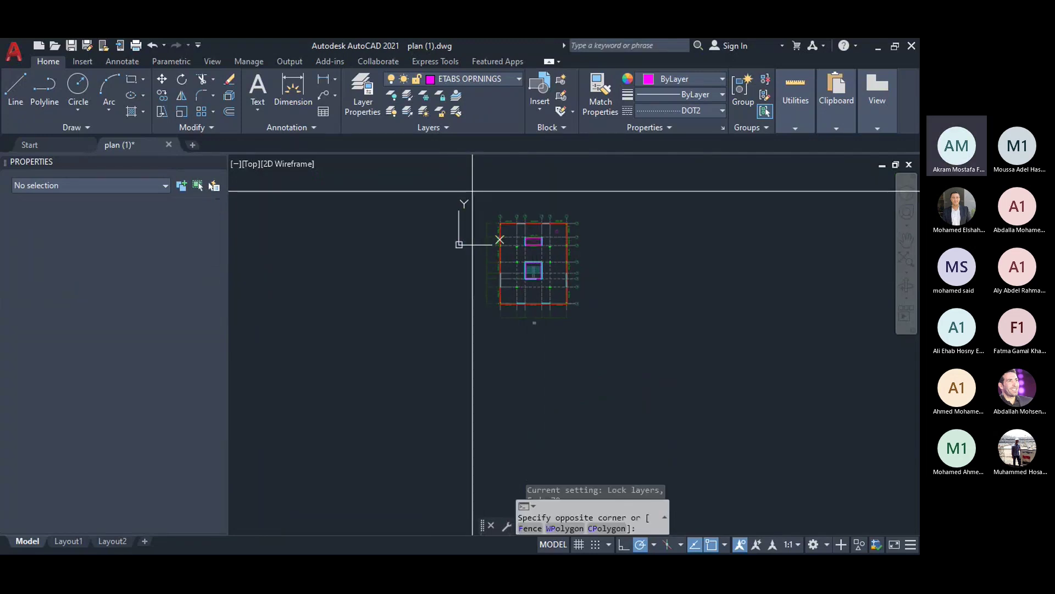
click(605, 323)
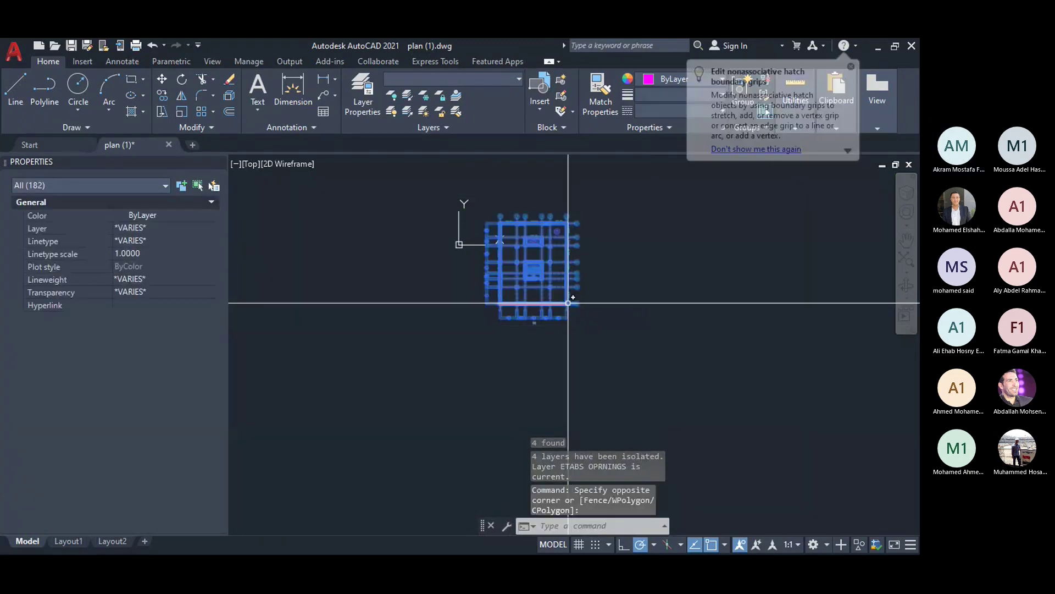
key(ctrl+c)
key(ctrl+v)
scroll(435, 407, up, 4)
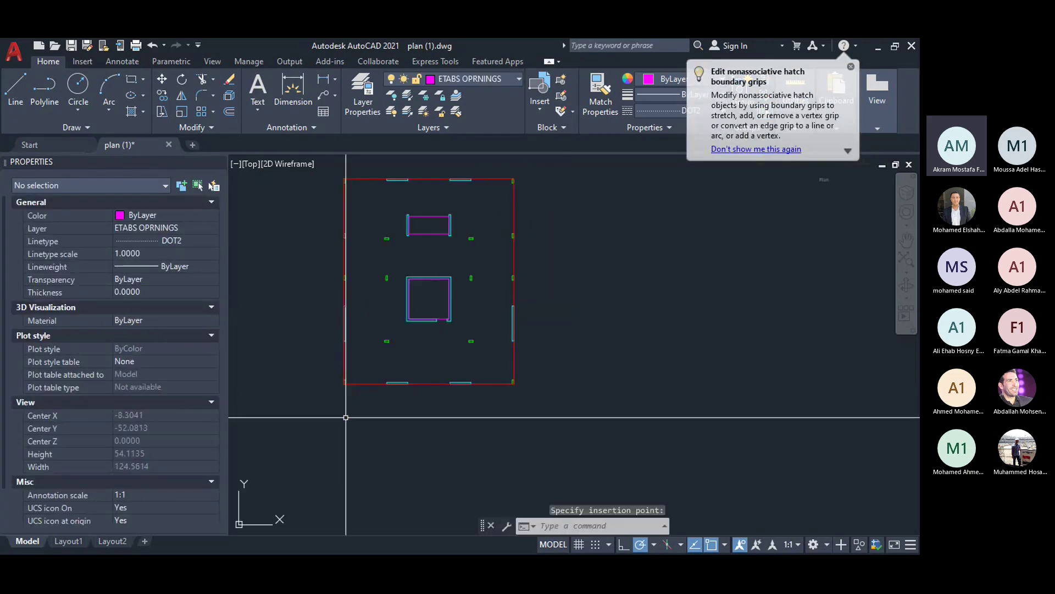
key(Escape)
key(Escape)
key(Escape)
scroll(395, 440, up, 2)
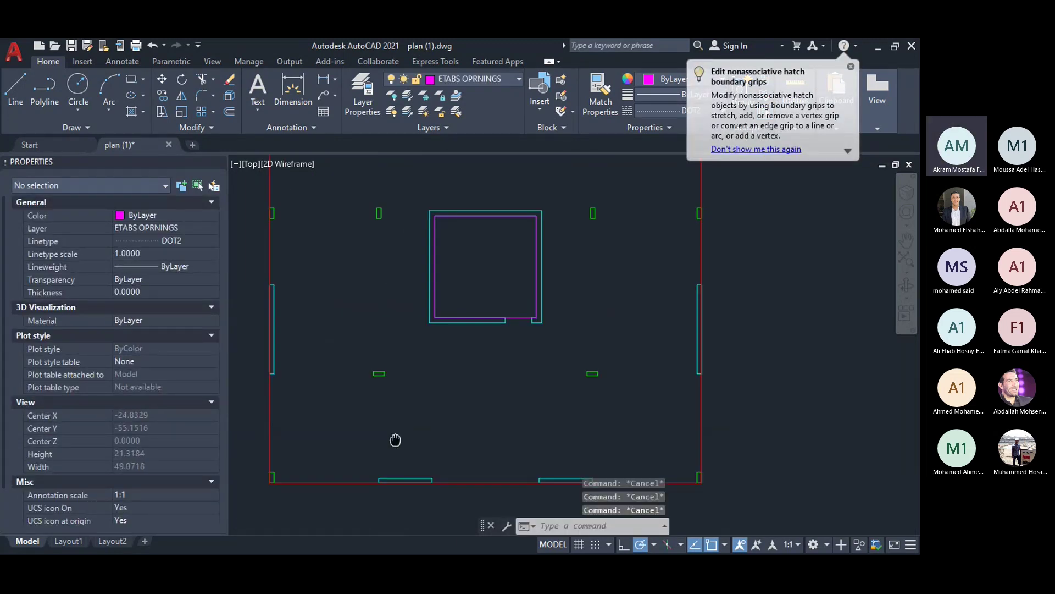
scroll(438, 405, down, 2)
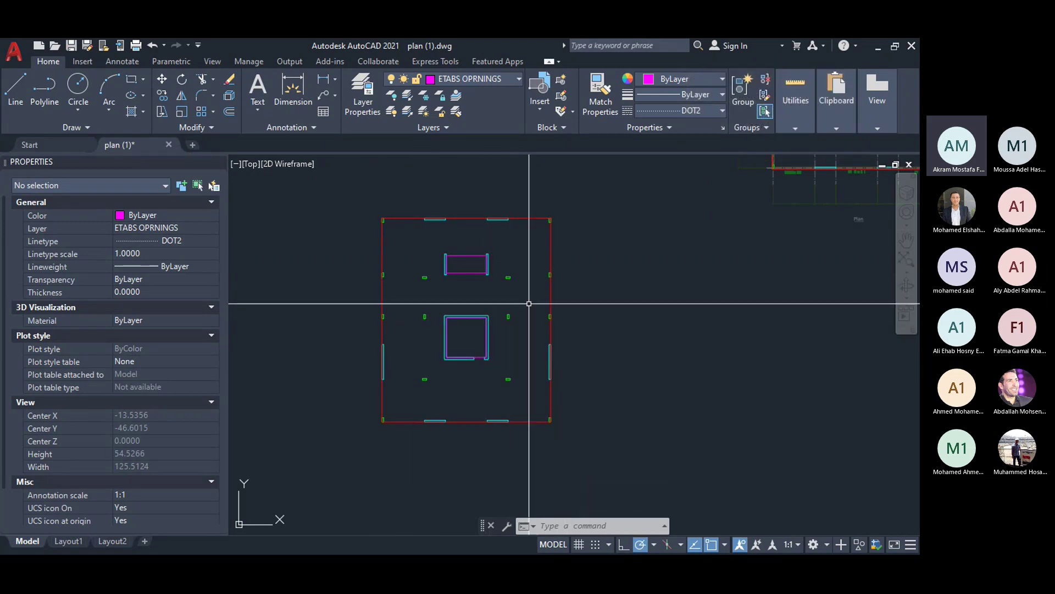
Step: Make ETABS WALLS the current layer and draw a centerline between the end midpoints of the right wall on the copy's top edge
click(471, 79)
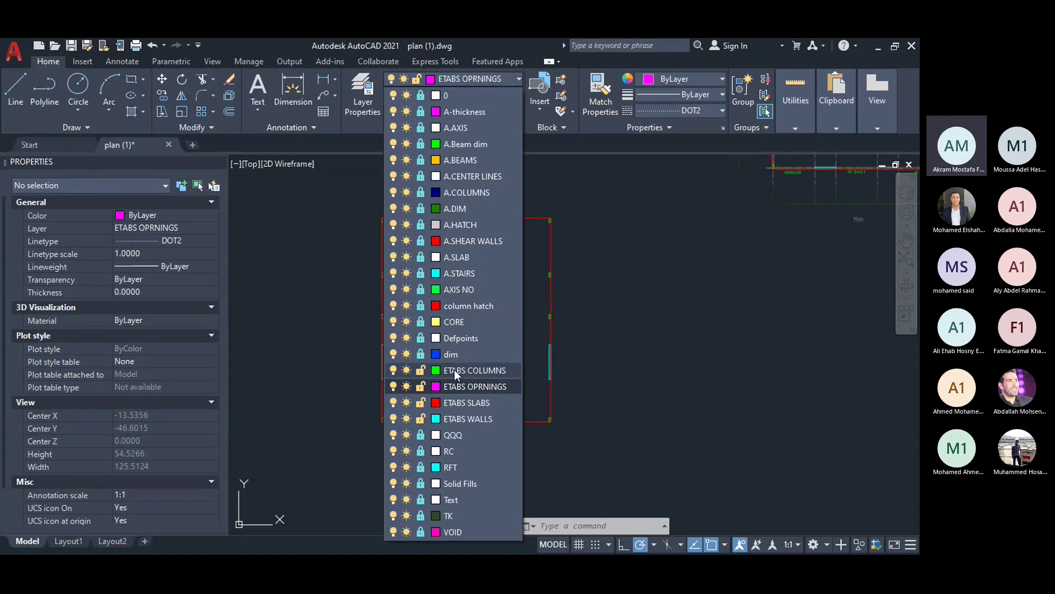
click(454, 419)
scroll(497, 208, up, 10)
key(l)
key(Return)
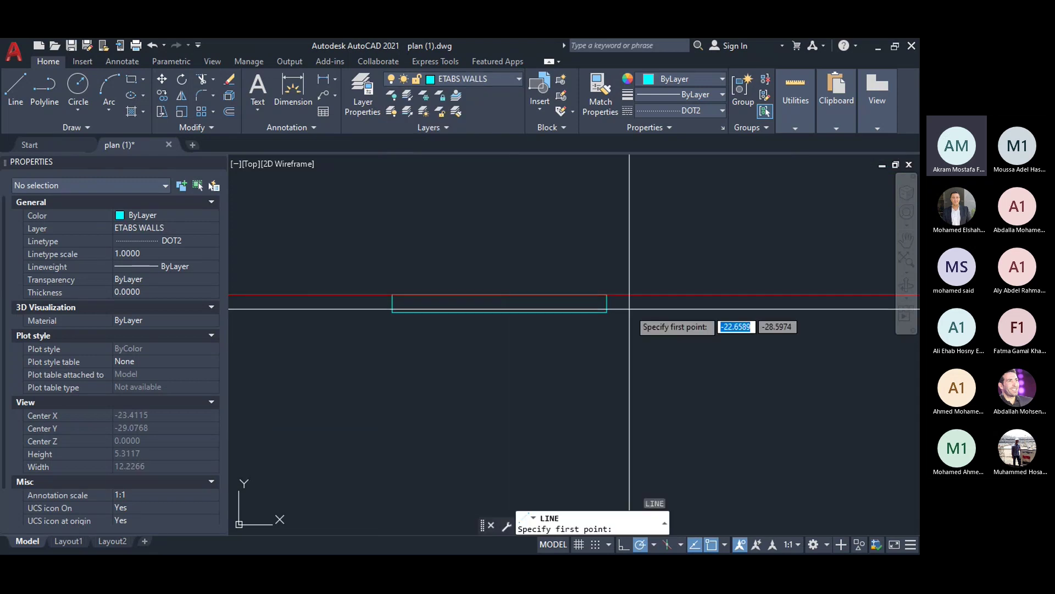
click(596, 302)
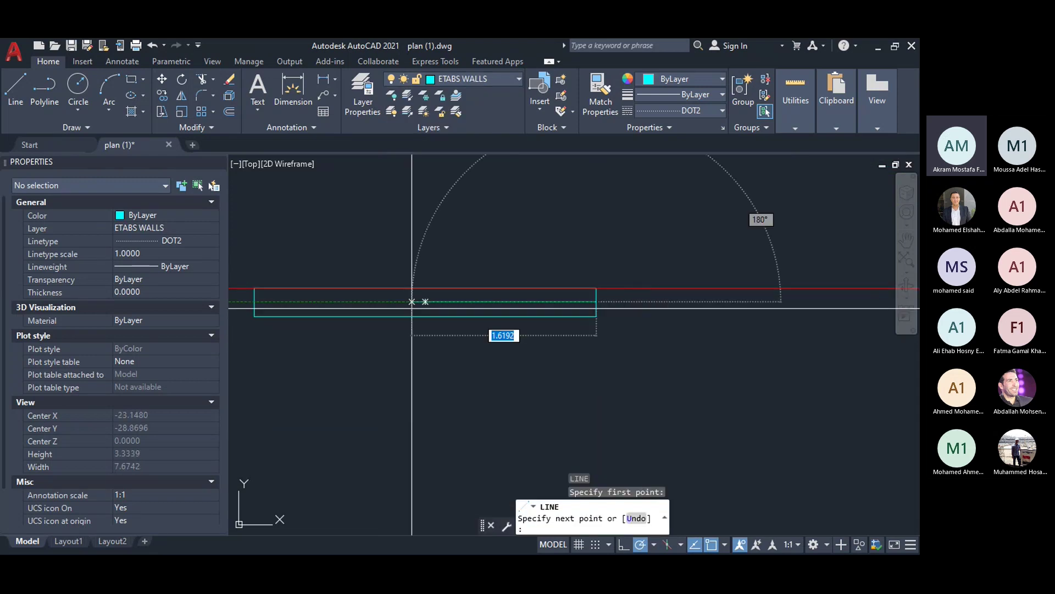
click(256, 301)
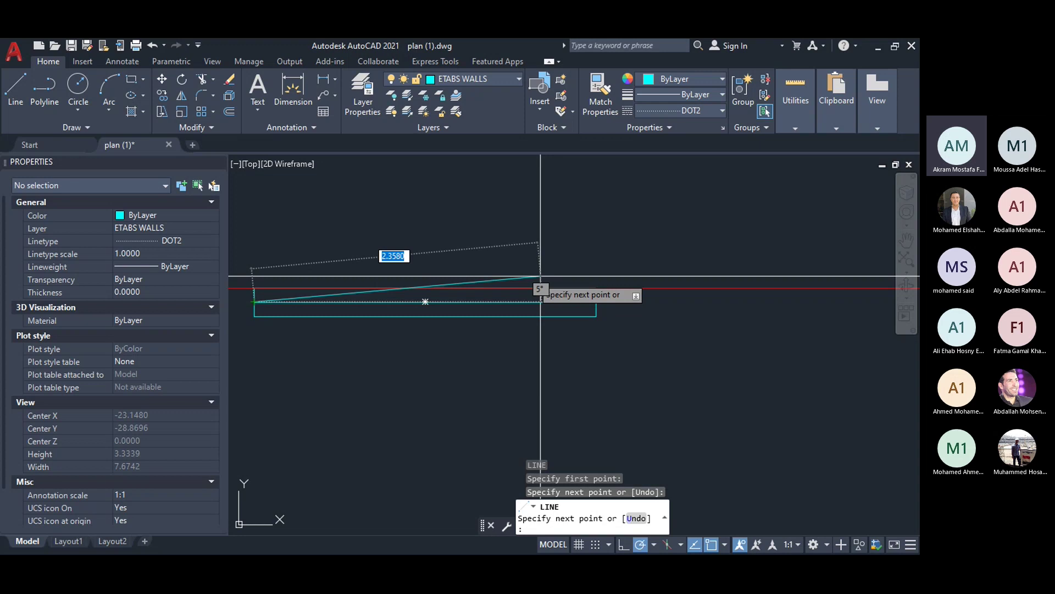
middle_drag(540, 276, 561, 282)
key(Return)
Step: Draw a centerline between the end midpoints of the left wall on the copied plan's top edge
key(Return)
click(561, 281)
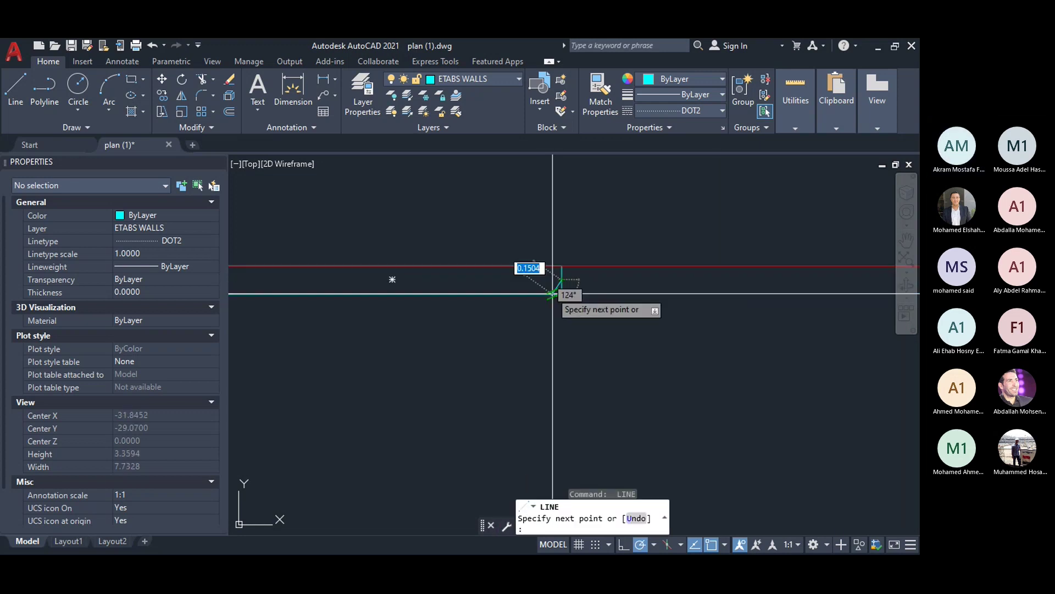
scroll(552, 294, down, 3)
click(266, 287)
key(Return)
scroll(489, 331, down, 3)
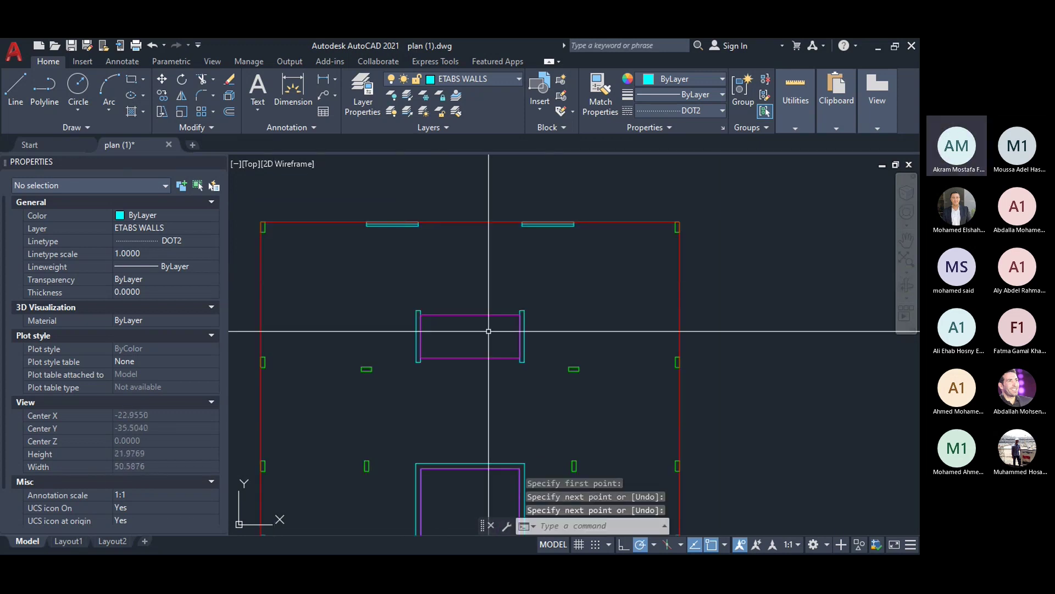
Step: Draw a line along the right wall of the copy's upper shaft, from its top end's midpoint to the bottom inner corner
scroll(489, 331, up, 4)
text(l)
key(Return)
click(529, 278)
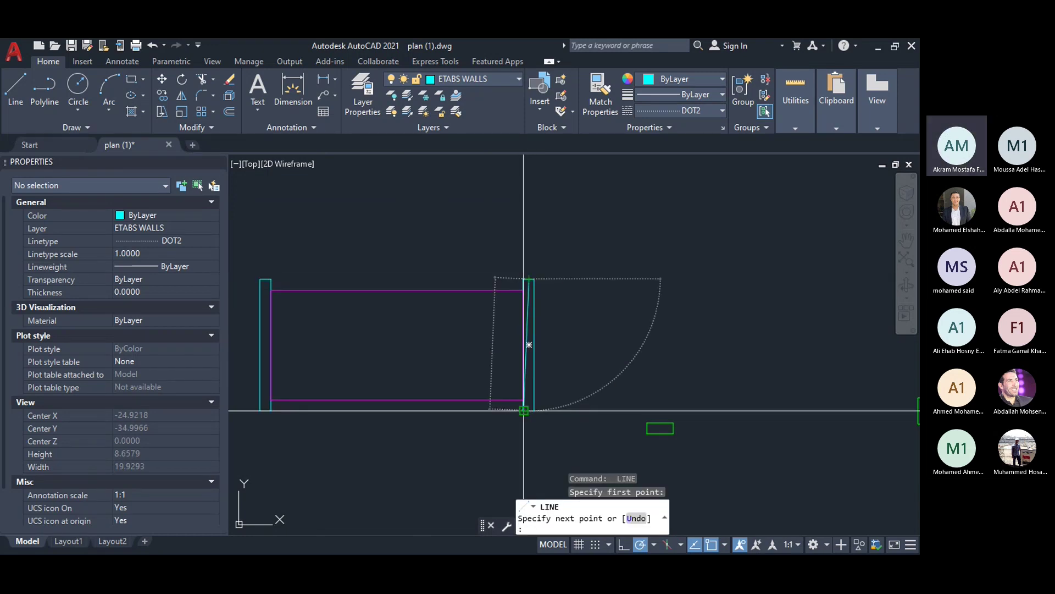
scroll(523, 410, up, 5)
key(Escape)
key(Escape)
Step: Stretch the slanted line's lower end to the midpoint of the right shaft wall's bottom end
click(500, 278)
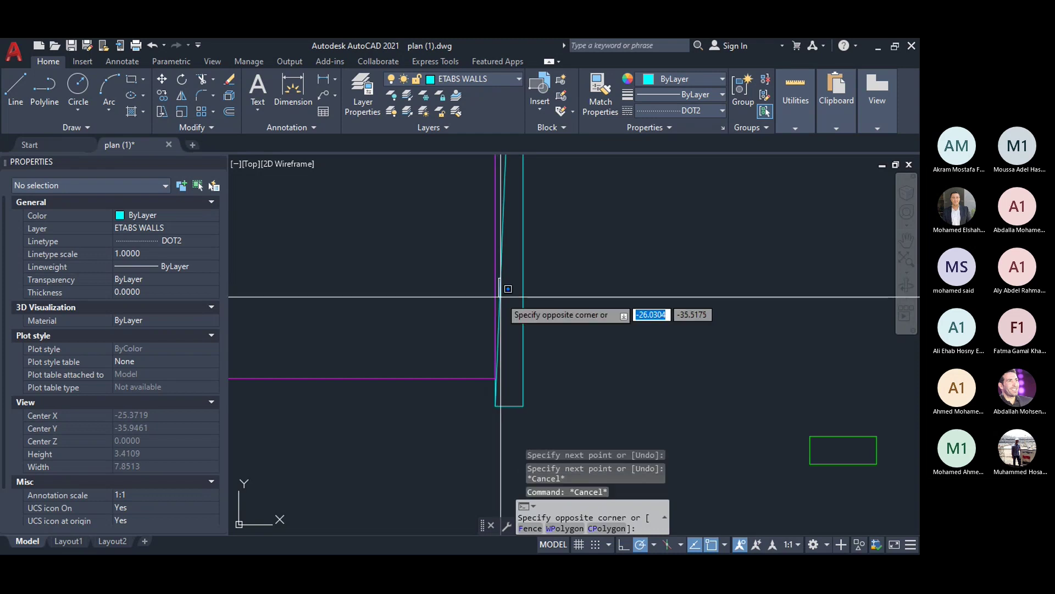
click(500, 287)
click(510, 405)
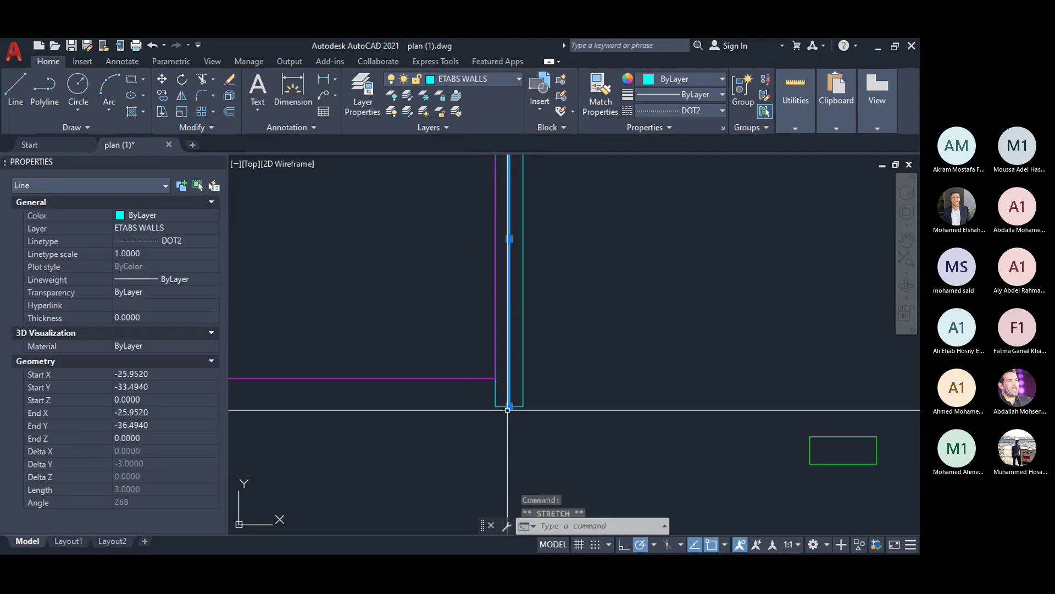
scroll(507, 409, down, 4)
key(Escape)
key(Escape)
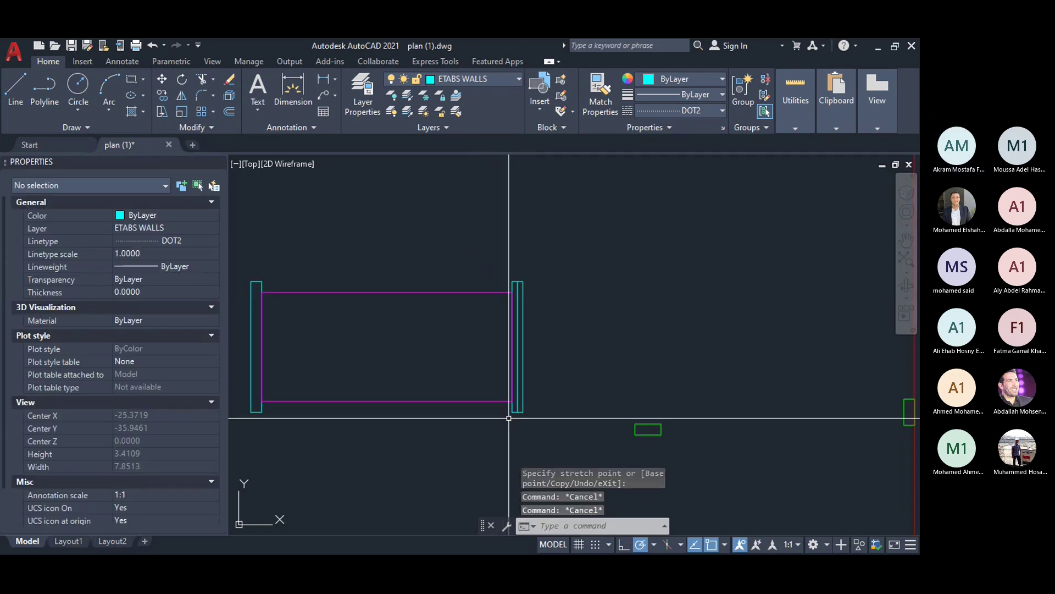
Step: Draw a centerline between the end midpoints of the upper shaft's left wall
text(l)
key(Return)
scroll(242, 295, up, 3)
scroll(330, 288, down, 1)
click(328, 377)
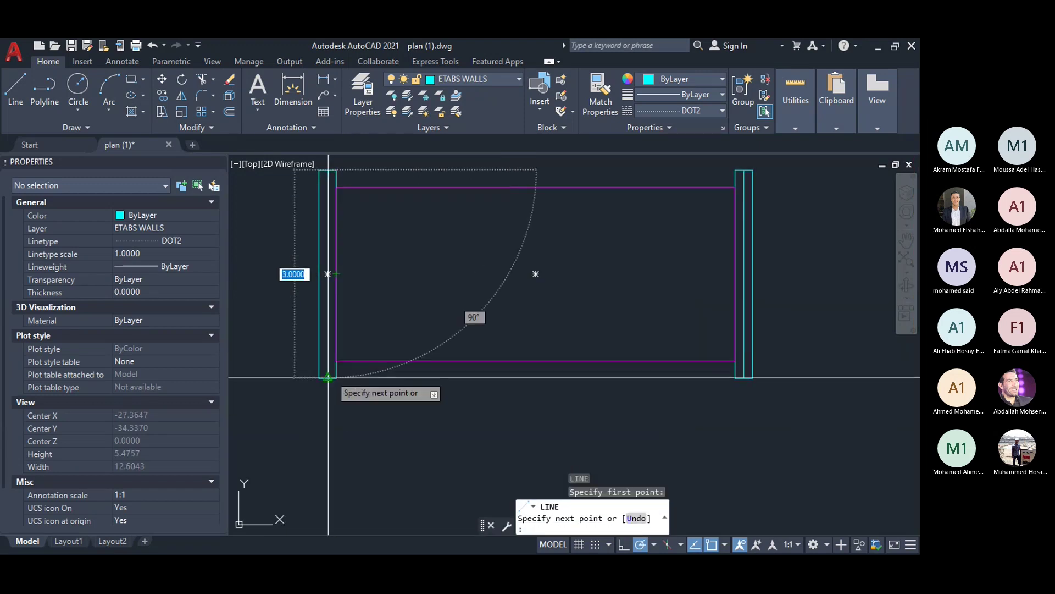
click(328, 274)
key(Return)
Step: Draw a centerline between the end midpoints of the wall on the copied plan's right edge
scroll(438, 259, down, 5)
middle_drag(505, 456, 491, 353)
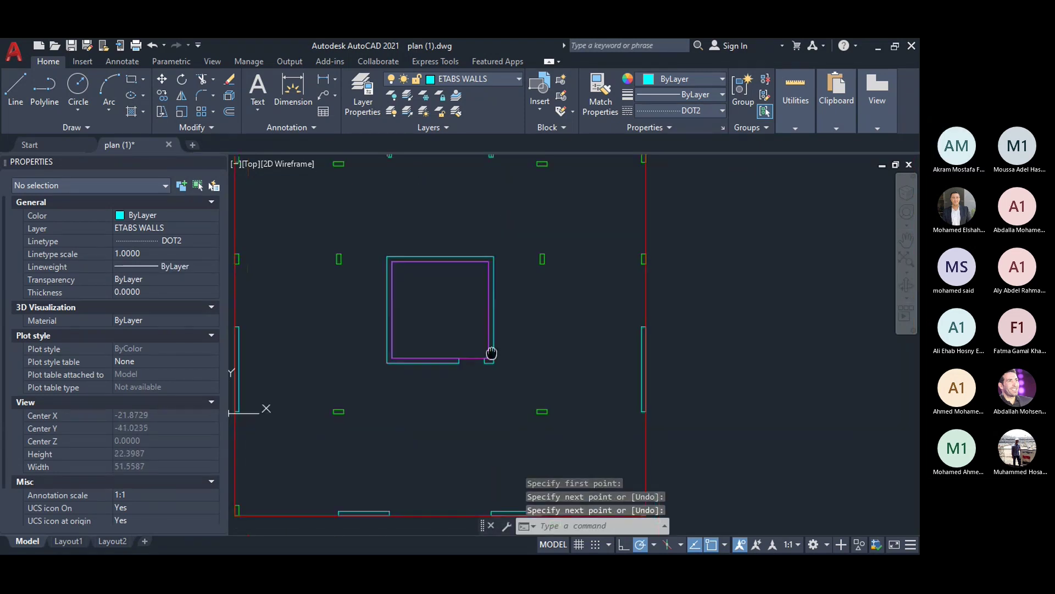
scroll(632, 209, up, 4)
key(Return)
click(635, 205)
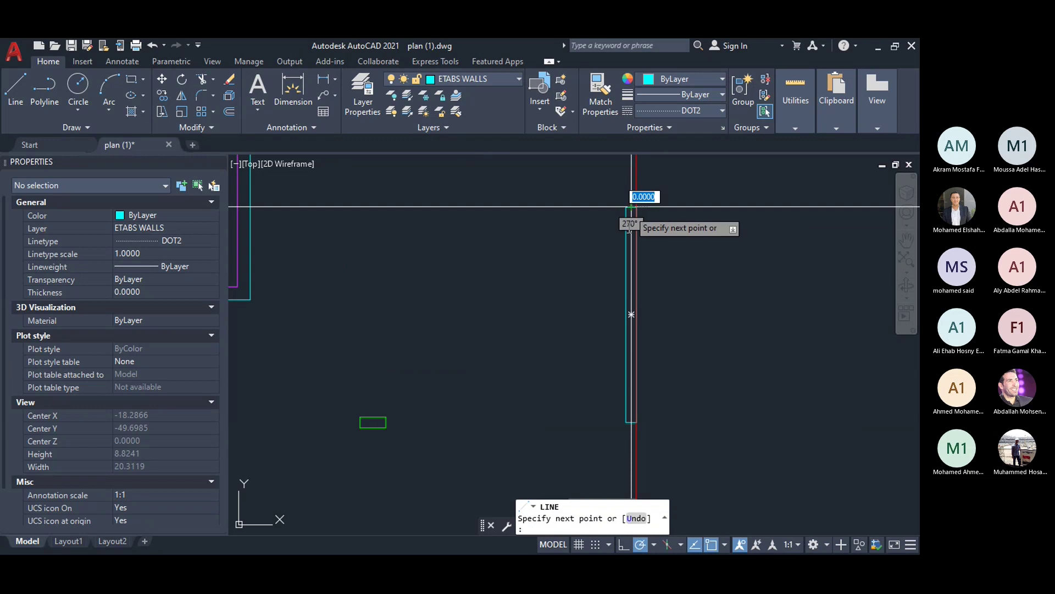
click(637, 346)
key(Return)
Step: Draw centerlines between the end midpoints of the two walls on the copied plan's bottom edge
scroll(643, 330, down, 3)
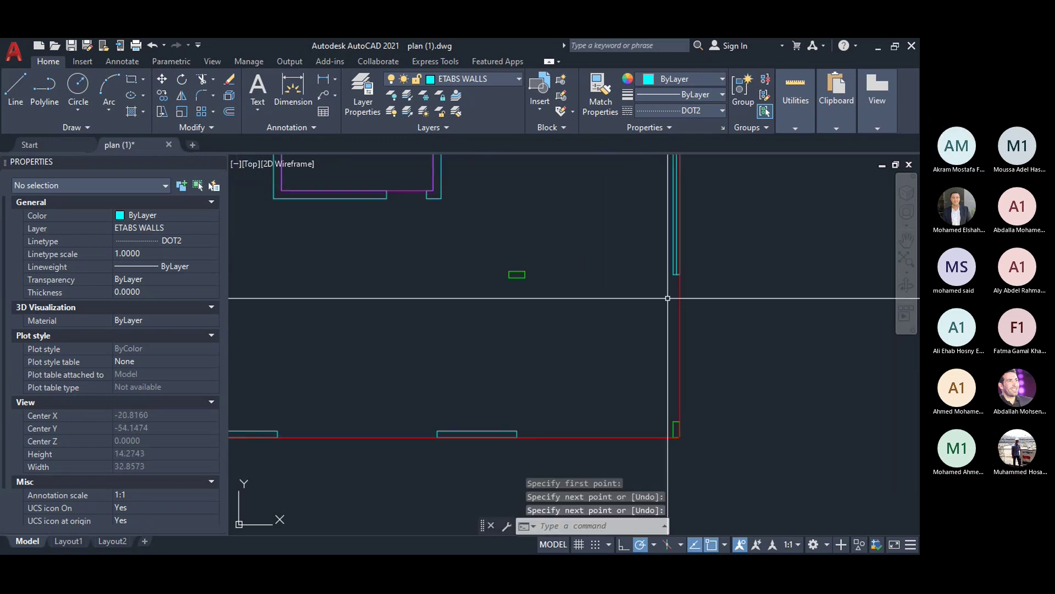
scroll(582, 394, up, 3)
key(Return)
click(599, 384)
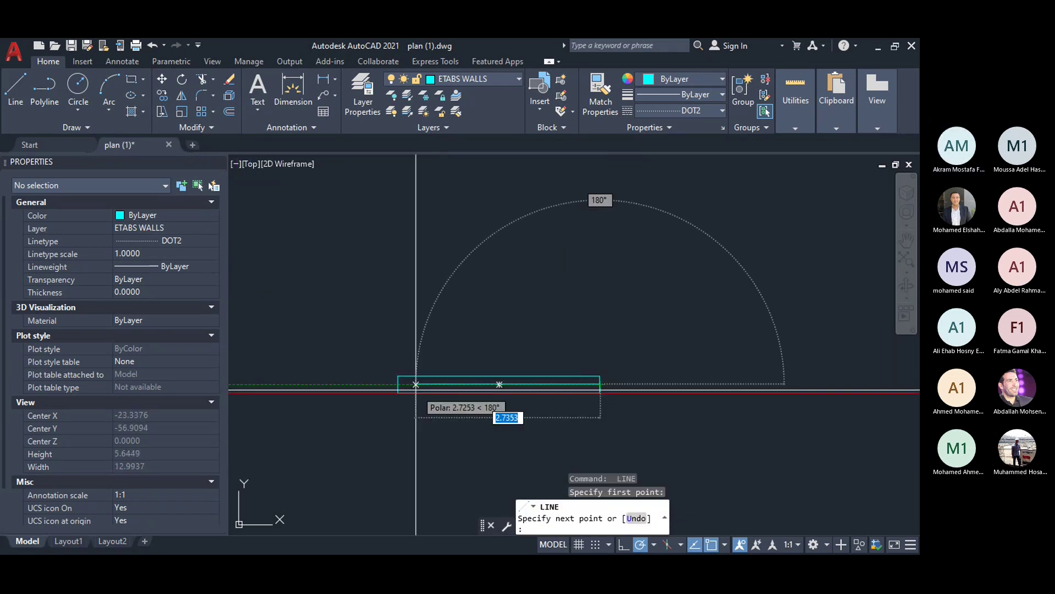
click(408, 384)
key(Return)
key(Return)
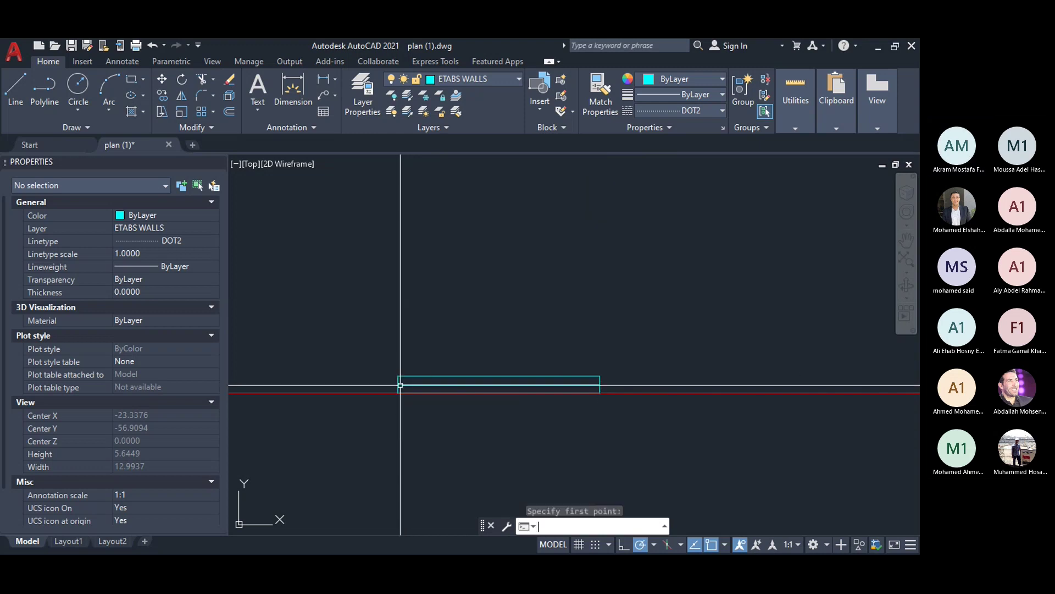
click(548, 389)
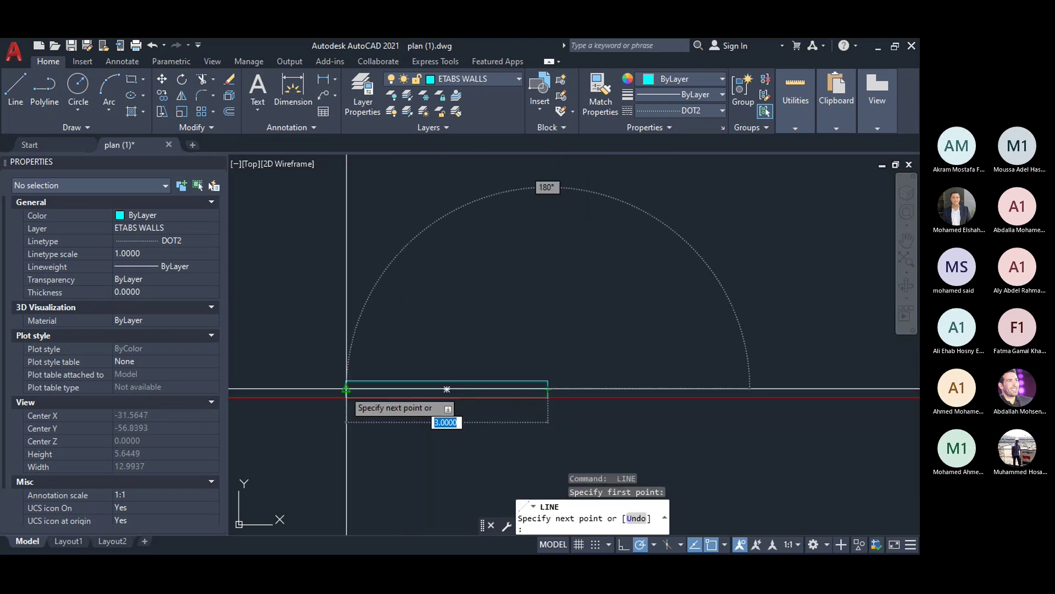
key(Return)
Step: Draw a centerline between the end midpoints of the wall on the copied plan's left edge
key(Return)
scroll(384, 379, down, 3)
middle_drag(441, 341, 304, 471)
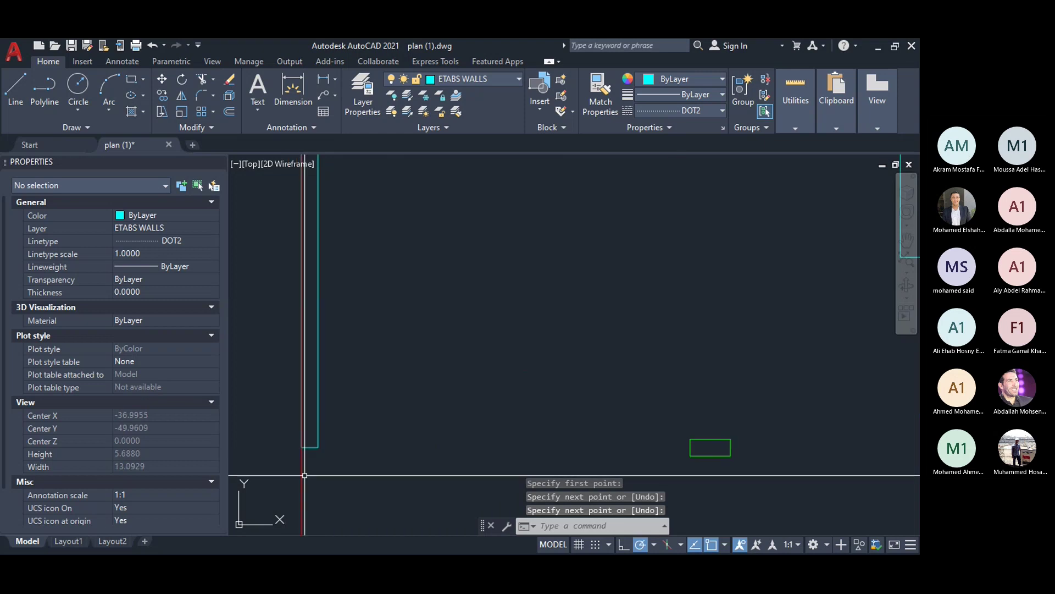
scroll(310, 280, up, 2)
click(309, 446)
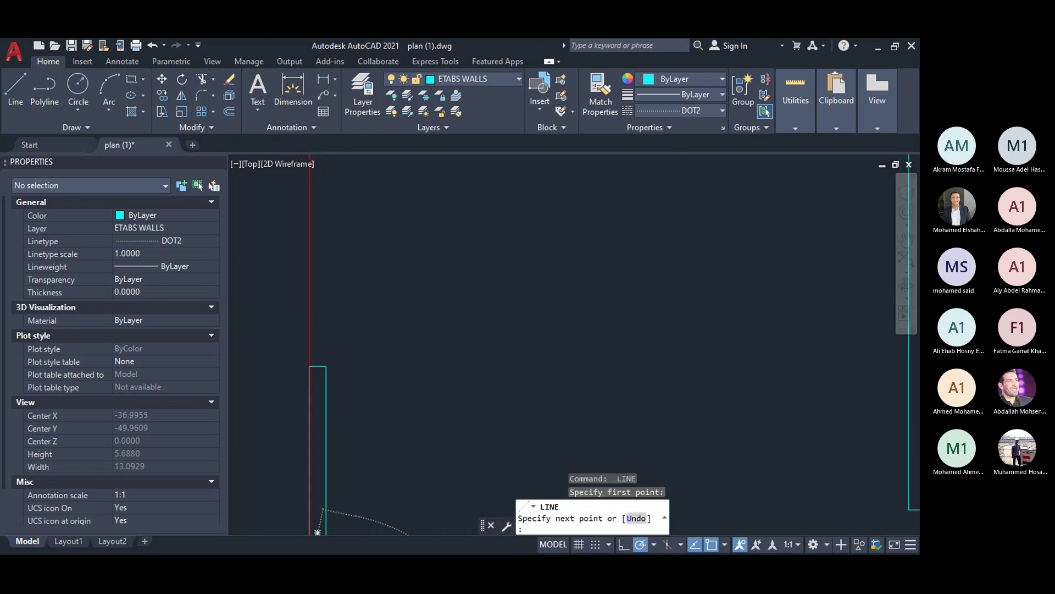
click(314, 379)
scroll(404, 382, down, 10)
key(Return)
Step: Start the stair core's centerline at the bottom-left wall's door-side end midpoint, running to the mid-point between the bottom-left inner and outer corners
scroll(404, 382, up, 12)
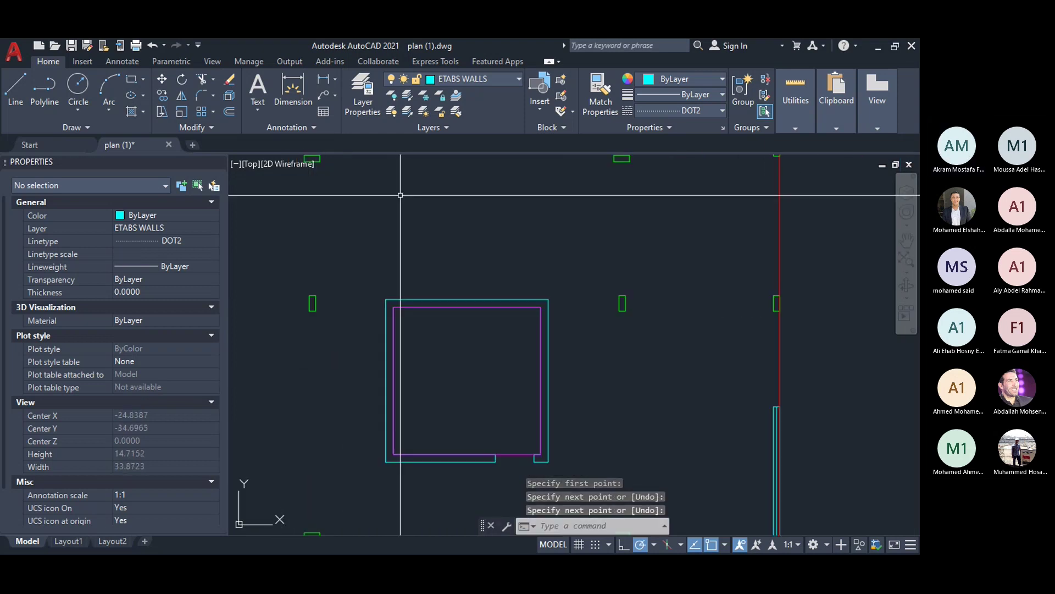
scroll(656, 366, down, 3)
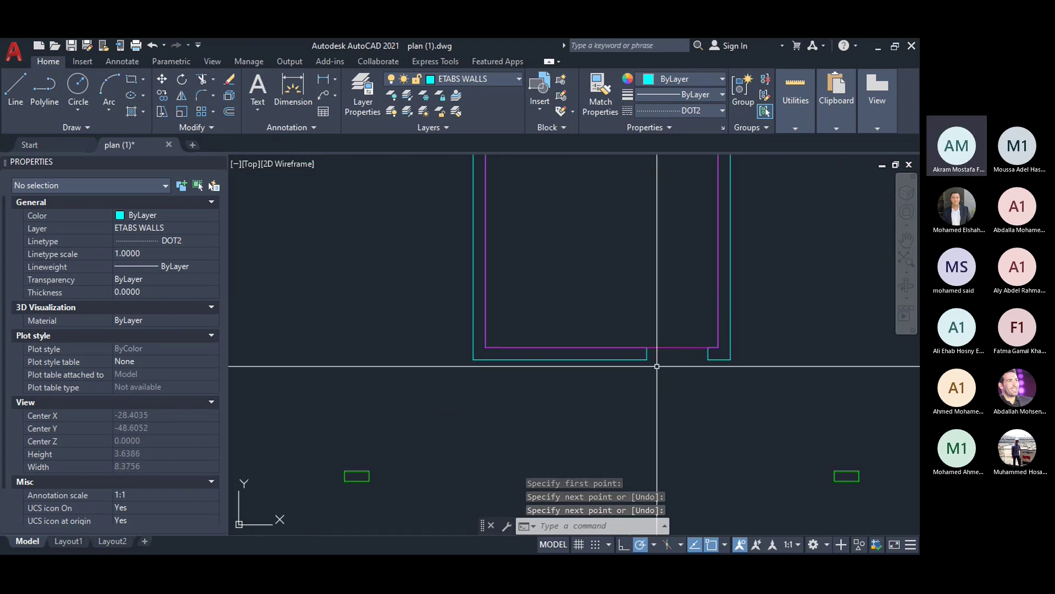
text(l)
key(Return)
click(648, 365)
scroll(577, 379, up, 3)
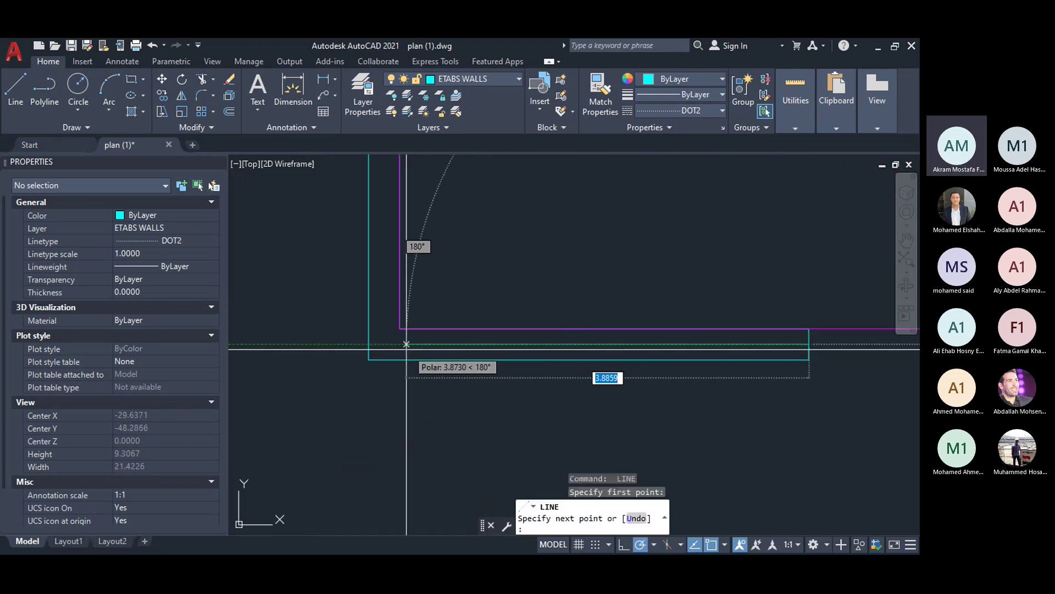
shift+right_click(405, 330)
click(467, 252)
click(400, 329)
scroll(385, 351, down, 2)
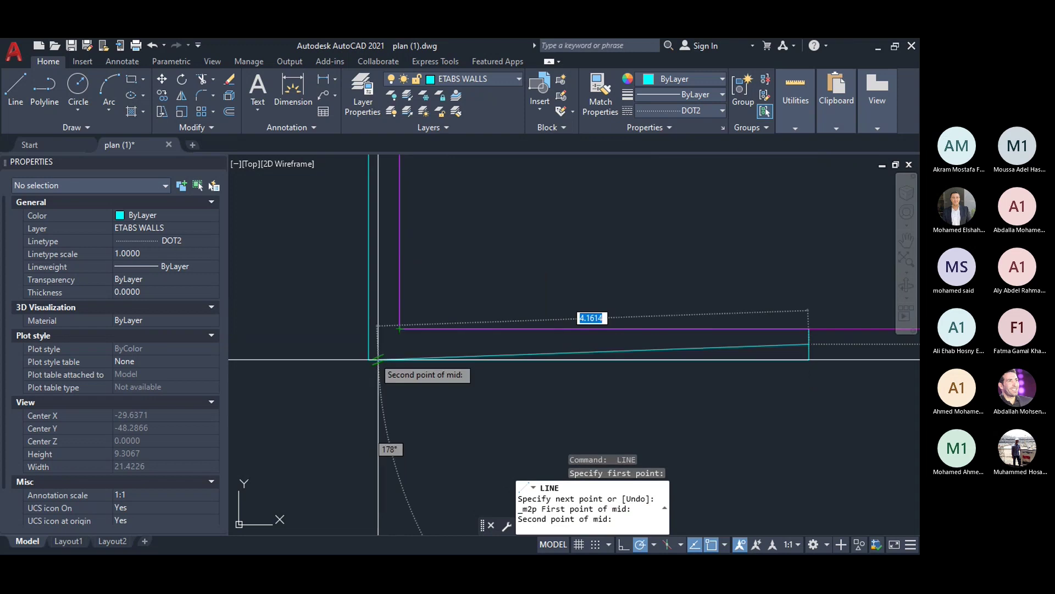
click(370, 359)
Step: Continue the core centerline up the left wall to the mid-point between the top-left outer and inner corners
scroll(399, 407, down, 2)
scroll(399, 407, up, 2)
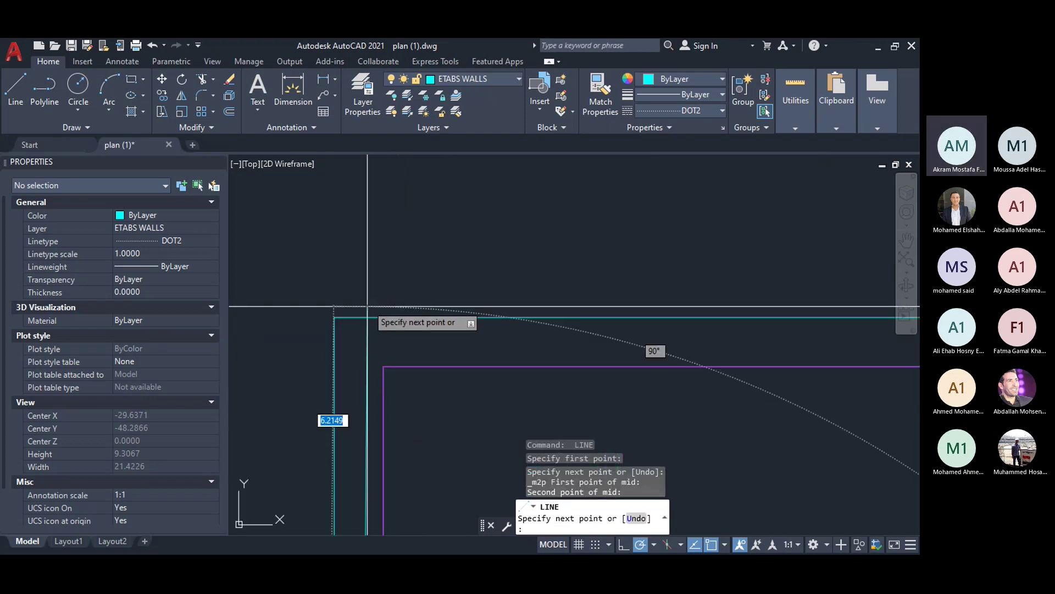
shift+right_click(383, 218)
click(444, 255)
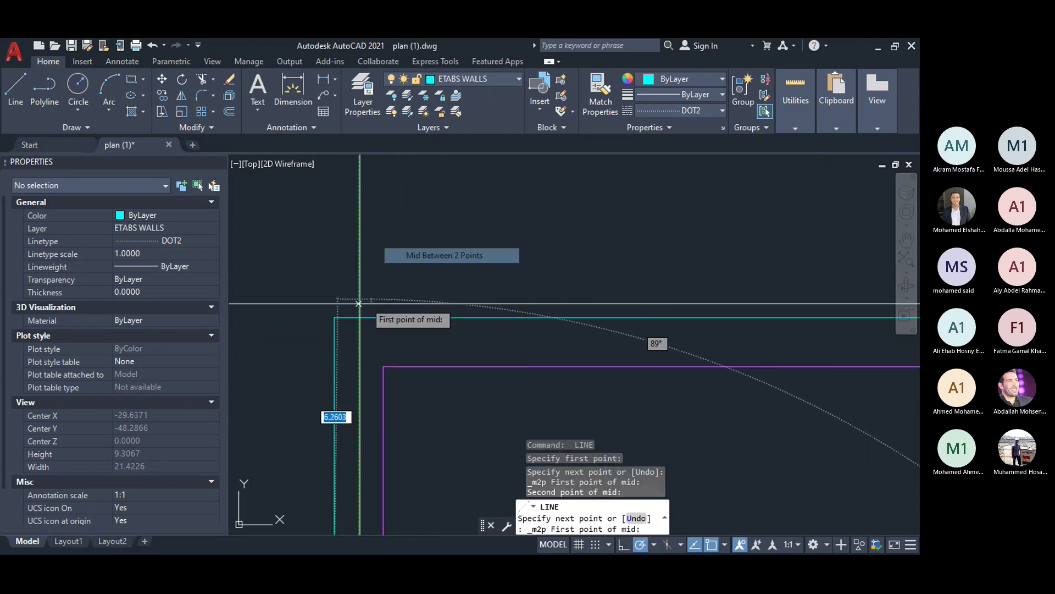
click(334, 317)
click(383, 366)
Step: Continue the core centerline along the top wall to the mid-point between the top-right outer and inner corners
scroll(385, 341, down, 3)
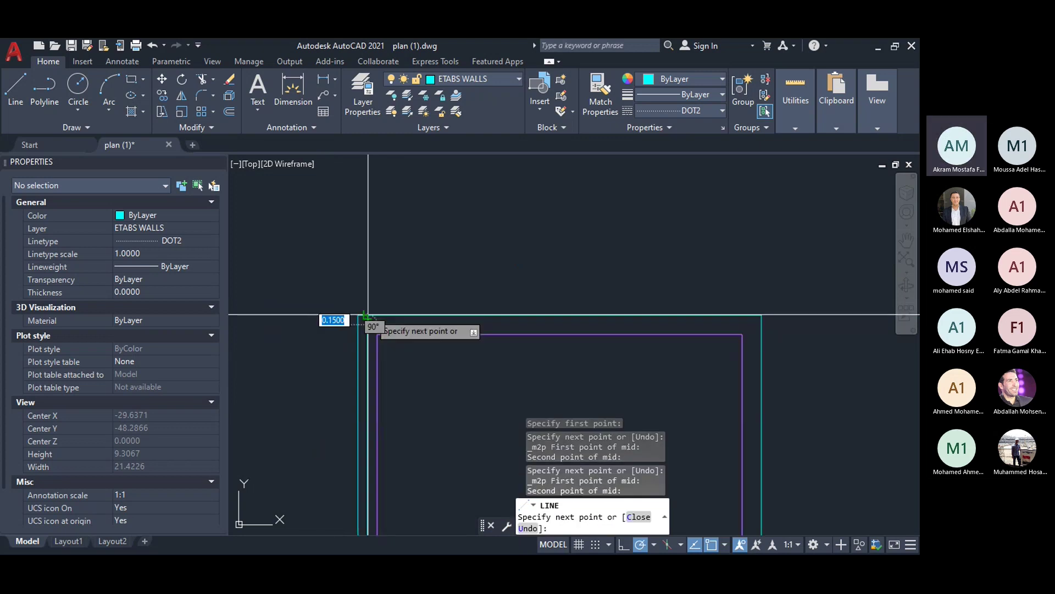
shift+right_click(810, 277)
click(853, 257)
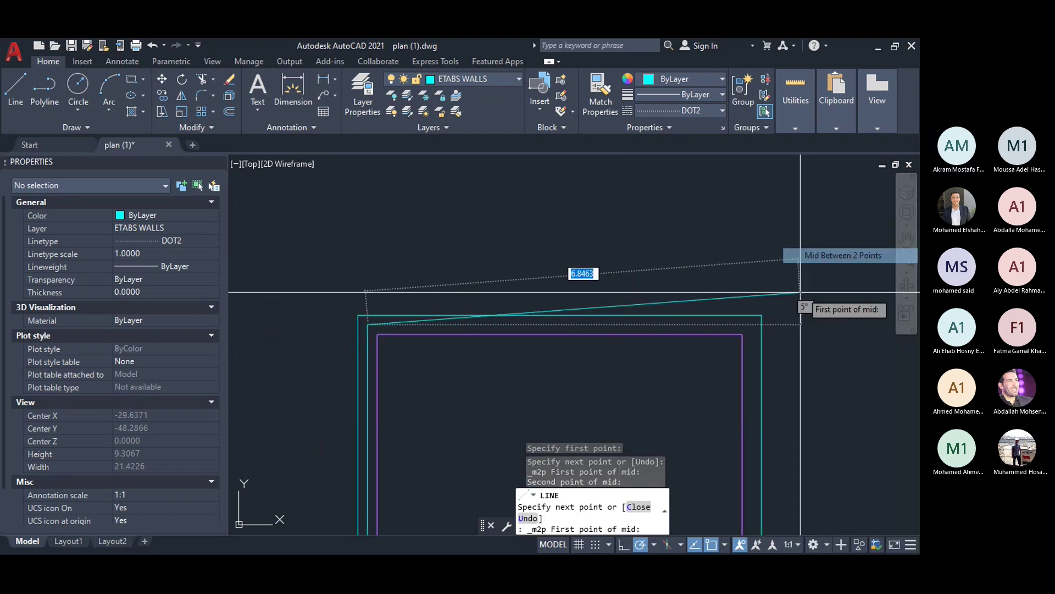
click(760, 319)
scroll(742, 343, up, 3)
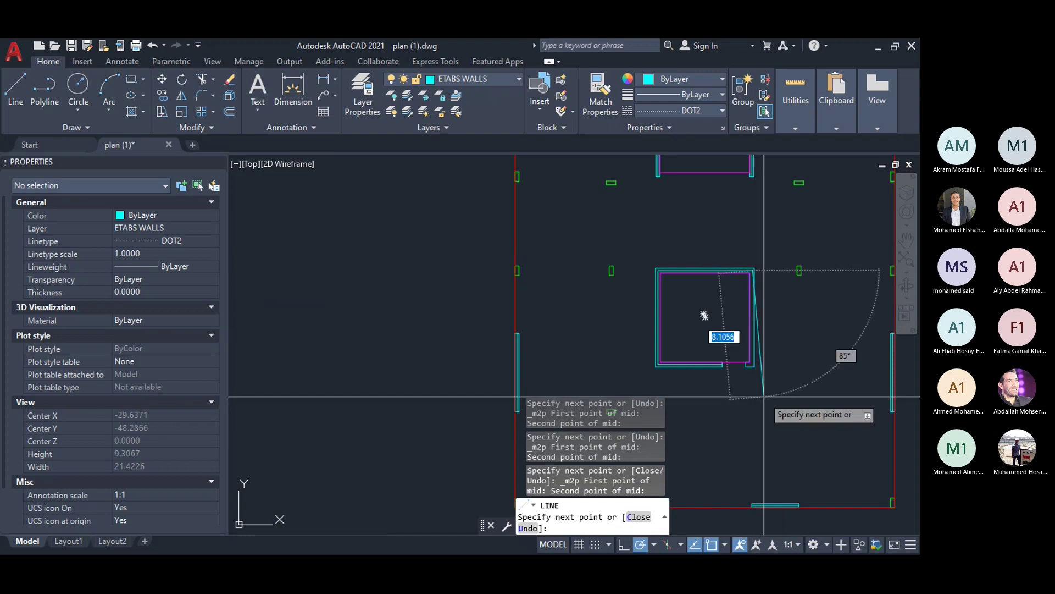
Step: Continue the core centerline down the right wall to the mid-point between the bottom-right outer and inner corners
scroll(715, 296, up, 4)
shift+right_click(730, 218)
click(781, 255)
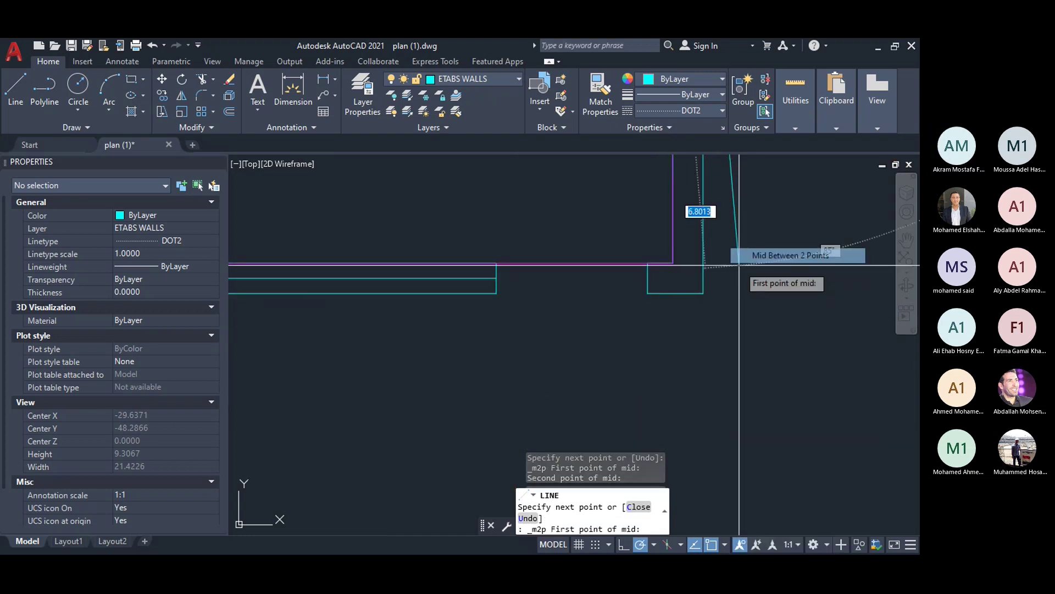
click(703, 292)
click(689, 283)
Step: Finish the core centerline at the midpoint of the short bottom-right wall's end beside the door opening
shift+right_click(618, 217)
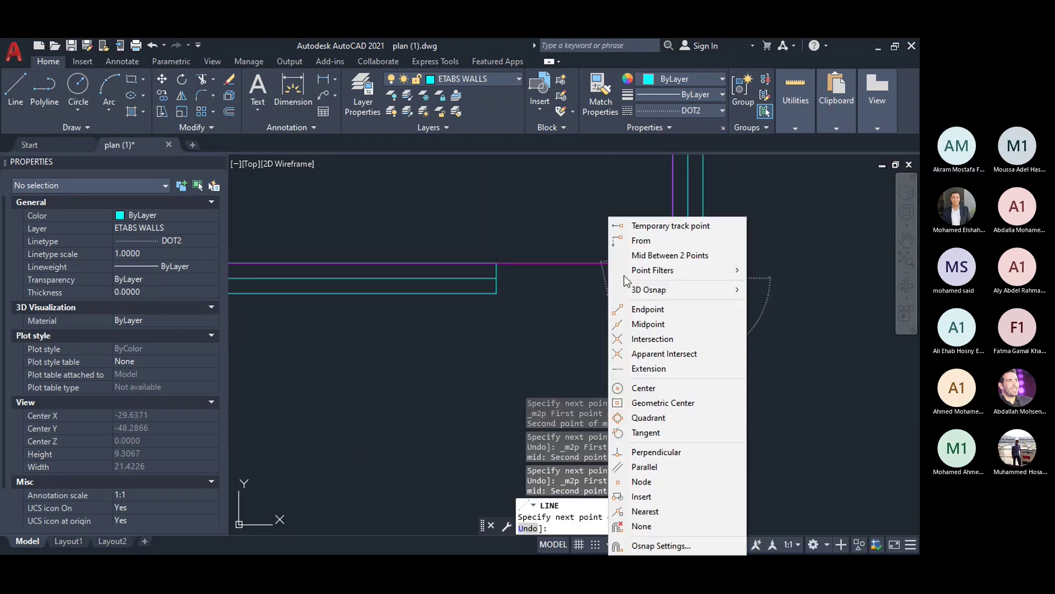
click(639, 256)
scroll(654, 272, down, 3)
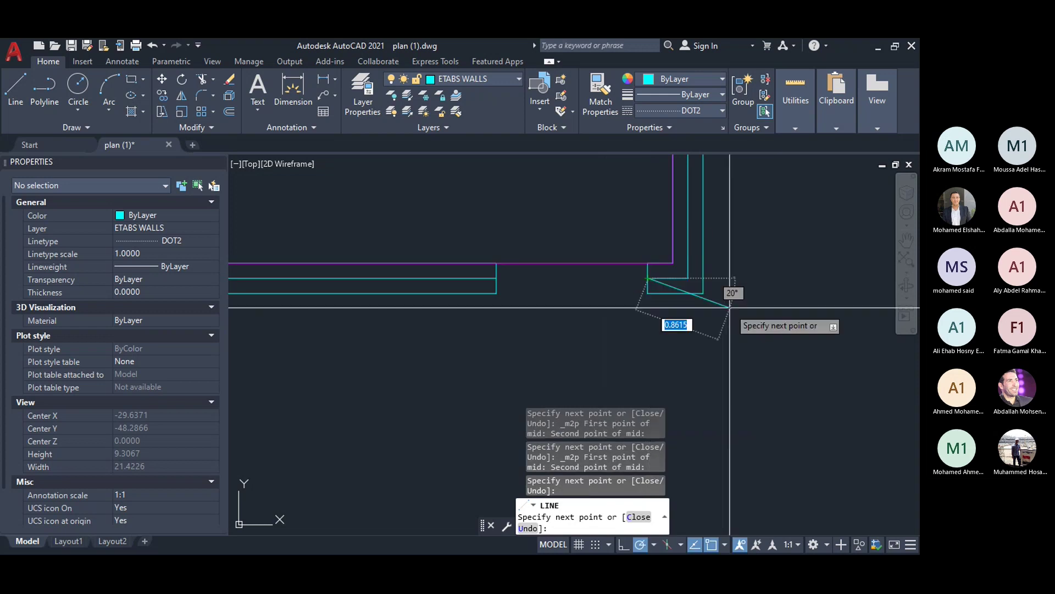
key(Escape)
key(Escape)
key(Escape)
Step: Examine the wall centerlines across the copied plan and compare the copy with the original gridded plan
scroll(540, 259, down, 2)
scroll(540, 259, up, 2)
middle_drag(540, 259, 500, 255)
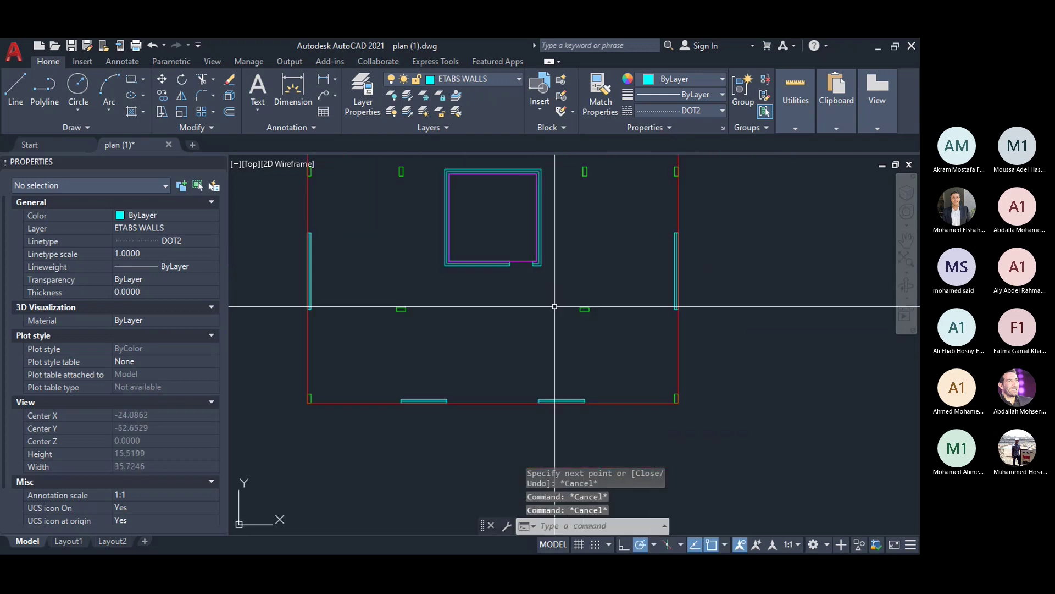
scroll(518, 249, down, 3)
scroll(514, 248, down, 1)
scroll(560, 235, up, 1)
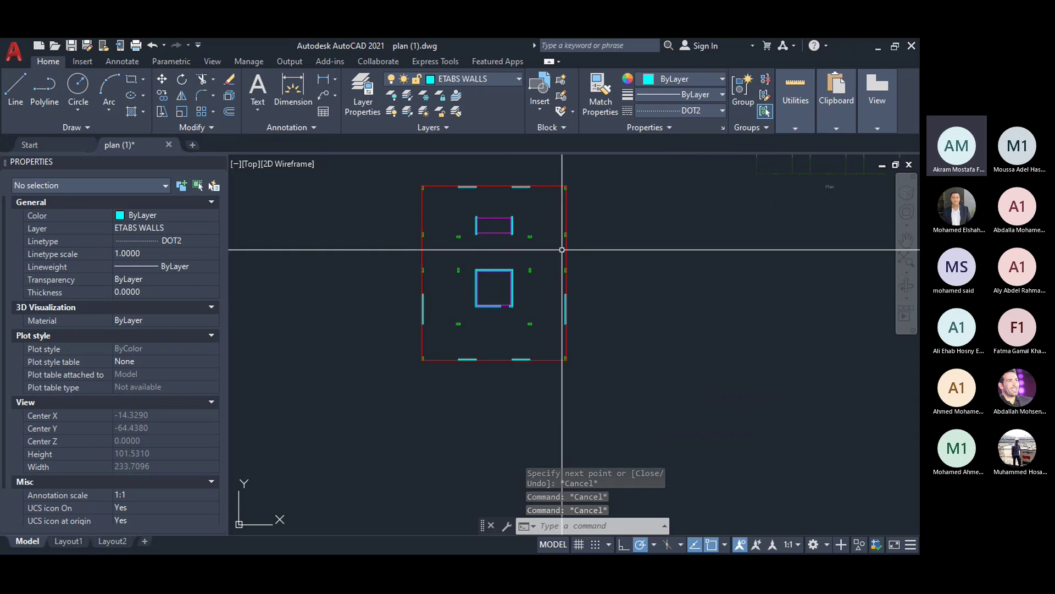
scroll(515, 235, up, 4)
middle_drag(513, 235, 516, 312)
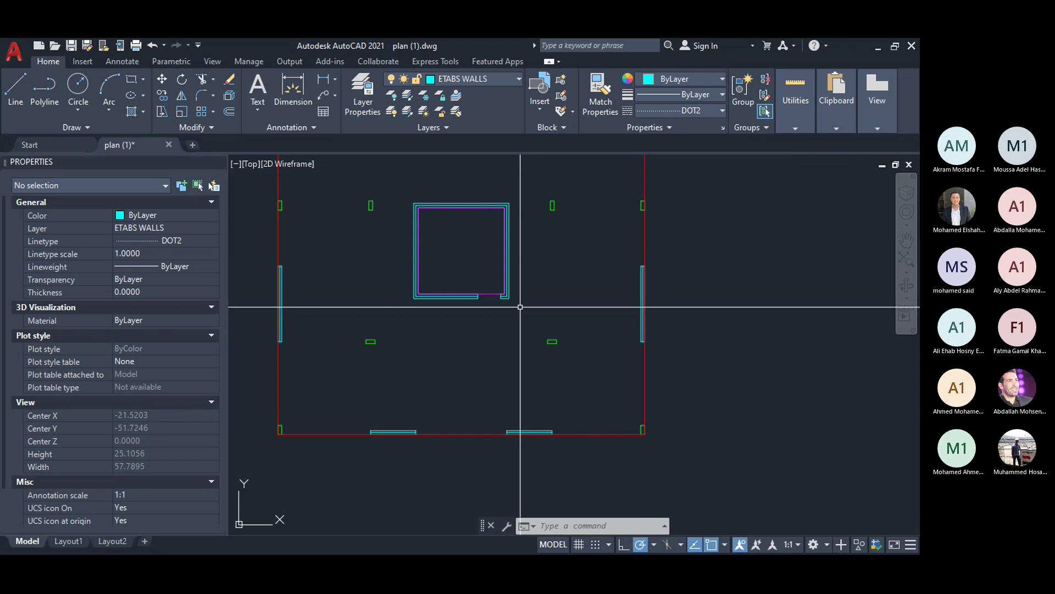
mouse_move(530, 295)
middle_down()
mouse_move(582, 262)
mouse_move(589, 278)
mouse_move(608, 281)
middle_up()
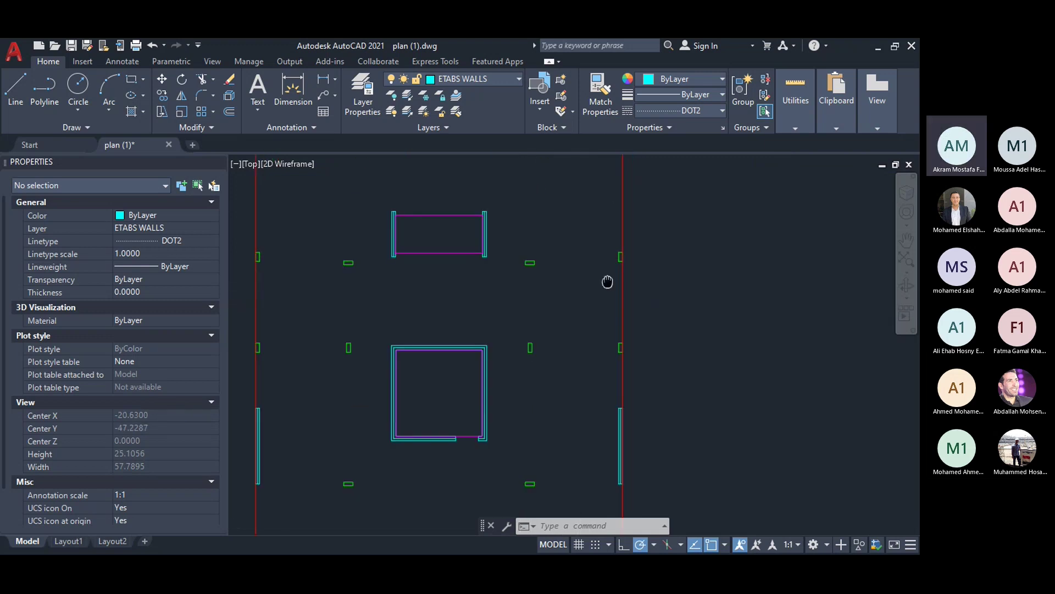
scroll(668, 247, down, 8)
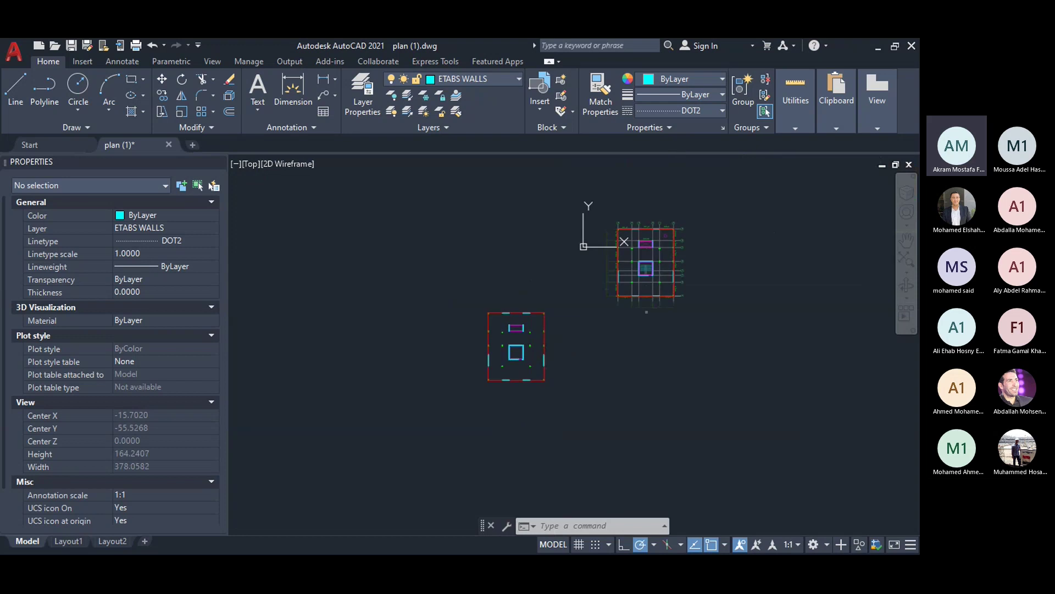
scroll(660, 226, up, 4)
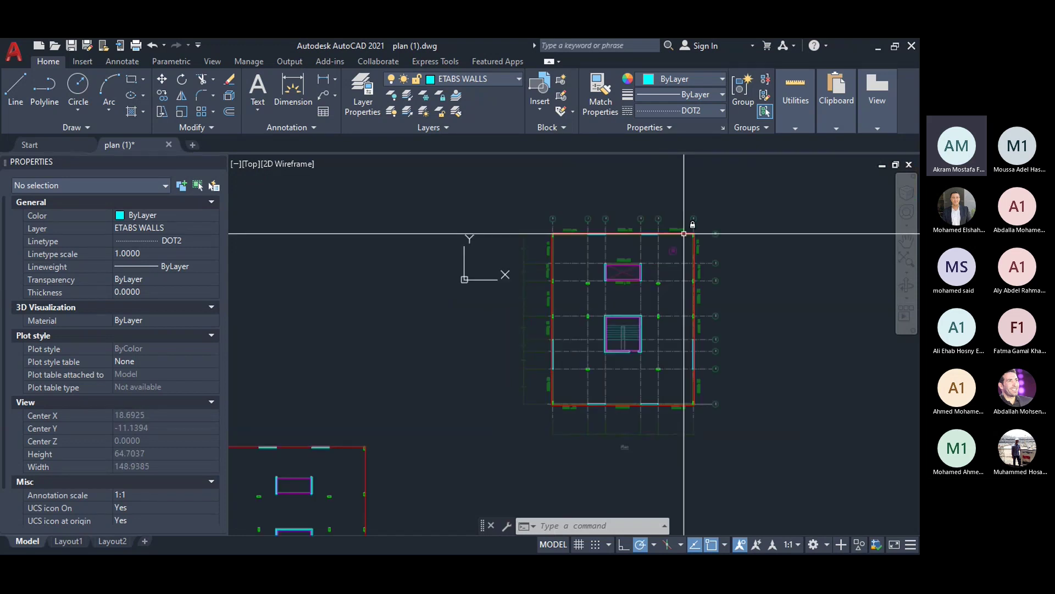
scroll(684, 234, up, 4)
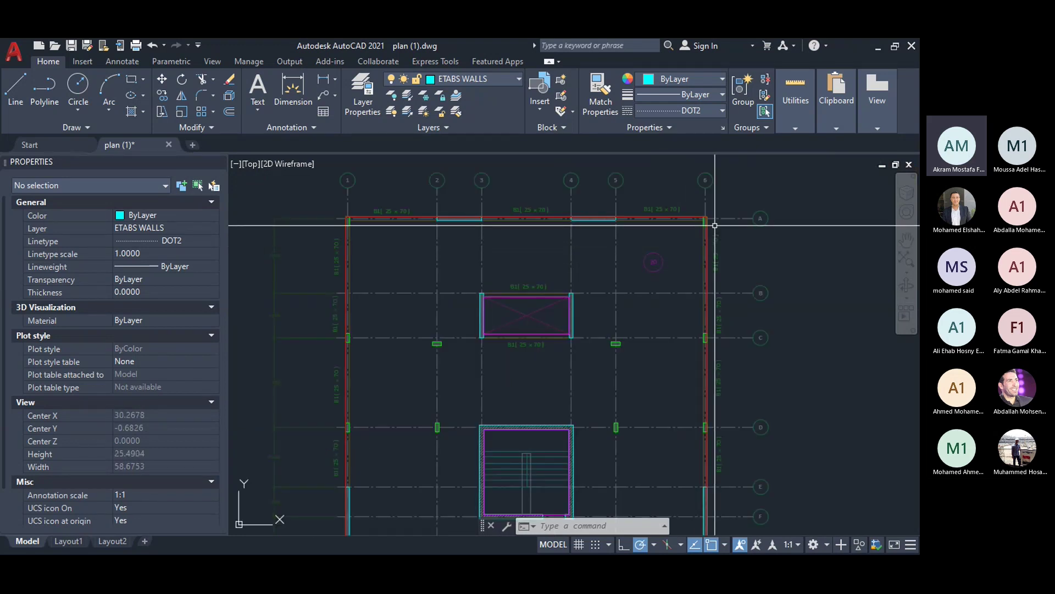
scroll(756, 155, down, 4)
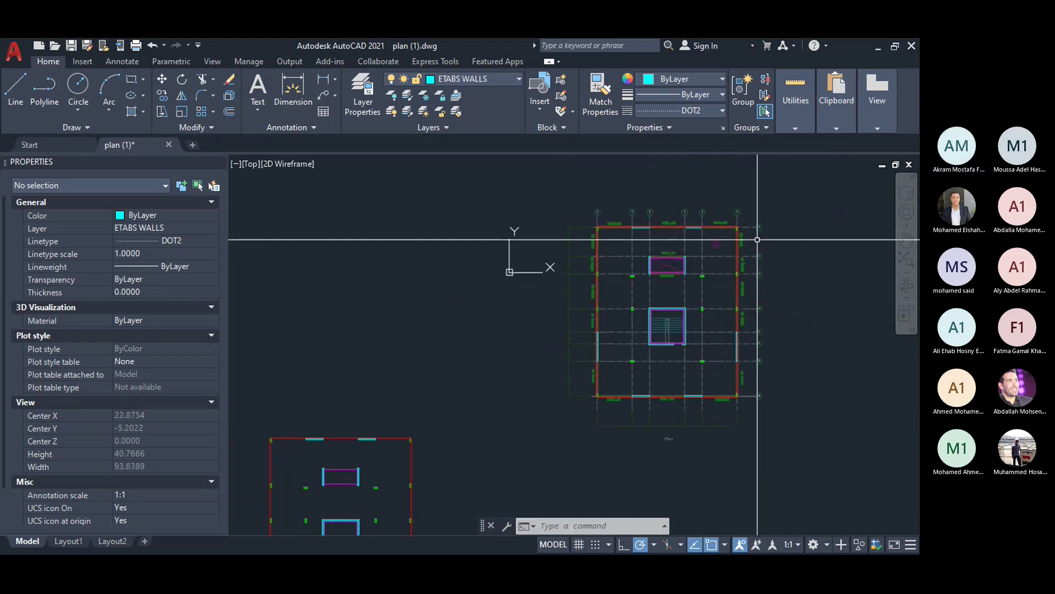
middle_drag(447, 294, 516, 218)
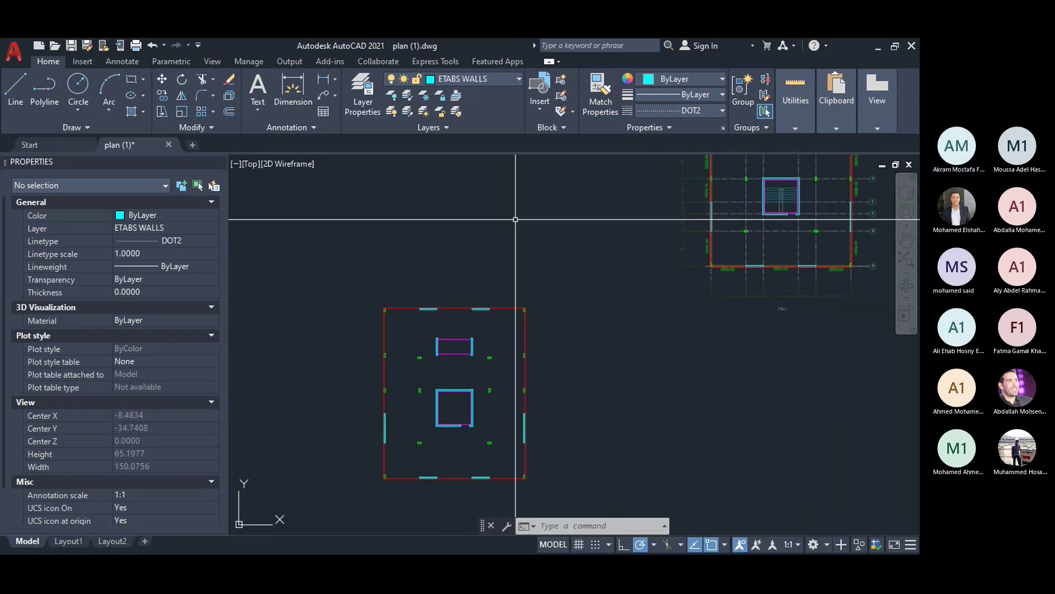
middle_drag(544, 365, 567, 305)
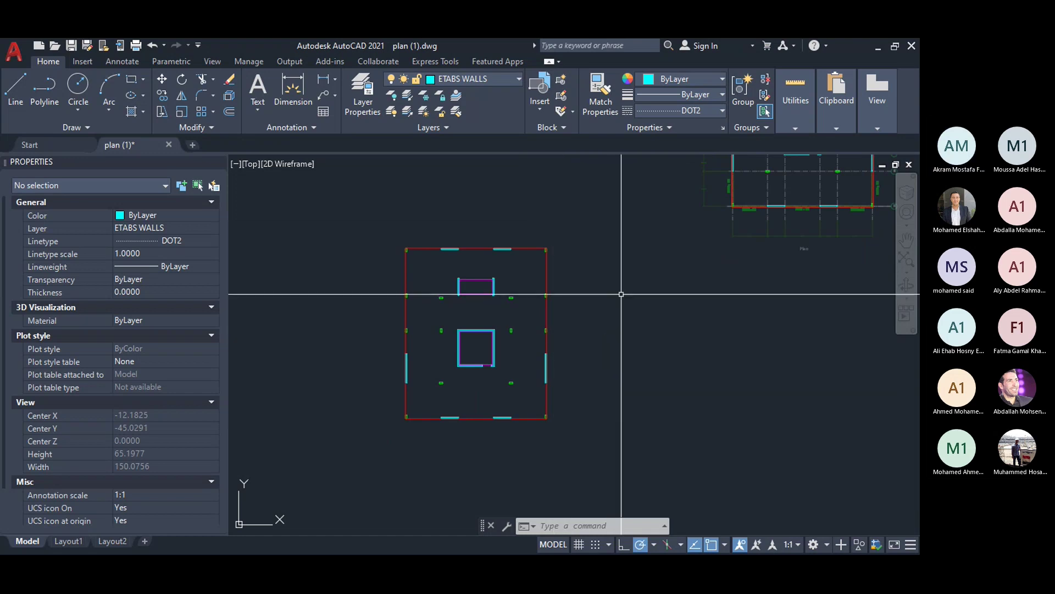
Step: Copy the whole centerline plan to the clipboard, using the slab outline's lower-left corner as base point
click(580, 211)
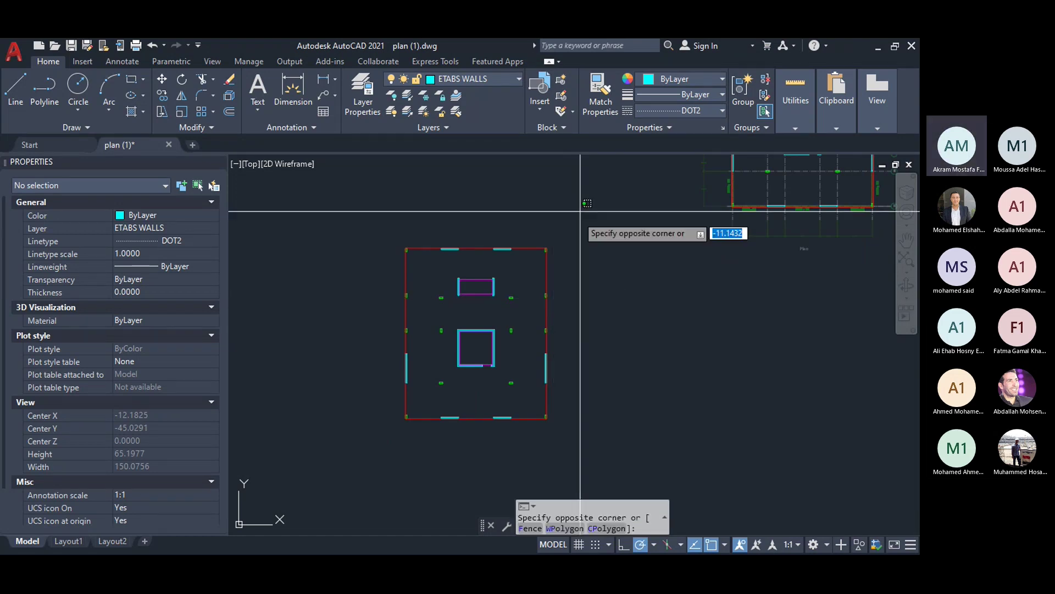
click(378, 443)
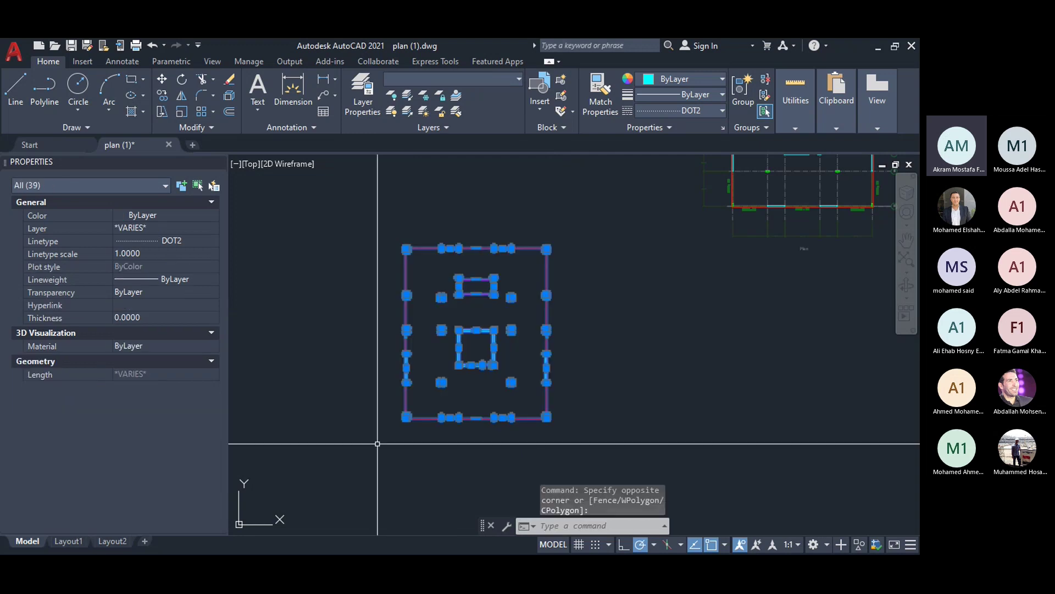
key(ctrl+c)
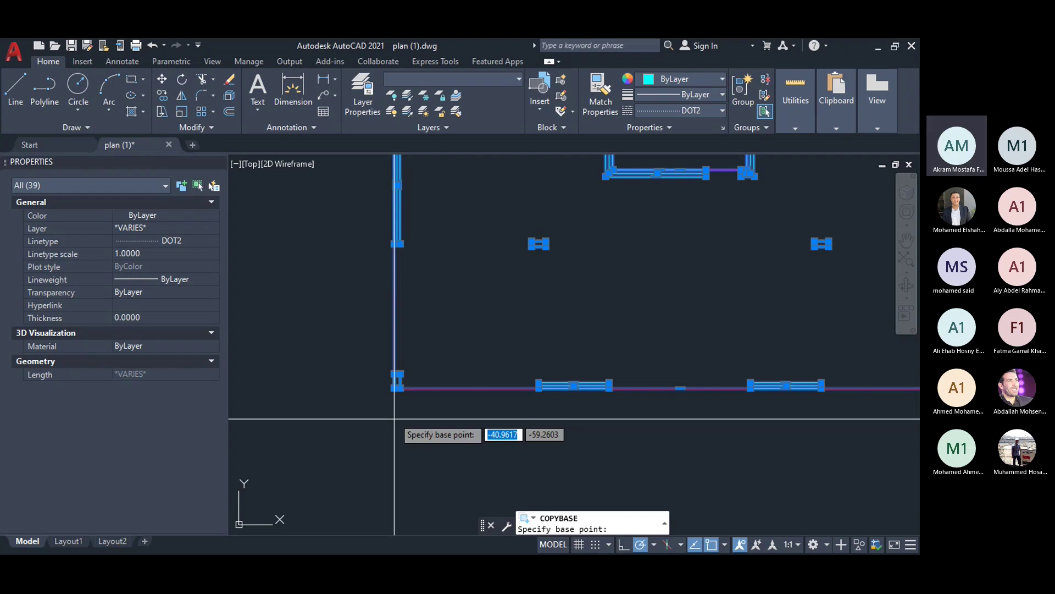
click(397, 386)
key(Escape)
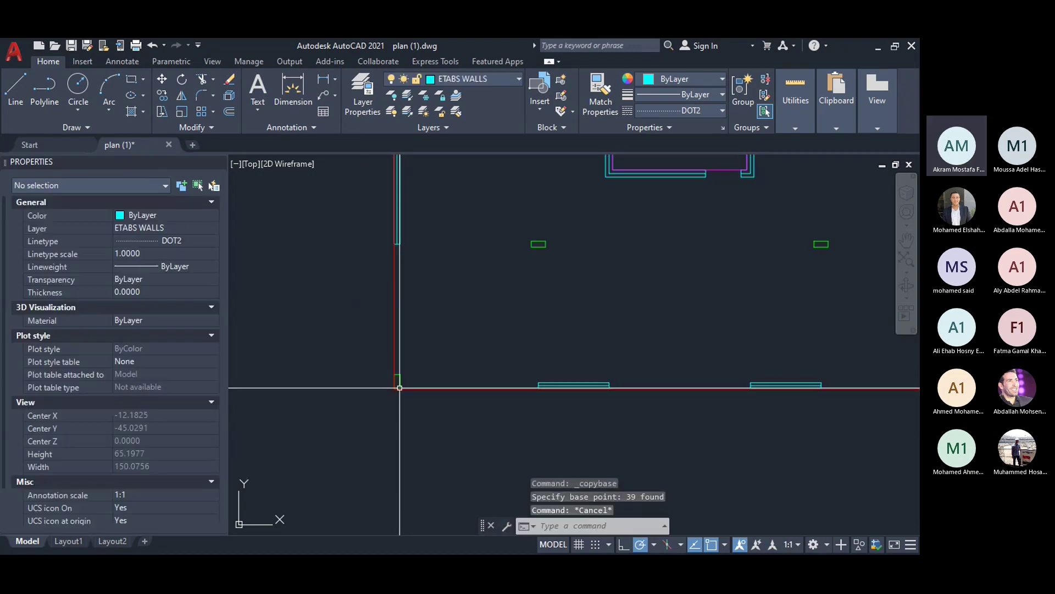
key(Escape)
Step: Create a new blank metric drawing without using a template
click(14, 52)
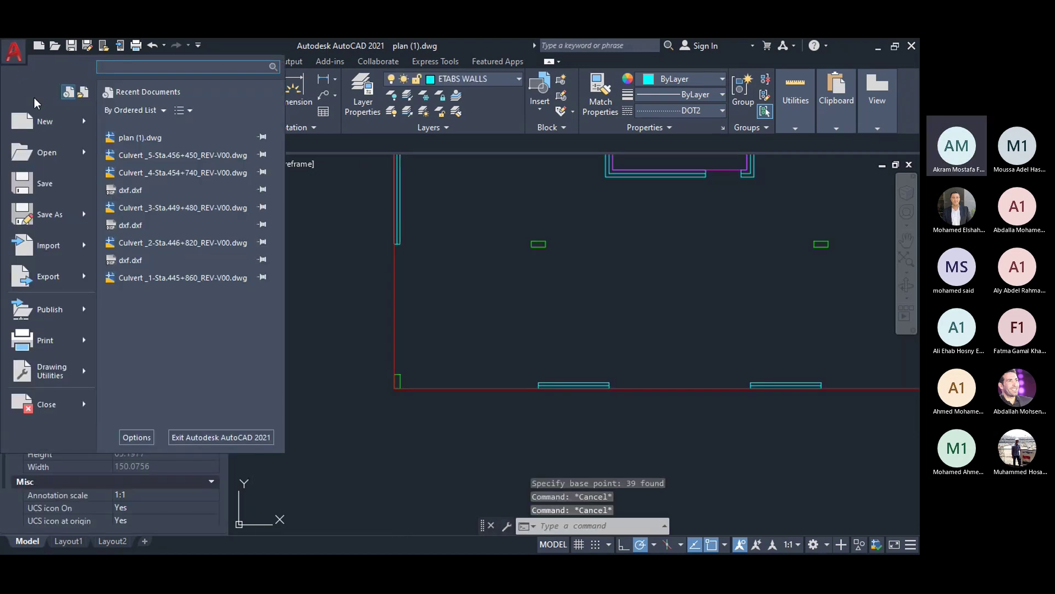
mouse_move(87, 121)
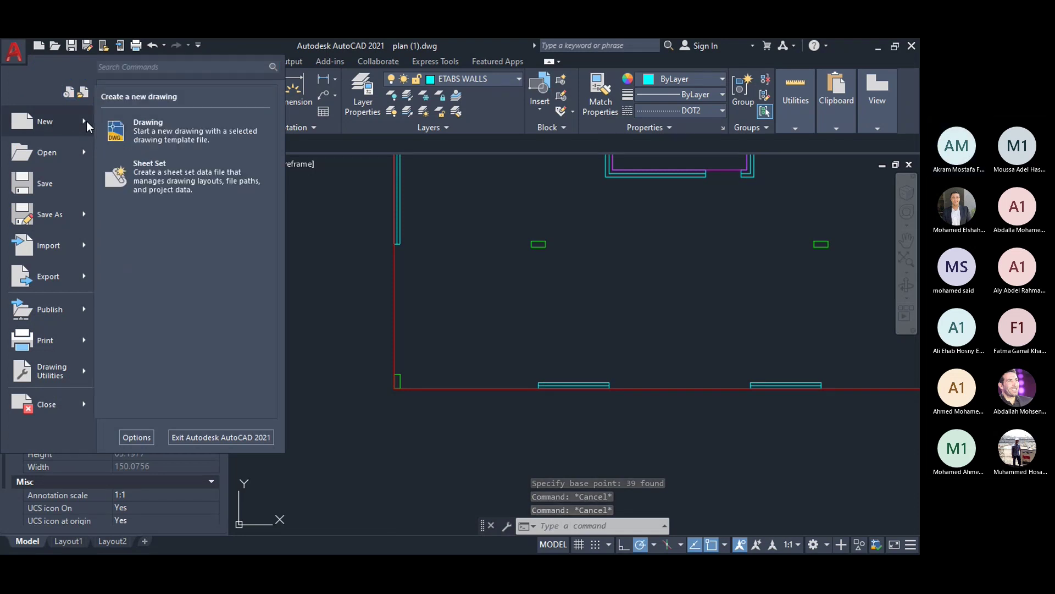
click(468, 267)
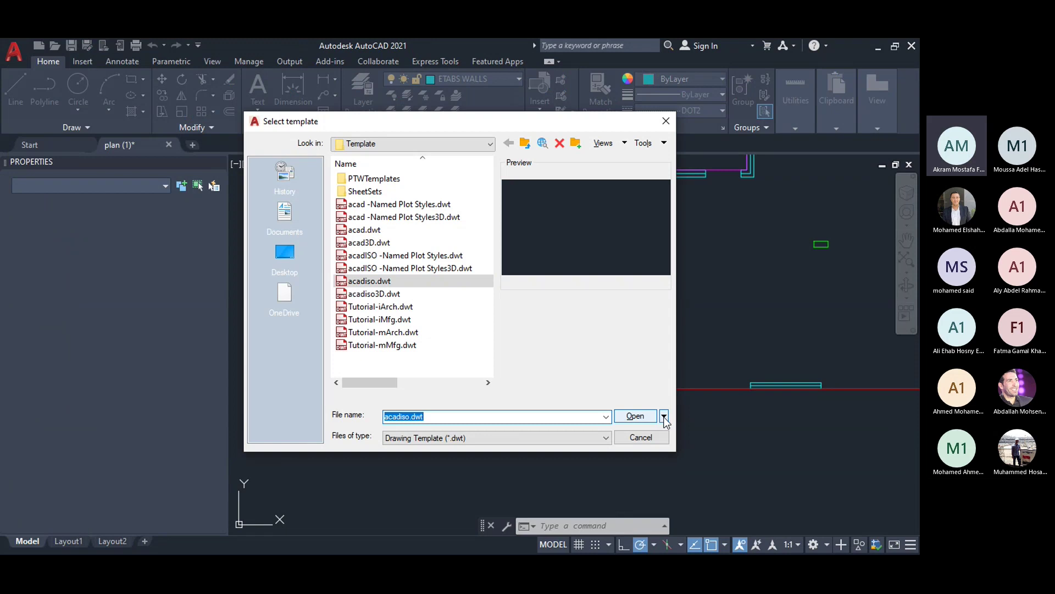
click(664, 417)
click(675, 463)
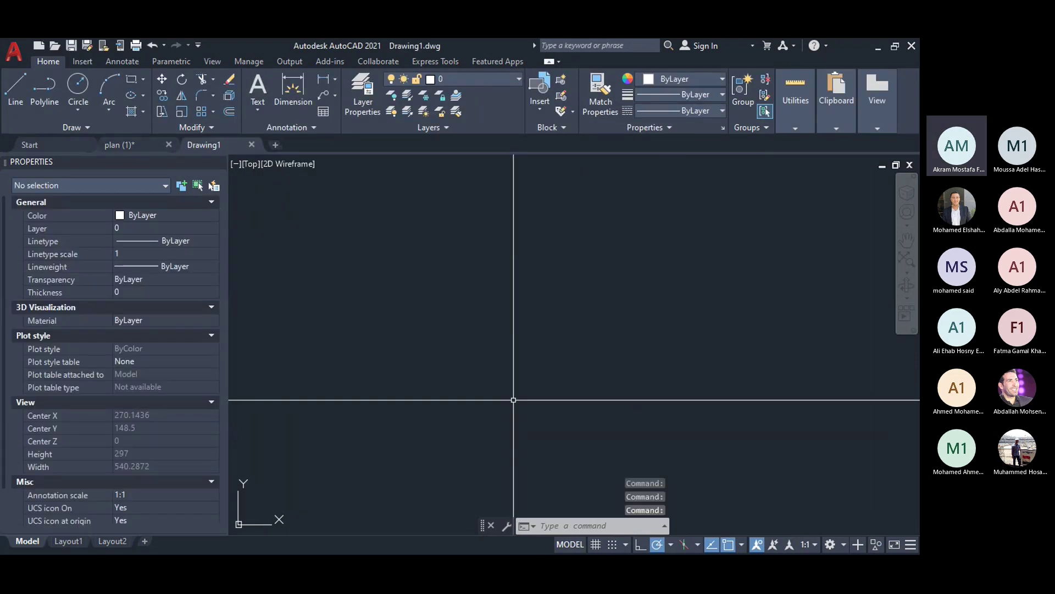
Step: Paste the copied plan into the new drawing at insertion point 0,0 and fit it in the view
key(ctrl+v)
text(0,0)
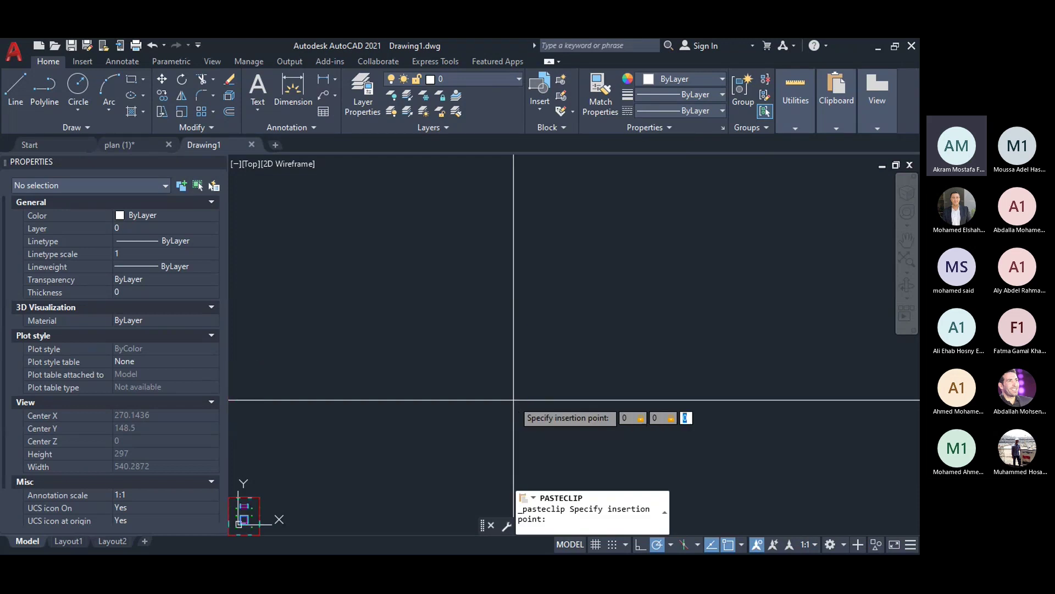
key(Return)
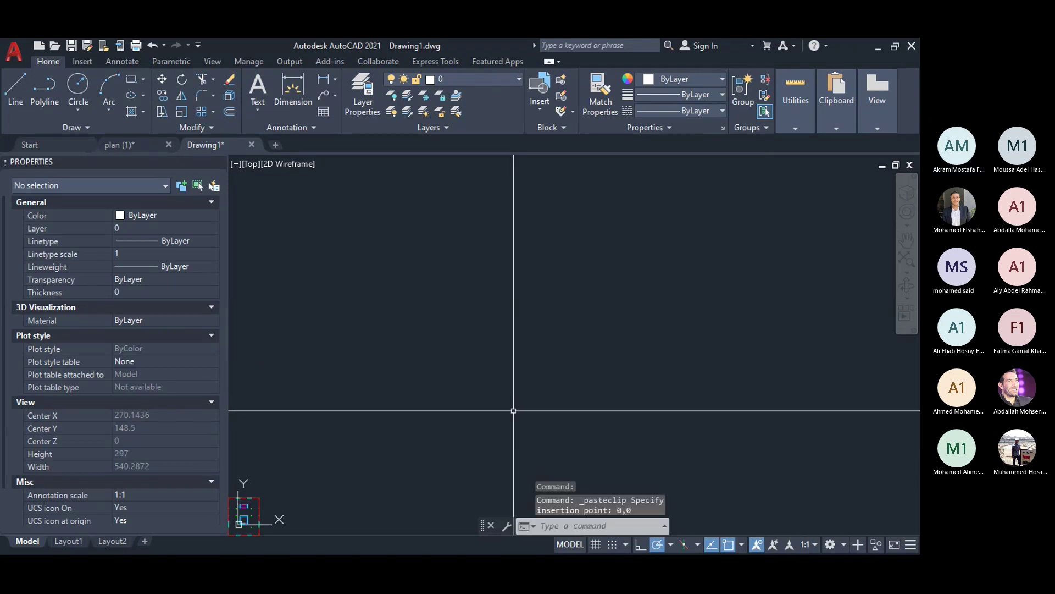
middle_click(433, 317)
middle_click(433, 316)
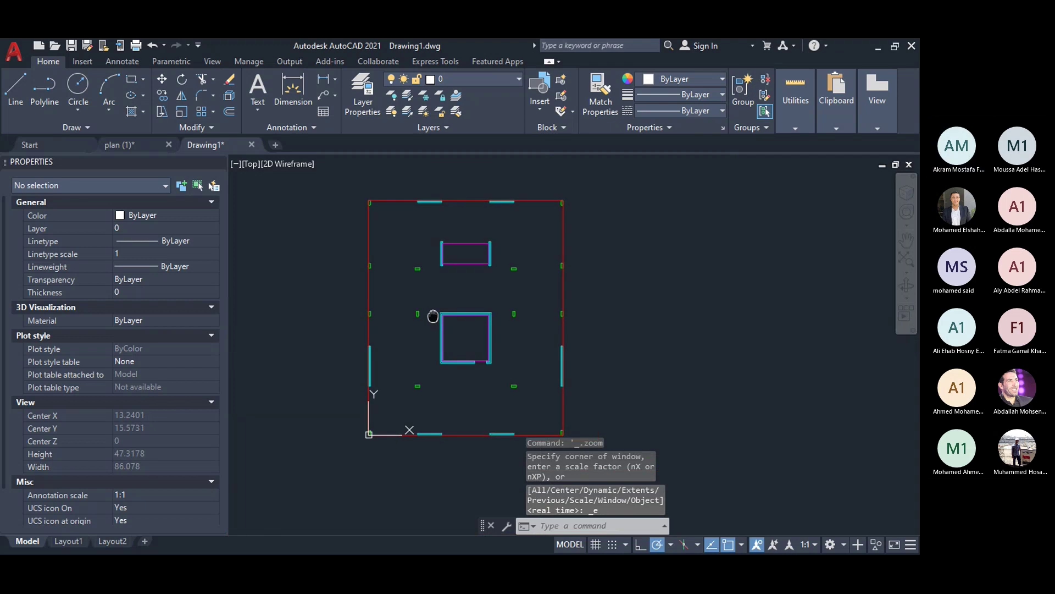
middle_drag(433, 316, 417, 314)
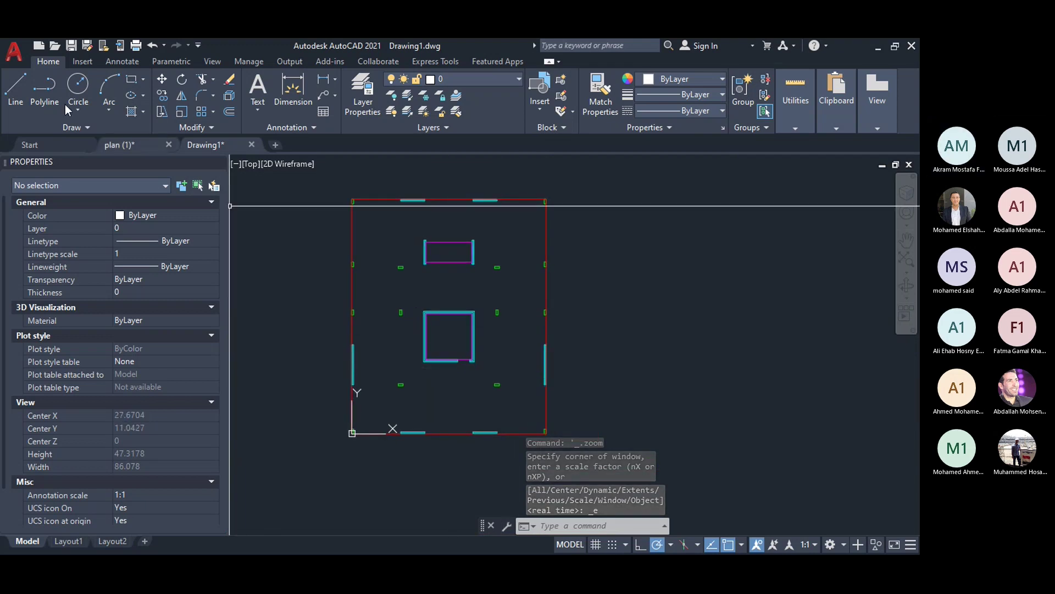
Step: Save the drawing to the Desktop as 3D in AutoCAD 2010/LT2010 DXF format and close it without converting to the 2018 format
click(17, 51)
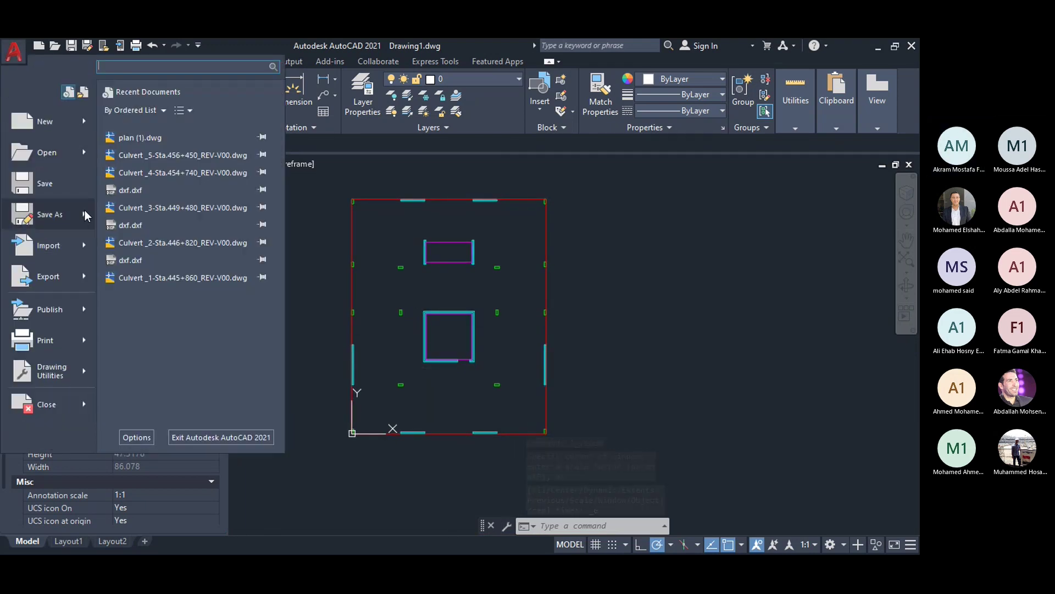
mouse_move(84, 210)
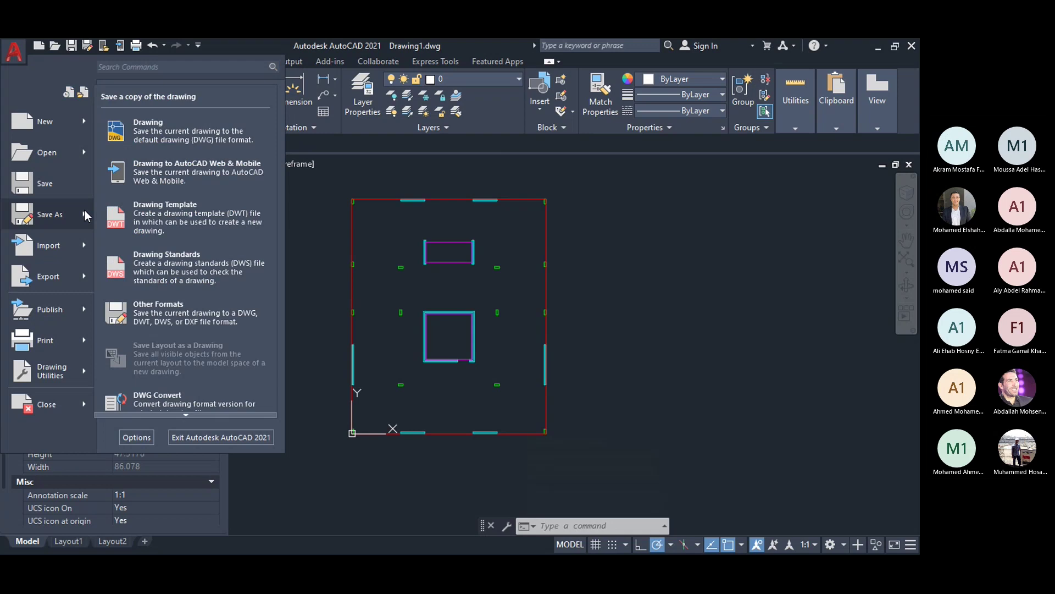
click(154, 133)
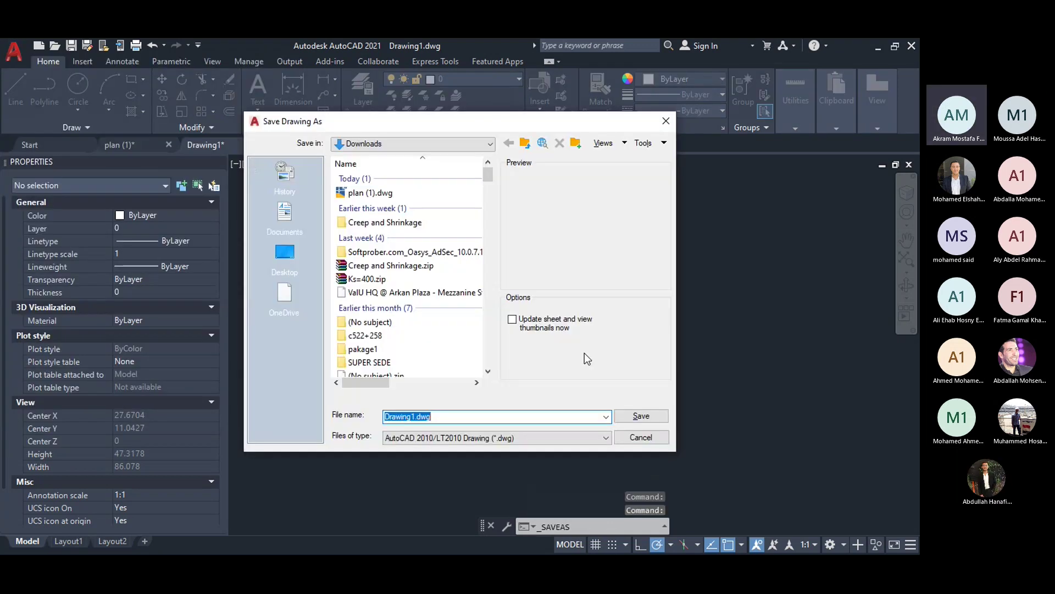
click(286, 258)
click(495, 438)
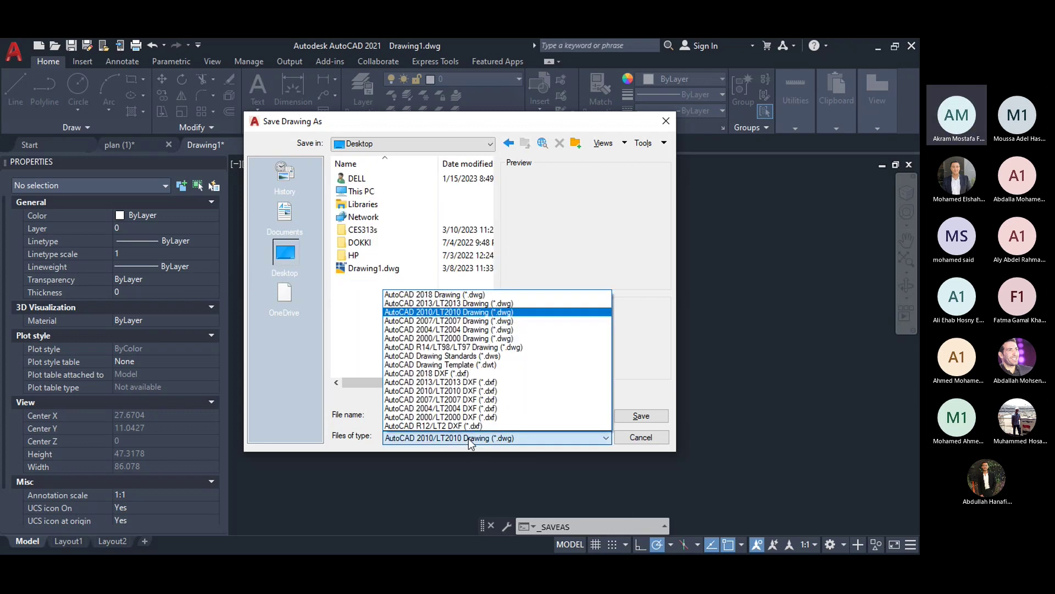
click(476, 391)
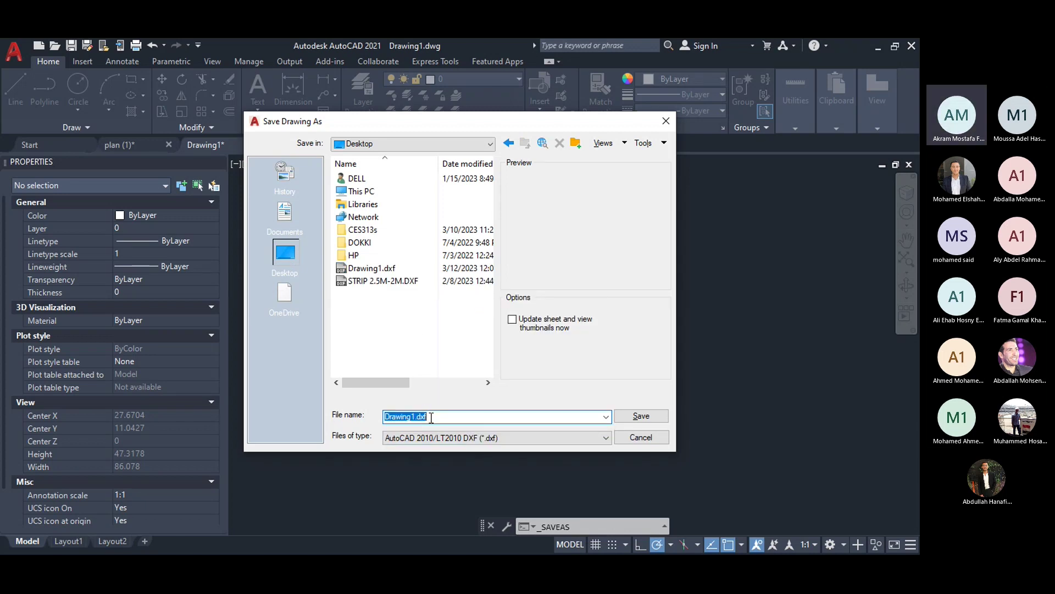
text(3D)
click(651, 418)
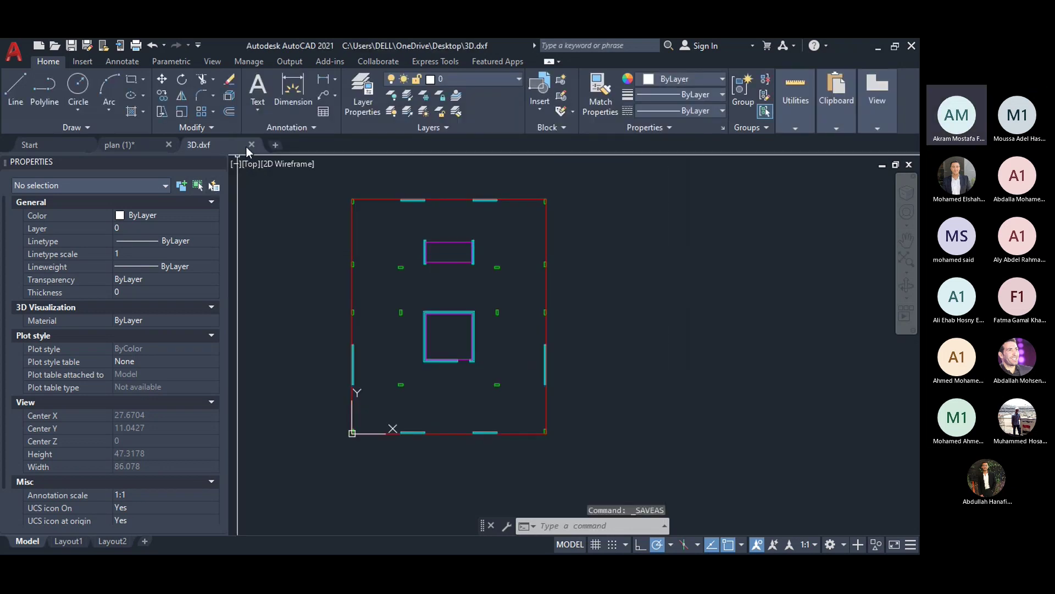
key(ctrl+s)
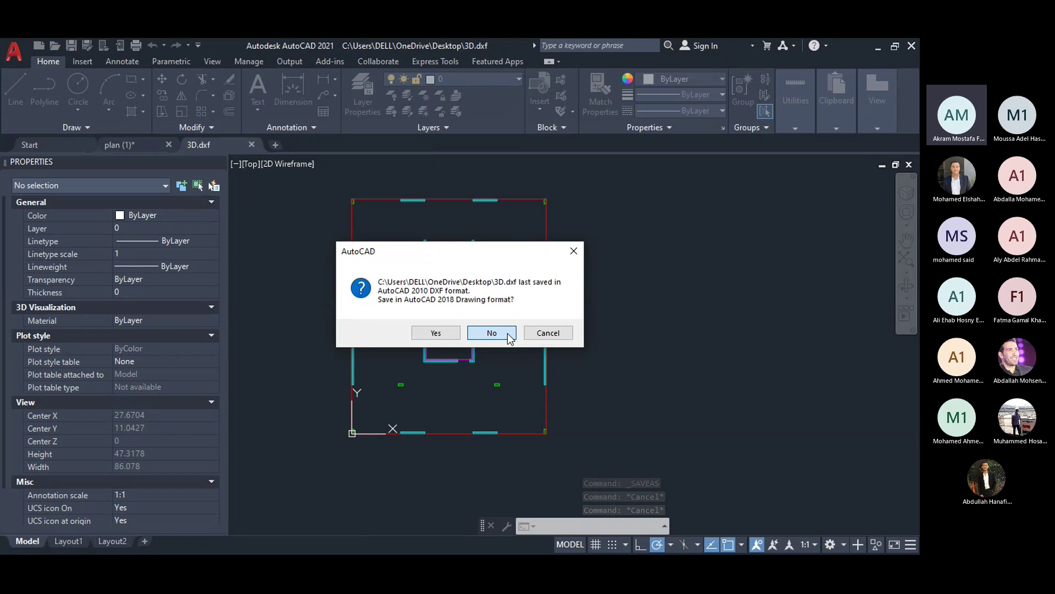
click(508, 335)
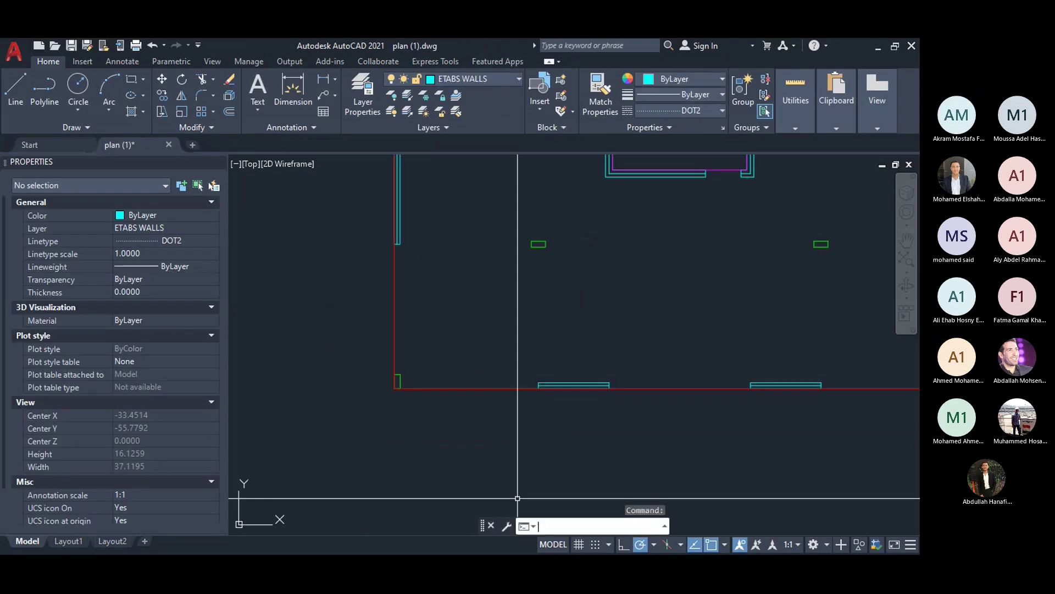
Step: Switch to ETABS and start a new model initialized with the built-in Metric SI settings
key(super+d)
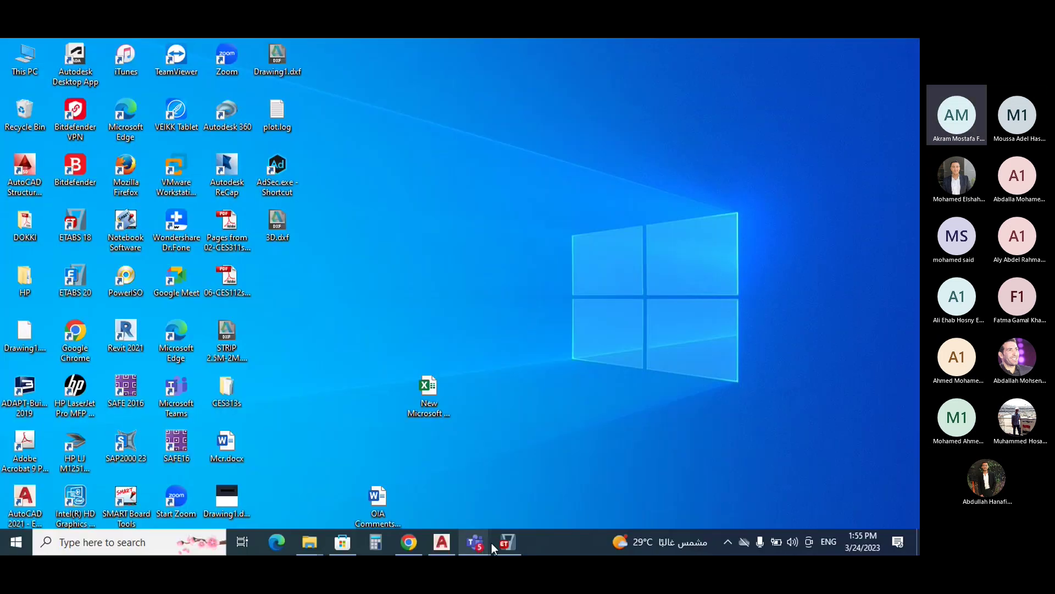
click(501, 543)
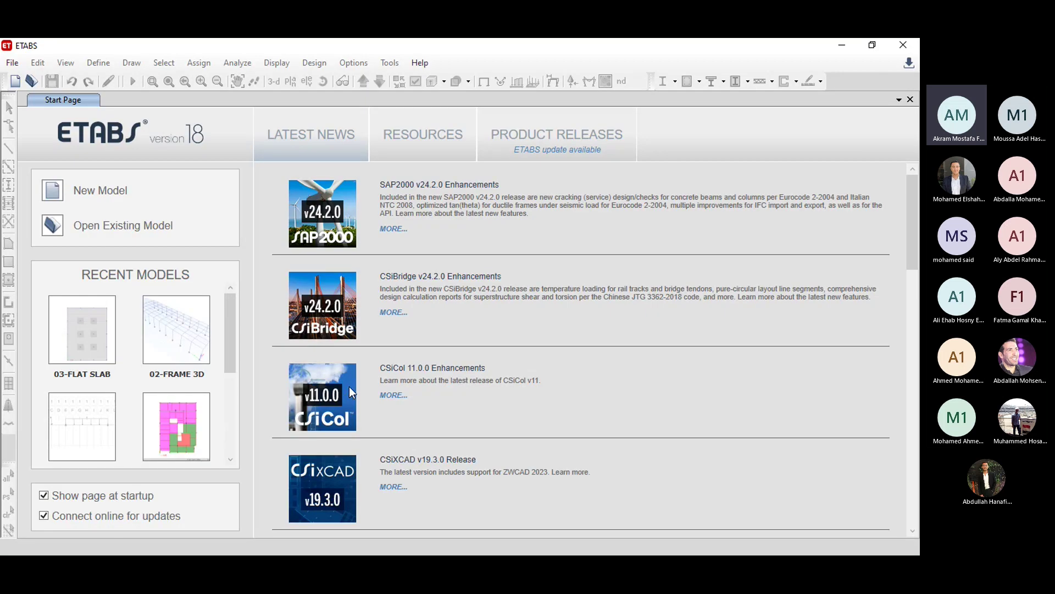
click(15, 81)
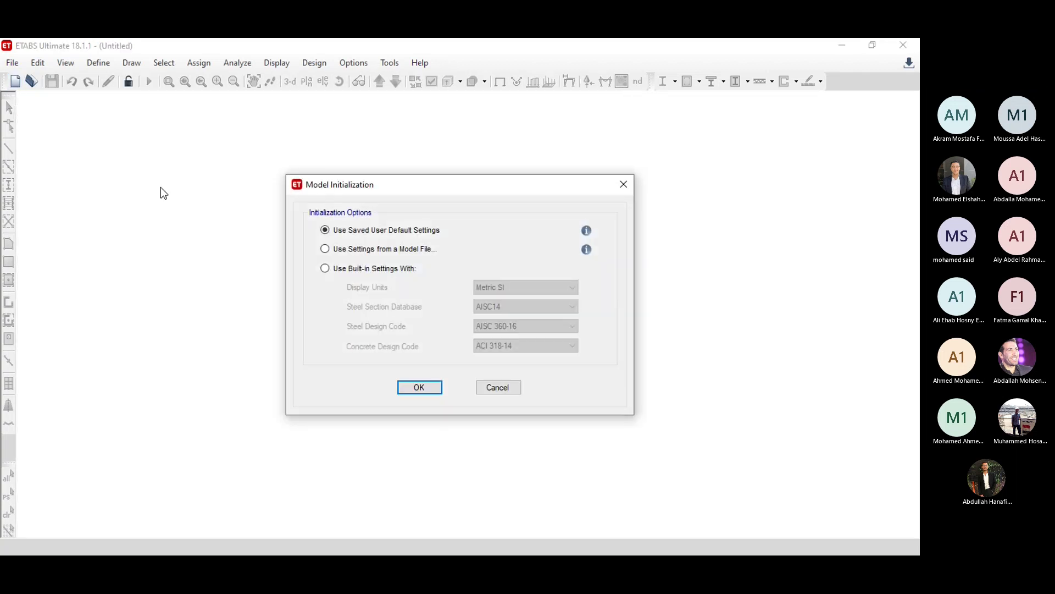
click(390, 268)
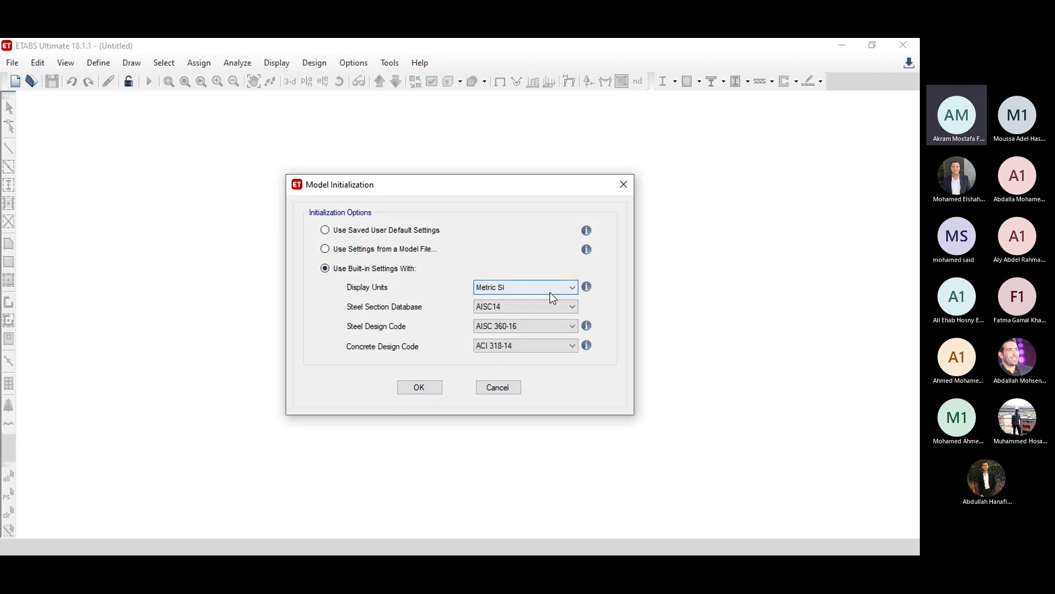
click(429, 388)
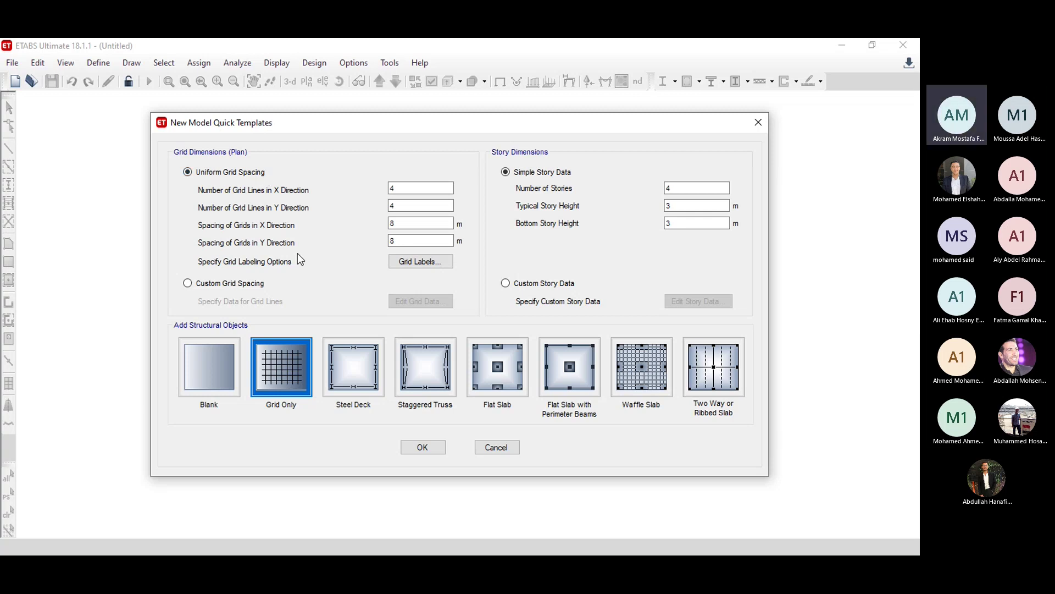
Step: Create a Blank model with 15 stories, a typical story height of 3.3 m and a bottom story height of 4.5 m
click(688, 186)
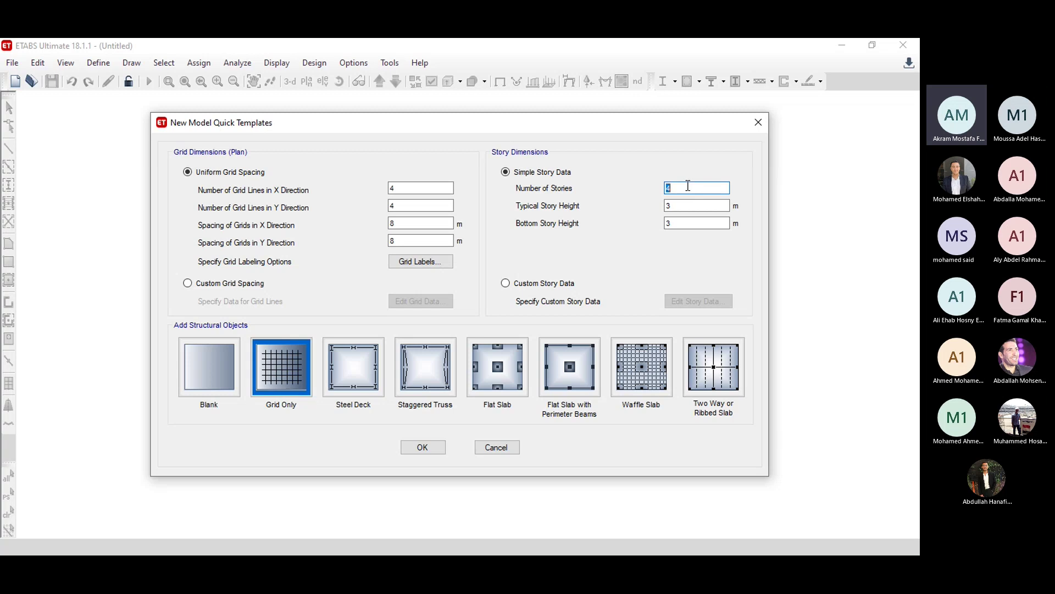
text(15)
click(703, 204)
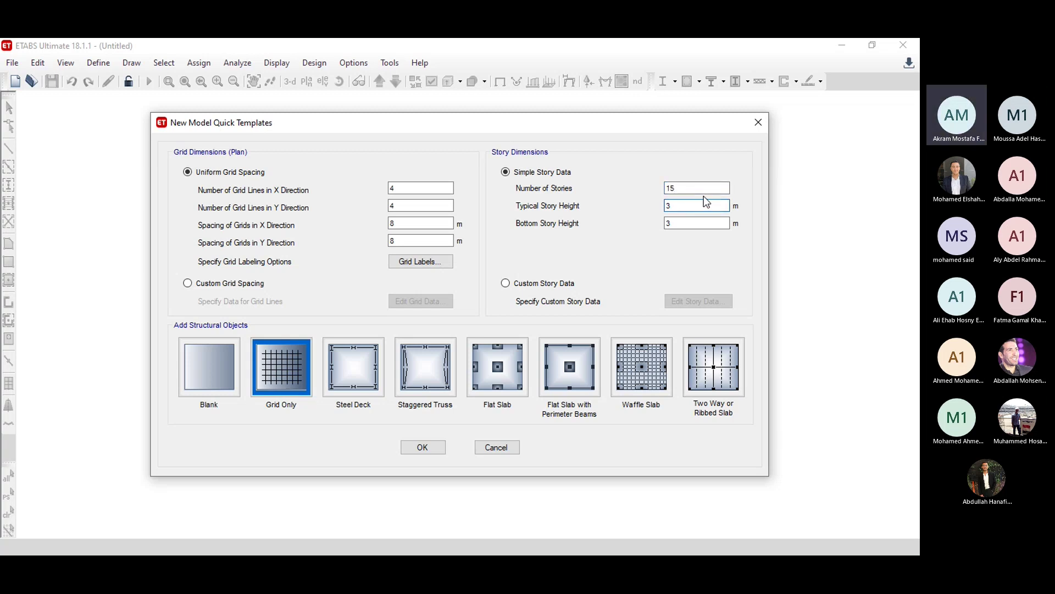
text(.3)
double_click(681, 221)
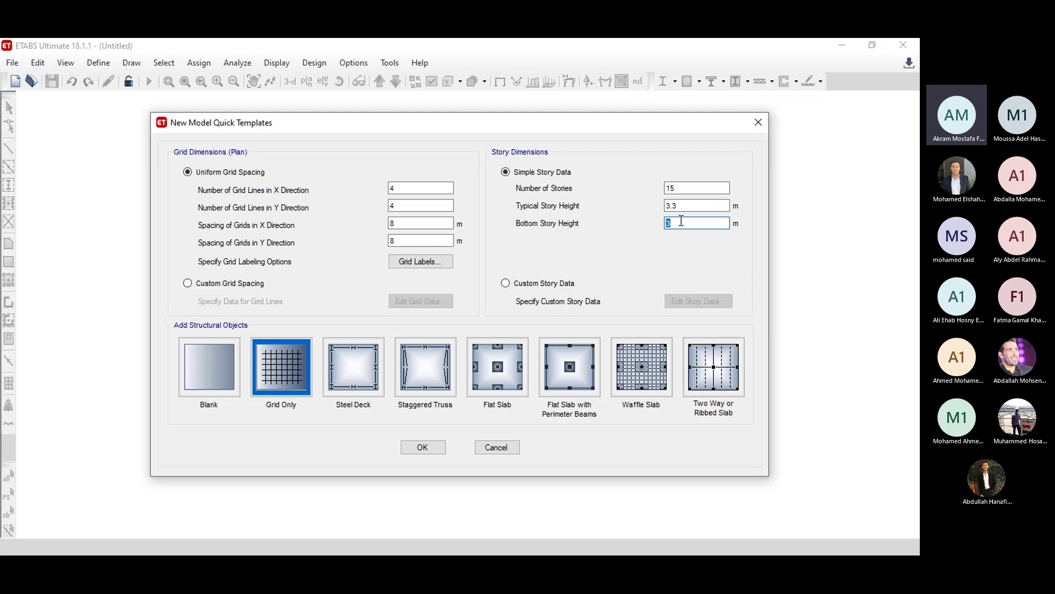
text(4.5)
click(201, 368)
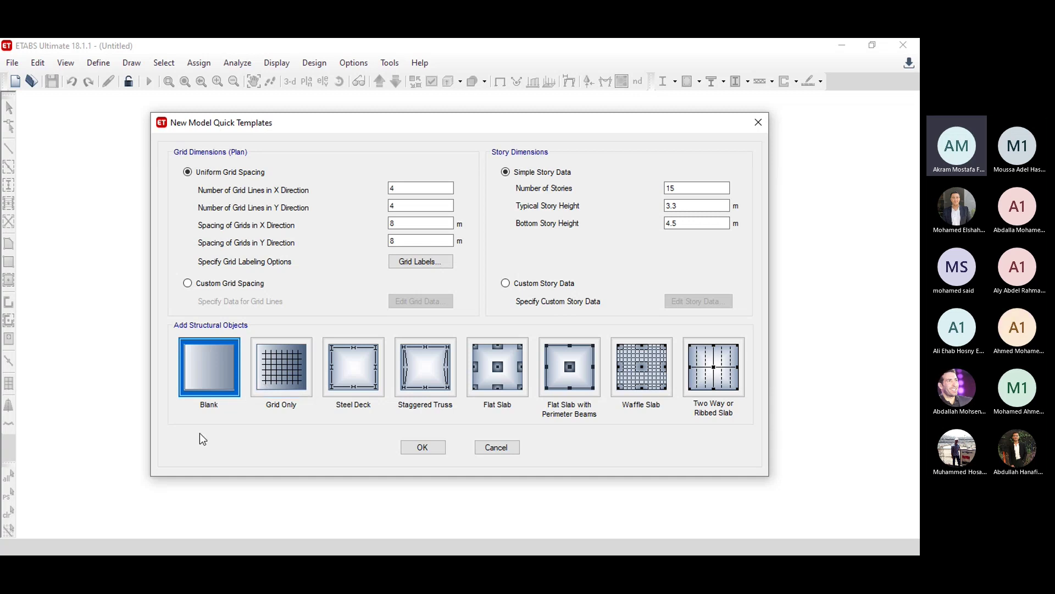
click(413, 450)
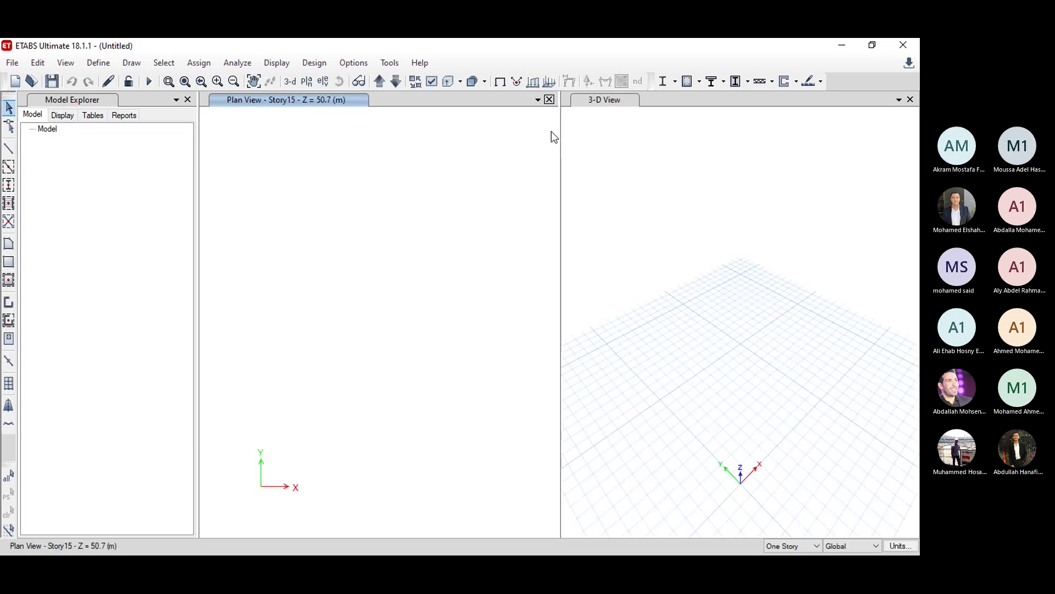
Step: Open the story data from the grid and story settings and check the heights of the lower stories
right_click(438, 195)
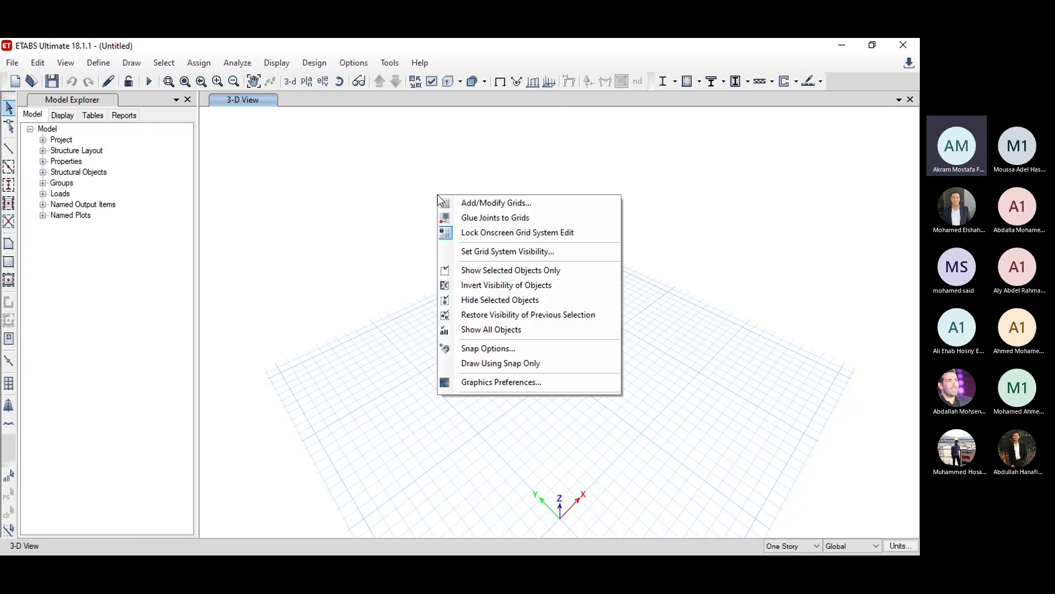
click(467, 205)
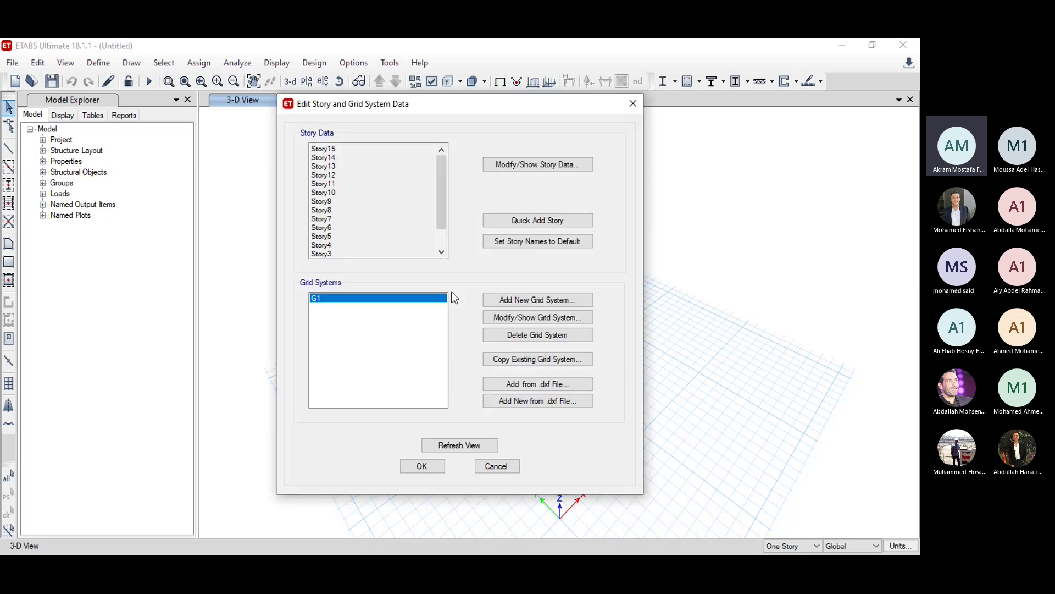
scroll(354, 208, down, 1)
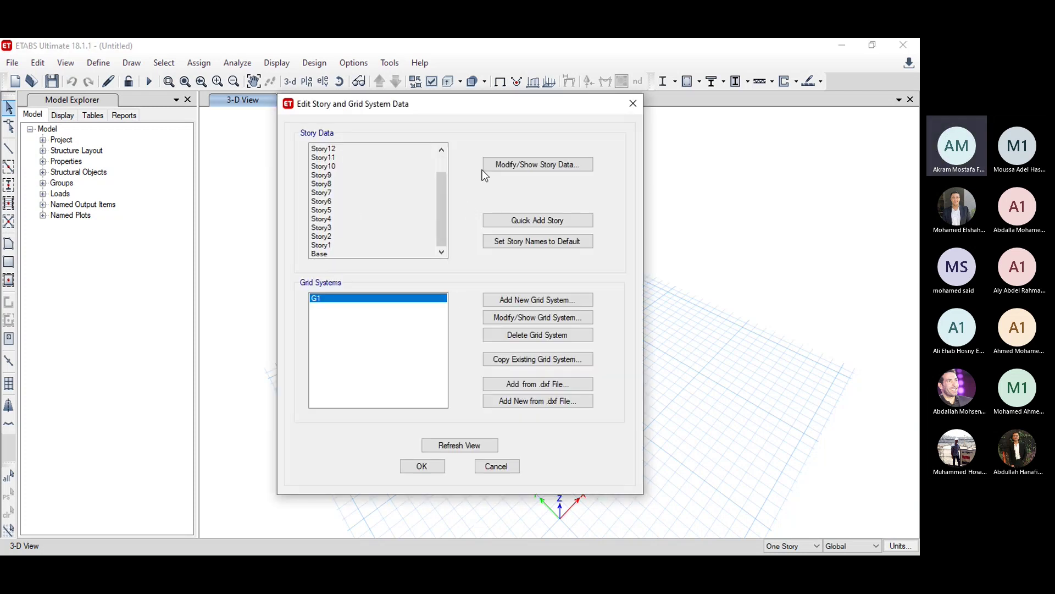
click(520, 166)
scroll(279, 241, down, 1)
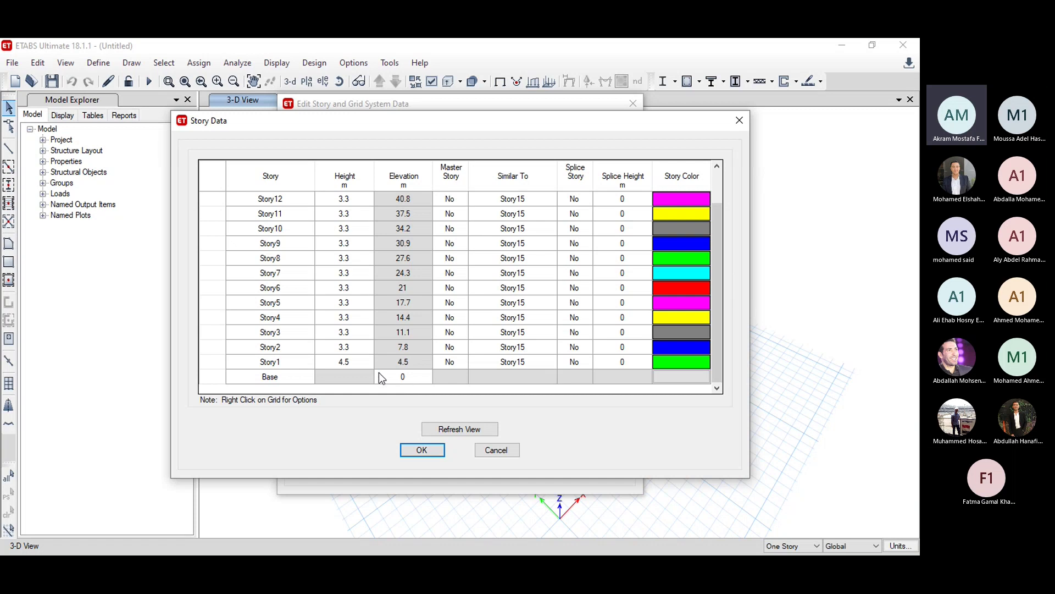
click(355, 360)
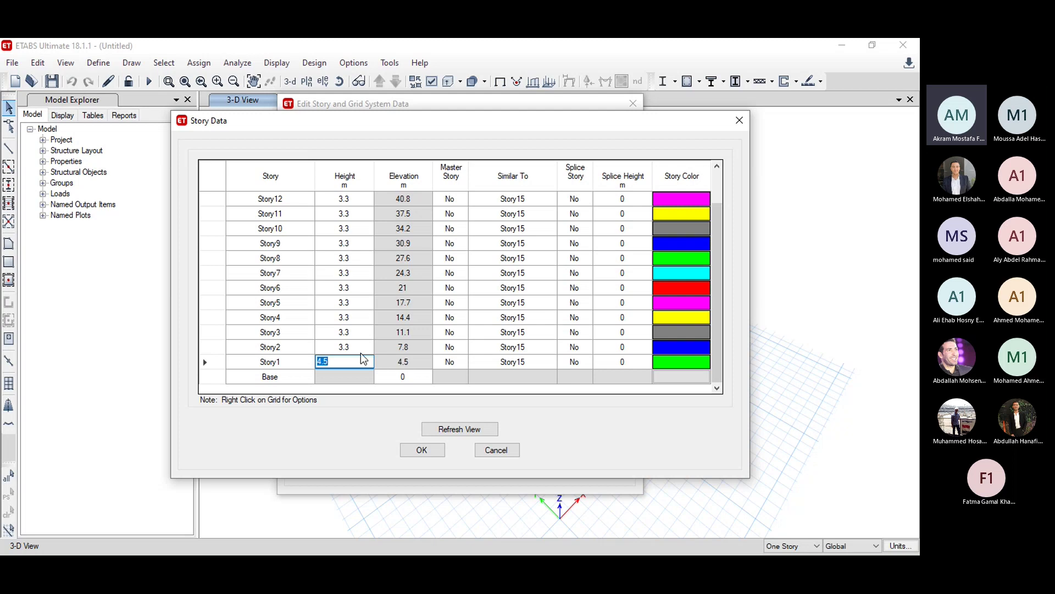
click(361, 341)
key(Up)
key(Up)
key(Up)
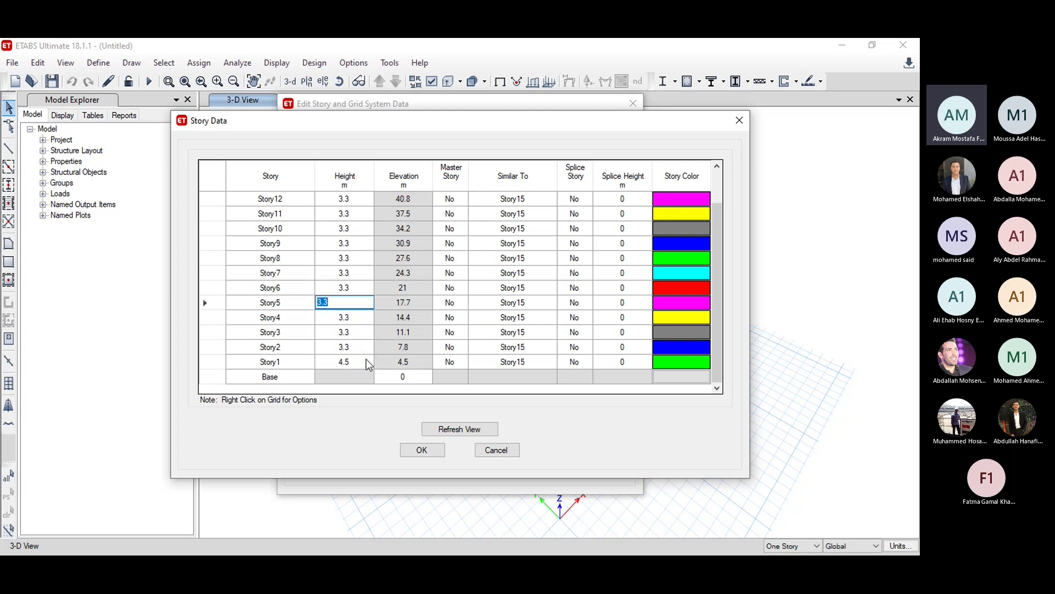
Step: Rename Story1 as GROUND, Story2 as 1ST and Story3 as 2ND, and accept the story and grid data
click(291, 361)
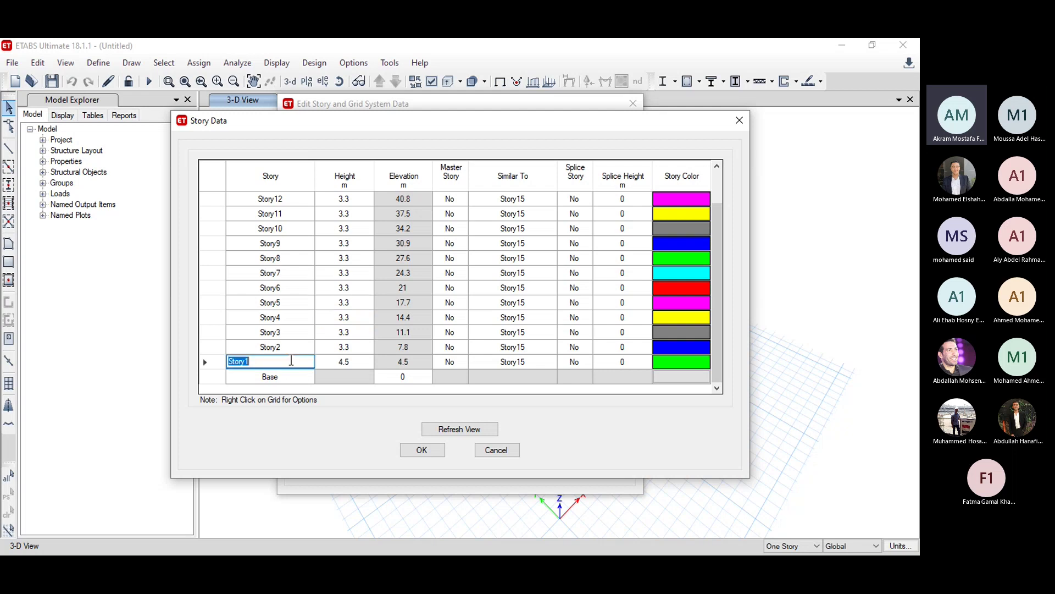
text(GROUND)
click(293, 346)
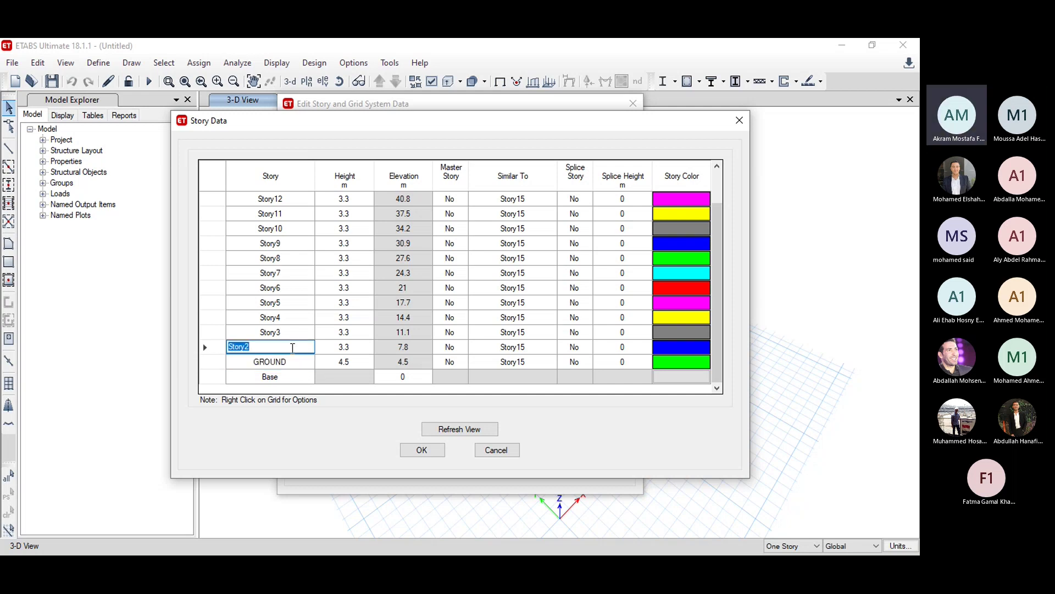
text(1ST)
click(291, 333)
text(2ND)
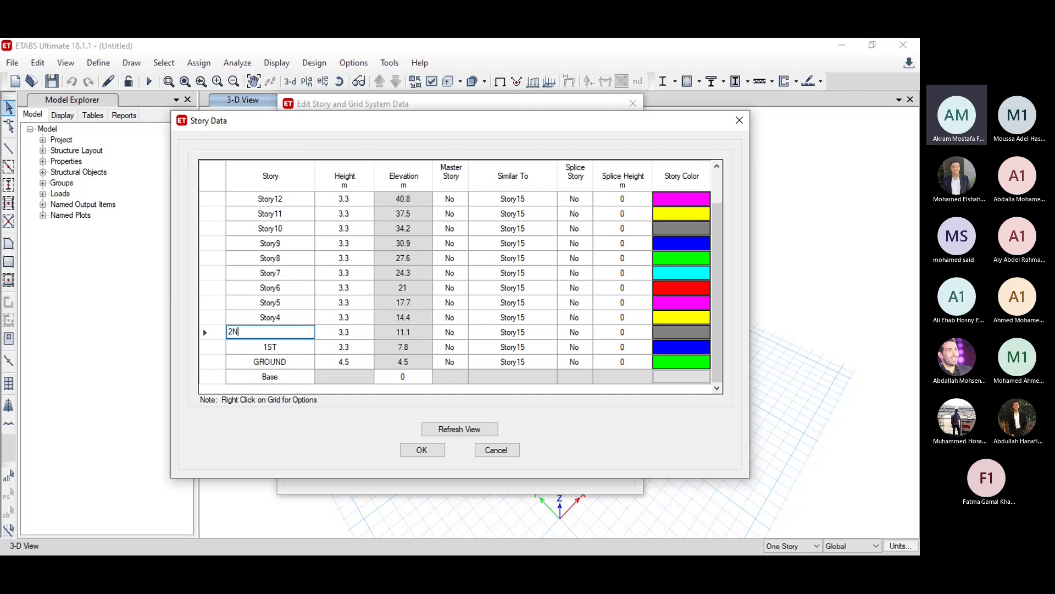
click(286, 322)
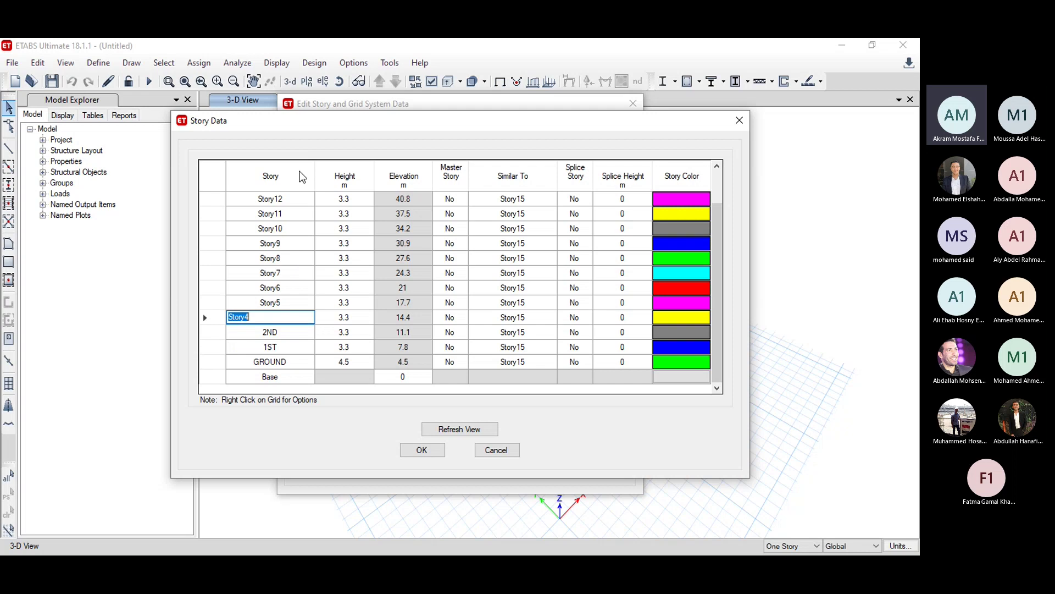
click(292, 291)
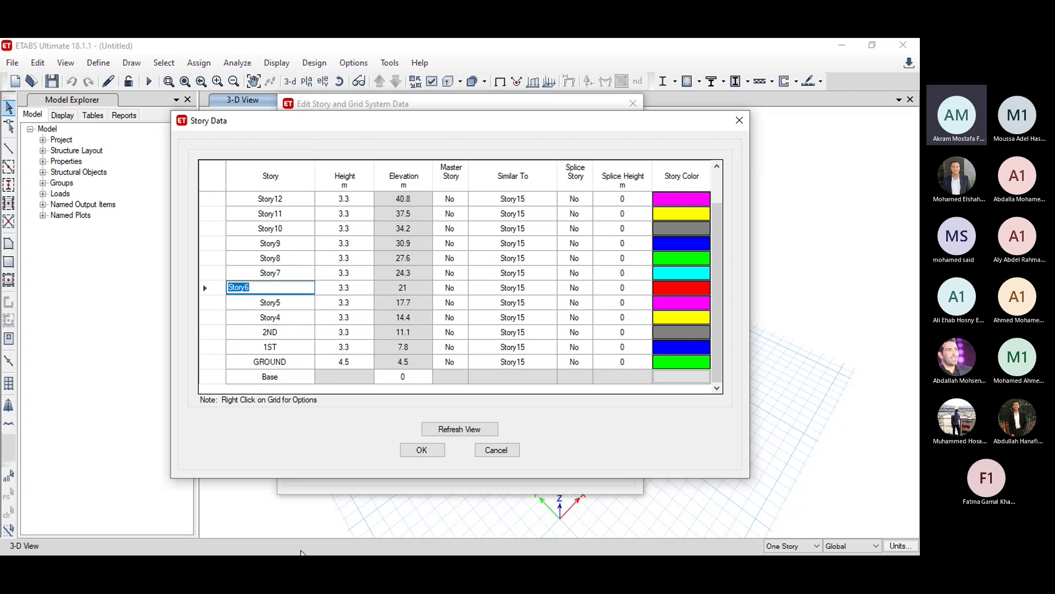
click(421, 450)
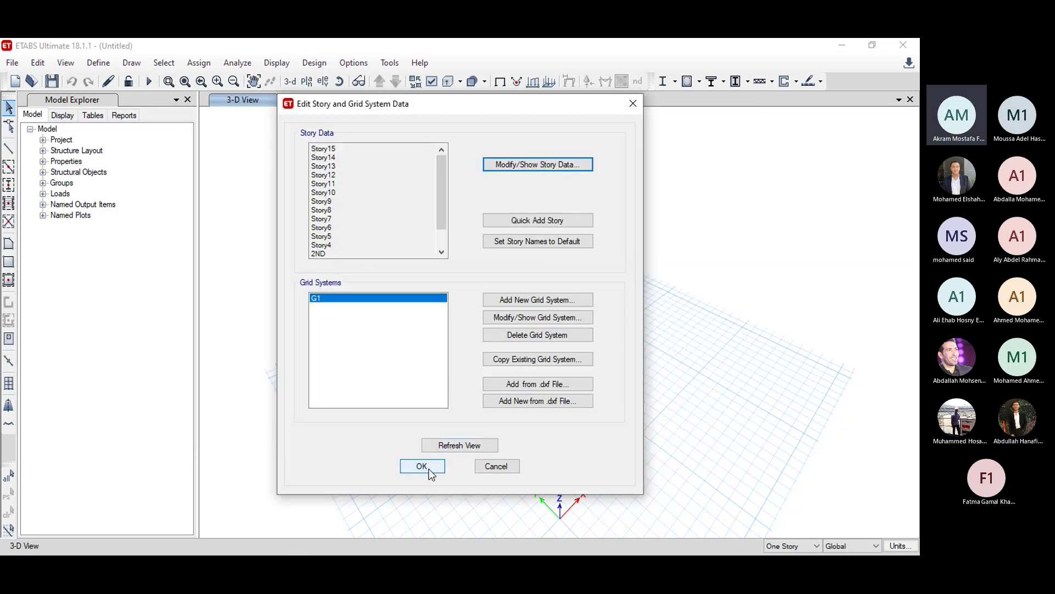
click(424, 464)
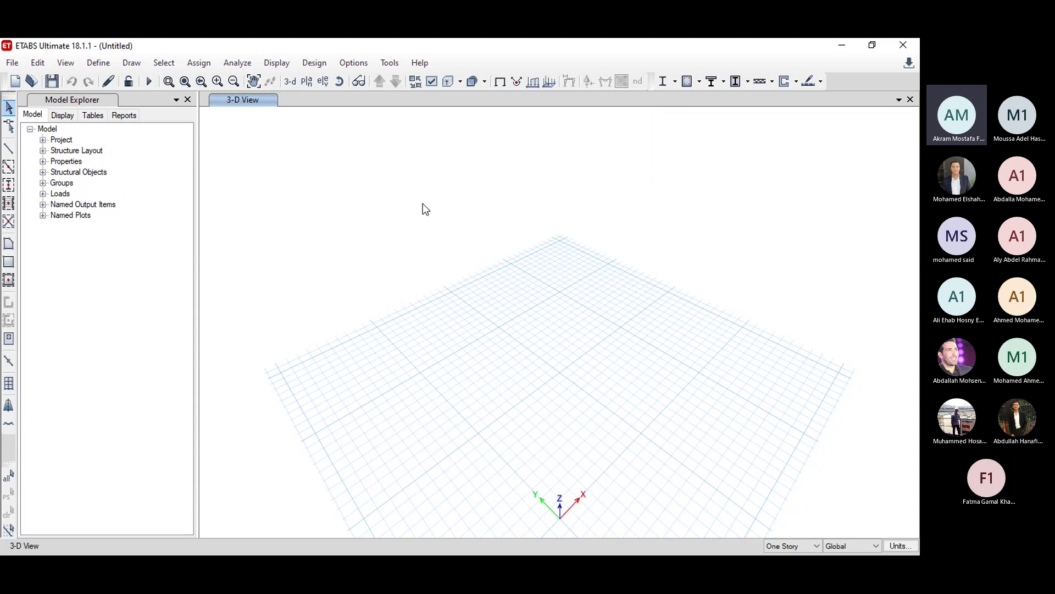
click(308, 80)
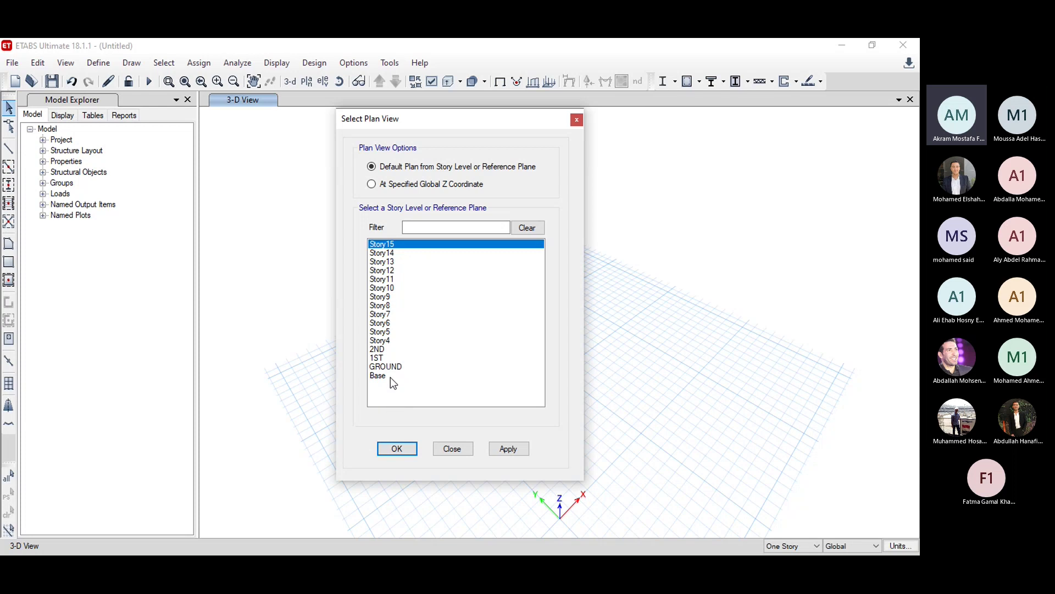
click(390, 377)
click(394, 365)
click(395, 357)
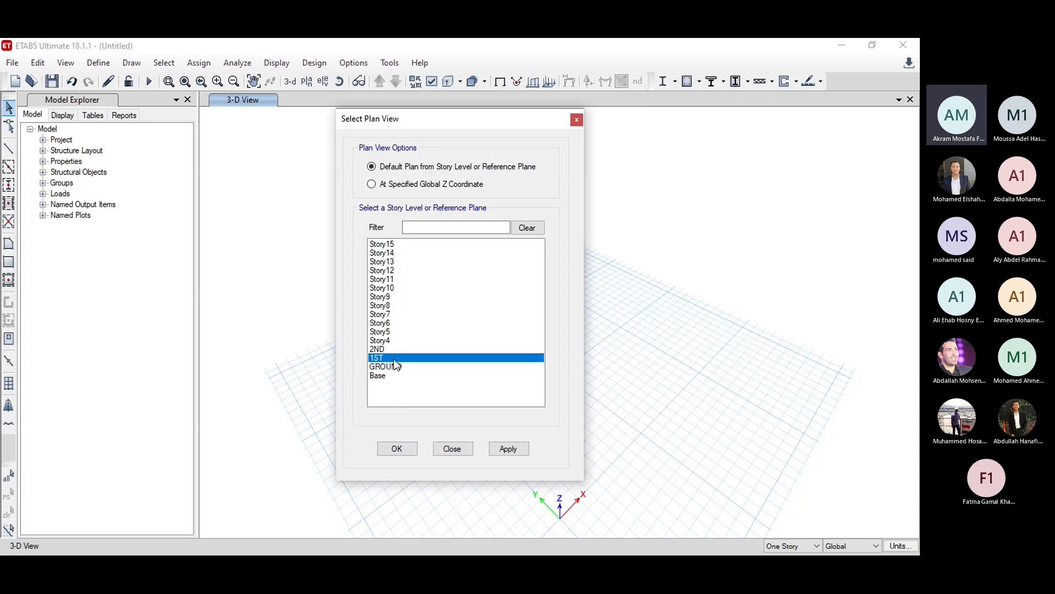
click(395, 348)
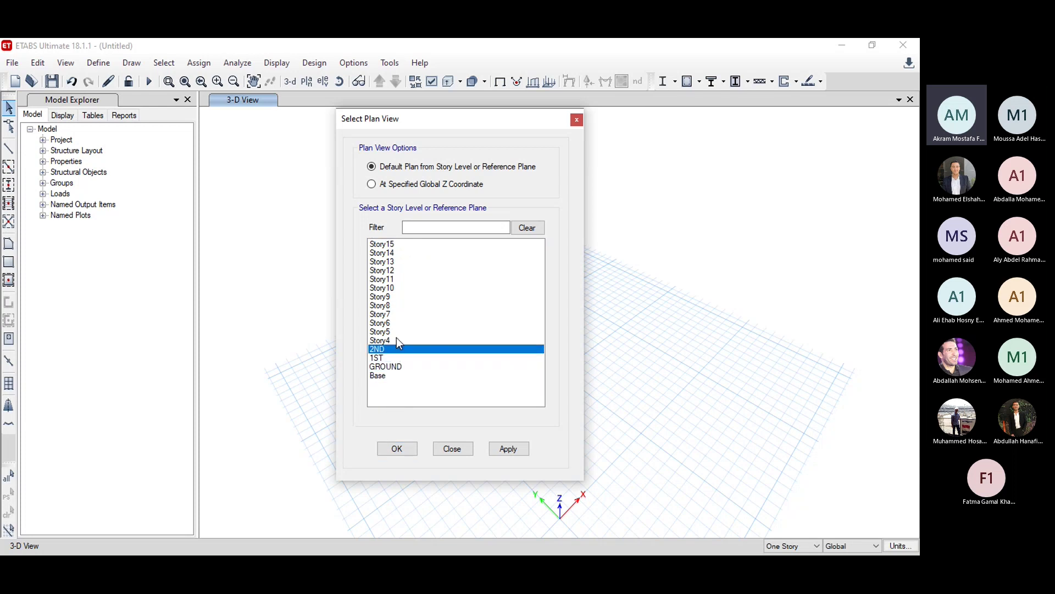
click(453, 449)
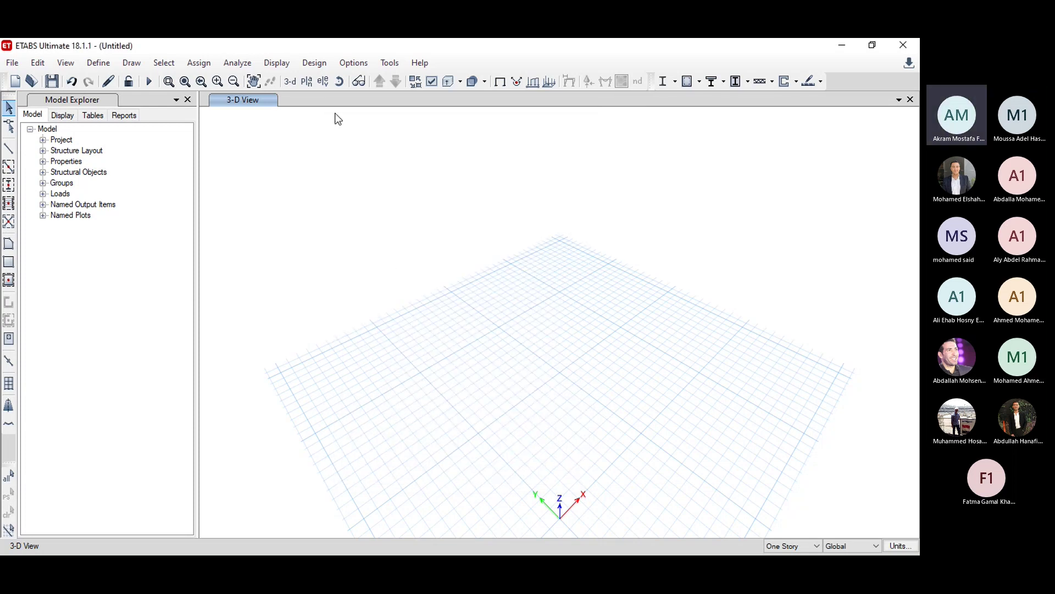
Step: Display the plan view of the GROUND story
click(307, 81)
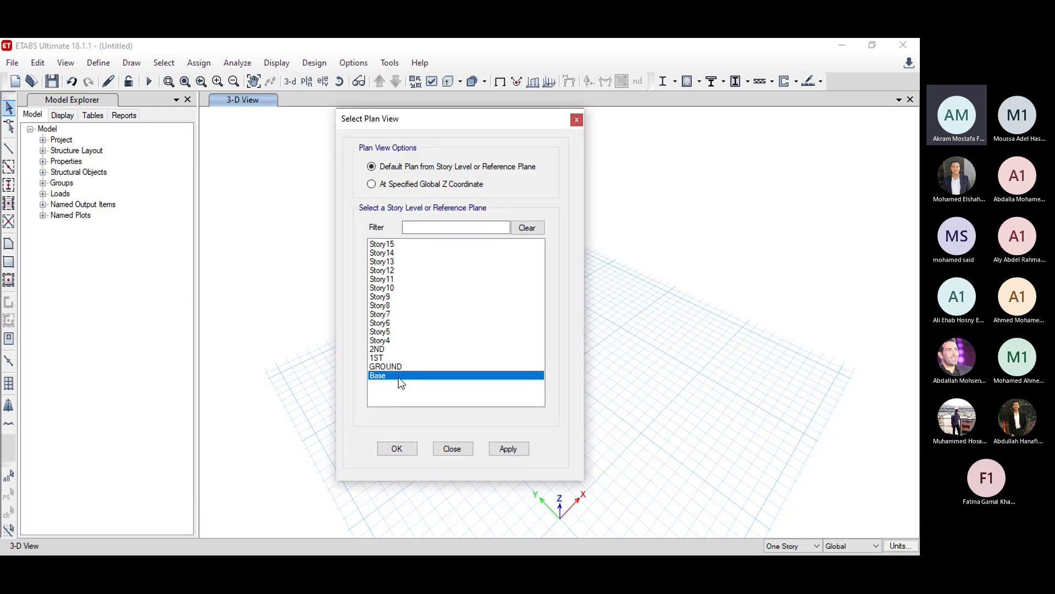
click(401, 367)
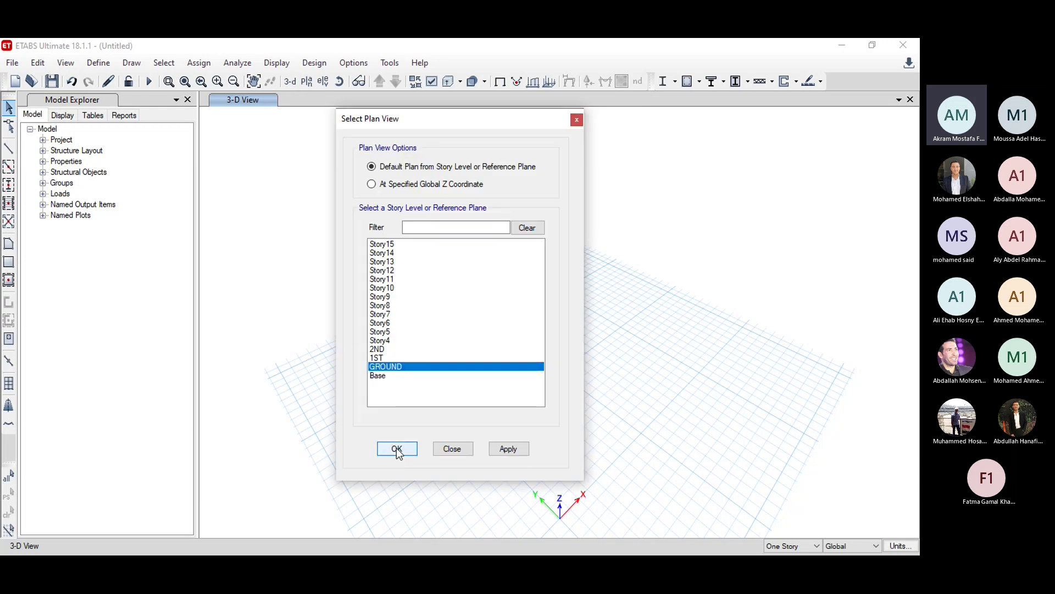
click(397, 449)
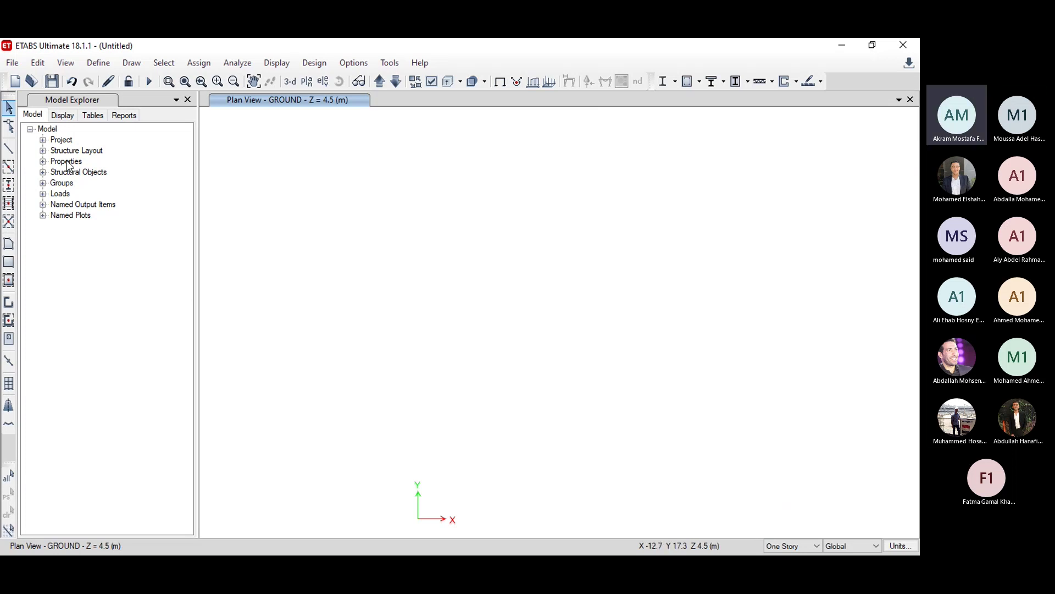
Step: Choose 3D.dxf from the Desktop for import as a DXF/DWG architectural plan
click(15, 64)
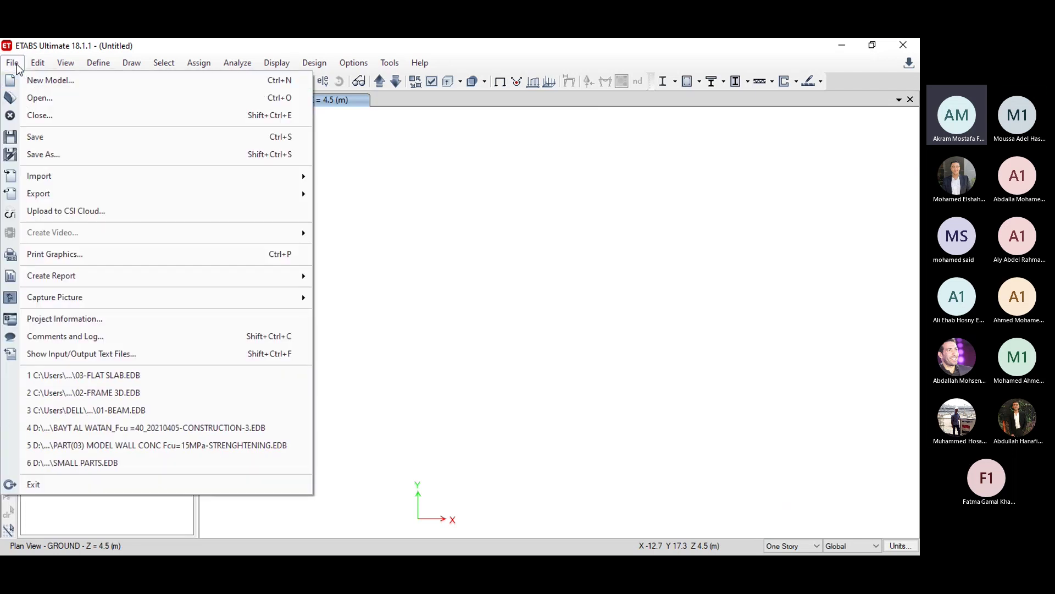
mouse_move(68, 179)
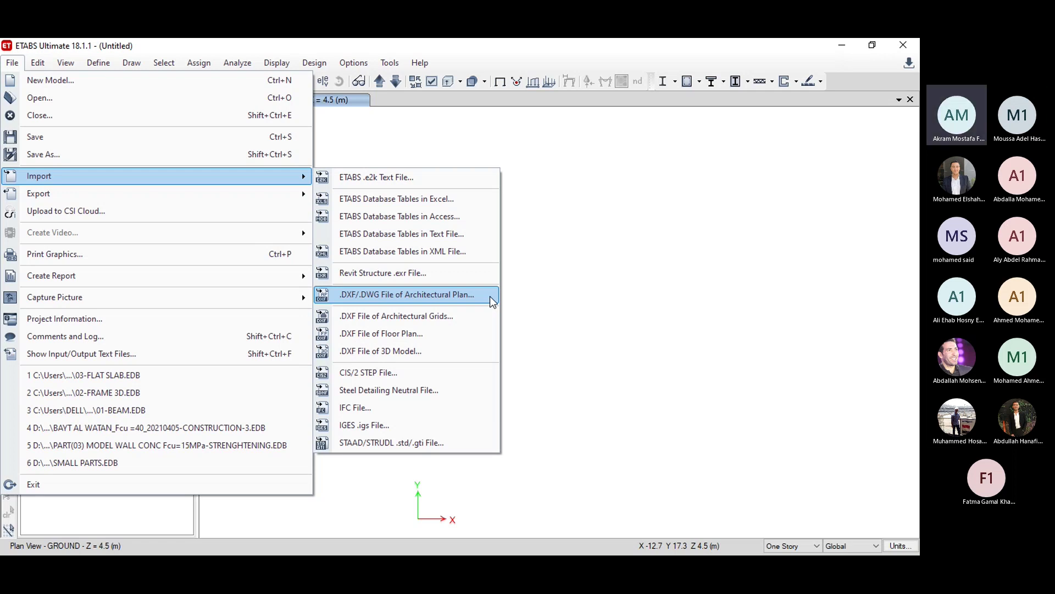
click(472, 294)
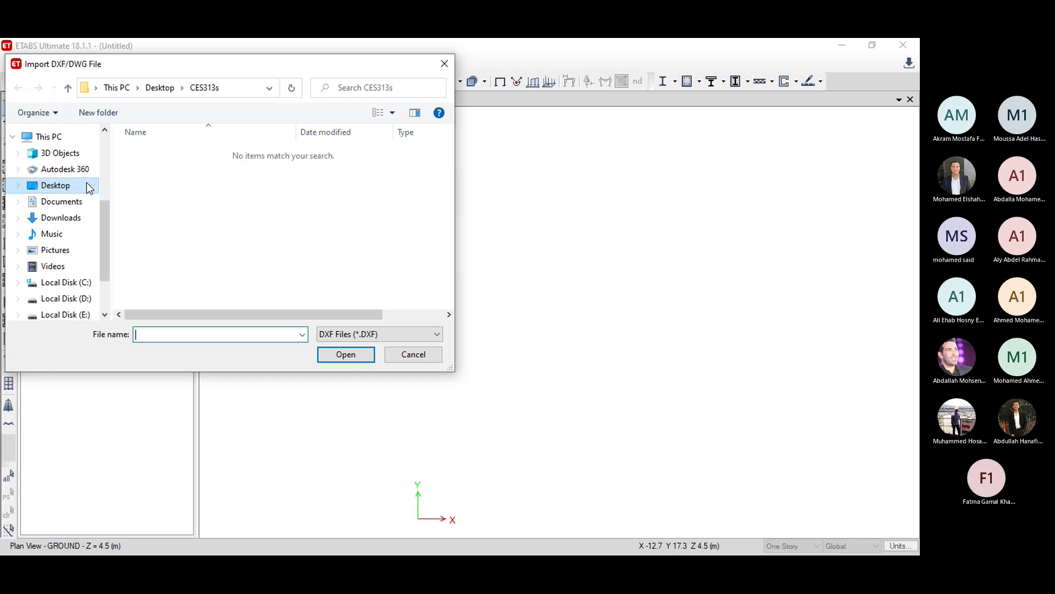
click(66, 186)
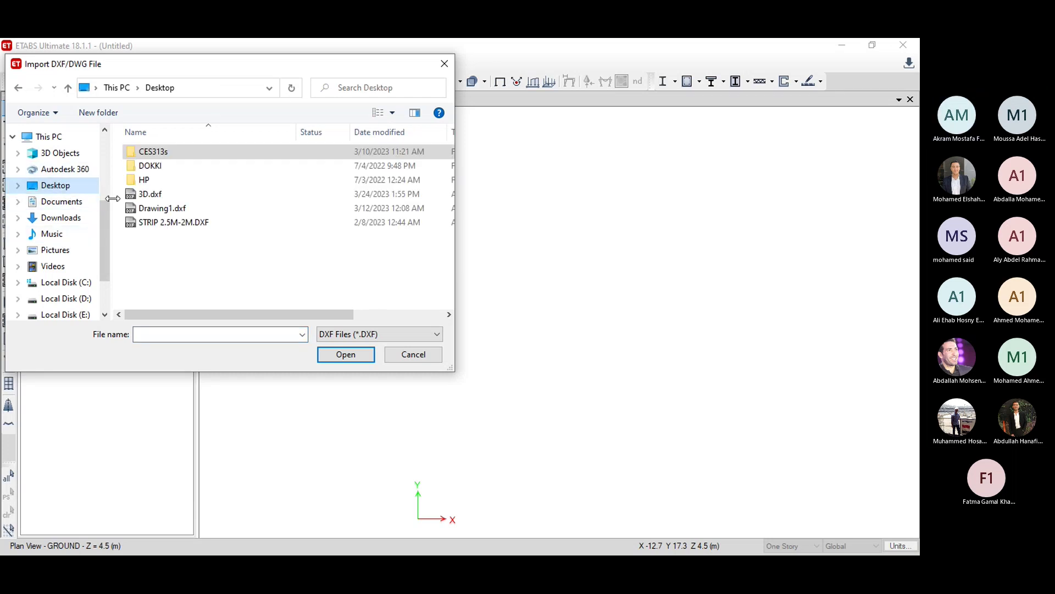
double_click(193, 197)
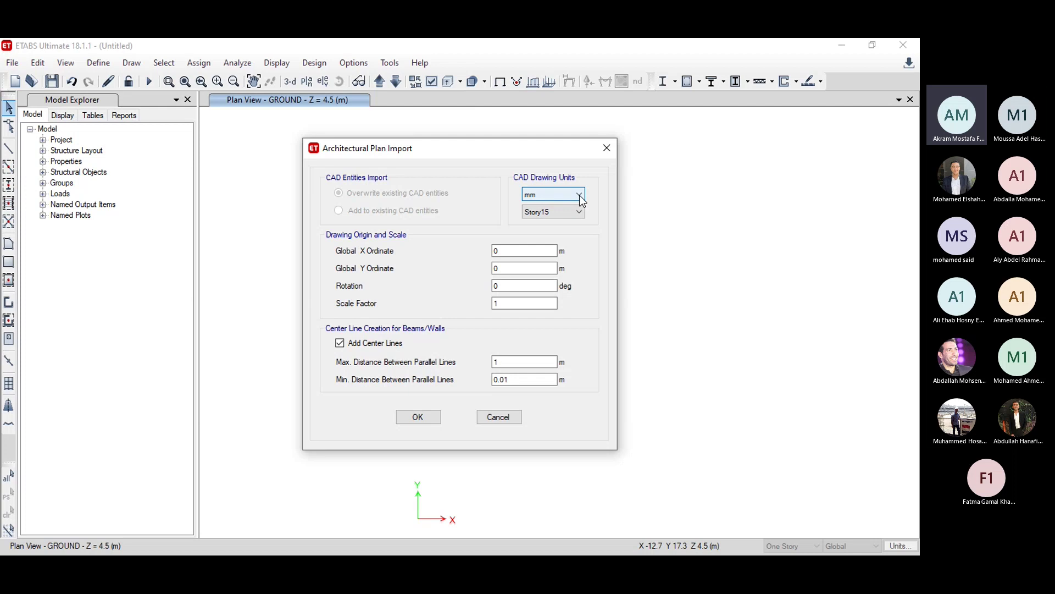
Step: Import the architectural plan onto the GROUND story with the CAD drawing units set to m
click(579, 195)
click(546, 242)
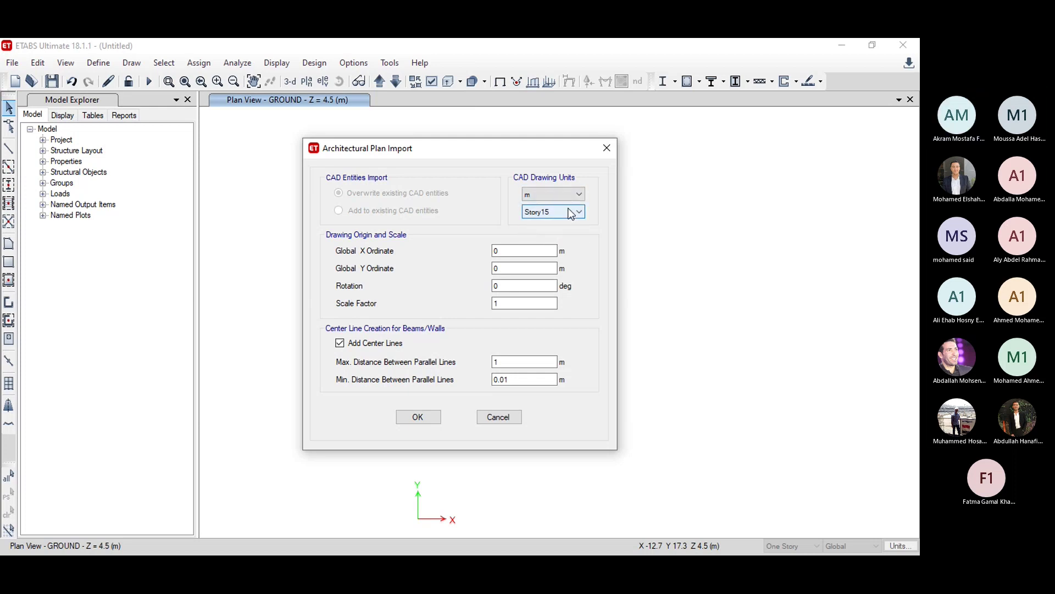
click(569, 212)
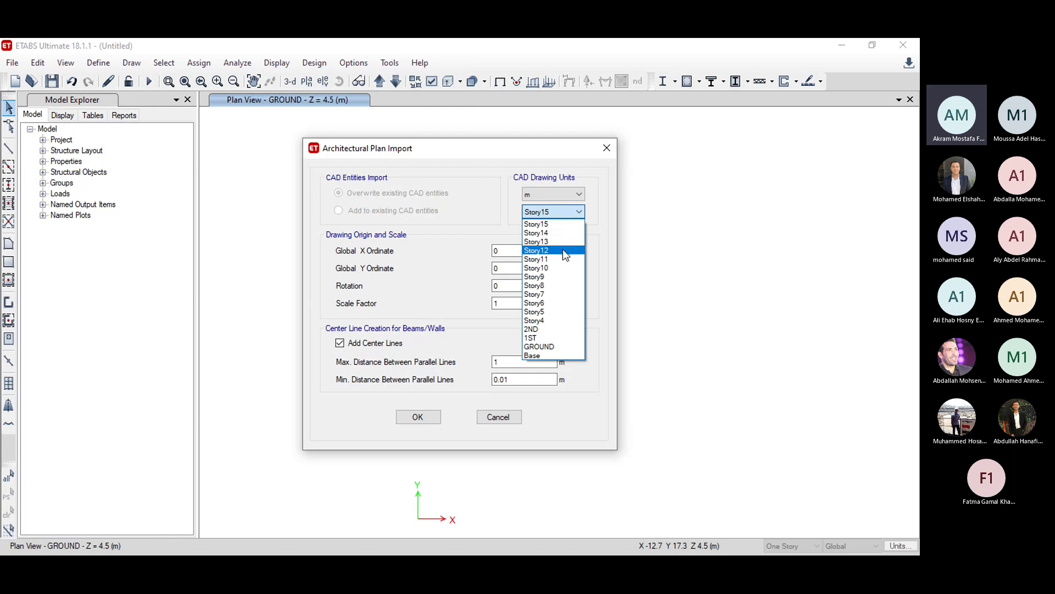
click(552, 347)
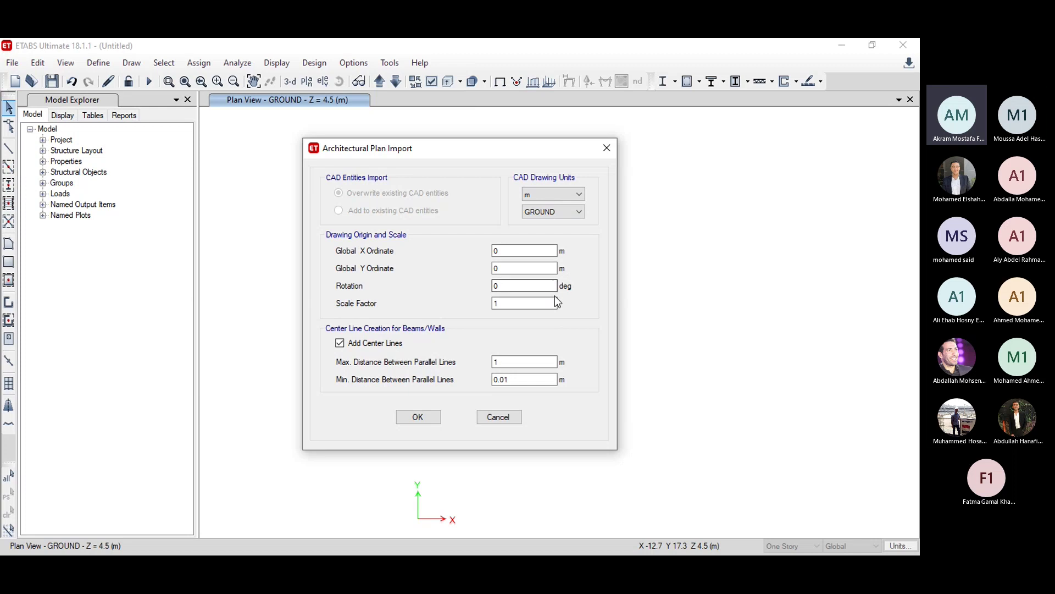
click(414, 419)
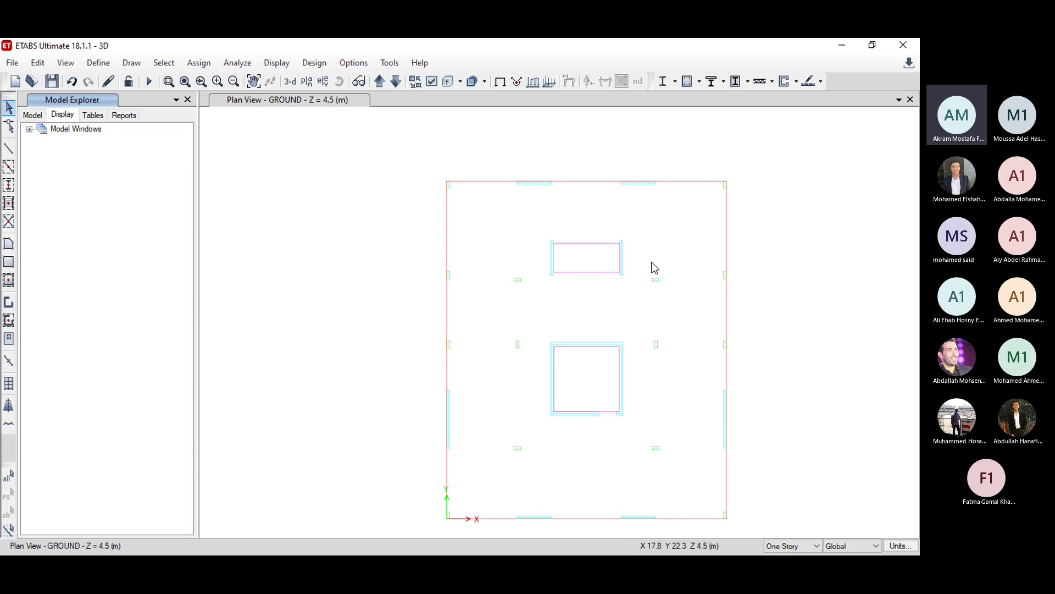
Step: Inspect the imported plan up close and expand the GROUND plan view's architectural layers for review
scroll(654, 267, up, 3)
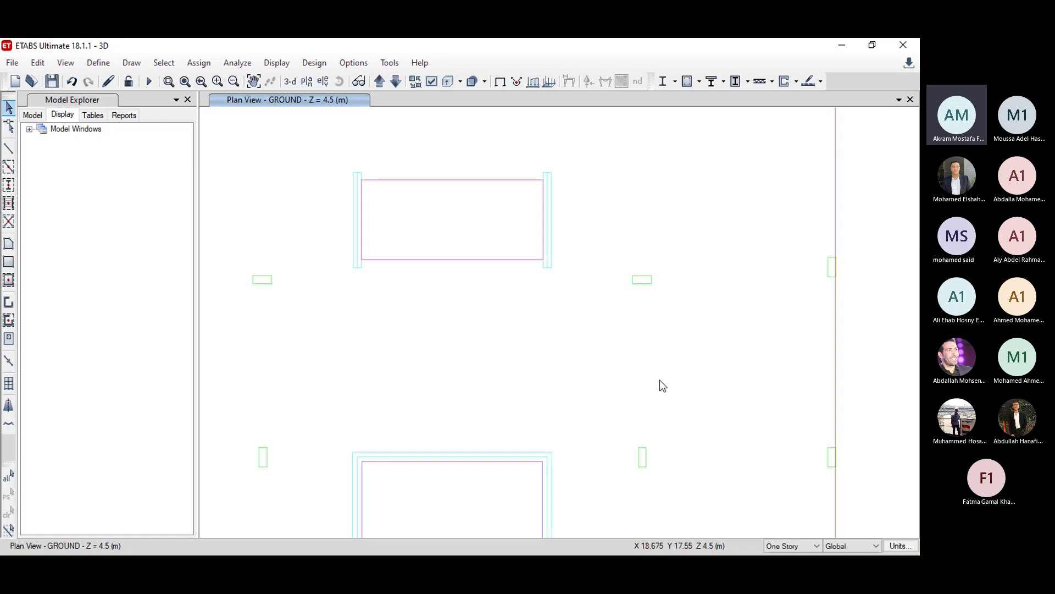
click(186, 82)
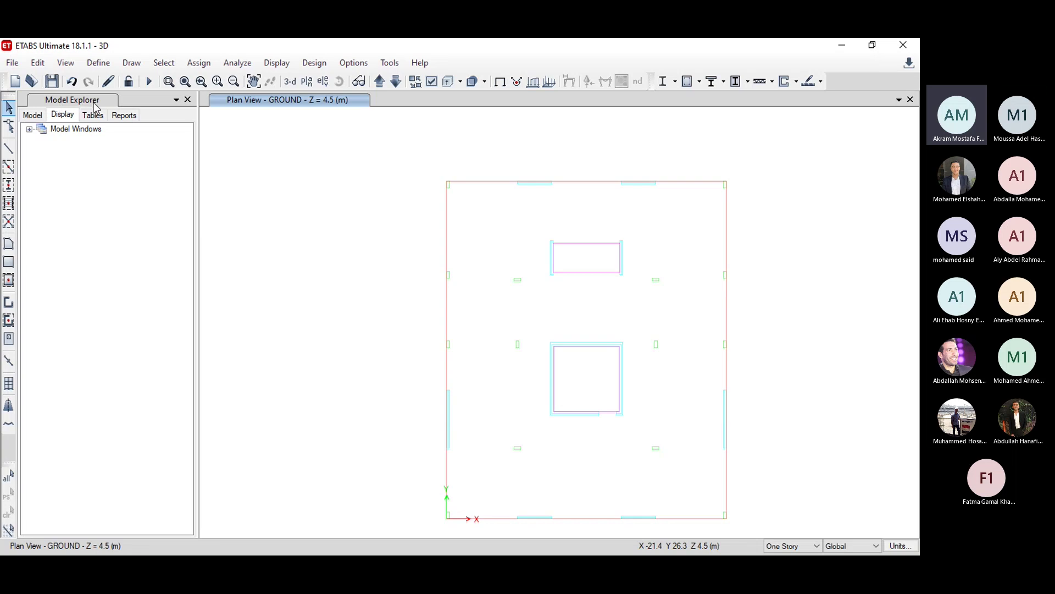
click(29, 130)
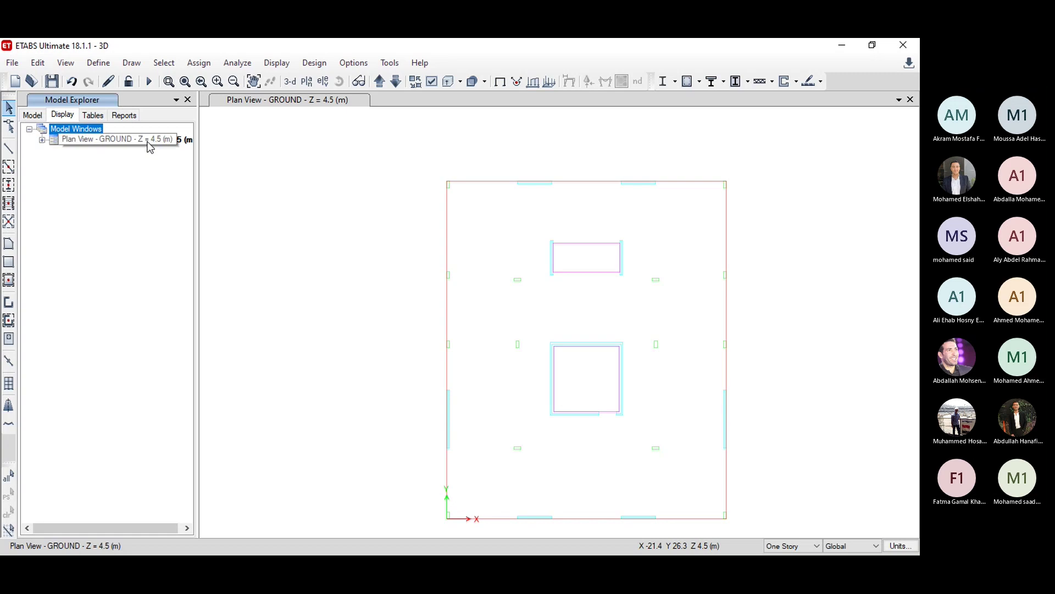
click(43, 141)
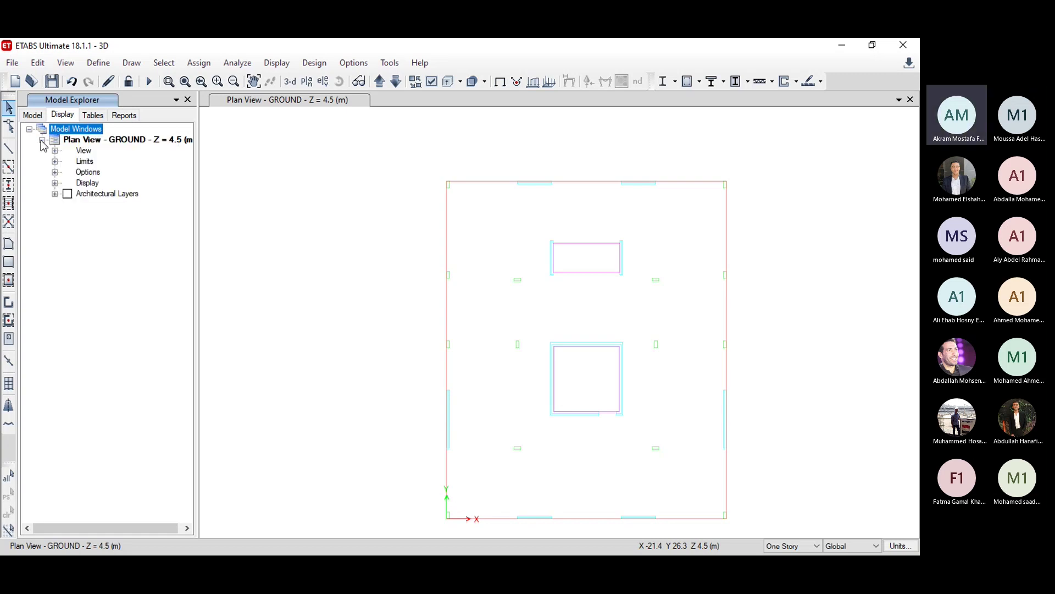
click(54, 194)
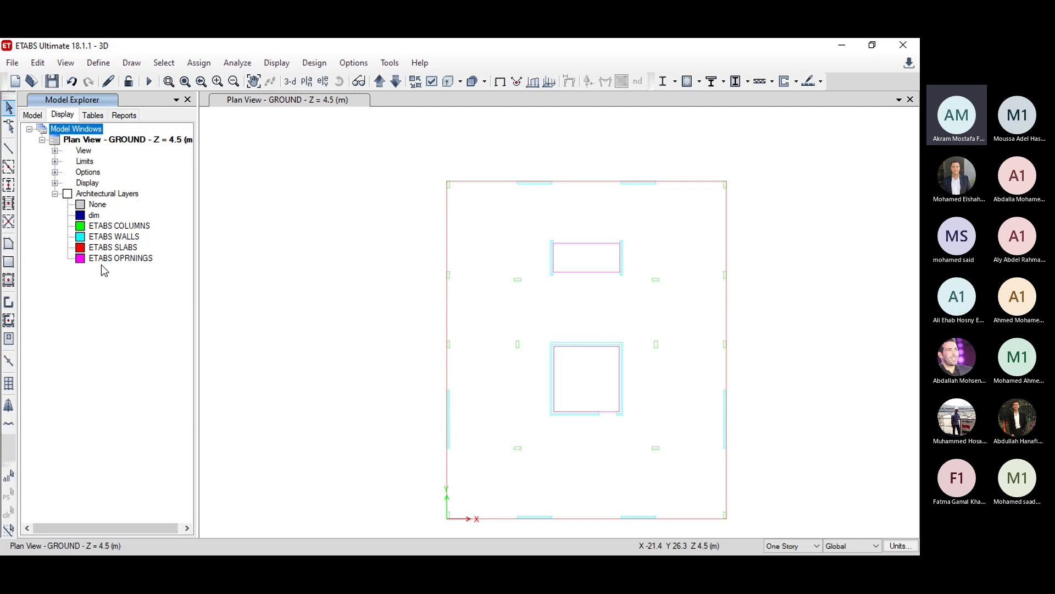
Step: Generate GROUND story column objects from the ETABS COLUMNS architectural layer
click(9, 187)
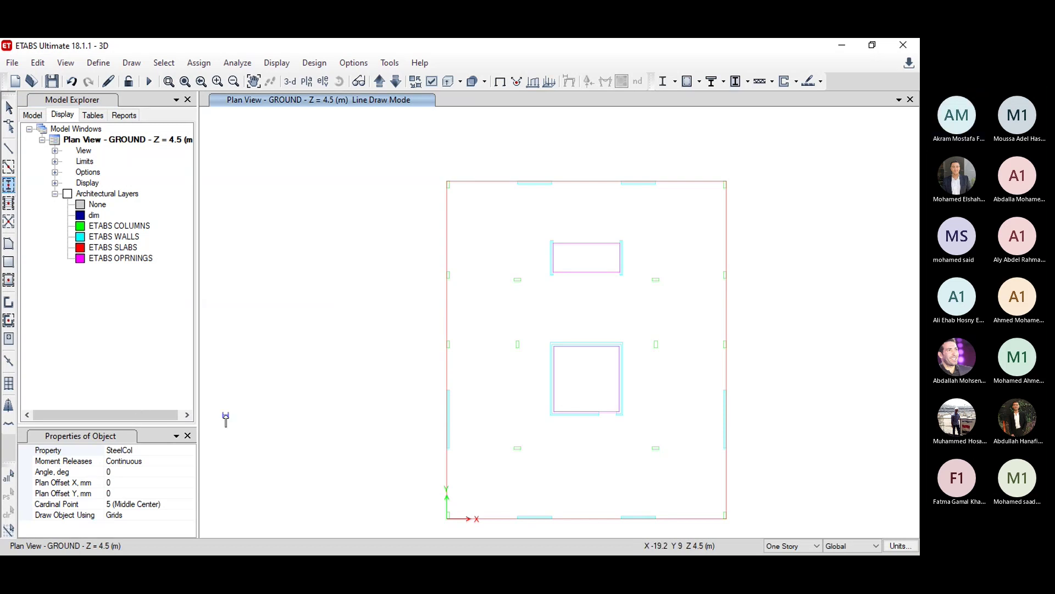
click(130, 231)
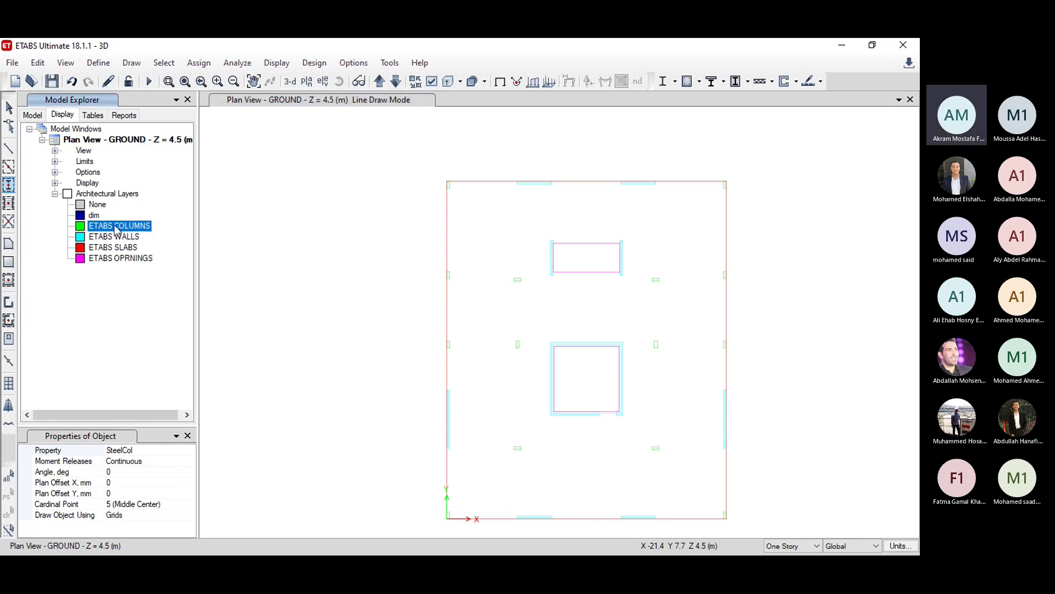
right_click(117, 230)
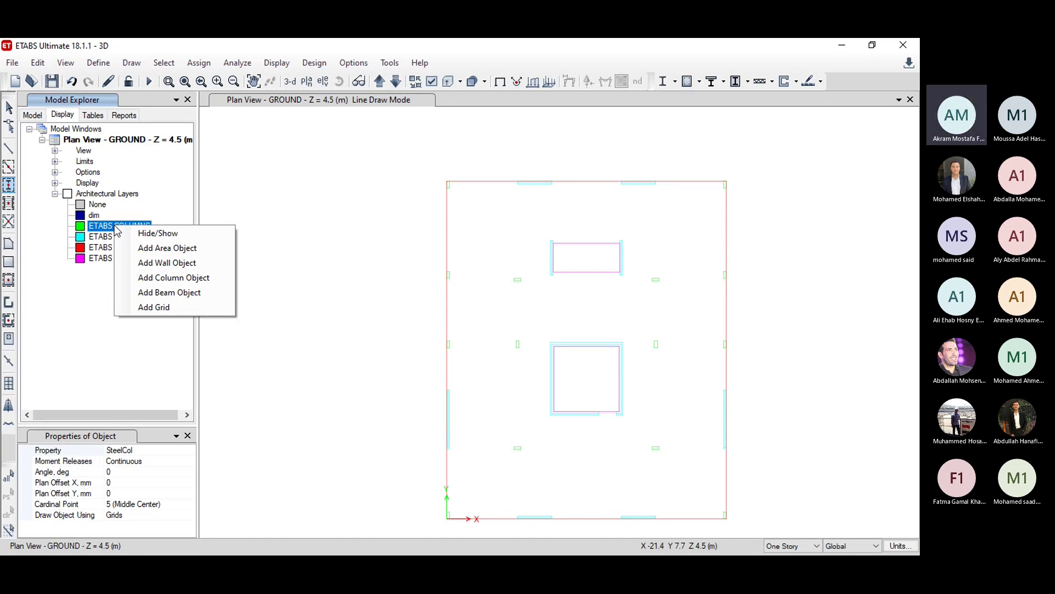
click(158, 278)
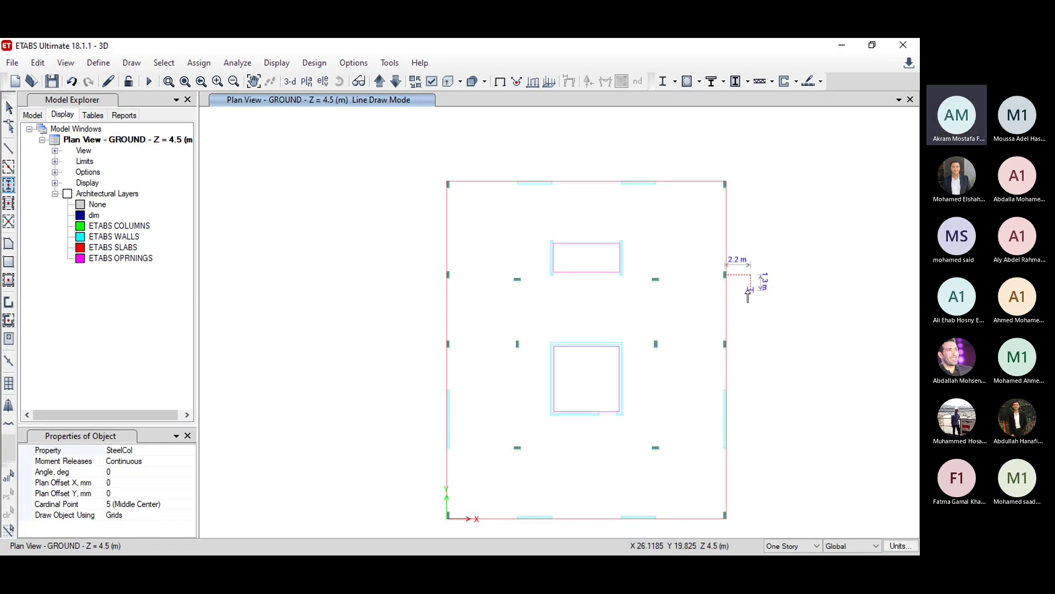
key(Escape)
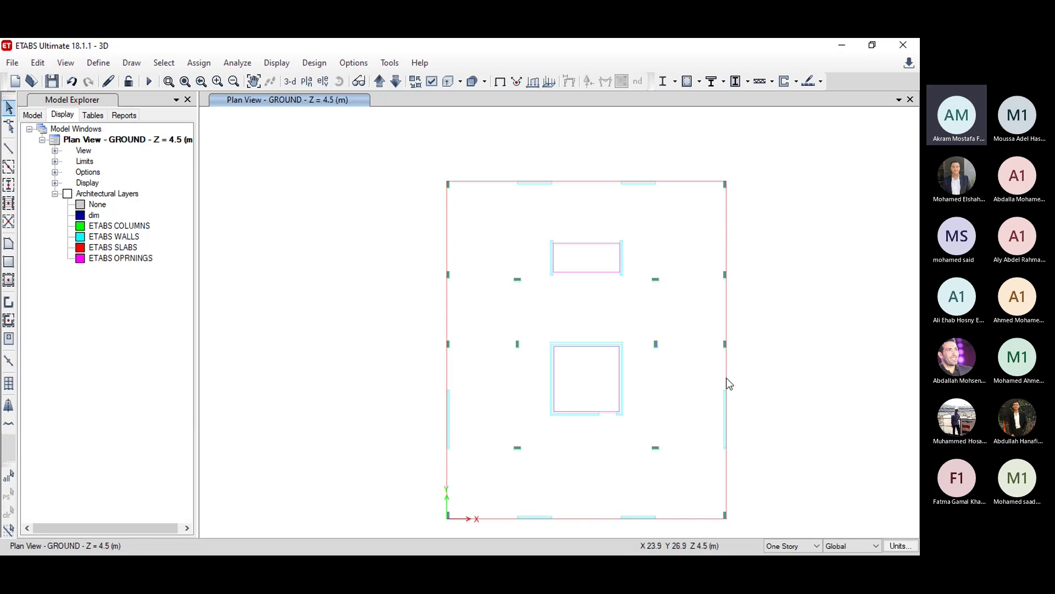
Step: Examine the generated columns in 3D and up close against their outlines in the GROUND plan view
click(289, 82)
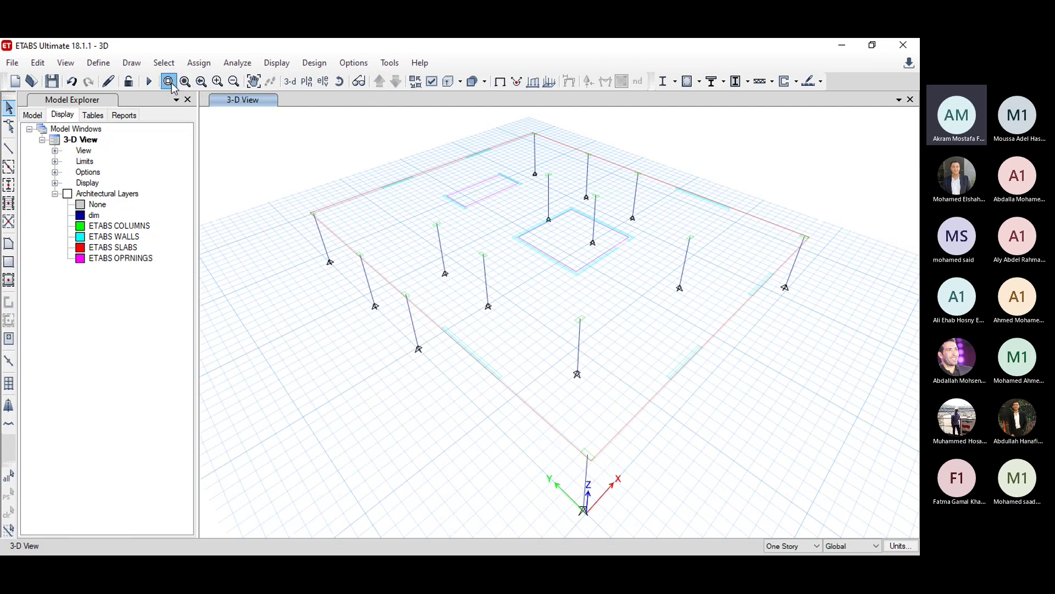
click(168, 82)
drag(581, 295, 576, 338)
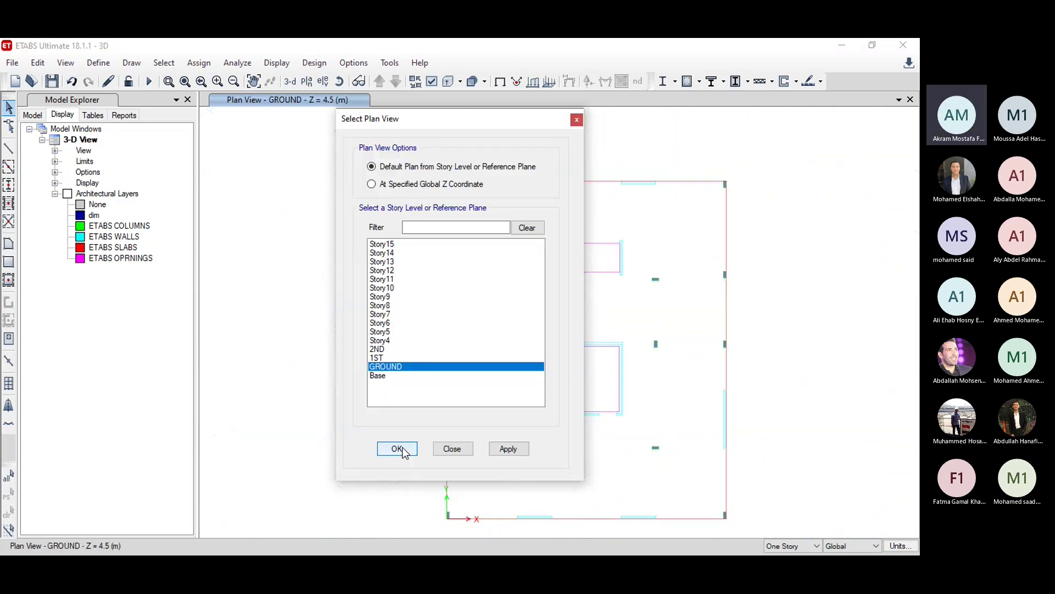
click(399, 447)
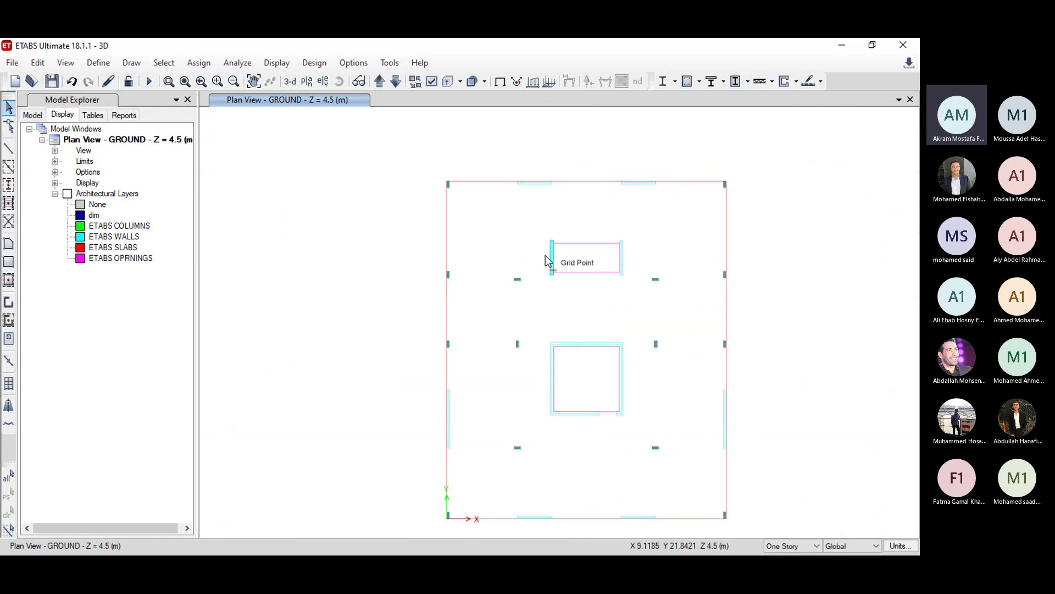
scroll(520, 283, up, 5)
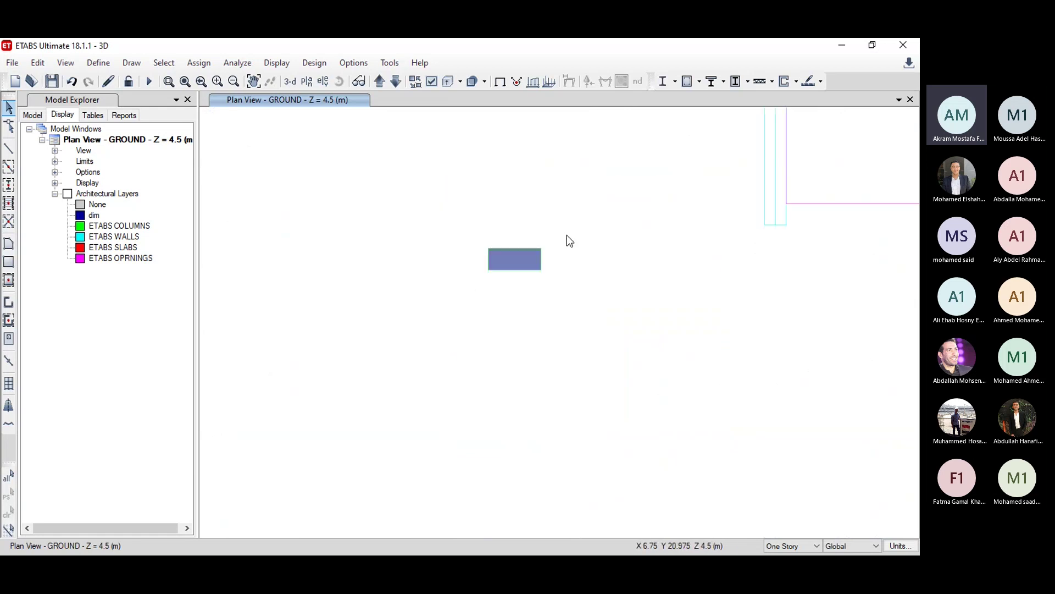
scroll(538, 245, down, 5)
scroll(525, 438, up, 5)
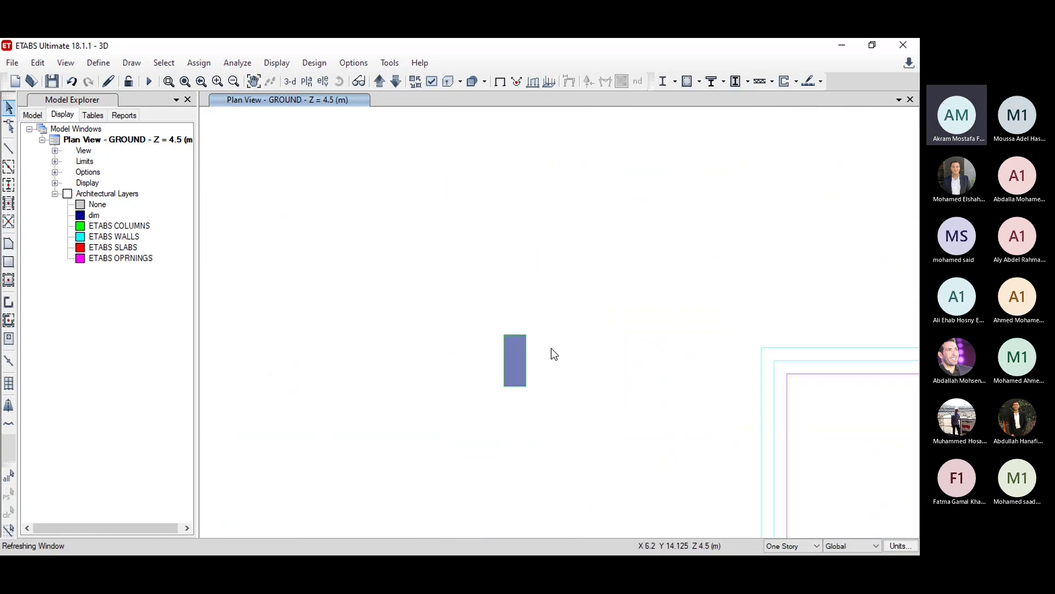
scroll(485, 365, down, 5)
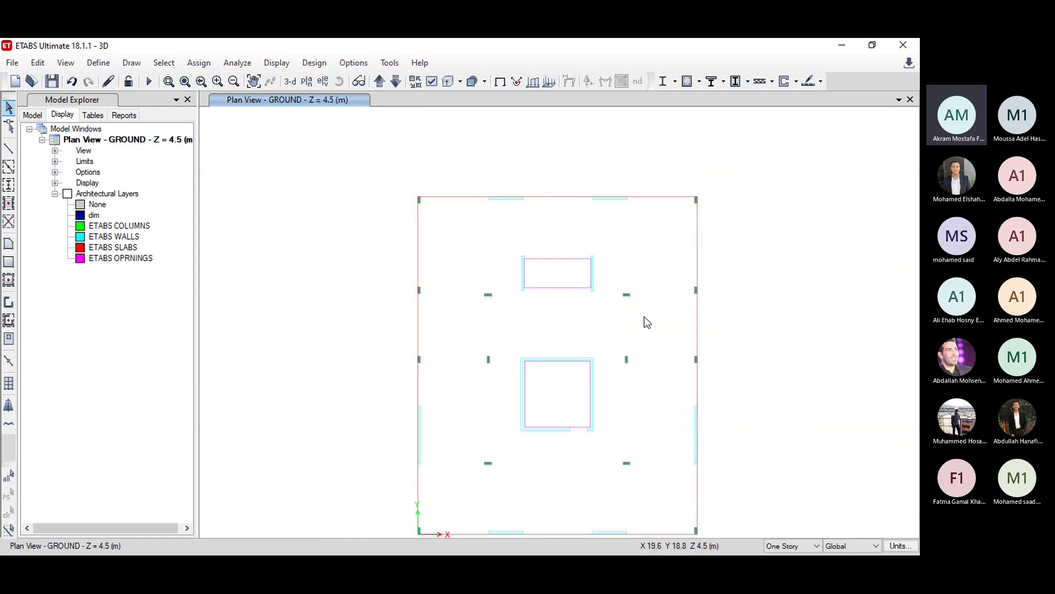
Step: Check in 3D which section properties are assigned to an interior column and an edge column
click(290, 82)
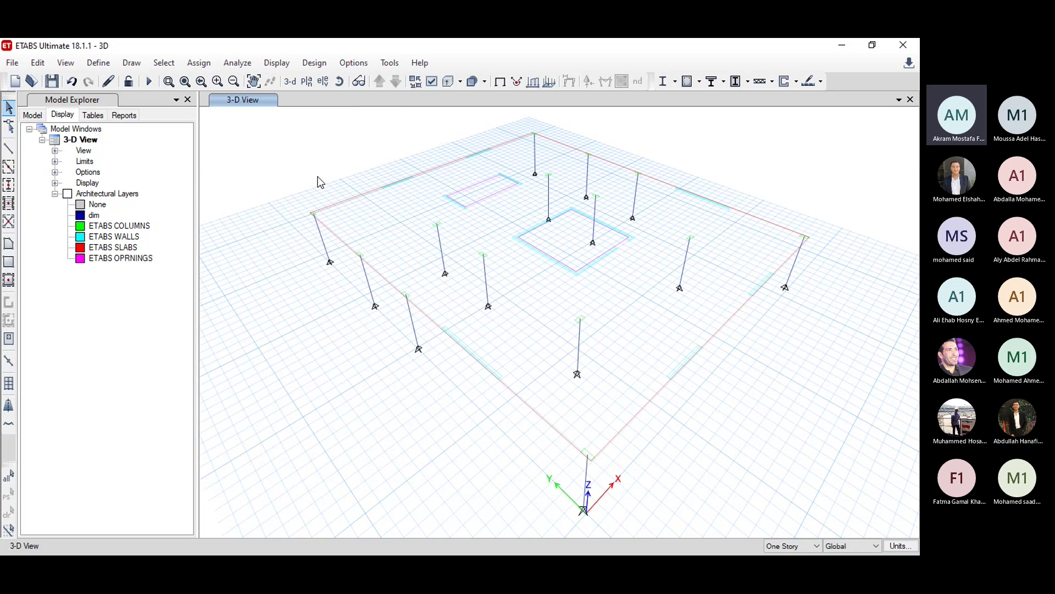
click(580, 347)
right_click(581, 349)
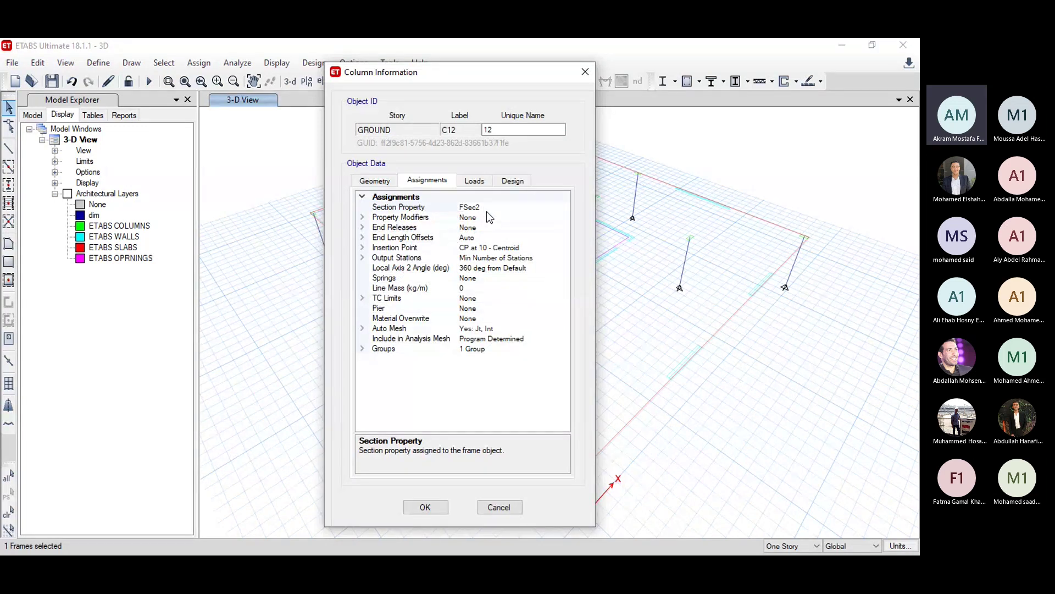
click(505, 507)
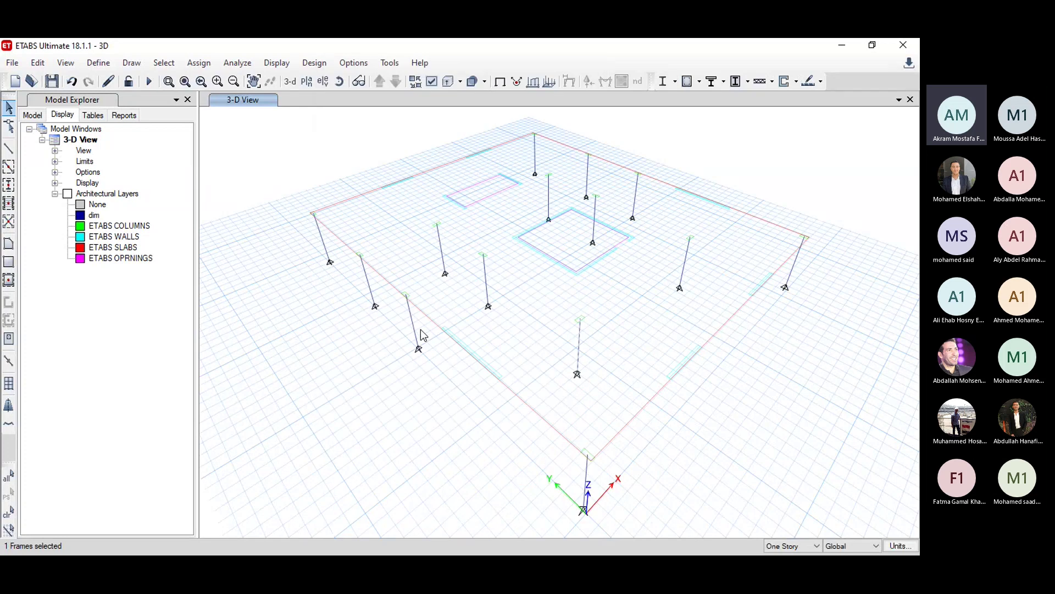
right_click(414, 325)
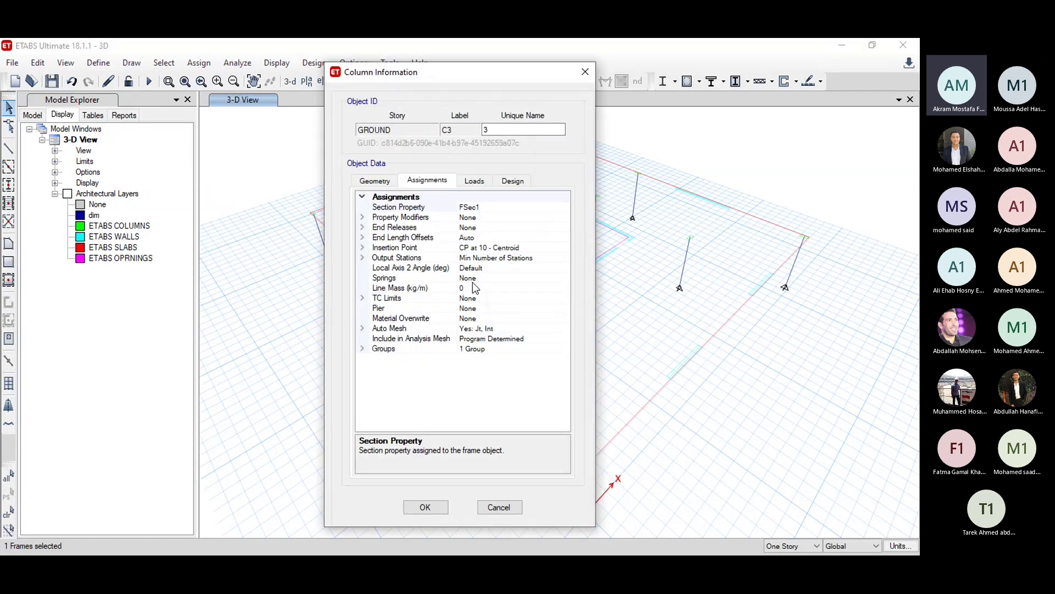
click(498, 504)
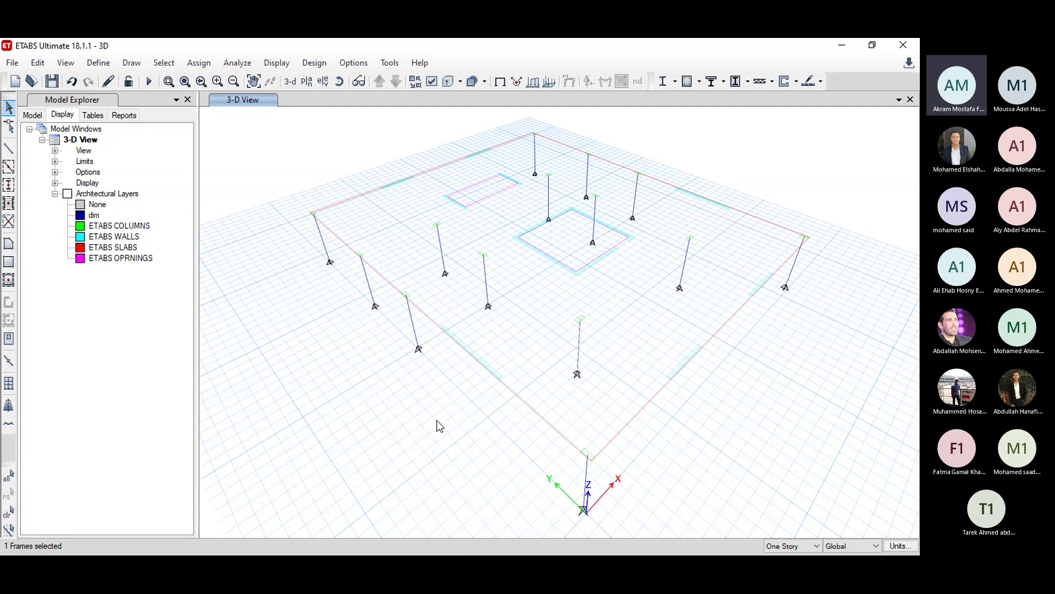
key(super+d)
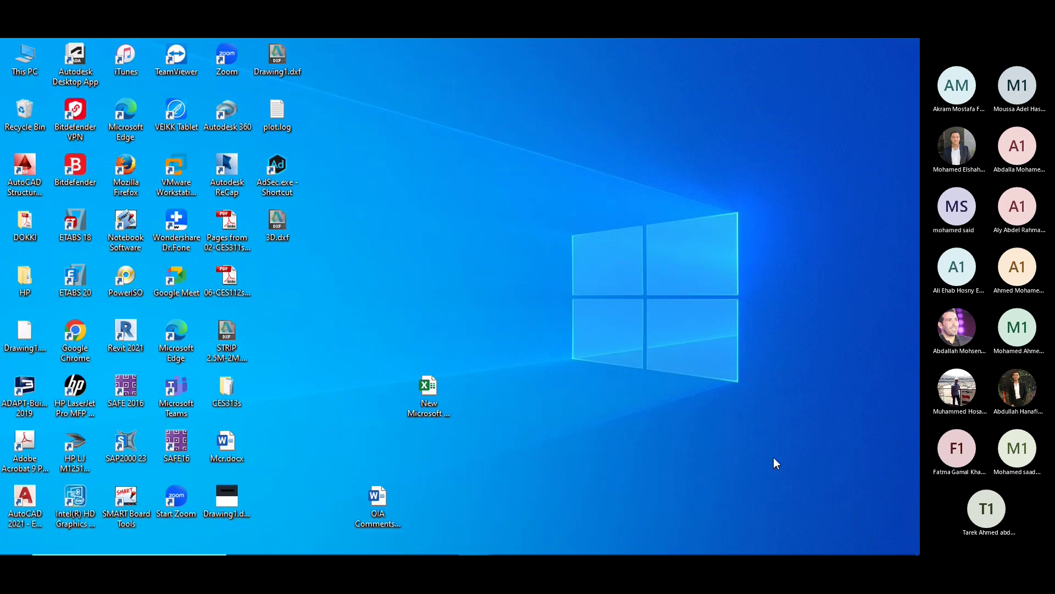
mouse_move(489, 529)
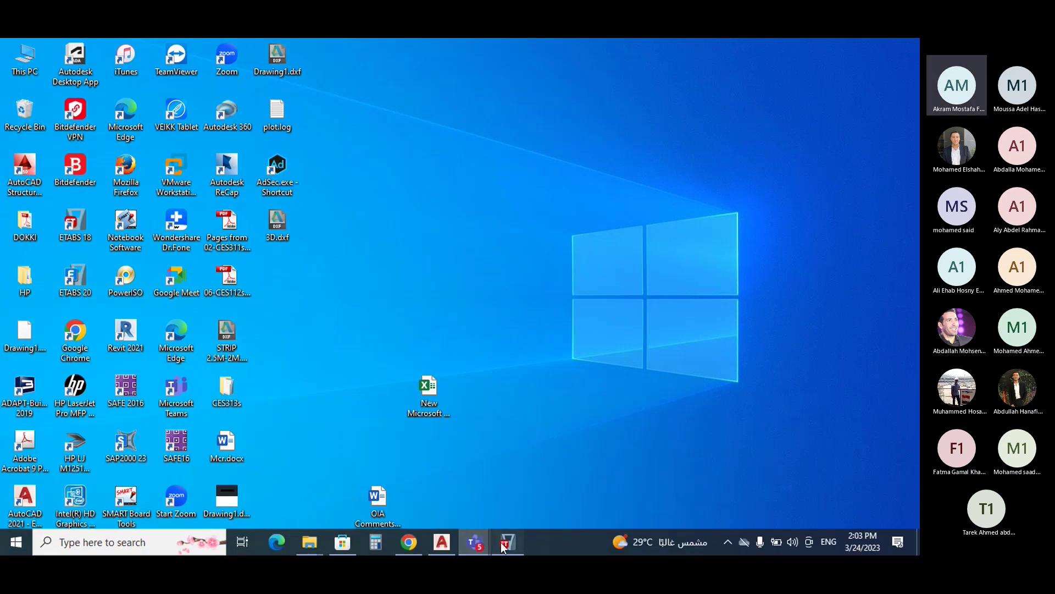
click(502, 543)
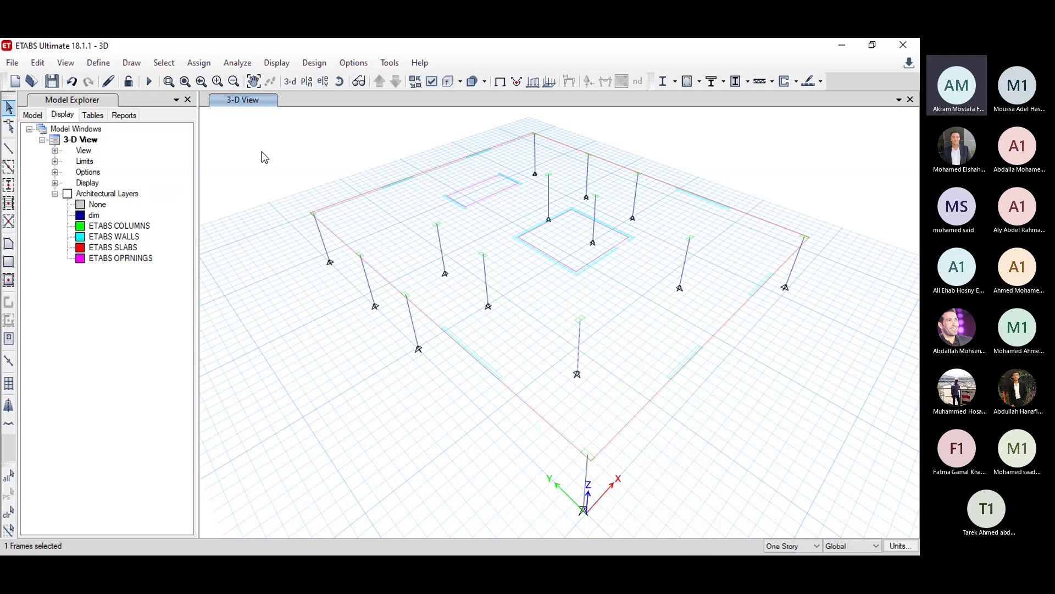
Step: Rename the frame section FSec1 as C250X600
click(99, 63)
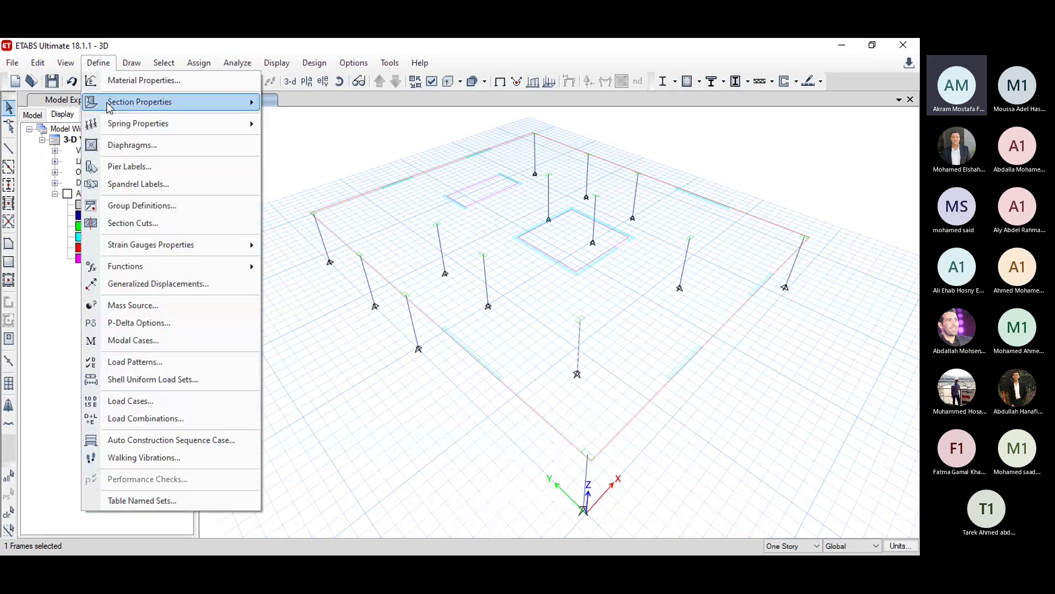
mouse_move(108, 104)
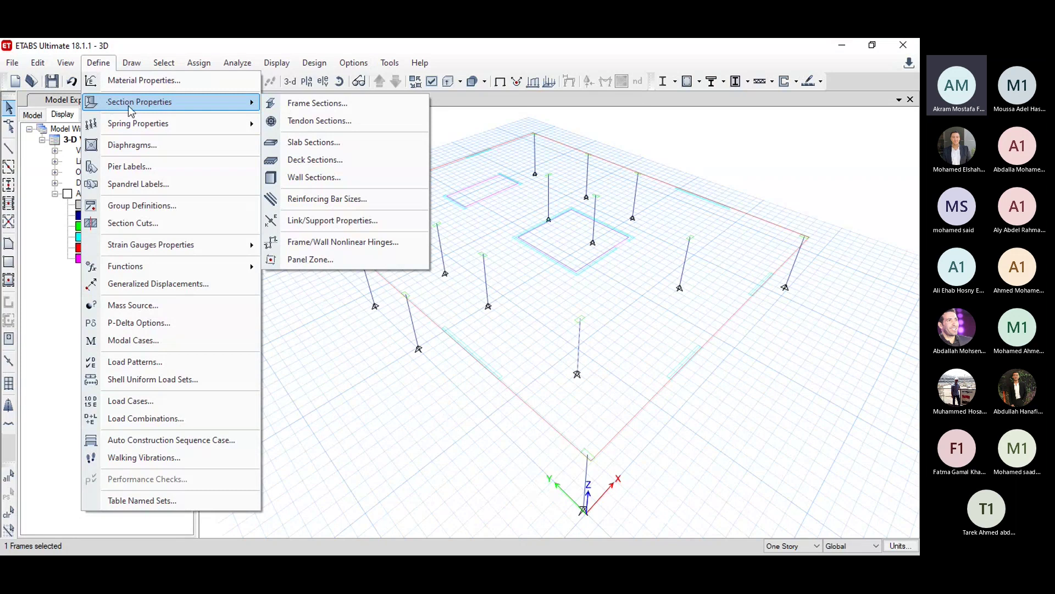
click(310, 103)
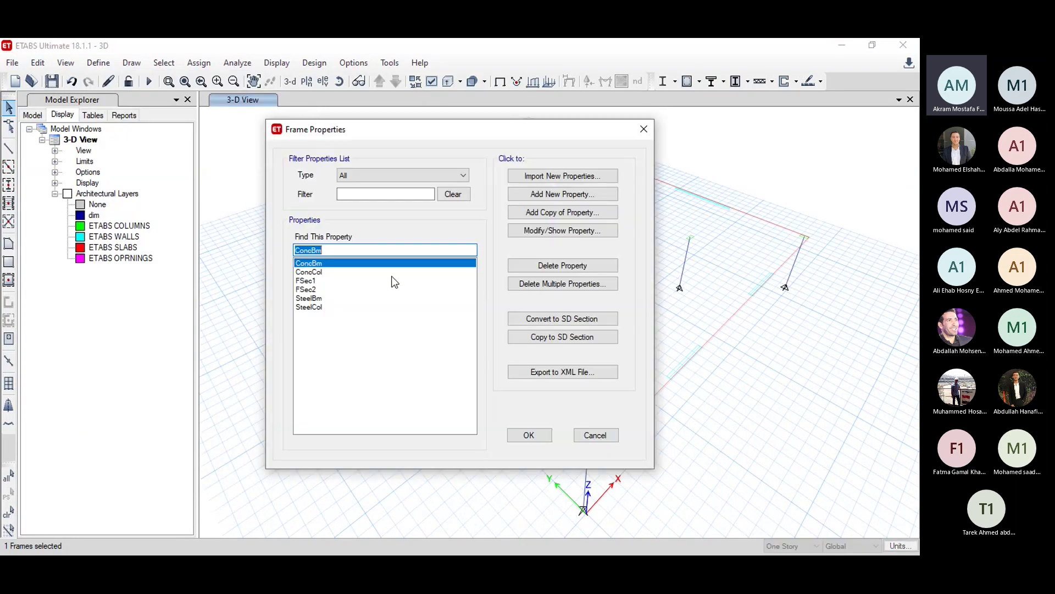
click(315, 281)
click(315, 290)
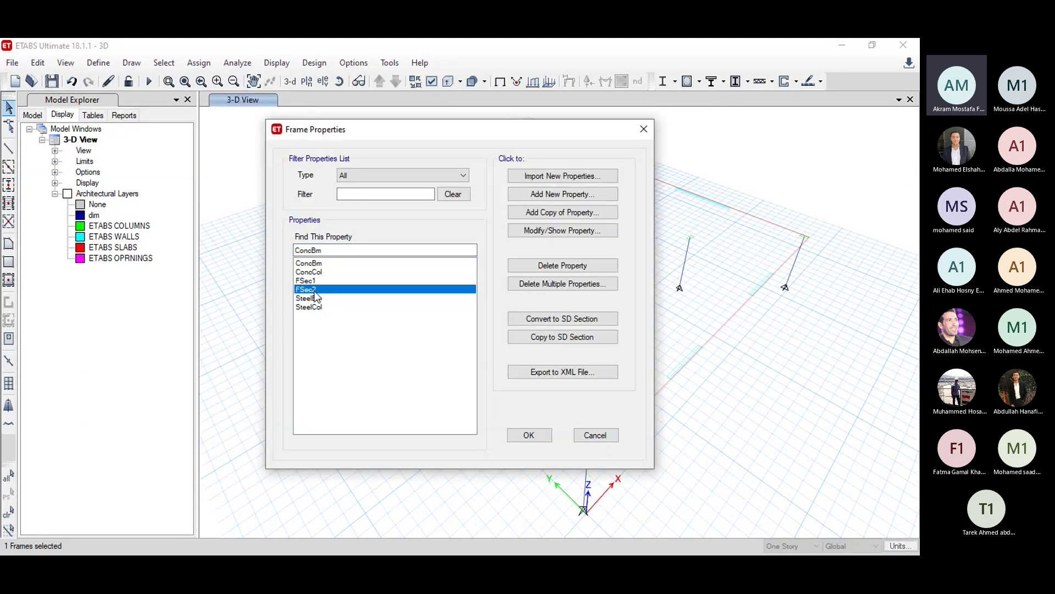
key(Up)
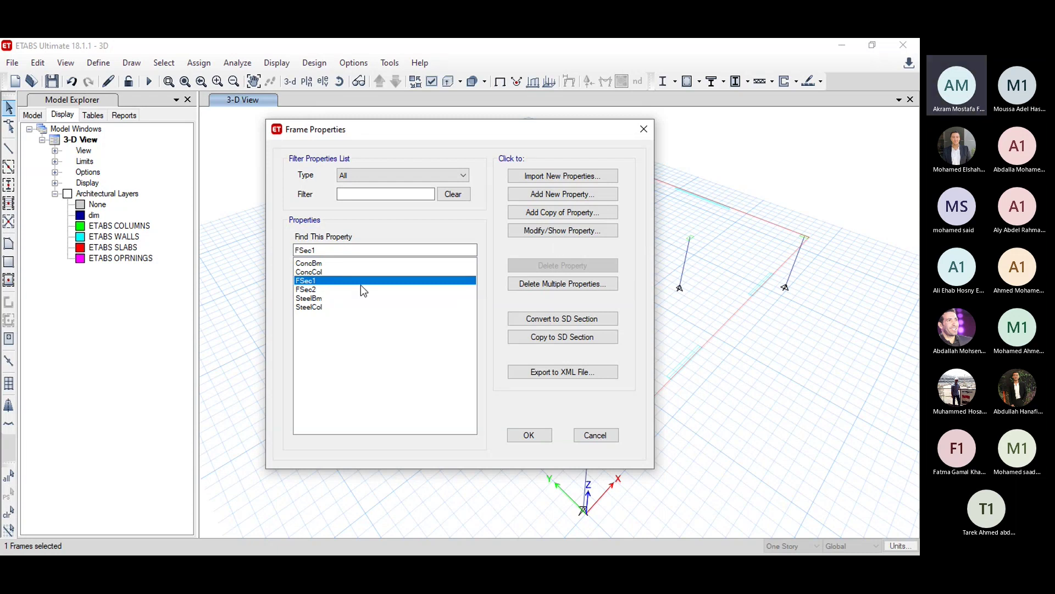
click(563, 235)
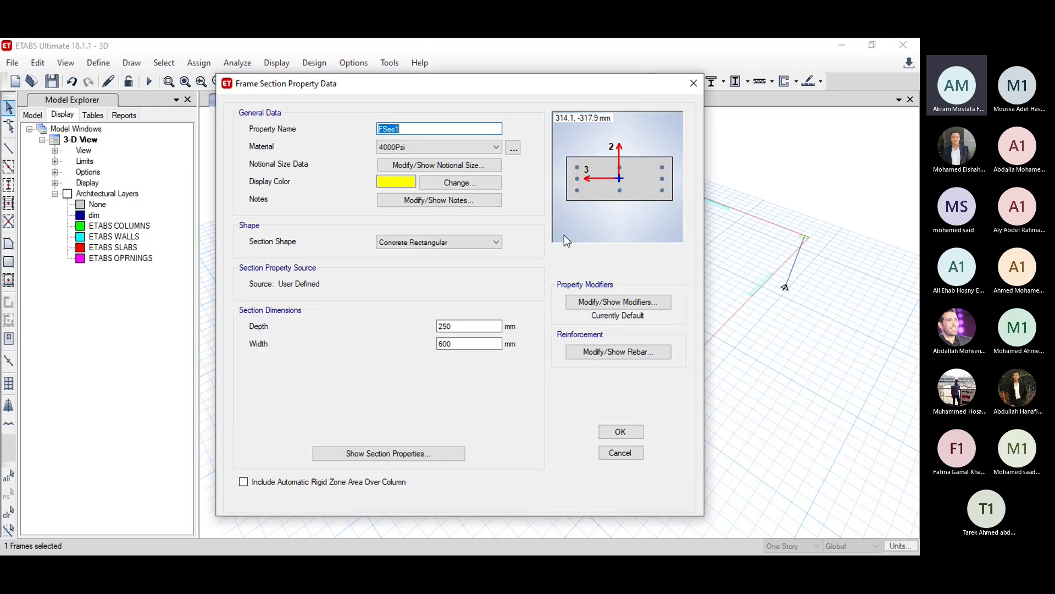
drag(473, 326, 434, 350)
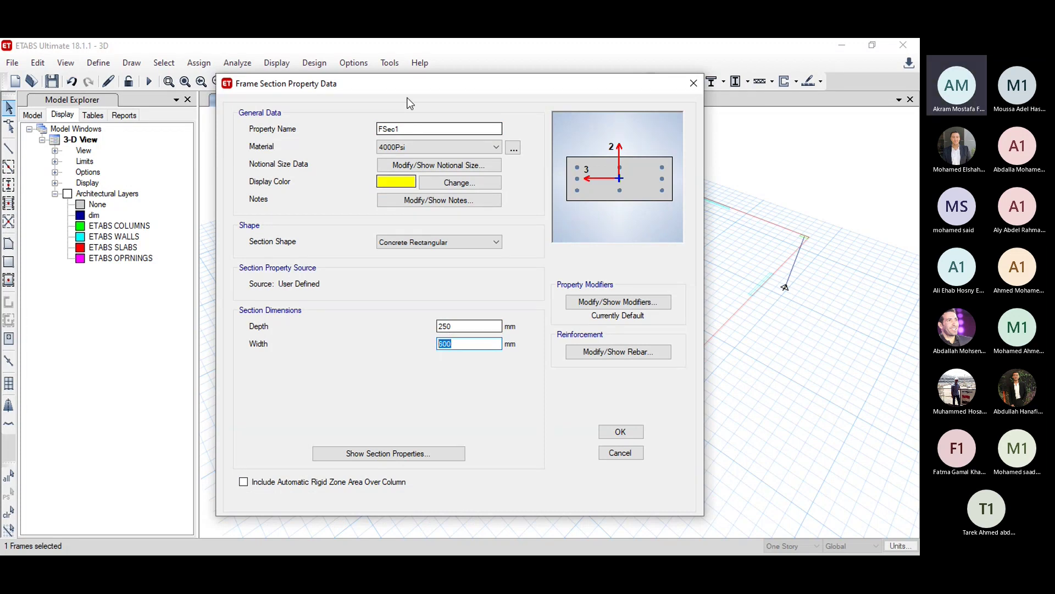
double_click(410, 128)
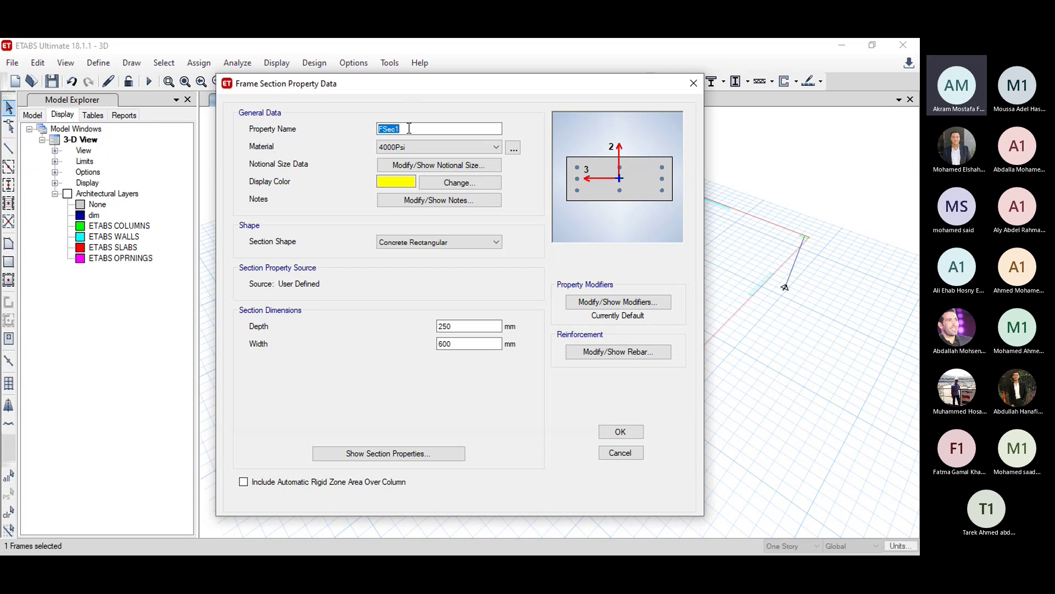
text(C250X600)
Step: Rename the 4000Psi concrete material used by the column section as C30
click(513, 148)
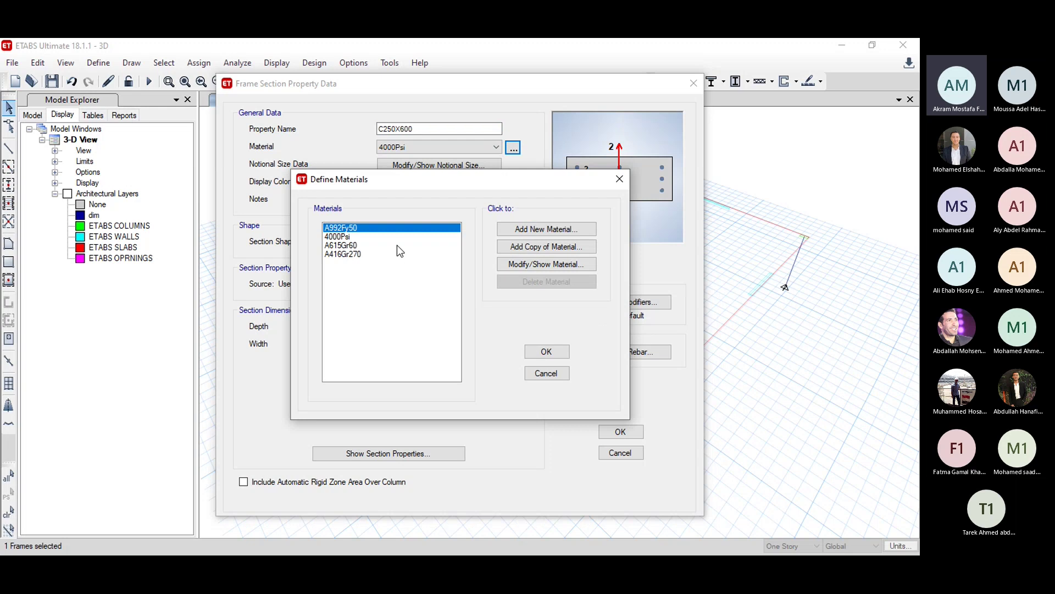
click(352, 236)
click(528, 265)
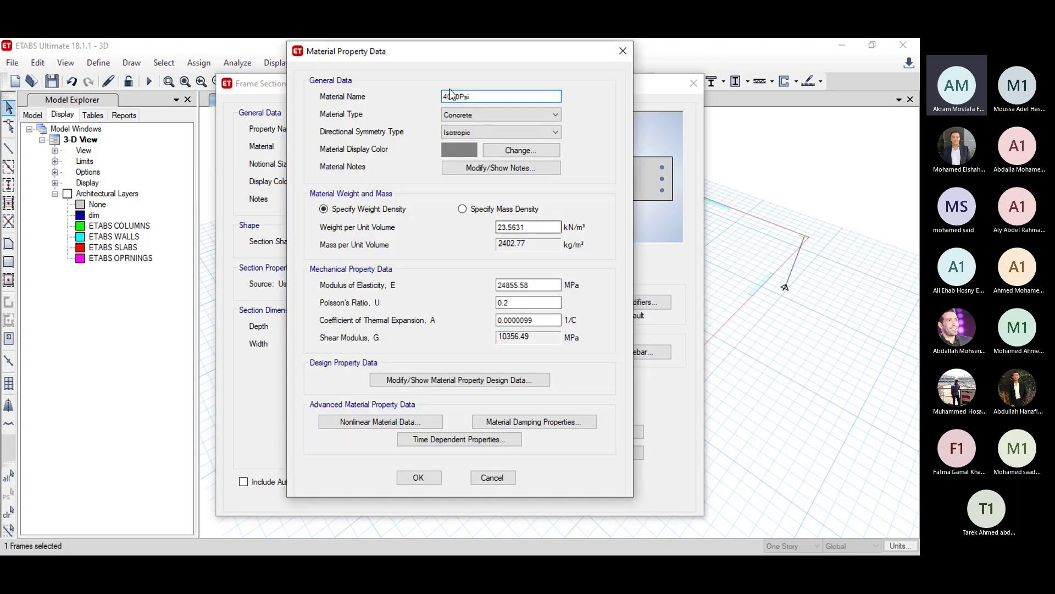
double_click(487, 97)
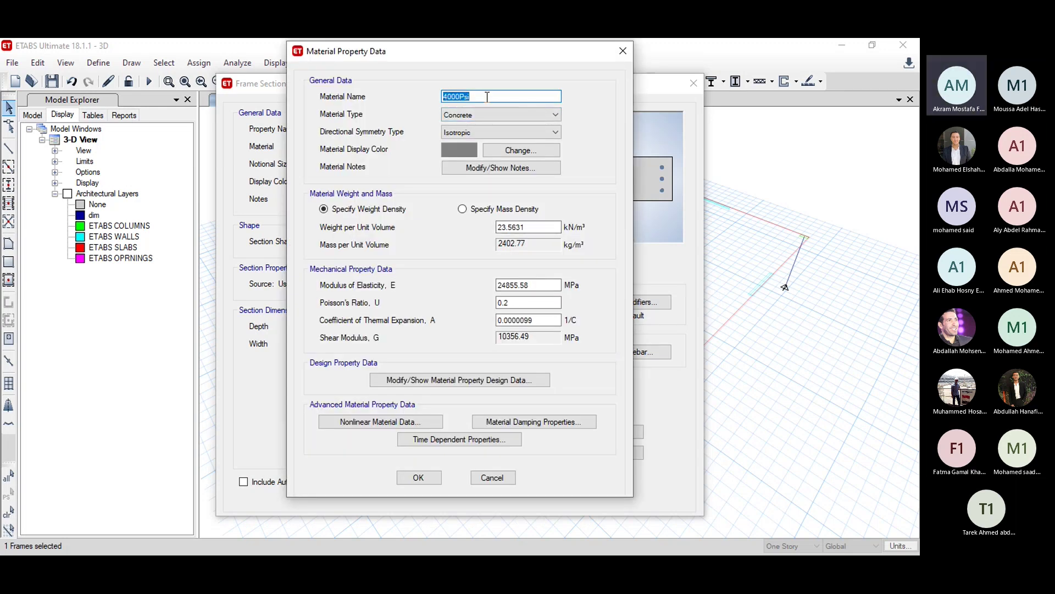
text(C30)
Step: Set the C30 material's weight per unit volume to 25 kN/m³ and its modulus of elasticity to 24099 MPa
double_click(532, 226)
text(2)
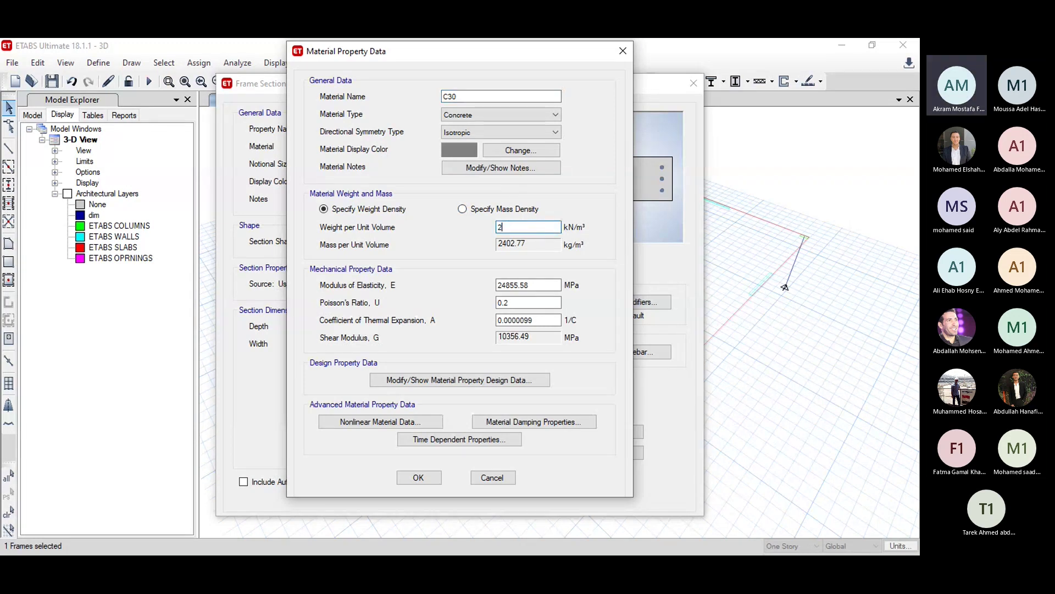
text(5)
double_click(550, 285)
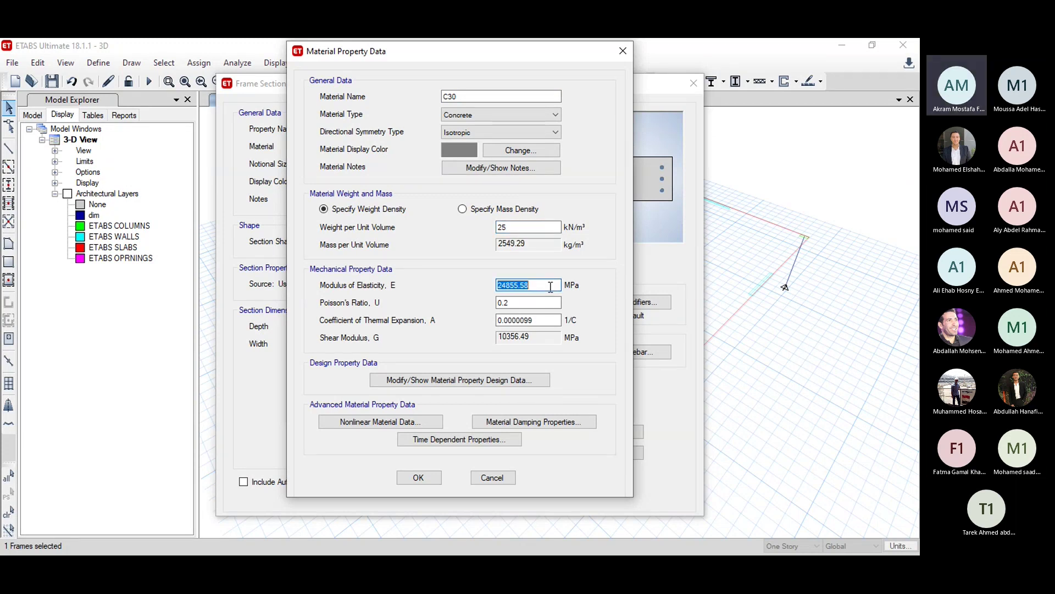
text(24099)
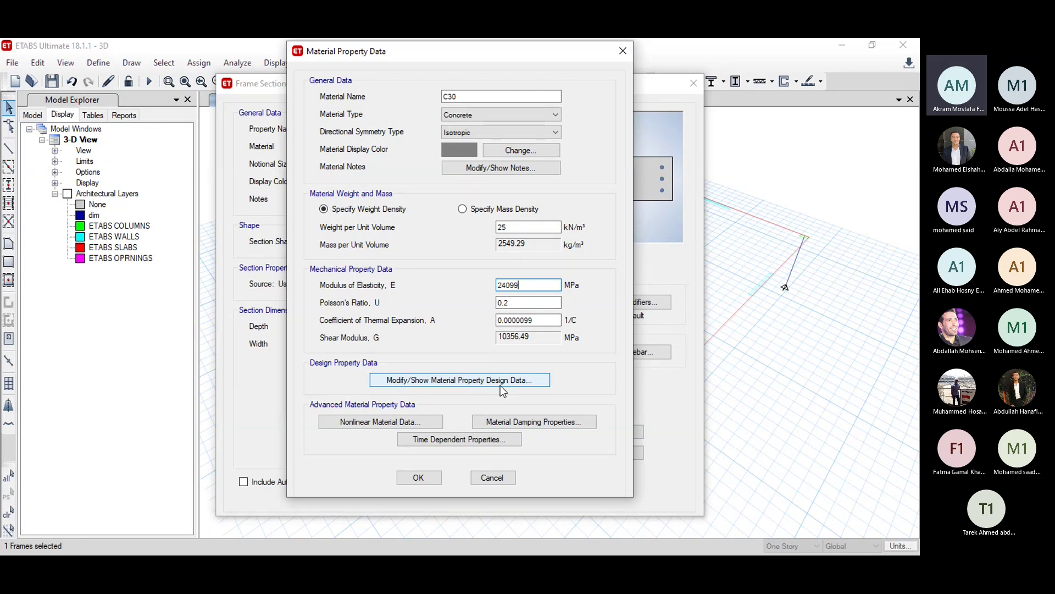
Step: Set the C30 material's specified compressive strength f'c to 30 MPa and accept the material data
click(438, 383)
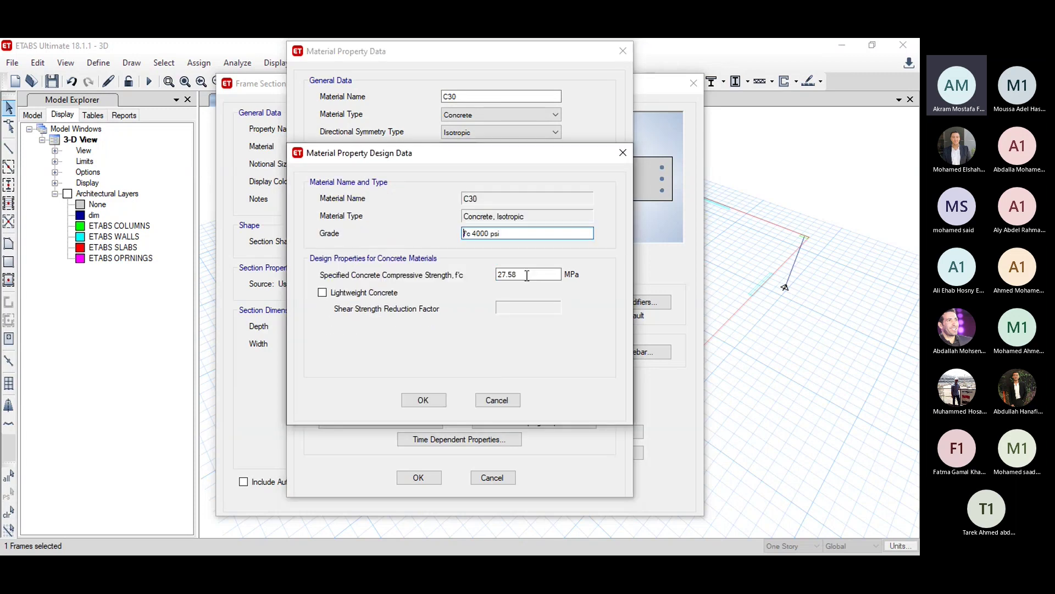
drag(526, 275, 498, 276)
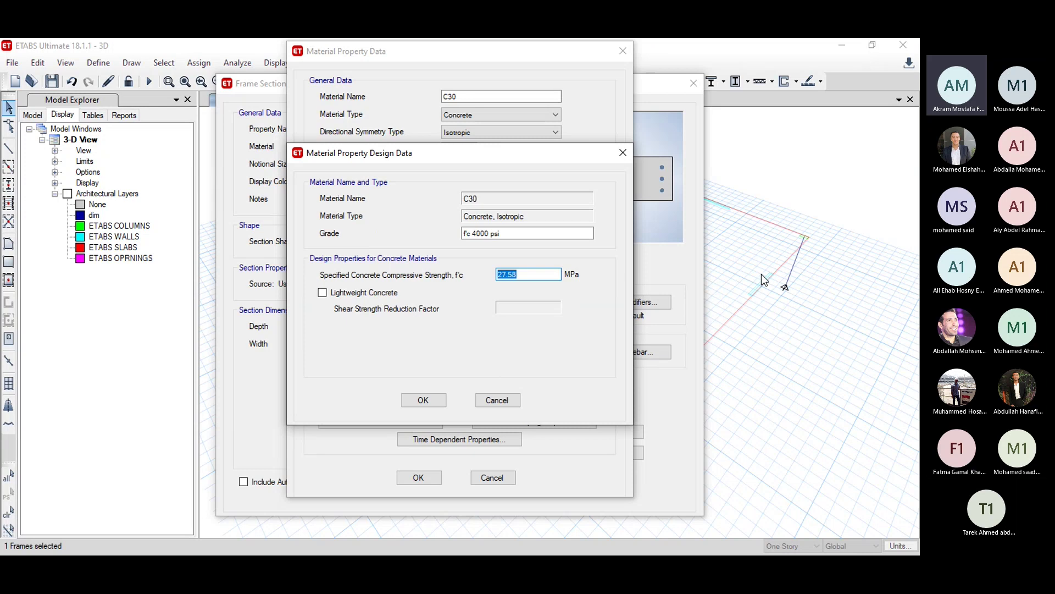
text(30)
click(421, 400)
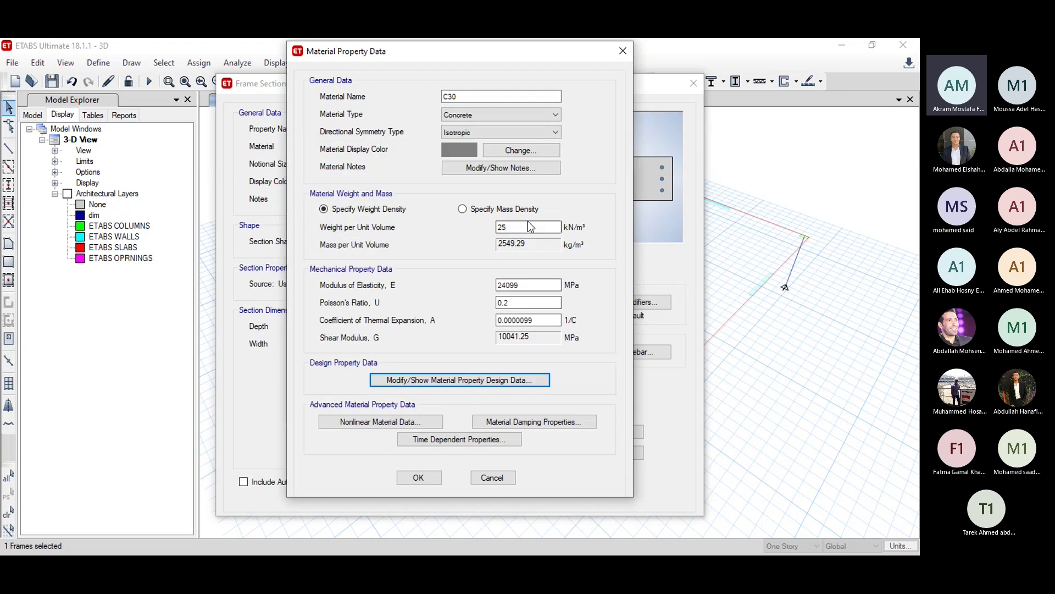
double_click(529, 226)
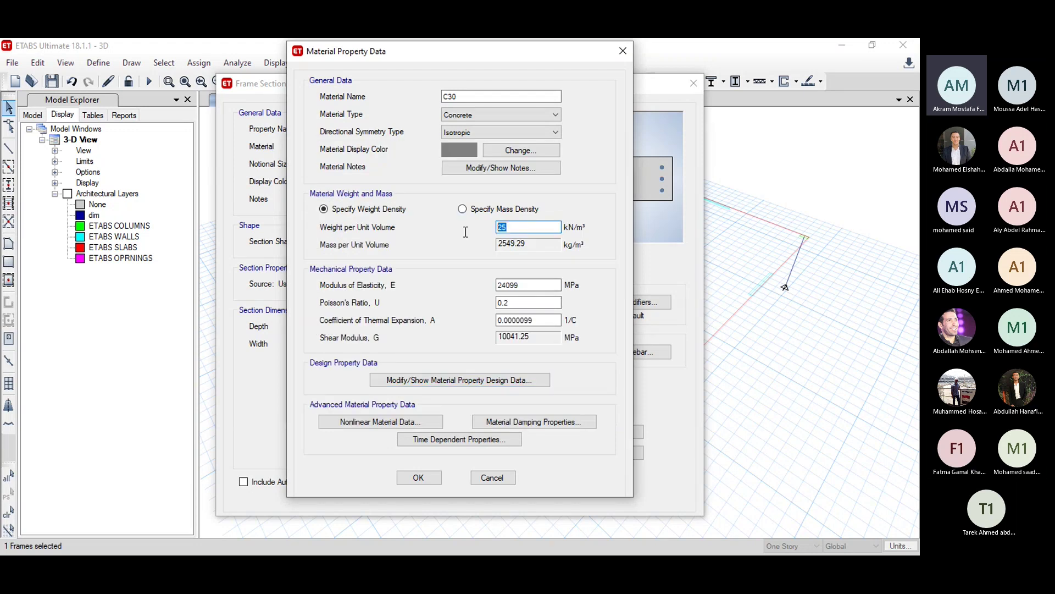
double_click(526, 283)
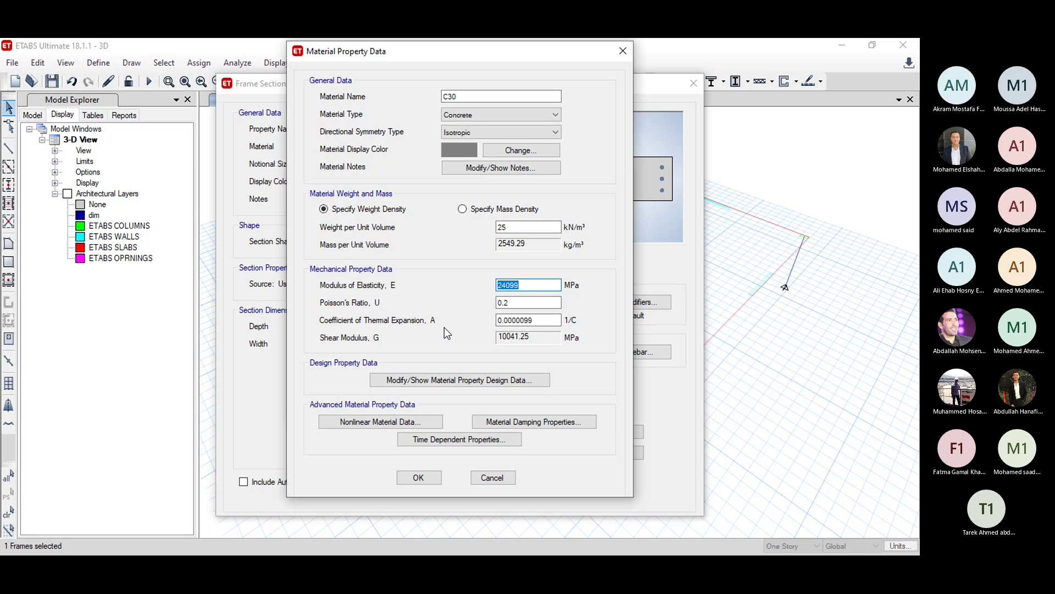
click(418, 477)
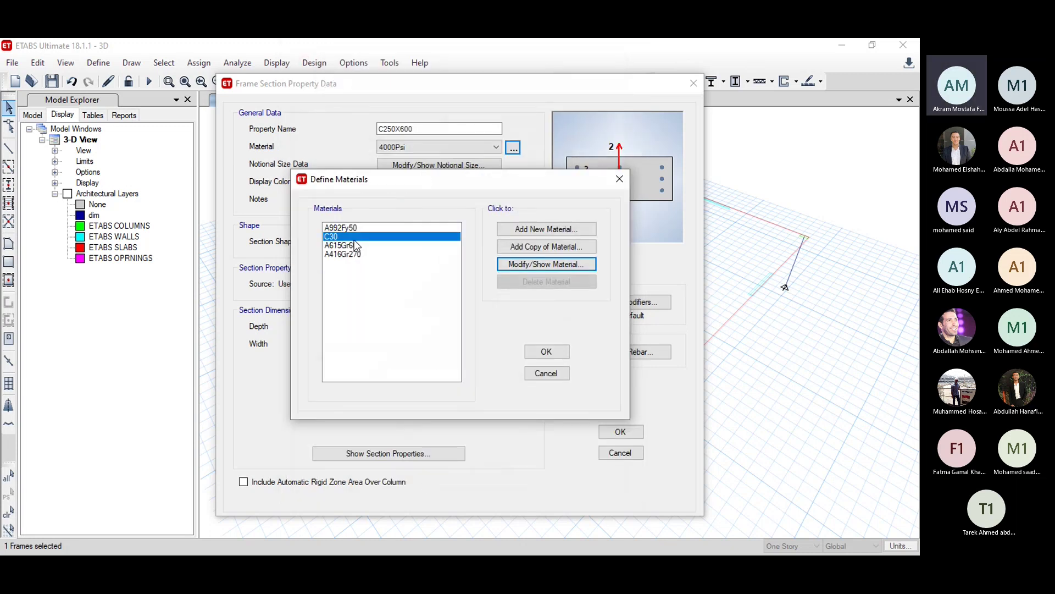
Step: Apply the C30 material to the C250X600 section, check its depth and width, and accept the section
click(545, 352)
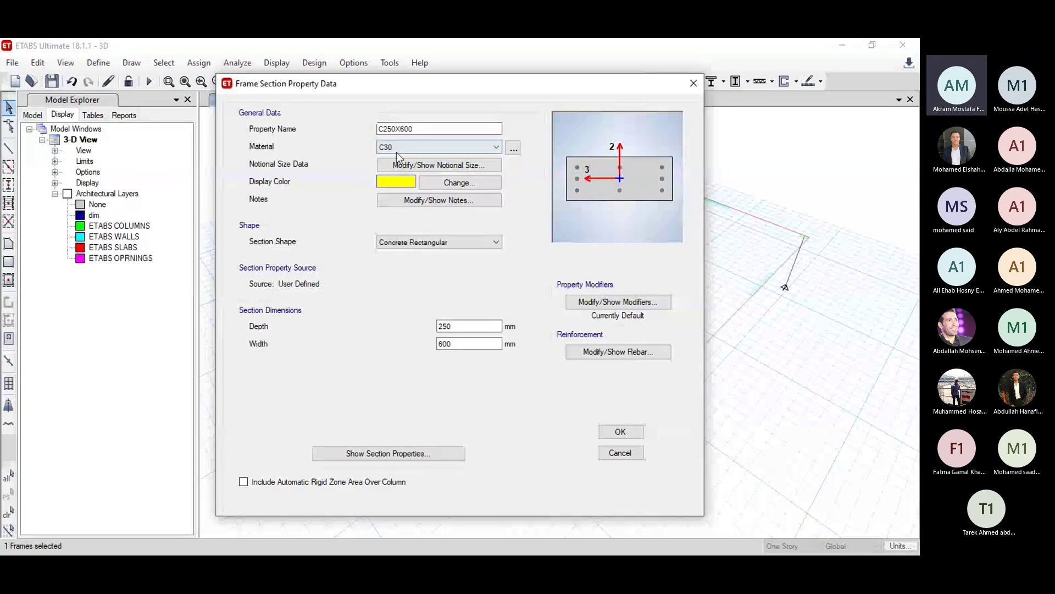
key(shift+Tab)
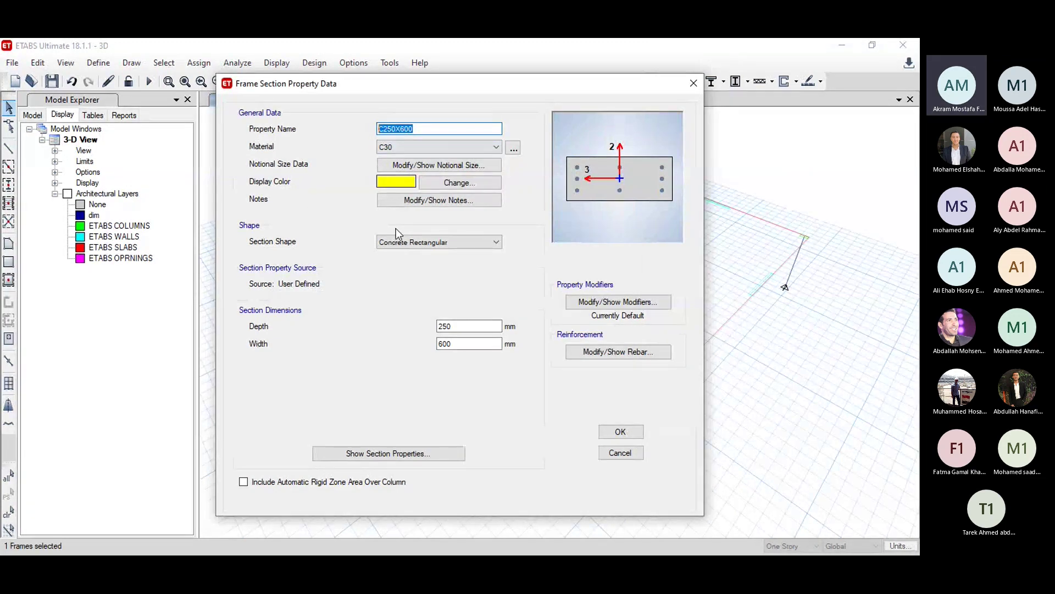
click(438, 325)
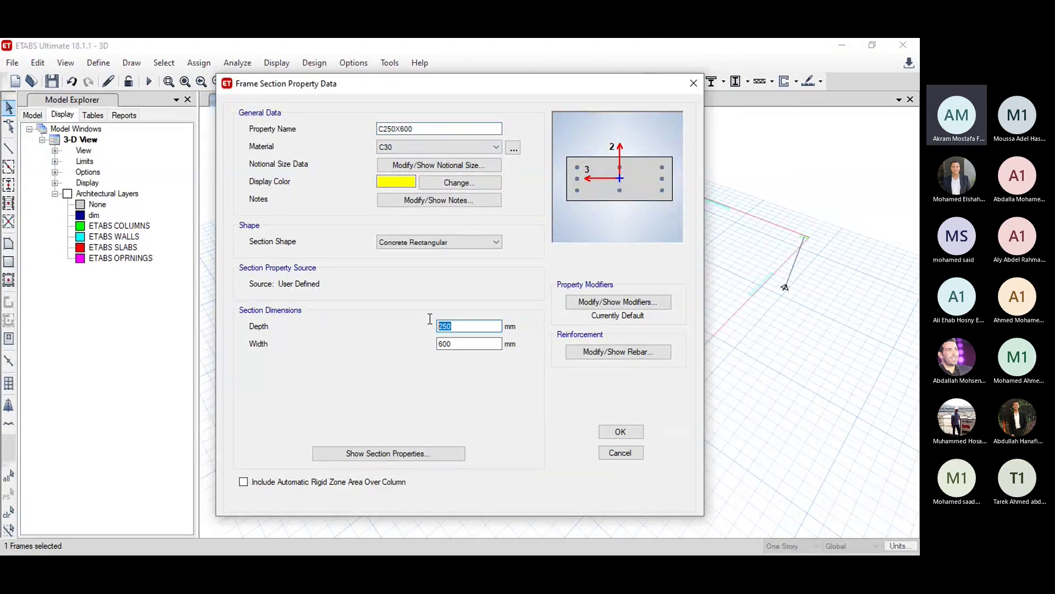
click(446, 344)
click(634, 434)
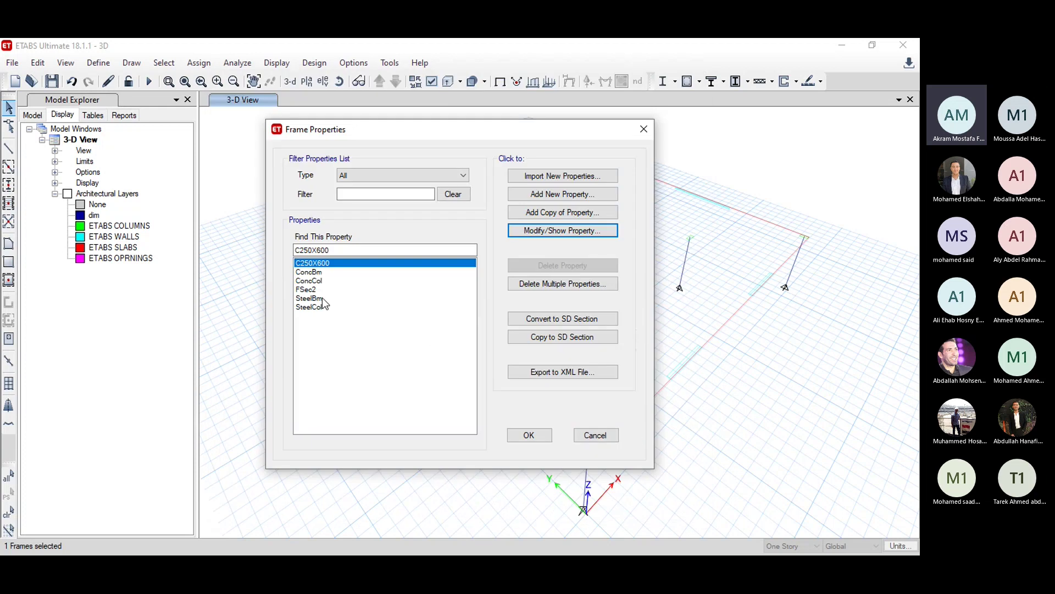
Step: Rename the frame section FSec2 as C600X250 and accept the frame property definitions
click(308, 290)
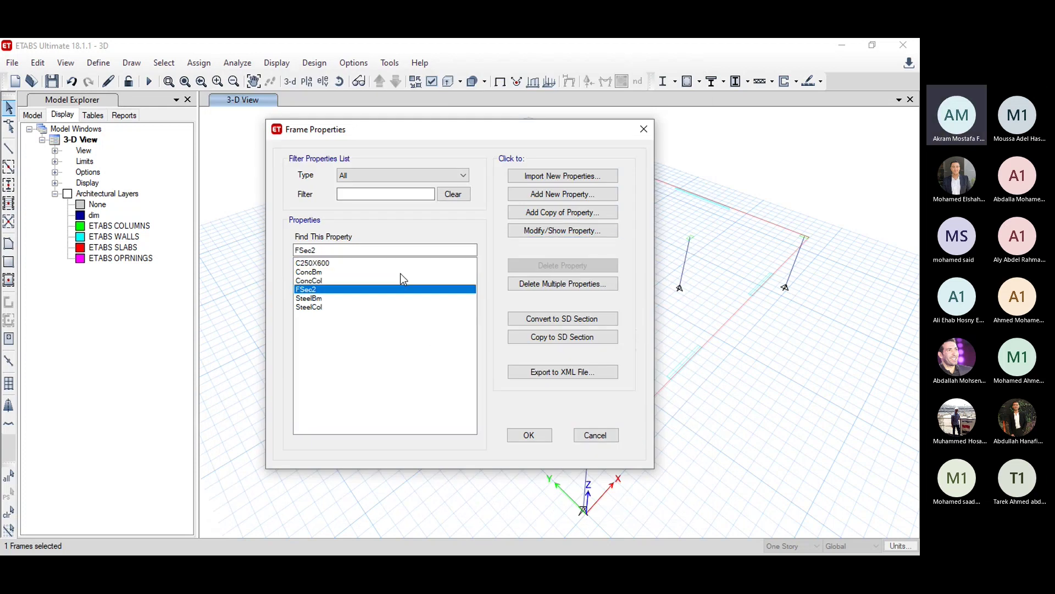
click(565, 231)
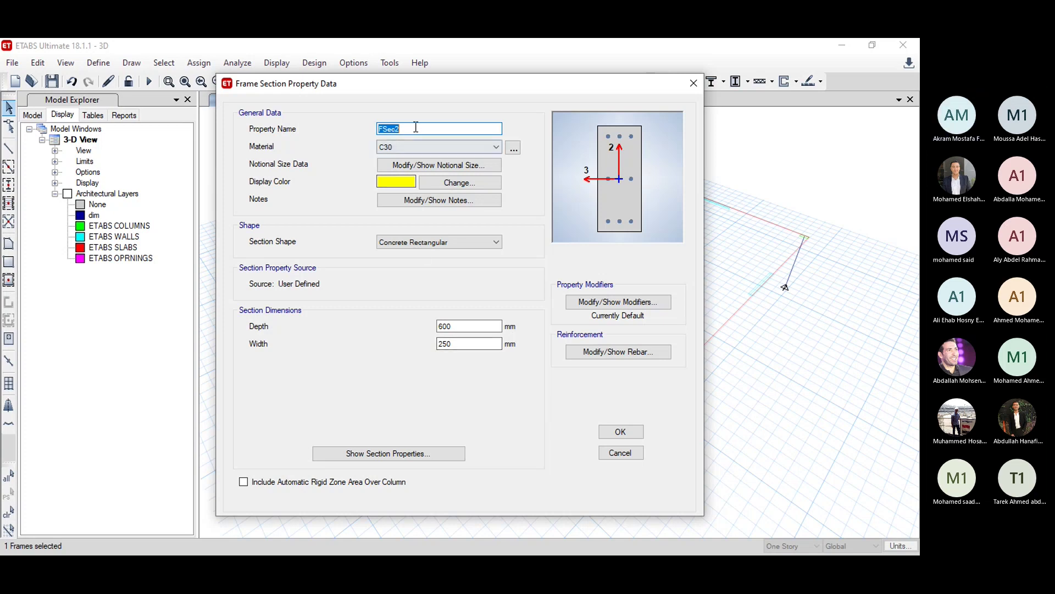
text(C)
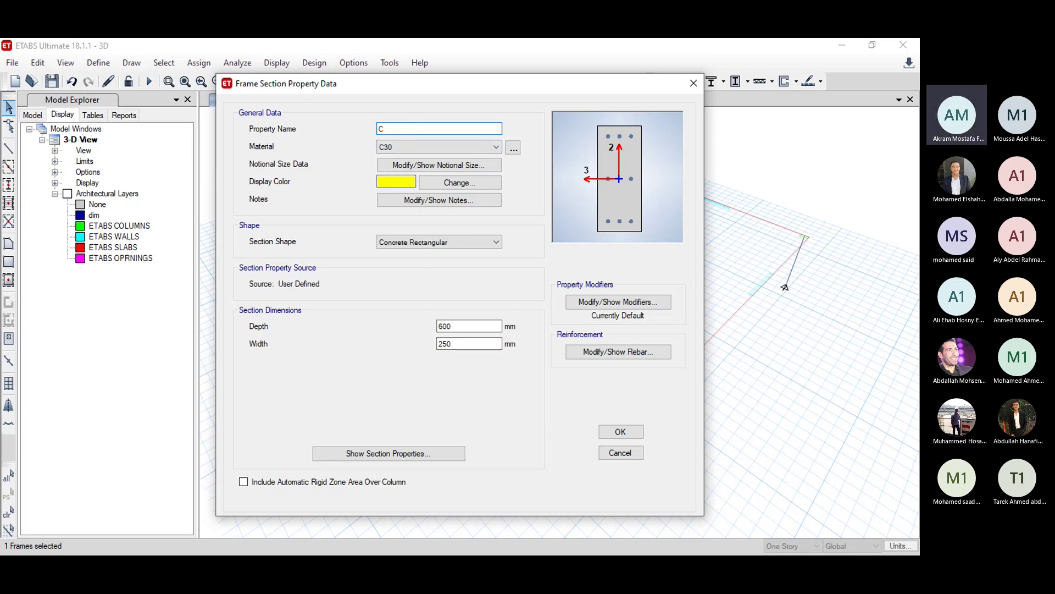
text(600X250)
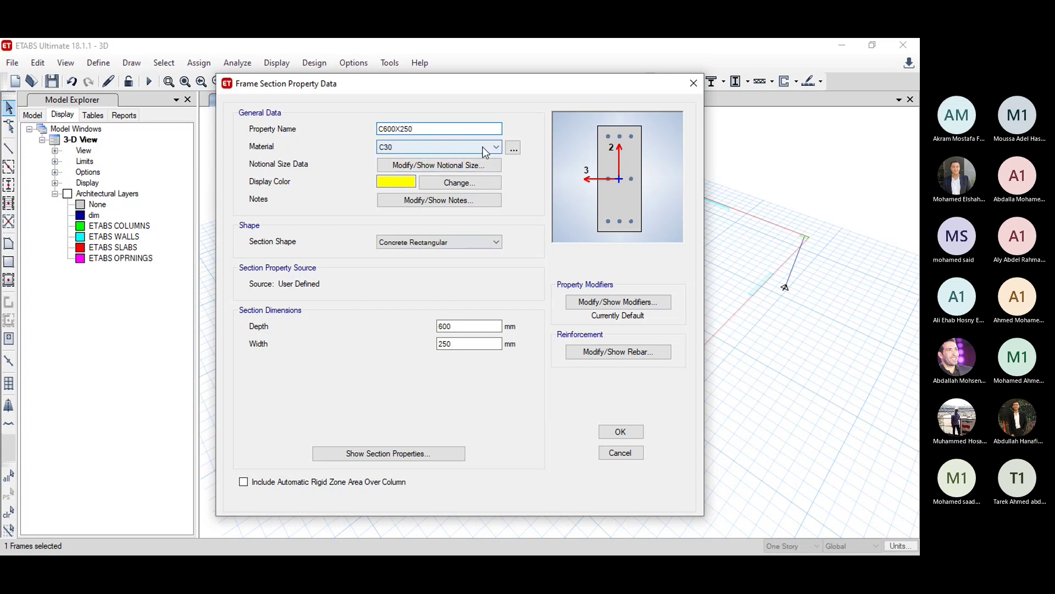
click(619, 432)
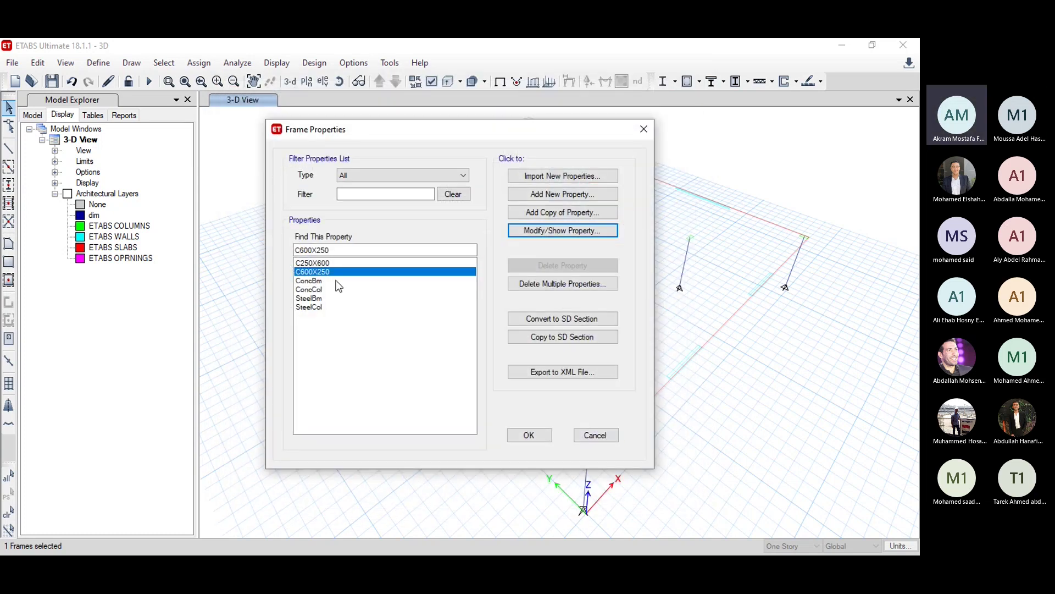
click(548, 434)
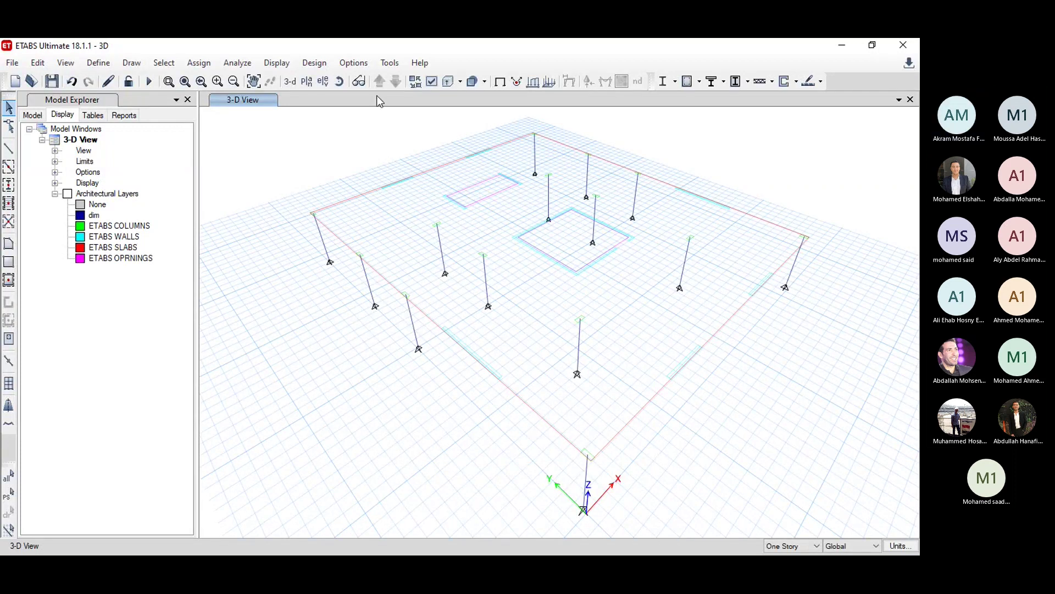
Step: Switch from the 3D view to the plan view of the GROUND story
click(307, 82)
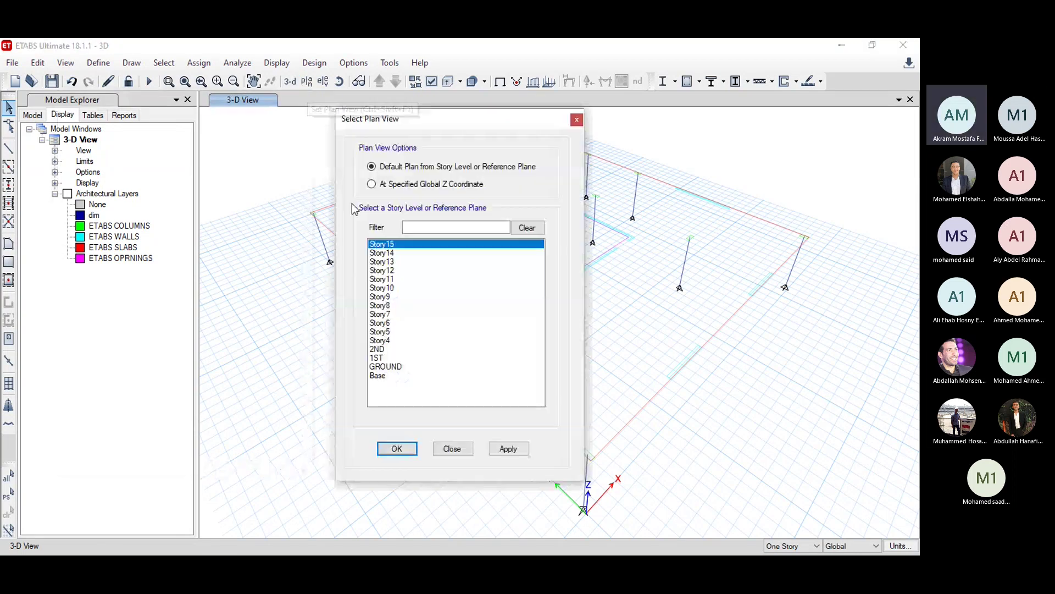
click(387, 366)
click(398, 448)
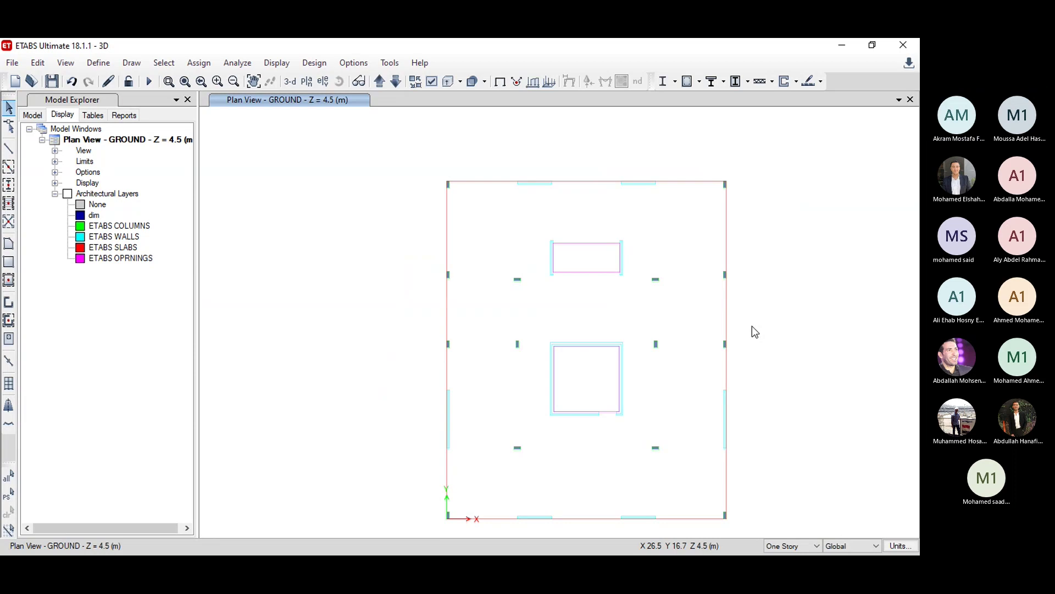
Step: Check the dimensions and local axis orientation in the C250X600 frame section definition without changing it
click(99, 63)
mouse_move(120, 102)
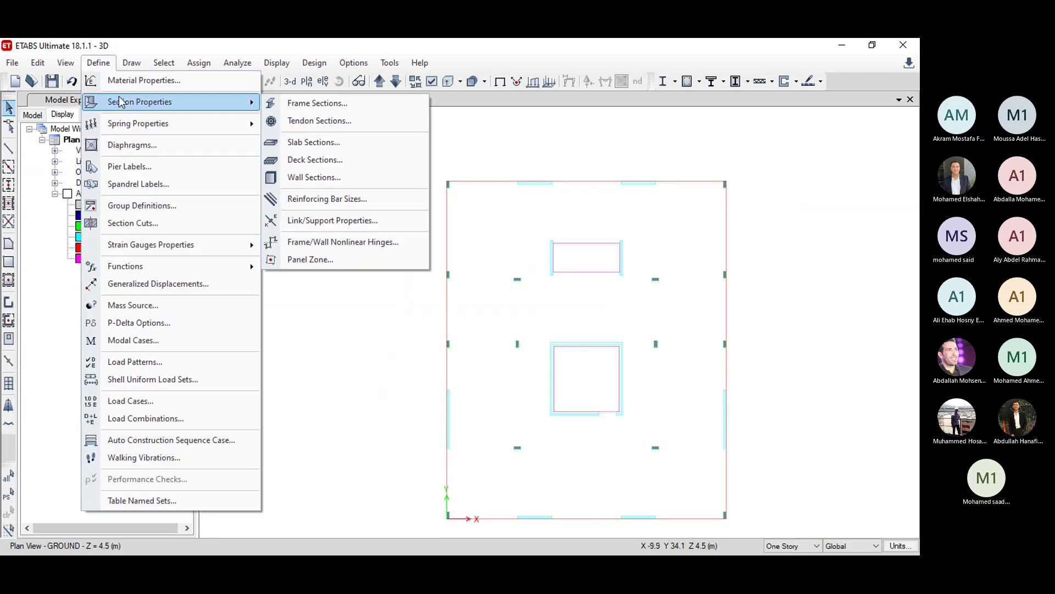
click(318, 108)
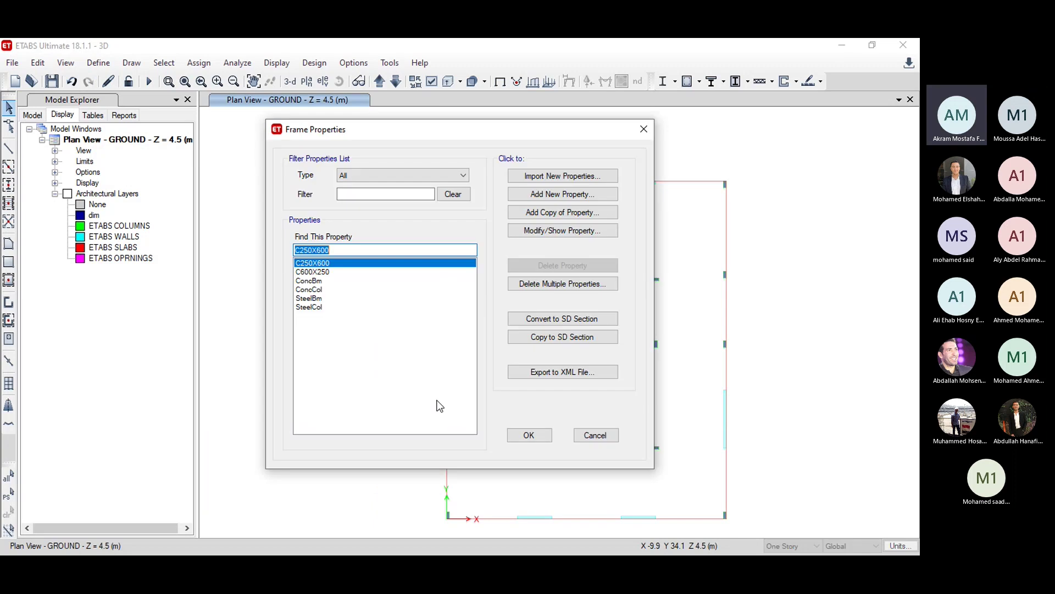
click(564, 230)
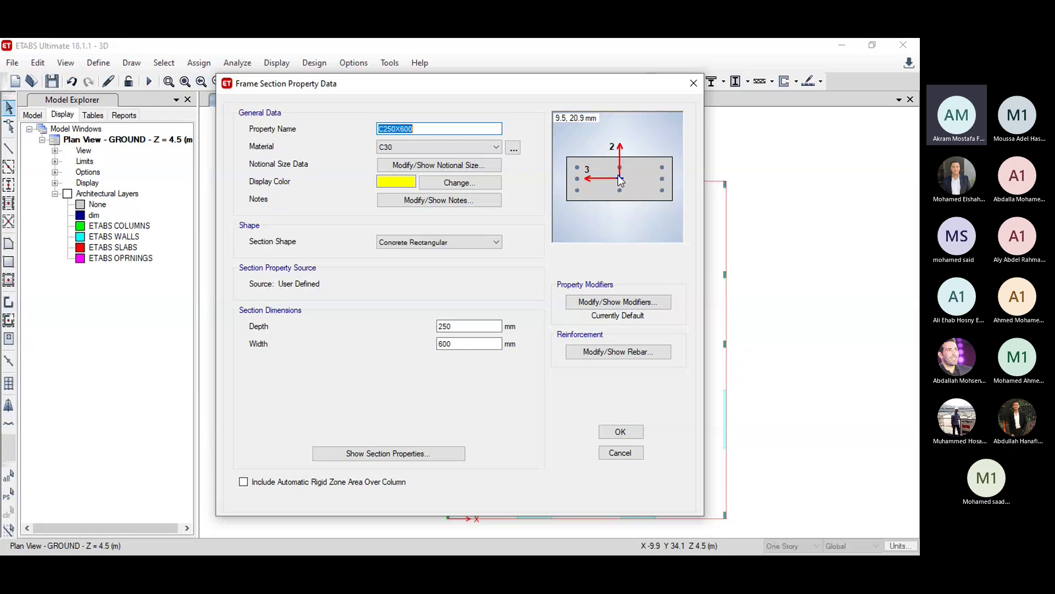
click(635, 457)
click(613, 435)
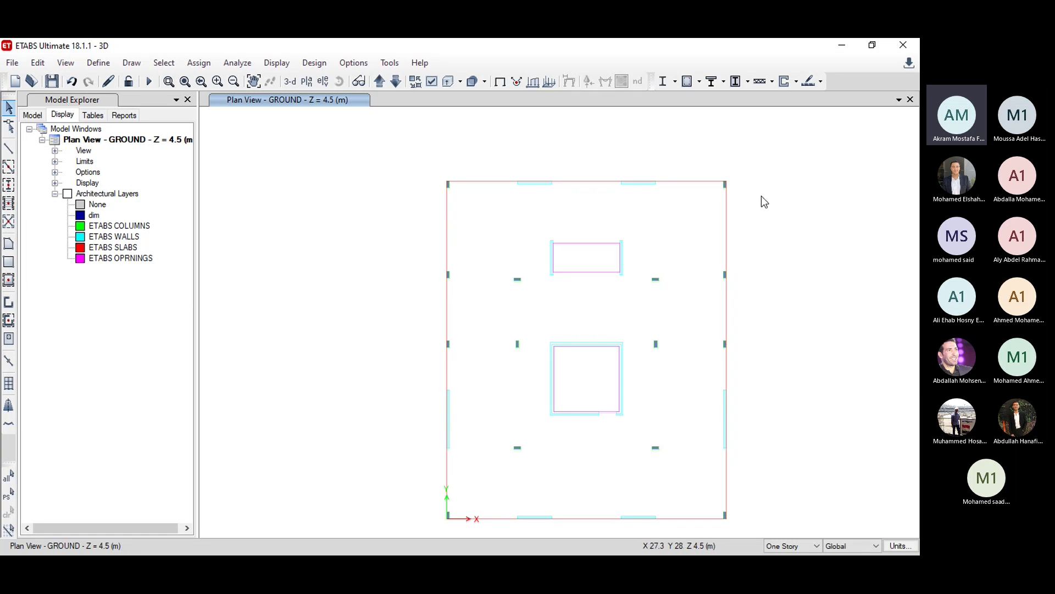
Step: Start drawing a polygonal floor area on the GROUND plan and check which section properties are available for it
click(8, 264)
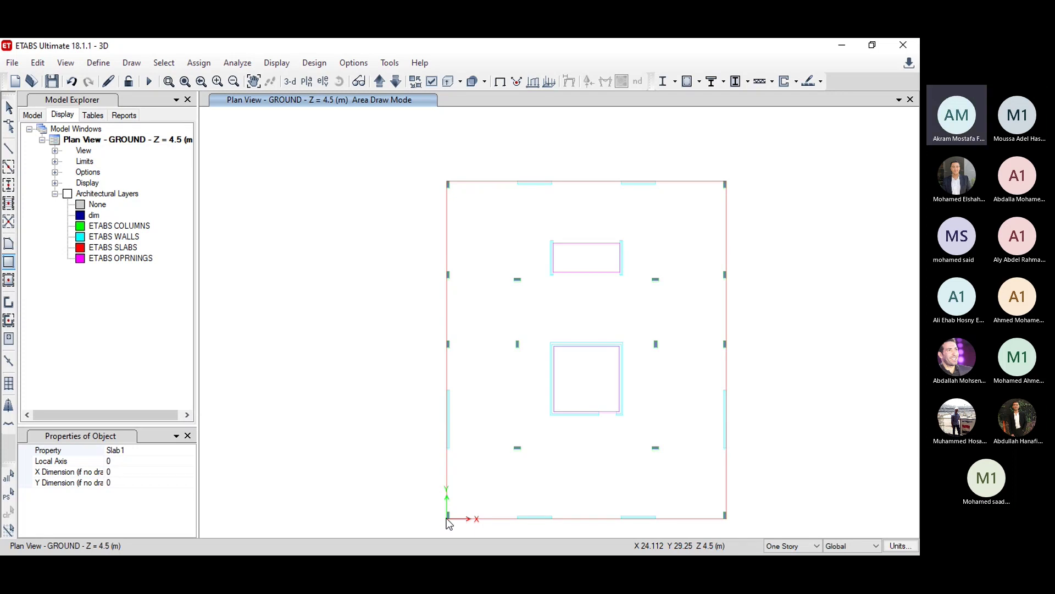
key(Escape)
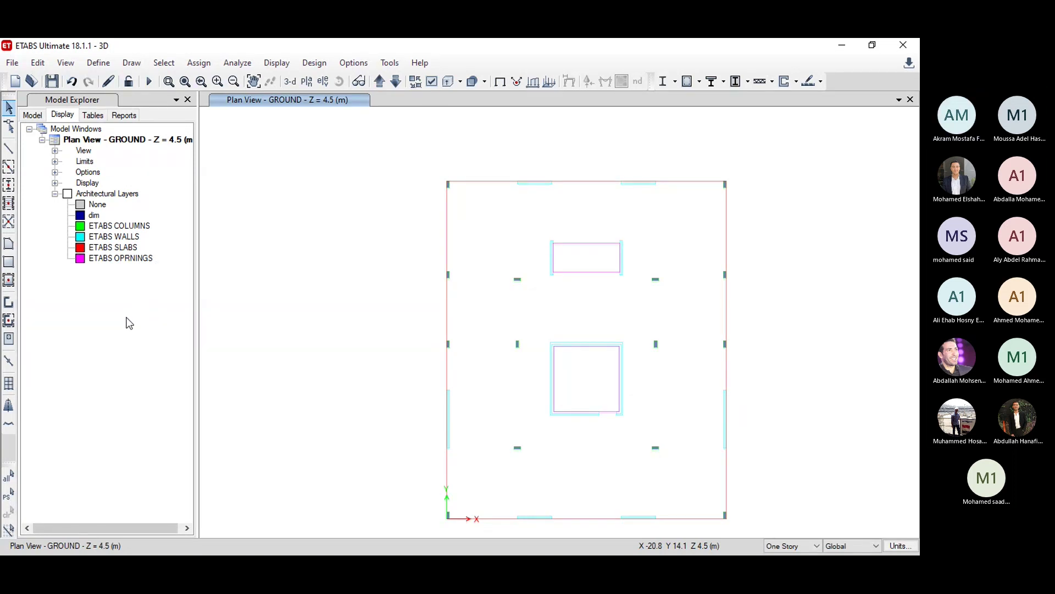
click(9, 248)
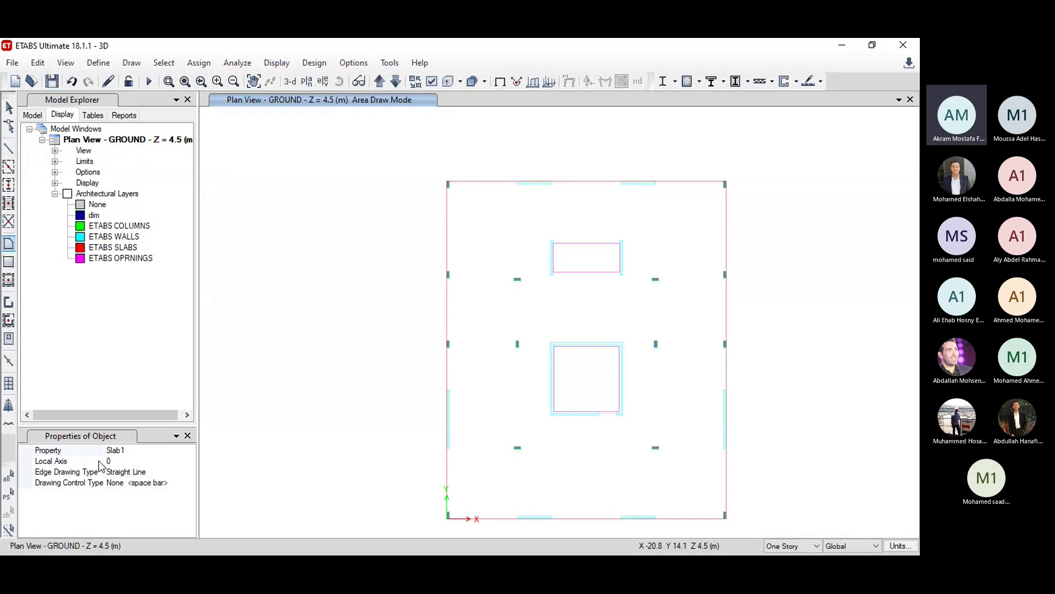
click(136, 451)
click(190, 451)
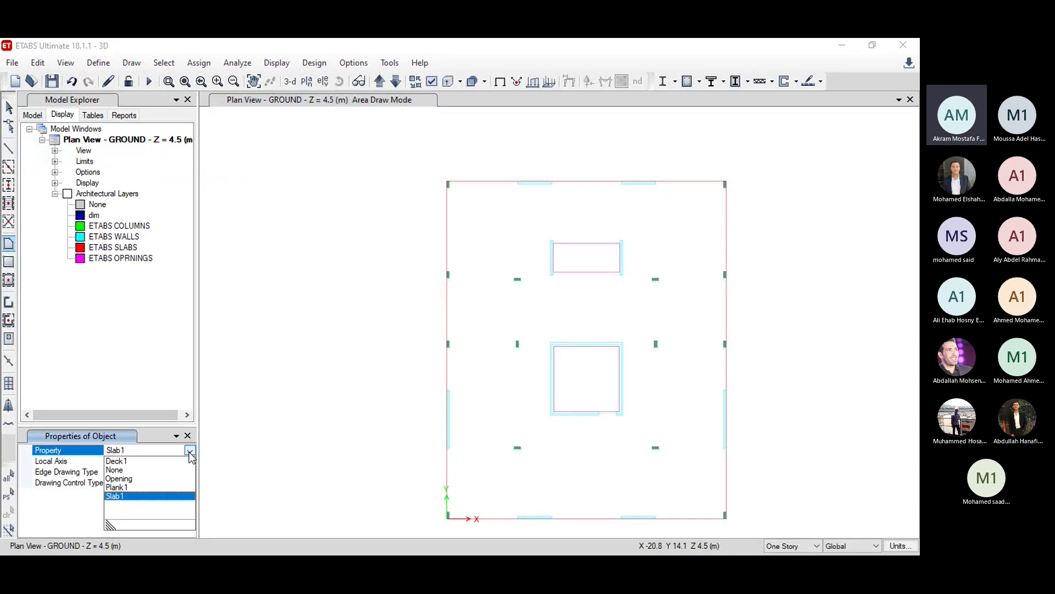
click(190, 452)
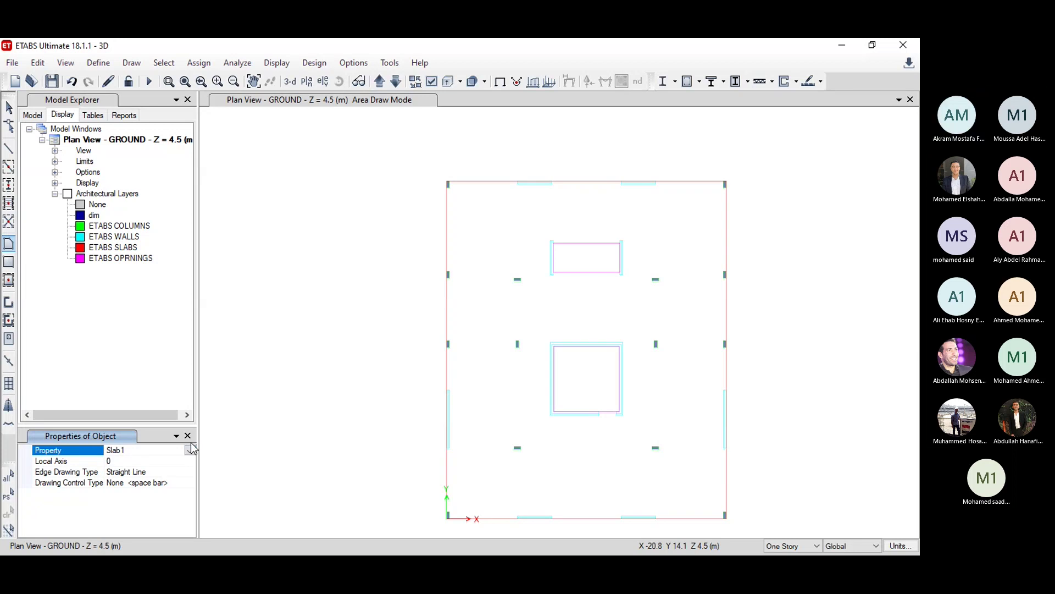
Step: Add a slab section property named S20 with C30 material and a thickness of 200 mm
click(108, 66)
mouse_move(122, 104)
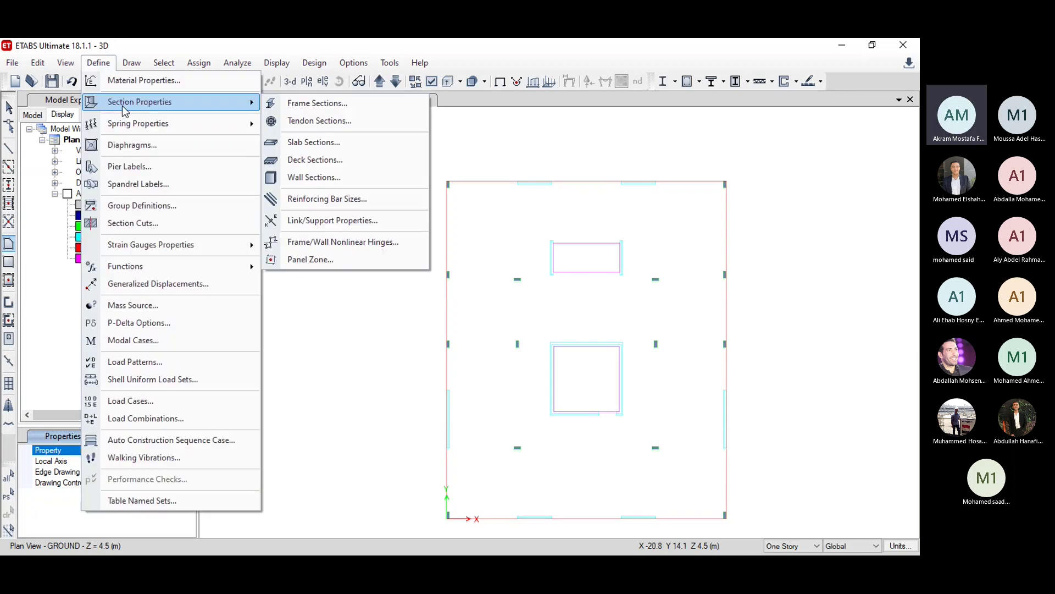
click(337, 142)
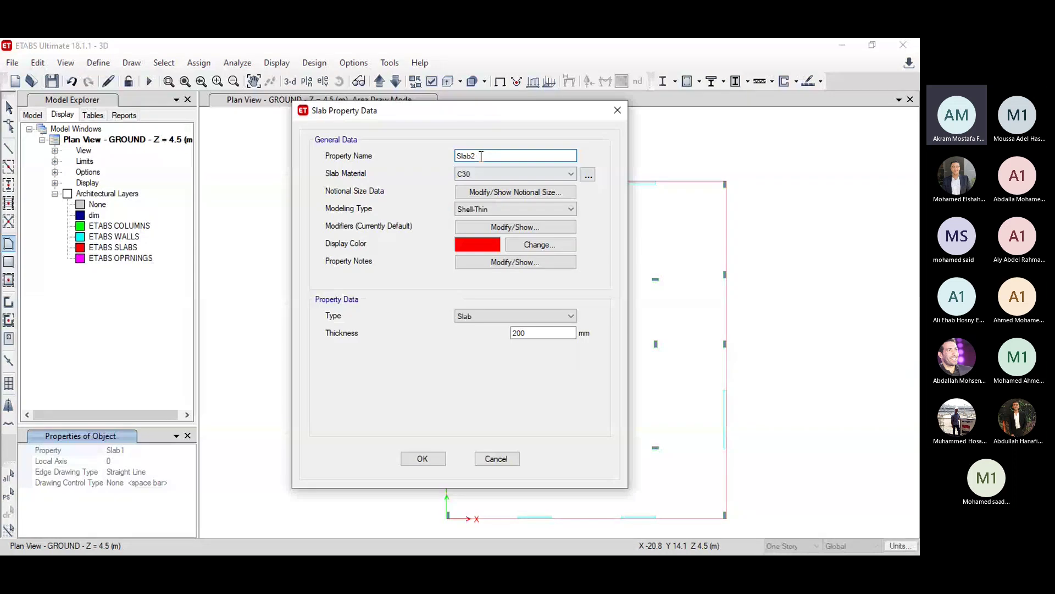
double_click(481, 156)
text(S20)
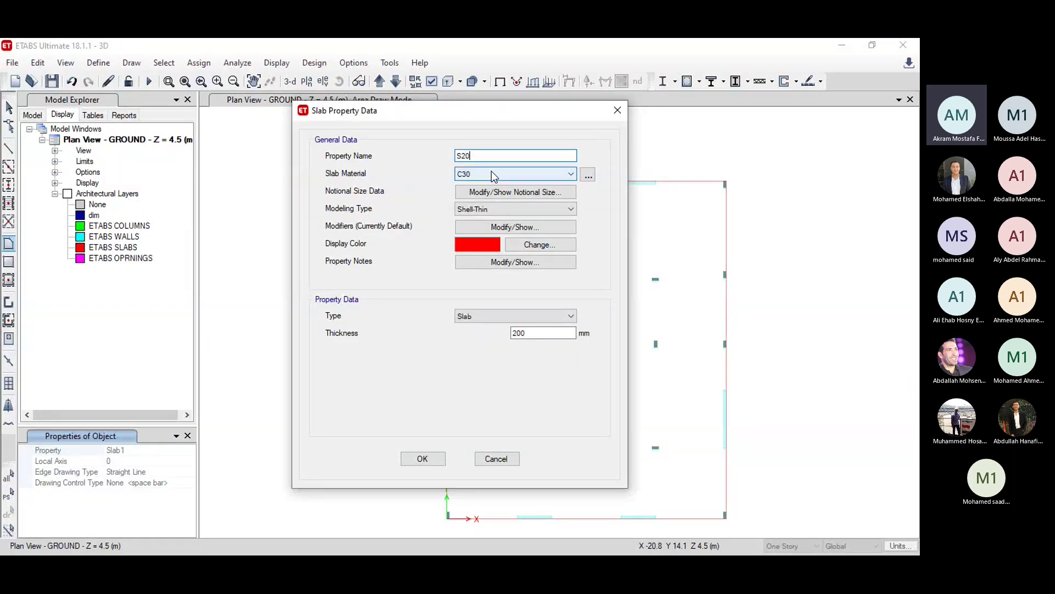
click(538, 333)
double_click(541, 333)
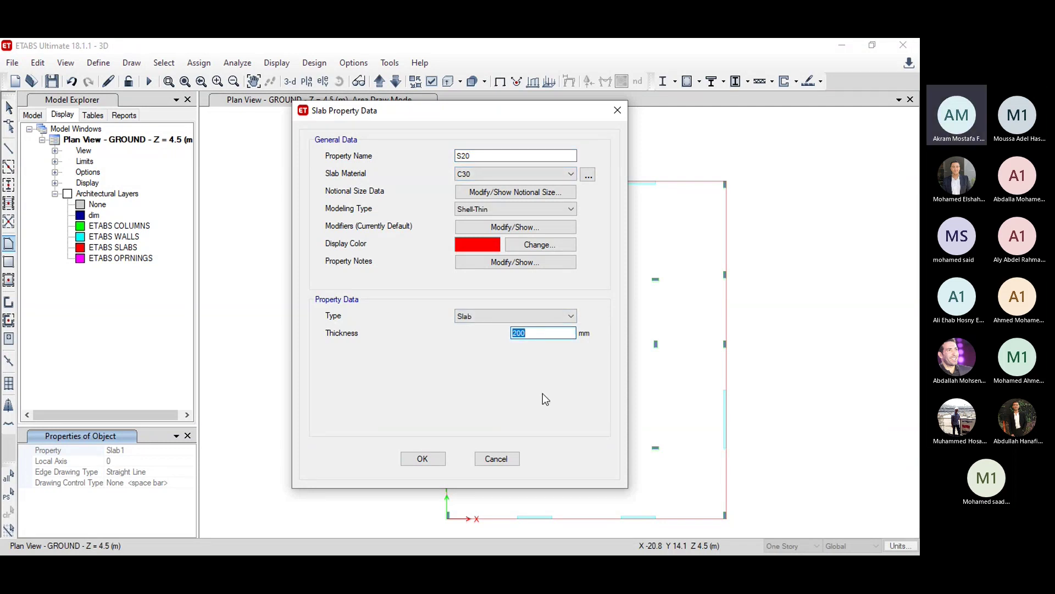
key(Return)
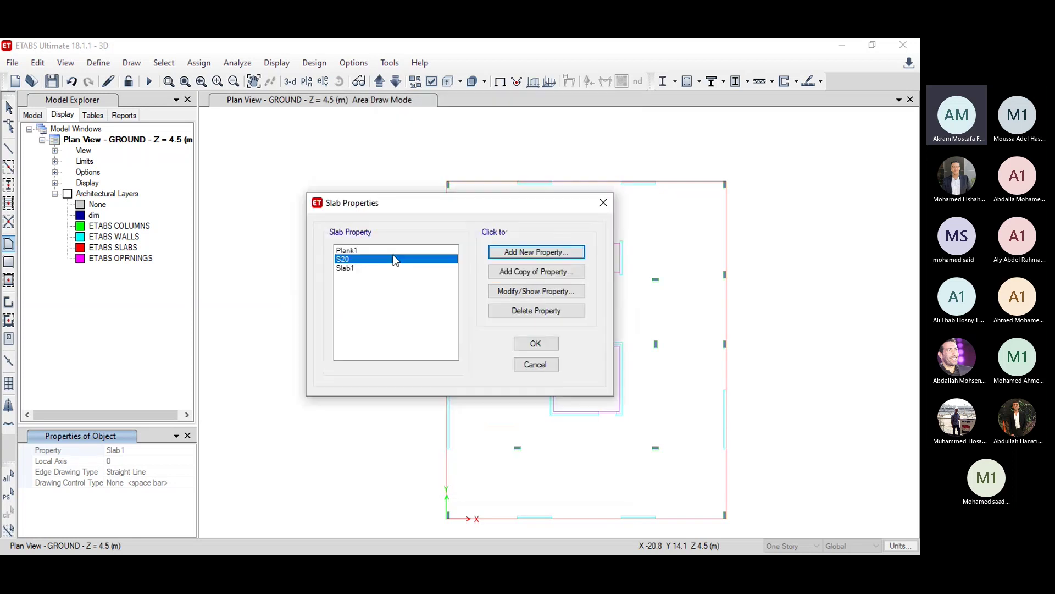
click(535, 343)
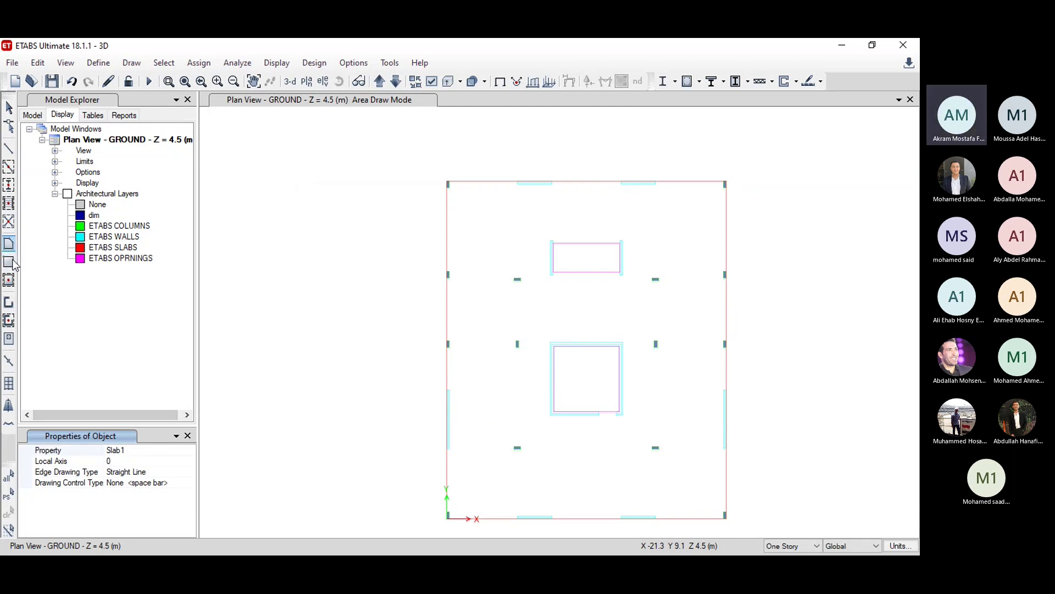
Step: Assign the S20 slab property to the floor area being drawn
click(189, 450)
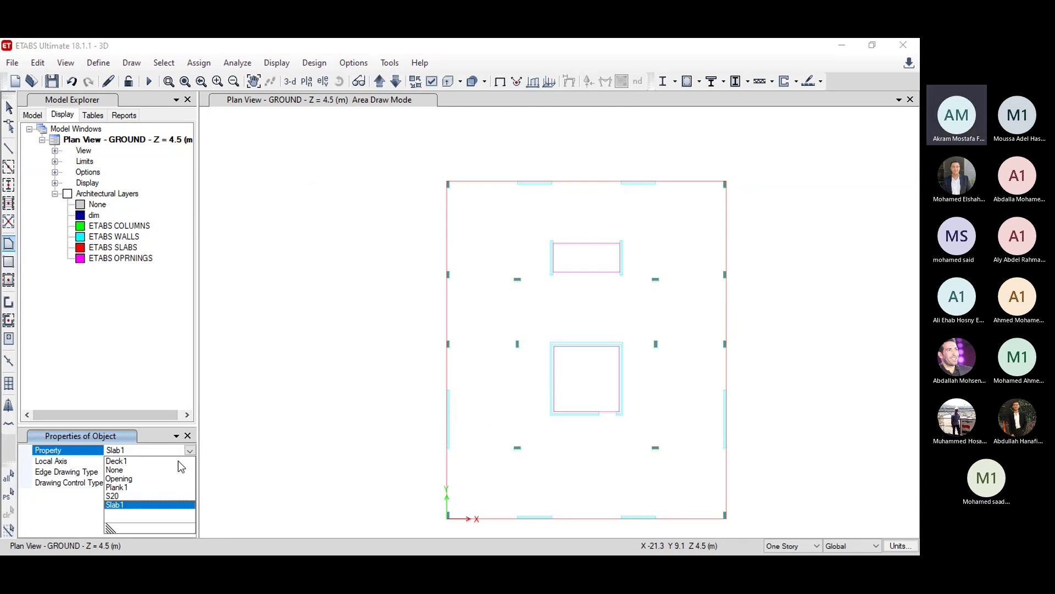
click(126, 501)
text(S20)
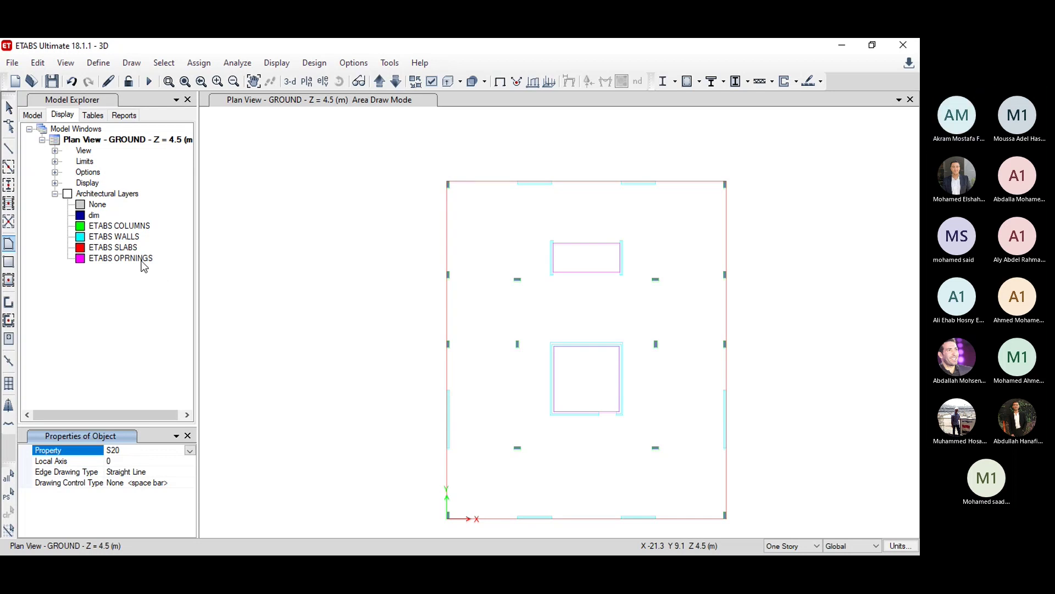
Step: Generate the GROUND floor slab as an area object with property S20 from the ETABS SLABS architectural layer
click(127, 249)
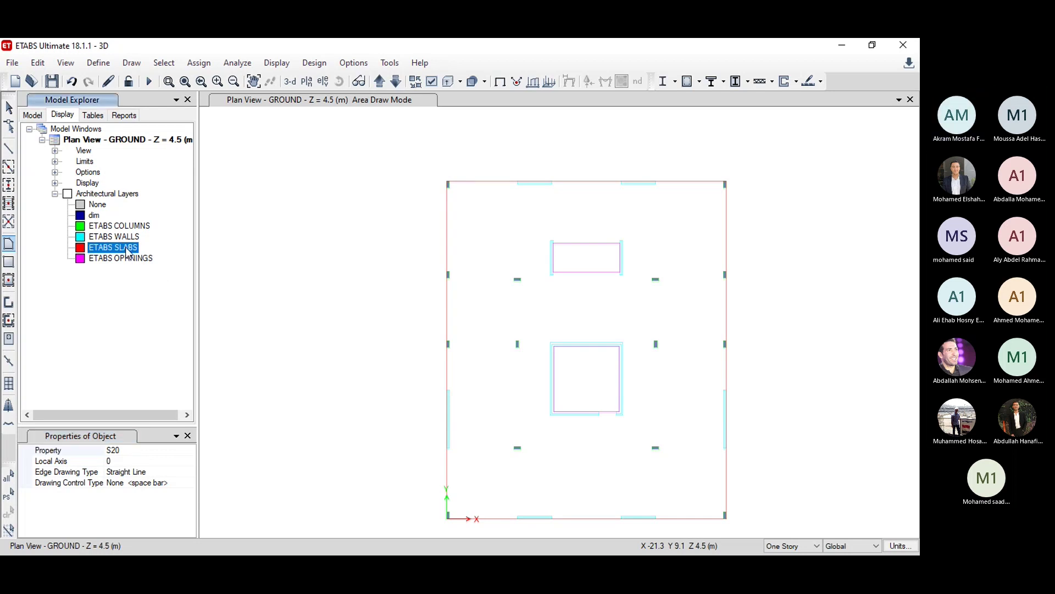
right_click(127, 250)
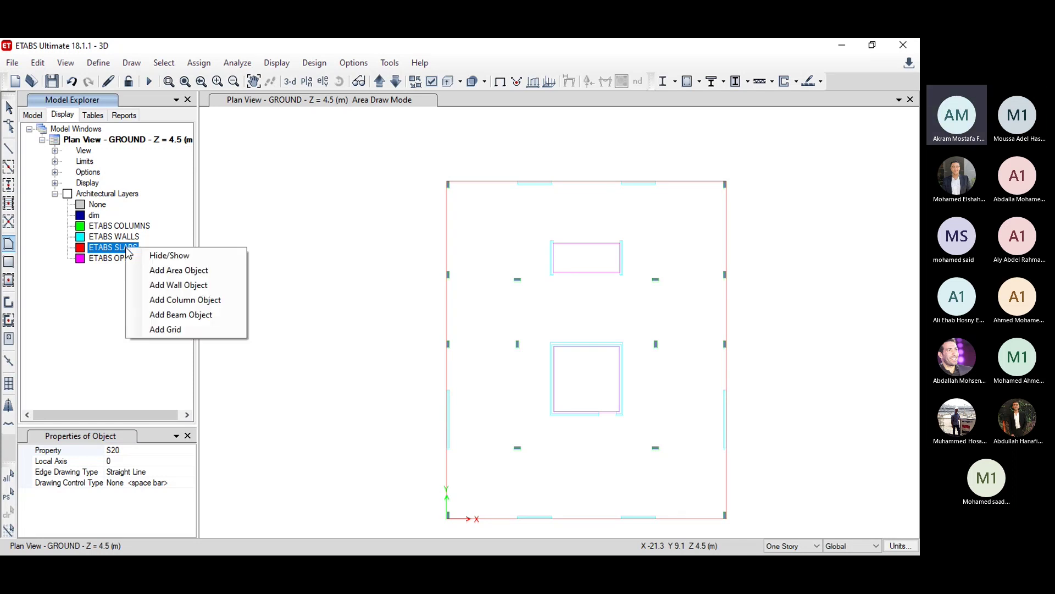
click(153, 271)
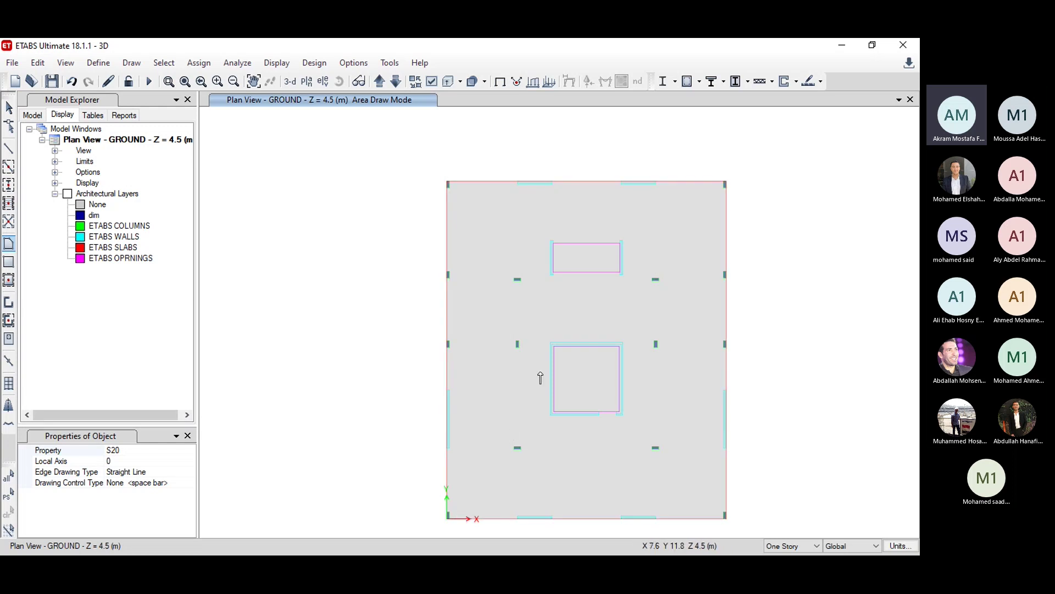
key(Escape)
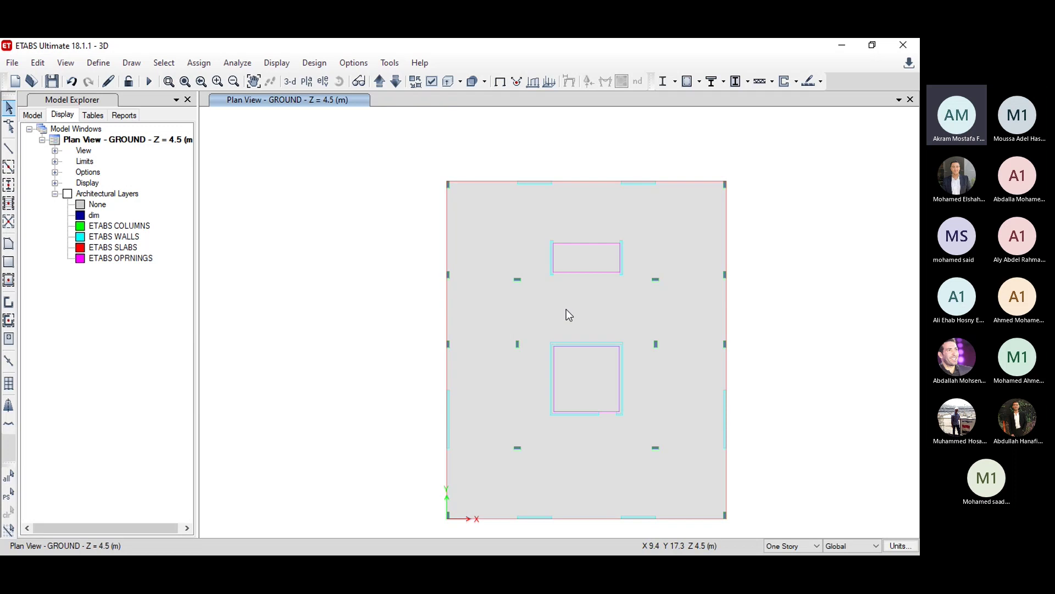
Step: Check the section property and other assignments of the new floor slab without changing them
click(568, 315)
right_click(567, 310)
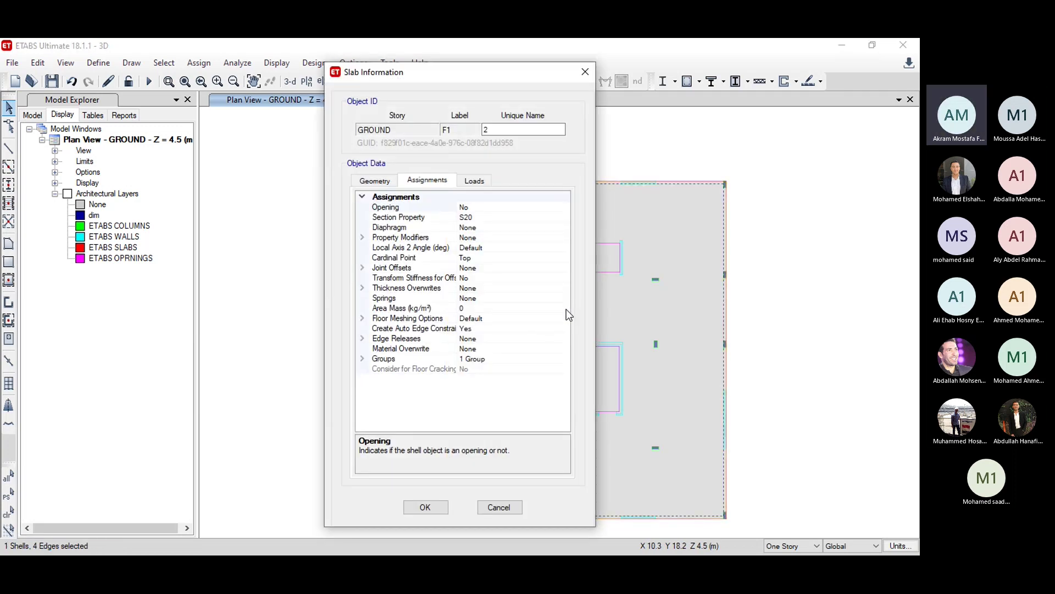
key(Escape)
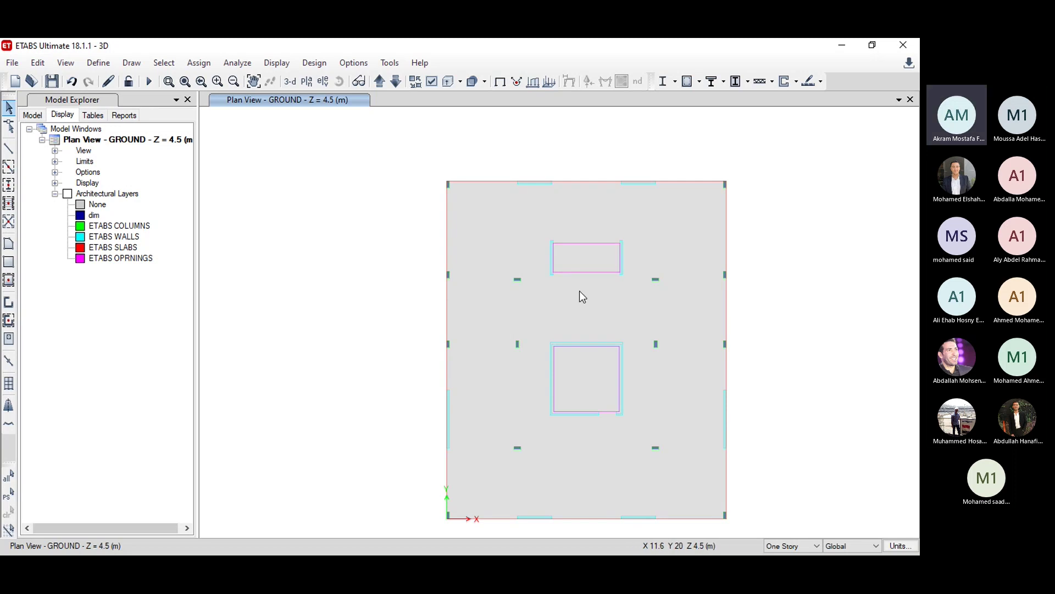
Step: Create the two floor openings as area objects with the Opening property from the ETABS OPRNINGS layer
click(9, 245)
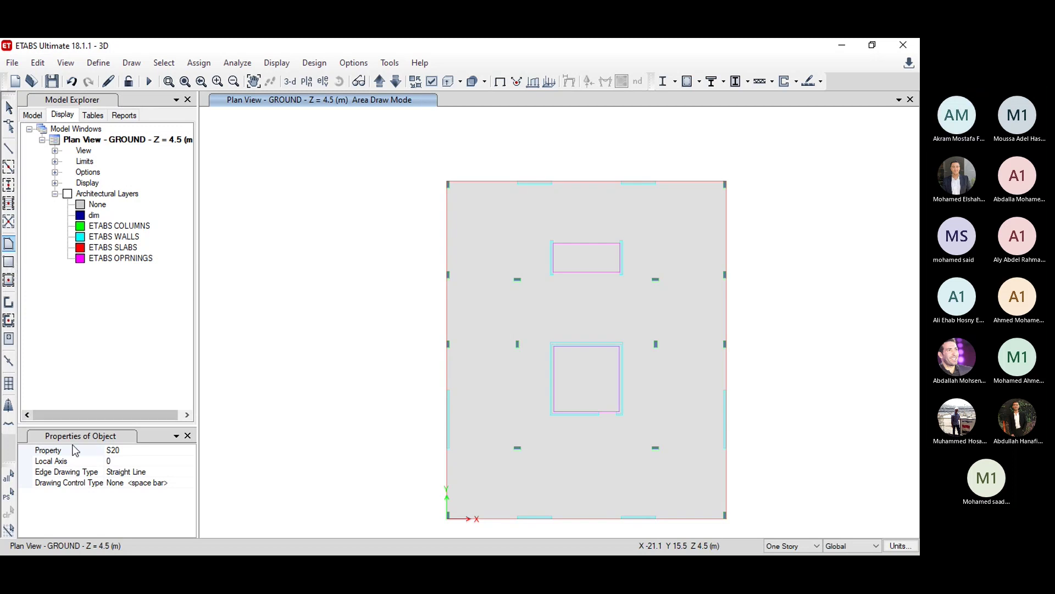
click(160, 451)
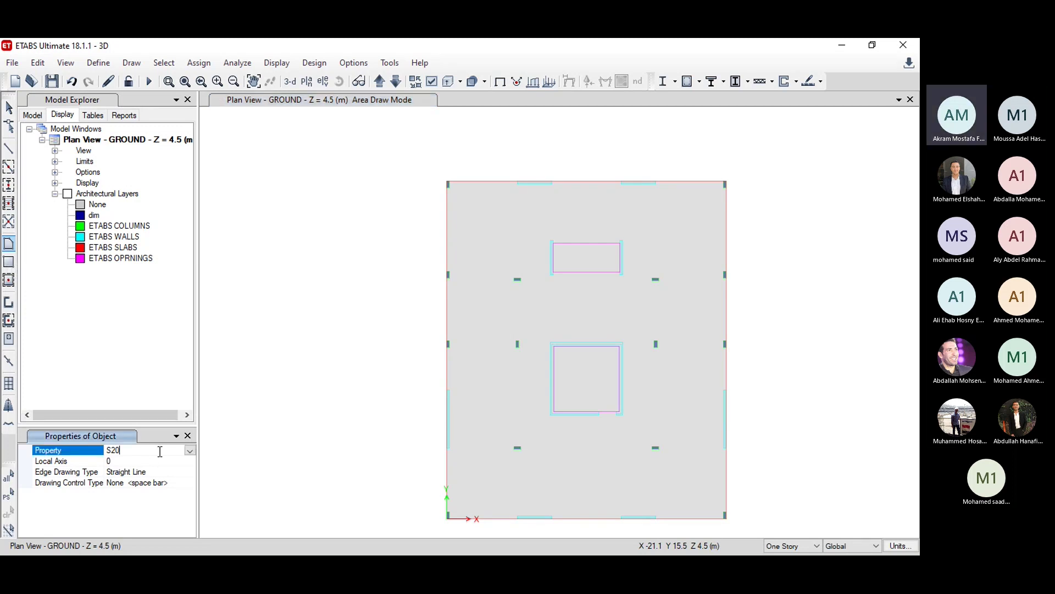
click(190, 451)
click(165, 471)
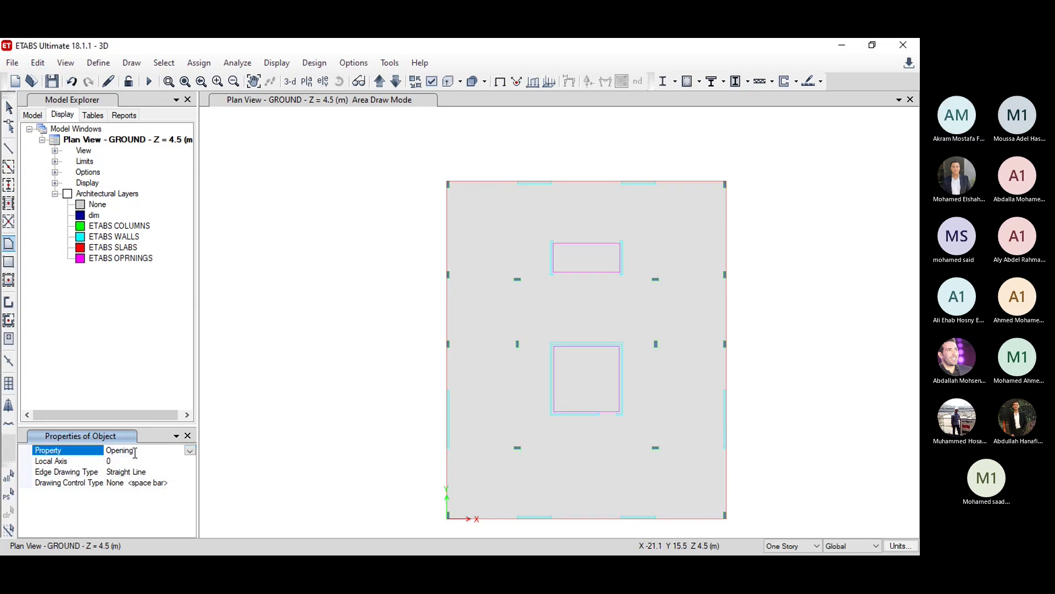
click(121, 258)
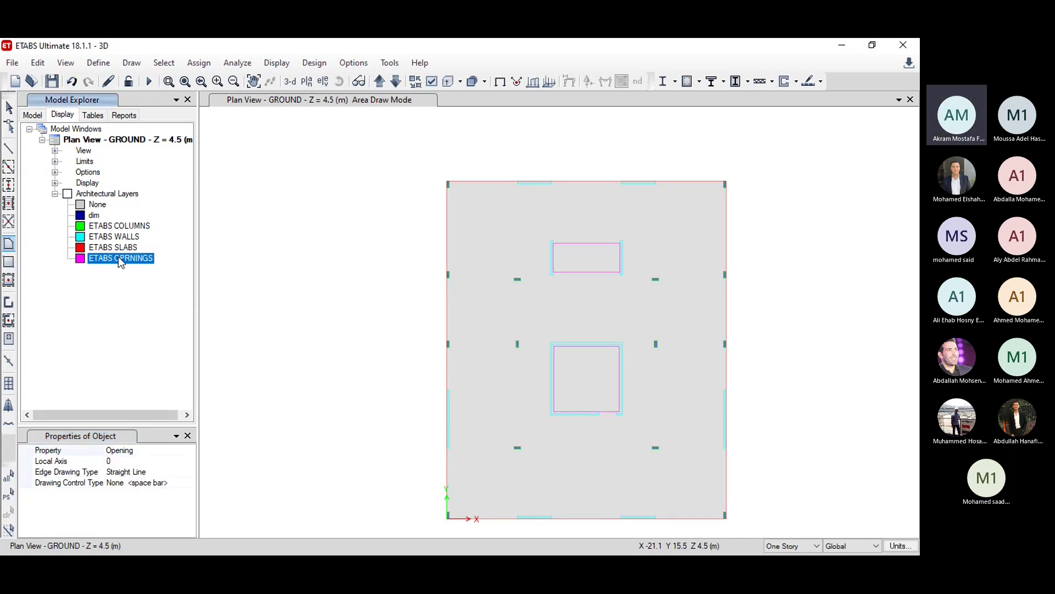
right_click(120, 262)
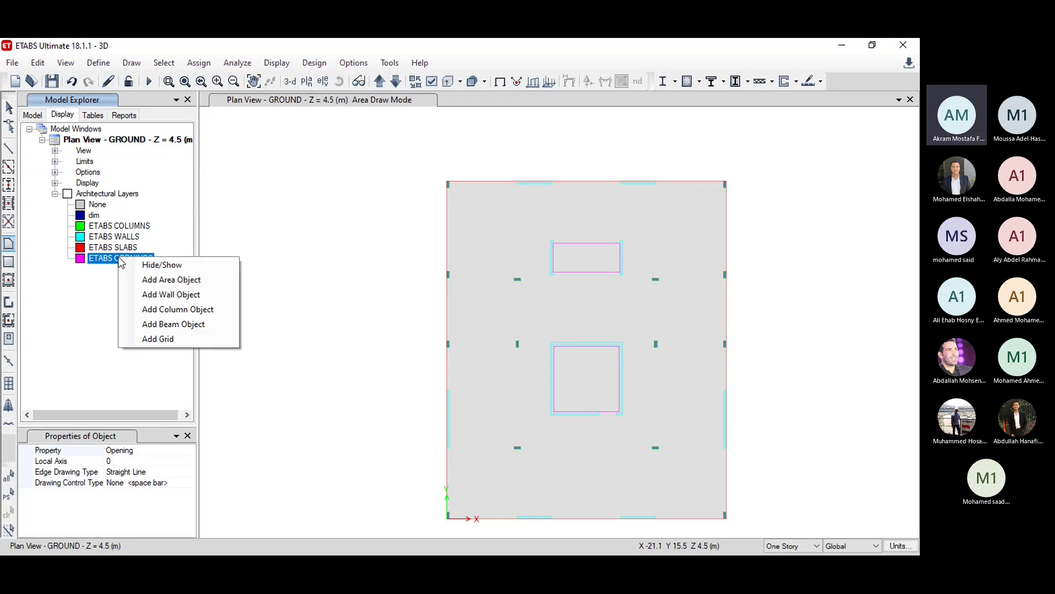
click(150, 280)
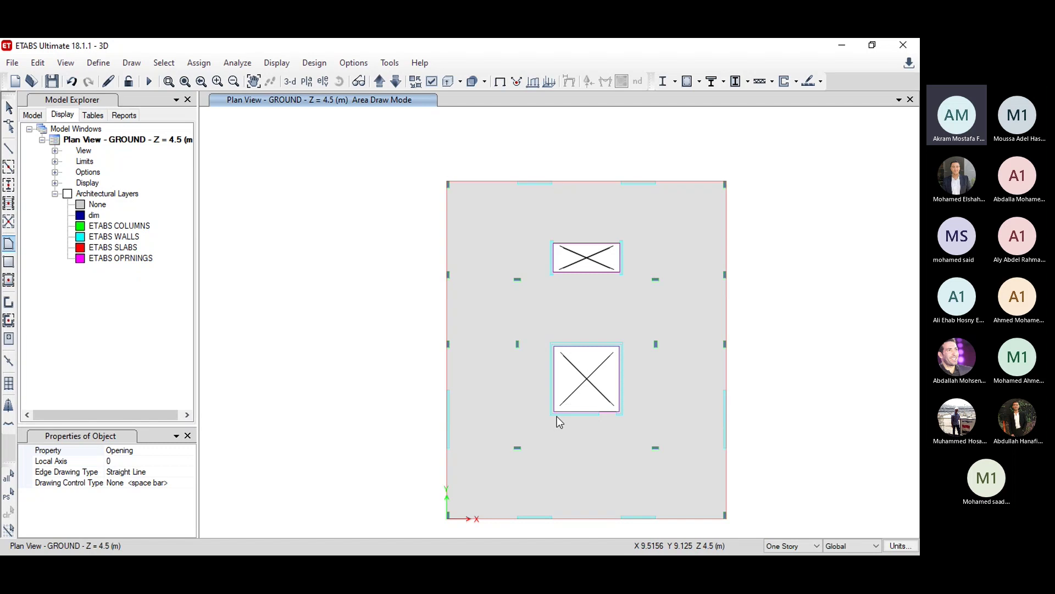
key(Escape)
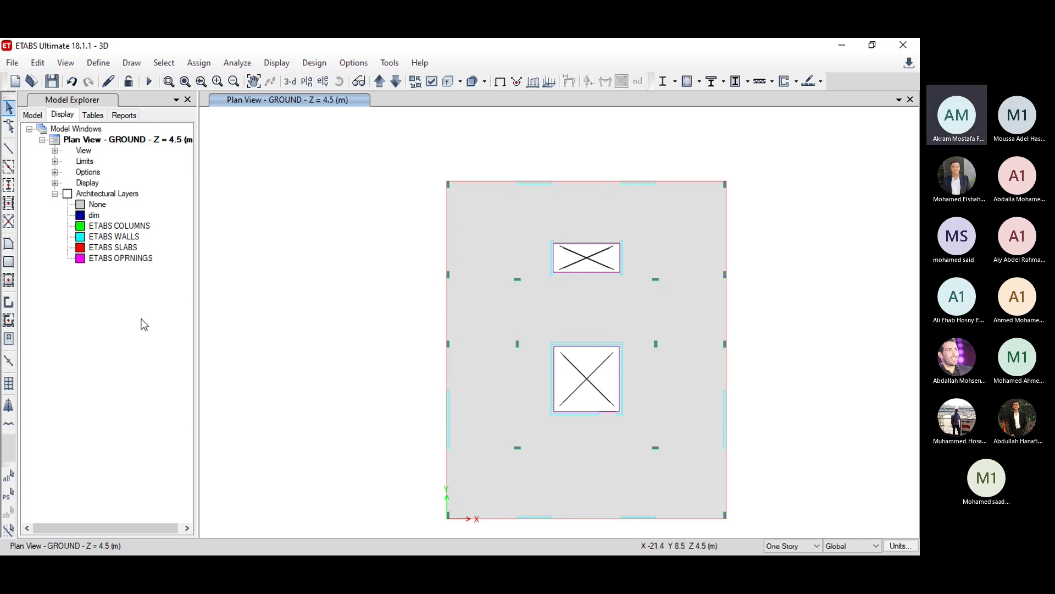
Step: Generate the wall objects on the GROUND story from the ETABS WALLS architectural layer
right_click(133, 237)
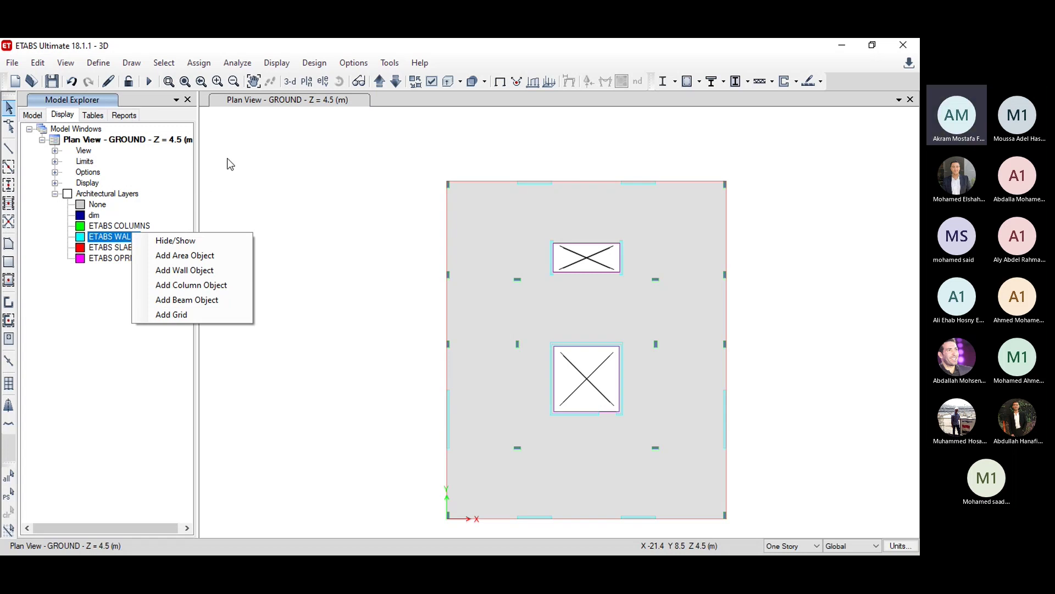
click(226, 177)
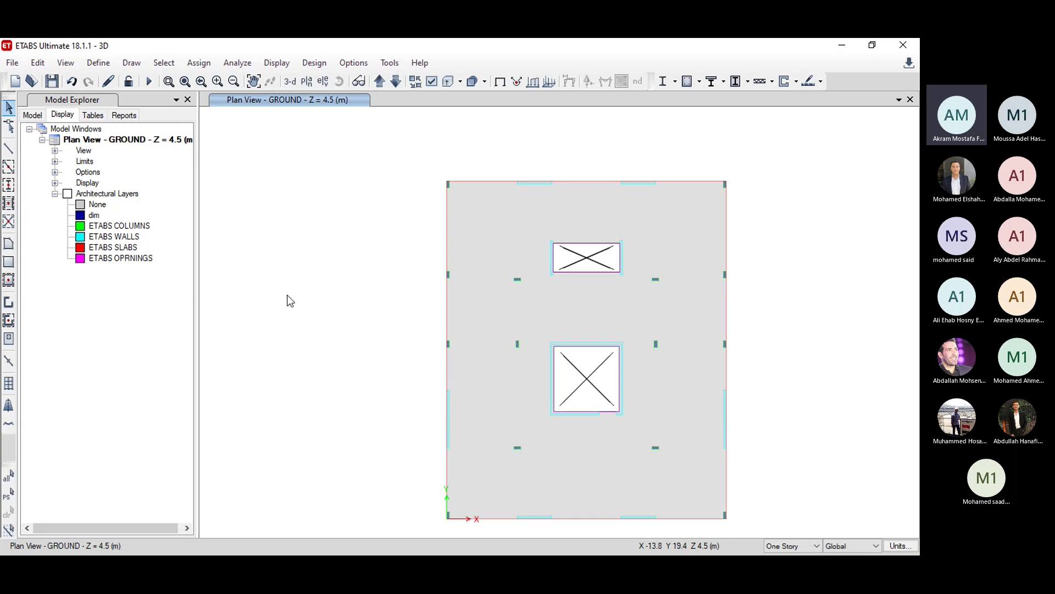
click(125, 237)
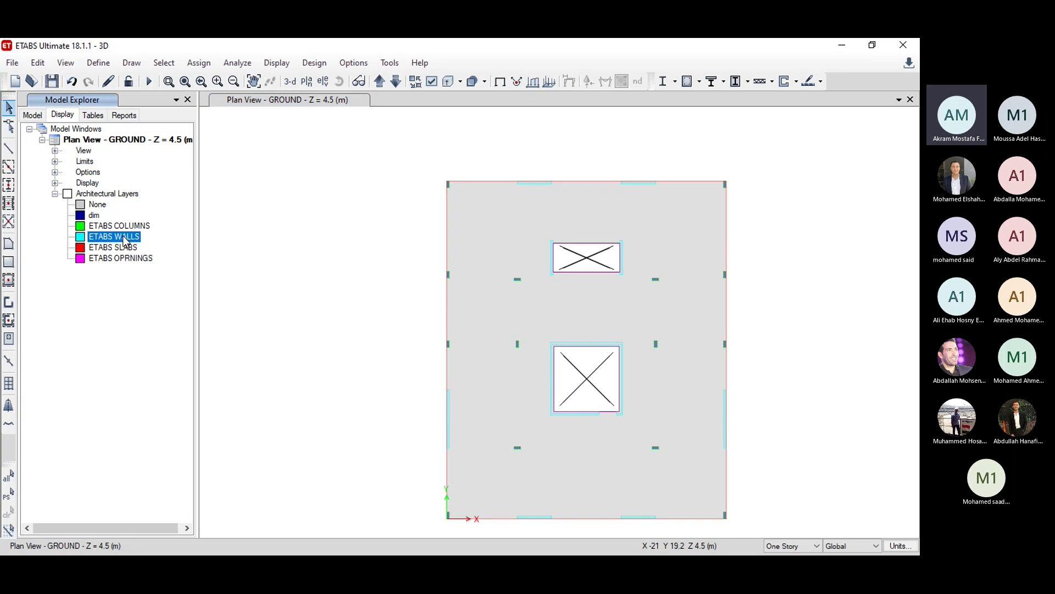
right_click(125, 242)
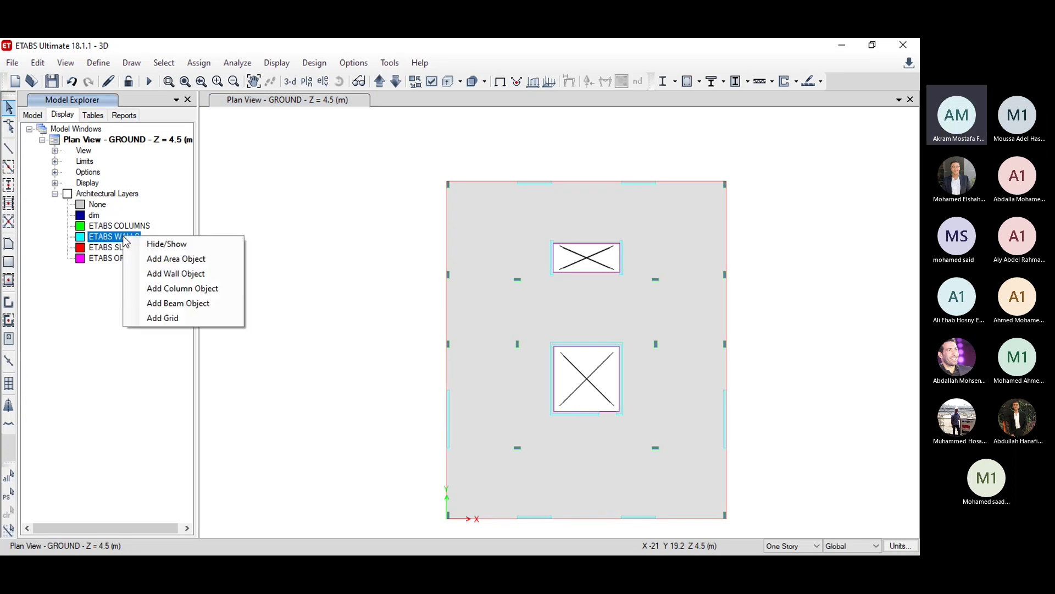
click(172, 277)
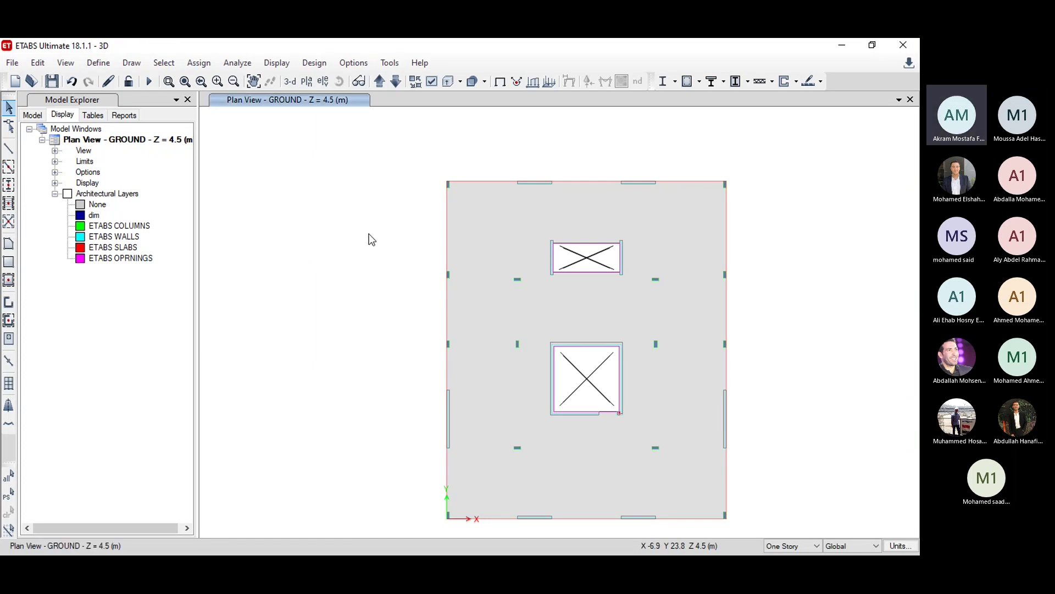
Step: Show the model in a 3-D view to inspect the generated slab, openings and walls
click(290, 81)
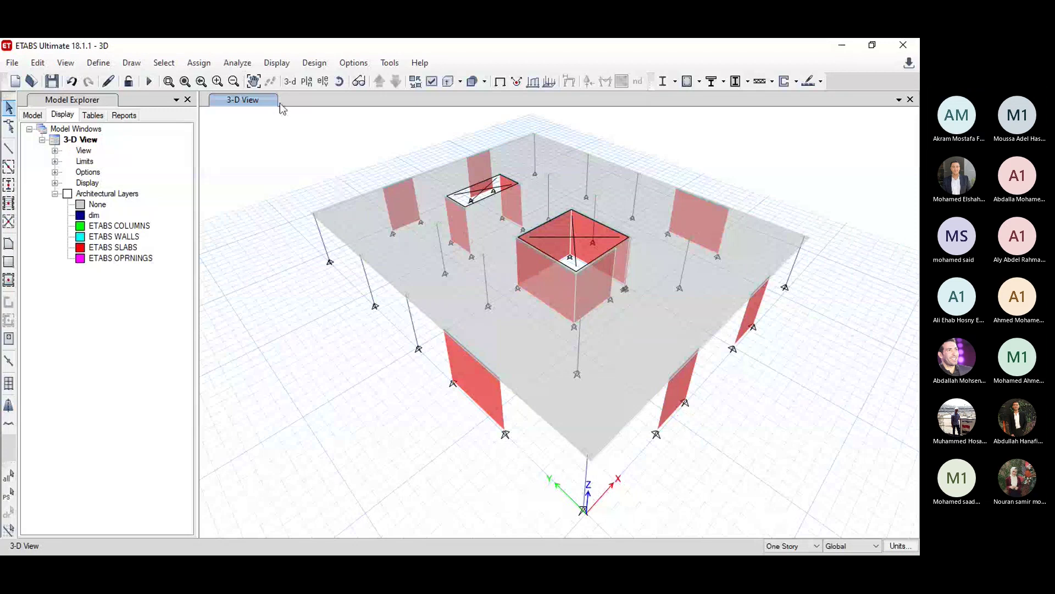
click(306, 81)
click(453, 448)
scroll(602, 456, up, 5)
scroll(519, 345, up, 2)
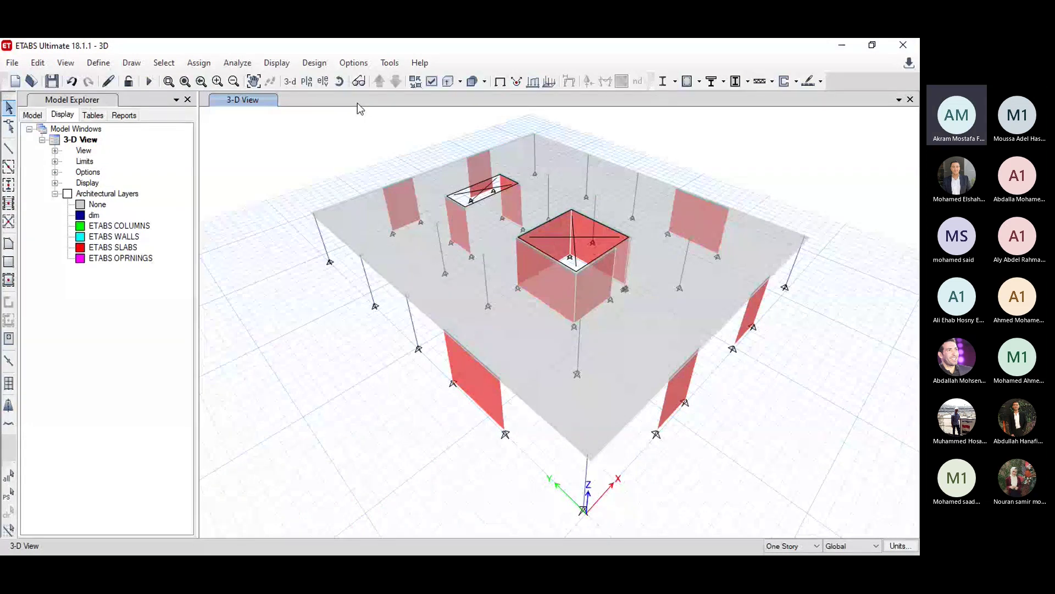
Step: Check which section property is assigned to two of the perimeter walls
click(486, 391)
right_click(486, 388)
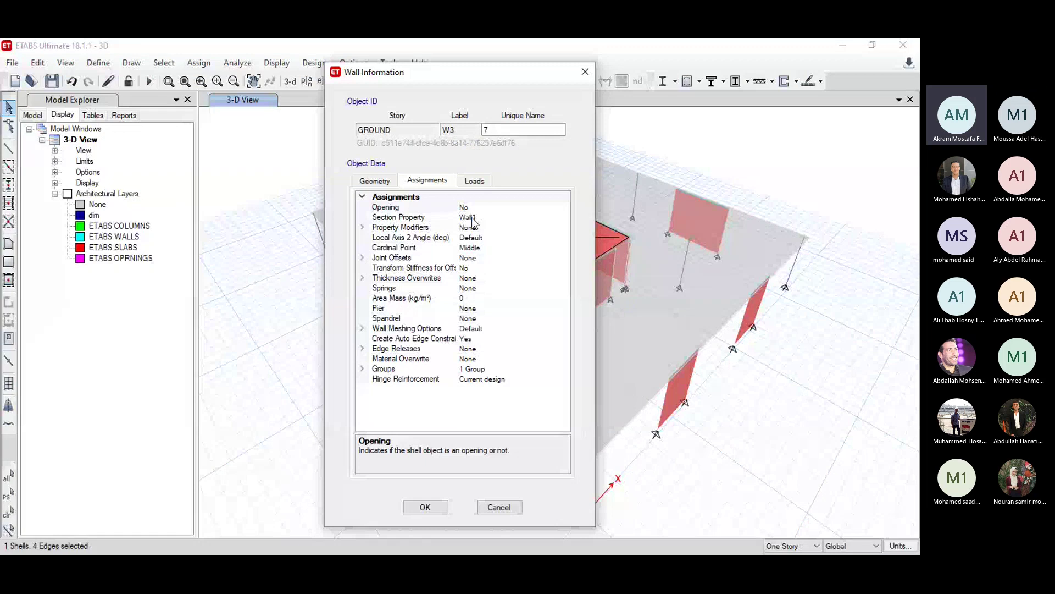
right_click(677, 387)
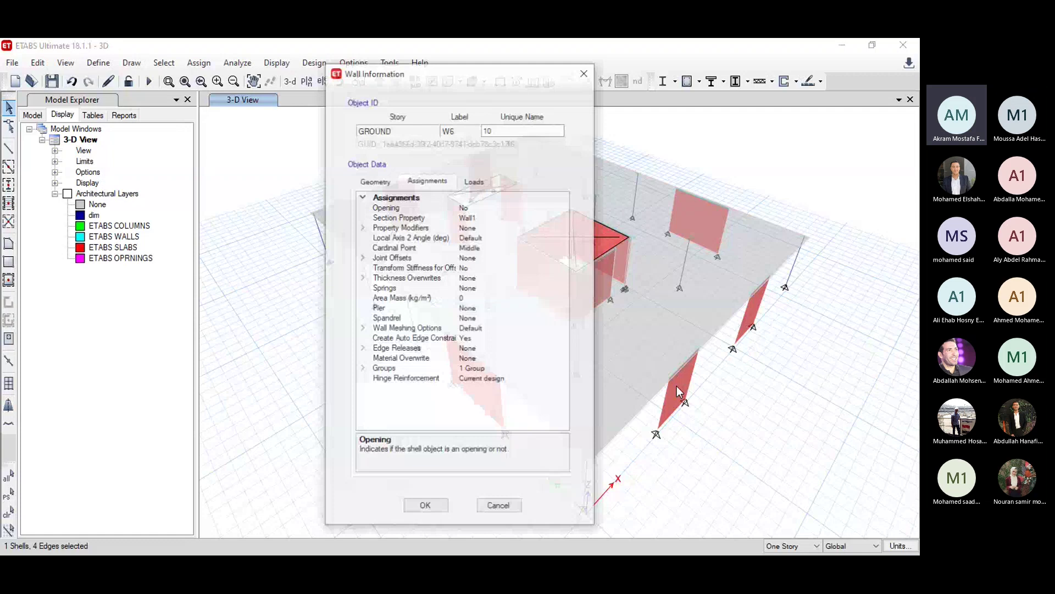
key(Escape)
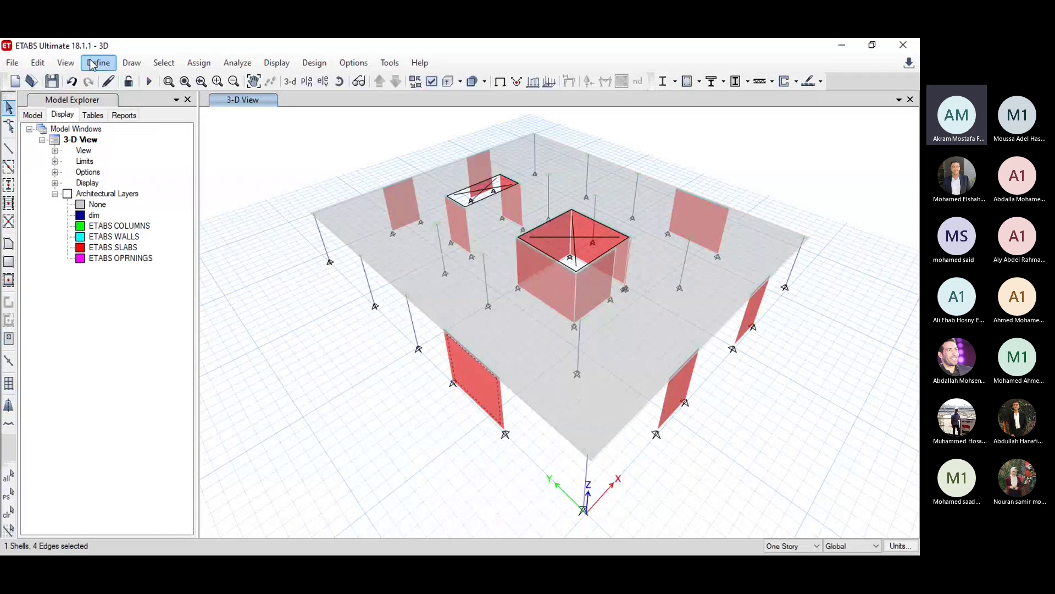
Step: Check the material and thickness of the Wall1 and Wall6 wall section properties without changing them
click(92, 65)
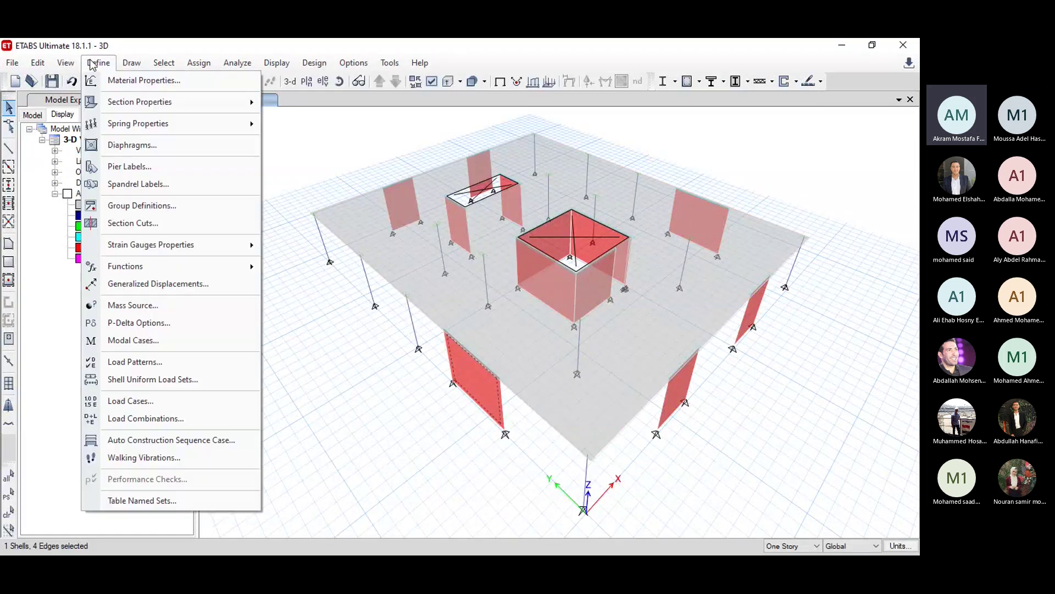
click(111, 105)
click(341, 206)
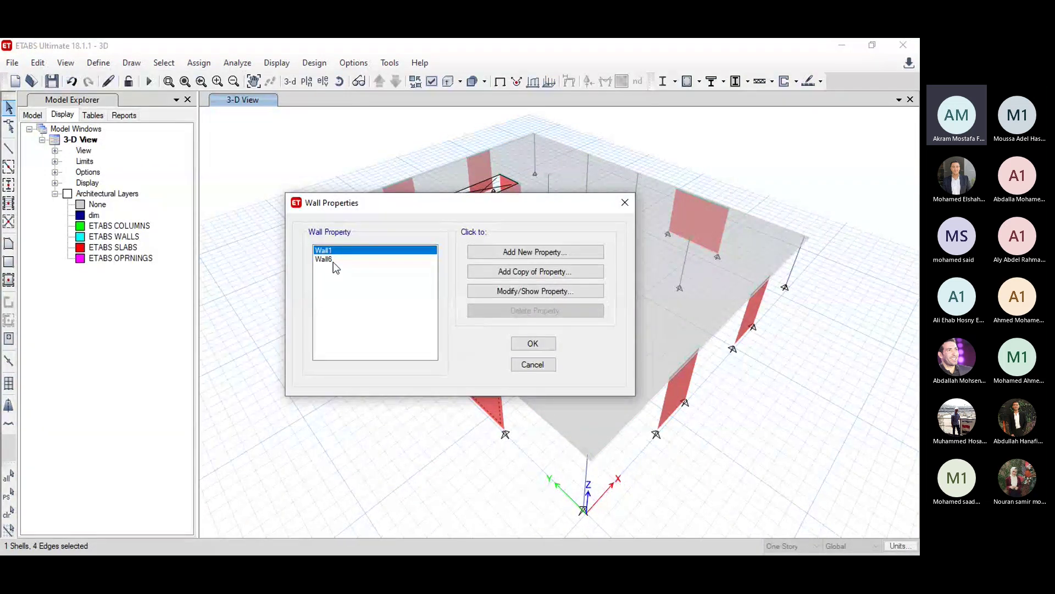
click(501, 296)
click(494, 421)
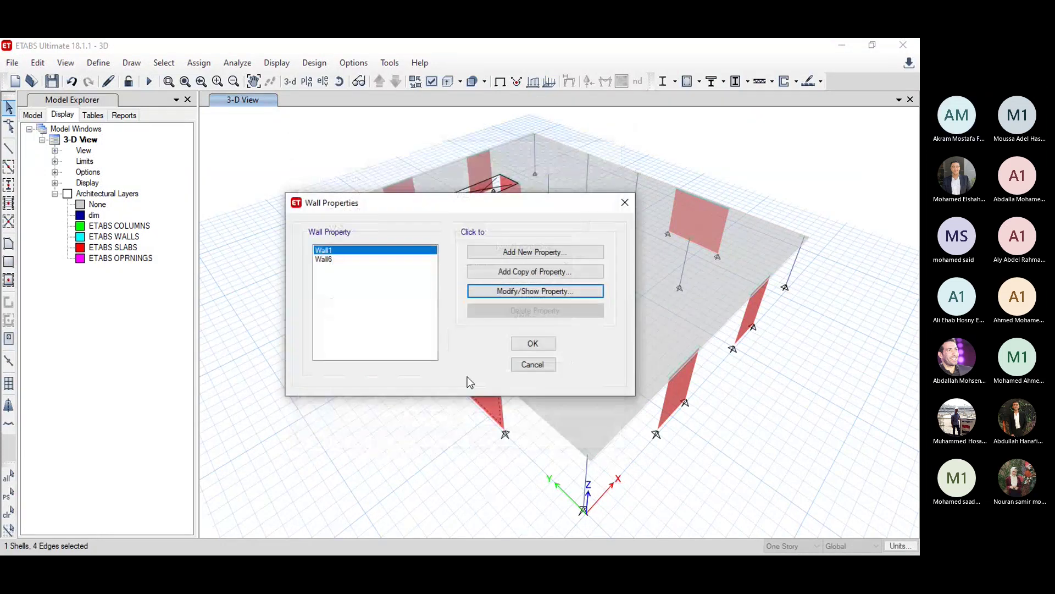
click(324, 258)
click(475, 288)
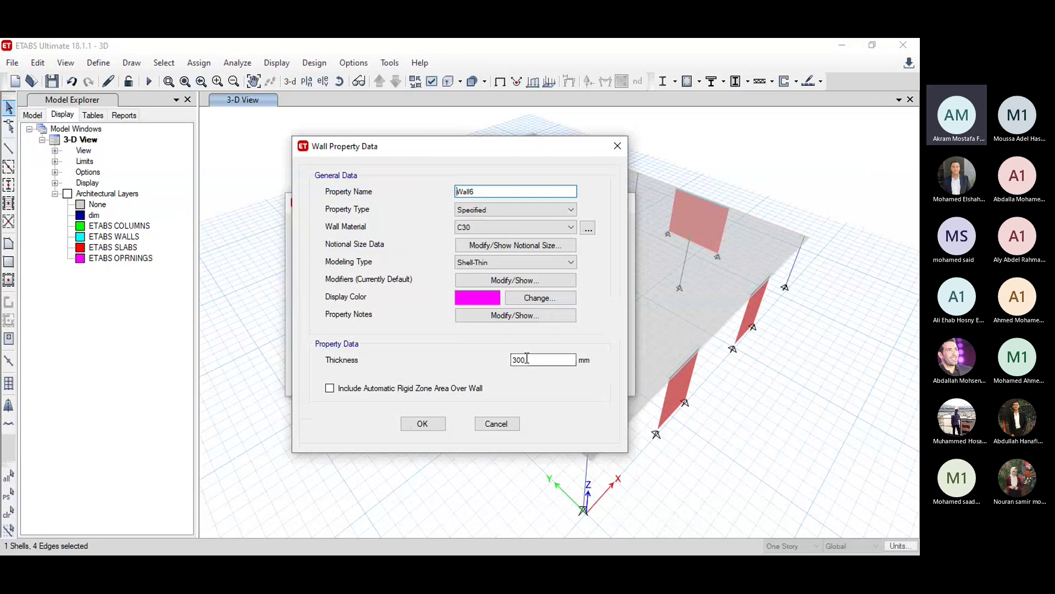
click(497, 423)
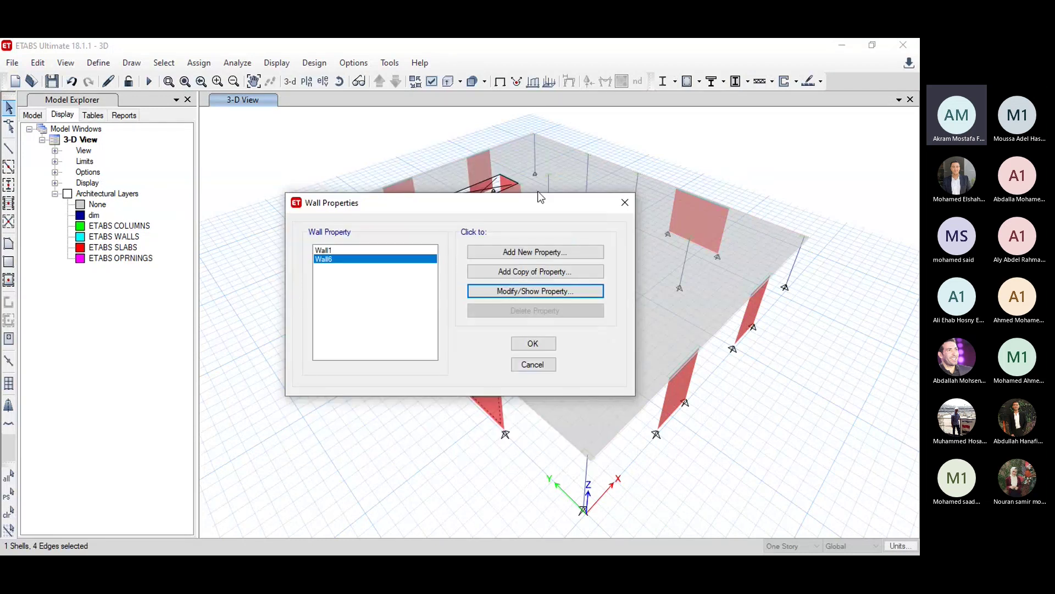
Step: Rename the Wall1 wall section property as W25
drag(537, 210, 397, 338)
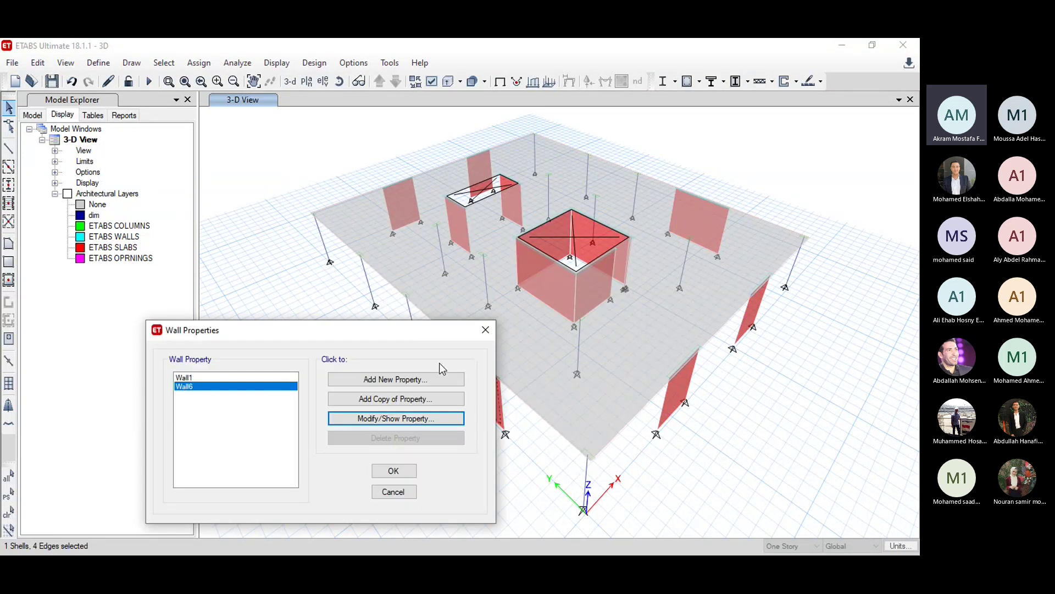
click(217, 378)
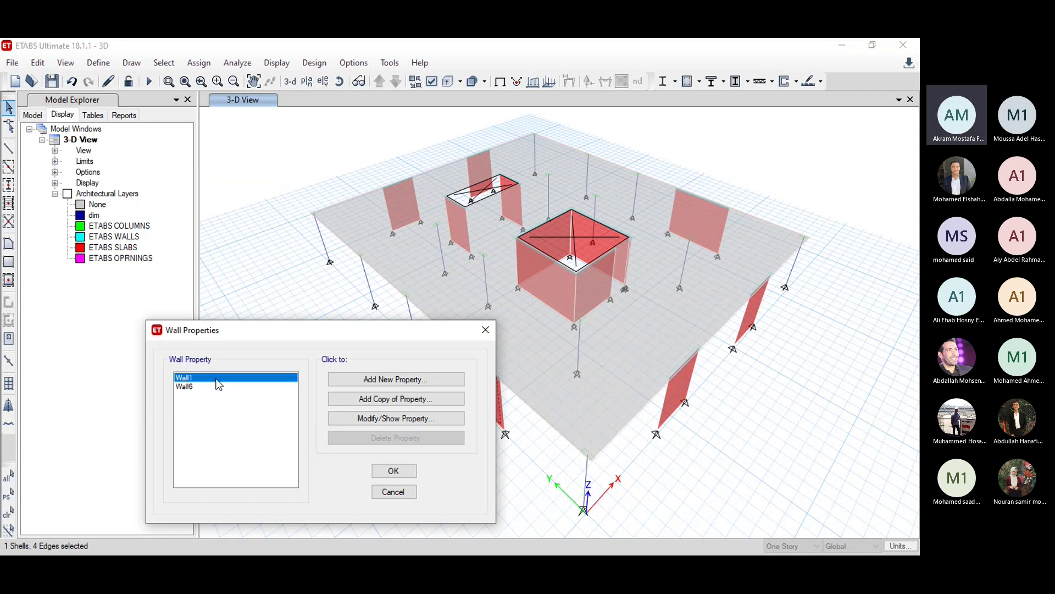
click(370, 419)
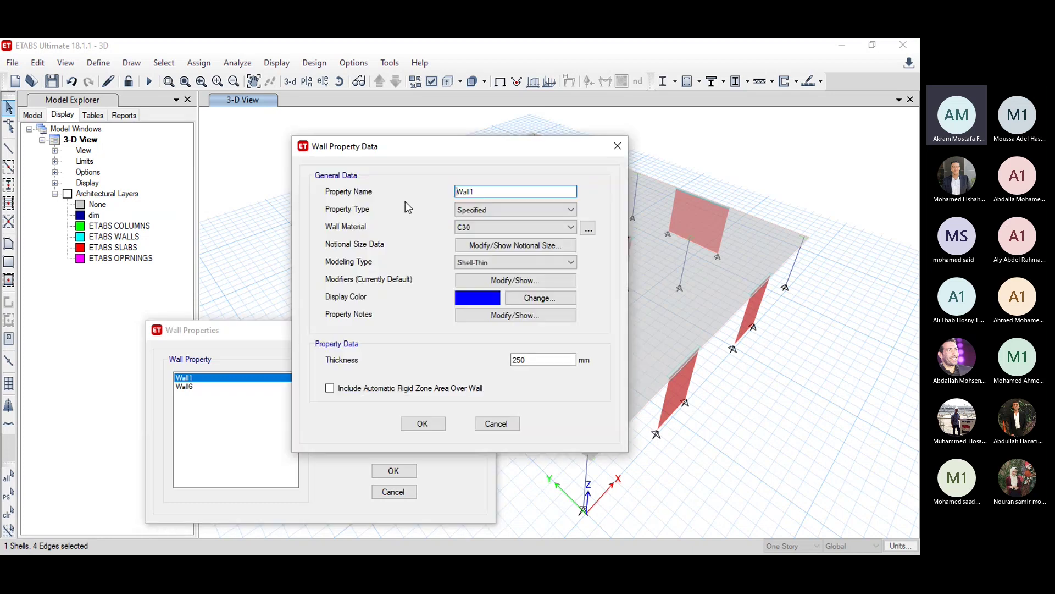
double_click(484, 191)
text(W25)
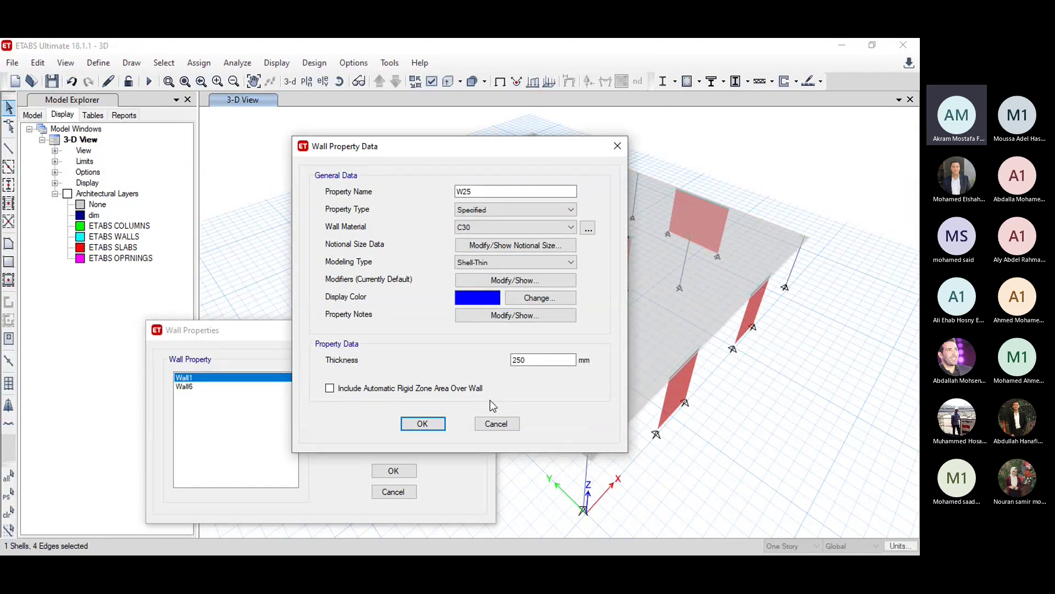
click(424, 425)
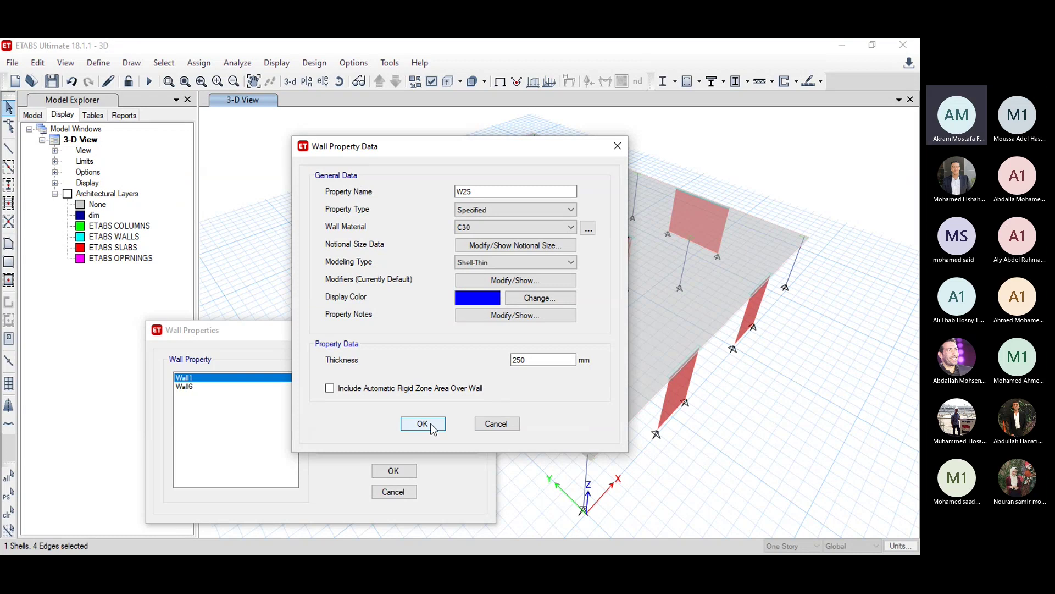
Step: Rename the Wall6 wall section property as W30 and accept the wall property changes
click(202, 386)
click(395, 418)
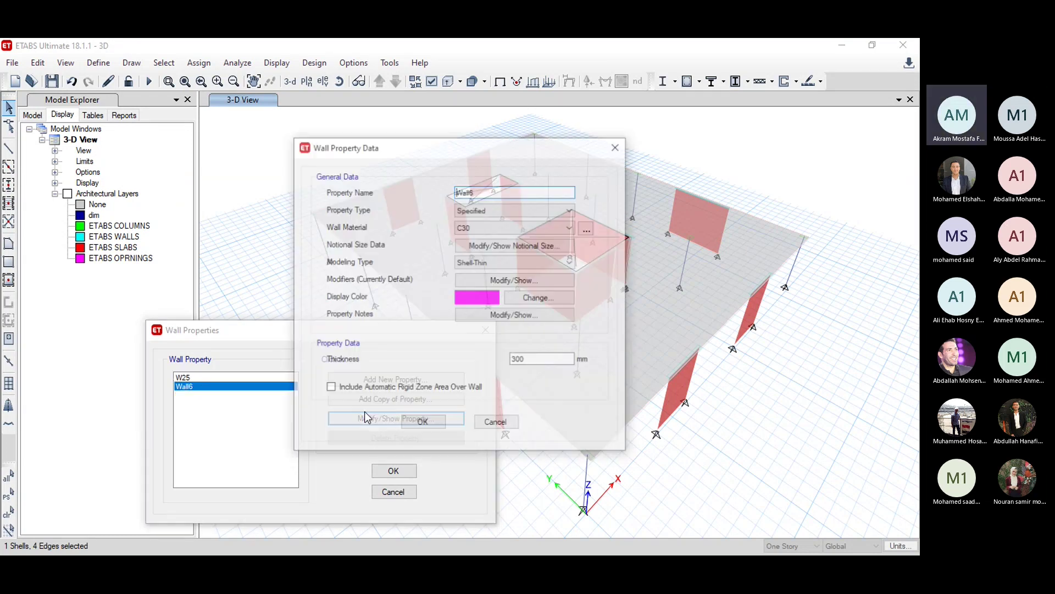
double_click(493, 188)
text(W)
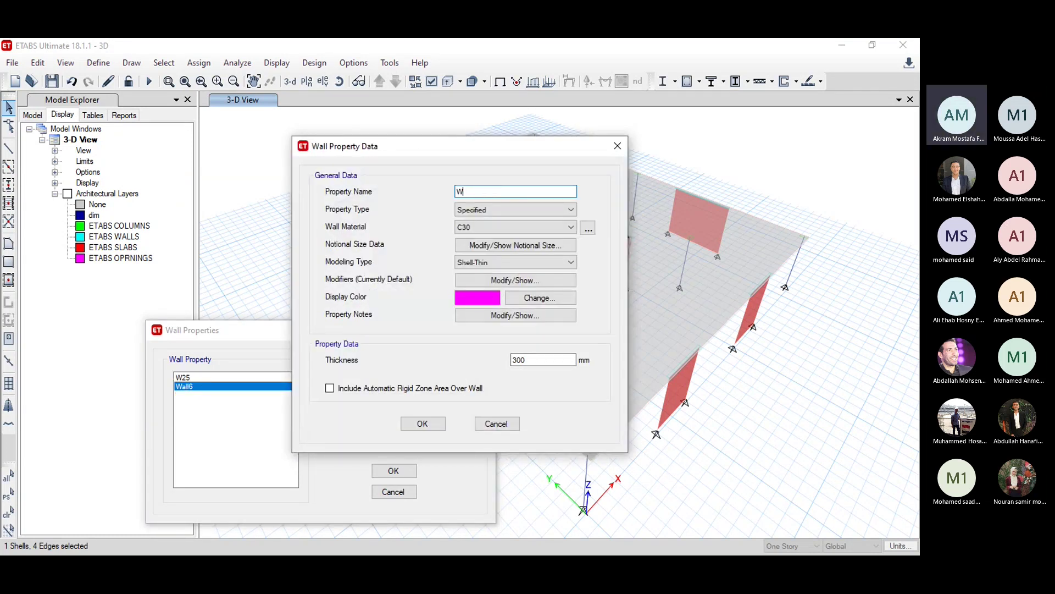
text(30)
click(427, 427)
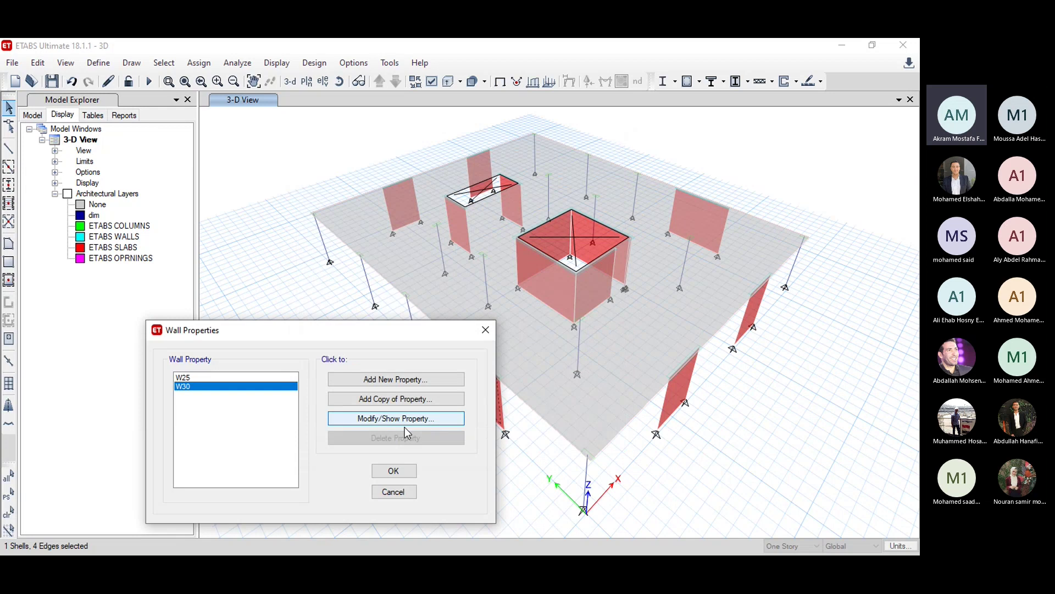
click(394, 471)
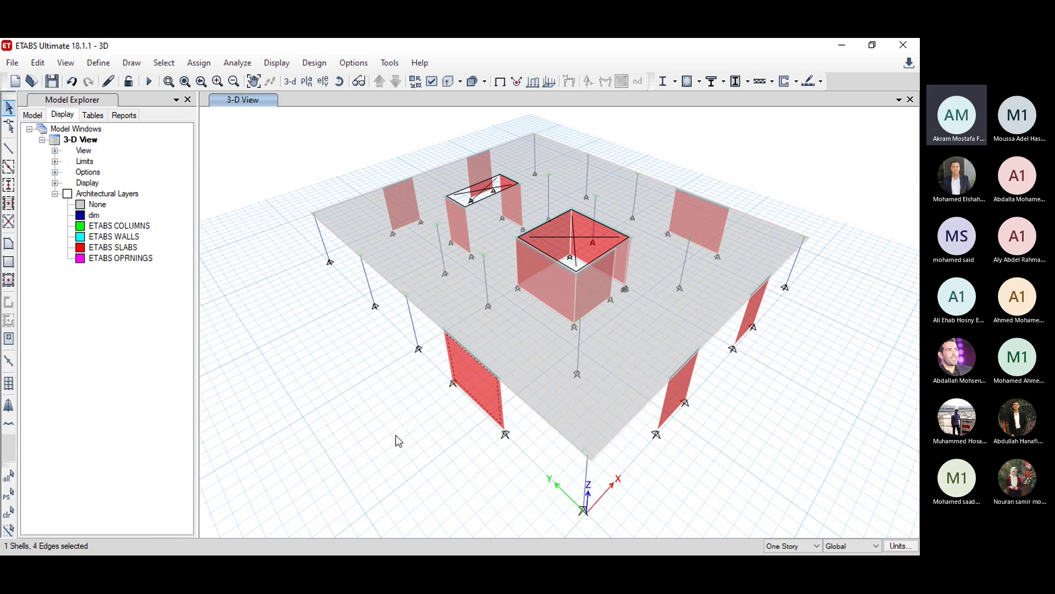
Step: Clear the selection, select all walls with the W30 property, and show only those walls
key(ctrl+q)
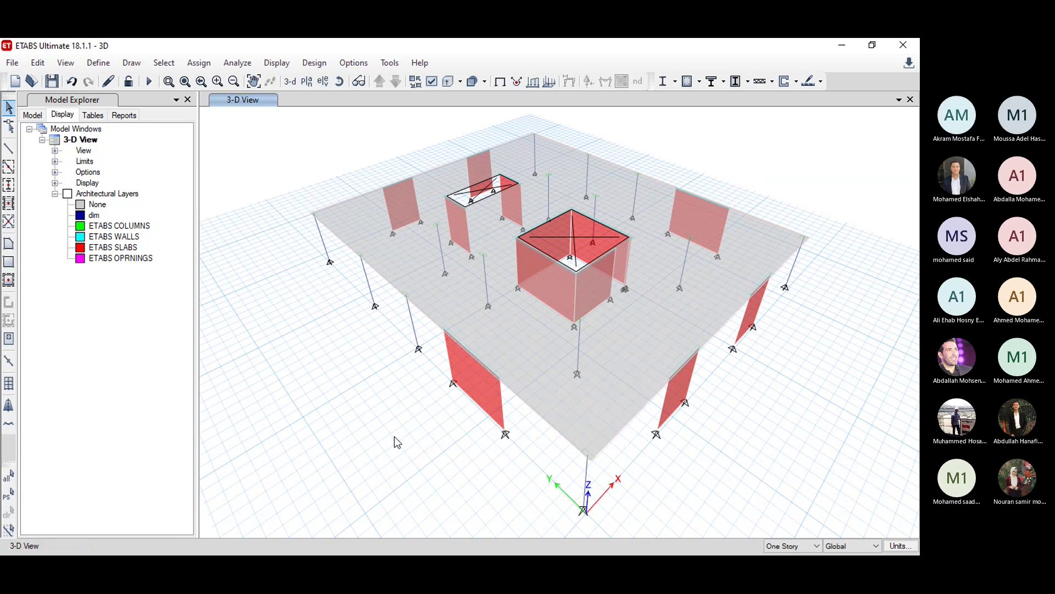
click(163, 62)
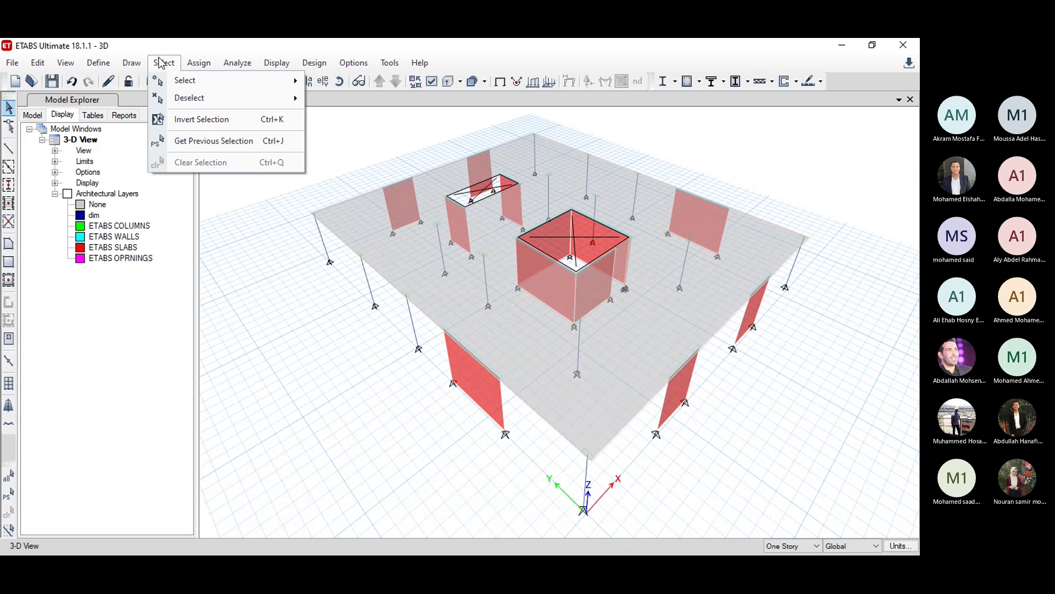
mouse_move(184, 81)
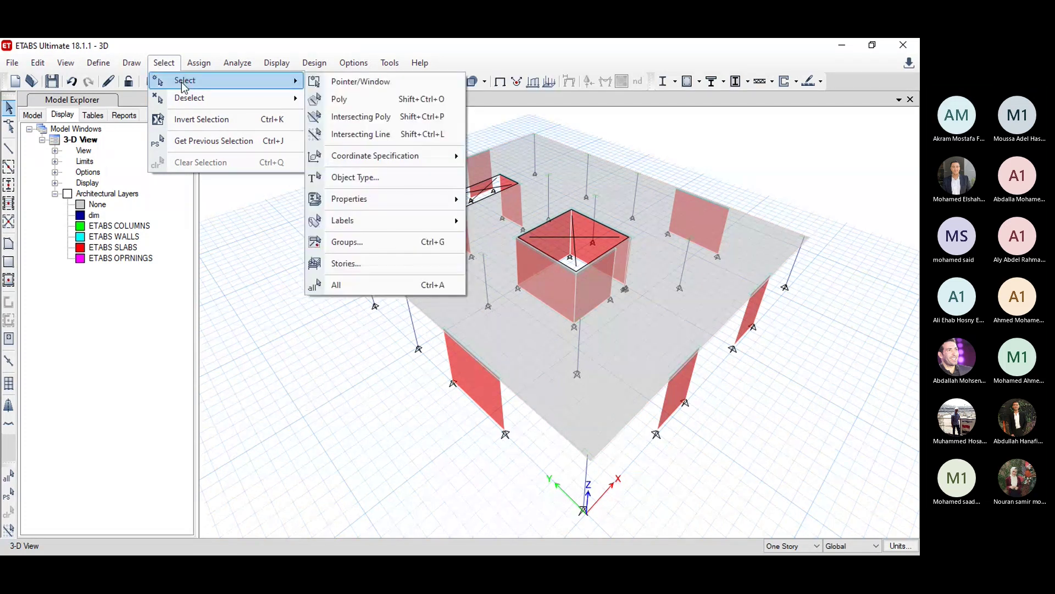
mouse_move(422, 210)
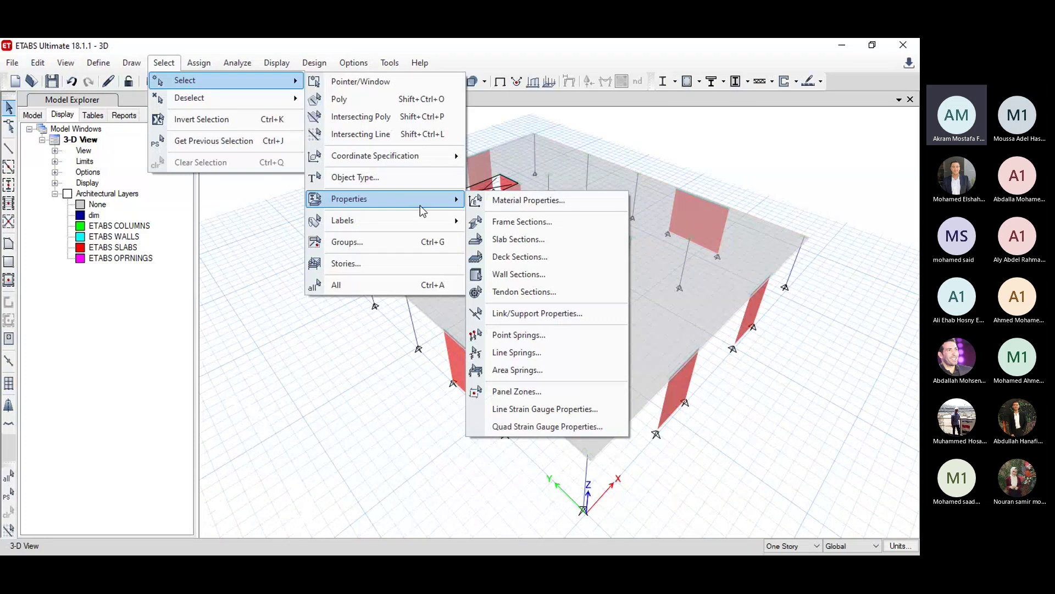
click(506, 275)
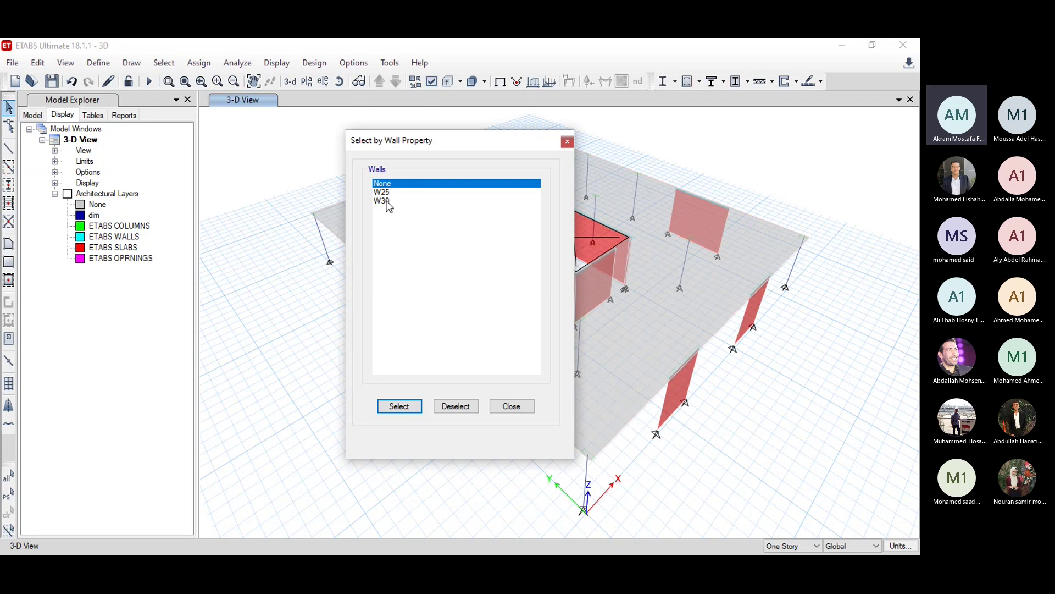
double_click(389, 201)
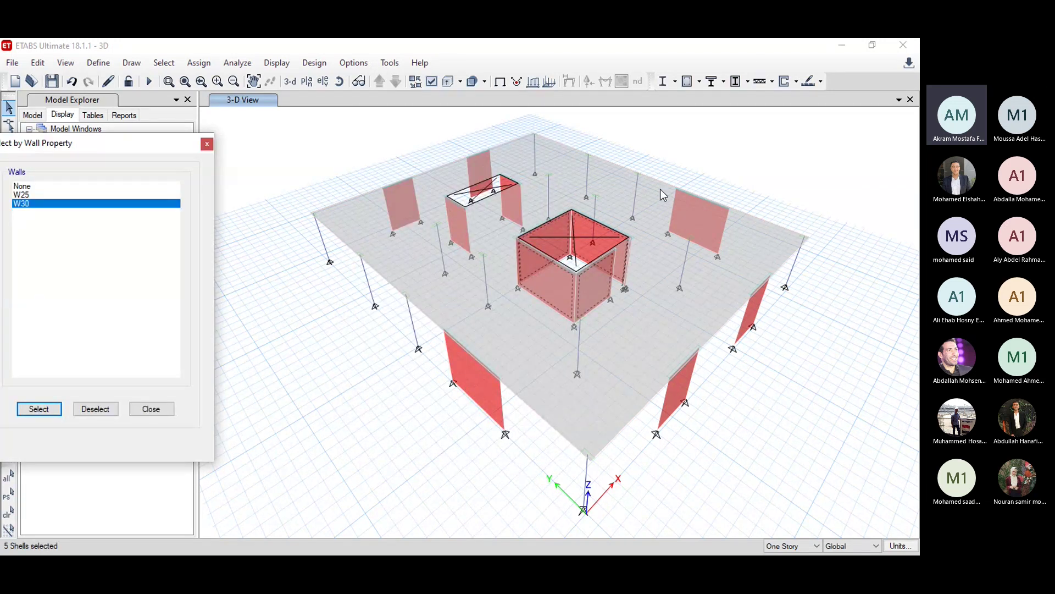
right_click(768, 144)
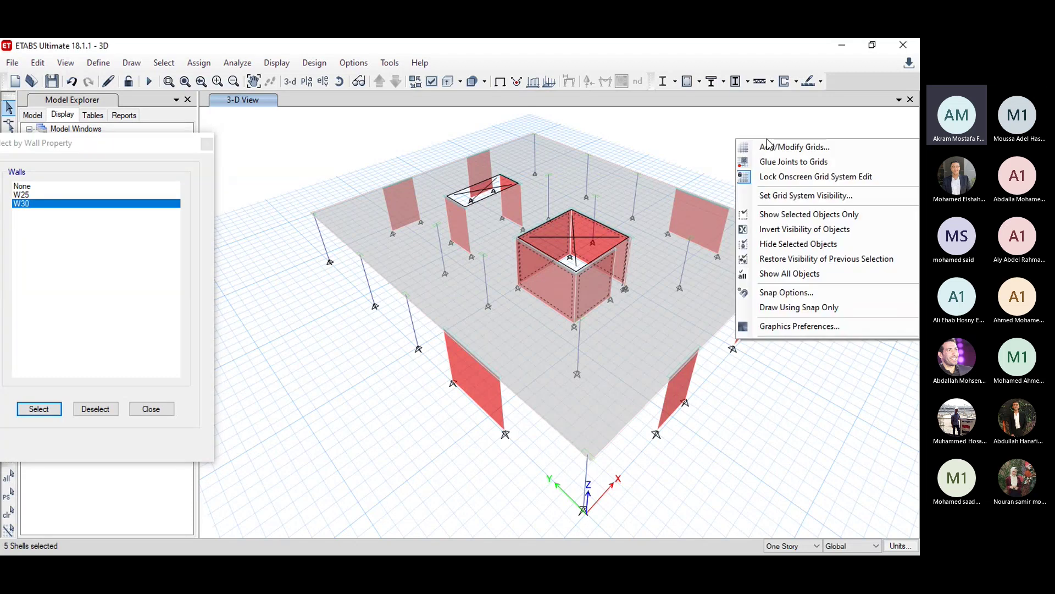
click(794, 214)
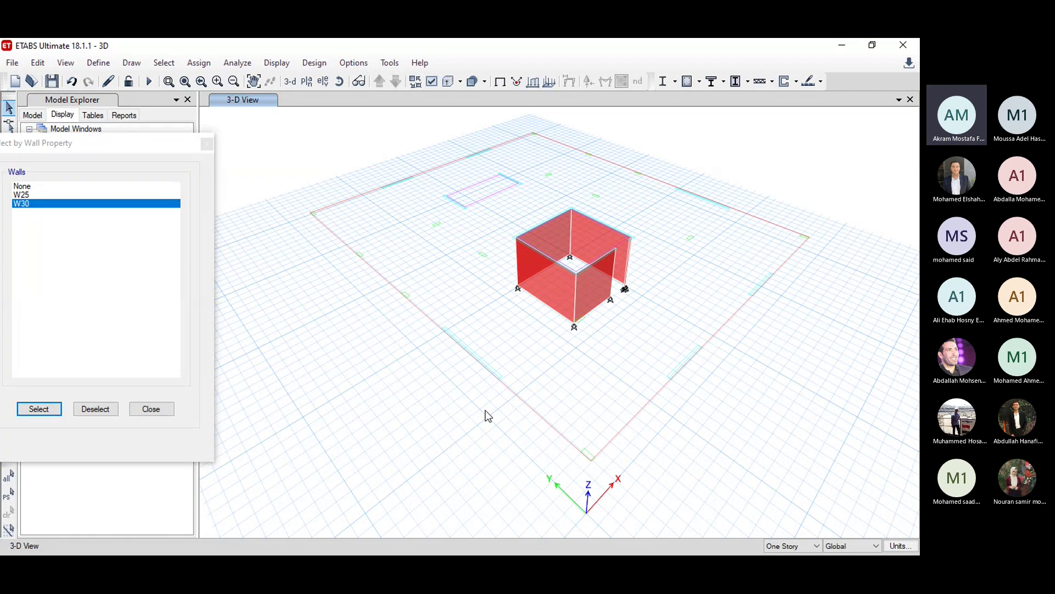
Step: Switch to the AutoCAD plan and measure the thickness of the upper wall around the large core opening
key(super+d)
click(447, 541)
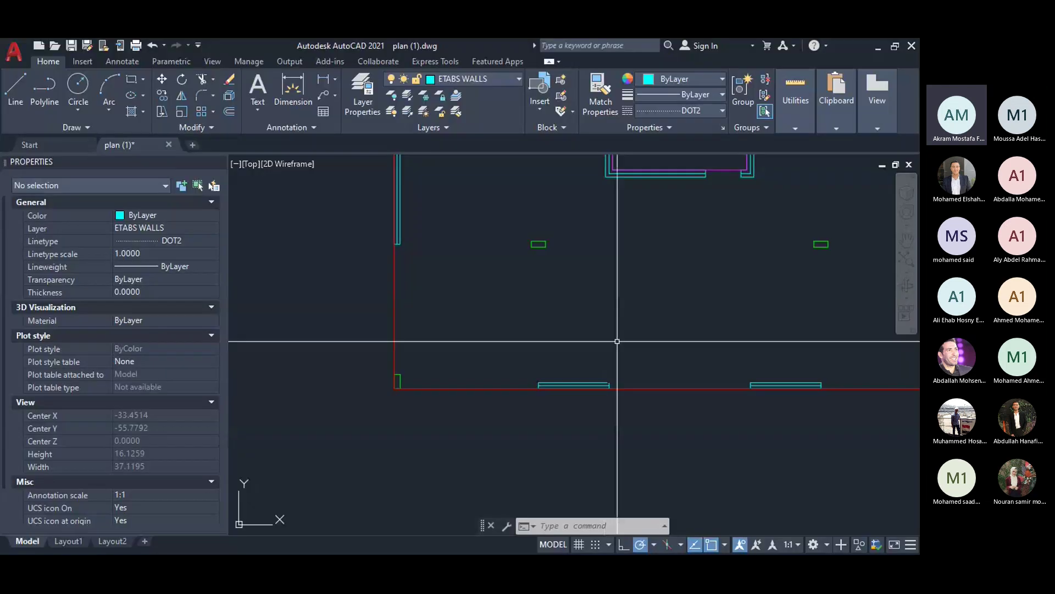
scroll(621, 289, up, 2)
scroll(620, 289, up, 2)
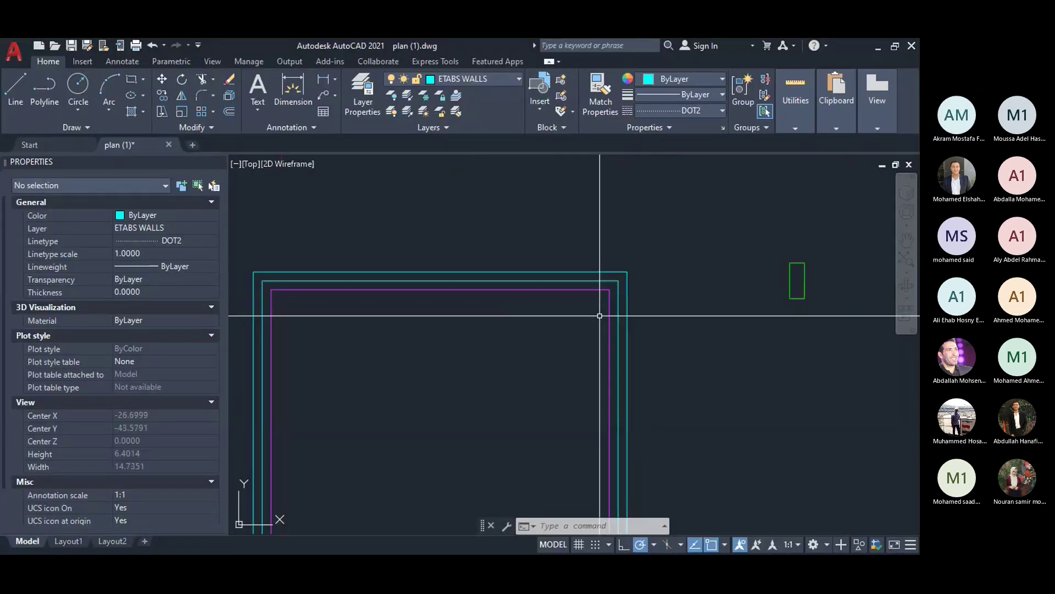
text(di)
key(Return)
click(605, 290)
click(604, 272)
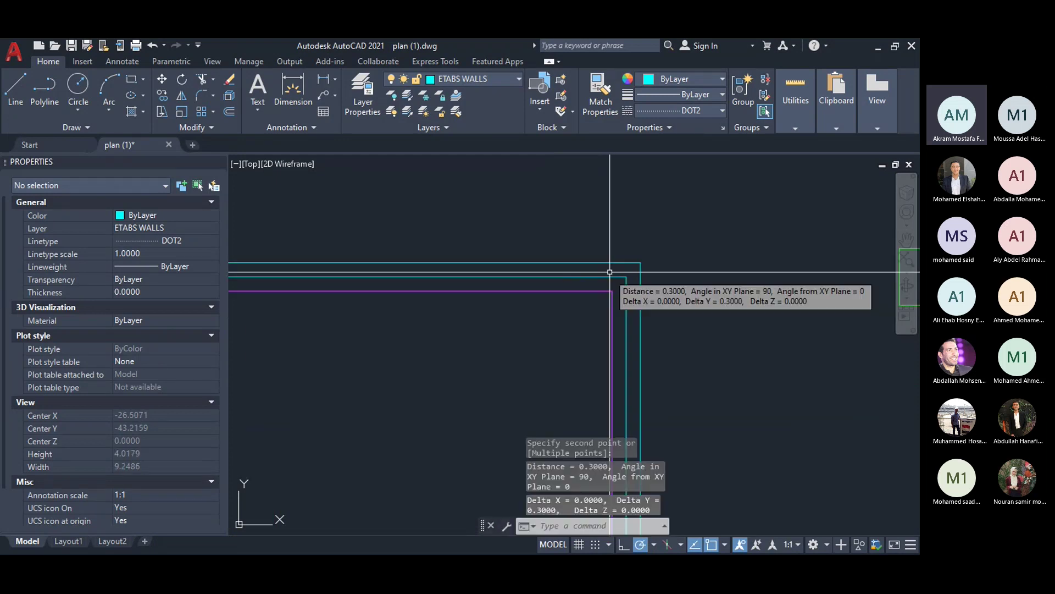
key(Escape)
Step: Measure the thickness of the wall beside the smaller opening at its upper end
scroll(588, 298, down, 6)
scroll(588, 298, up, 10)
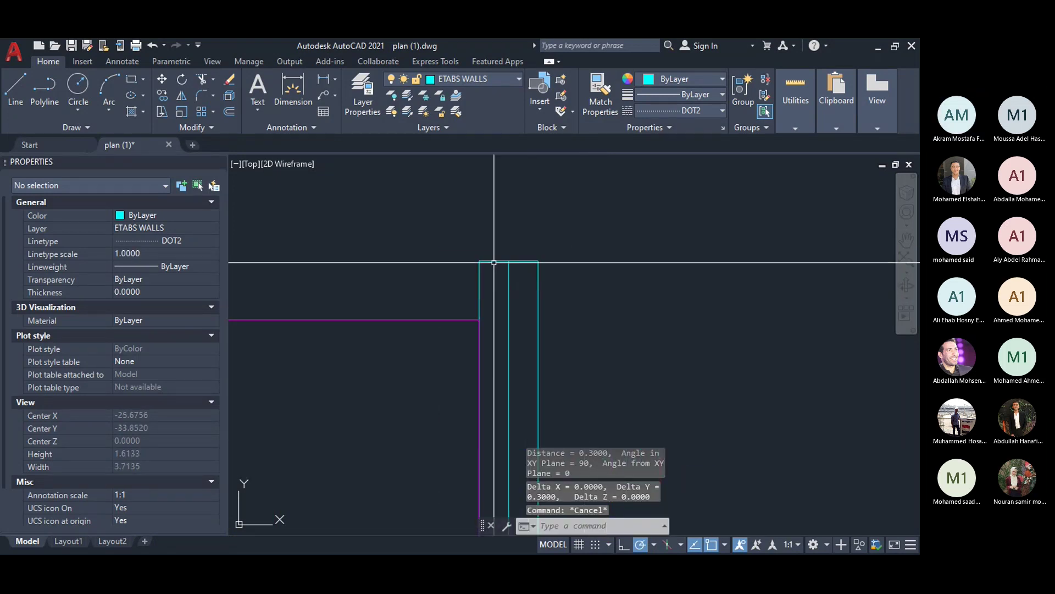
key(Return)
click(480, 260)
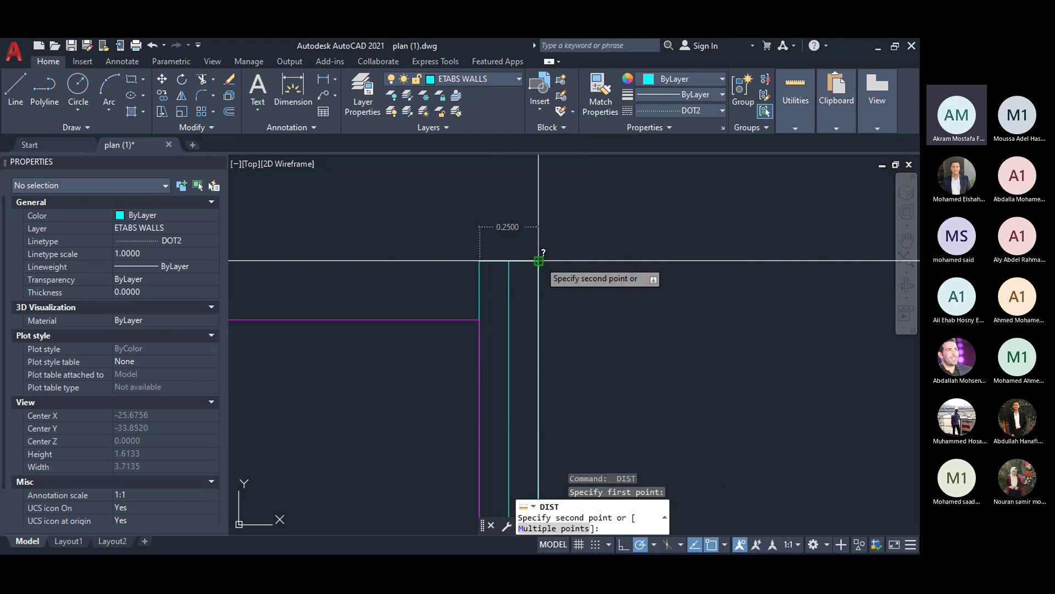
click(538, 261)
key(Escape)
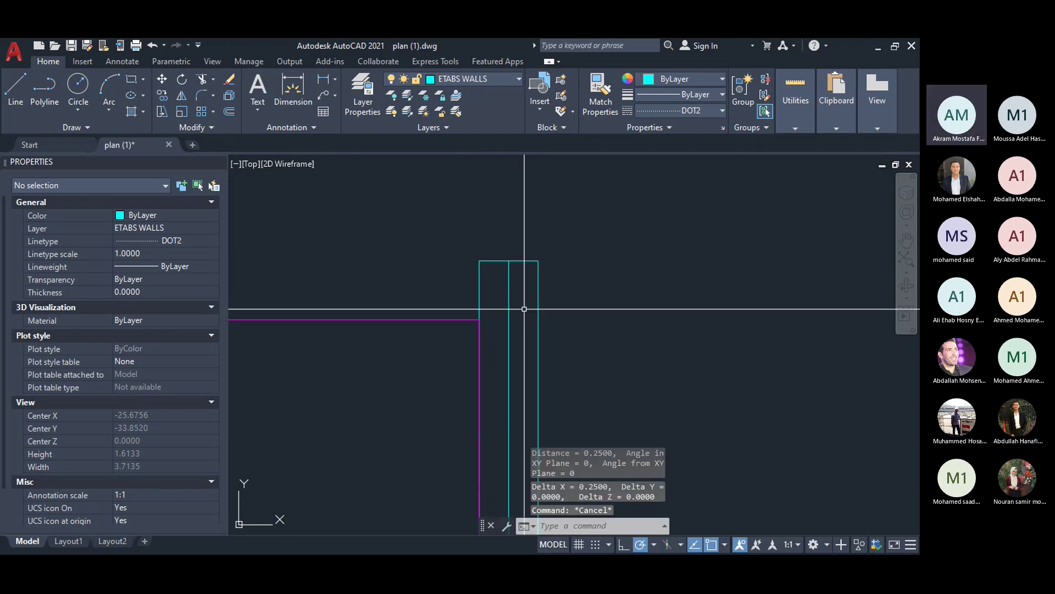
Step: Return to ETABS and show all objects of the model again
key(super+d)
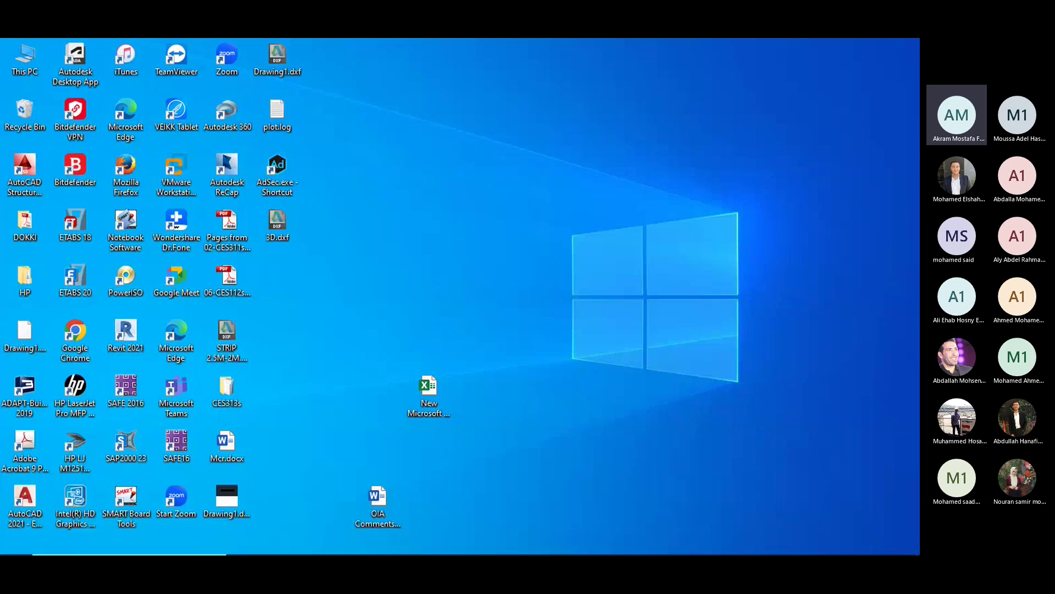
key(alt+Tab)
right_click(750, 143)
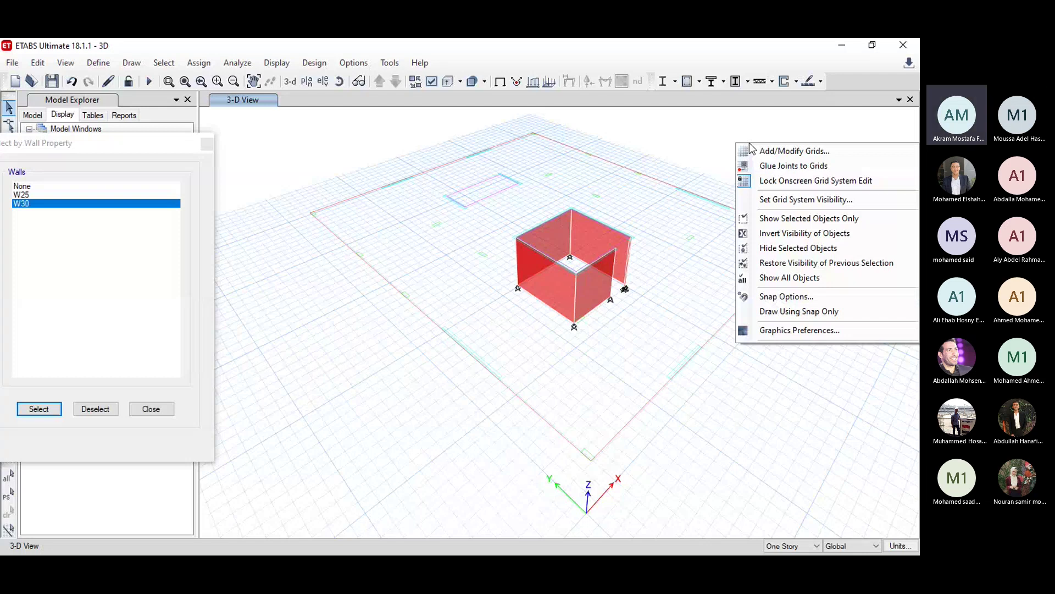
click(783, 279)
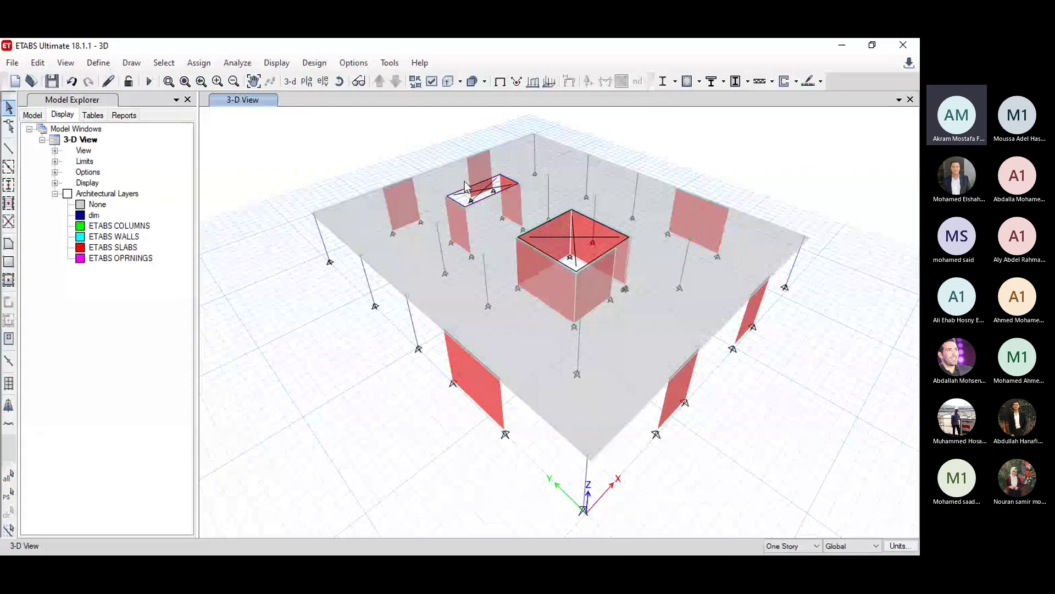
Step: Look closely at the floor layout in the GROUND story plan view
click(304, 83)
click(388, 367)
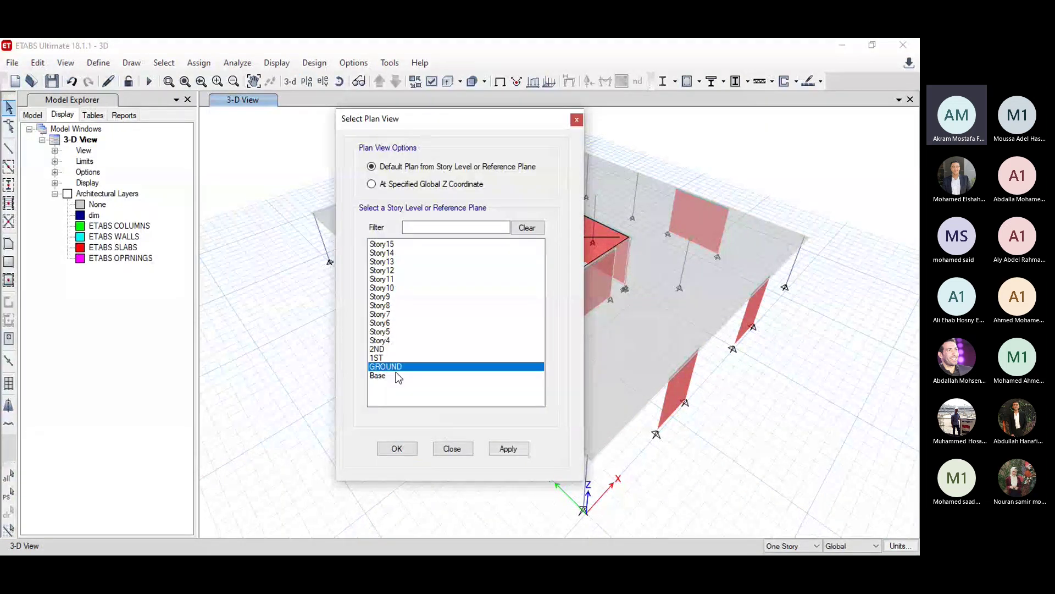
click(397, 448)
scroll(715, 202, up, 5)
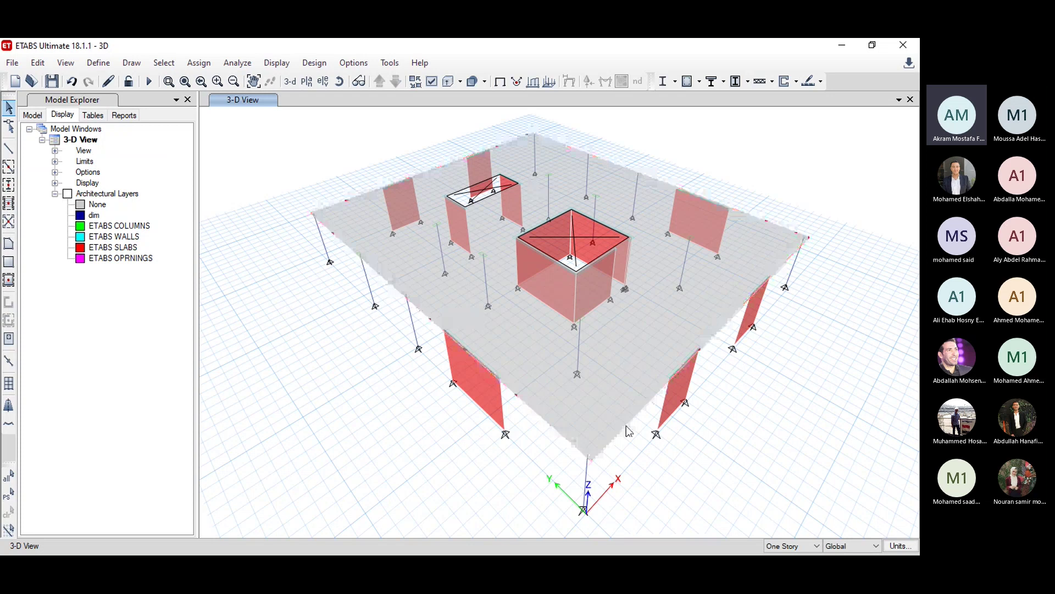
Step: Delete the perimeter wall along the X axis nearest the origin, and show its outline in the GROUND plan view
click(678, 394)
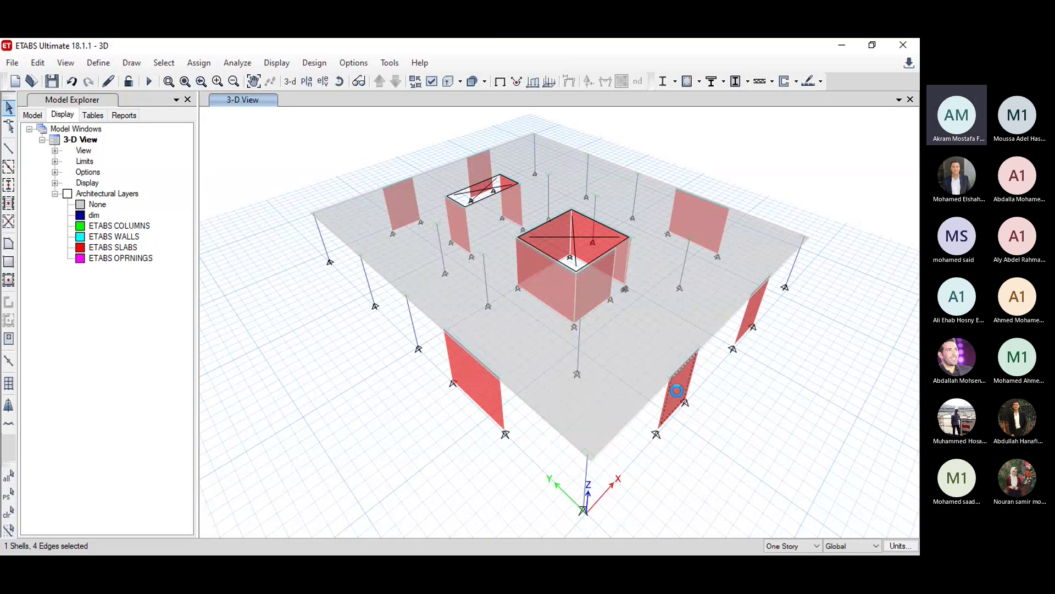
click(307, 81)
click(395, 445)
scroll(444, 406, up, 5)
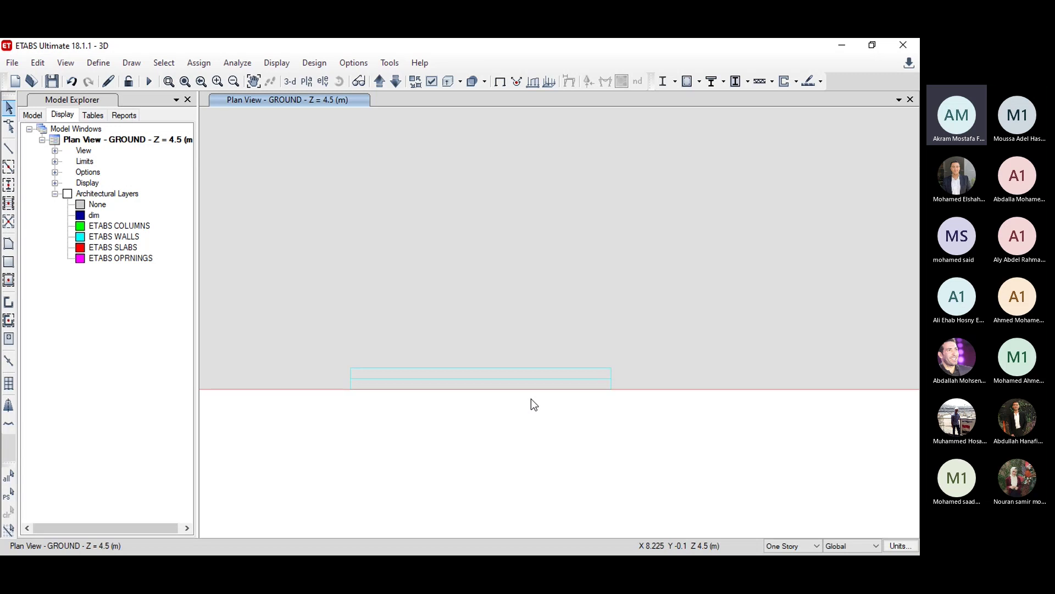
scroll(531, 404, down, 3)
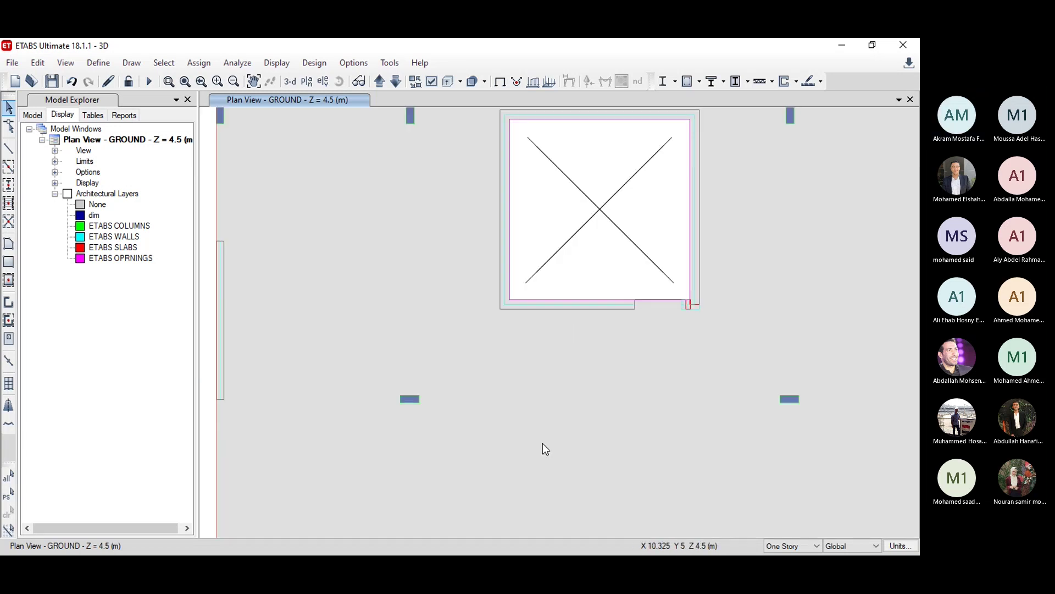
middle_drag(543, 443, 554, 239)
scroll(424, 400, up, 3)
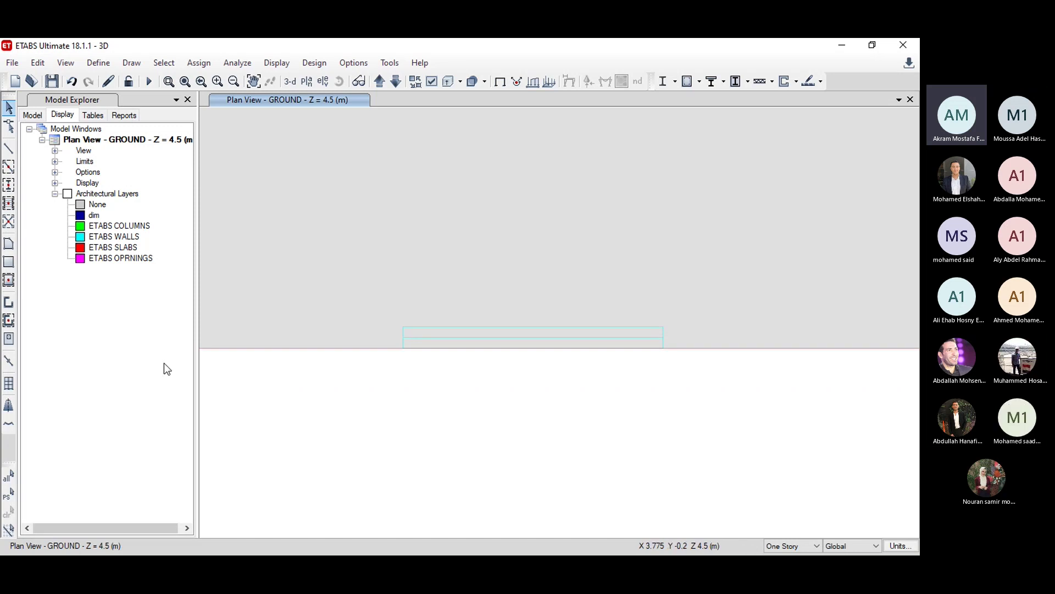
Step: Draw a 3 m wall with property W25 along the centerline of the empty wall outline on the X-axis edge
click(9, 308)
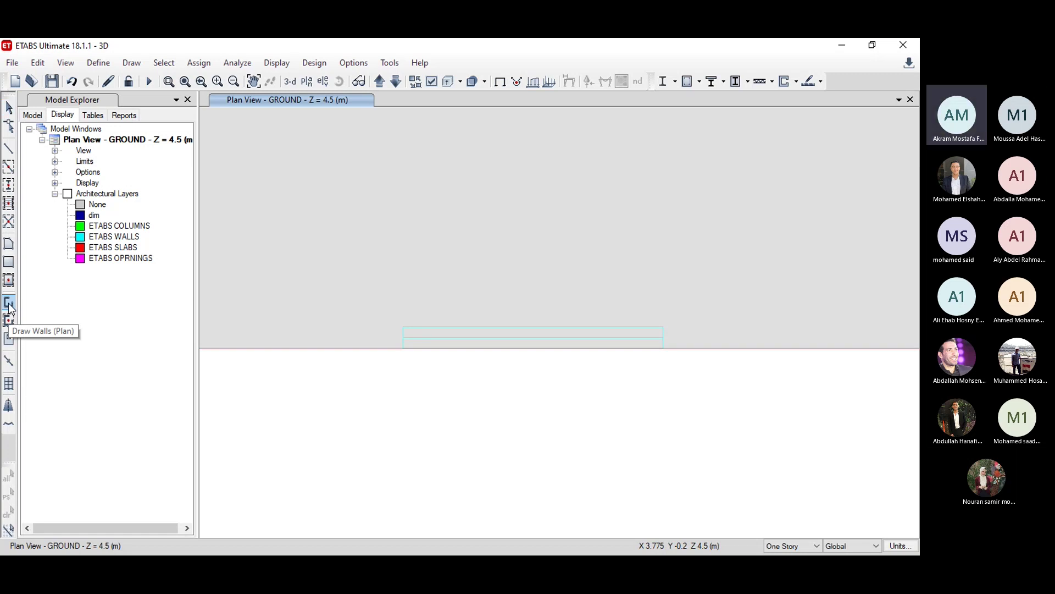
click(190, 461)
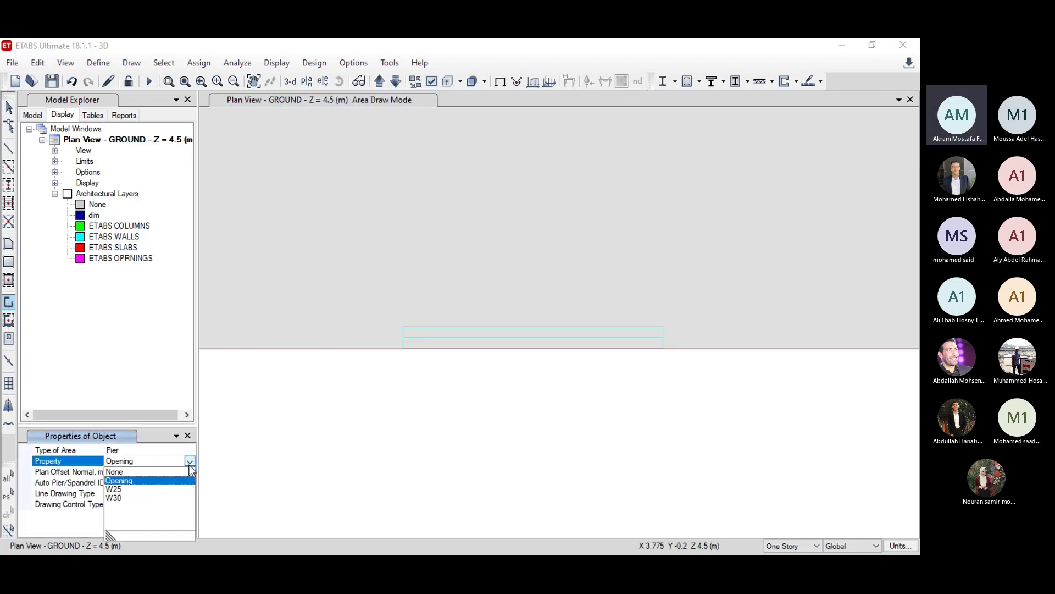
click(121, 490)
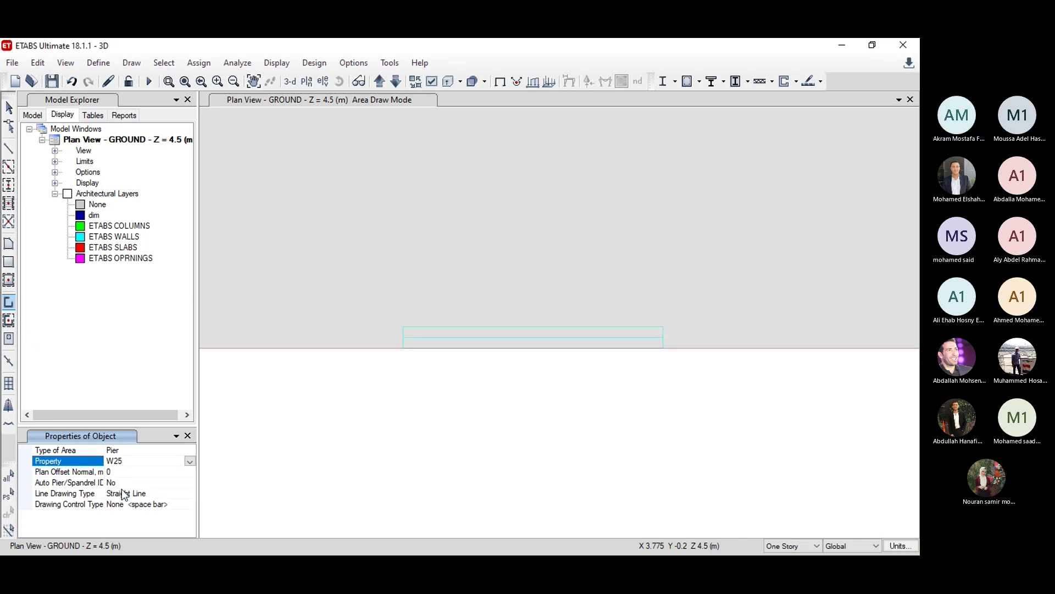
click(404, 338)
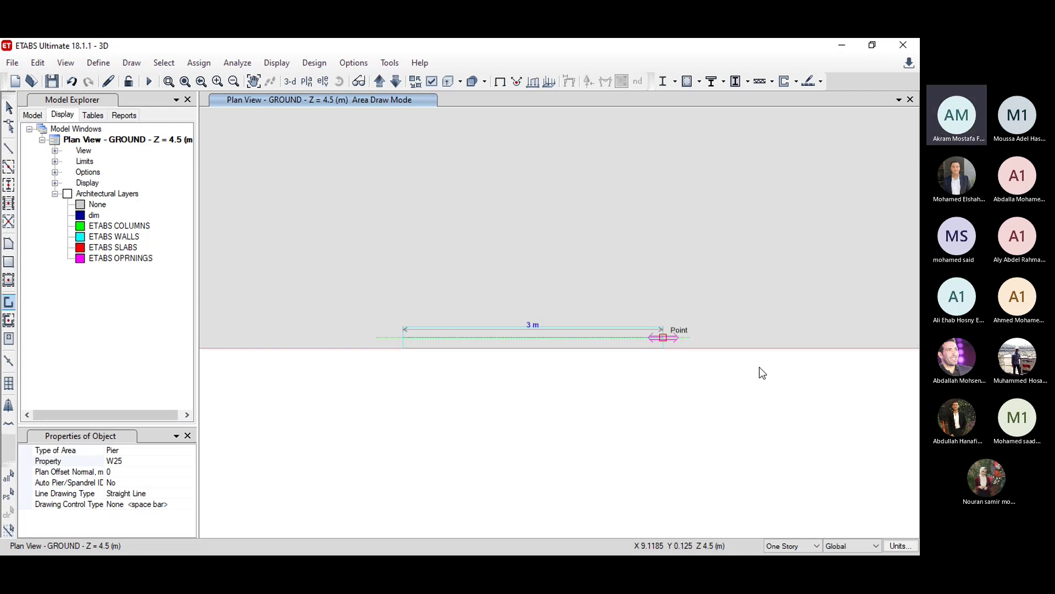
key(Return)
key(Escape)
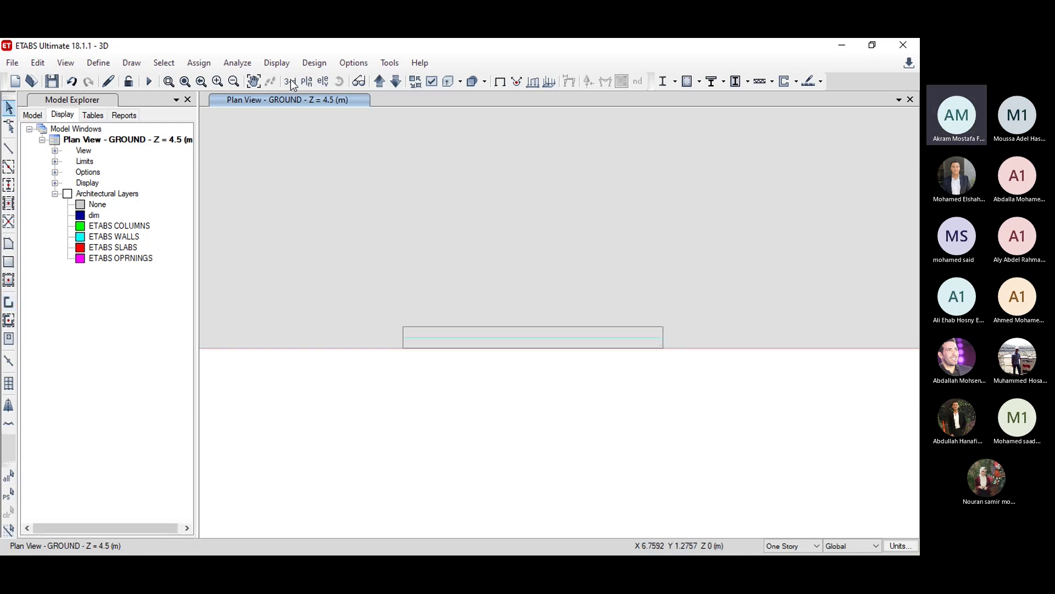
Step: Check the redrawn wall in the 3-D view, and return to the GROUND plan view
click(290, 81)
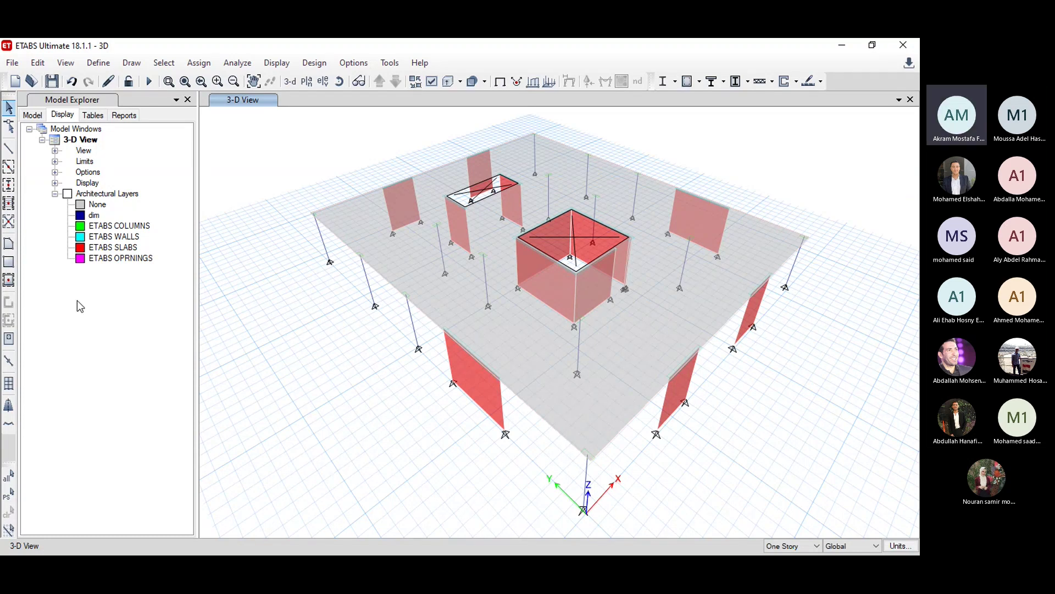
click(307, 82)
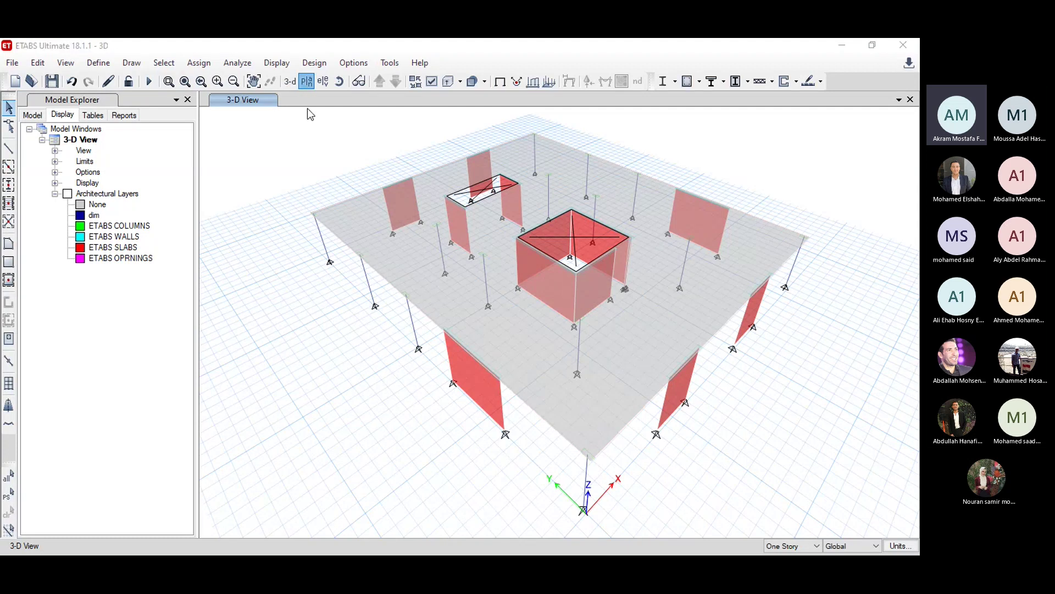
click(401, 454)
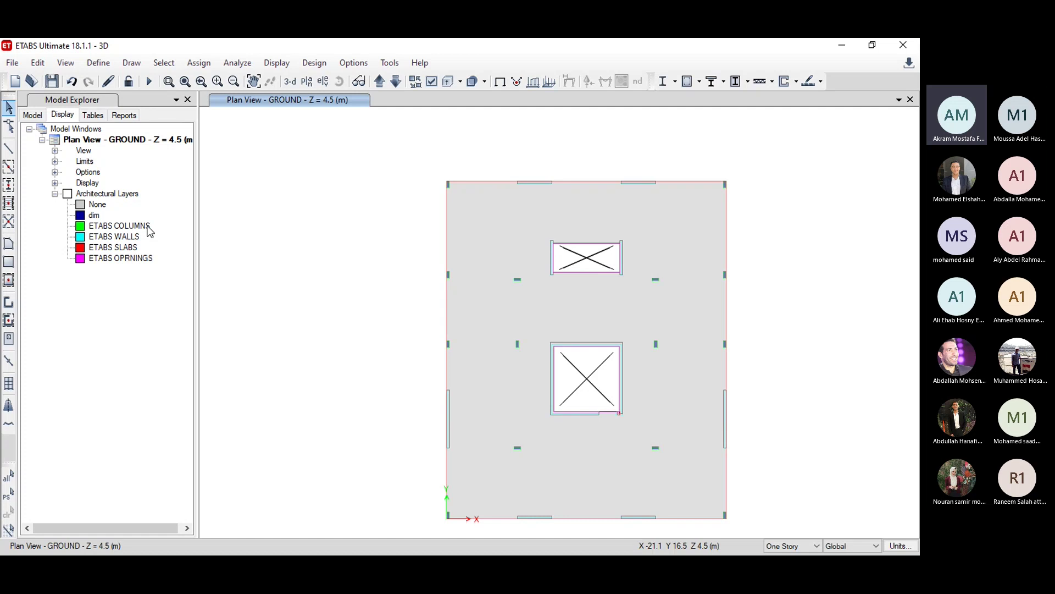
Step: Assign fixed restraints, all translations and rotations, to every joint in the Base plan view, and check them in the 3-D view
click(288, 82)
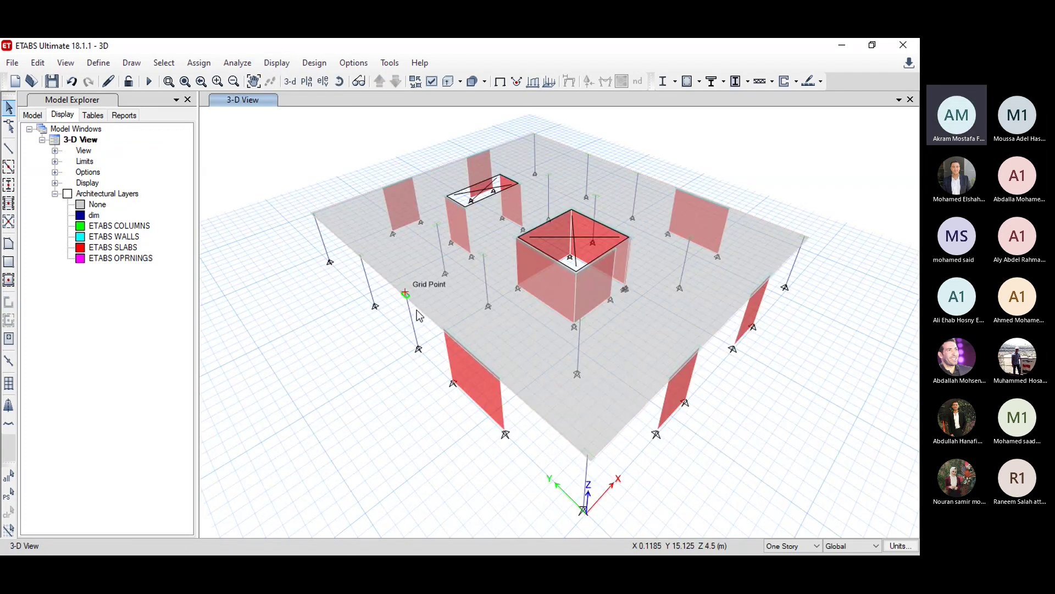
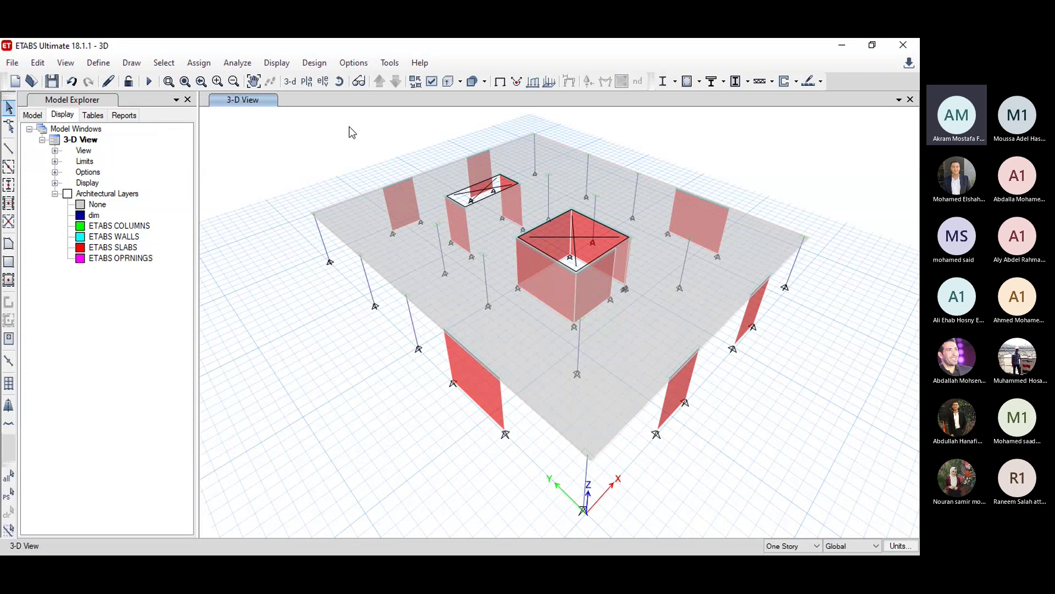
click(306, 81)
click(398, 443)
drag(804, 127, 341, 537)
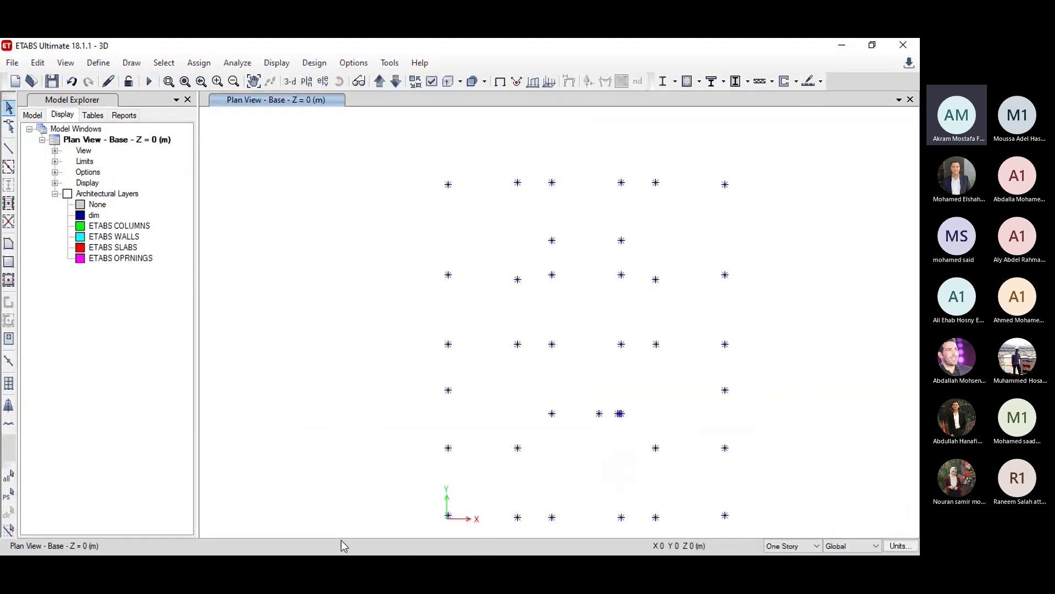
click(208, 65)
mouse_move(235, 83)
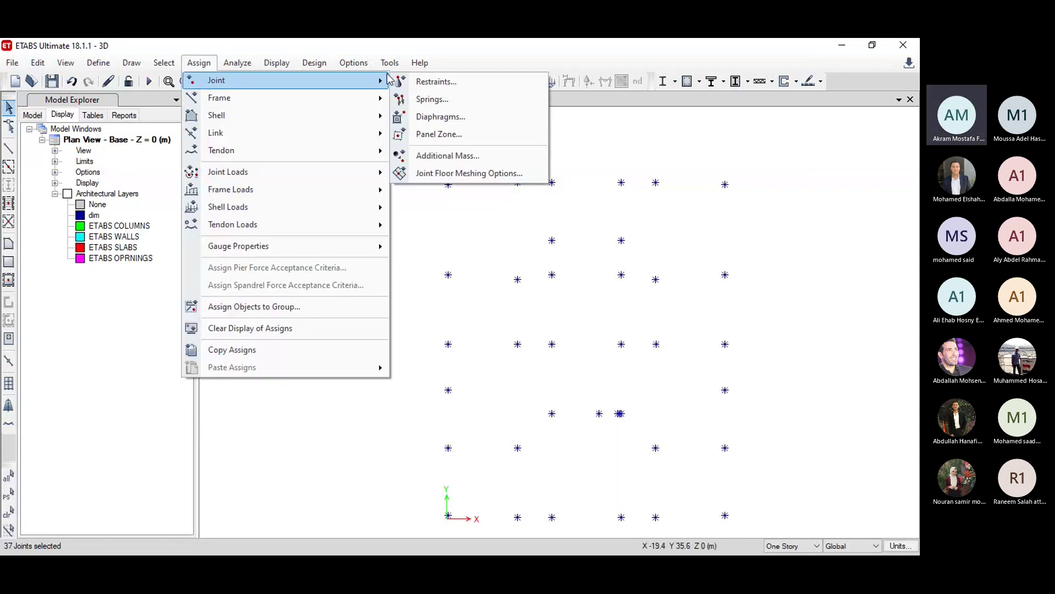
click(434, 82)
click(410, 330)
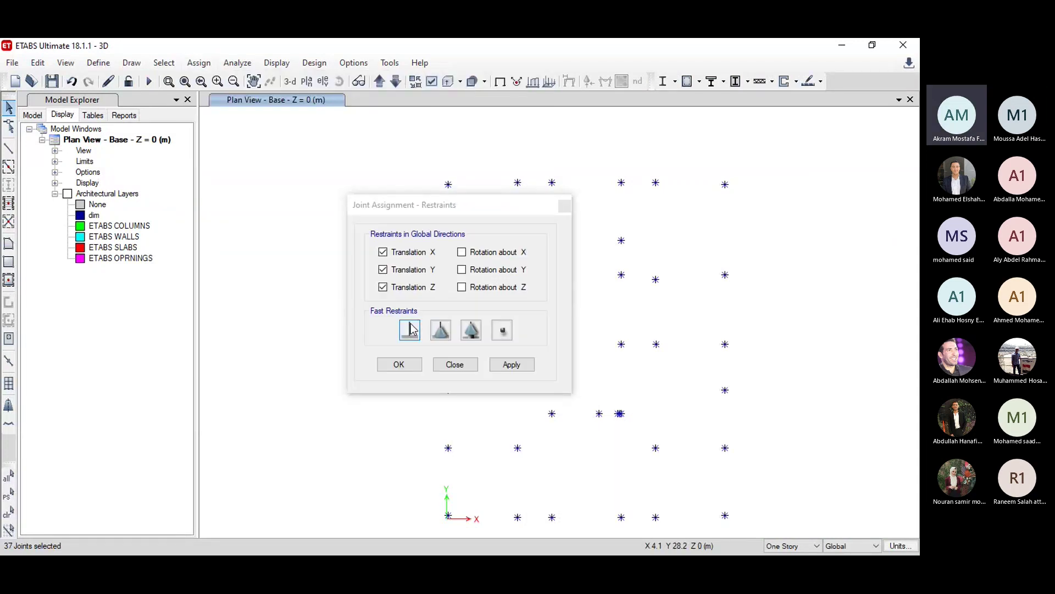
click(408, 367)
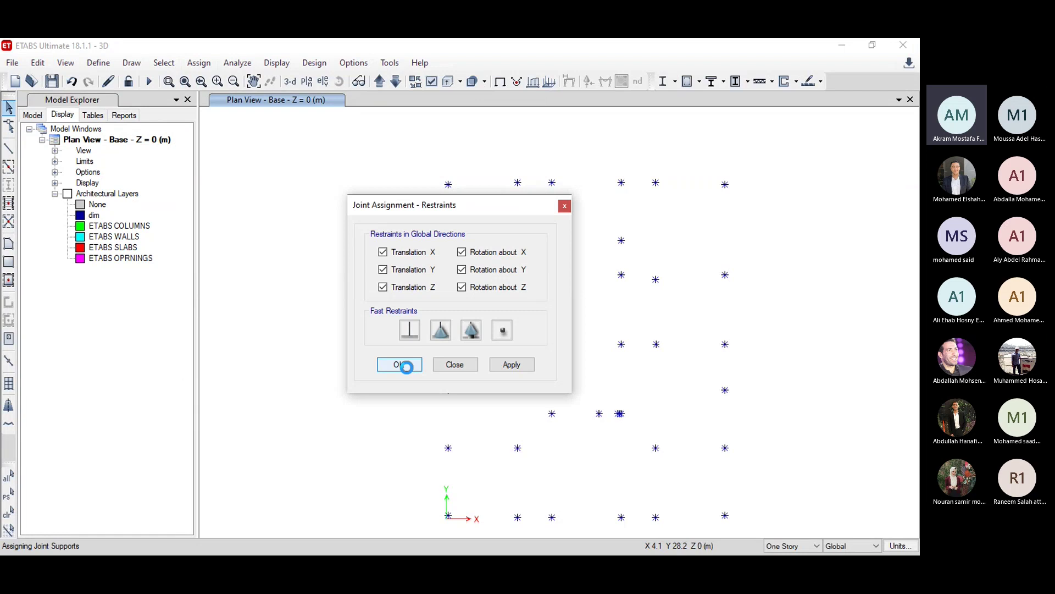
click(291, 84)
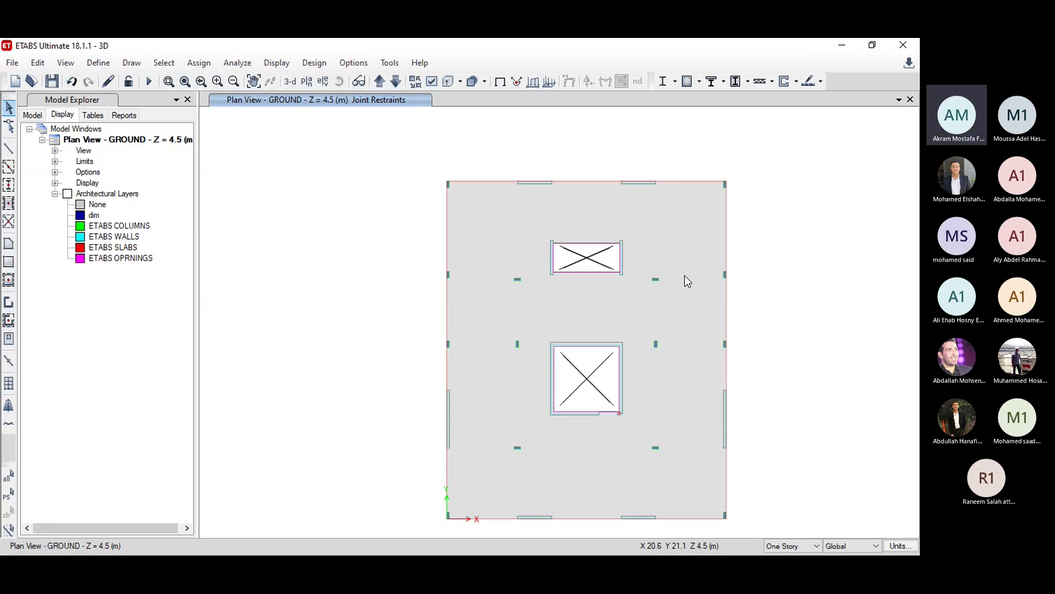
Step: Add a new concrete rectangular frame section property named B25X70
click(169, 82)
drag(761, 156, 421, 355)
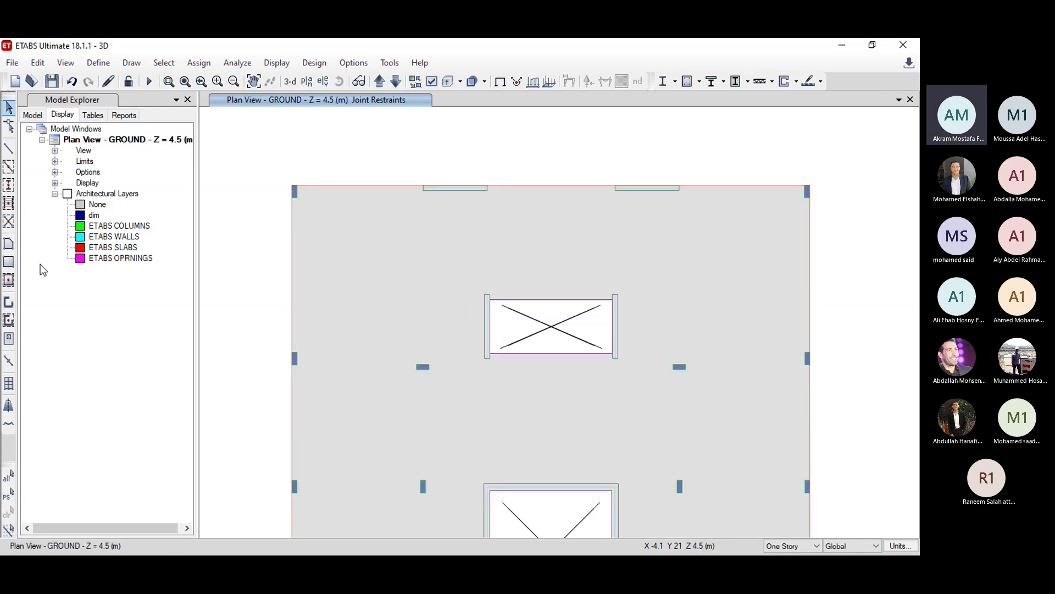
click(95, 73)
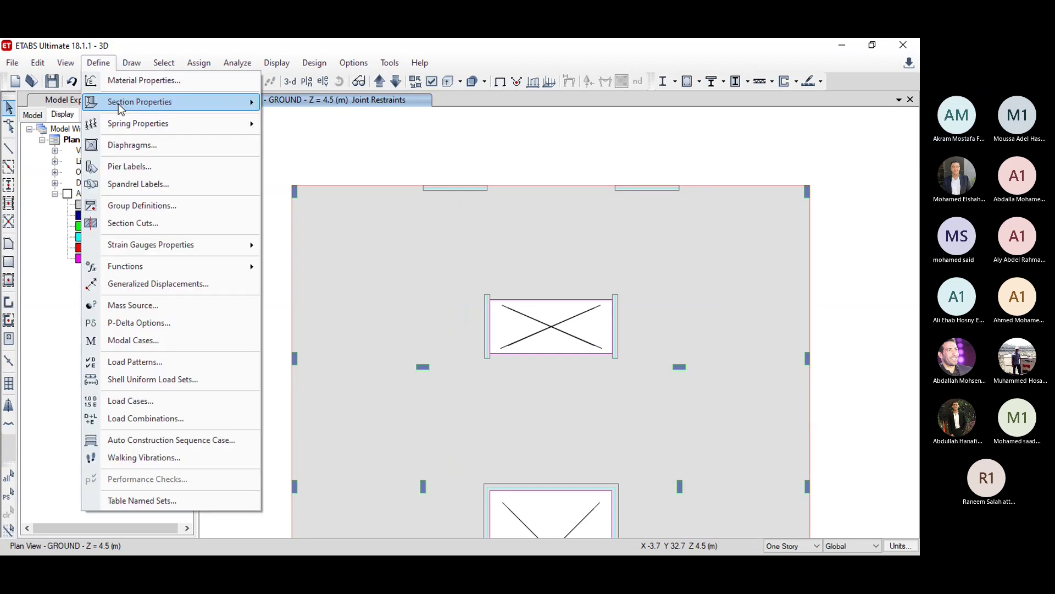
mouse_move(119, 104)
click(319, 103)
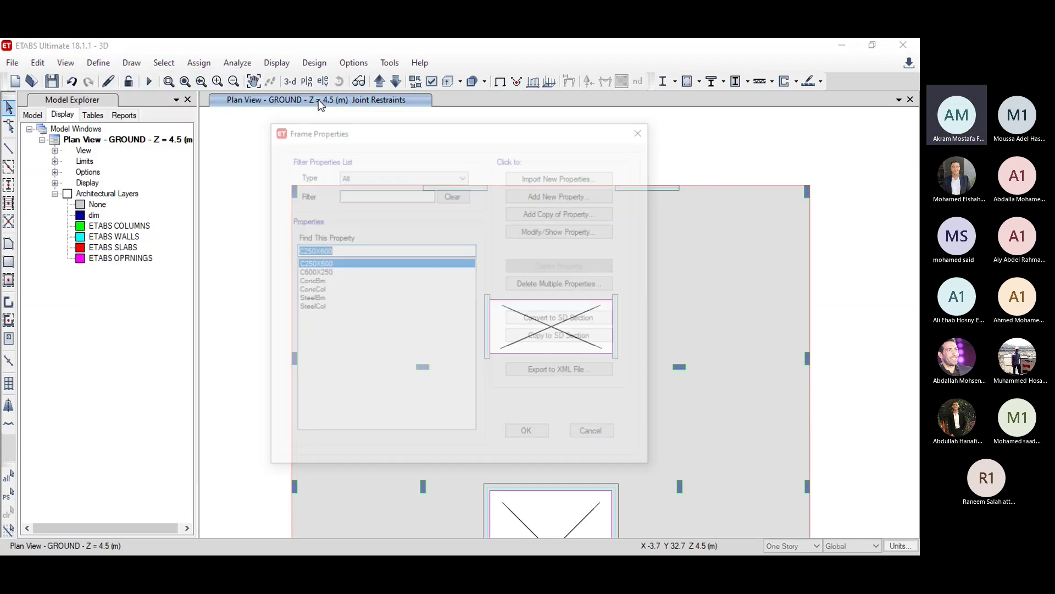
click(549, 193)
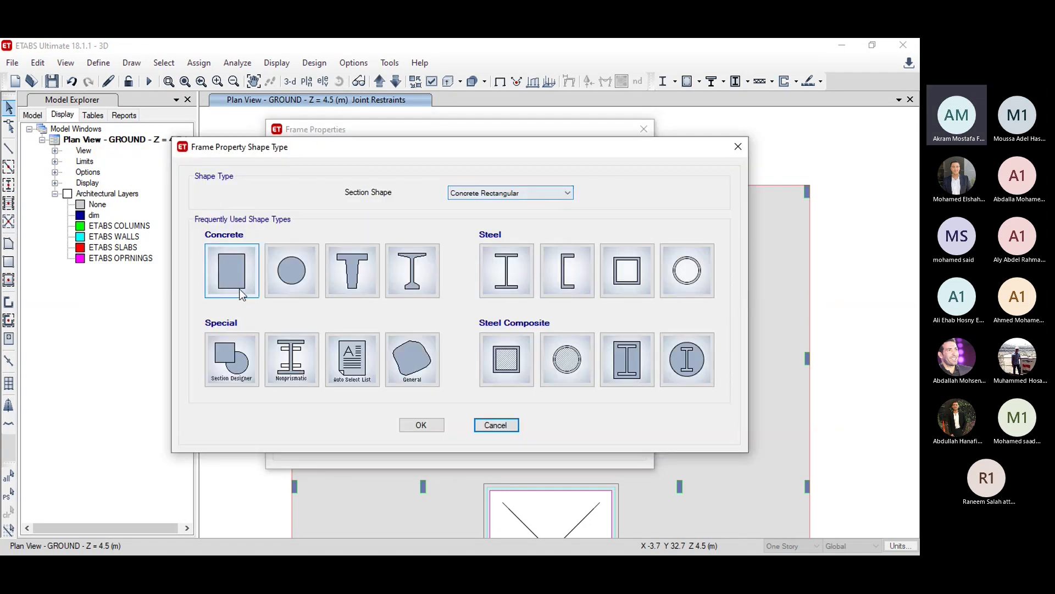
click(238, 277)
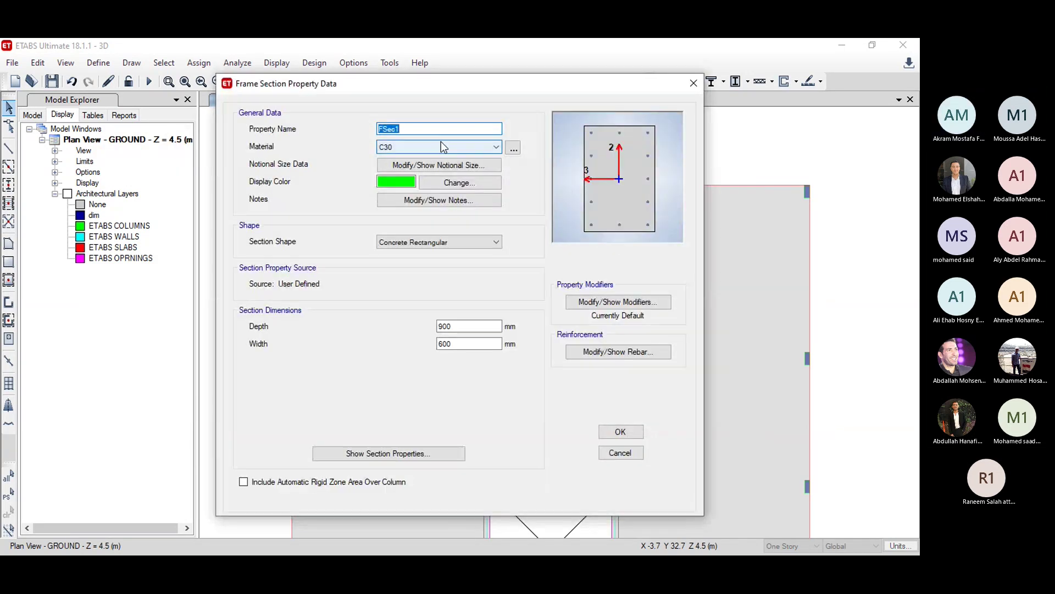
text(B25X70)
Step: Set the B25X70 section to 700 mm depth and 250 mm width, and save the frame properties
double_click(459, 326)
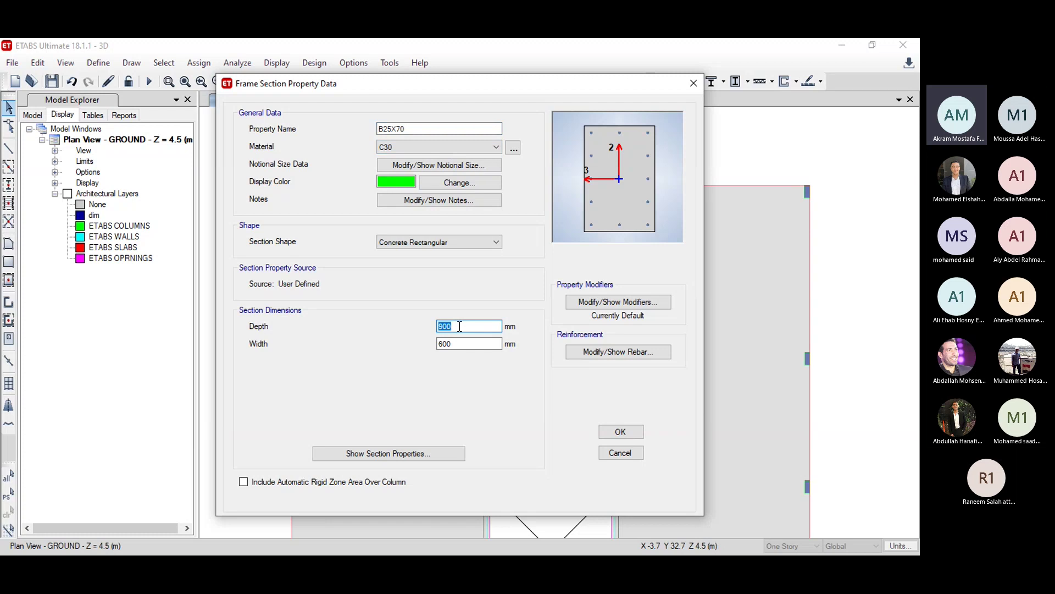
text(700)
key(Tab)
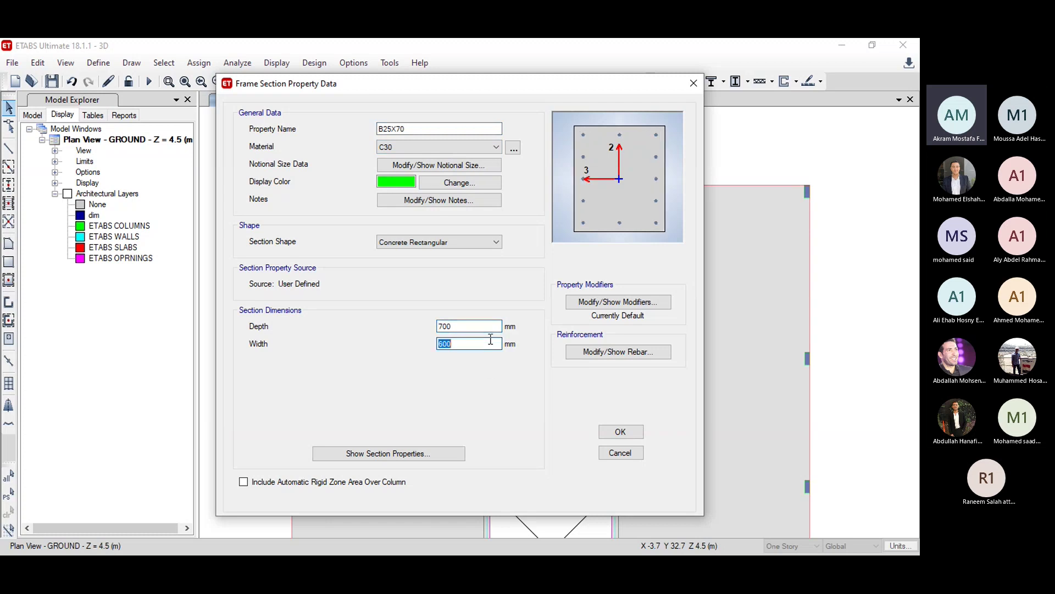
click(491, 339)
double_click(490, 339)
text(250)
click(613, 433)
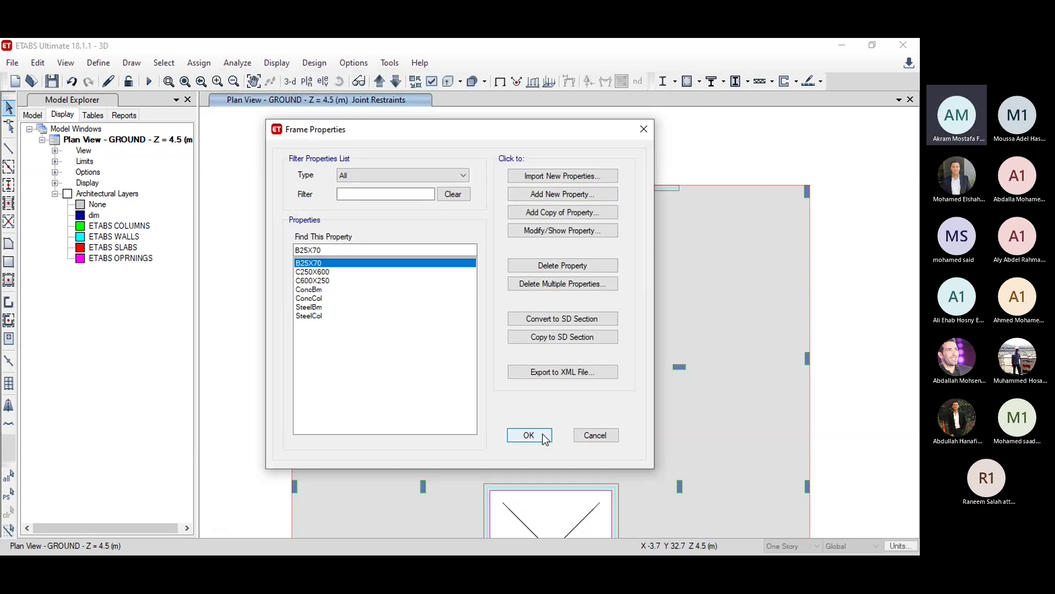
click(529, 435)
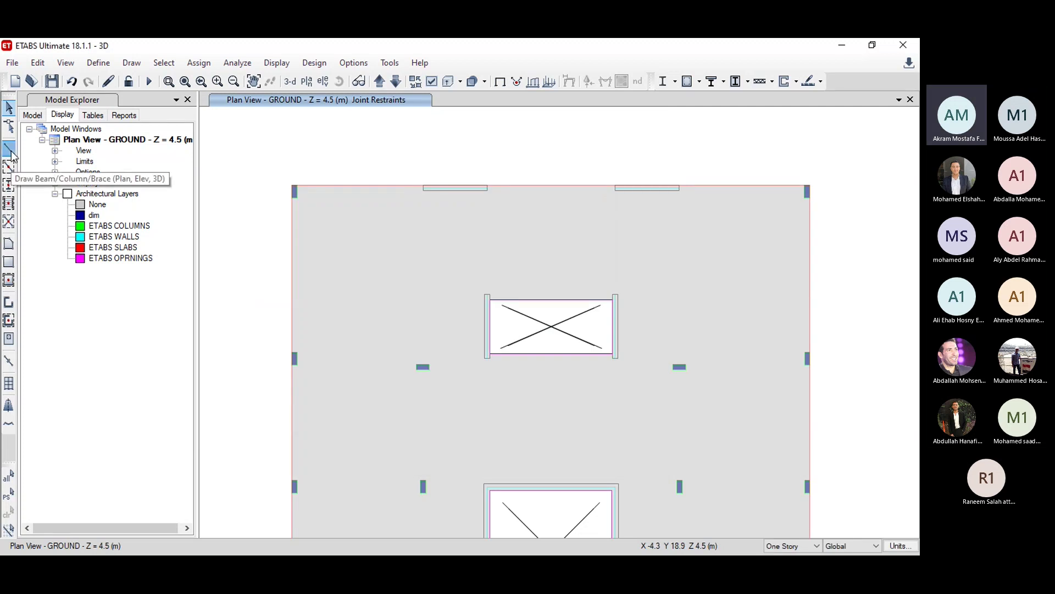
Step: Draw a 6 m beam with property B25X70 between the two walls on the slab edge opposite the X axis
click(9, 152)
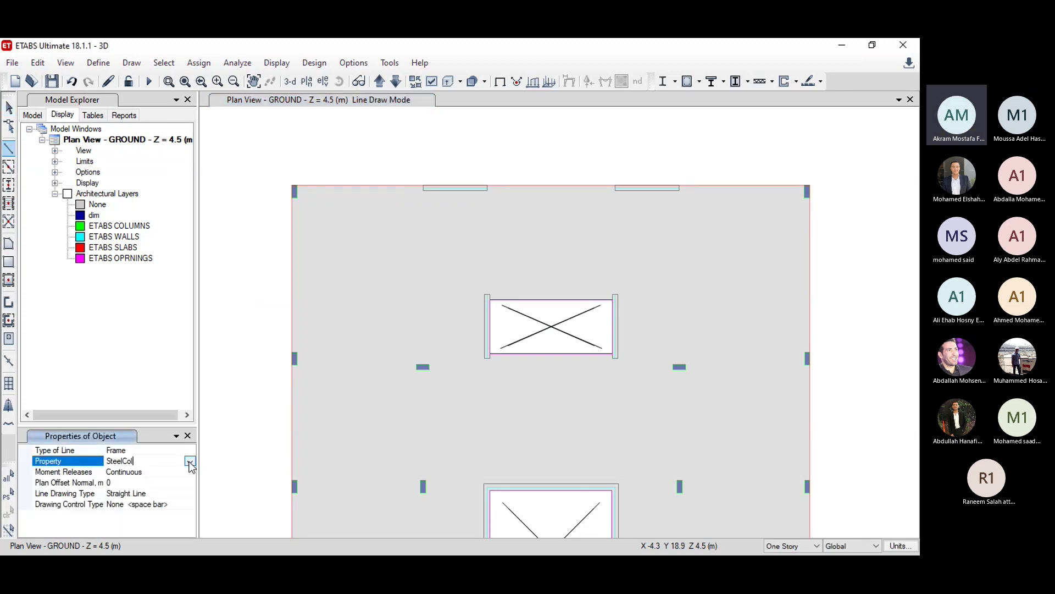
click(189, 461)
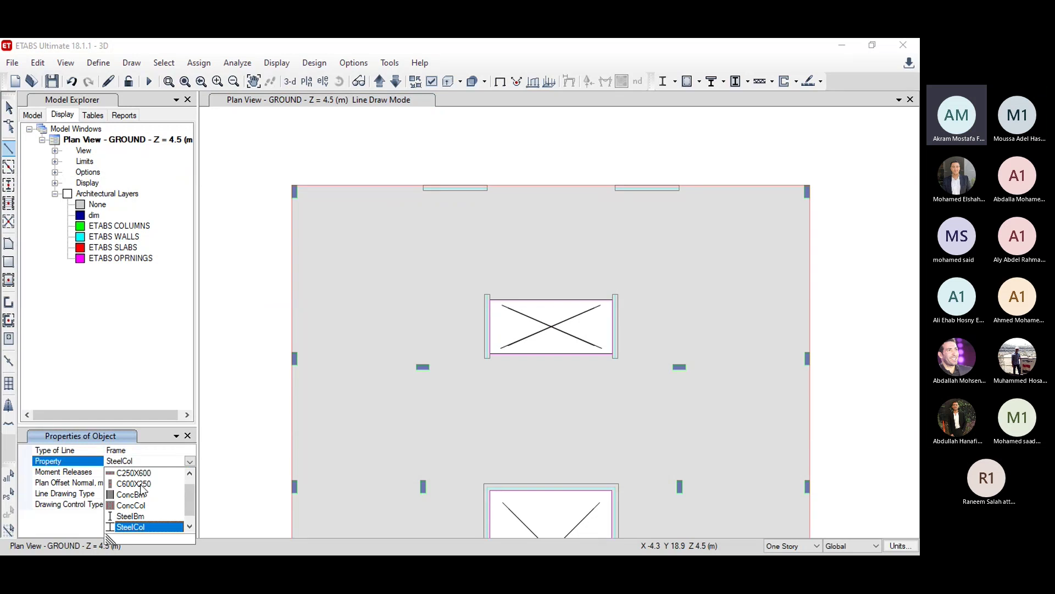
scroll(145, 492, down, 1)
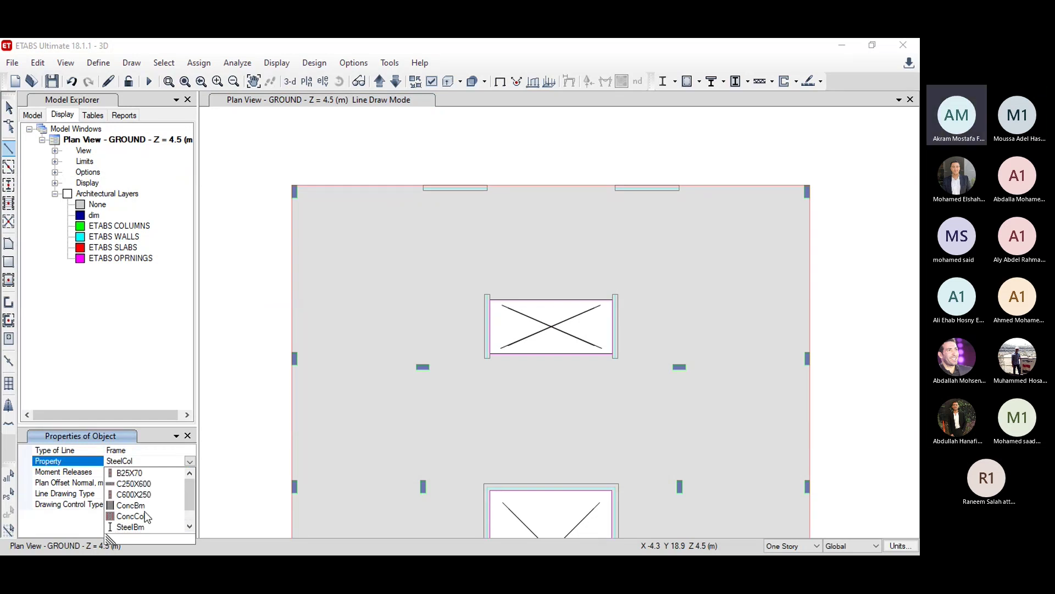
click(144, 522)
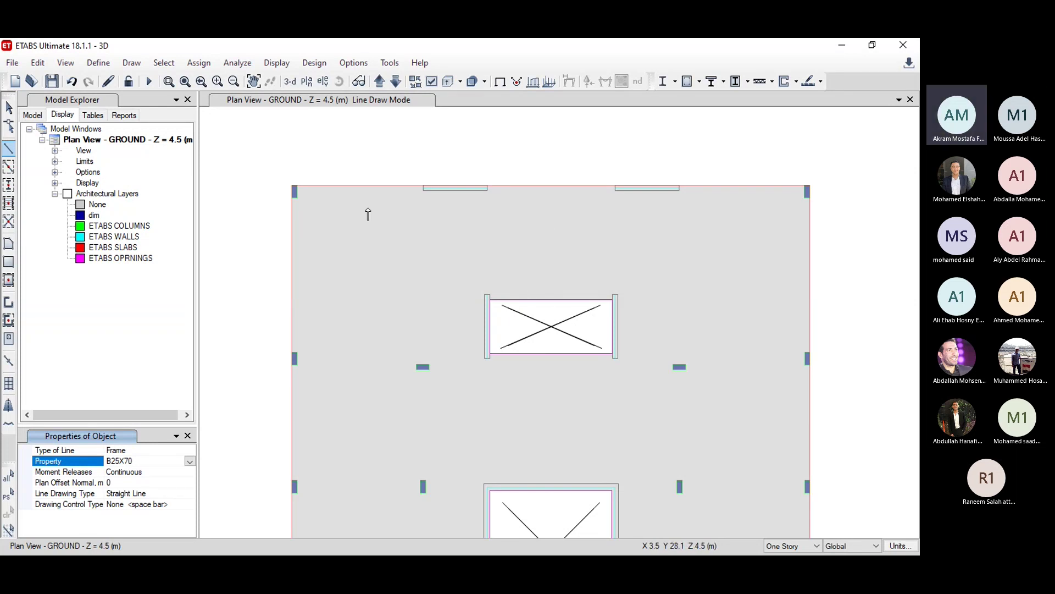
scroll(547, 168, up, 3)
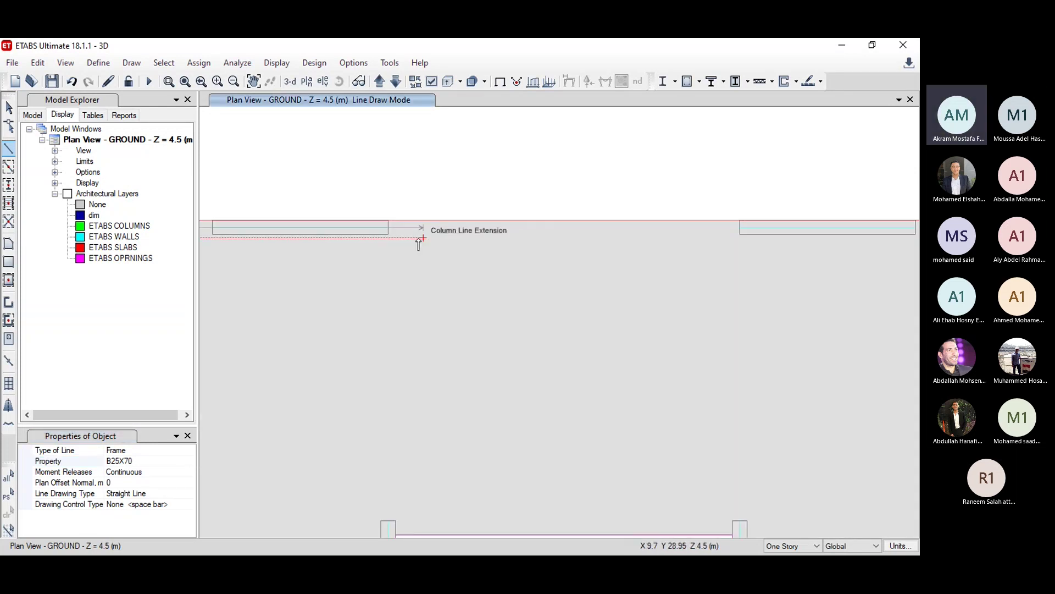
click(388, 228)
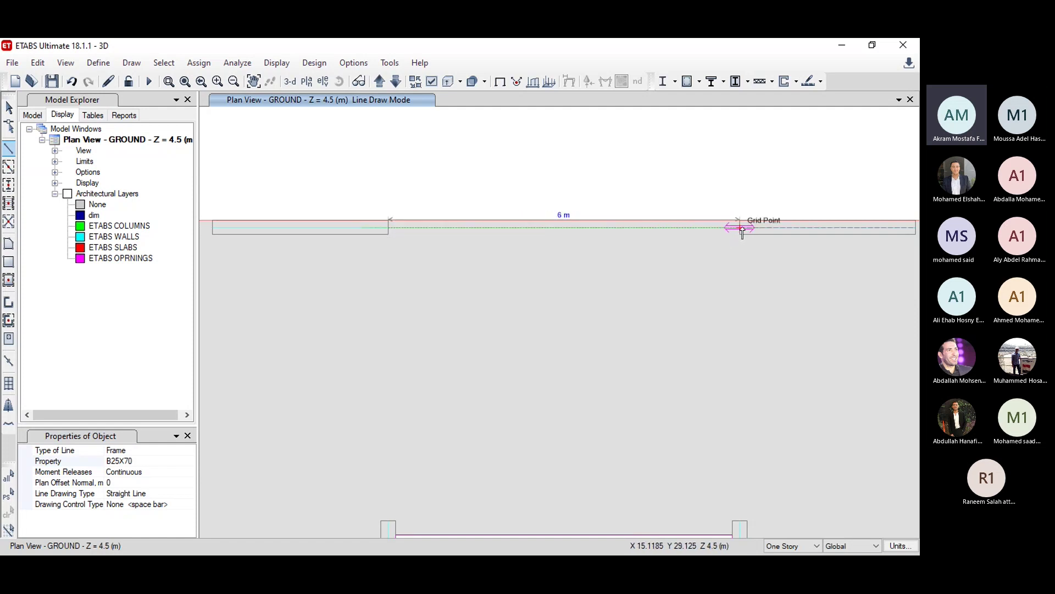
scroll(736, 227, up, 3)
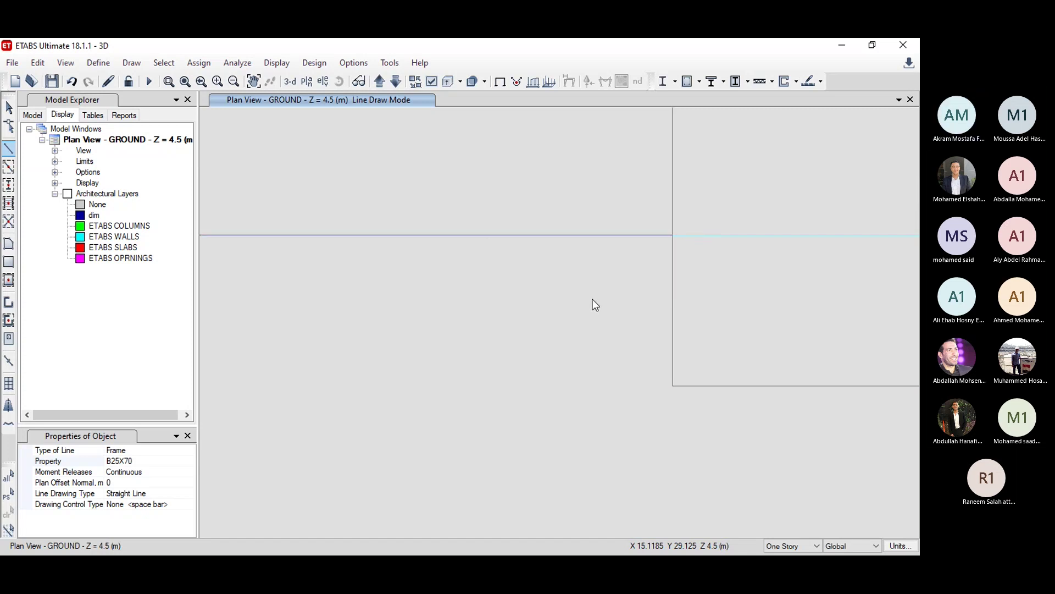
scroll(594, 305, up, 3)
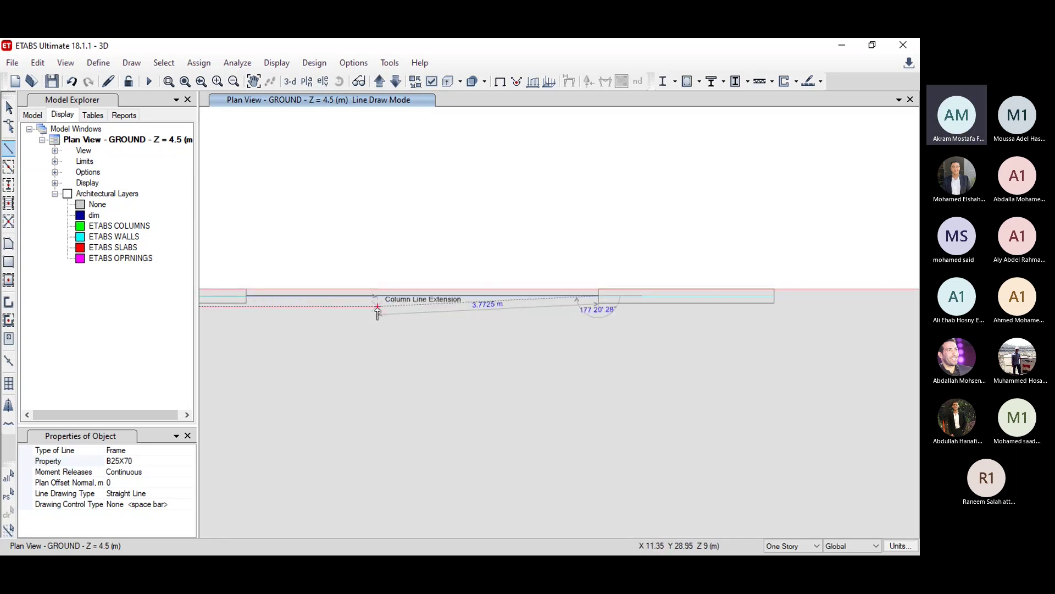
scroll(569, 213, down, 3)
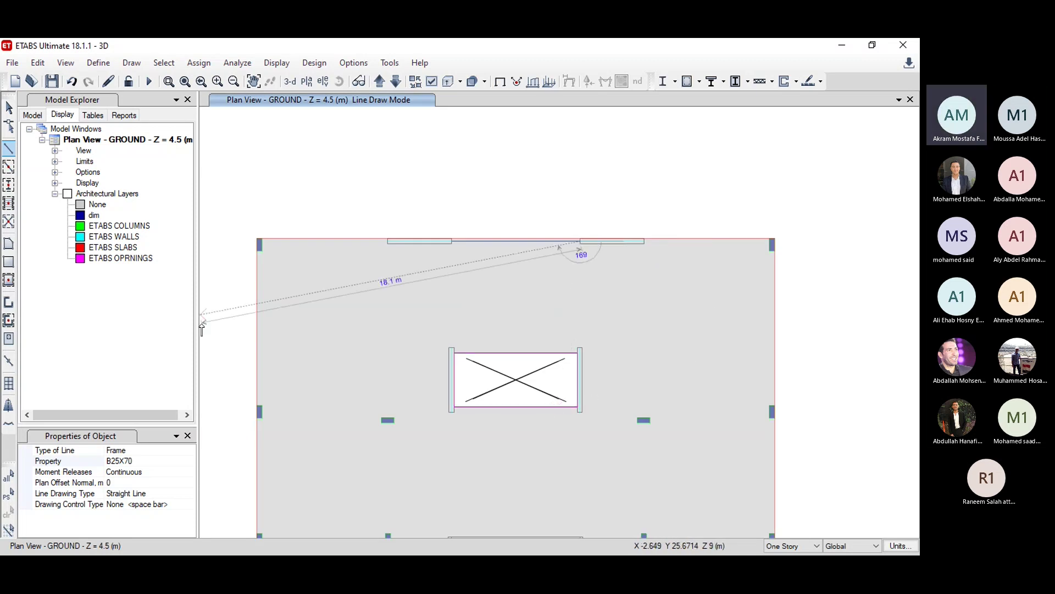
middle_drag(471, 478, 541, 338)
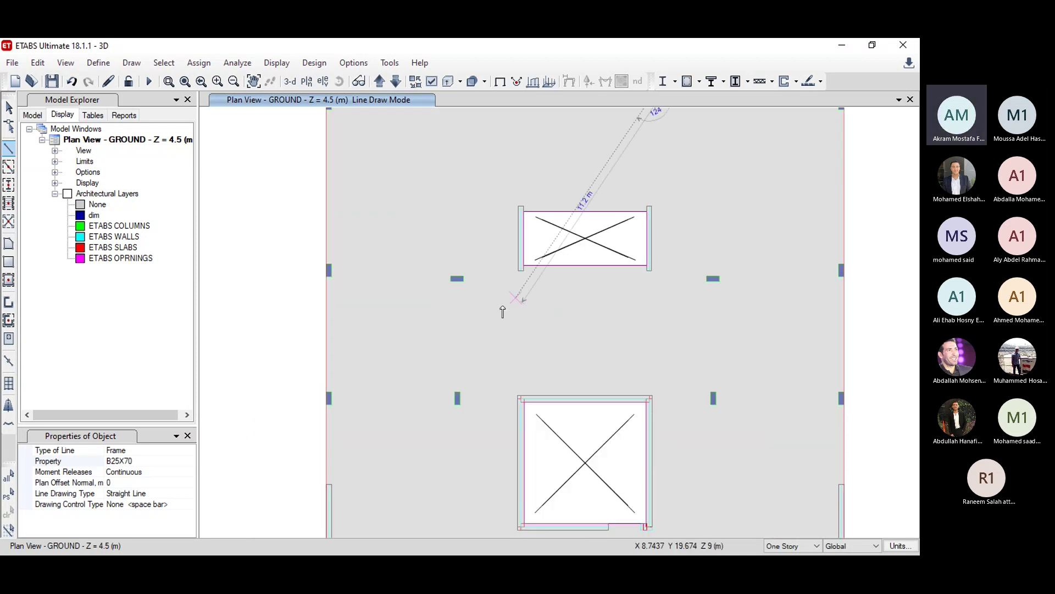
key(Escape)
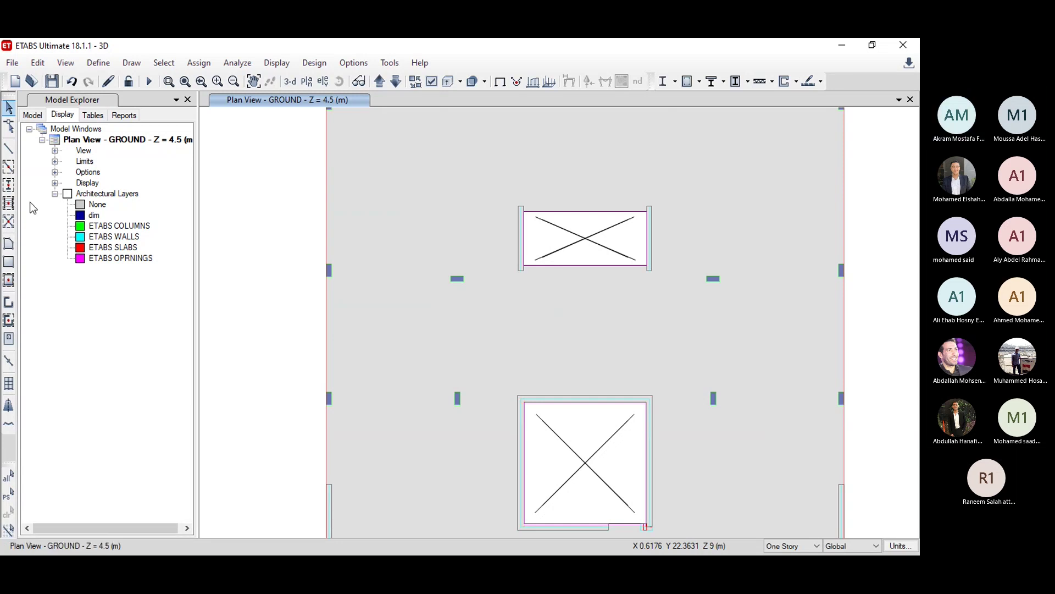
Step: Draw a 7.825 m B25X70 beam along the Y-axis slab edge, from the corner column farthest from the origin to the next column
click(8, 148)
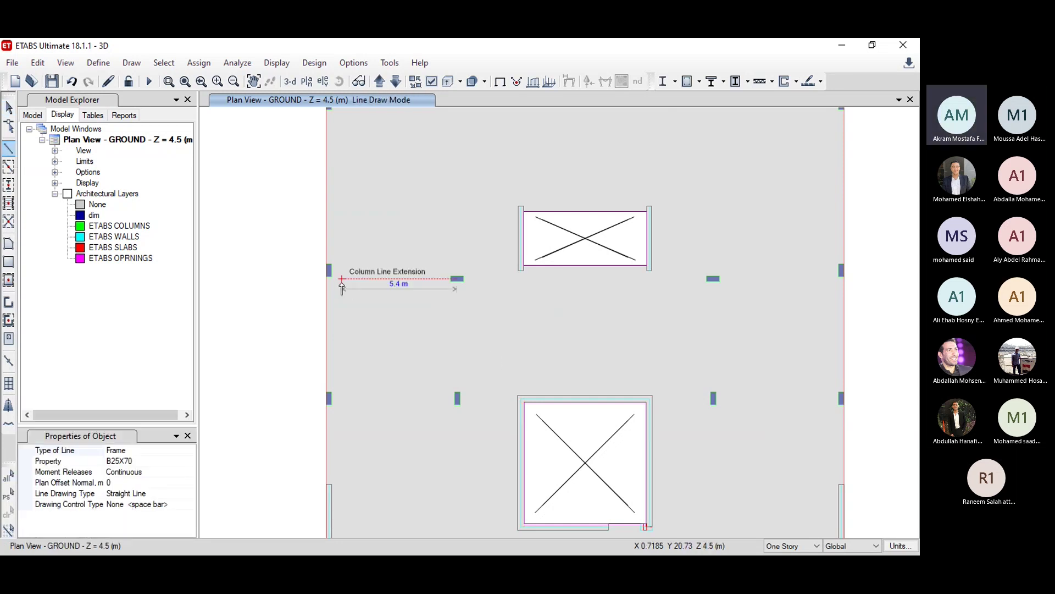
middle_drag(354, 266, 358, 316)
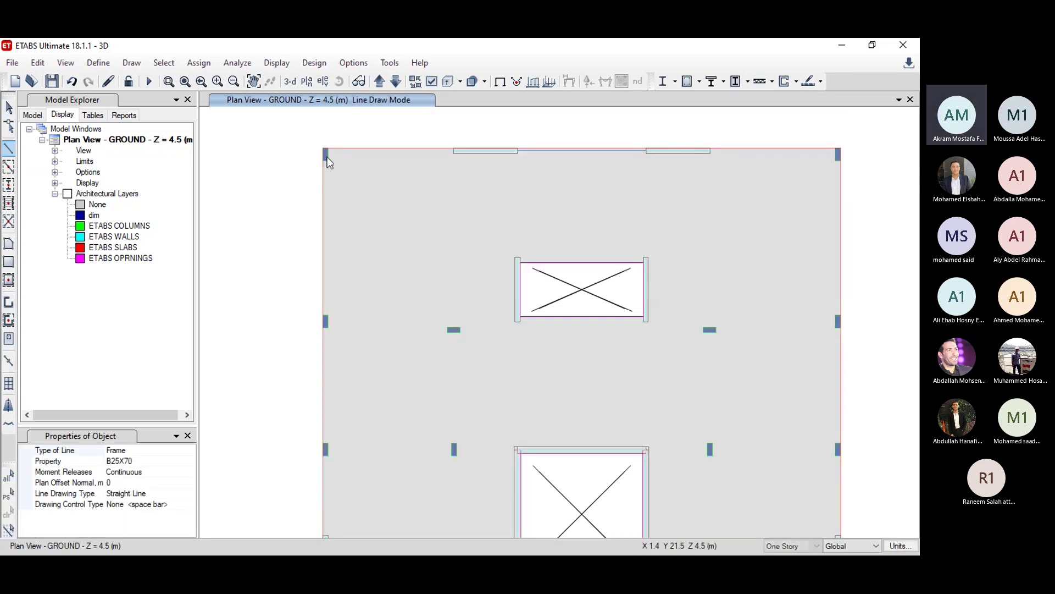
scroll(327, 156, up, 5)
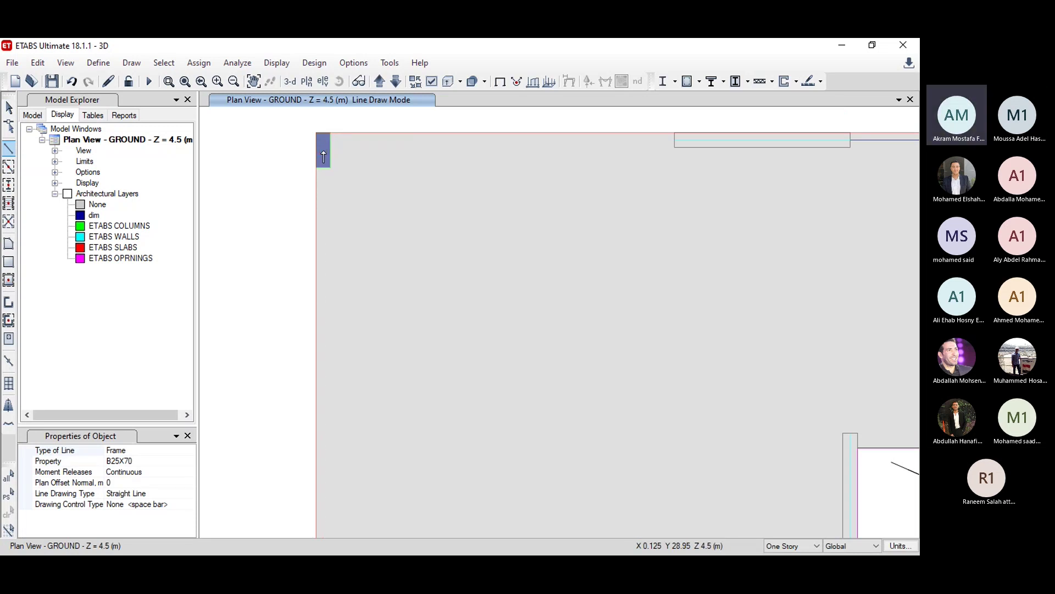
middle_drag(323, 155, 358, 297)
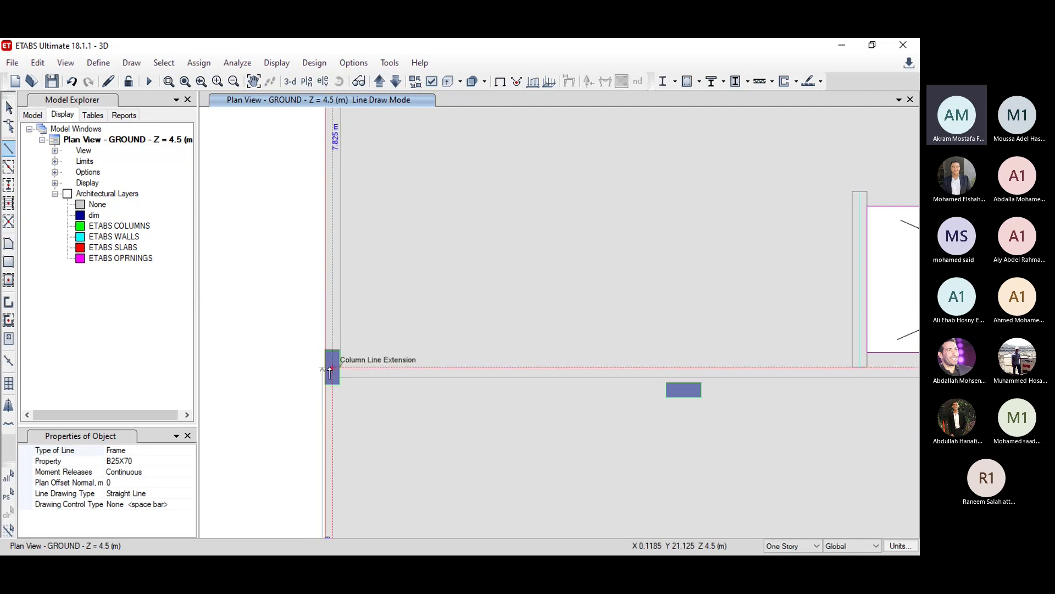
scroll(330, 373, up, 3)
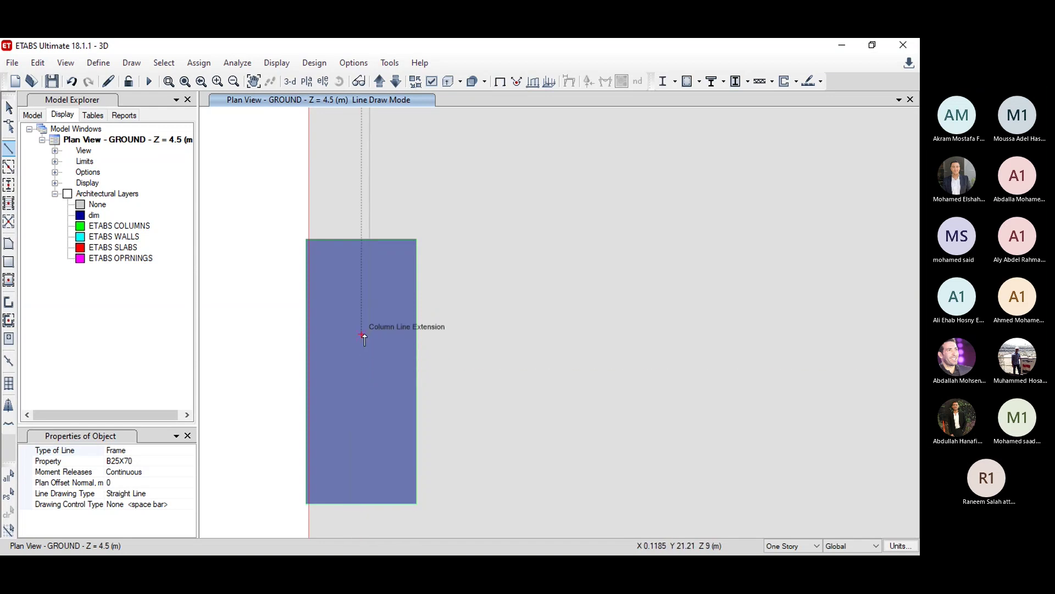
scroll(365, 333, down, 3)
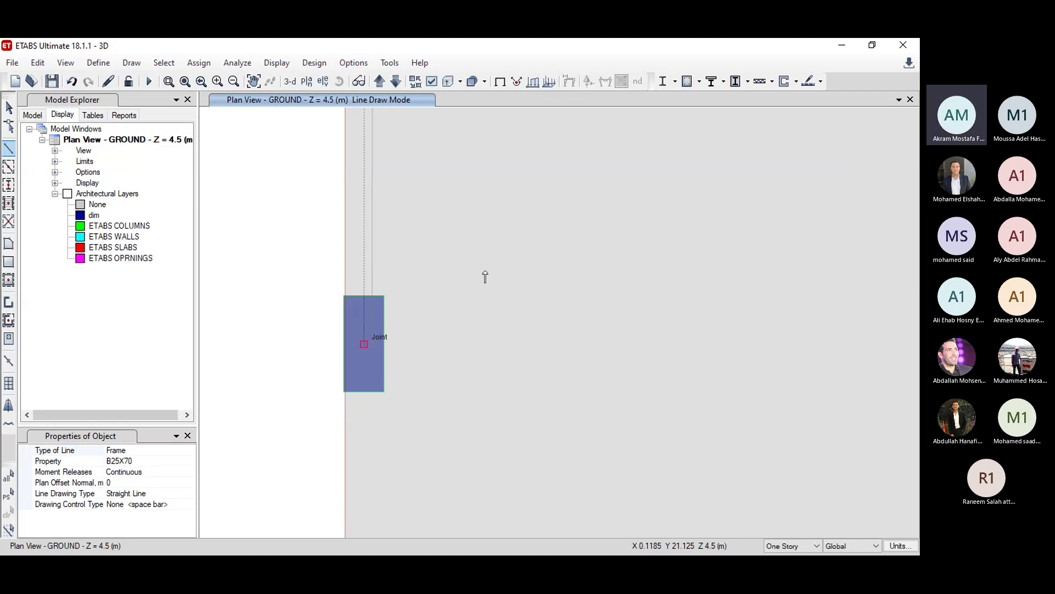
Step: Continue the Y-axis edge beams with a 6 m span to the next column and a span to the near end of the wall
scroll(542, 246, down, 5)
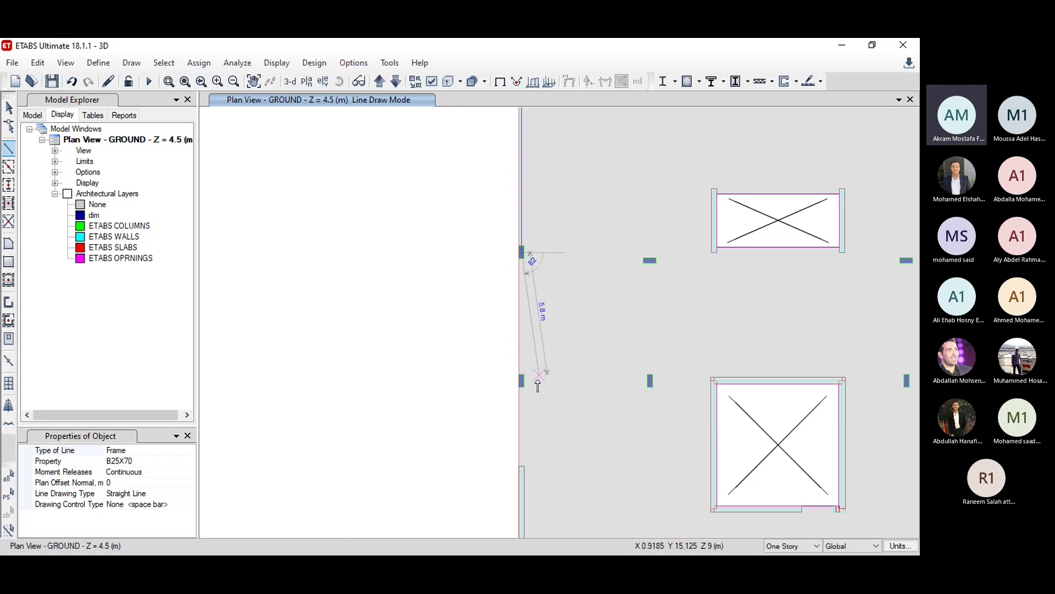
scroll(537, 388, up, 3)
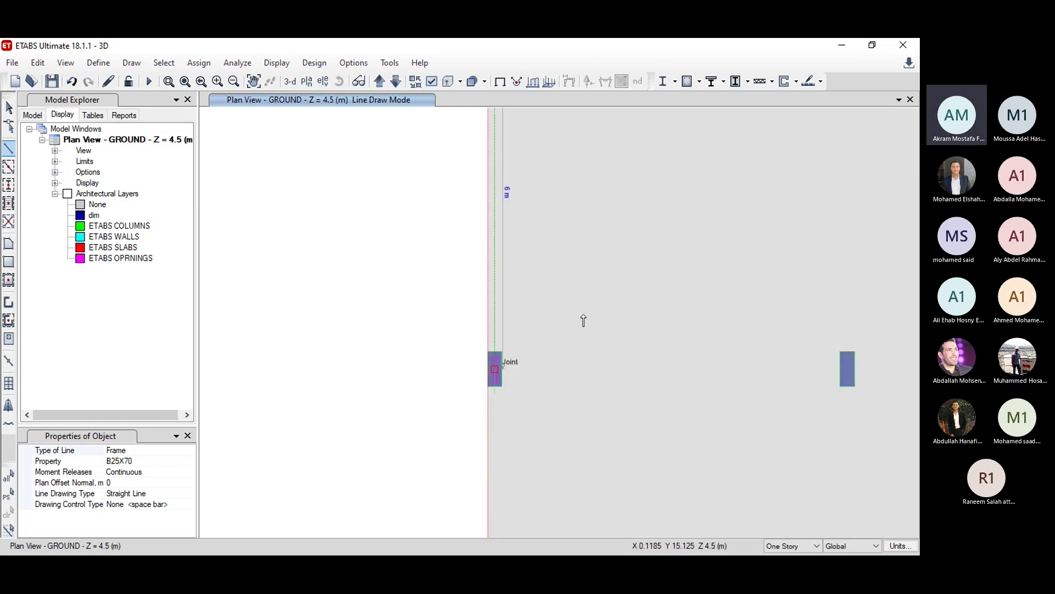
middle_drag(553, 436, 550, 144)
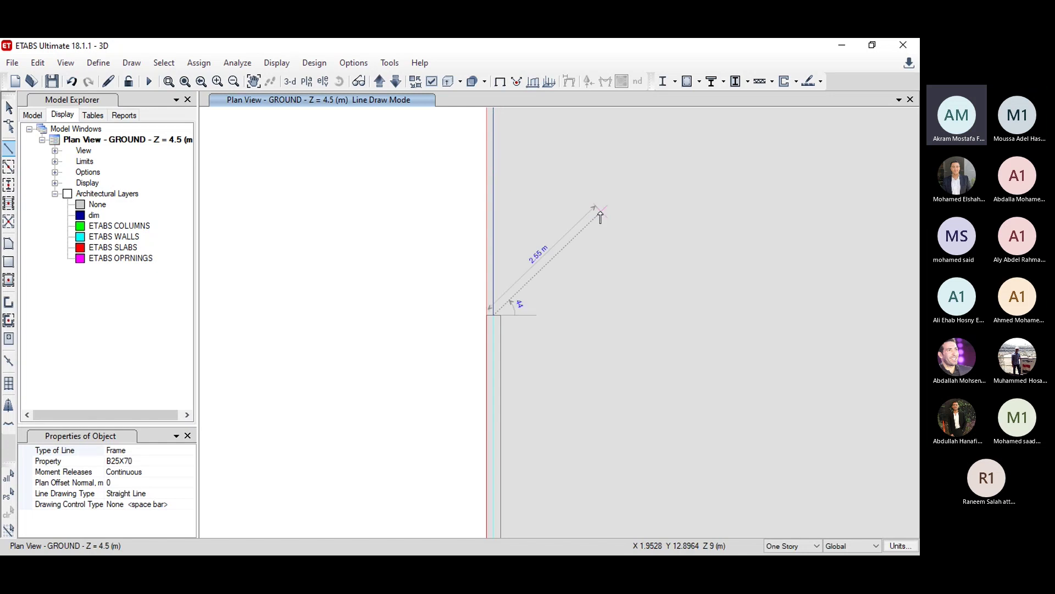
scroll(599, 214, down, 3)
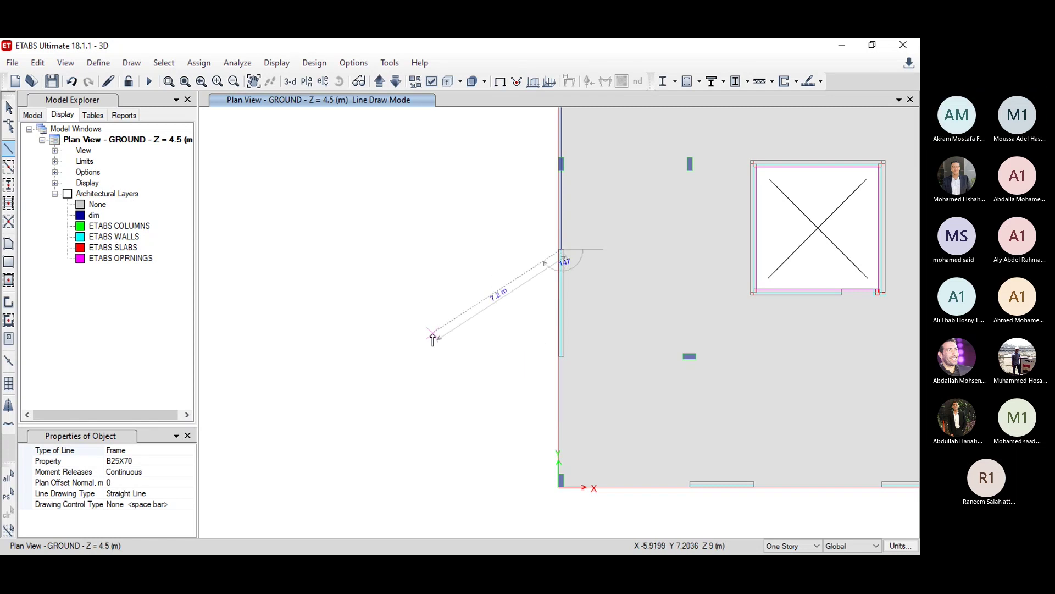
key(Escape)
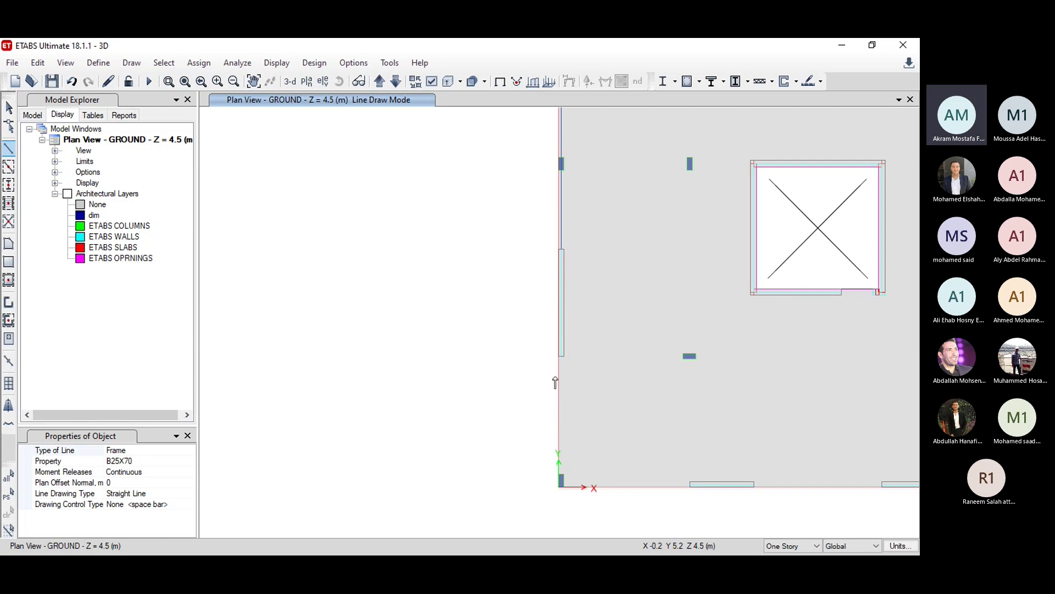
Step: Draw a 5.825 m B25X70 beam from the lower end of the Y-axis edge wall to the corner column at the origin
scroll(584, 400, down, 2)
scroll(541, 337, up, 2)
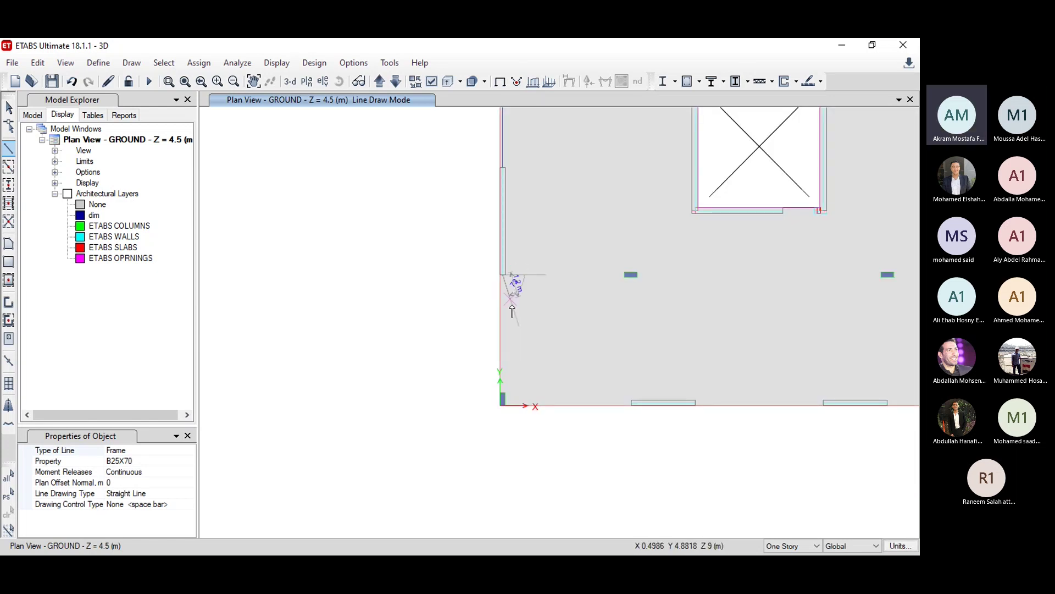
scroll(504, 417, up, 3)
scroll(503, 416, up, 1)
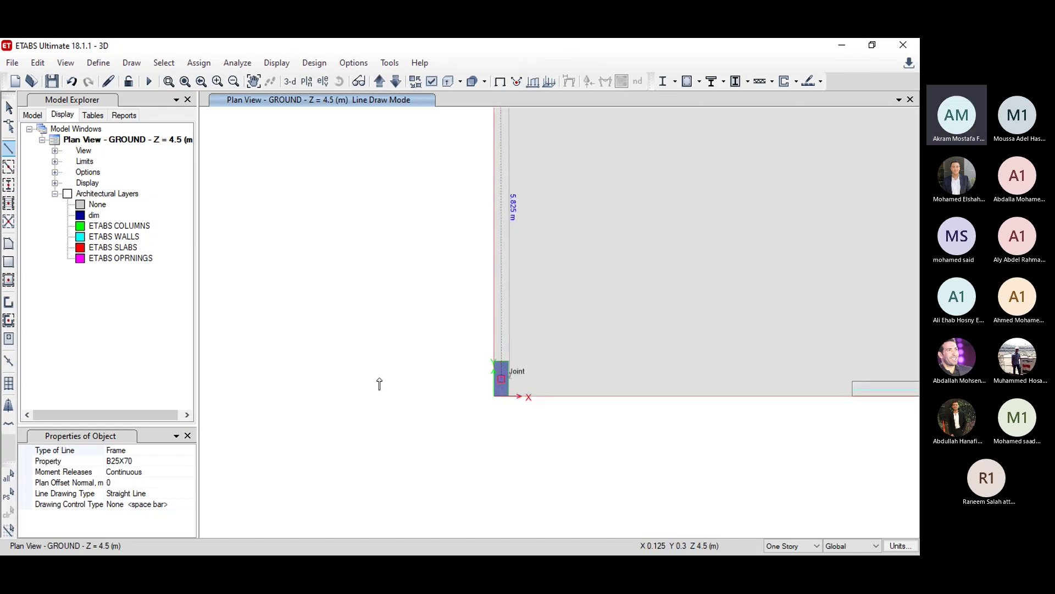
scroll(343, 442, down, 5)
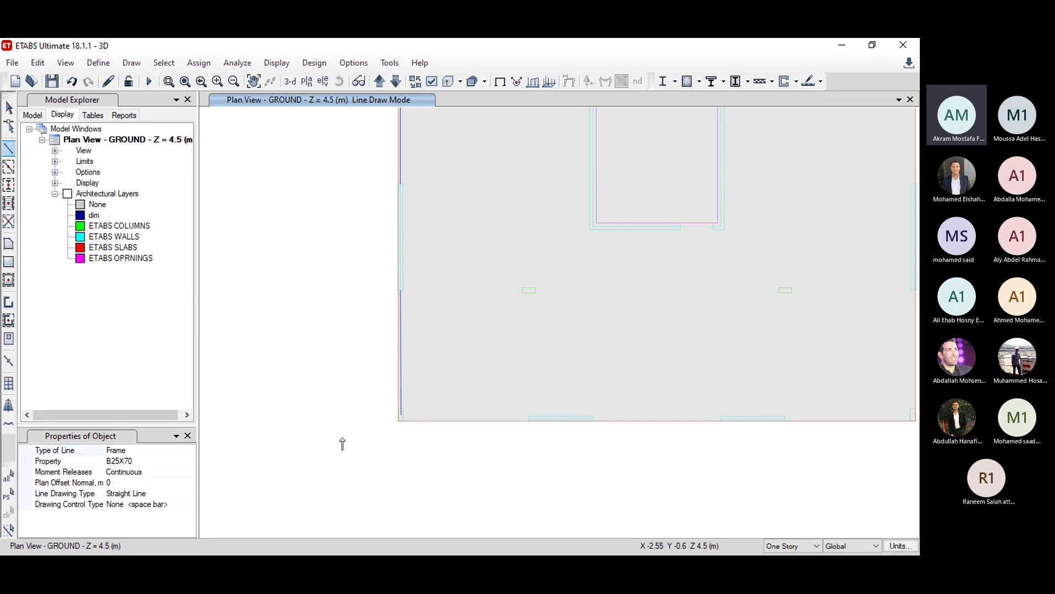
Step: Draw B25X70 beams along the slab edge opposite the Y axis, spanning between its corner columns, intermediate columns and wall
scroll(497, 201, up, 4)
click(497, 198)
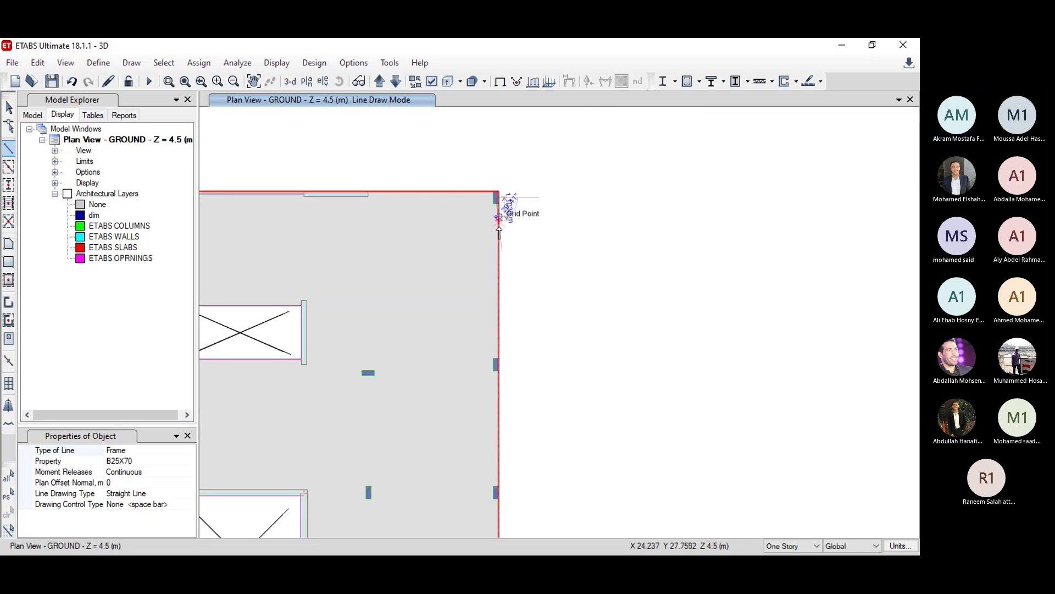
click(497, 364)
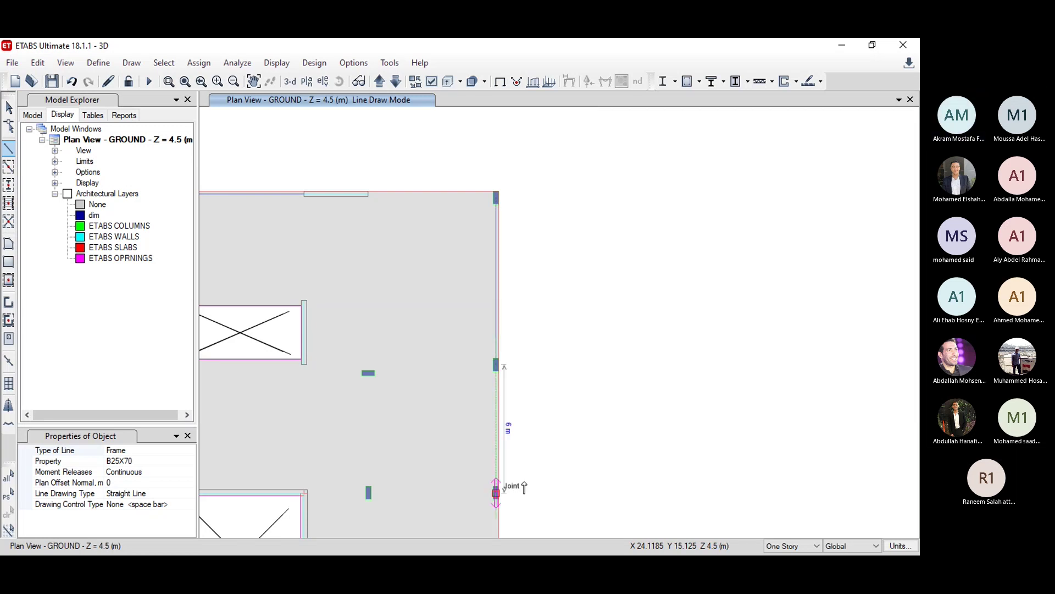
middle_drag(533, 489, 573, 165)
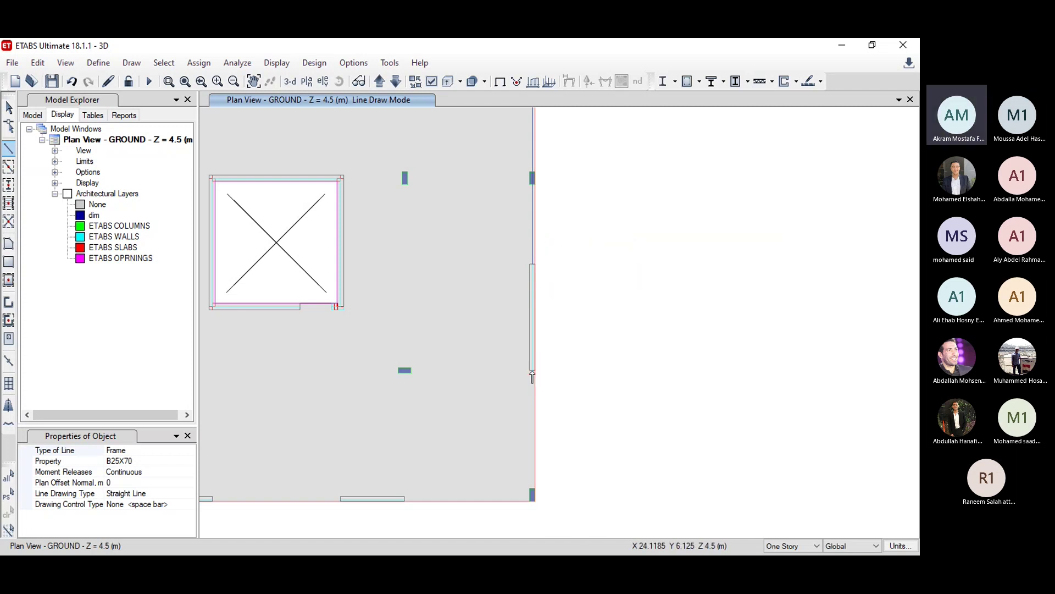
click(532, 496)
key(Escape)
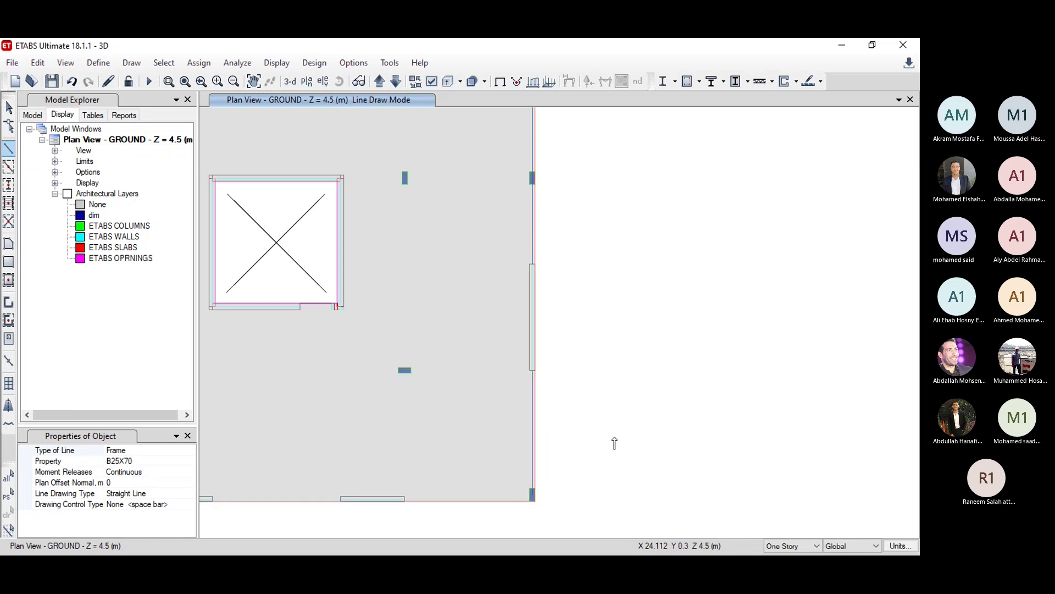
key(Escape)
scroll(534, 144, up, 5)
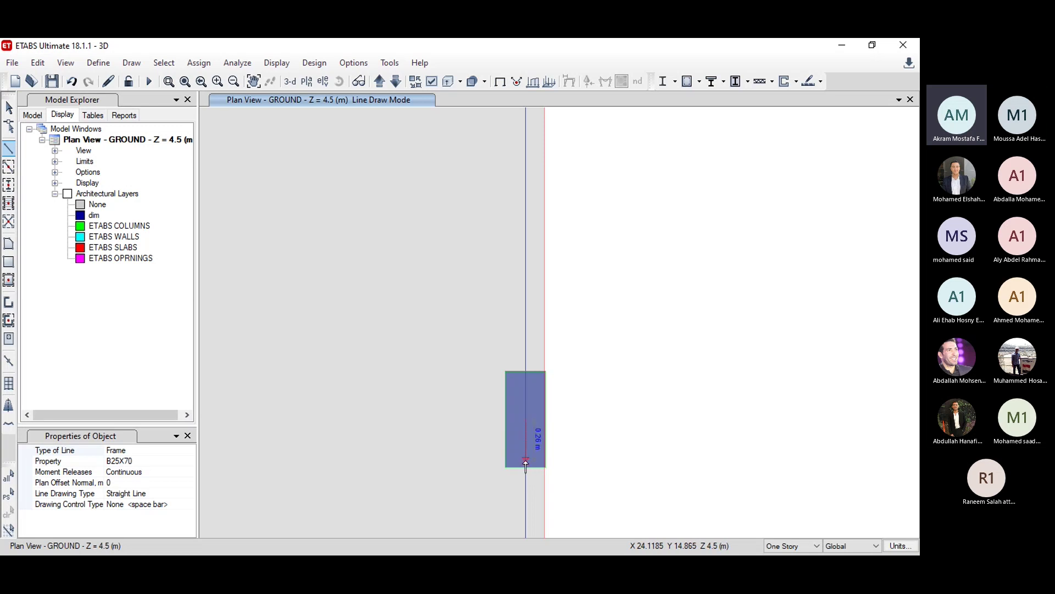
click(525, 413)
scroll(684, 332, down, 3)
scroll(686, 329, down, 2)
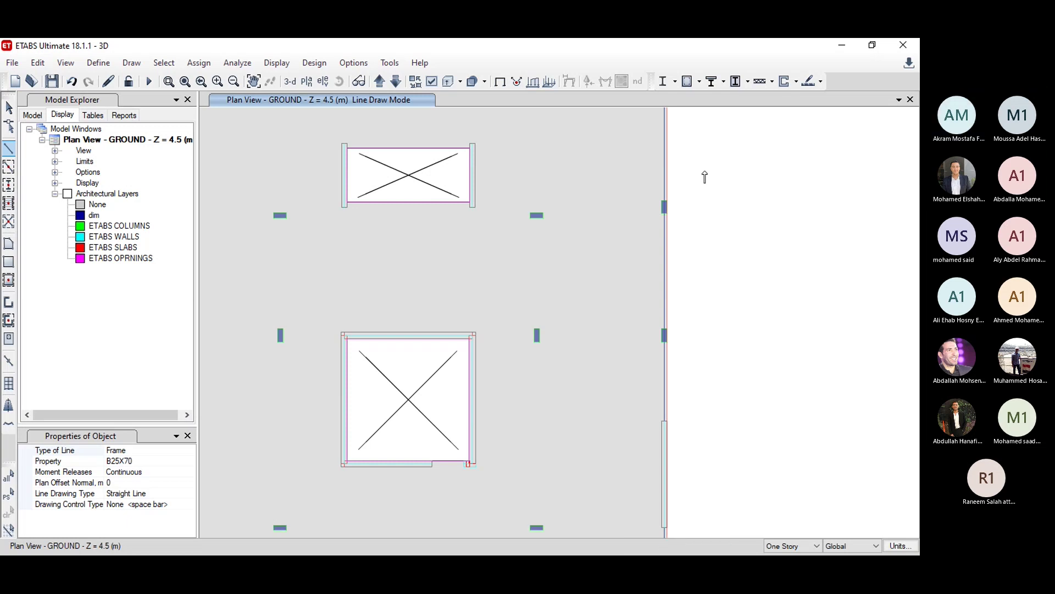
Step: Draw a B25X70 beam on the edge opposite the X axis, from the wall's end to the joint of the corner column farthest from the origin
mouse_move(701, 174)
middle_down()
mouse_move(721, 266)
mouse_move(721, 346)
middle_up()
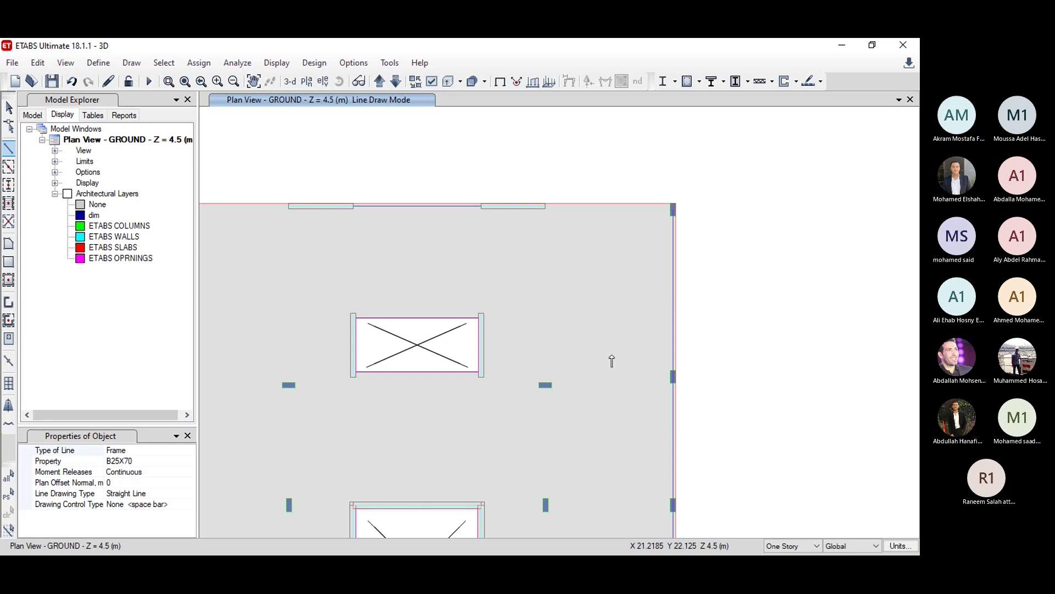
click(168, 81)
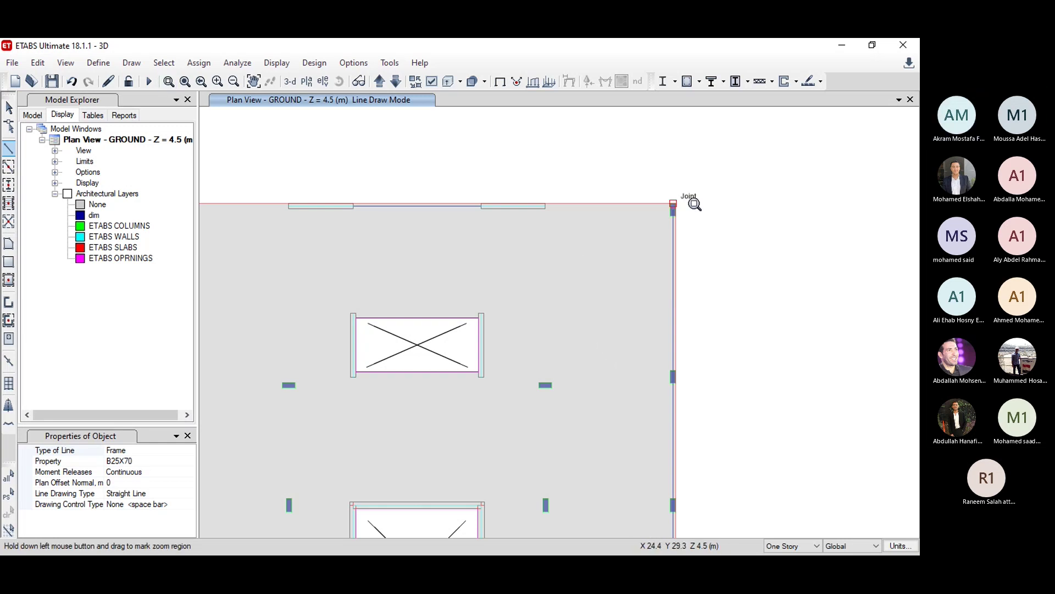
drag(718, 180, 566, 235)
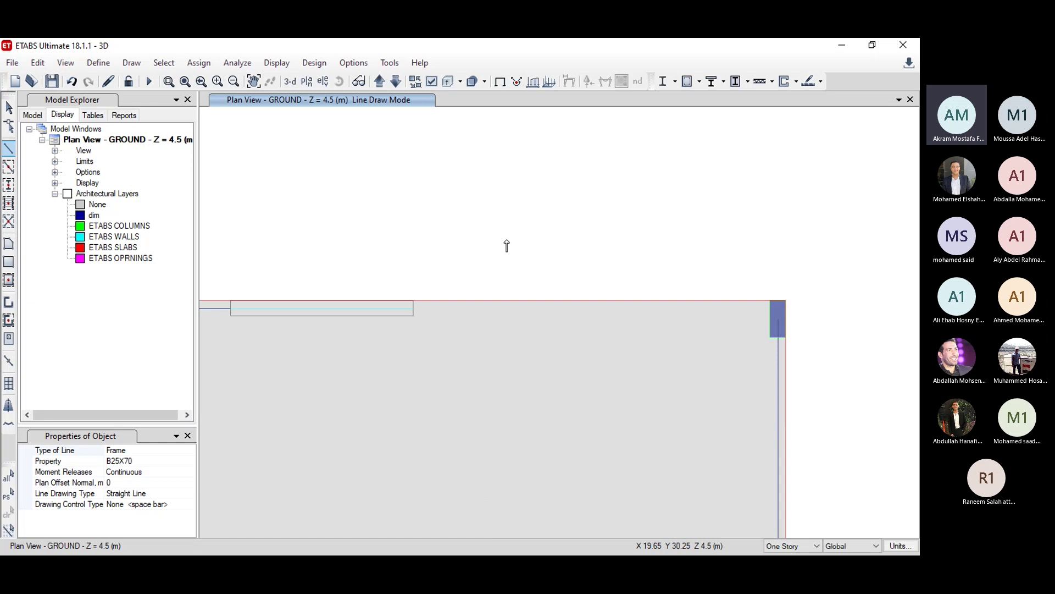
click(412, 309)
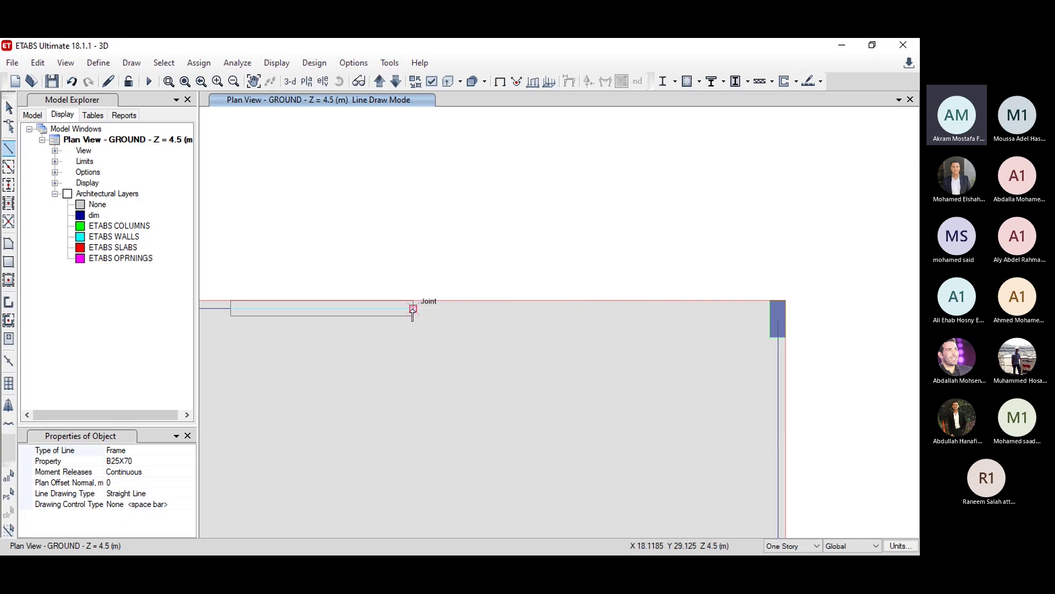
click(778, 319)
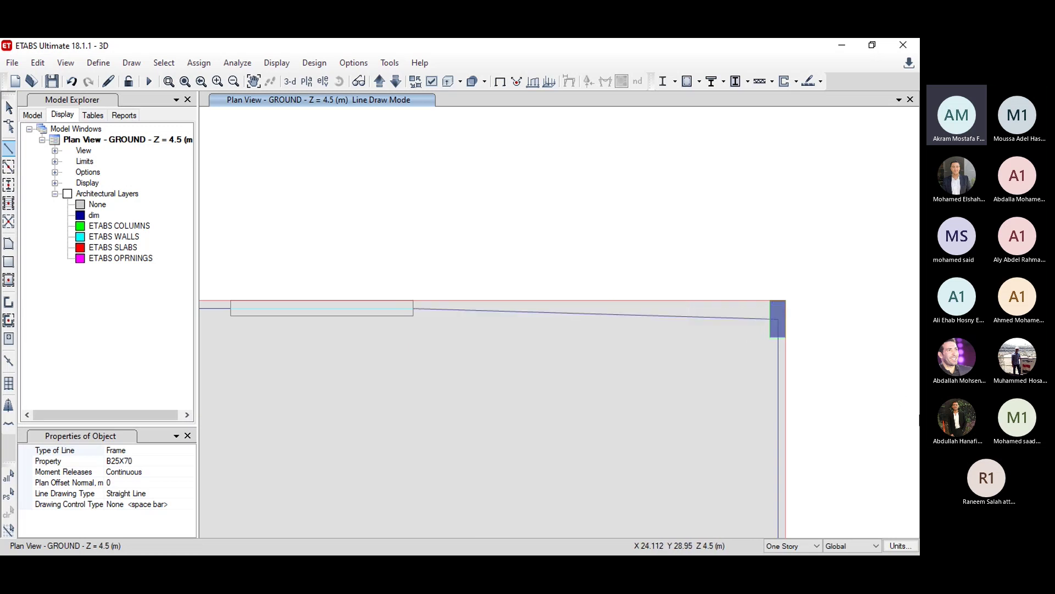
key(Escape)
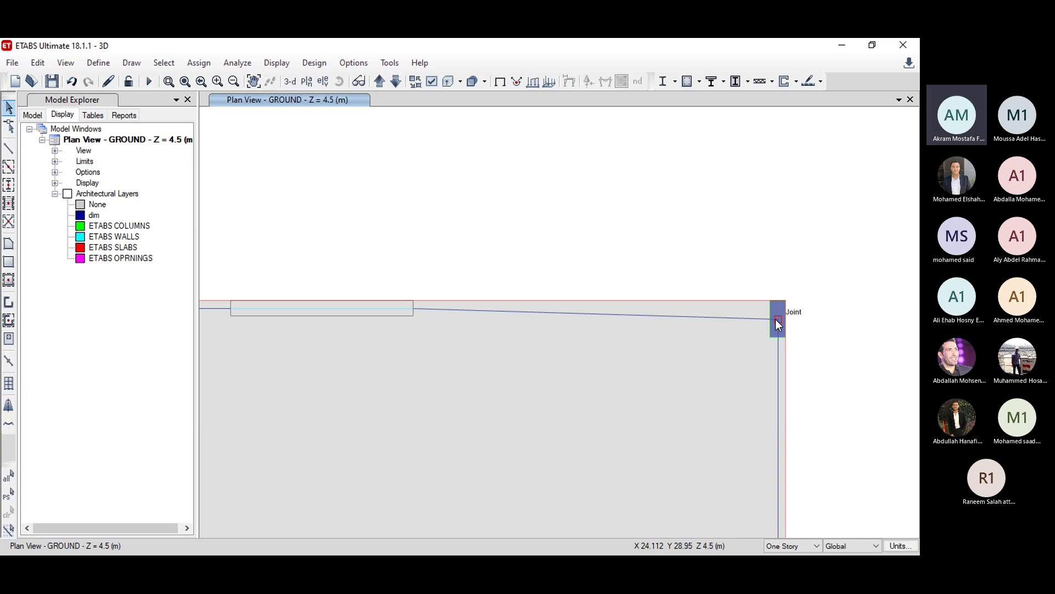
Step: Draw a straight B25X70 beam from the other wall's outer end along the same slab edge, extending past the Y-axis corner column
click(185, 81)
click(168, 82)
drag(532, 156, 436, 208)
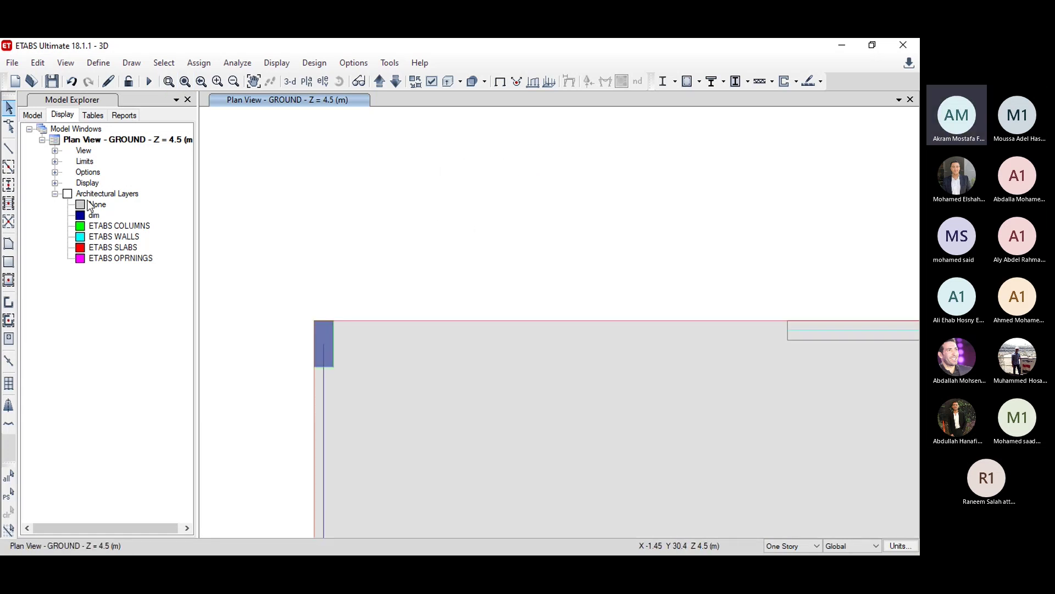
click(8, 153)
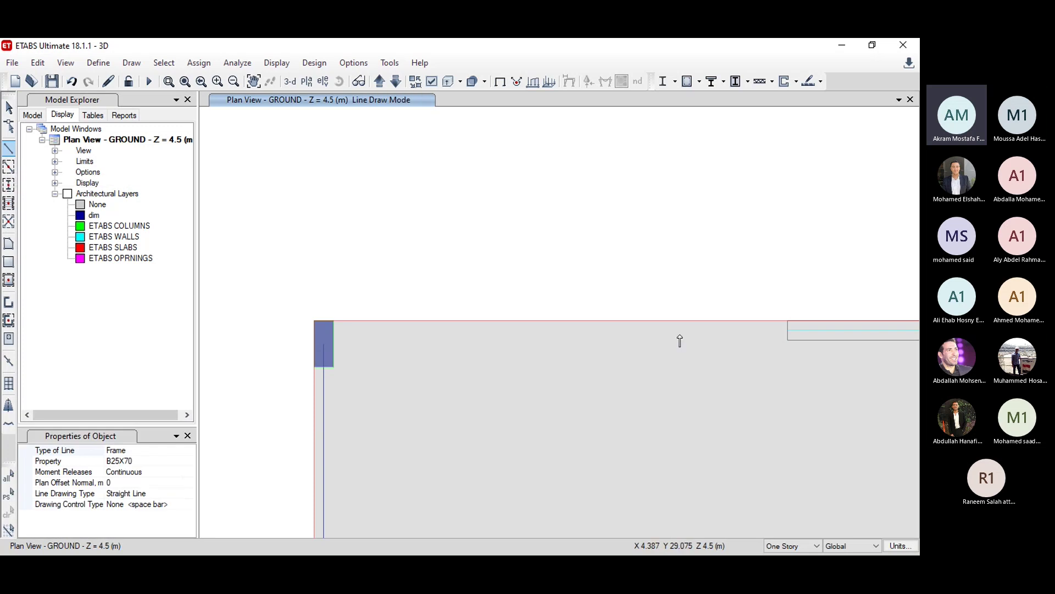
click(787, 330)
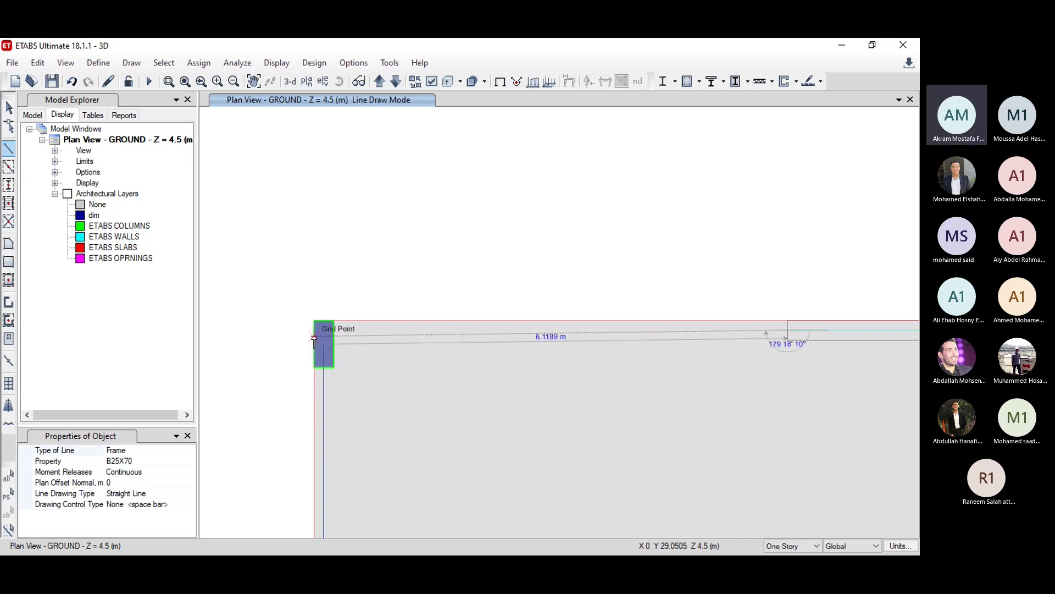
click(280, 332)
key(Escape)
key(Escape)
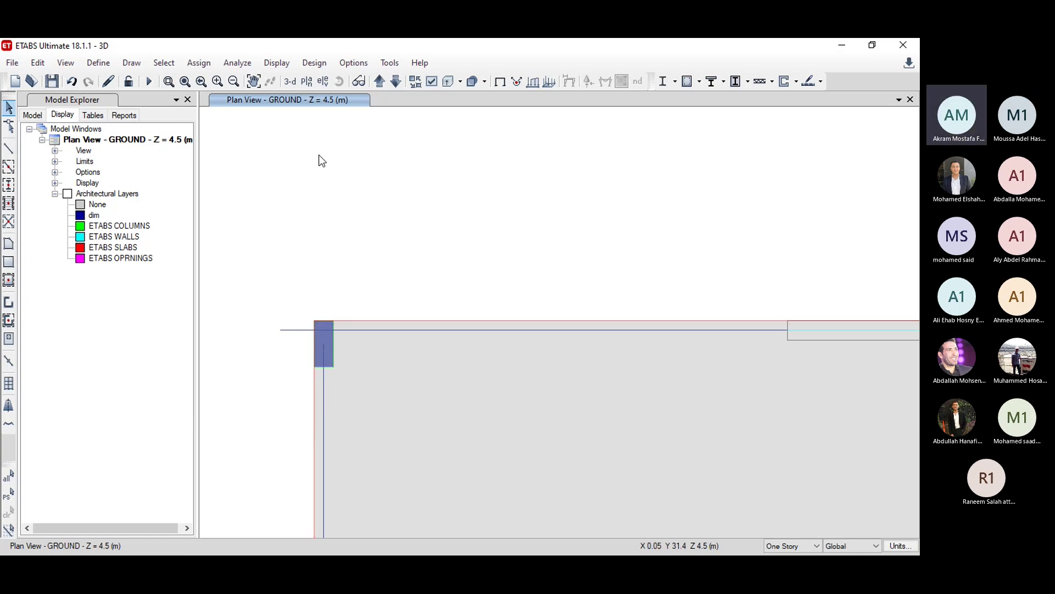
Step: Try to start a Link1 link at the joint of the corner column crossed by the extended beam
click(144, 64)
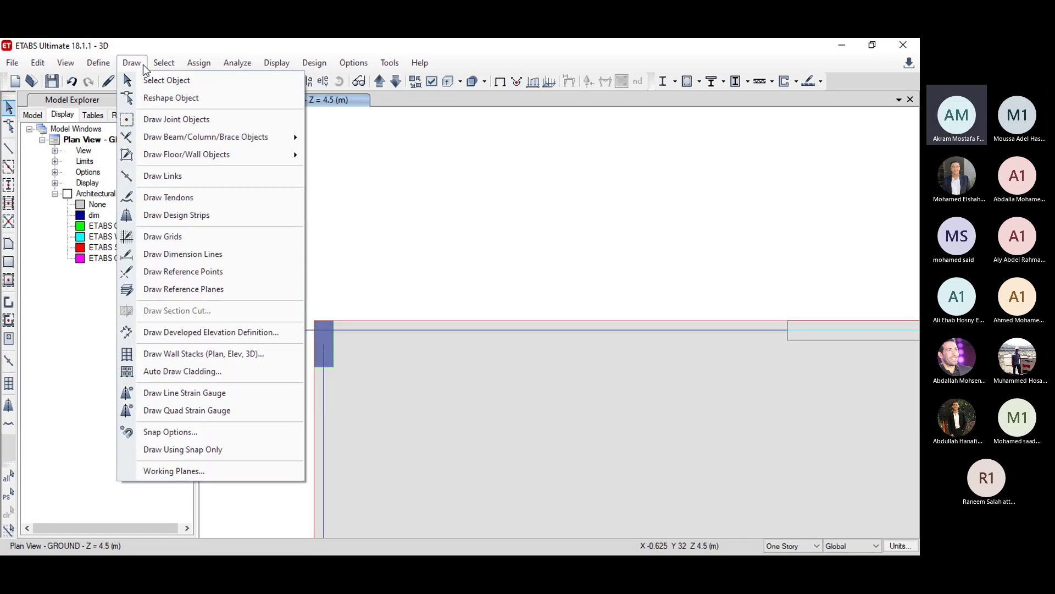
click(190, 175)
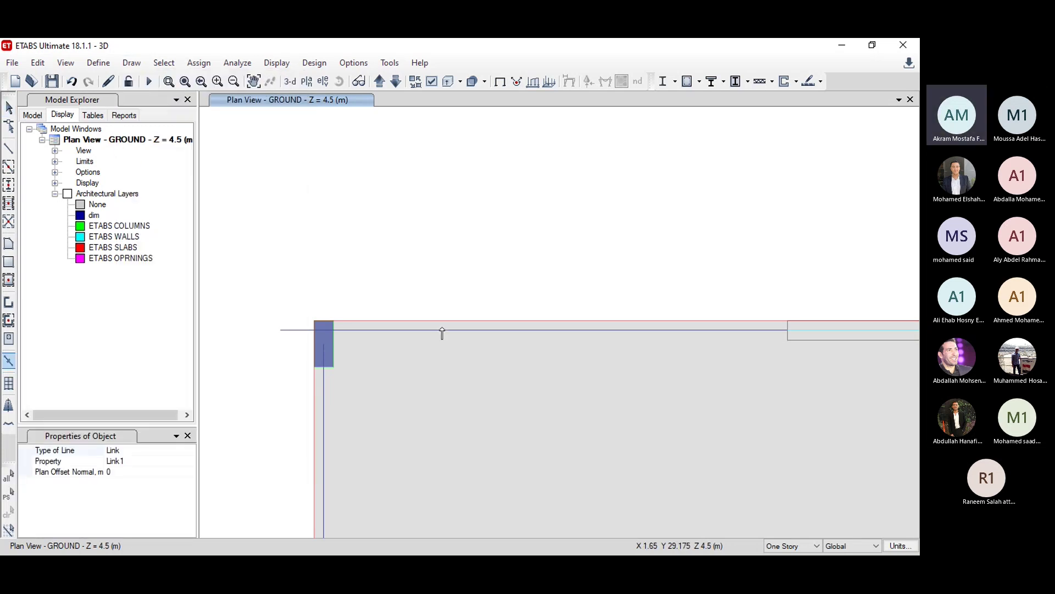
click(324, 346)
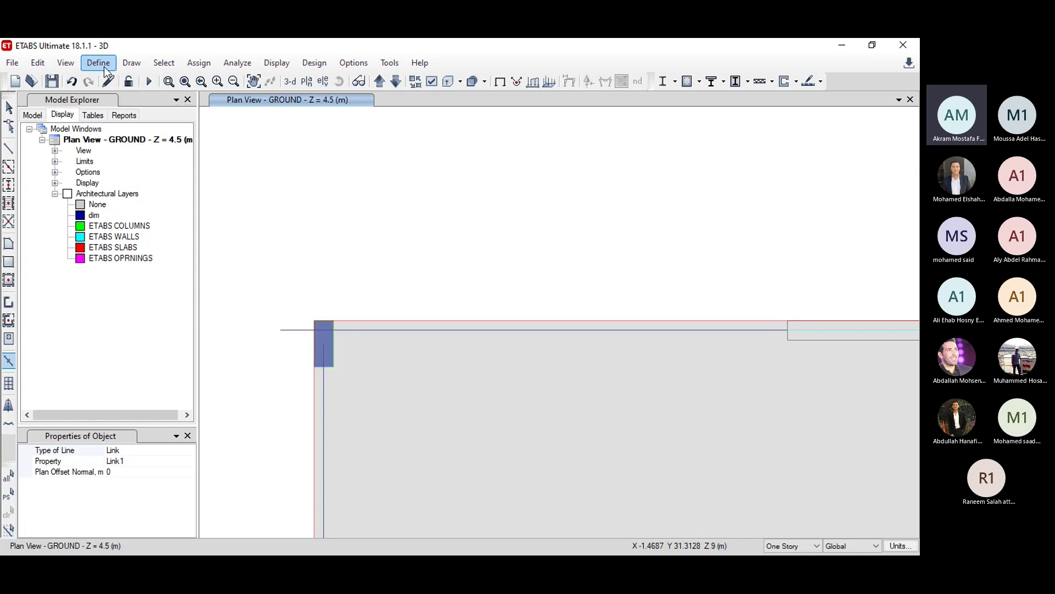
Step: Enable snapping to Perpendicular Projections and draw the Link1 link from the corner column's joint perpendicular to the extended beam
click(131, 62)
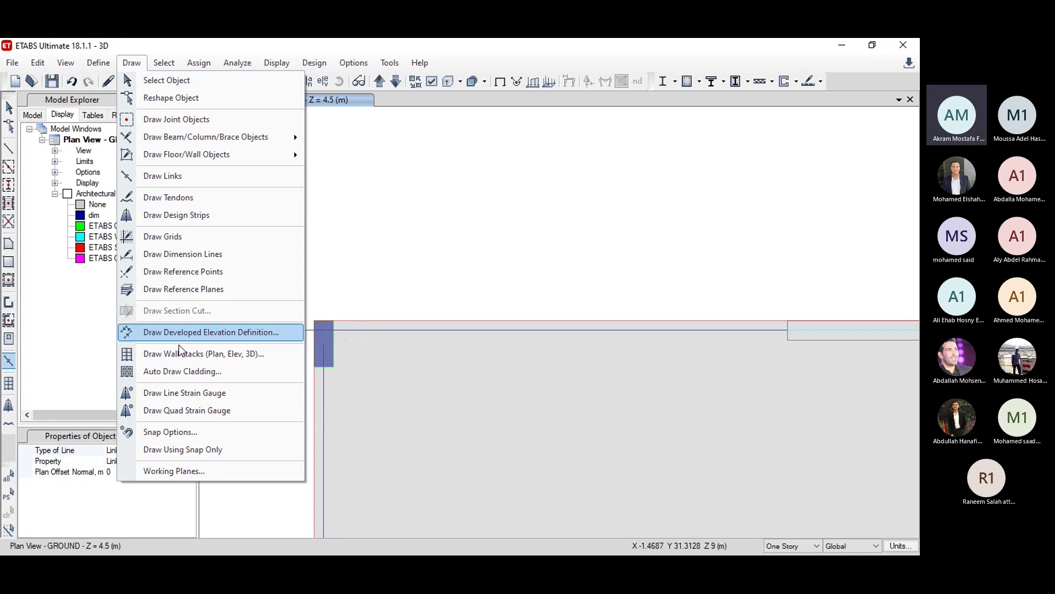
click(187, 432)
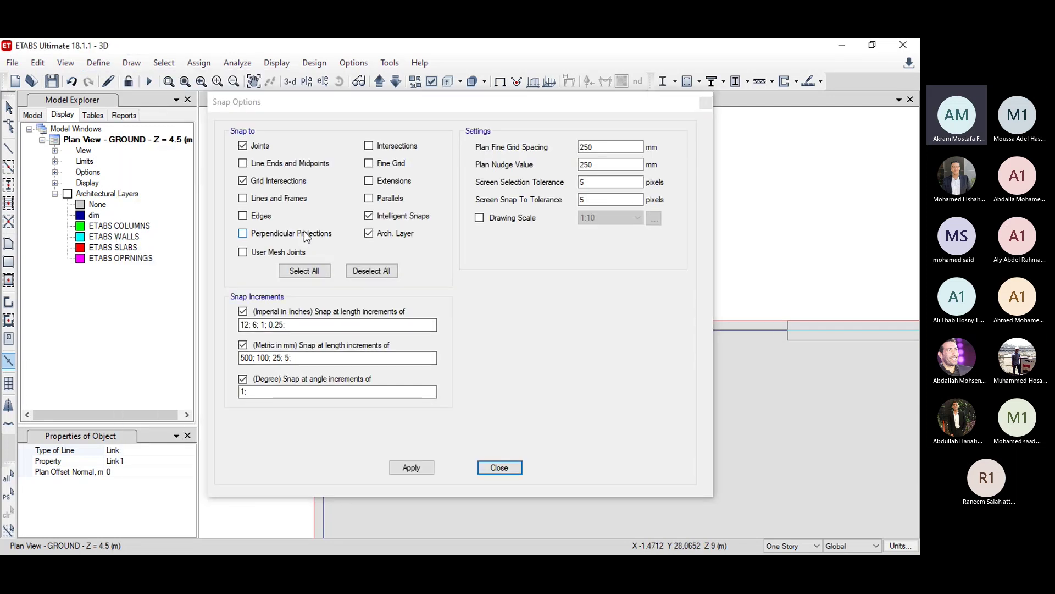
click(304, 232)
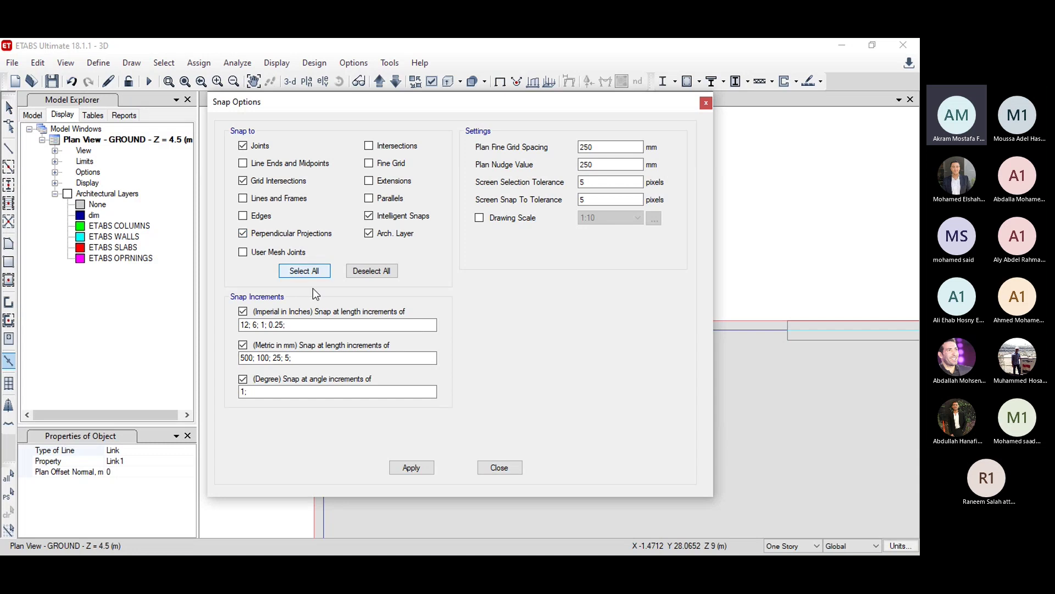
click(411, 466)
click(499, 467)
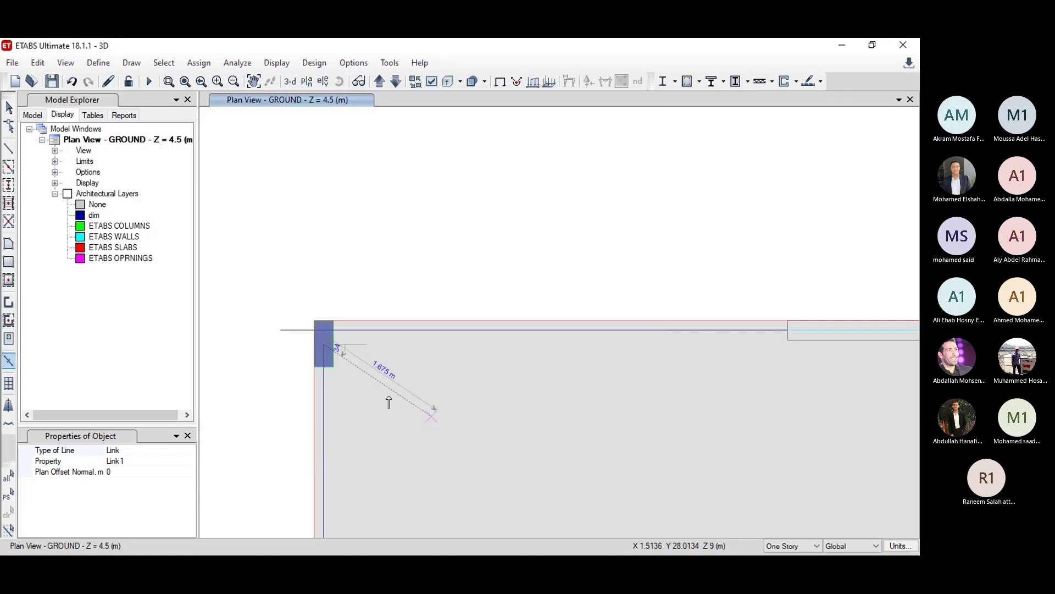
click(322, 331)
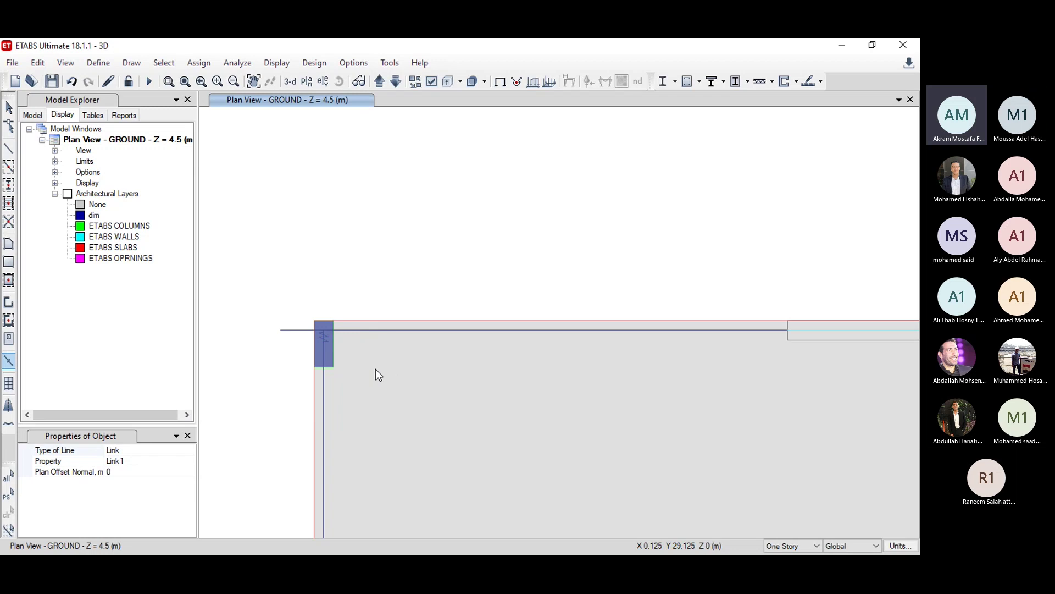
key(Escape)
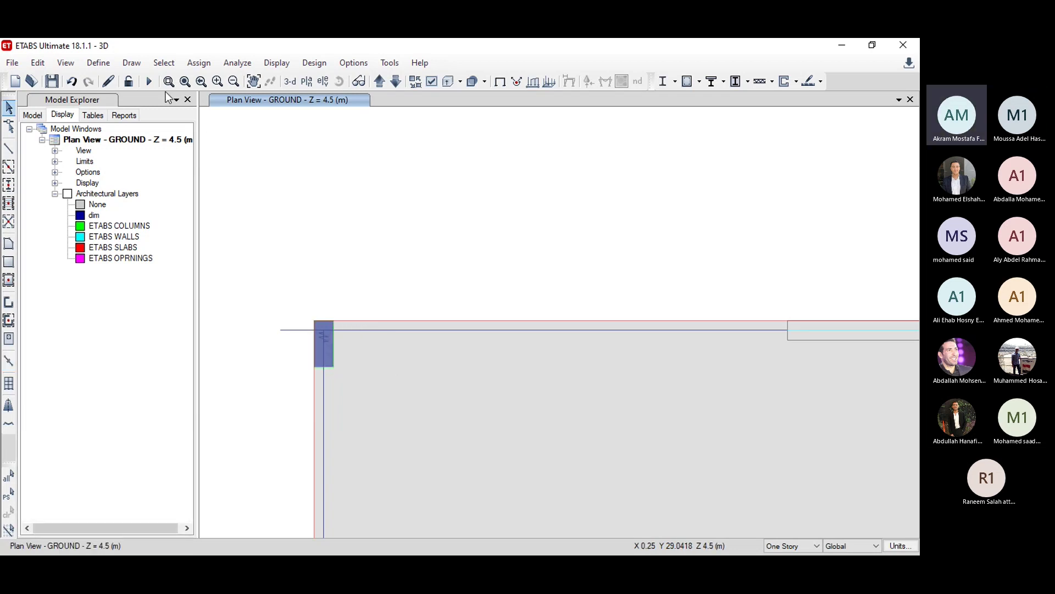
Step: Break the extended beam at its intersections with the selected frames and joints, and delete the piece projecting beyond the corner column
click(169, 82)
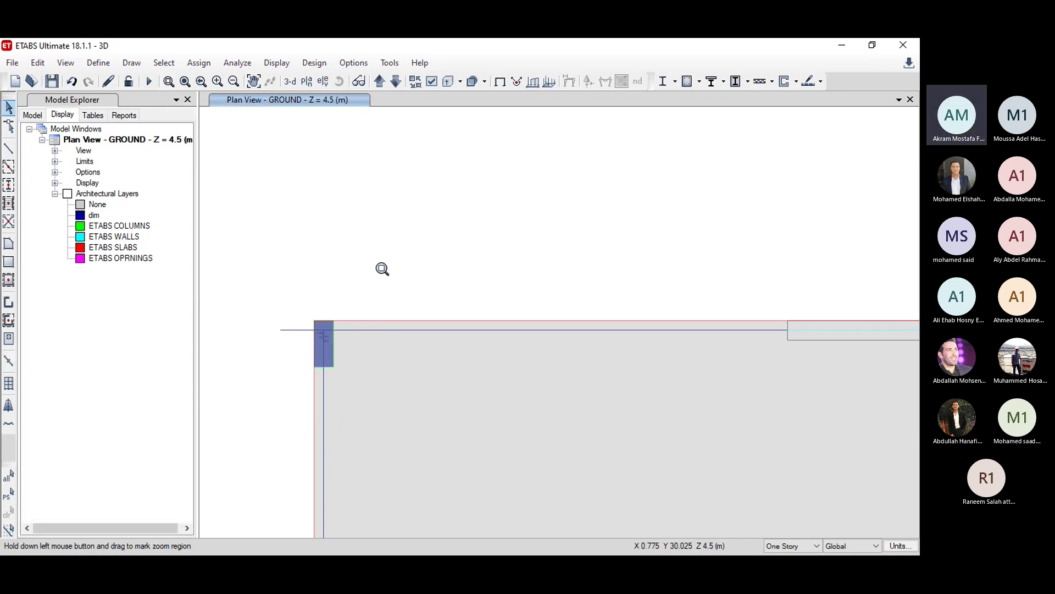
drag(405, 270, 268, 372)
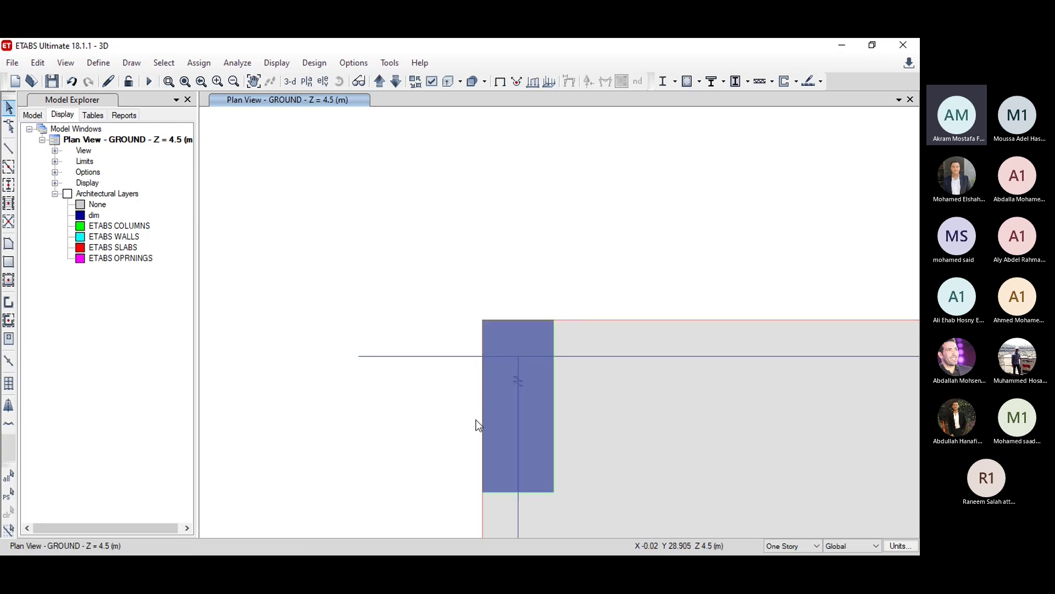
drag(524, 352, 499, 416)
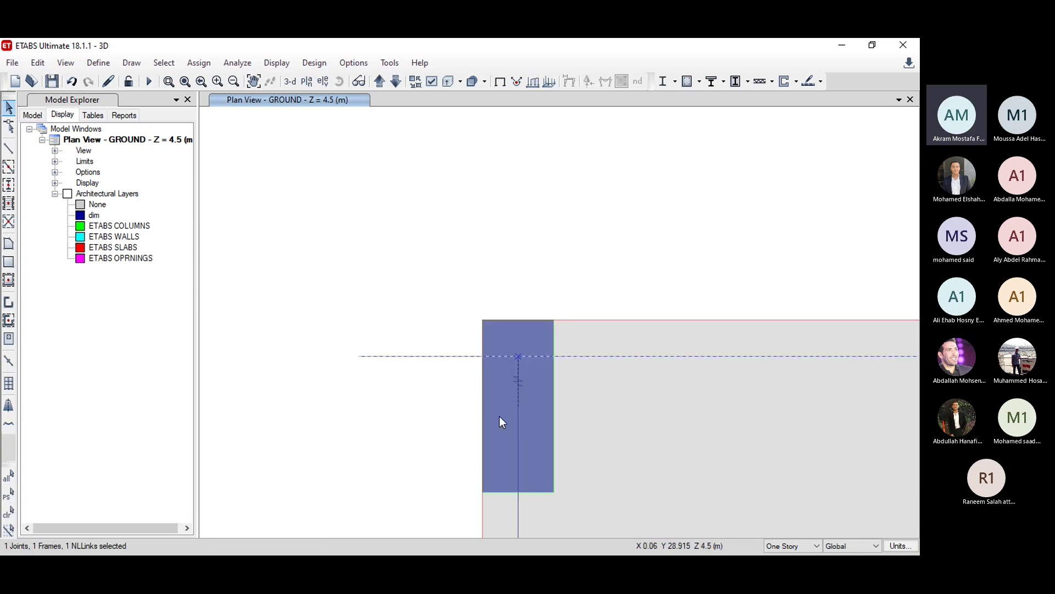
click(37, 63)
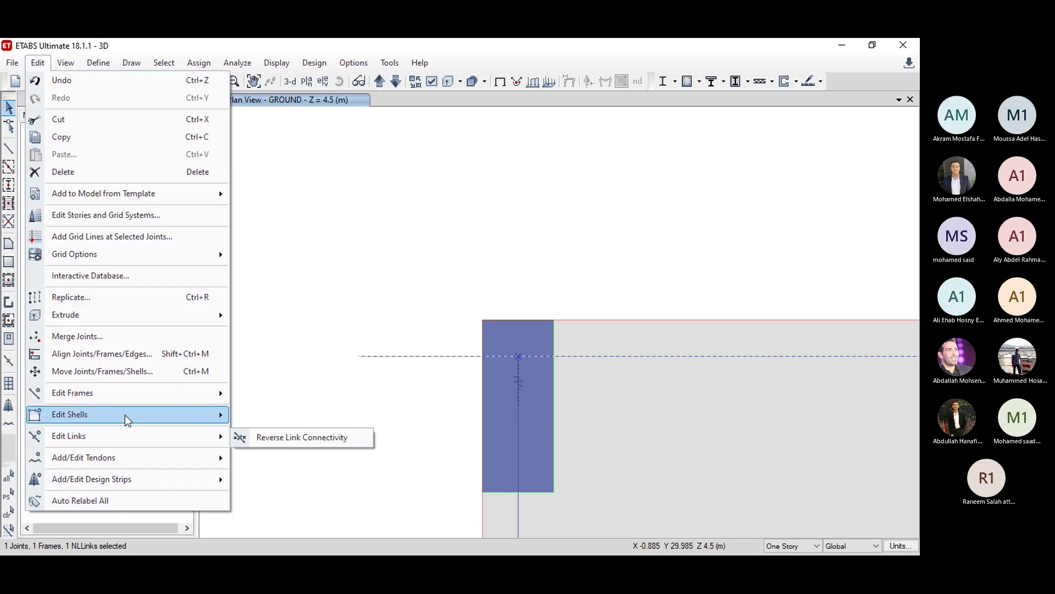
mouse_move(133, 394)
click(254, 404)
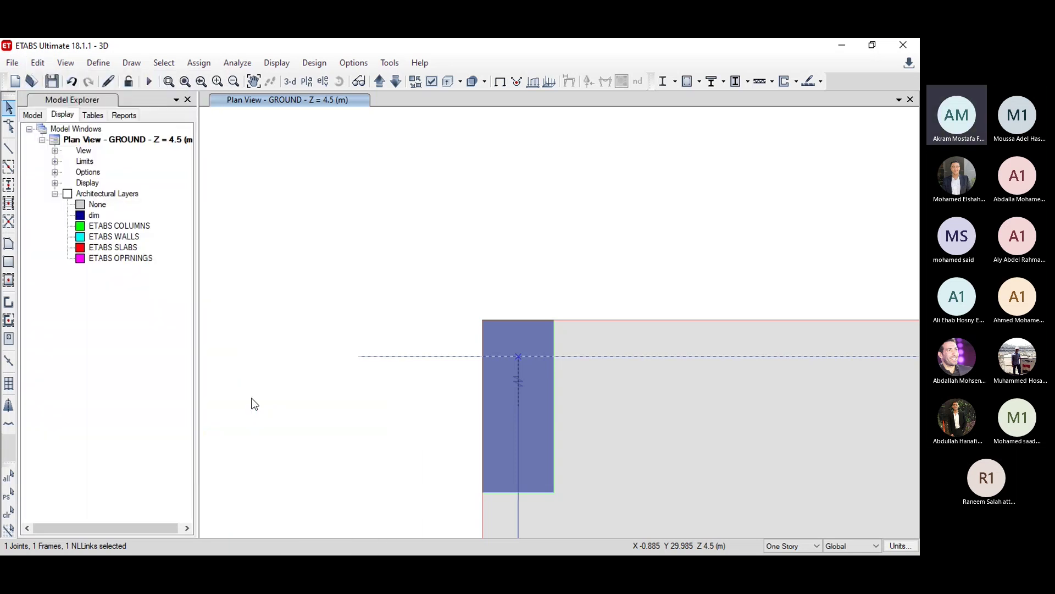
click(406, 286)
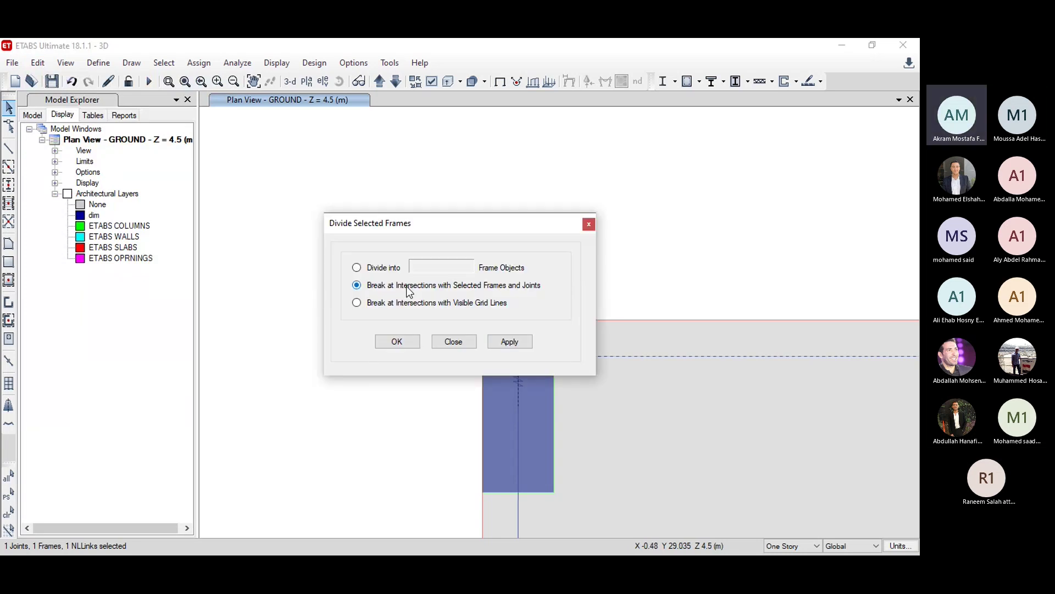
click(397, 341)
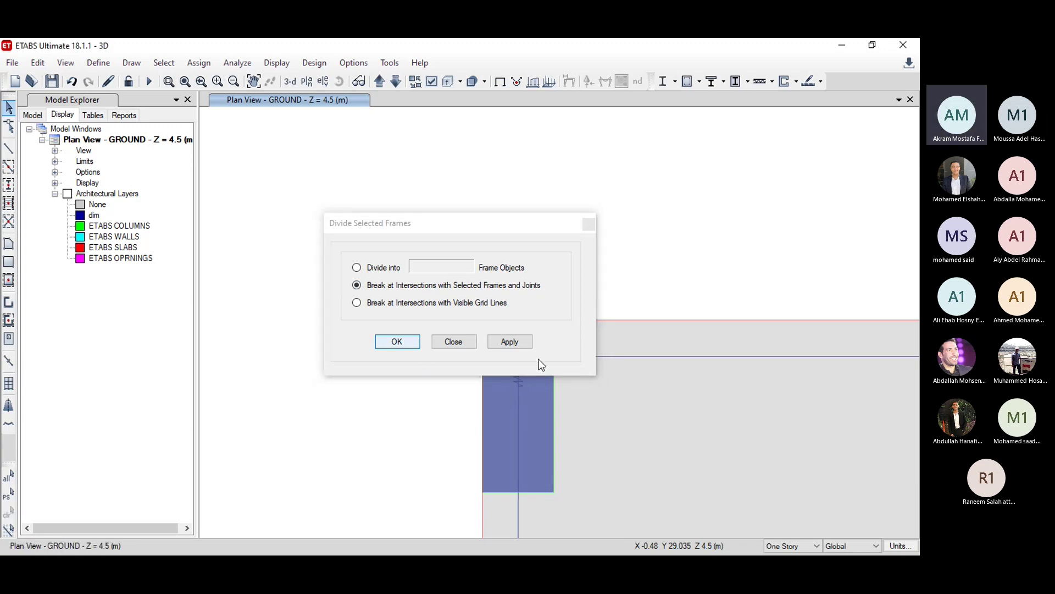
drag(420, 339, 388, 393)
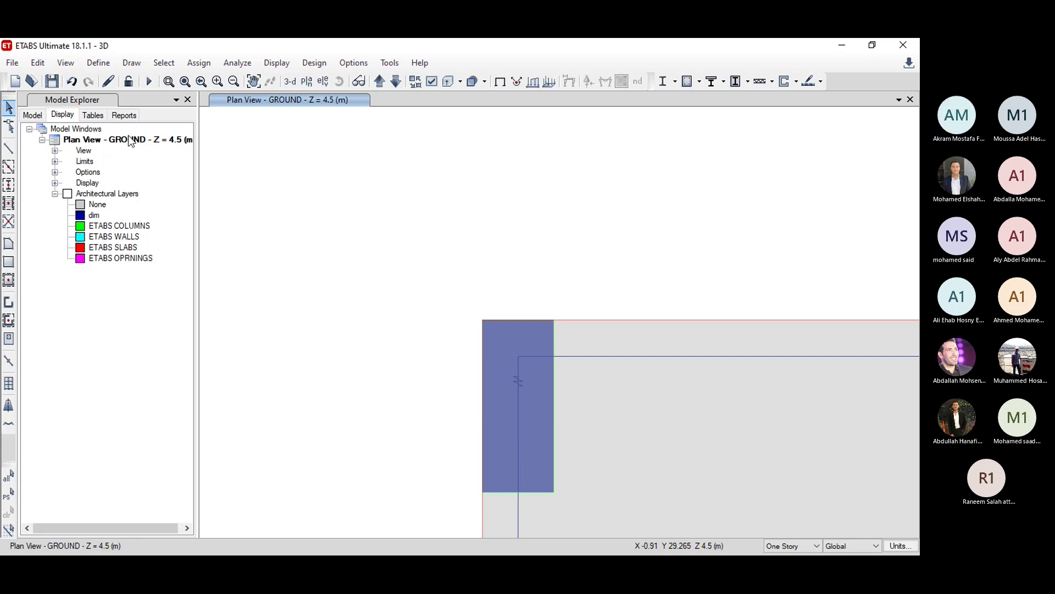
Step: Modify the Link1 link property to fix all directions, U1 to U3 and R1 to R3
click(99, 66)
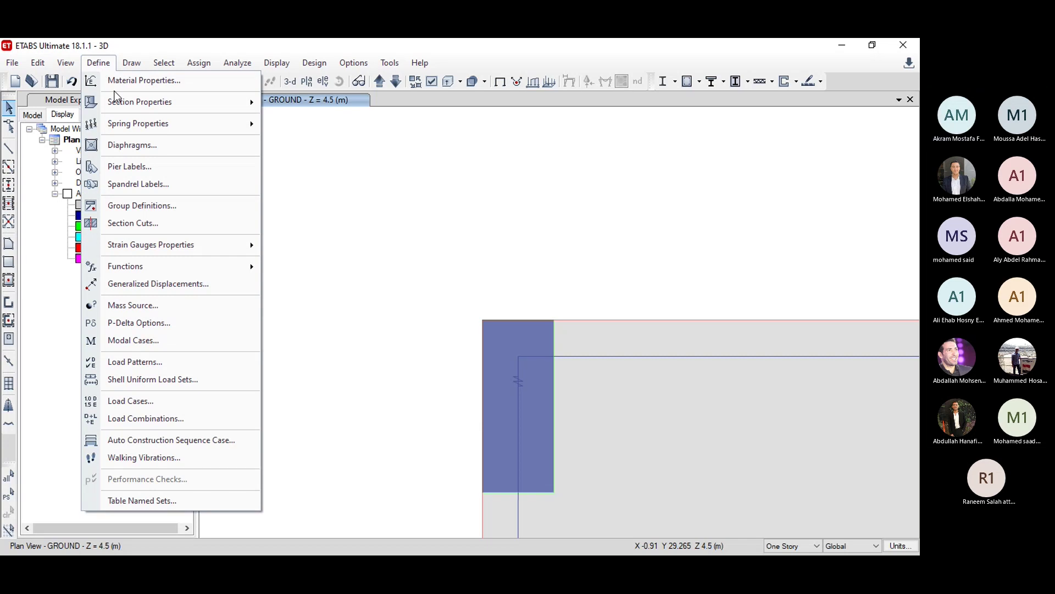
mouse_move(122, 100)
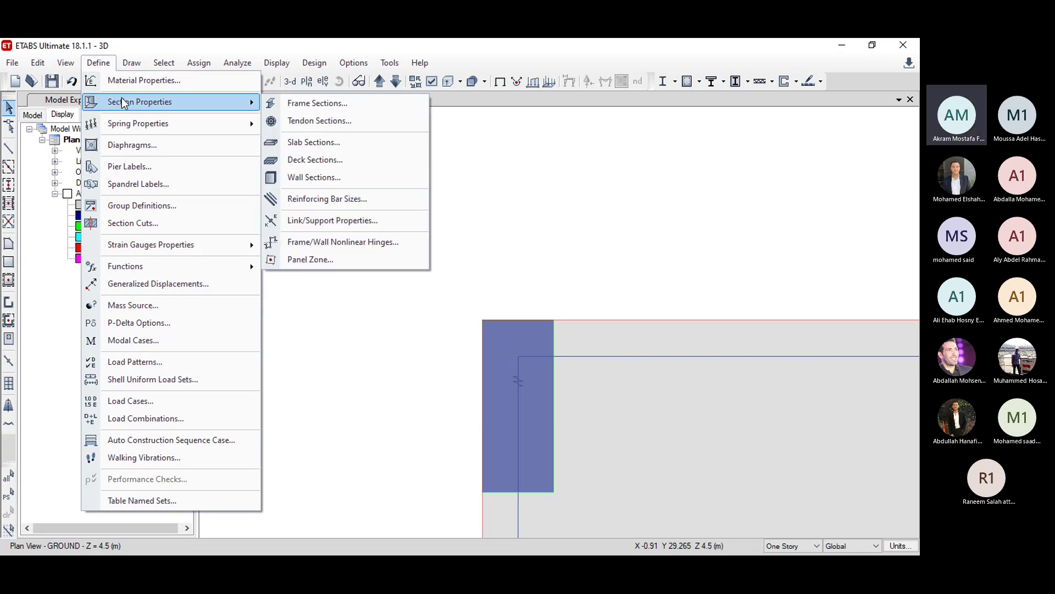
click(353, 221)
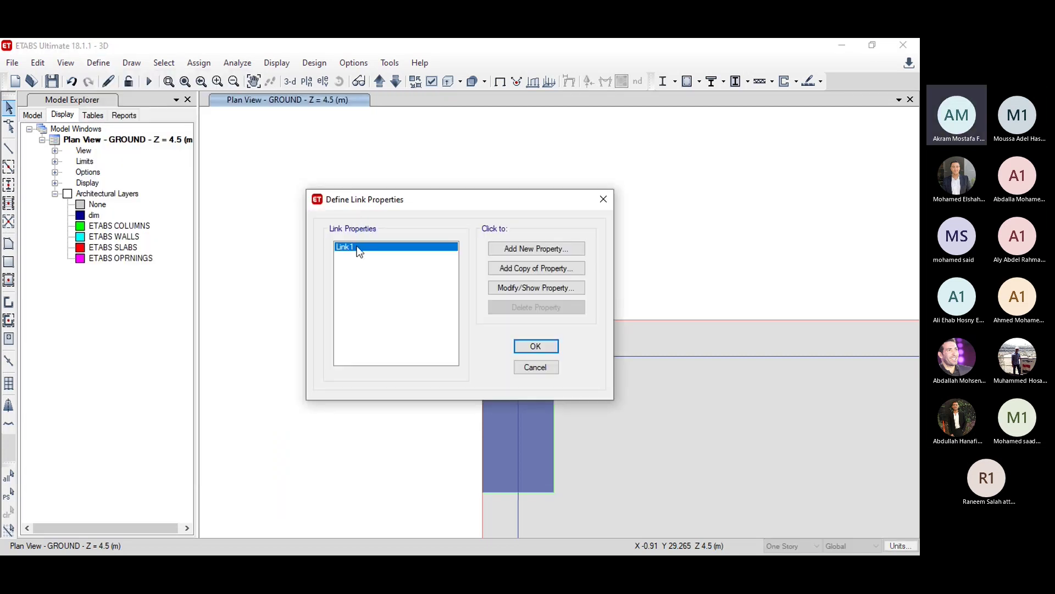
click(502, 289)
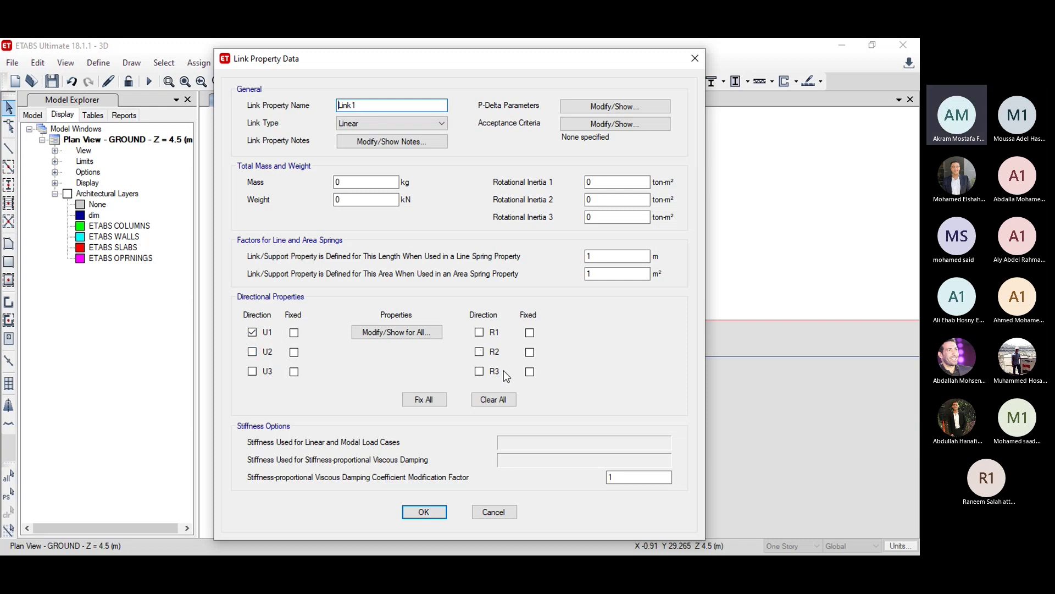
click(441, 399)
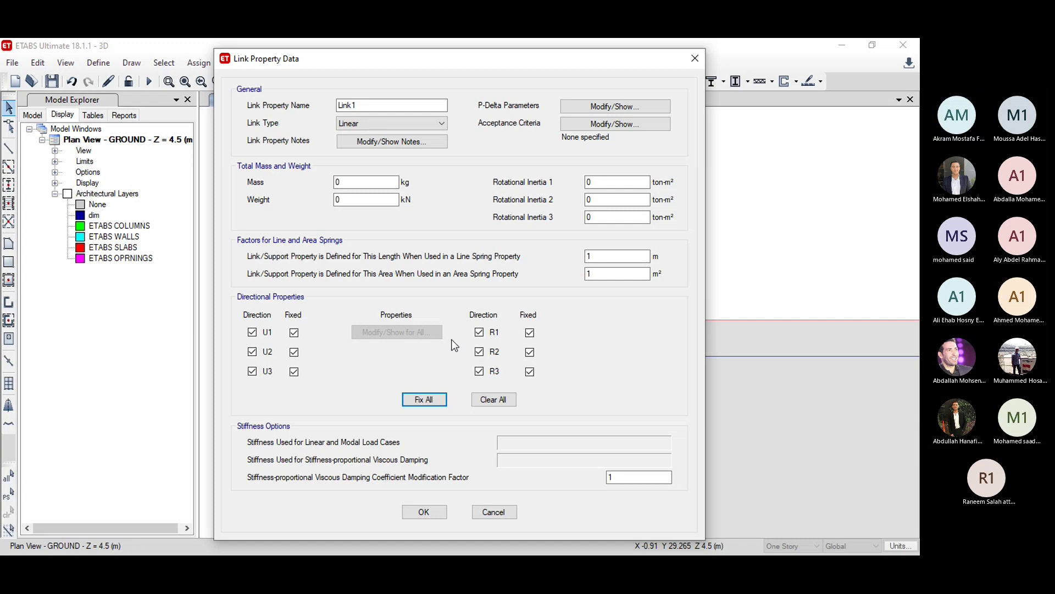
click(438, 512)
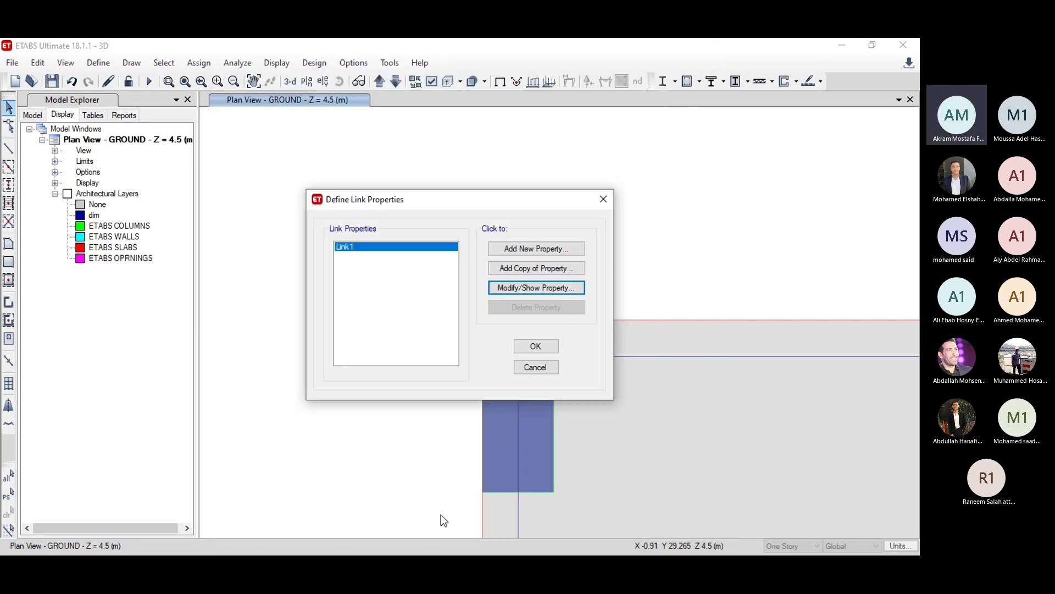
click(536, 346)
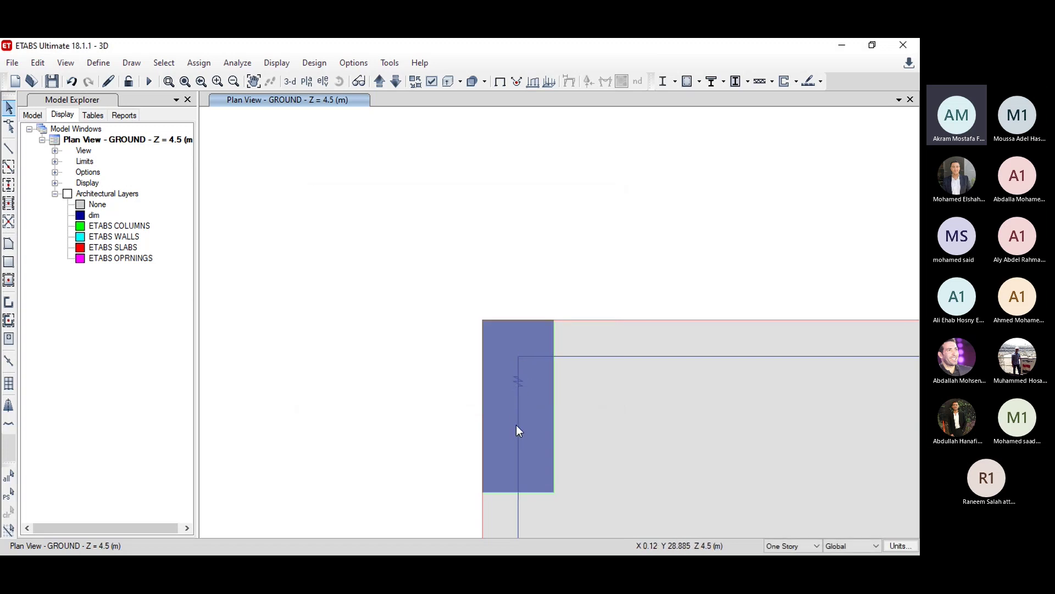
Step: Draw a straight B25X70 beam along the X-axis slab edge, from the farther wall's outer end perpendicular into the corner column away from the origin
click(185, 83)
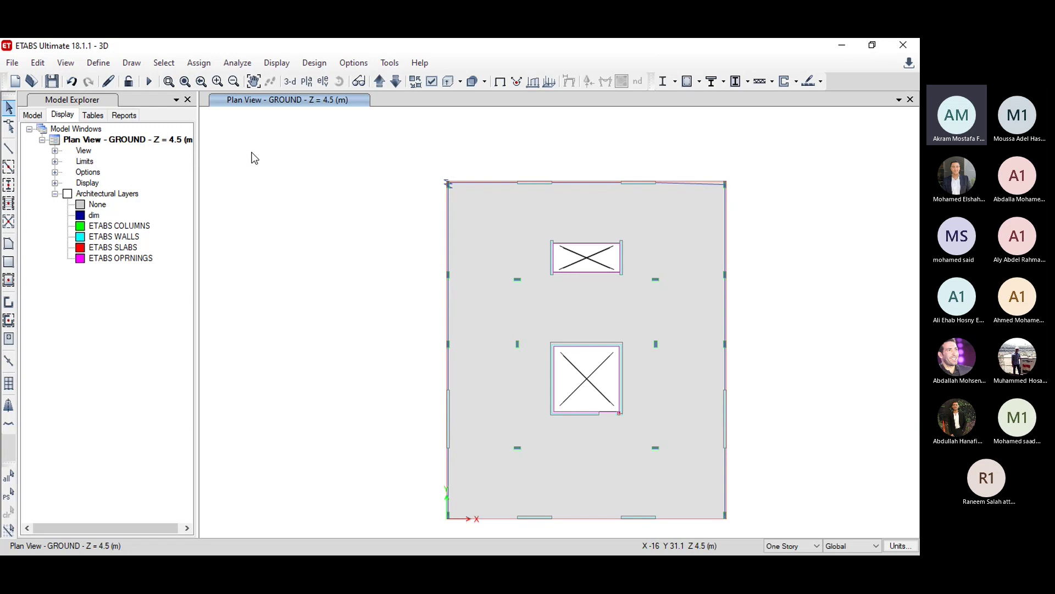
click(168, 81)
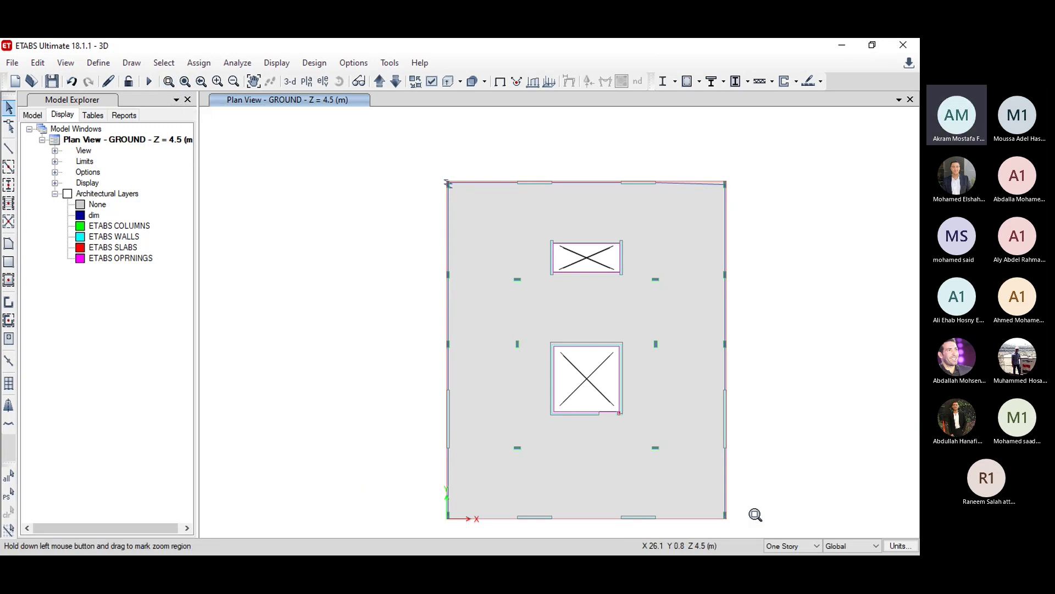
drag(759, 469, 641, 525)
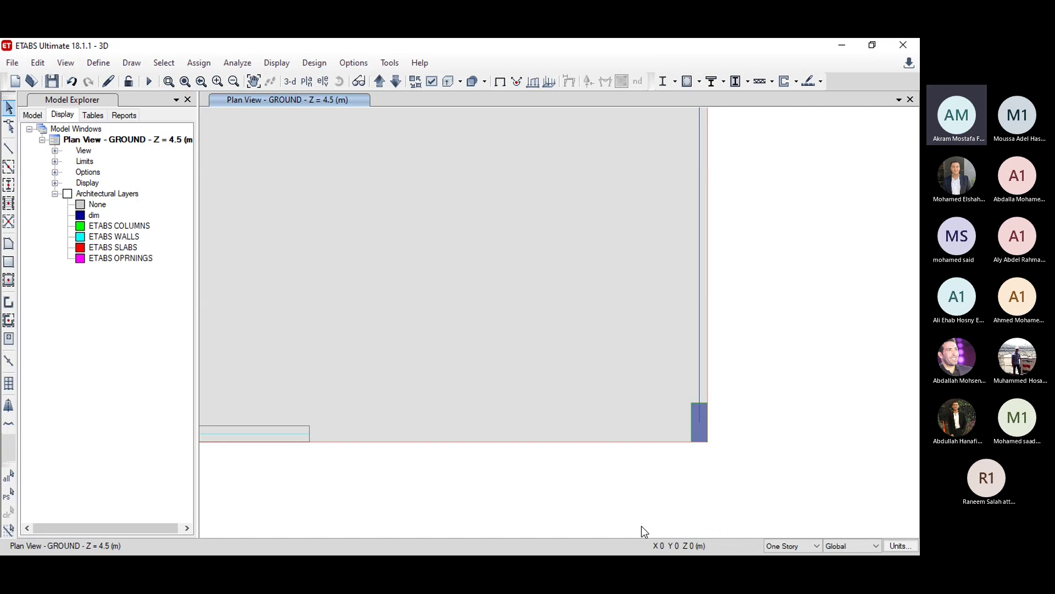
click(10, 149)
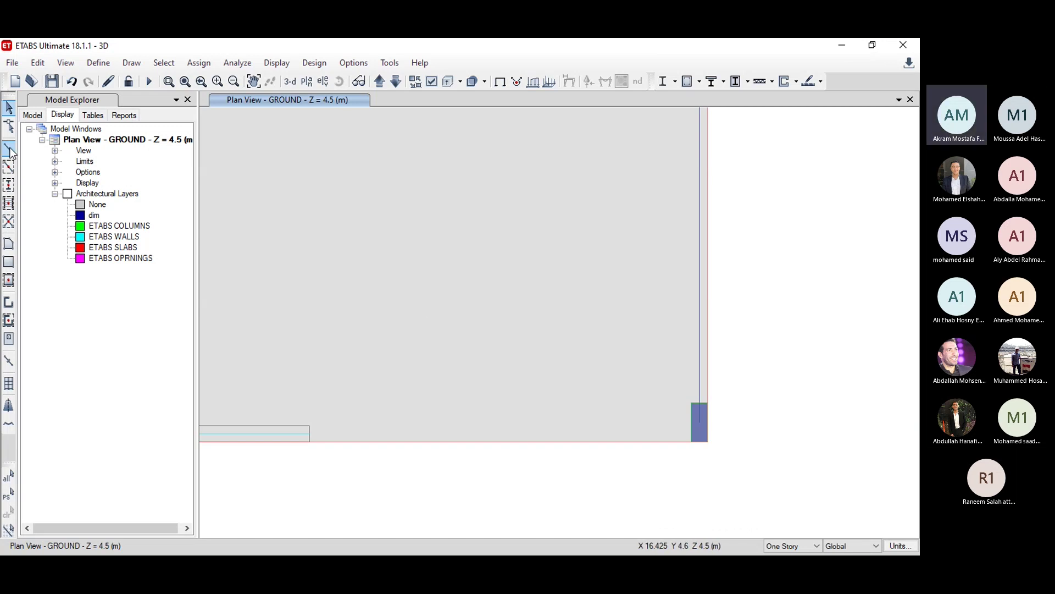
click(305, 435)
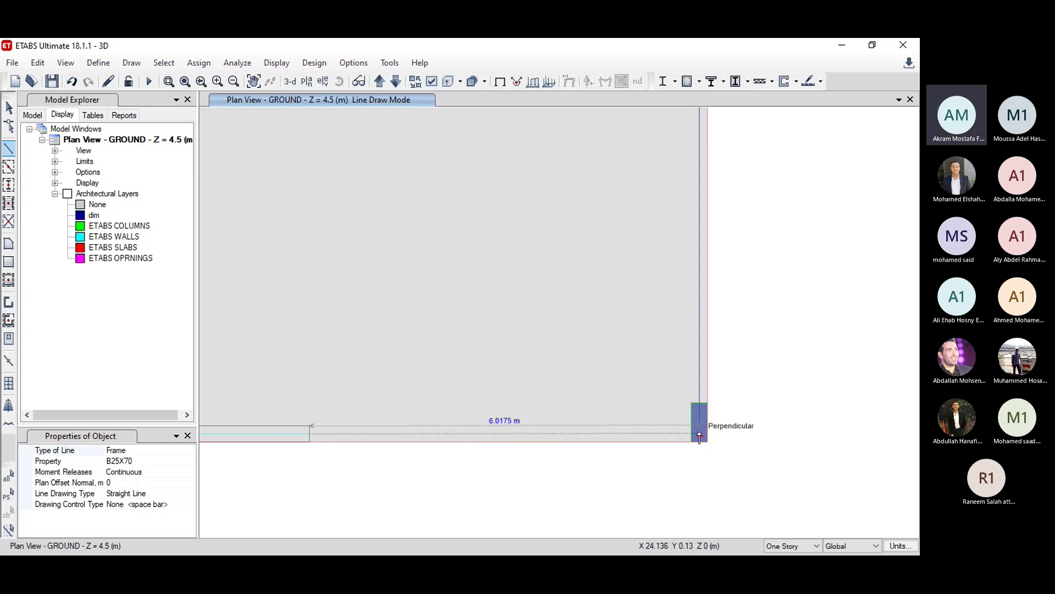
scroll(699, 436, up, 2)
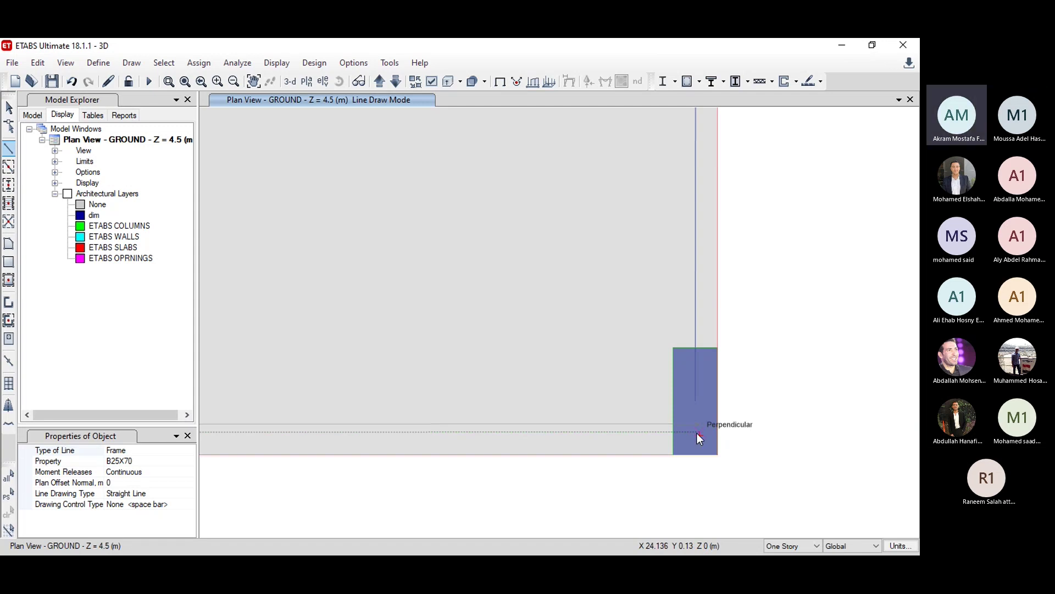
click(697, 433)
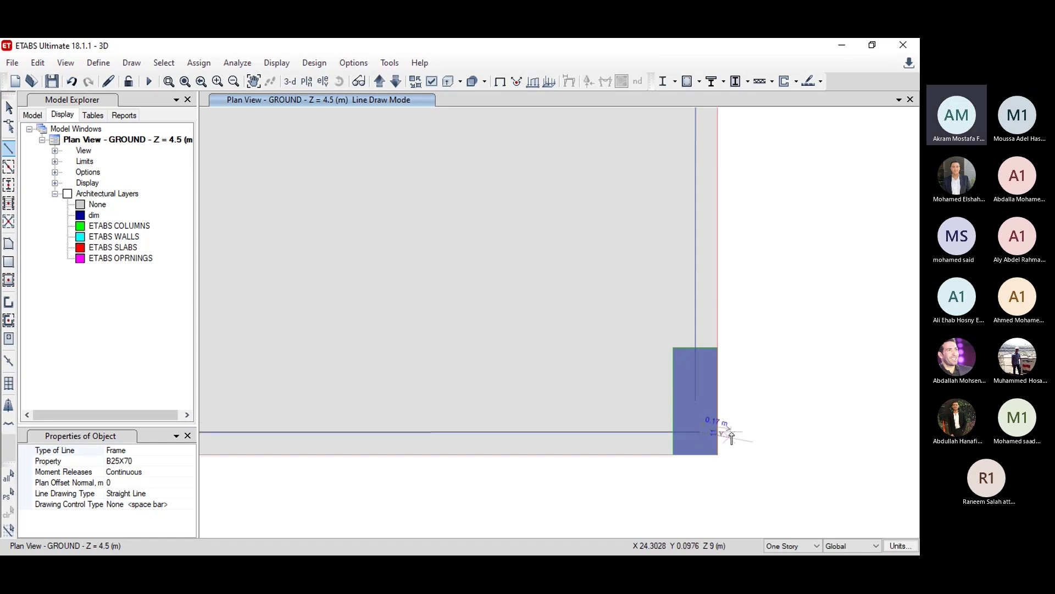
key(Escape)
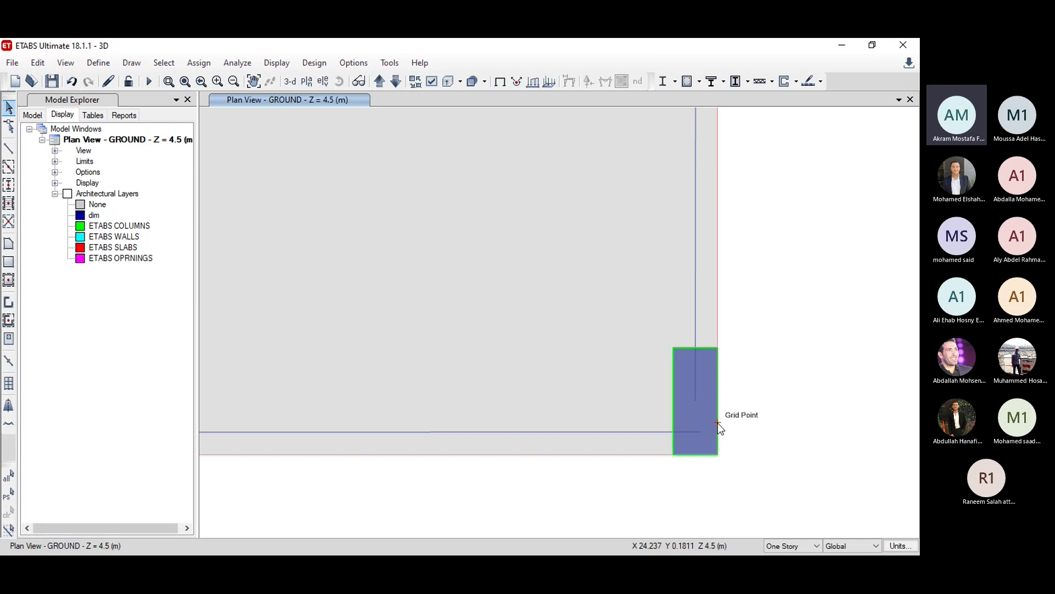
Step: Draw a B25X70 beam on the X-axis slab edge between the nearer wall's outer end and the joint of the corner column at the origin
click(184, 83)
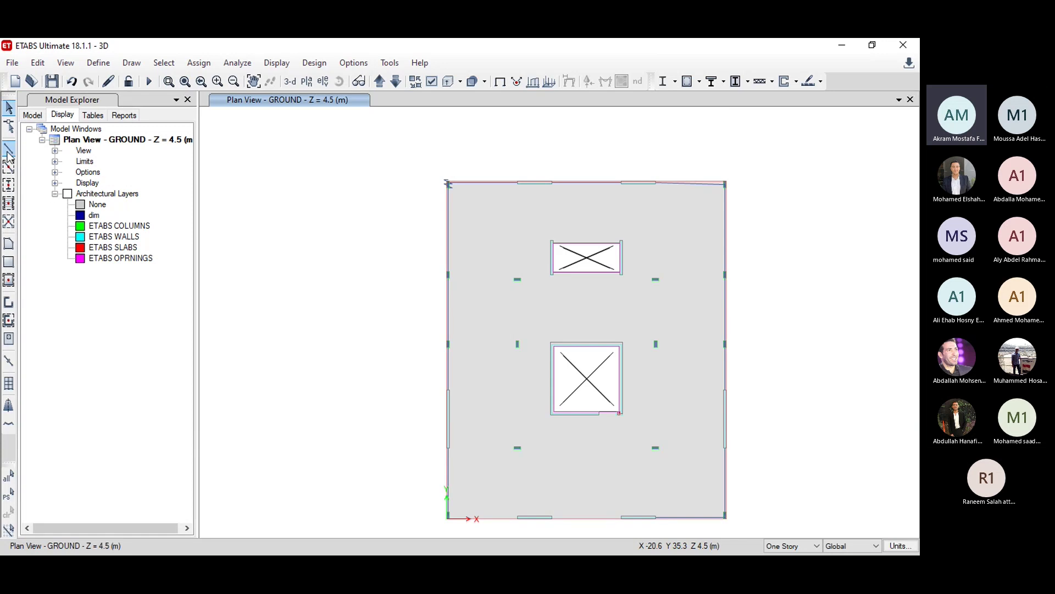
click(169, 81)
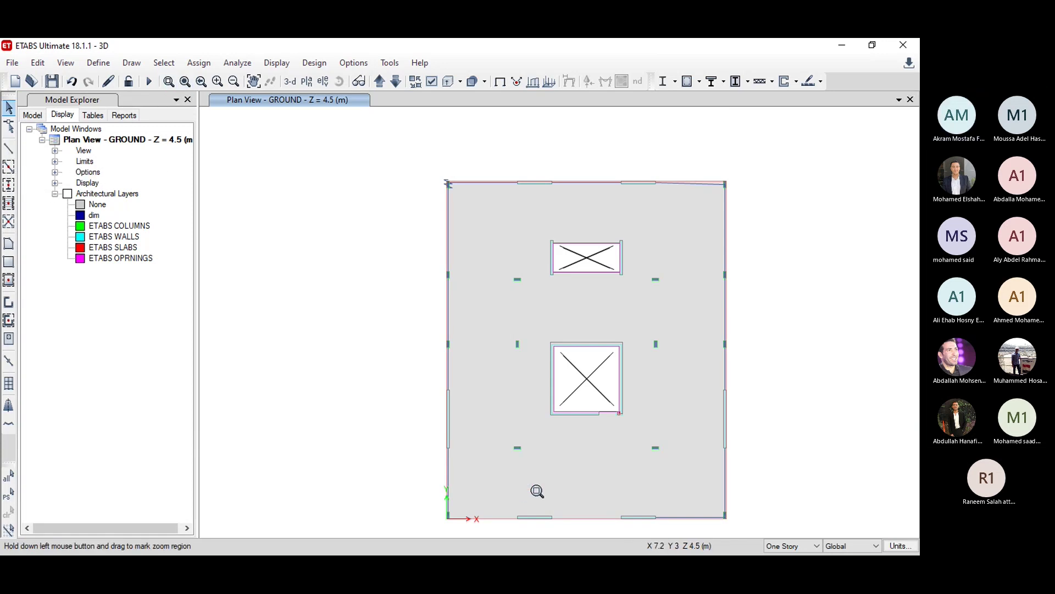
drag(531, 484, 433, 549)
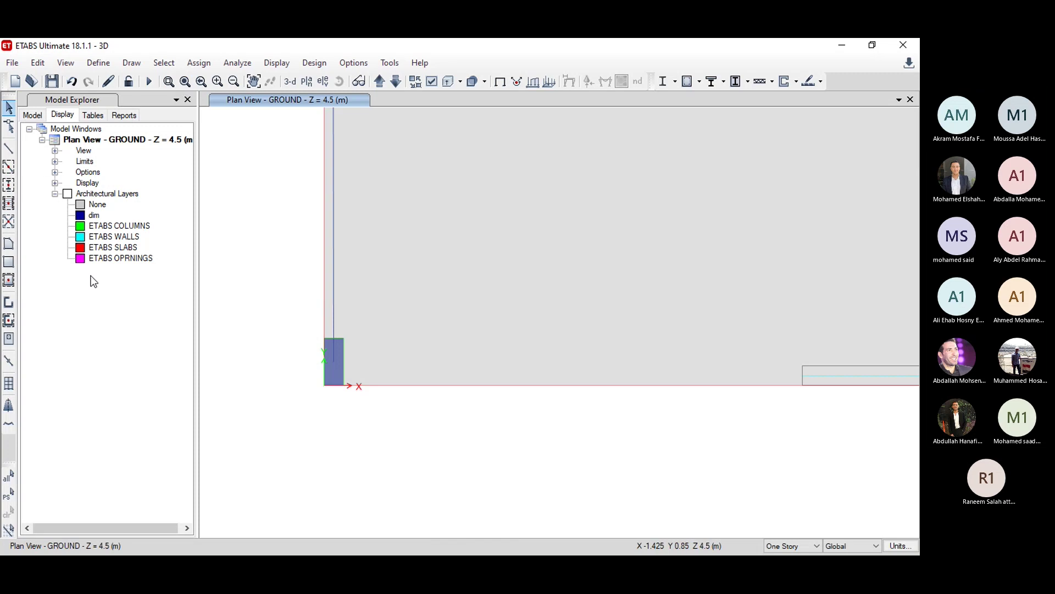
click(8, 147)
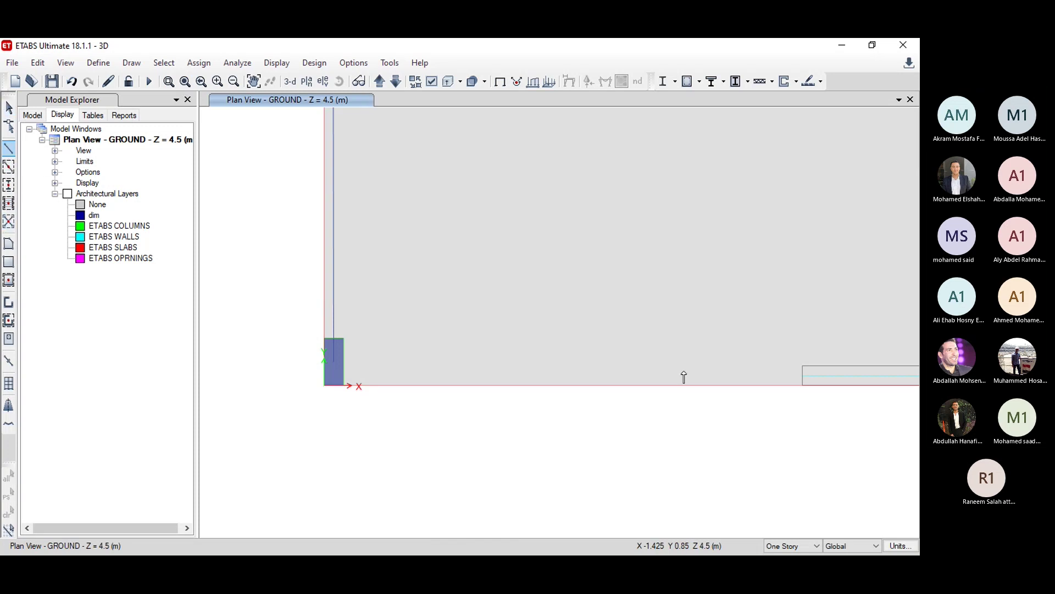
click(802, 384)
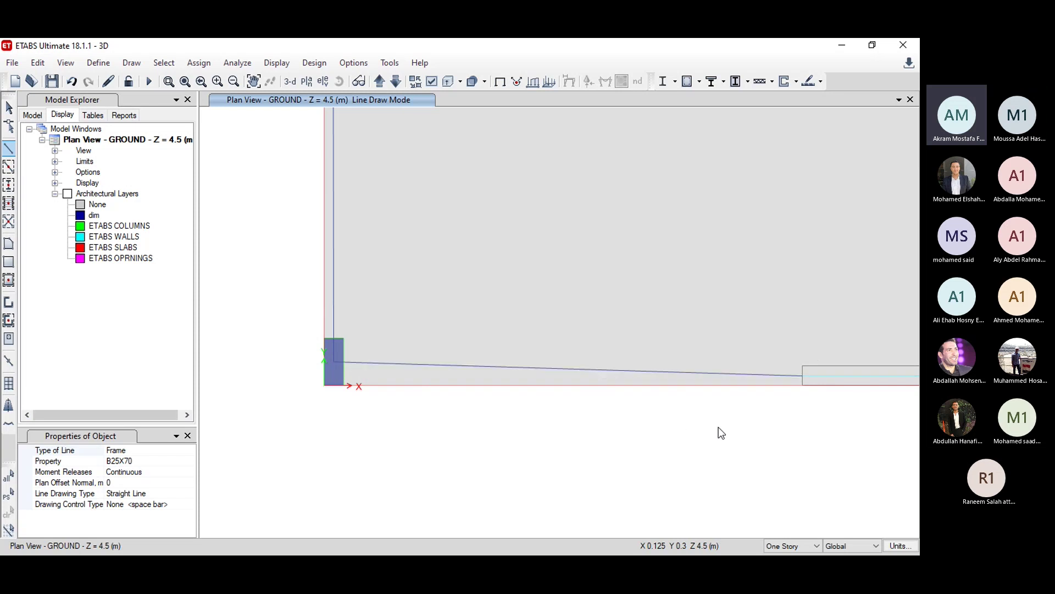
Step: Draw a 6 m B25X70 beam between the facing ends of the two walls on the slab's lower edge
middle_drag(802, 427, 365, 439)
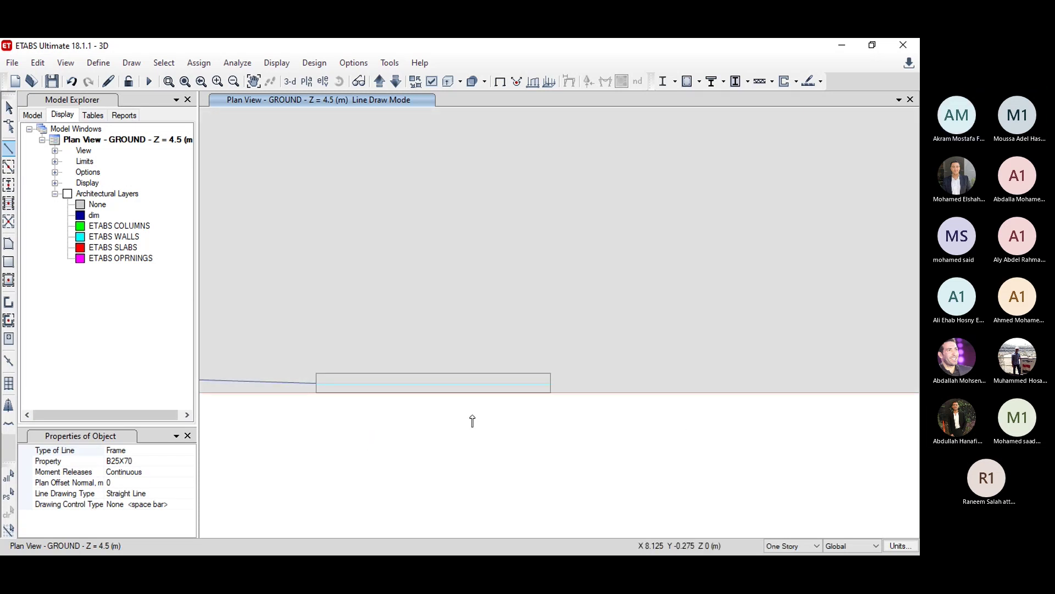
middle_drag(535, 430, 536, 431)
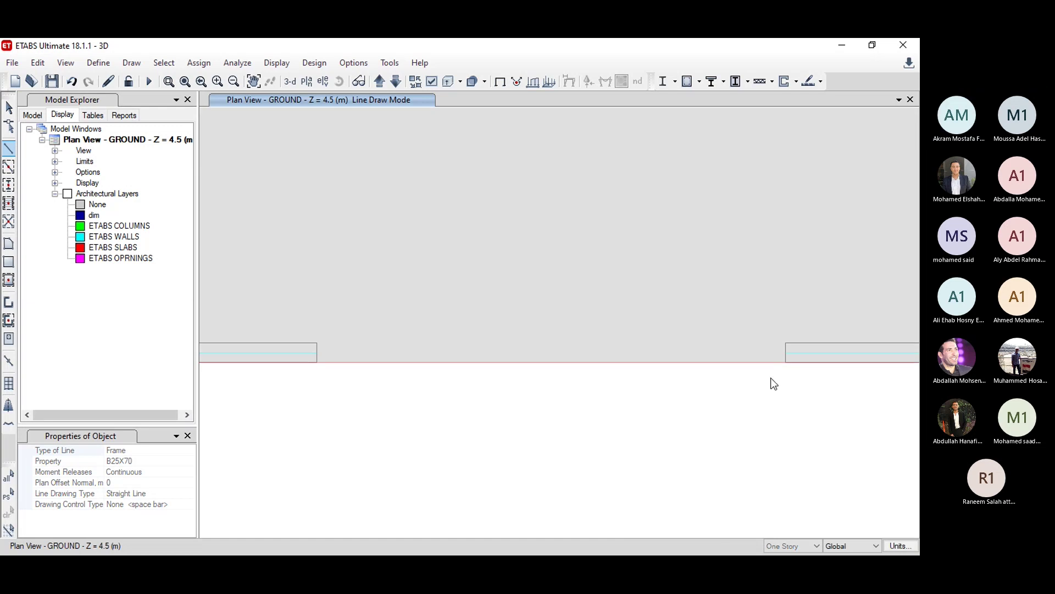
click(785, 353)
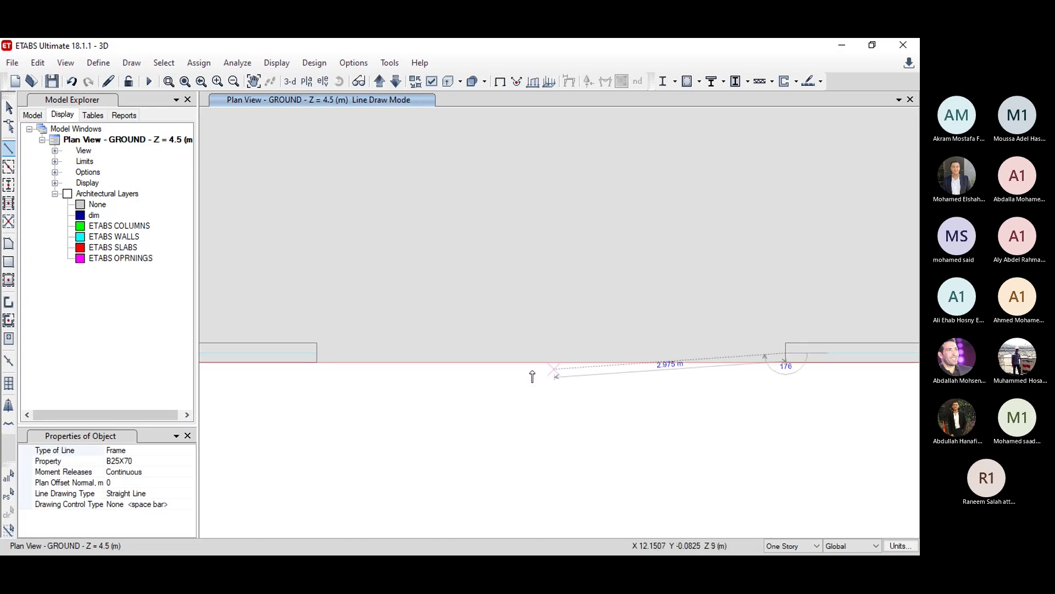
click(319, 352)
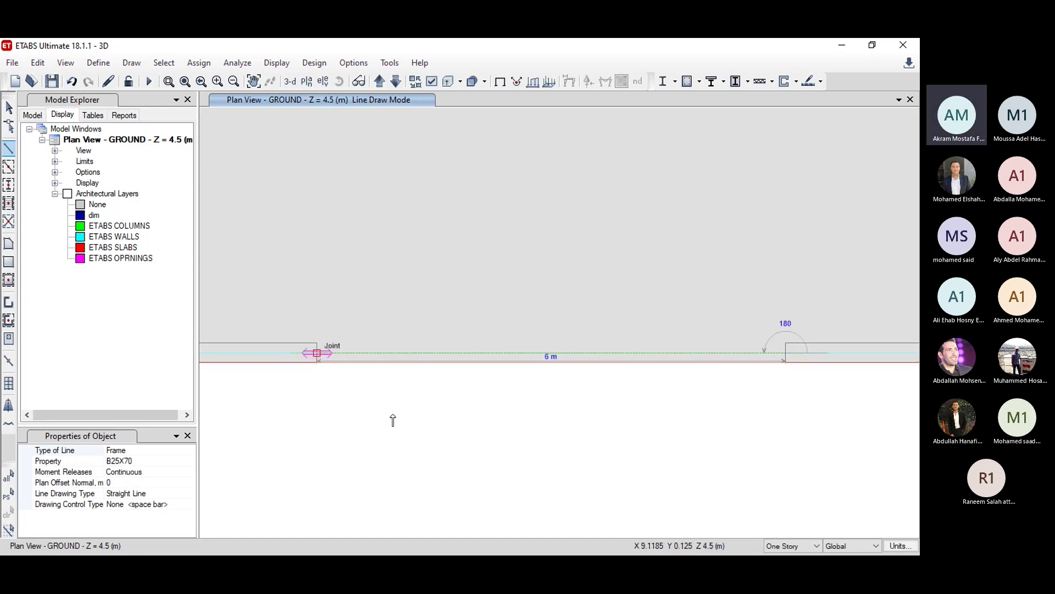
key(Escape)
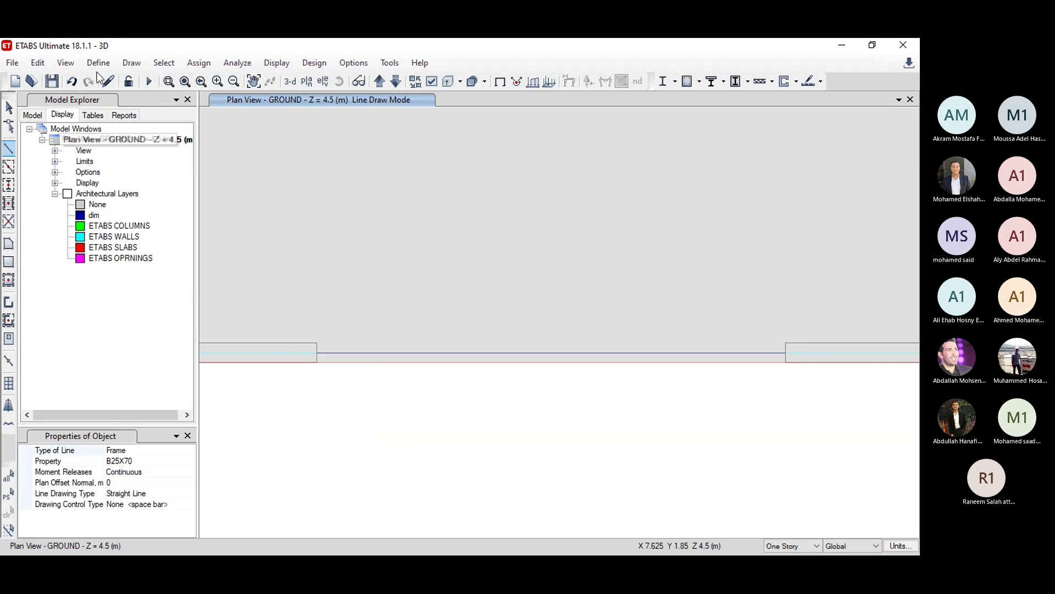
Step: Draw a B25X70 beam above the smaller opening, joining the upper centreline ends of its two side walls
click(185, 80)
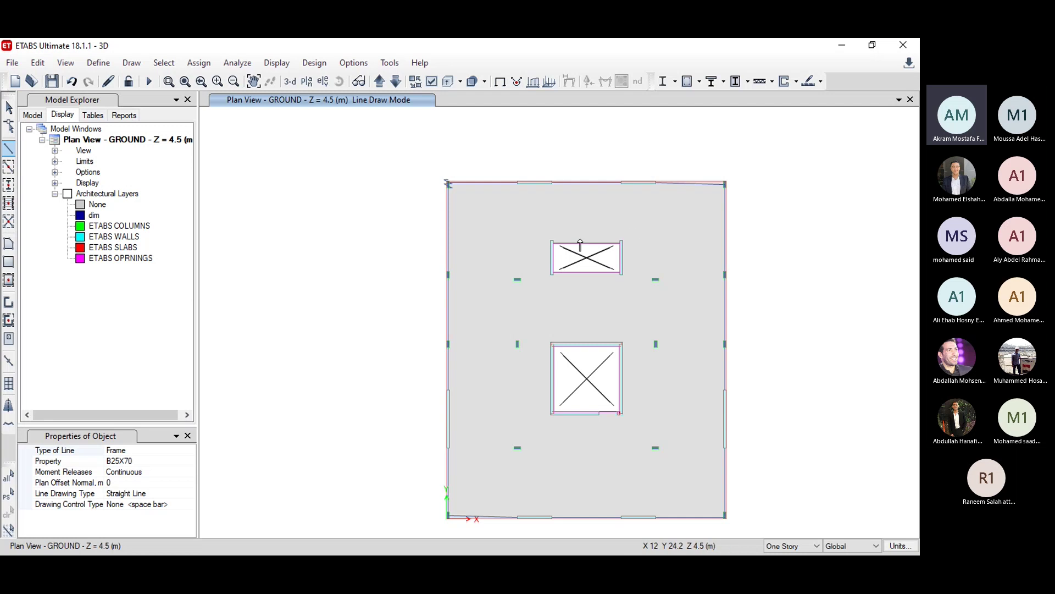
click(168, 81)
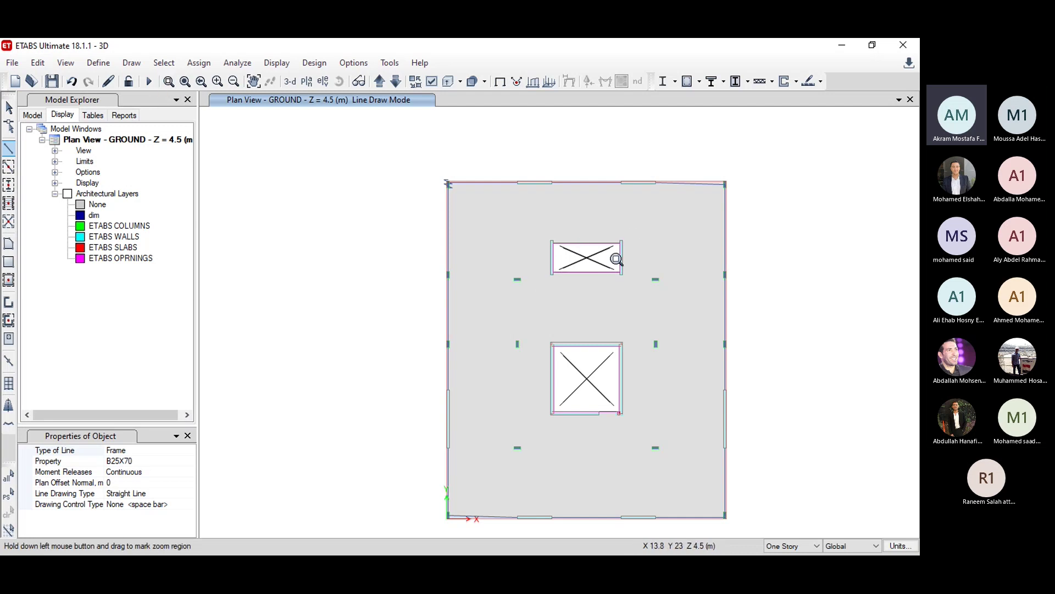
drag(630, 221, 545, 294)
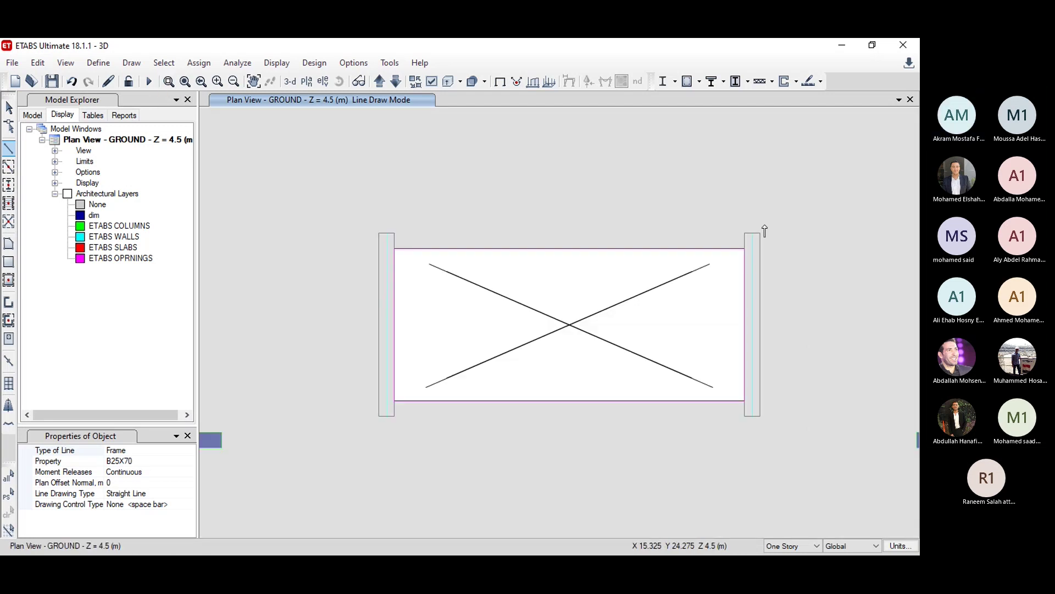
click(752, 233)
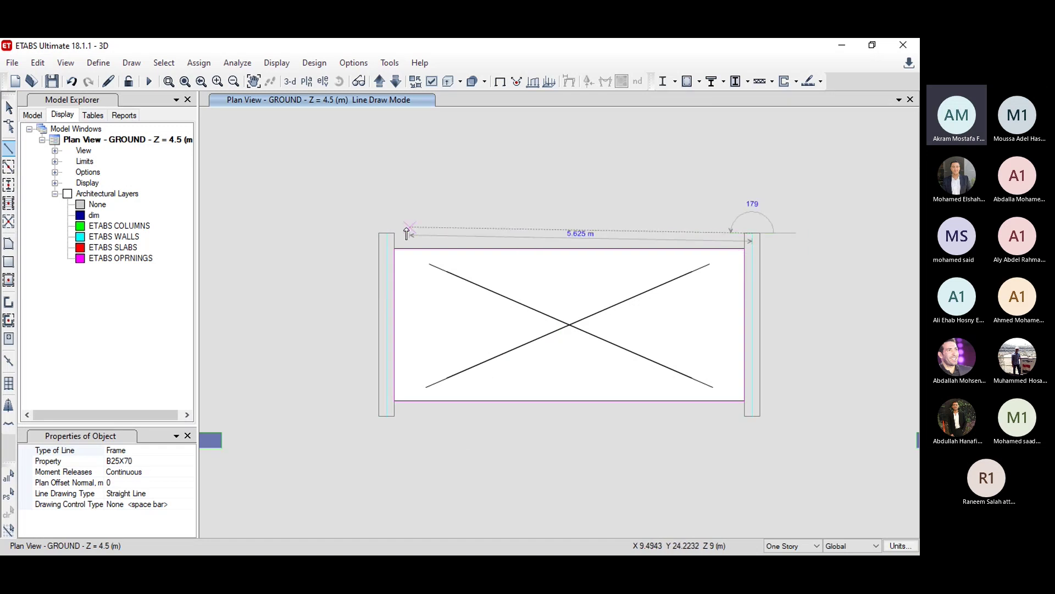
scroll(387, 234, up, 5)
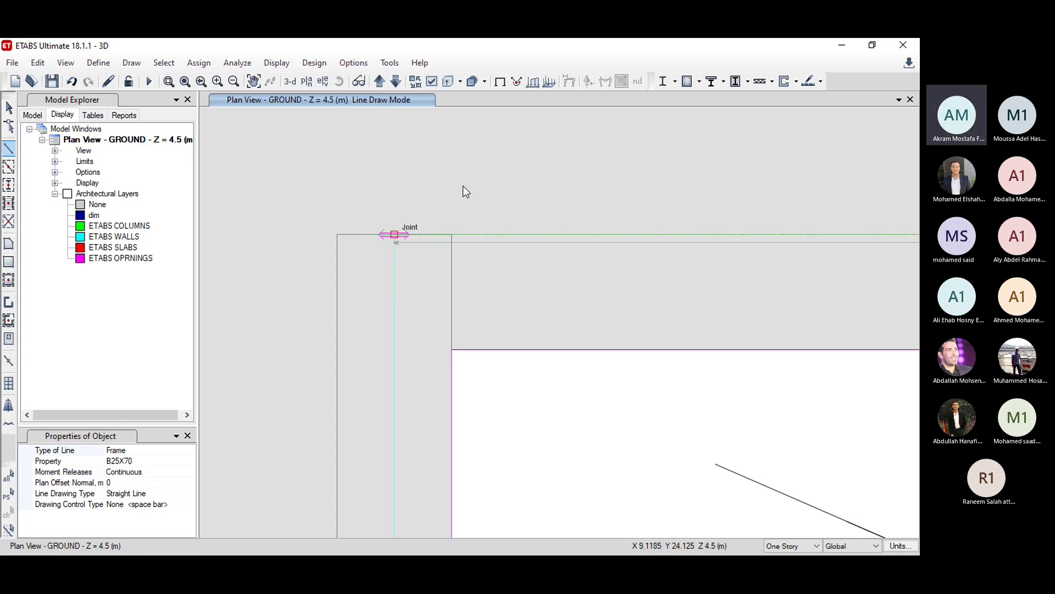
scroll(356, 172, down, 3)
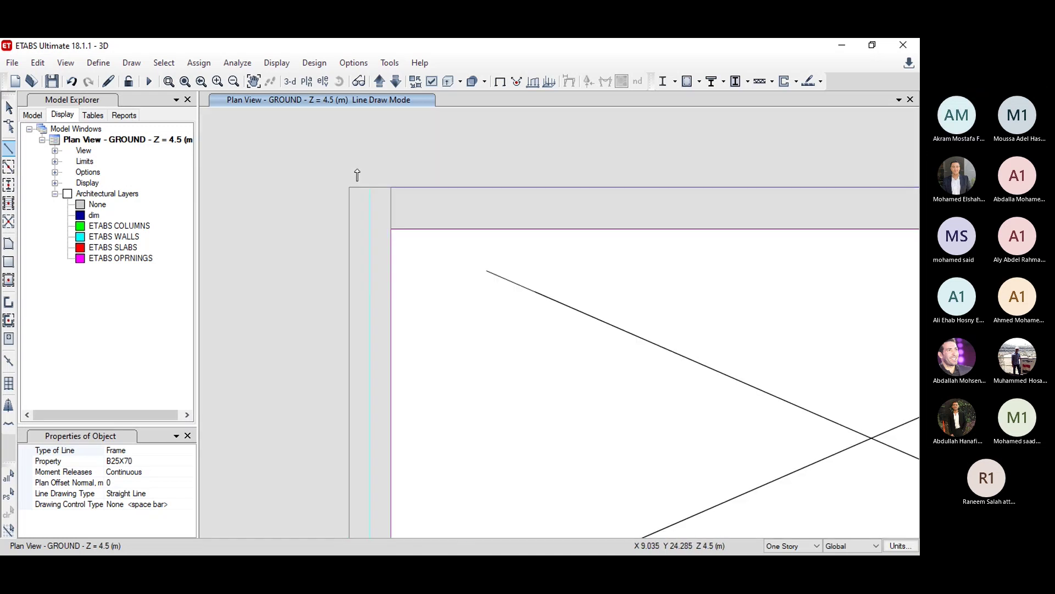
scroll(730, 440, down, 2)
scroll(337, 430, down, 3)
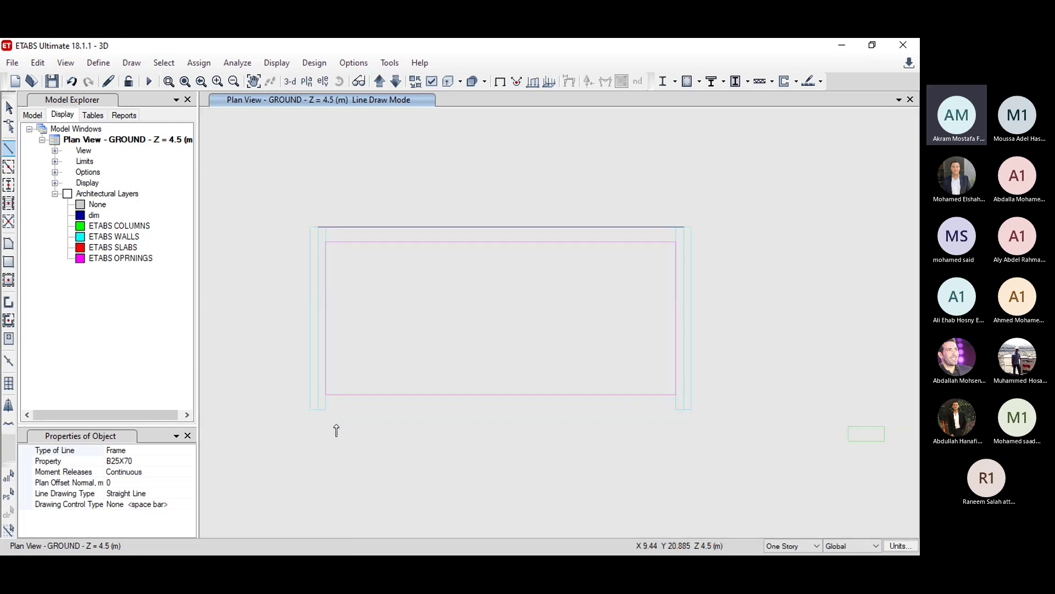
Step: Draw a 6 m B25X70 beam below the smaller opening, joining the lower centreline ends of its two side walls
click(684, 409)
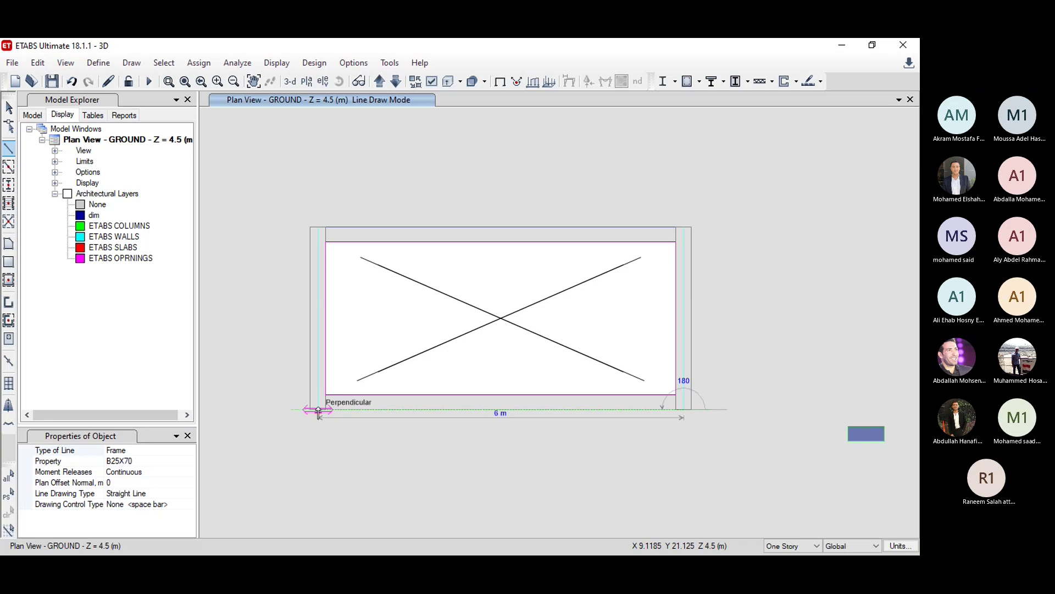
scroll(318, 410, up, 3)
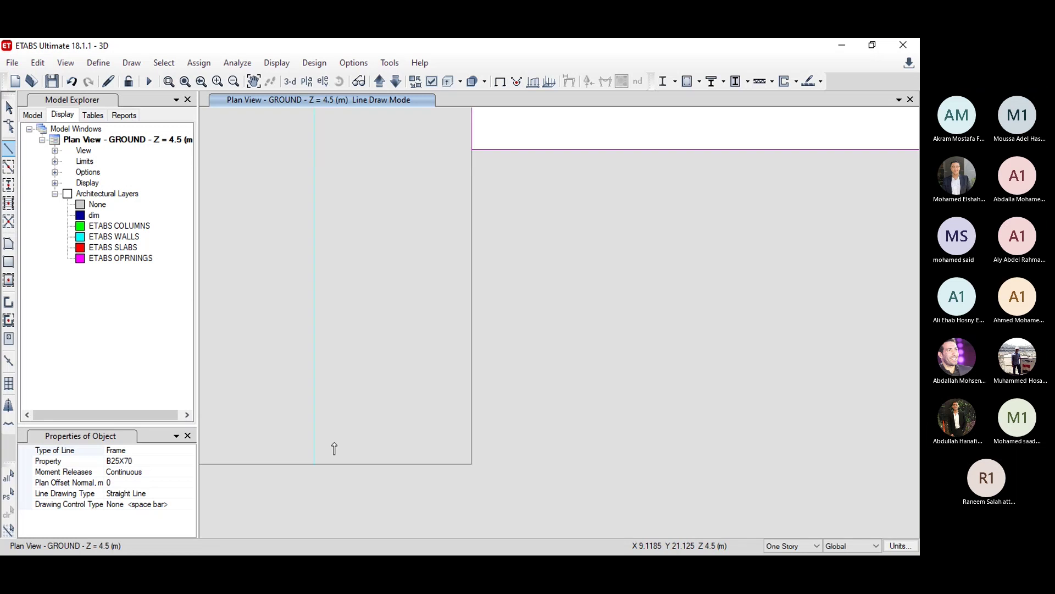
double_click(314, 464)
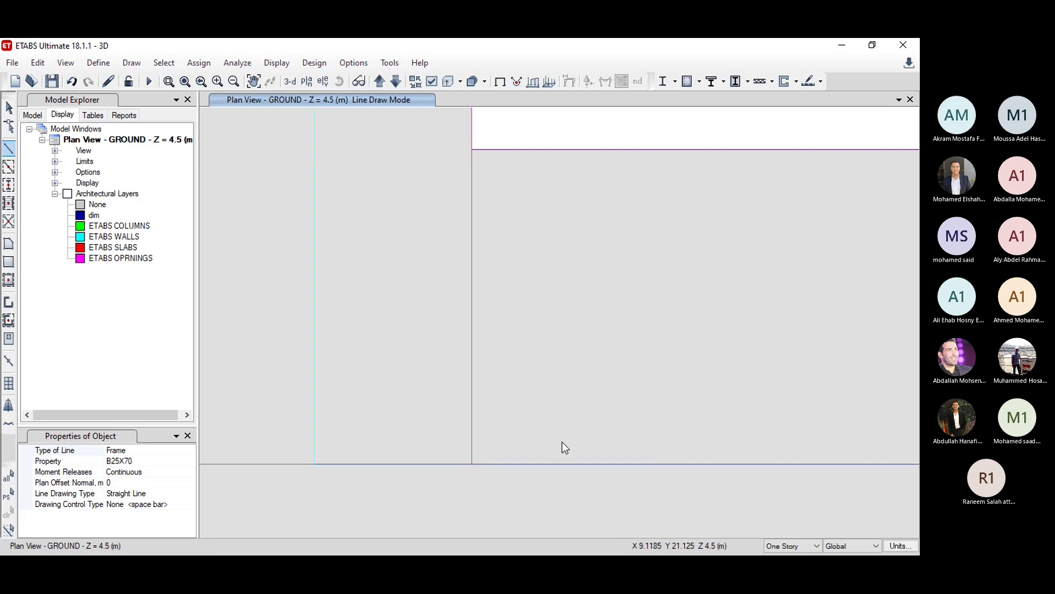
key(Escape)
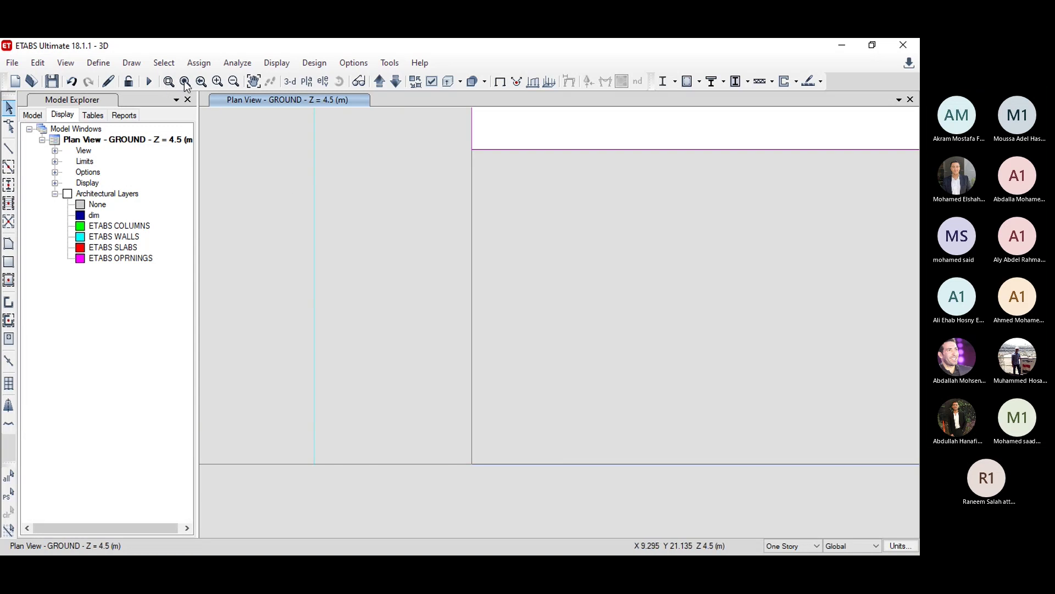
click(185, 82)
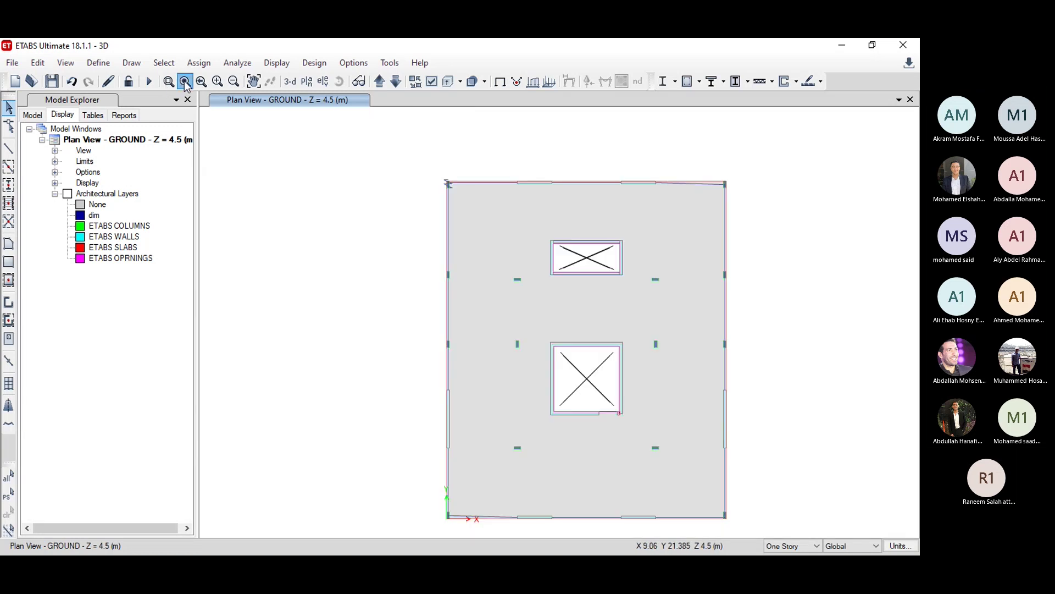
Step: Select the whole model in the 3-D view and assign the Default floor auto mesh option
click(291, 81)
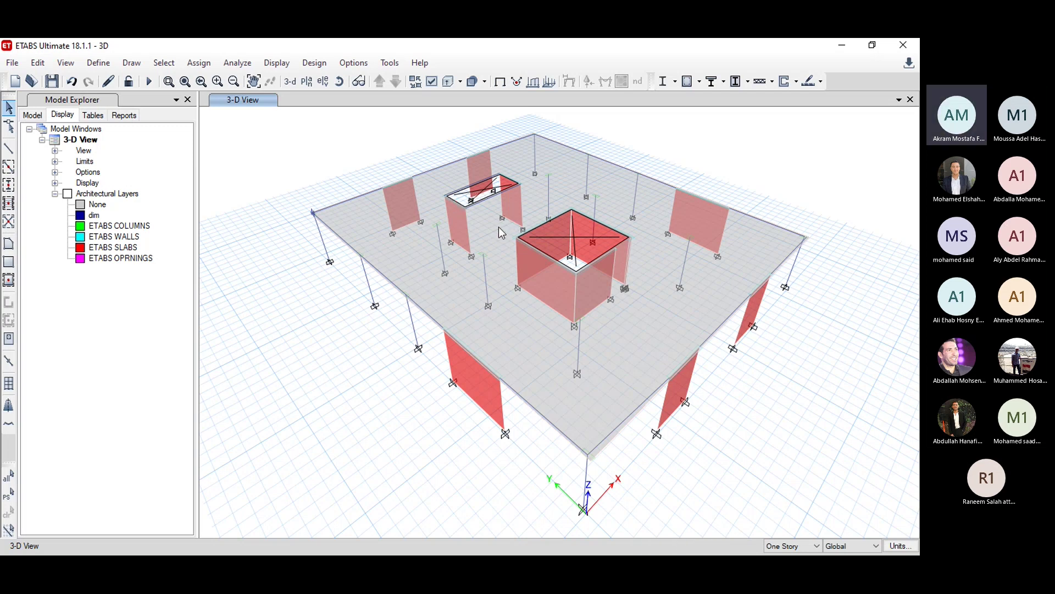
click(185, 82)
drag(879, 113, 261, 535)
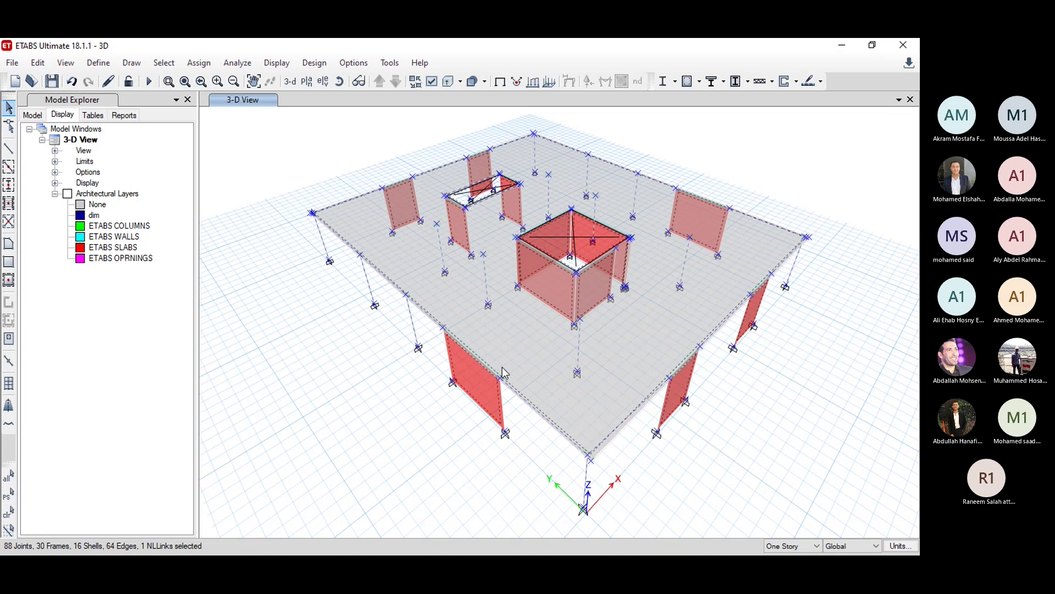
click(207, 64)
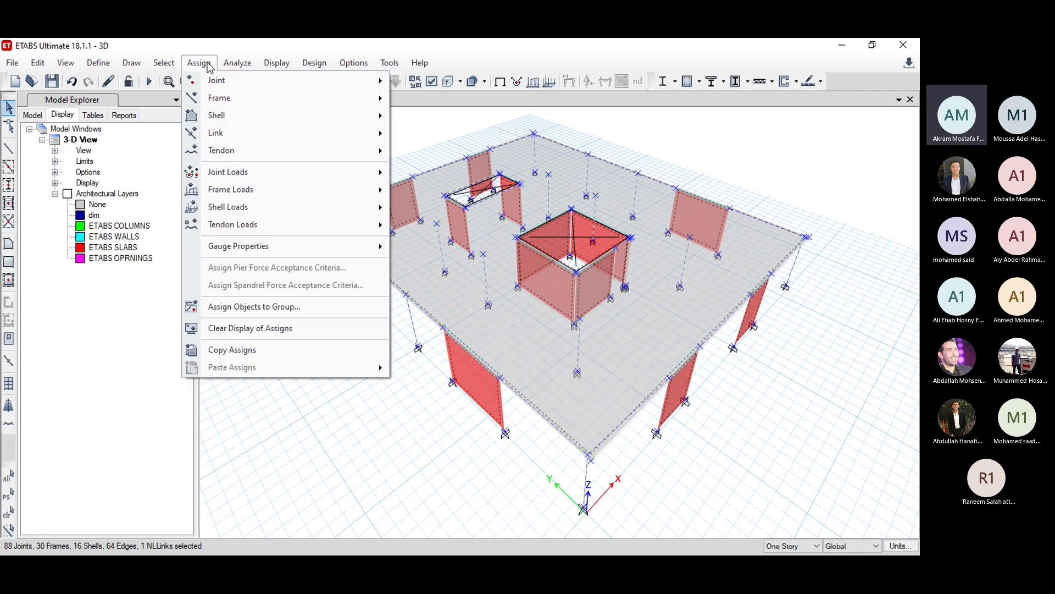
mouse_move(218, 119)
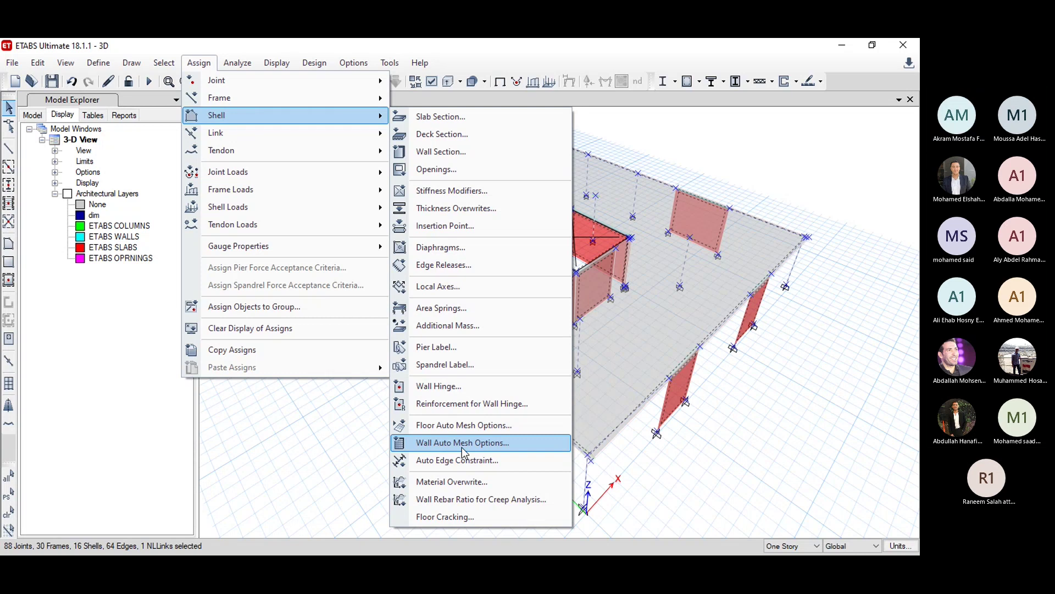
click(463, 424)
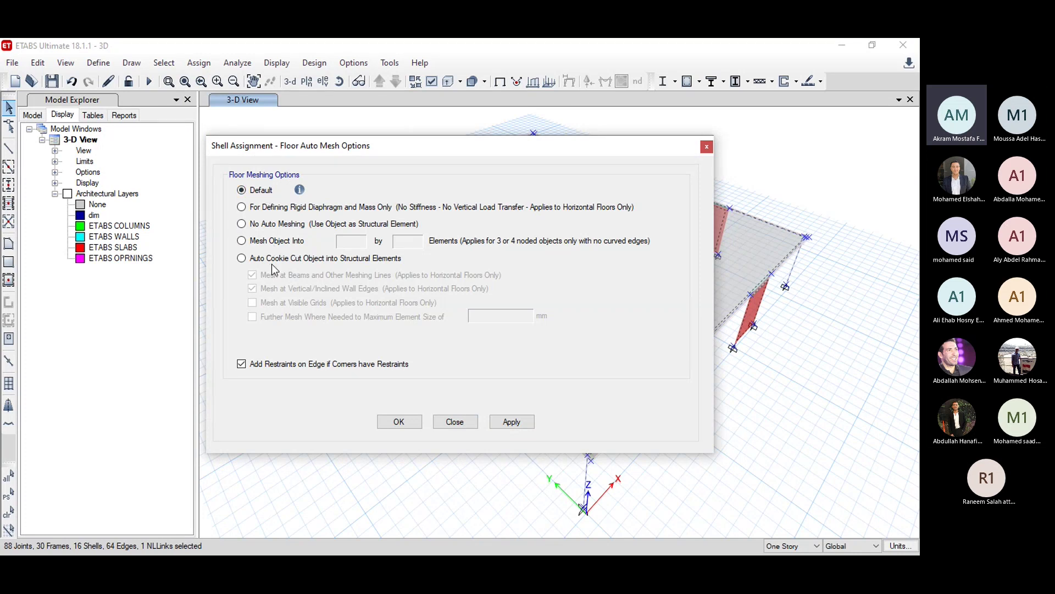
click(399, 423)
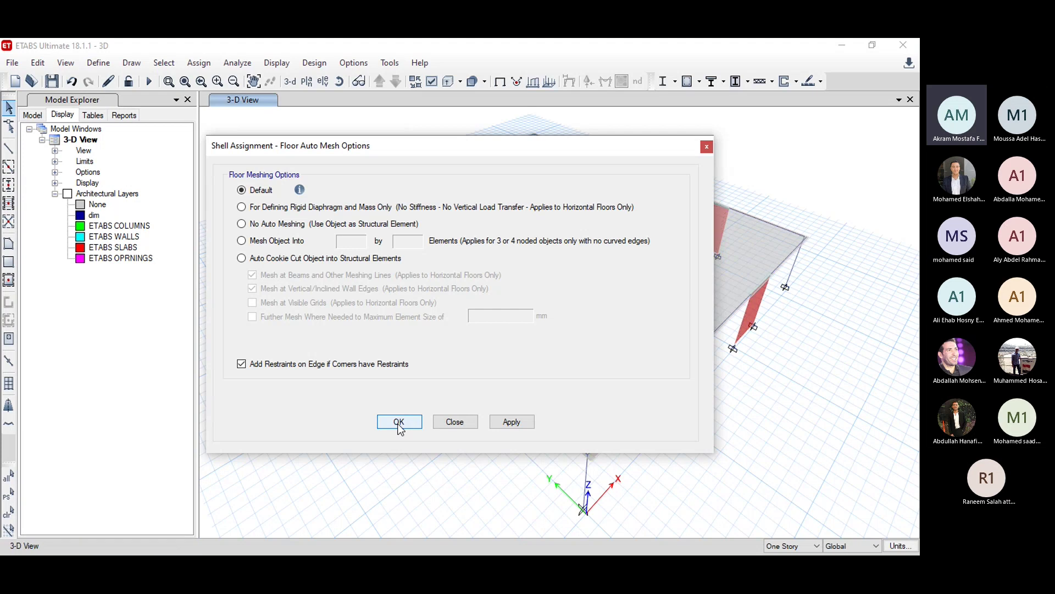
click(451, 420)
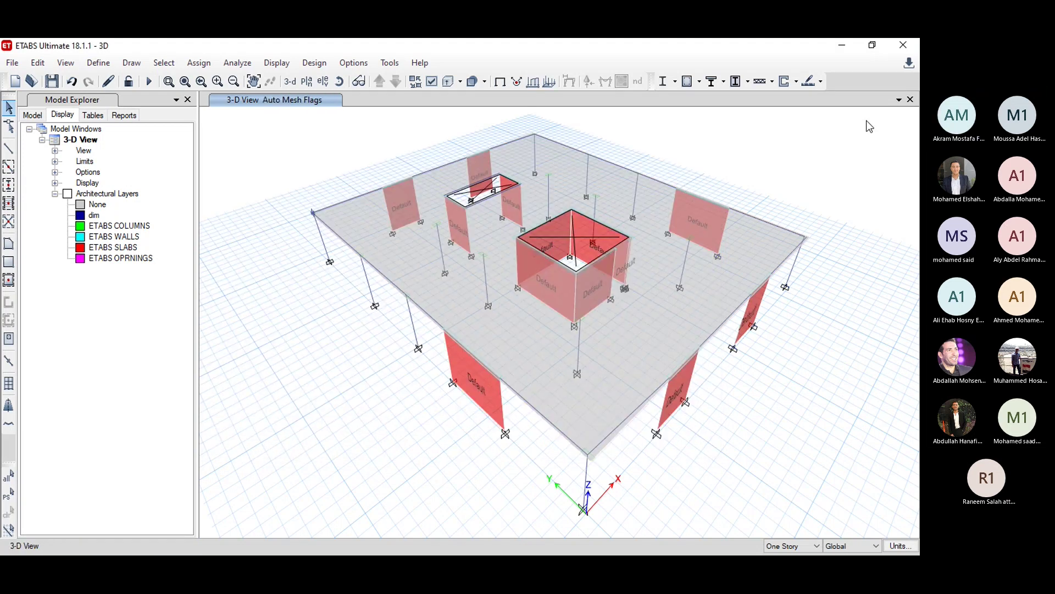
Step: Select the whole model and assign the Auto Rectangular Mesh option to the walls
drag(868, 117, 242, 532)
click(197, 63)
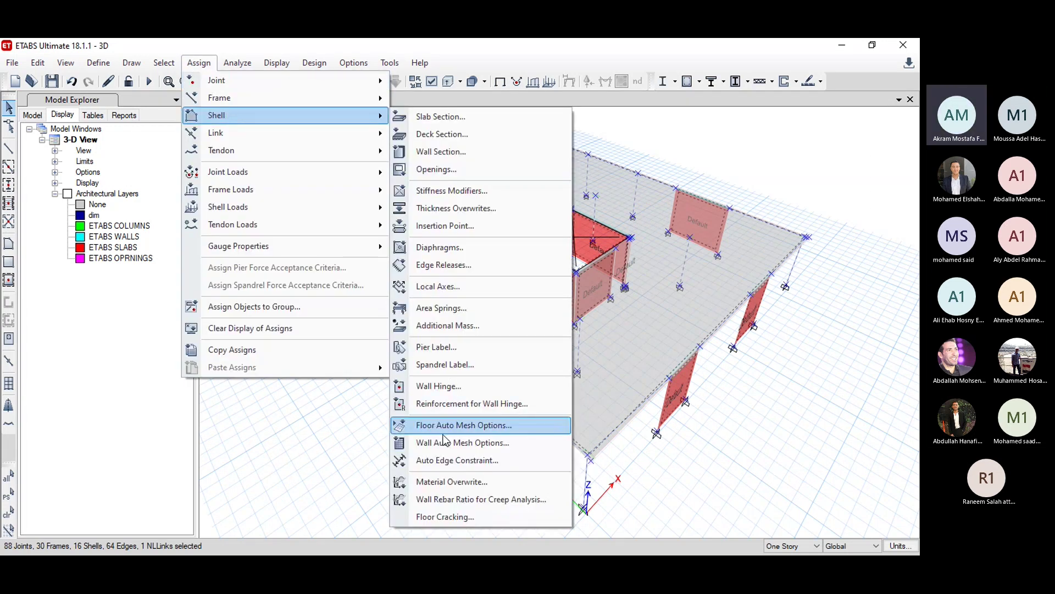
click(448, 443)
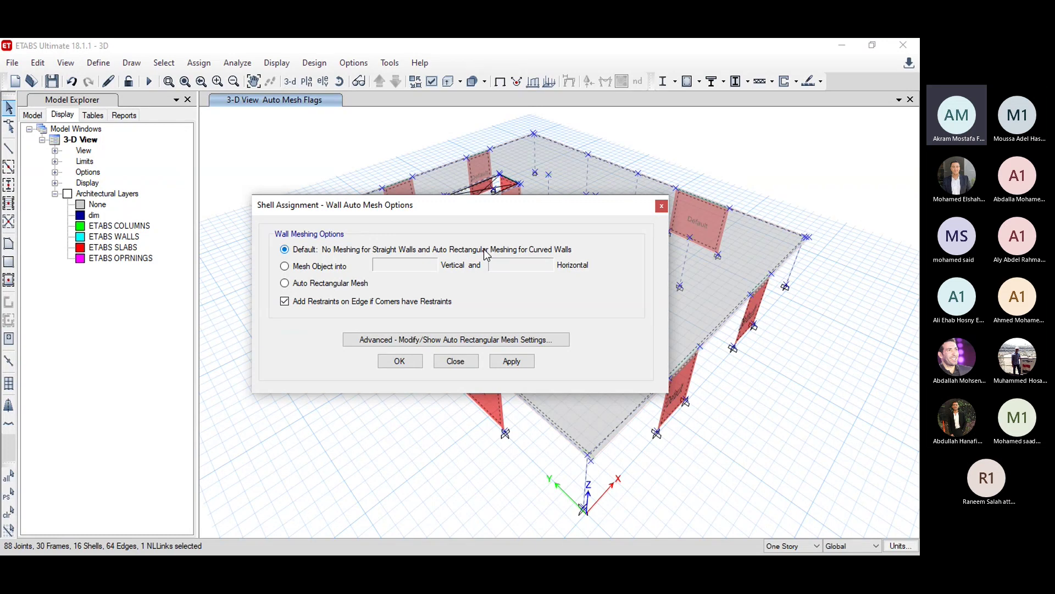
click(346, 283)
click(398, 362)
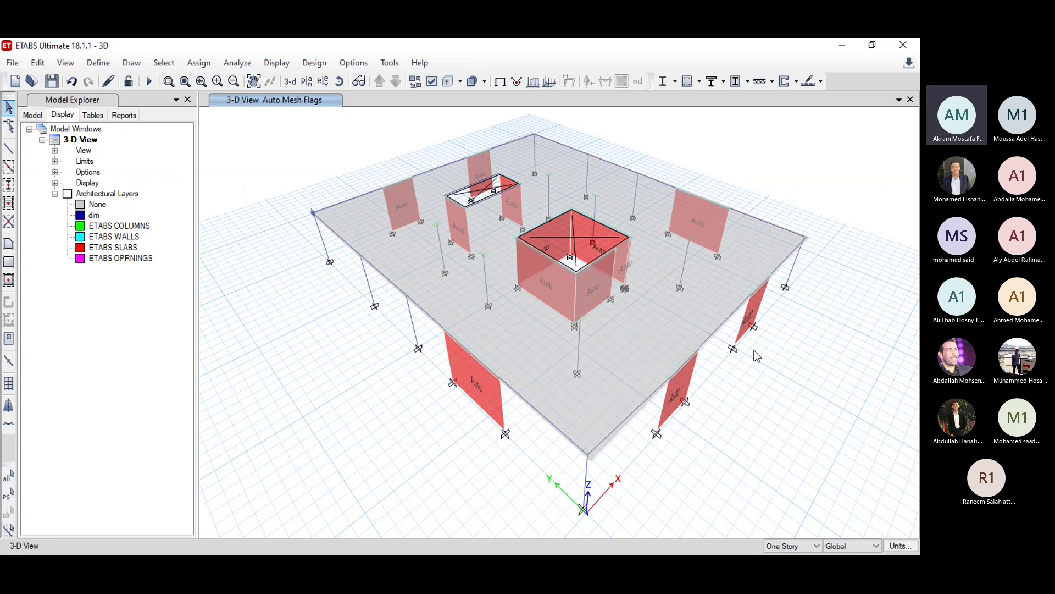
Step: Set the approximate maximum mesh size for floors to 0.5 m
mouse_move(539, 240)
click(236, 64)
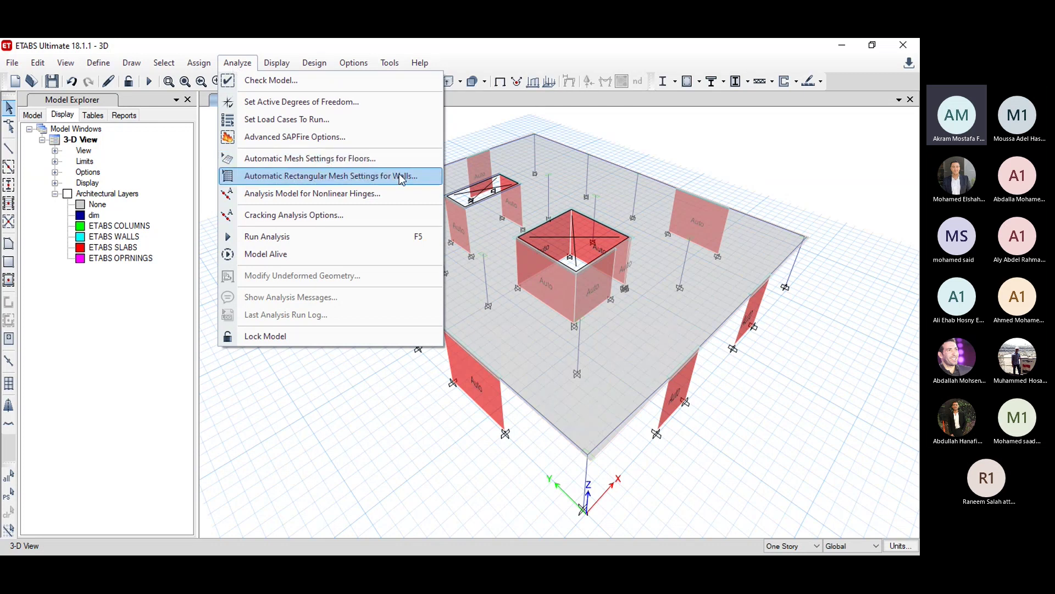
click(381, 158)
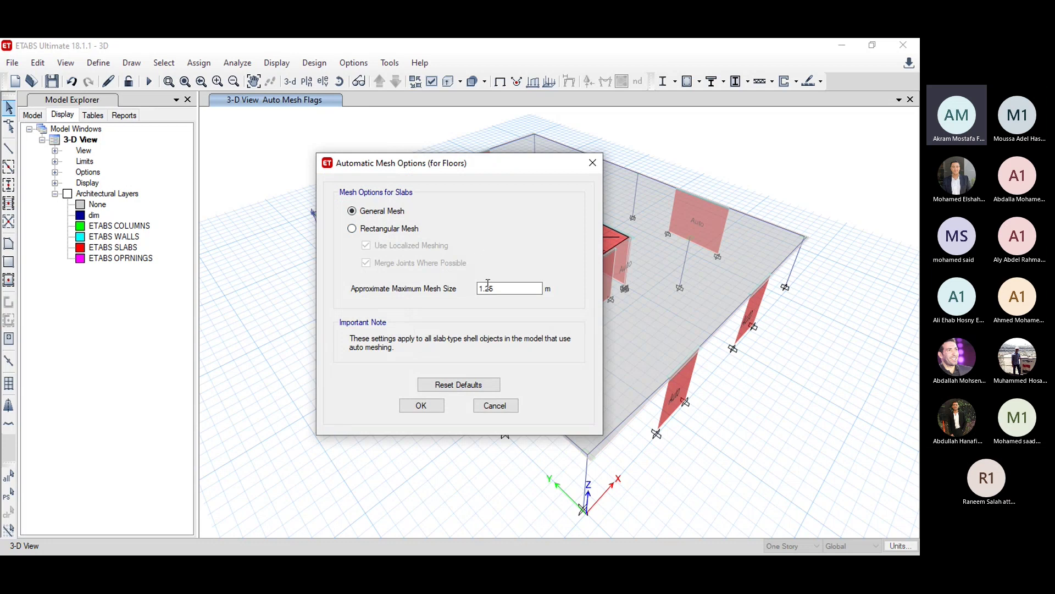
drag(494, 289, 477, 294)
text(0.5)
click(423, 405)
Step: Set the approximate maximum rectangular mesh size for walls to 0.5 m
click(237, 62)
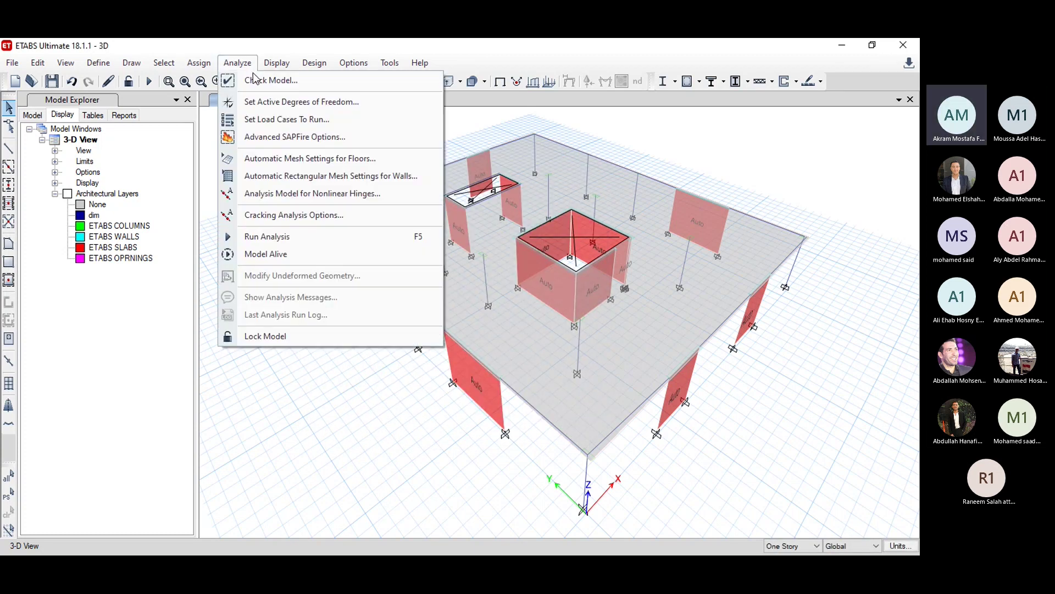
click(275, 186)
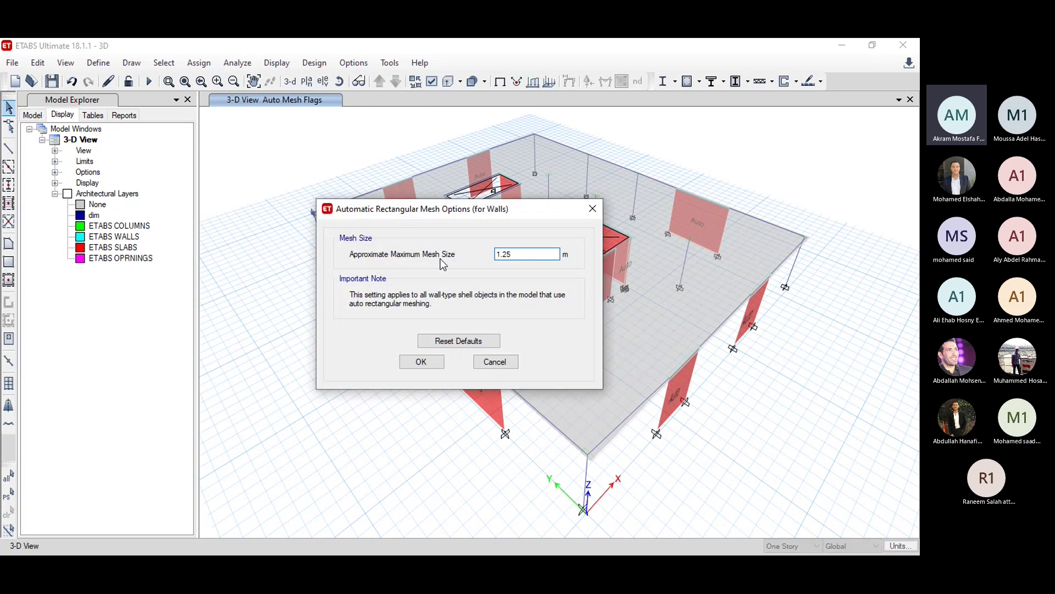
double_click(503, 254)
text(0.5)
key(Return)
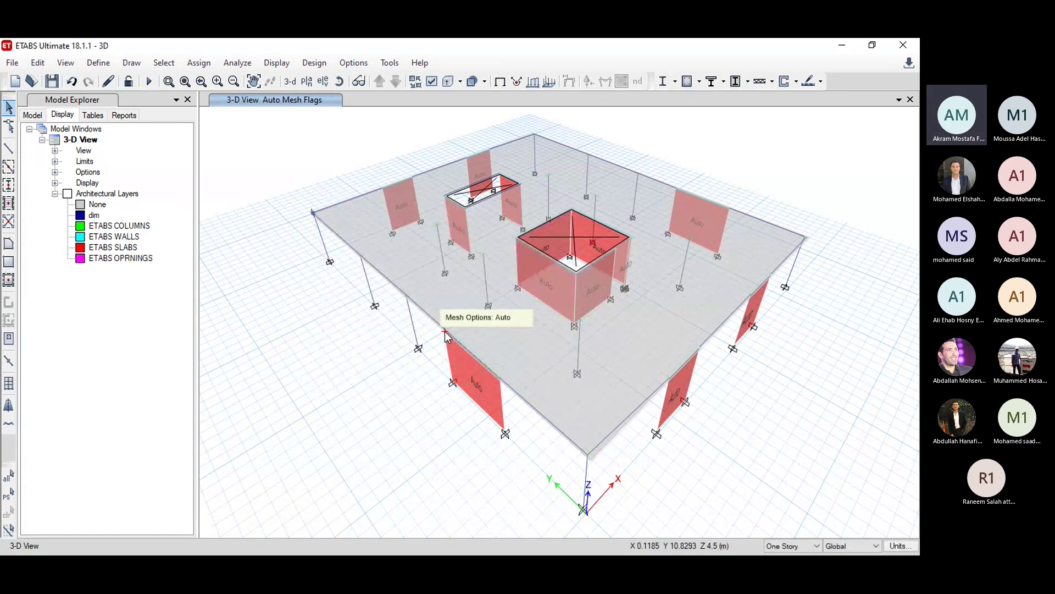
Step: Save the model as 3D.EDB in the CES313s folder on the Desktop
click(12, 63)
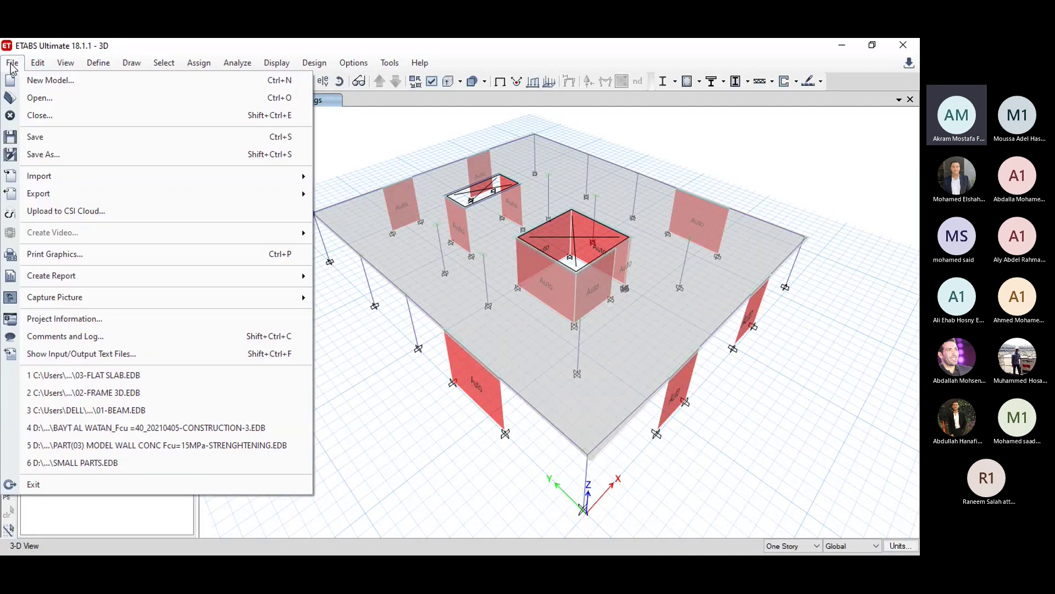
click(44, 154)
right_click(190, 244)
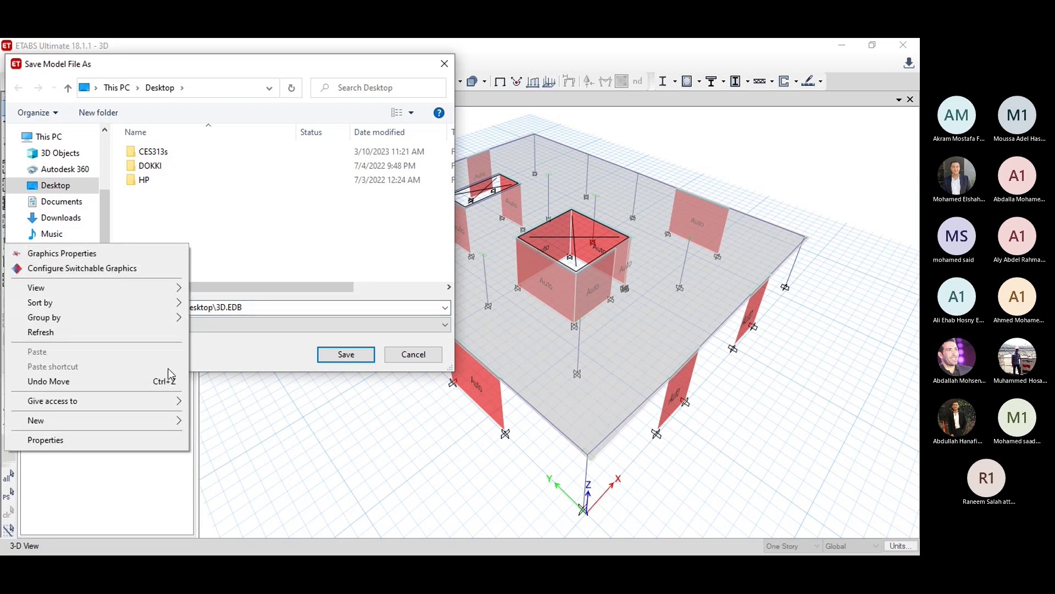
click(223, 235)
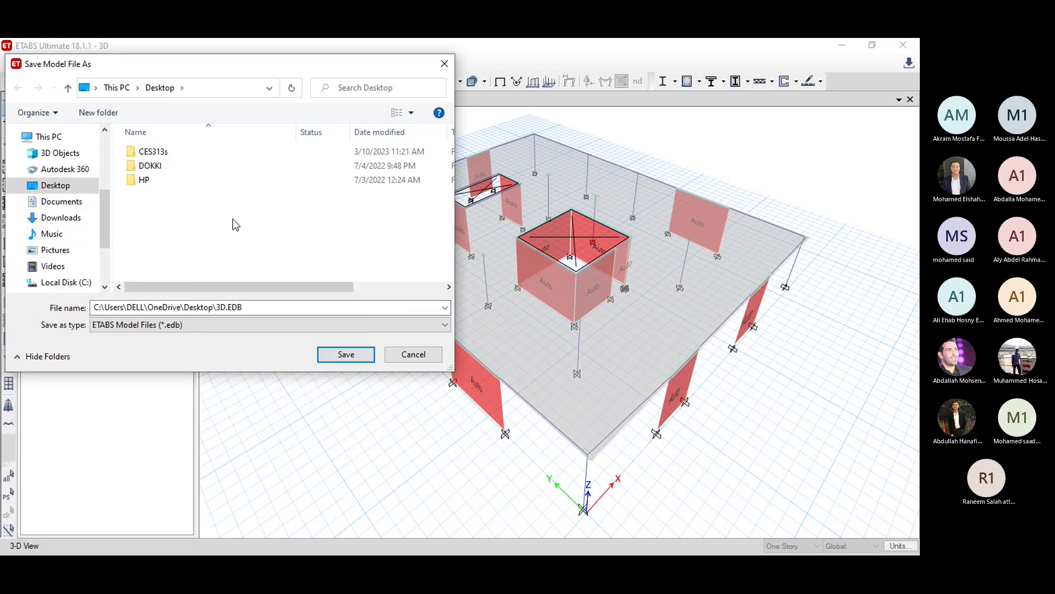
double_click(151, 151)
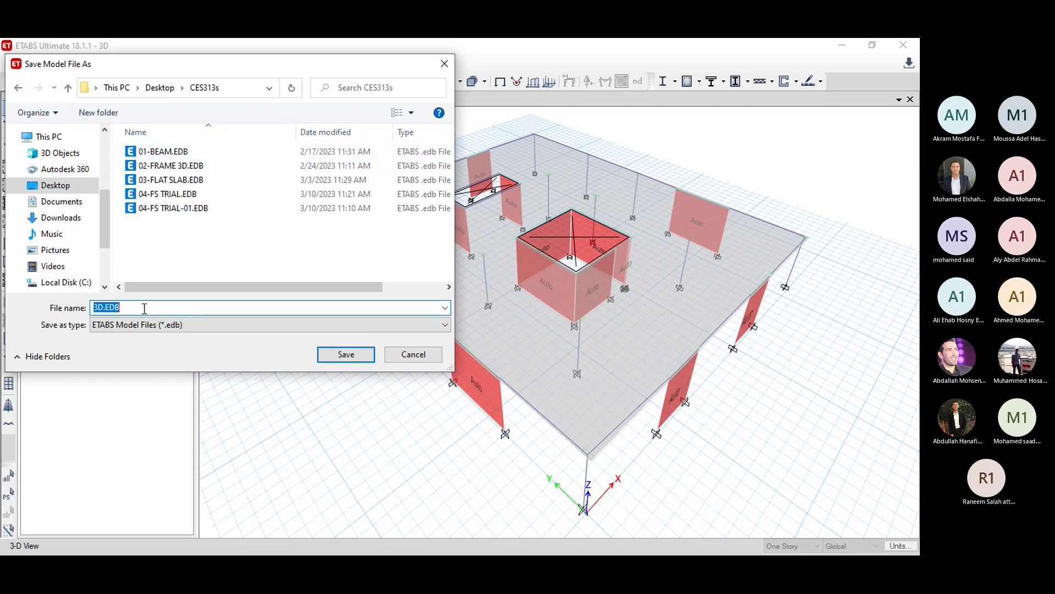
click(346, 354)
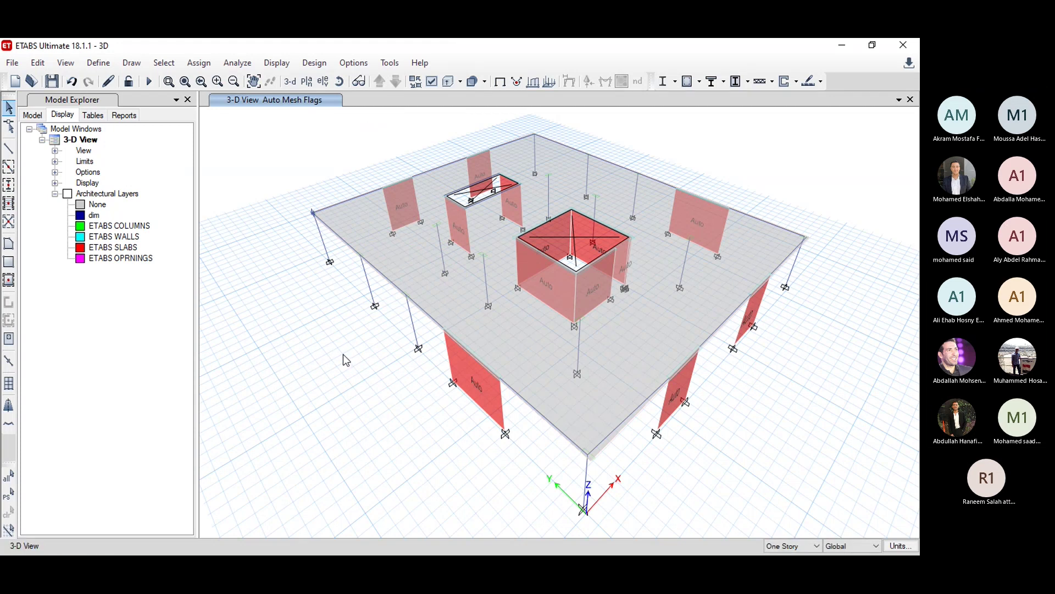
Step: Run the analysis and hide the architectural plan layers in the deformed 3-D view
click(148, 81)
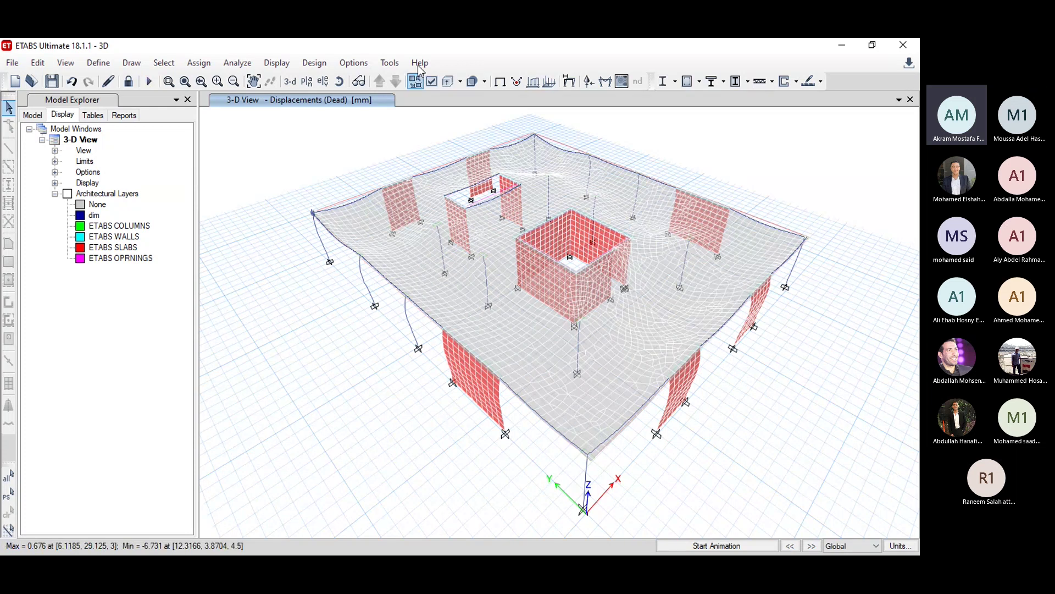
click(434, 81)
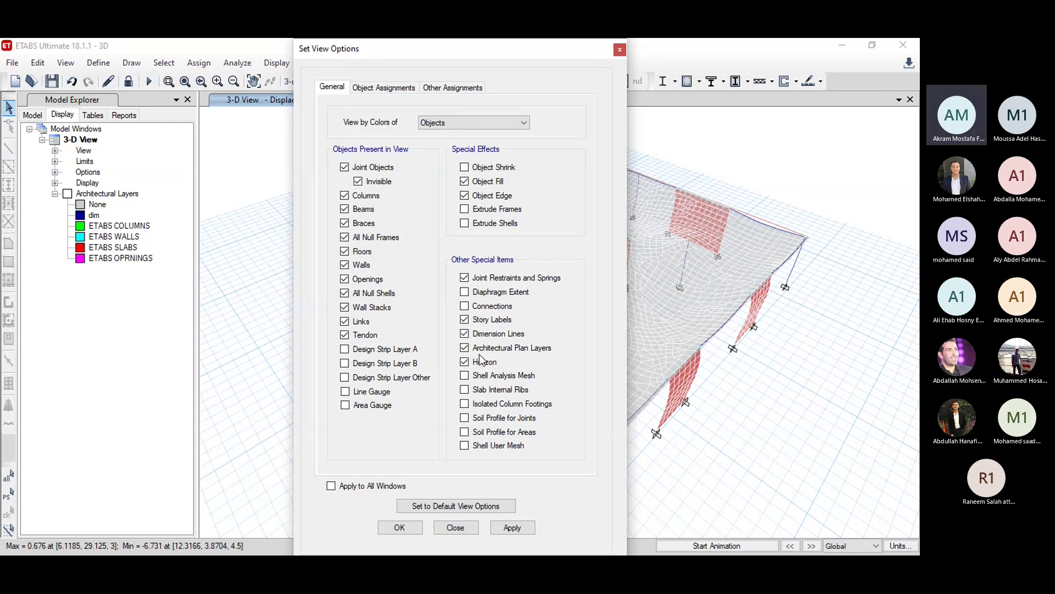
click(556, 351)
click(412, 528)
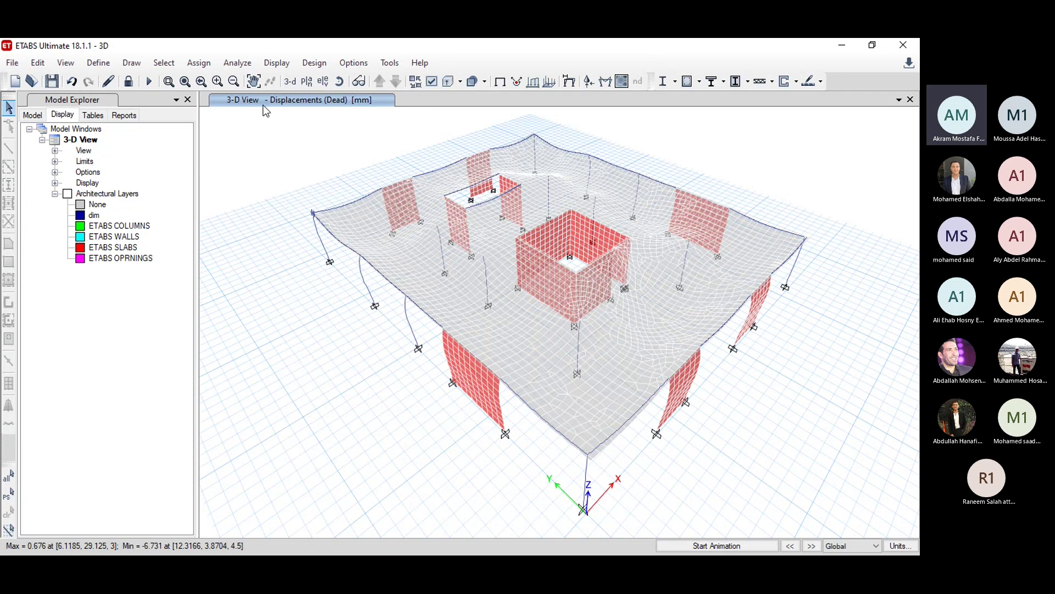
Step: Examine the deformed slab at its four corners, checking how the edge beams meet the corner columns
click(185, 82)
drag(568, 118, 501, 154)
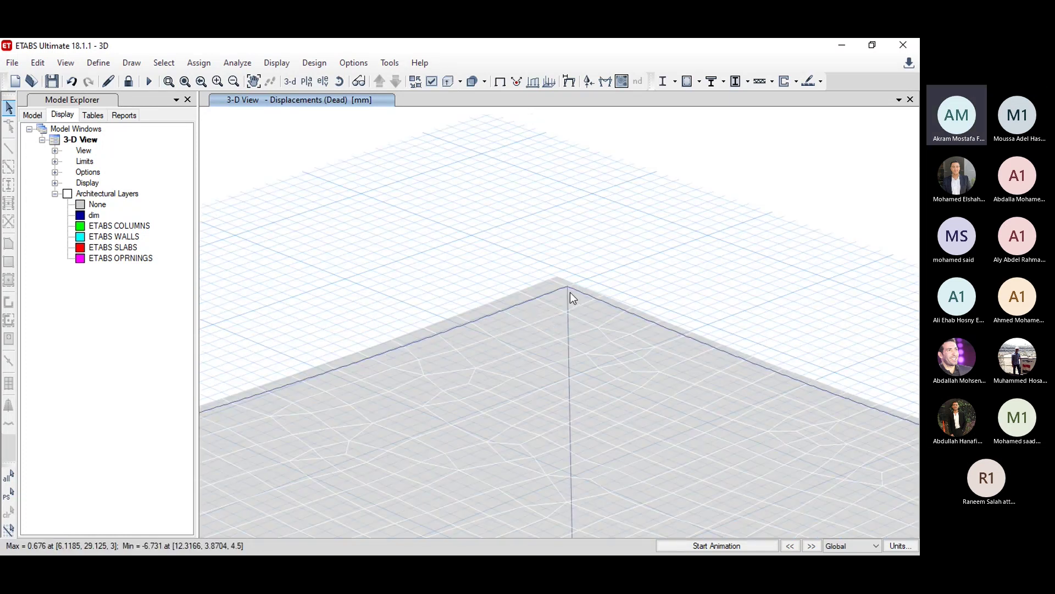
mouse_move(568, 288)
click(294, 82)
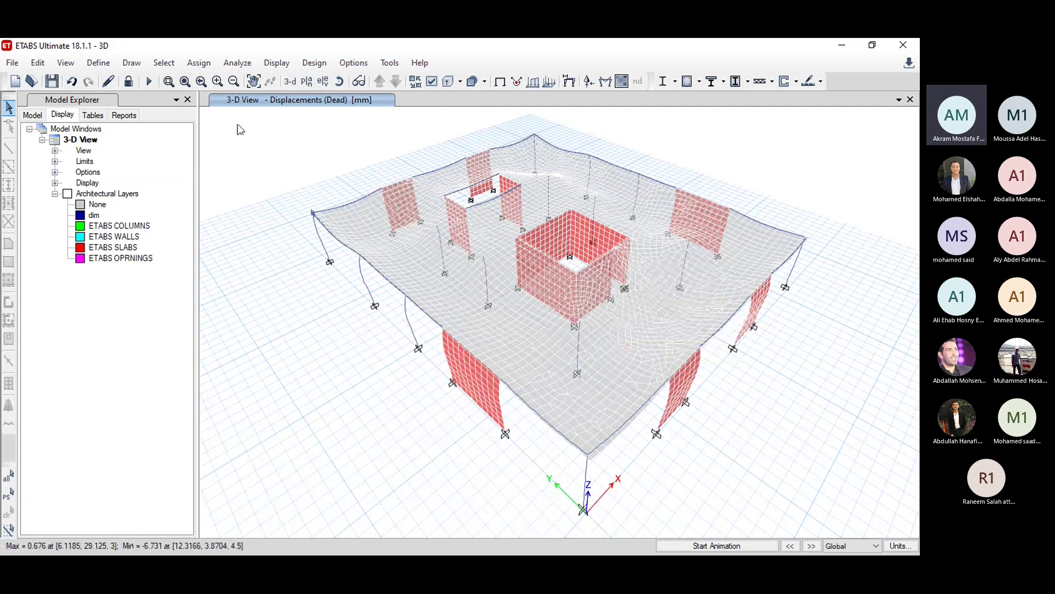
click(169, 82)
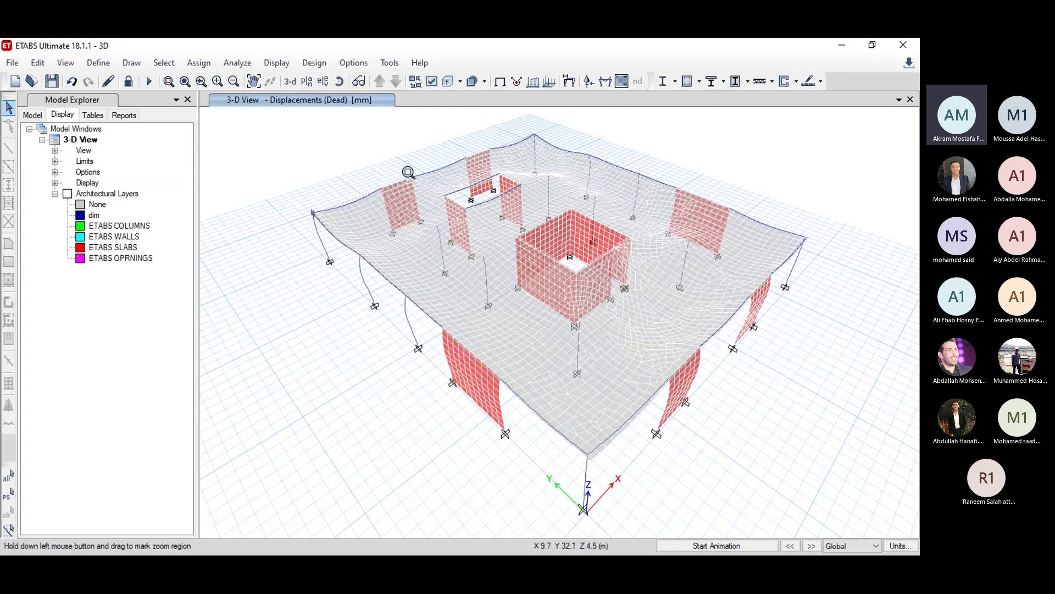
drag(401, 165, 270, 266)
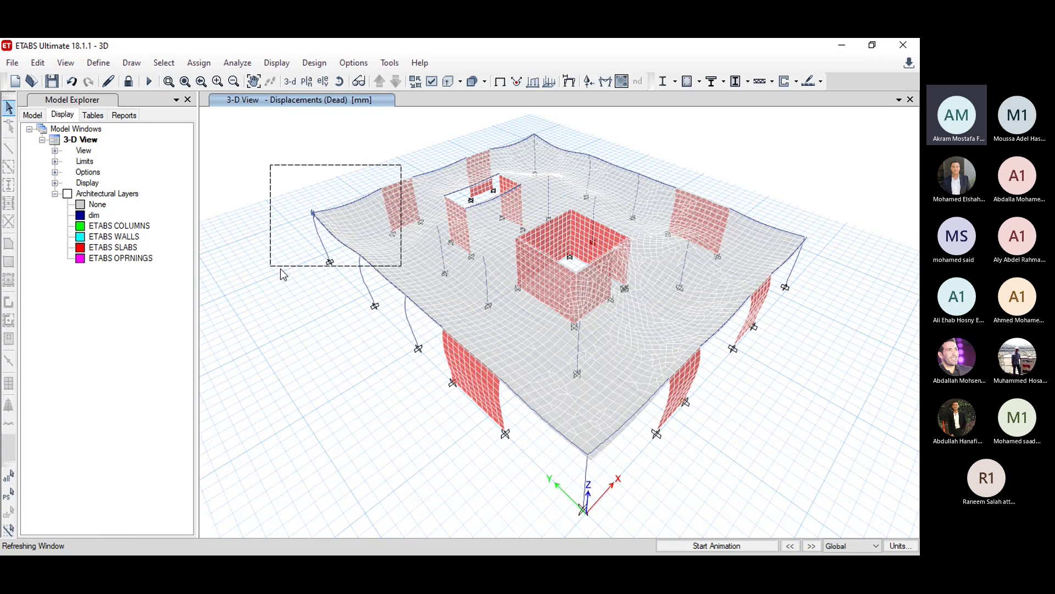
mouse_move(486, 329)
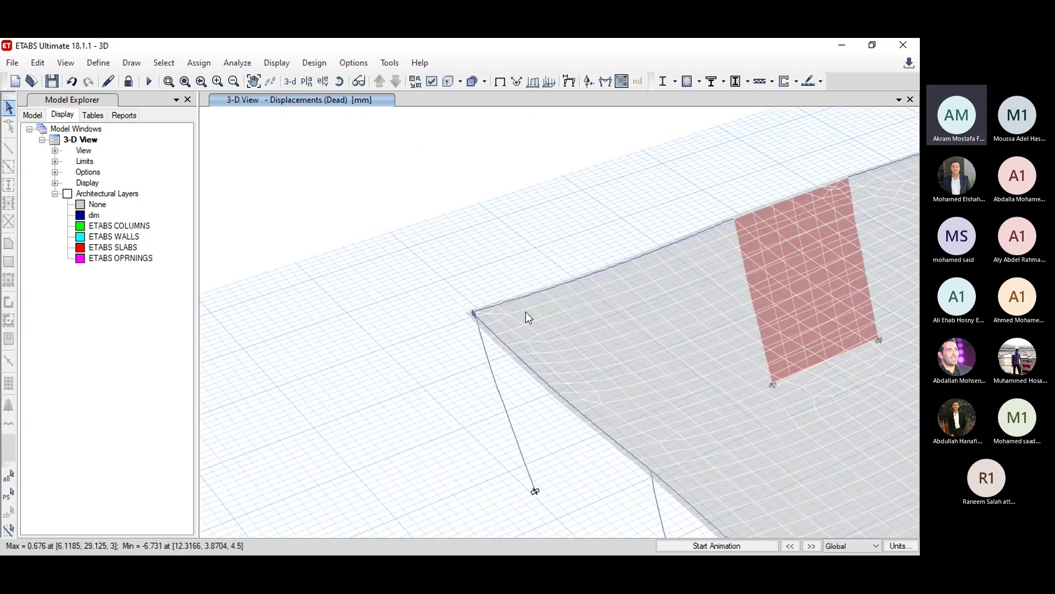
click(184, 83)
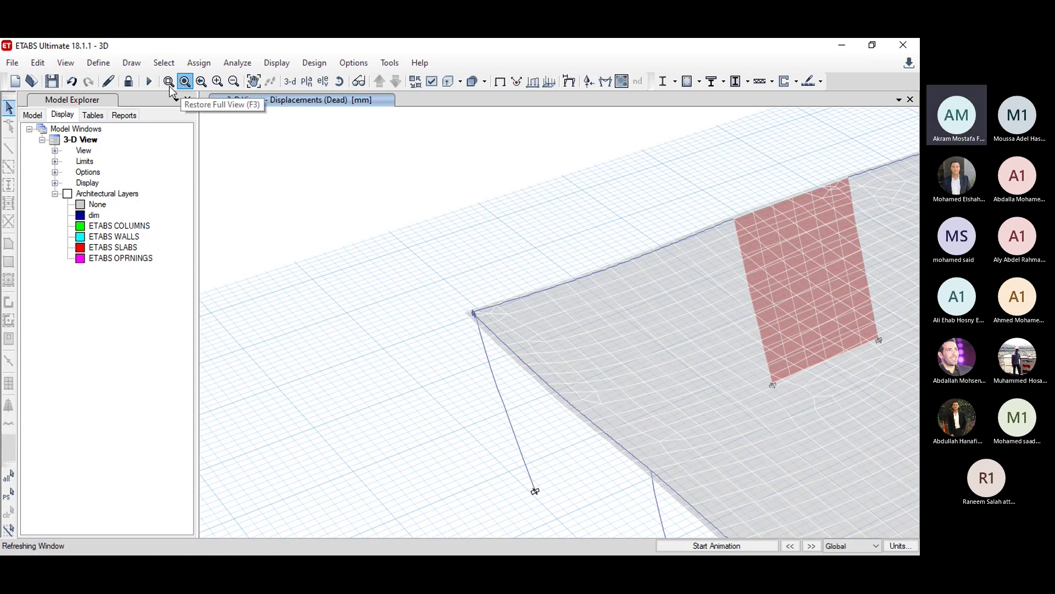
click(168, 83)
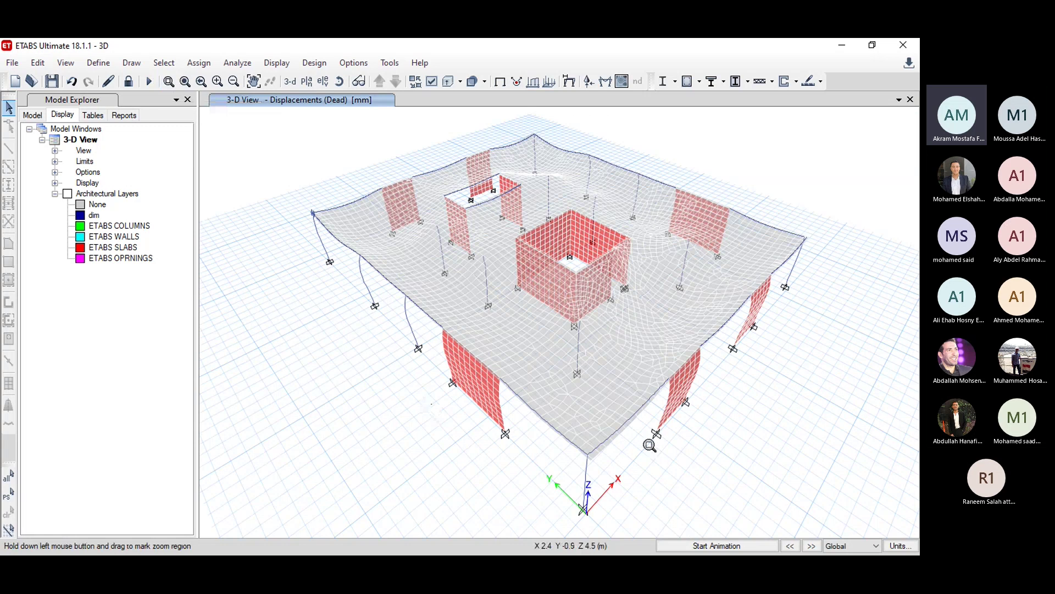
drag(622, 413, 570, 482)
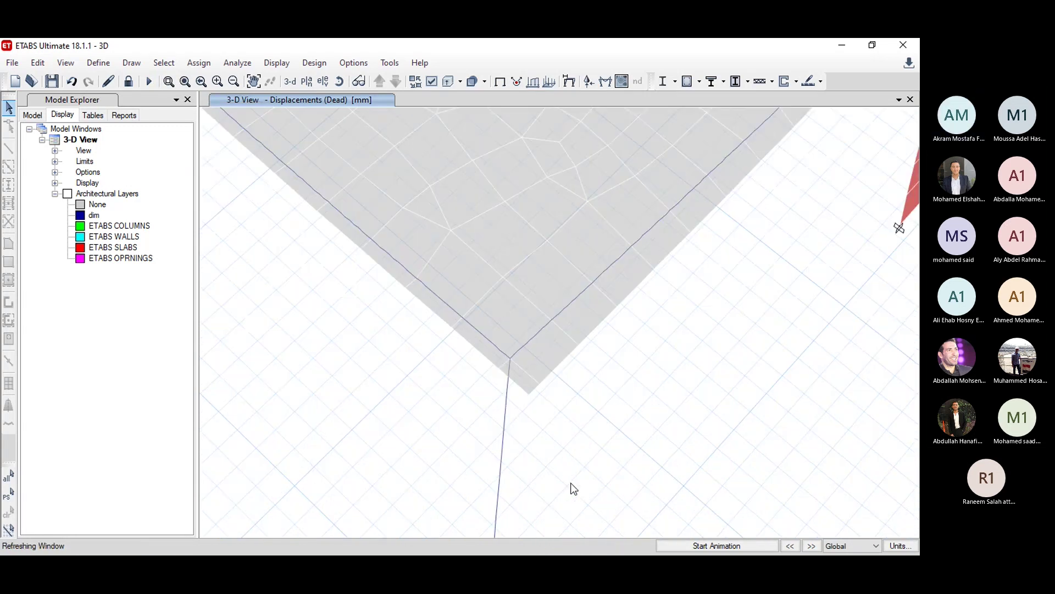
click(184, 81)
click(169, 83)
drag(823, 212, 792, 258)
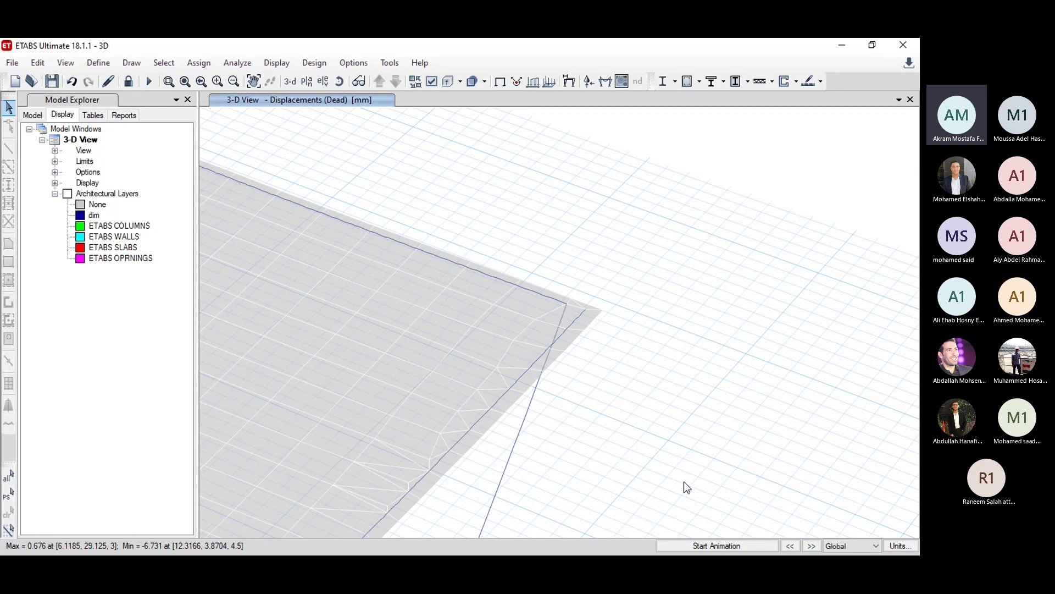
Step: Play and stop the dead-load displacement animation at the slab corner, and inspect the corner joint's displacements
click(708, 544)
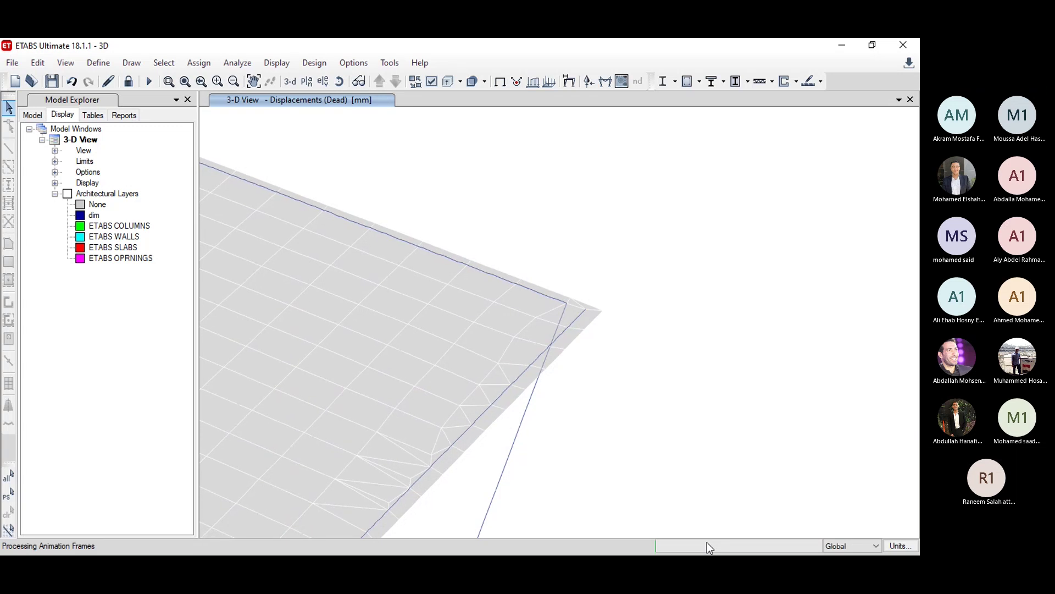
key(XF86AudioRaiseVolume)
key(XF86AudioLowerVolume)
key(XF86AudioLowerVolume)
key(XF86AudioLowerVolume)
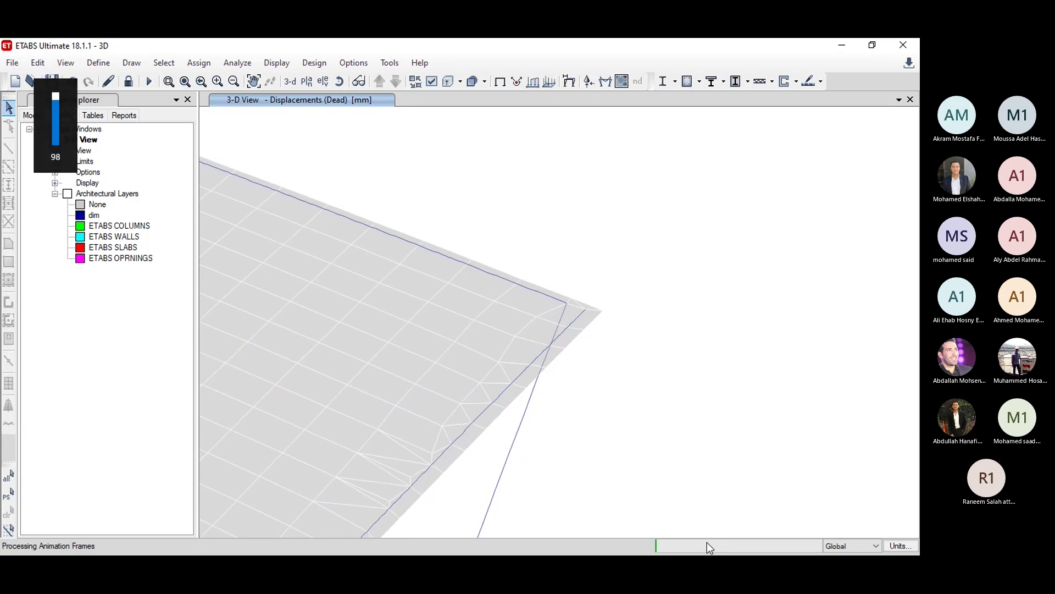
key(XF86AudioLowerVolume)
key(XF86AudioLowerVolume)
key(XF86AudioLowerVolume)
key(XF86AudioLowerVolume)
key(XF86AudioLowerVolume)
key(XF86AudioLowerVolume)
key(XF86AudioLowerVolume)
key(XF86AudioLowerVolume)
key(XF86AudioLowerVolume)
key(XF86AudioLowerVolume)
key(XF86AudioLowerVolume)
key(XF86AudioLowerVolume)
key(XF86AudioLowerVolume)
key(XF86AudioLowerVolume)
key(XF86AudioLowerVolume)
key(XF86AudioLowerVolume)
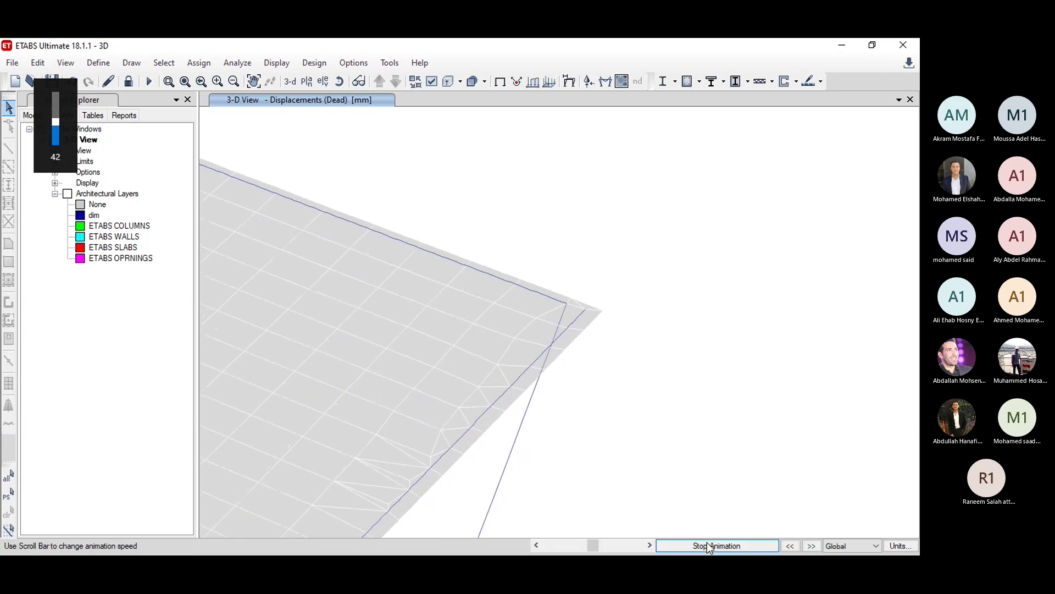
key(XF86AudioLowerVolume)
key(XF86AudioLowerVolume)
key(XF86AudioLowerVolume)
key(XF86AudioLowerVolume)
key(XF86AudioLowerVolume)
key(XF86AudioLowerVolume)
key(XF86AudioLowerVolume)
key(XF86AudioLowerVolume)
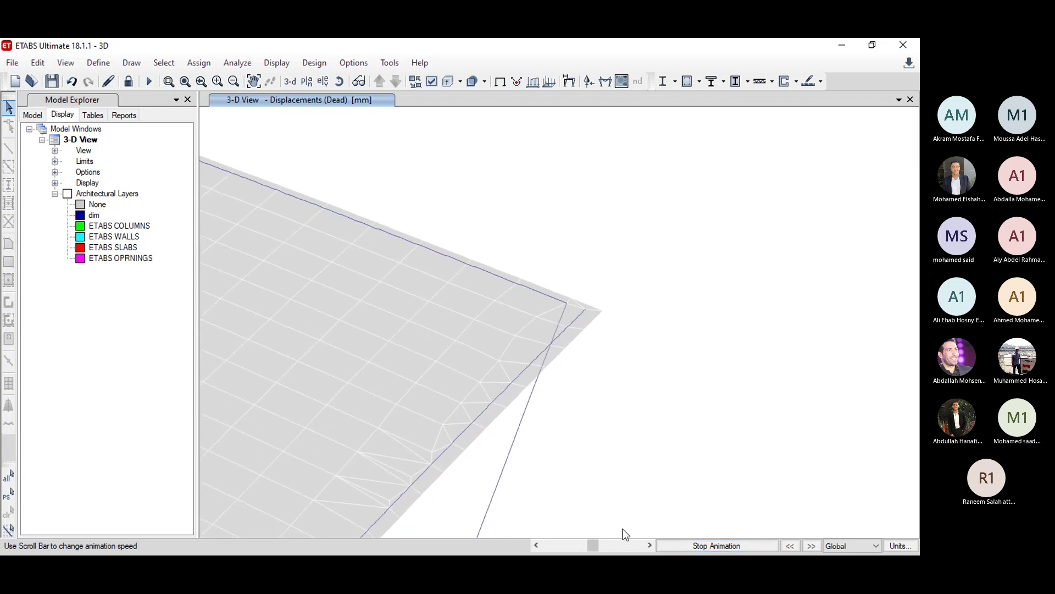
click(693, 546)
mouse_move(586, 311)
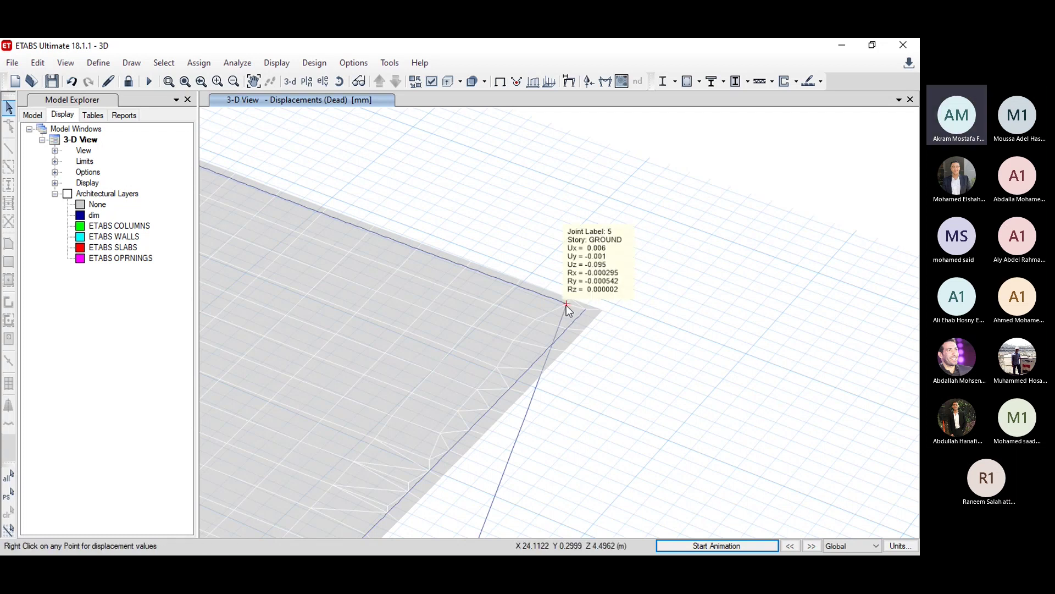
Step: Display the GROUND plan view of the dead-load displacements and examine the edge beams at one slab corner
click(305, 82)
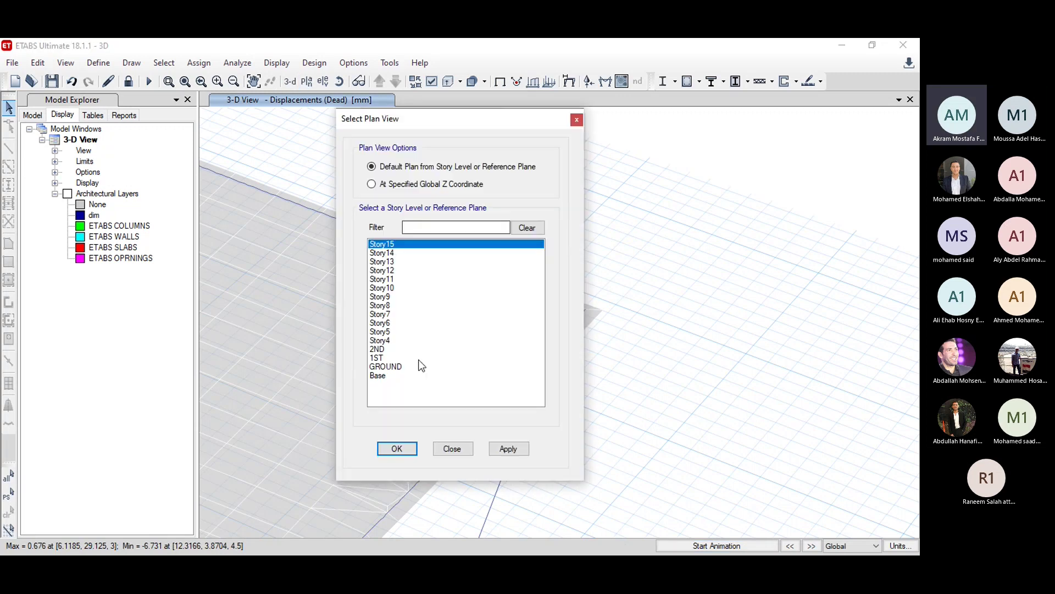
click(391, 366)
click(396, 448)
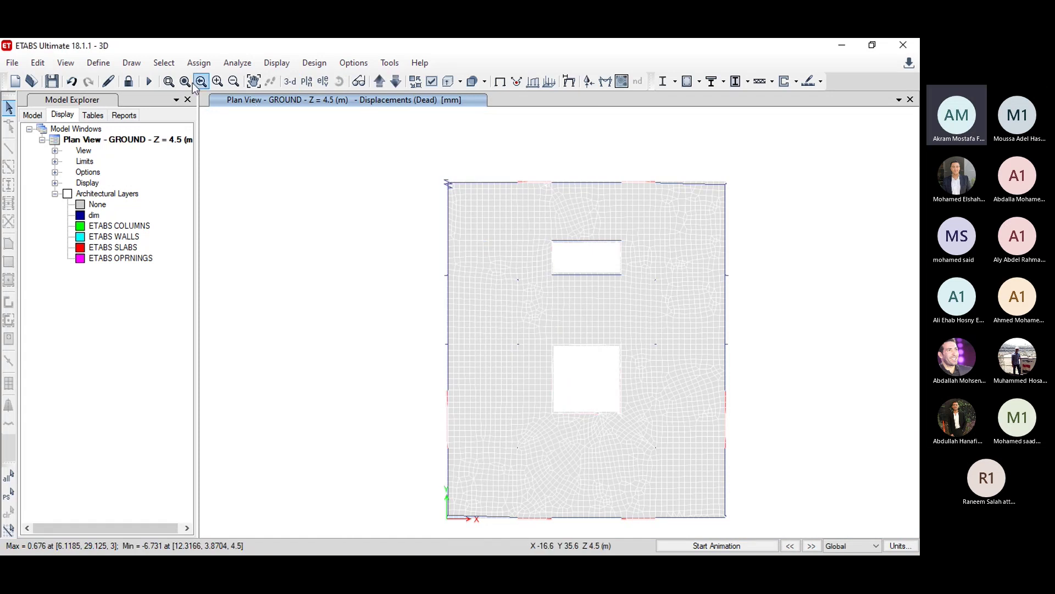
click(169, 81)
drag(763, 488, 687, 524)
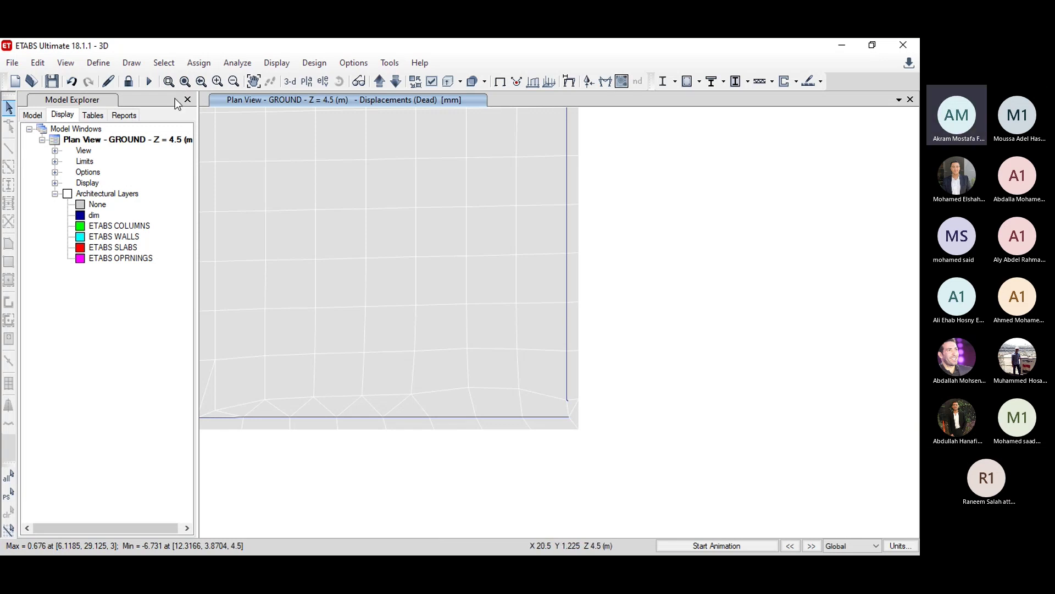
click(185, 82)
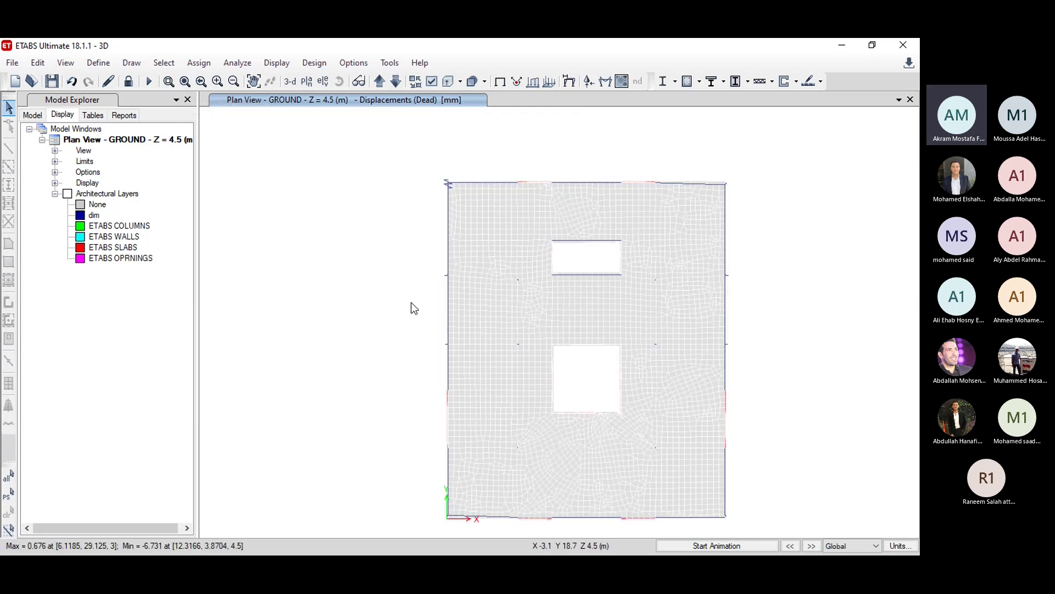
Step: Read the dead-load displacements at several joints across the GROUND slab
mouse_move(724, 182)
mouse_move(489, 249)
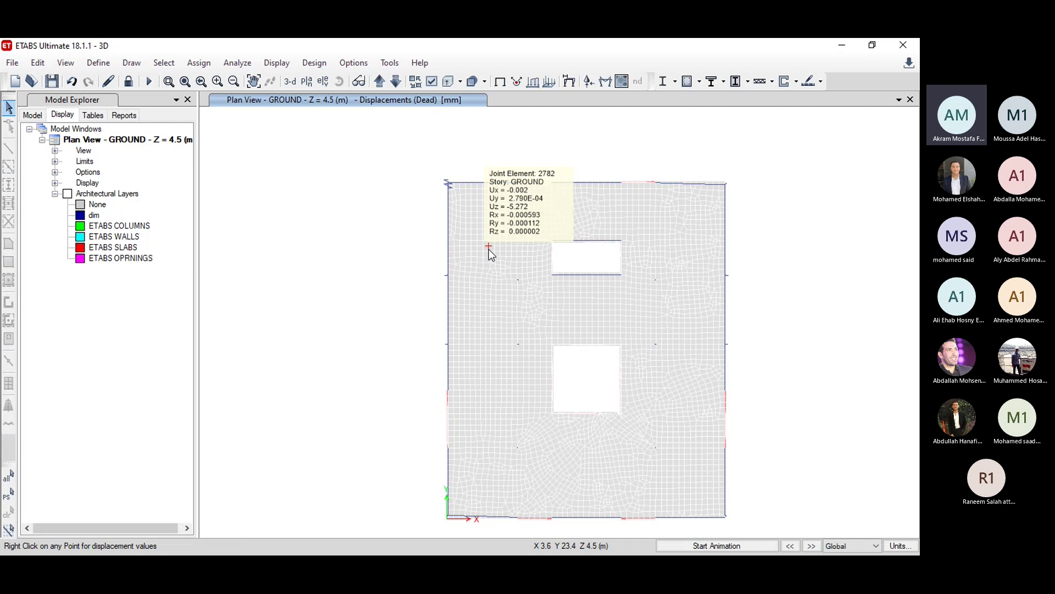
mouse_move(602, 289)
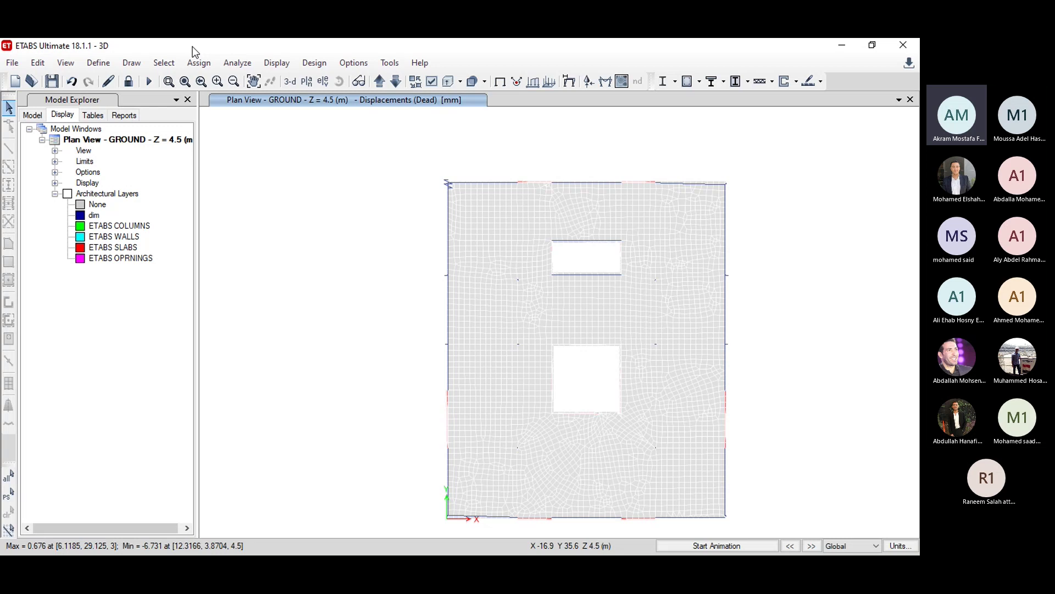
right_click(445, 266)
right_click(477, 417)
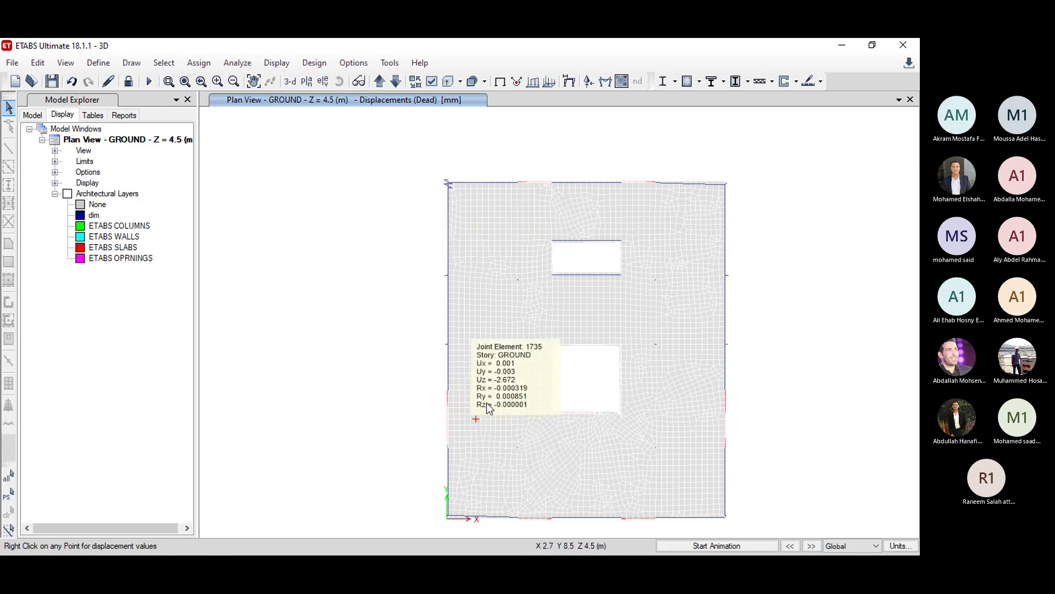
Step: Show the undeformed GROUND plan and inspect the skewed edge beam between the wall and the corner column
click(499, 82)
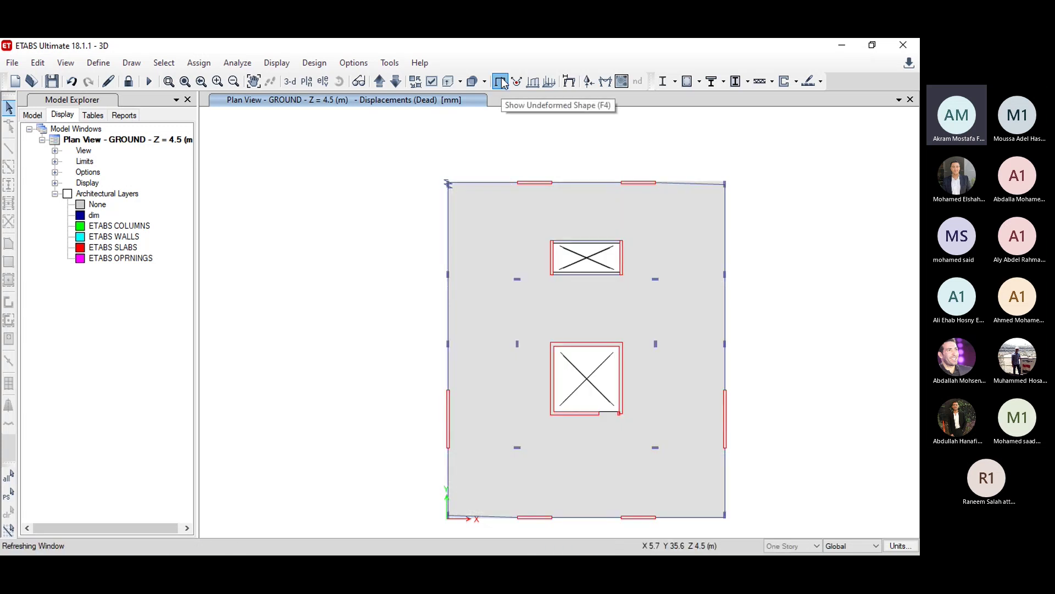
click(169, 81)
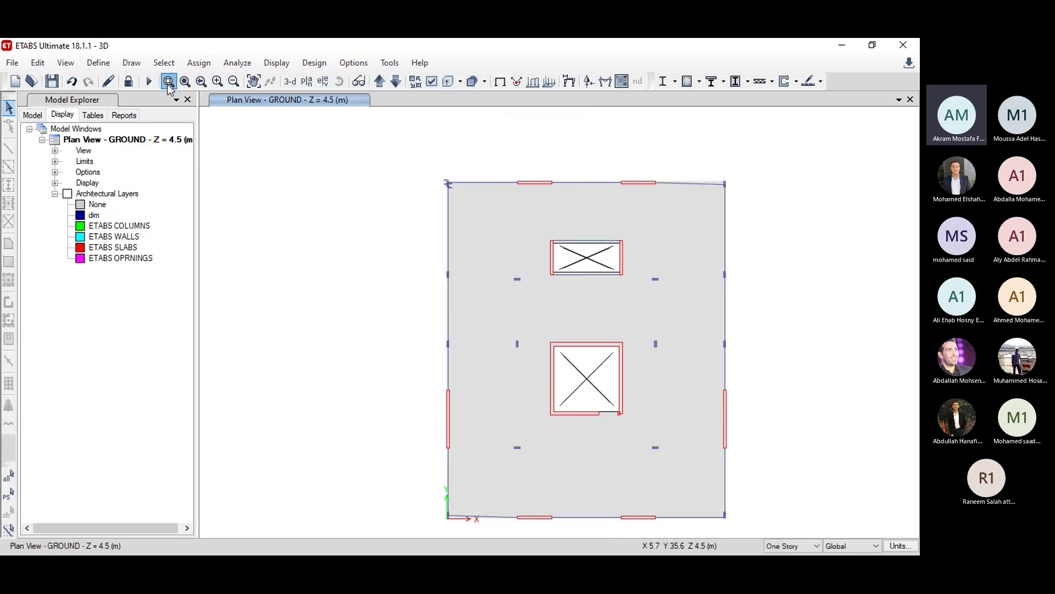
drag(792, 153, 605, 207)
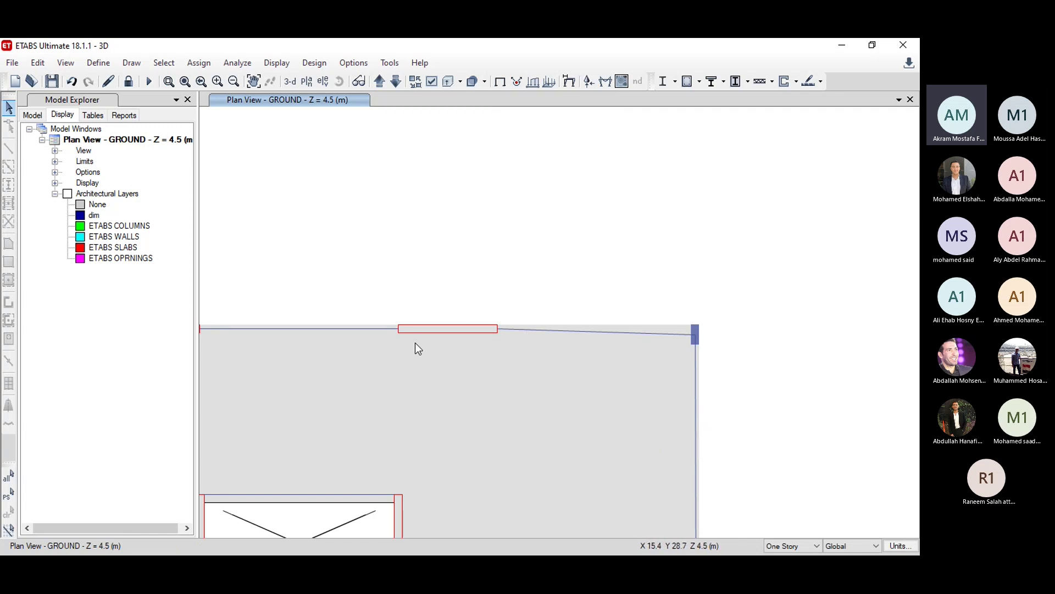
click(185, 81)
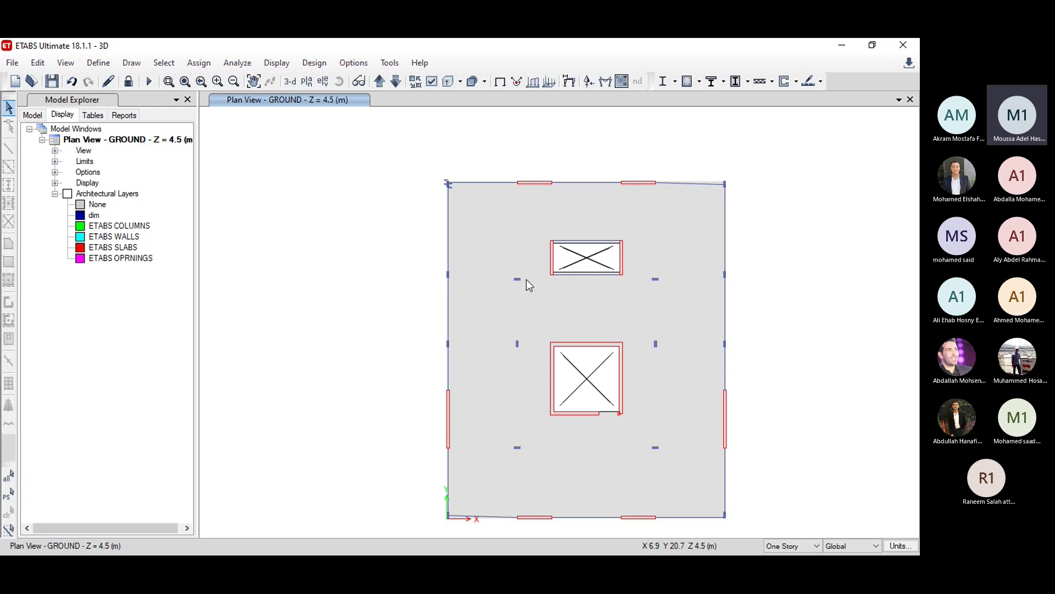
Step: Switch to AutoCAD and examine the B1 (25 × 70) beams around the smaller opening in the floor plan
click(471, 552)
click(471, 552)
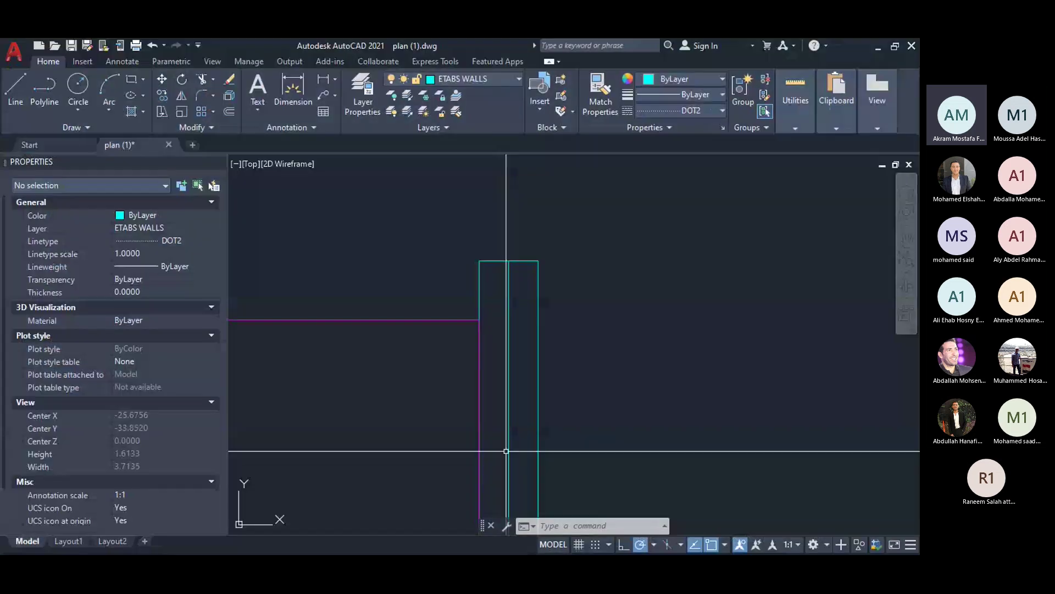
scroll(693, 353, down, 6)
scroll(546, 288, down, 3)
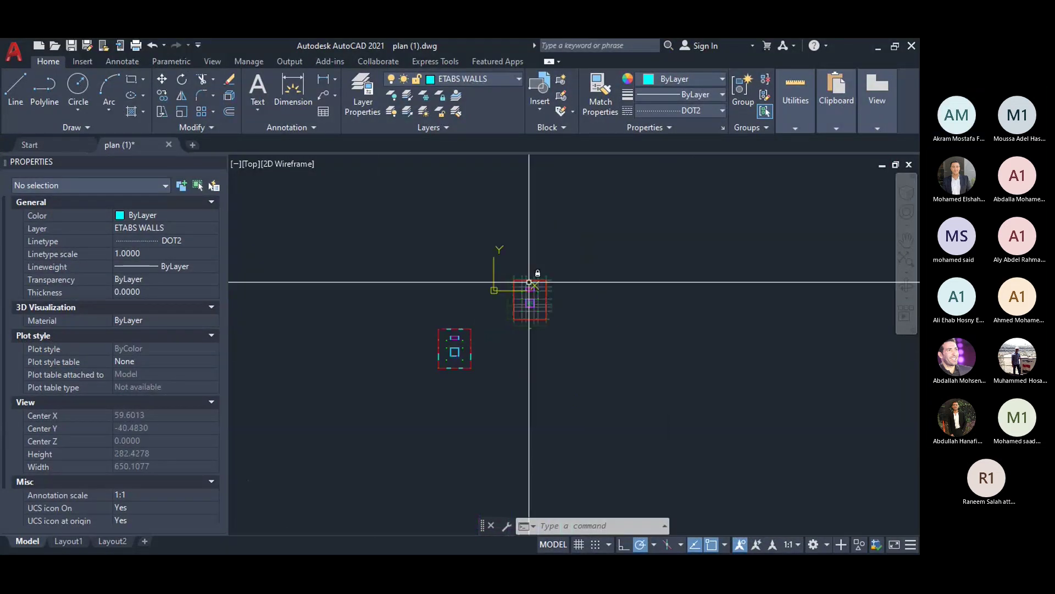
scroll(556, 359, up, 10)
scroll(478, 226, up, 2)
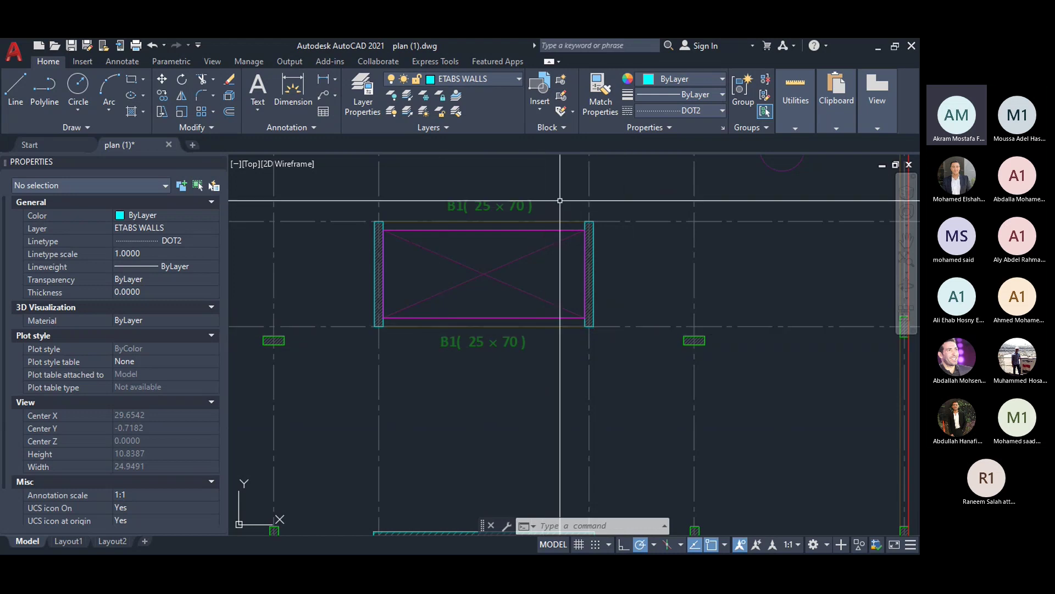
middle_drag(389, 282, 523, 300)
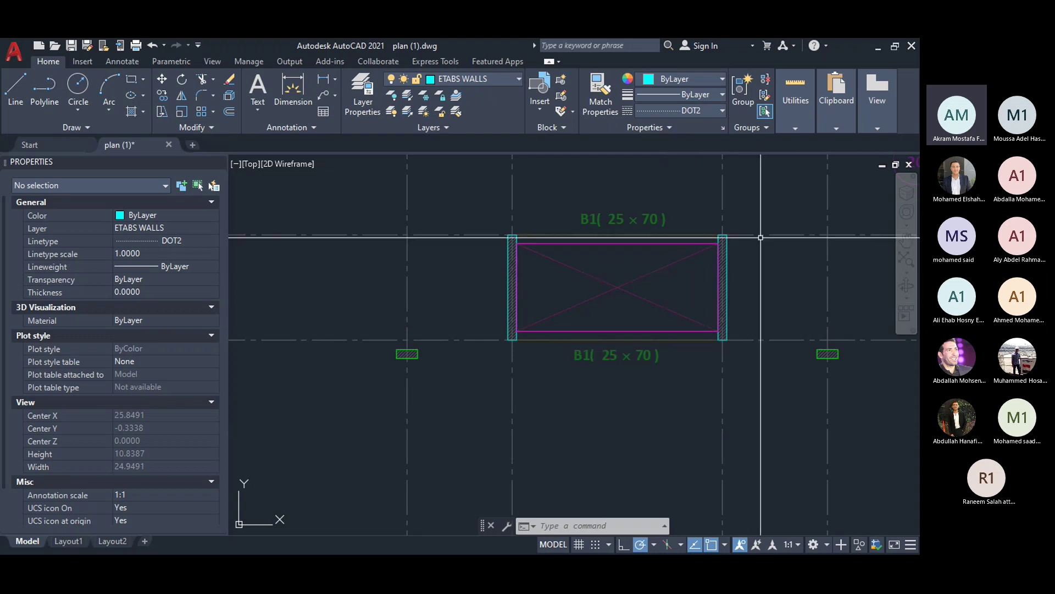
scroll(761, 237, down, 4)
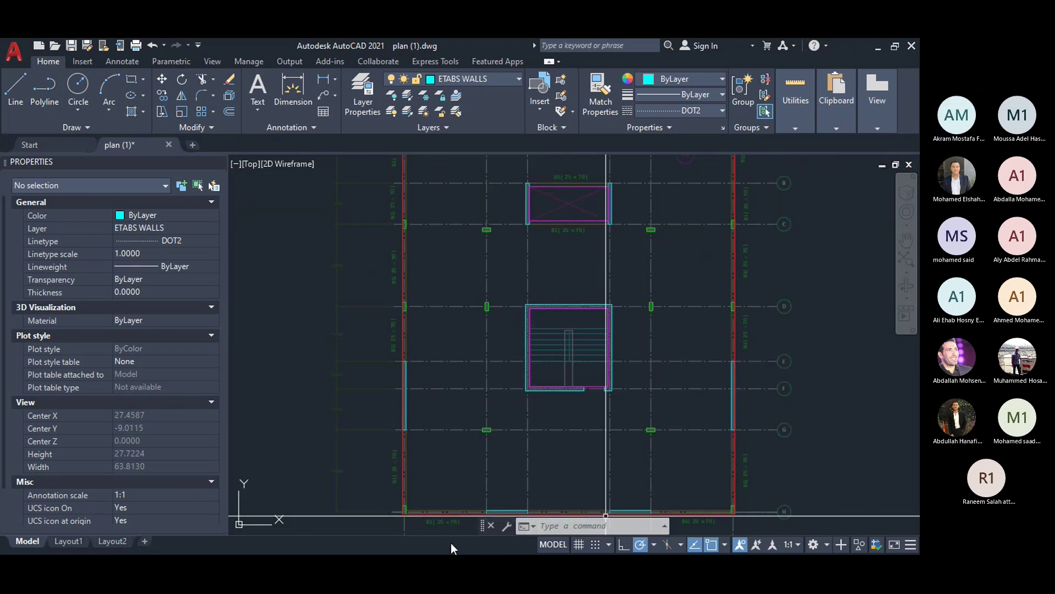
Step: Return to ETABS, show the default 3D view and unlock the model, deleting its analysis results
key(ctrl+9)
click(434, 551)
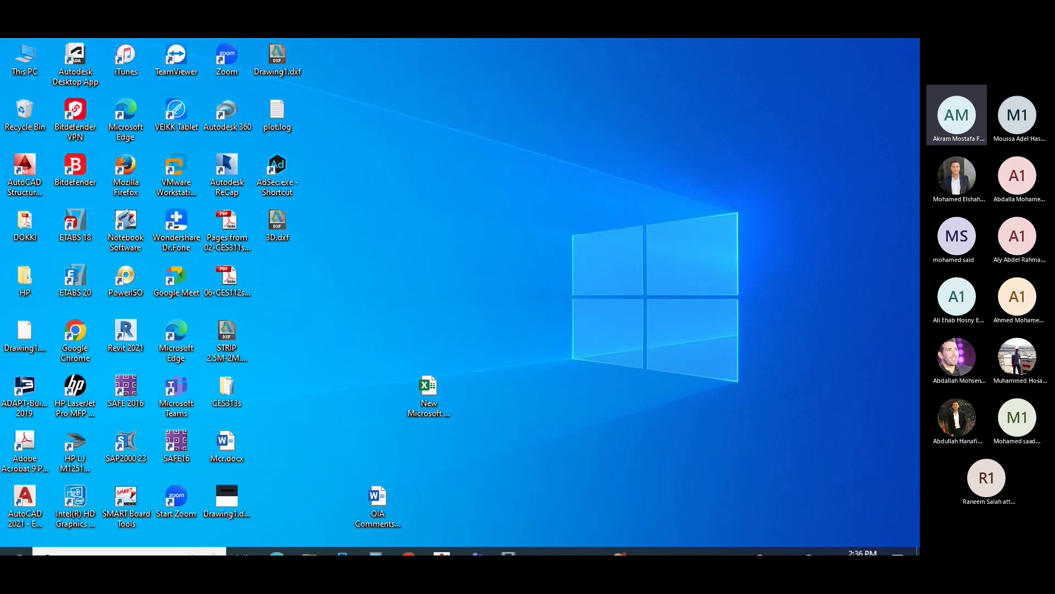
click(492, 543)
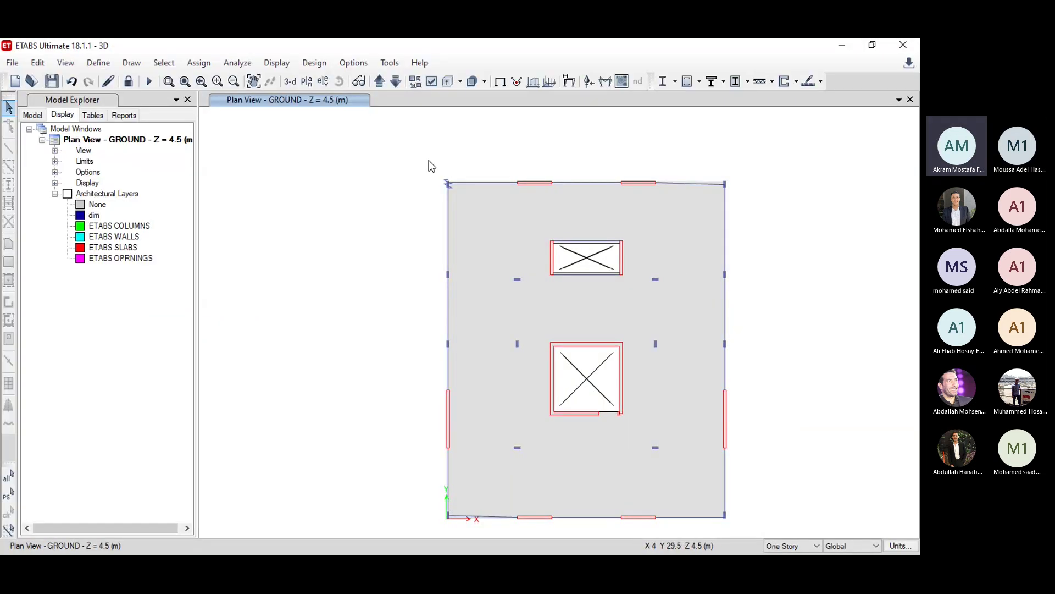
click(289, 82)
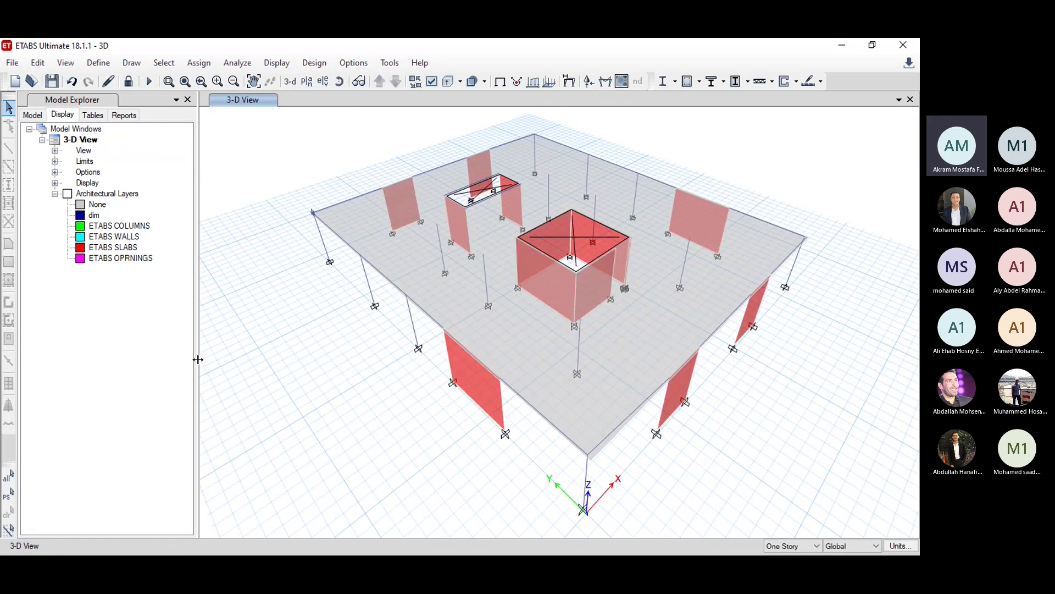
click(129, 83)
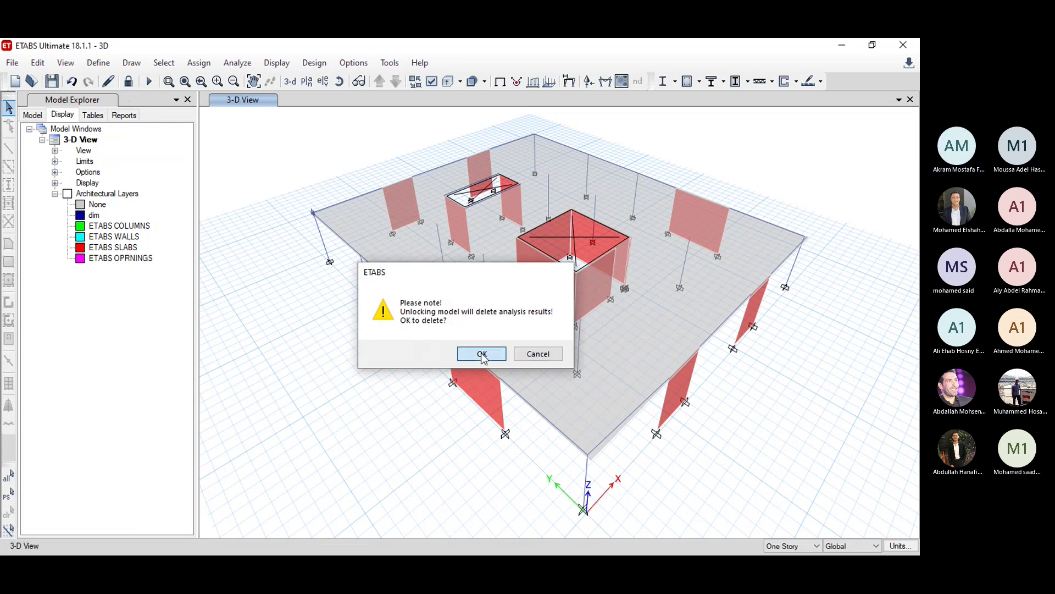
click(481, 354)
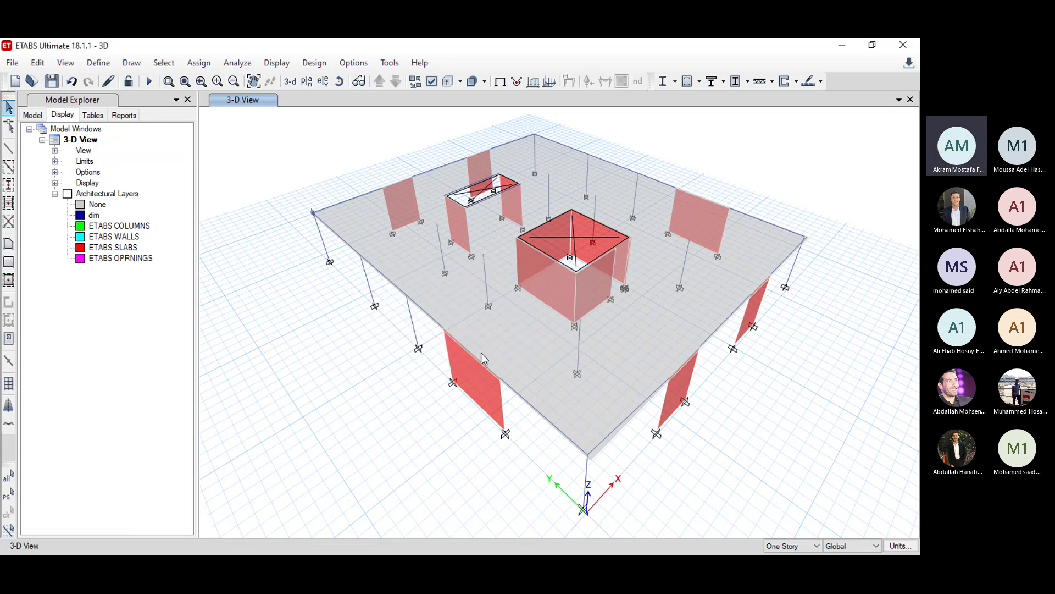
Step: Select the ground slab and add a load pattern named FC of type Super Dead
click(539, 368)
click(98, 62)
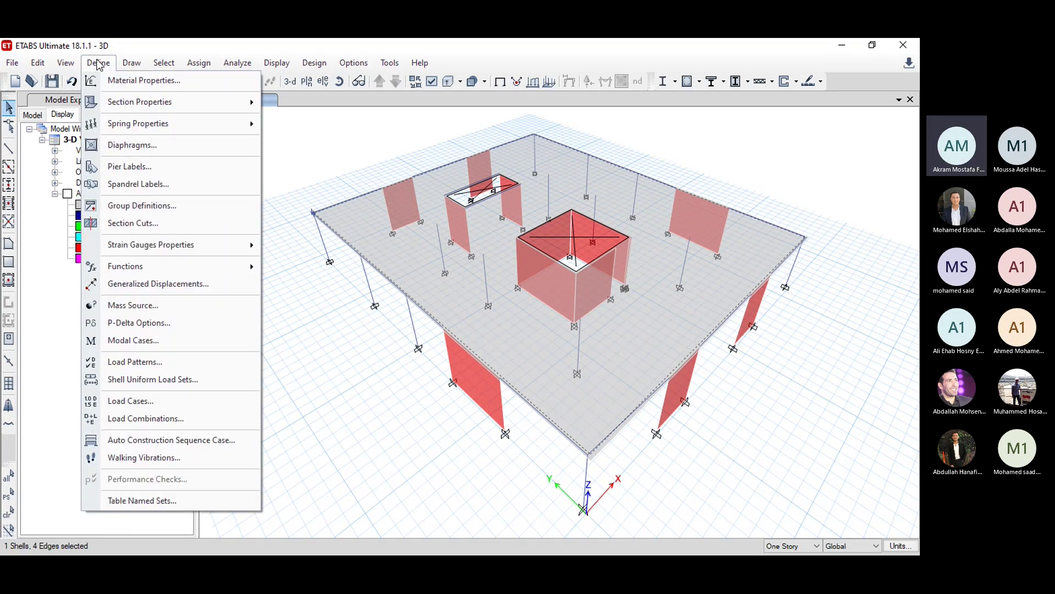
click(140, 364)
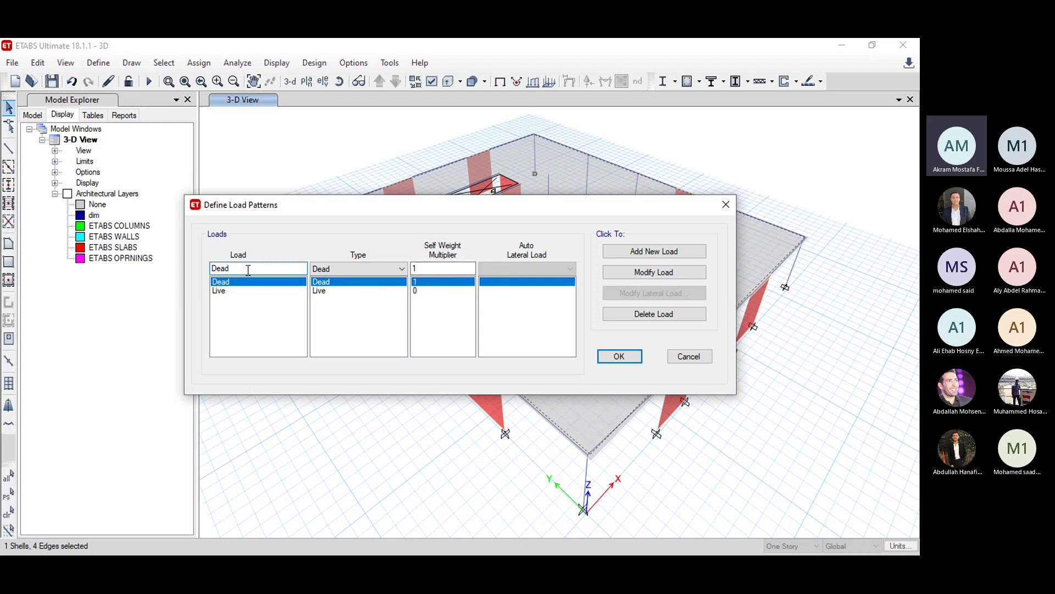
drag(248, 270, 184, 283)
text(FC)
click(355, 268)
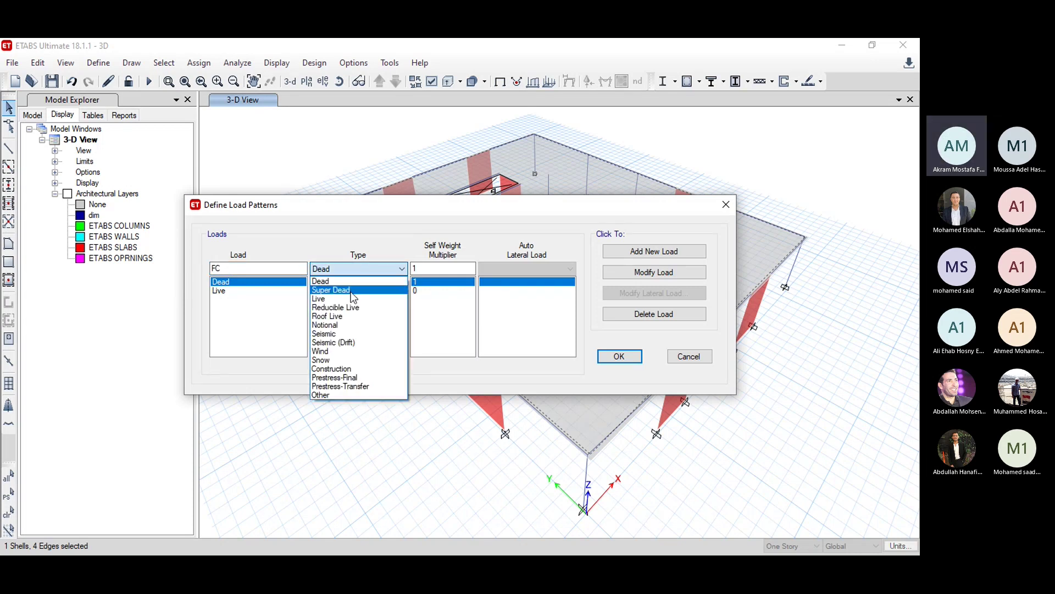
click(350, 292)
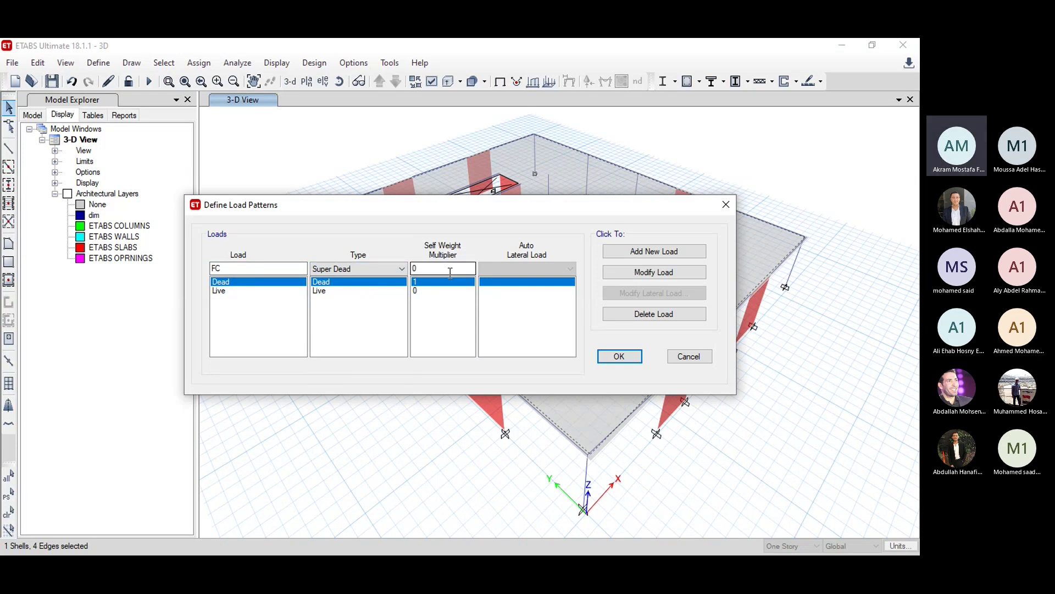
click(642, 251)
Step: Add a second Super Dead load pattern named WALLS and accept the load pattern definitions
double_click(261, 270)
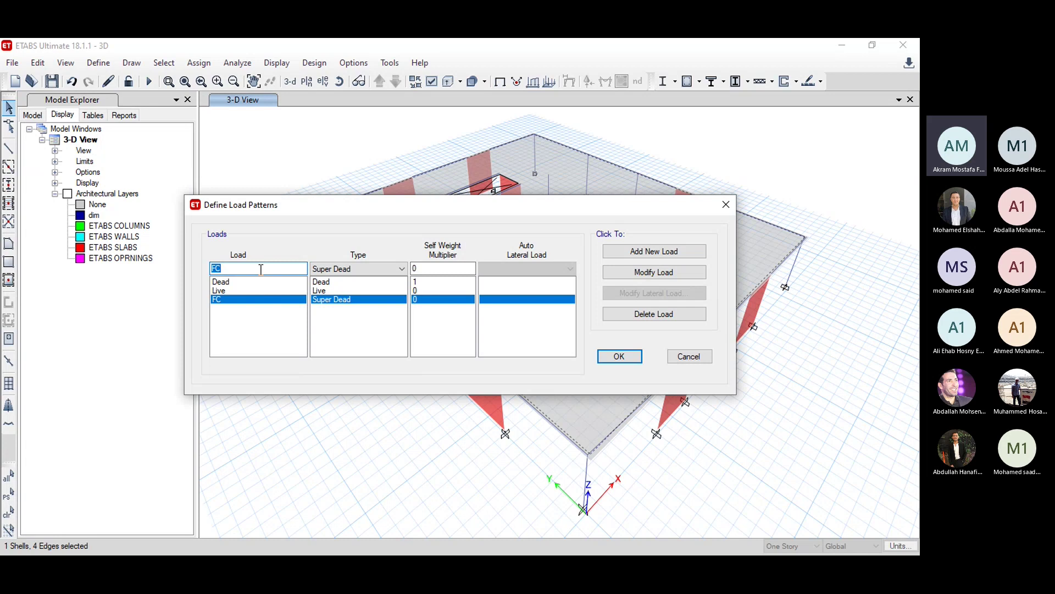
text(WAL)
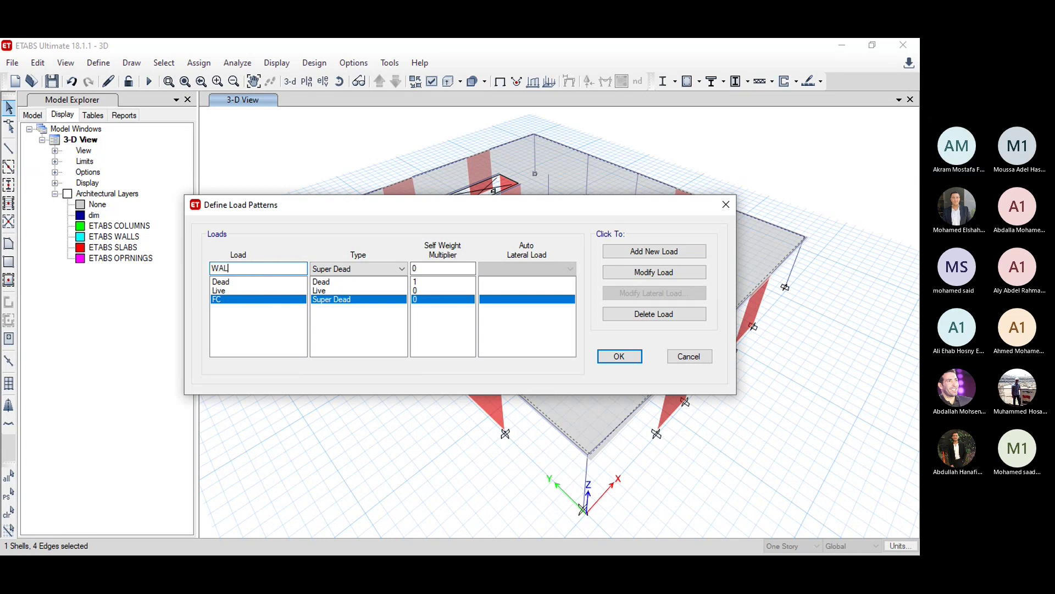
text(LS)
click(639, 254)
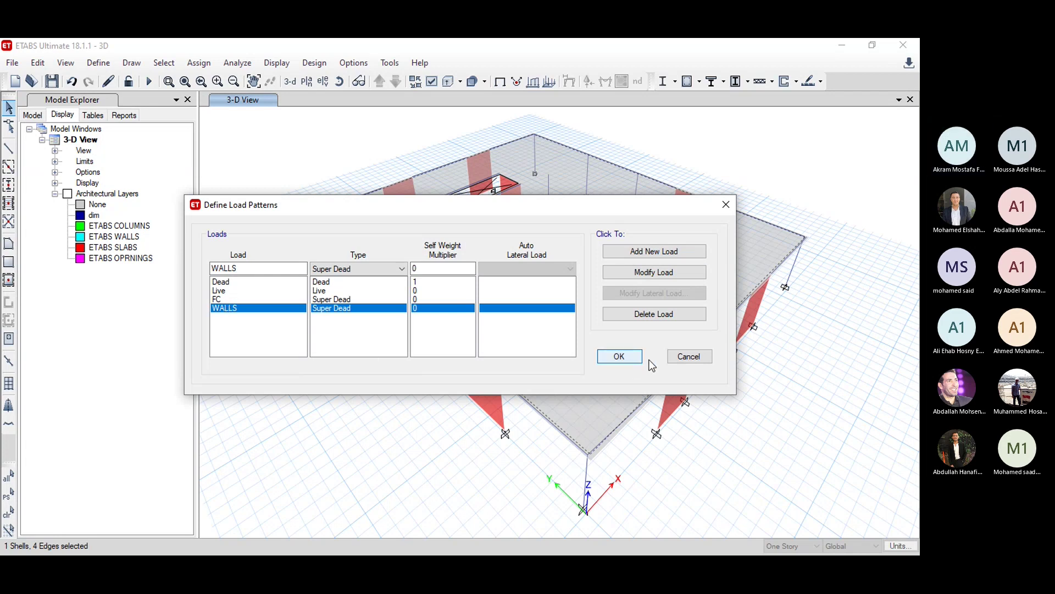
key(Return)
Step: Assign a uniform gravity load of 2 kN/m² to the selected slab under the FC pattern, replacing existing loads
click(196, 63)
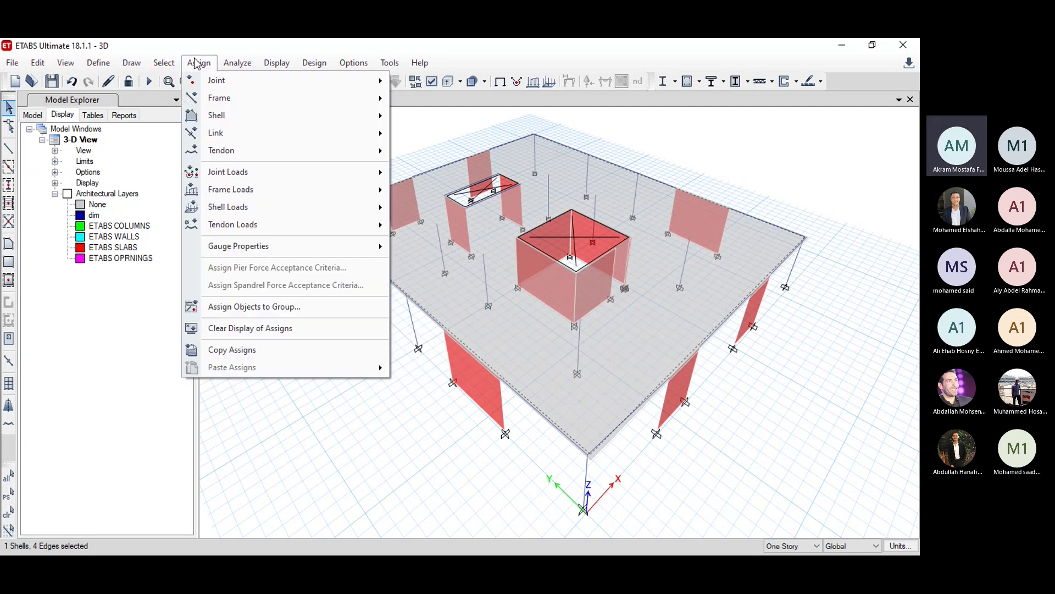
mouse_move(248, 207)
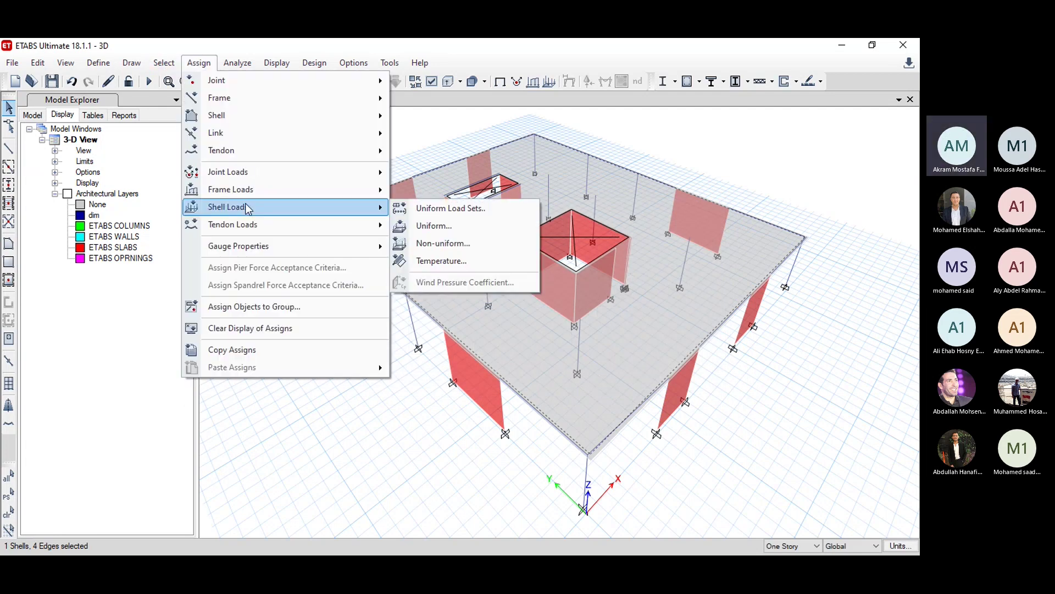
click(455, 230)
click(469, 251)
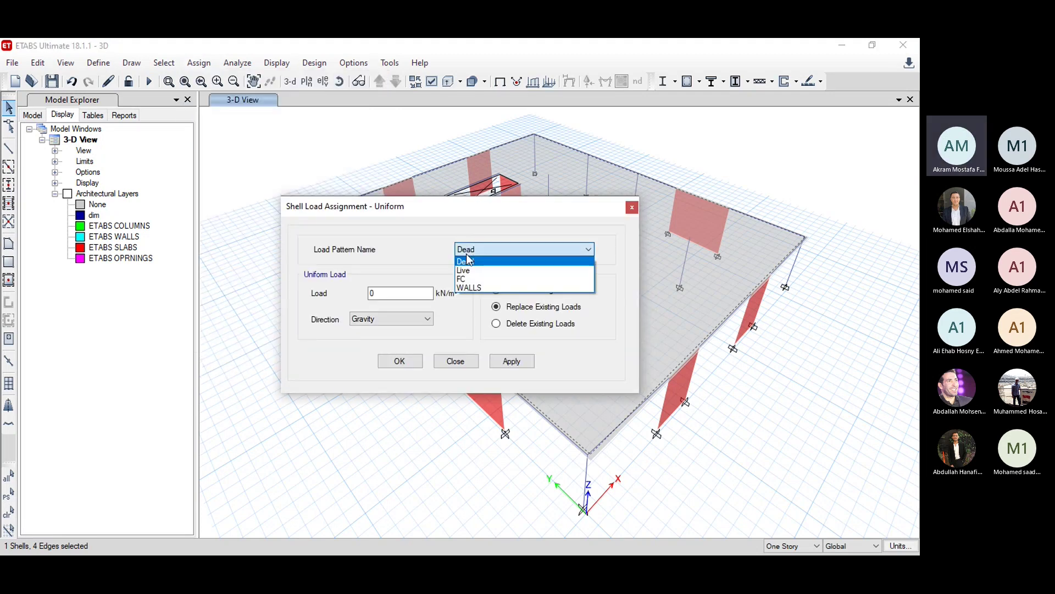
click(461, 278)
double_click(375, 294)
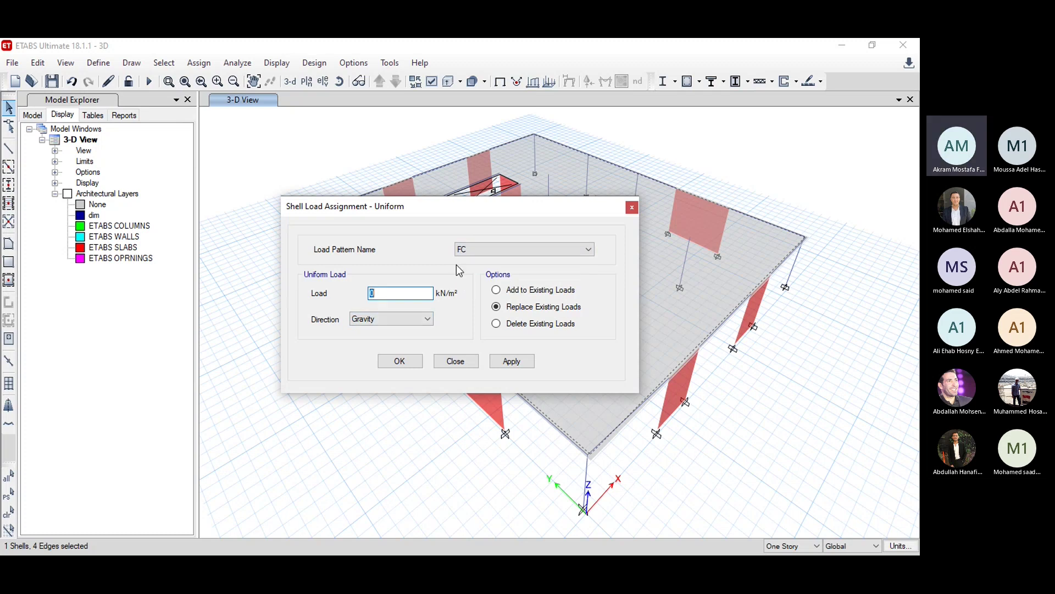
text(2)
click(513, 362)
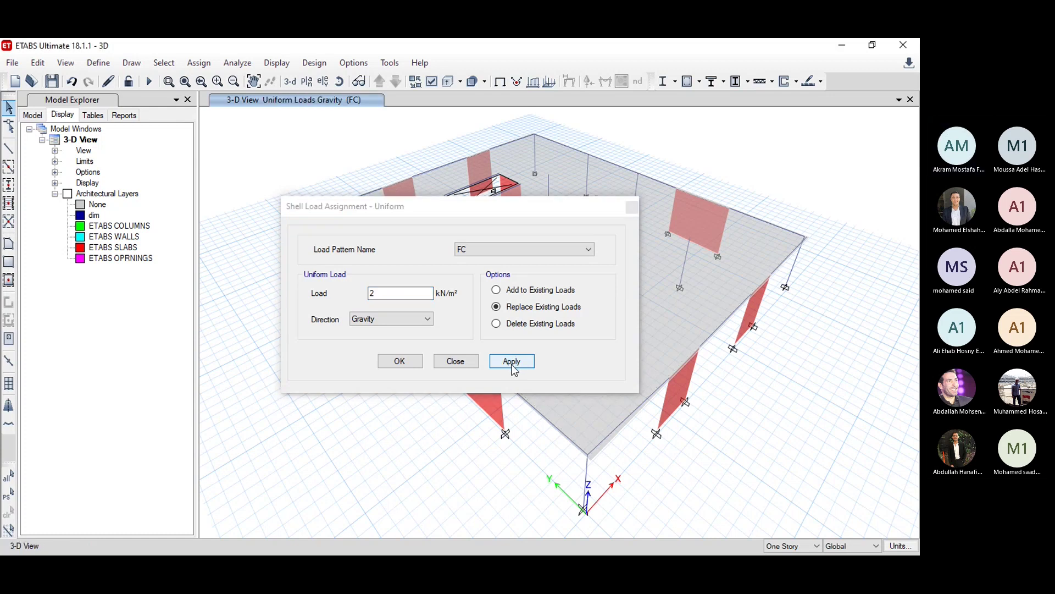
Step: Reselect the slab and apply a uniform gravity load of 3 kN/m² under the WALLS pattern
drag(532, 207, 311, 268)
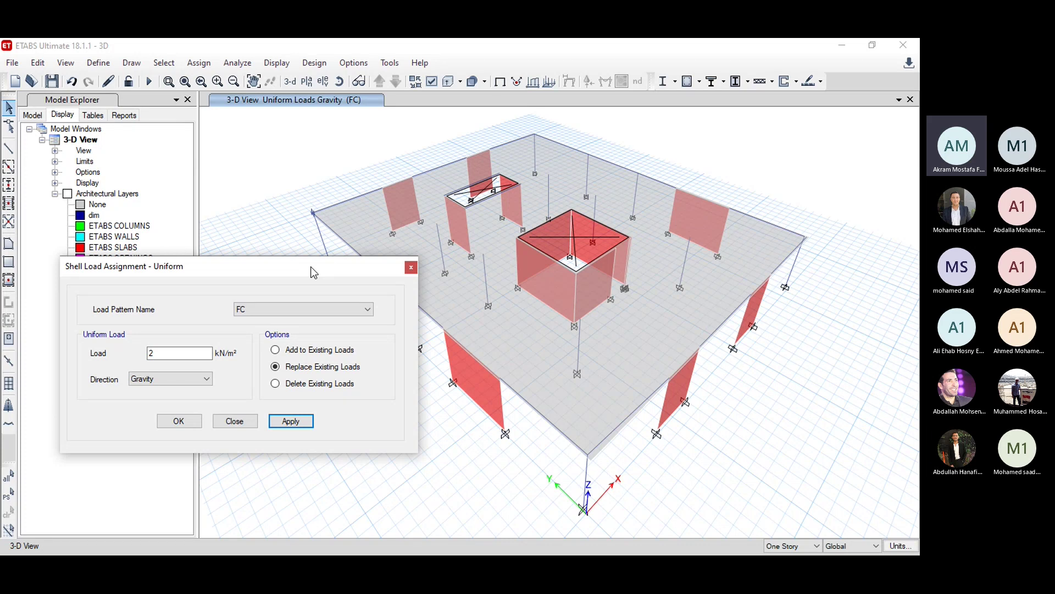
click(548, 362)
click(302, 308)
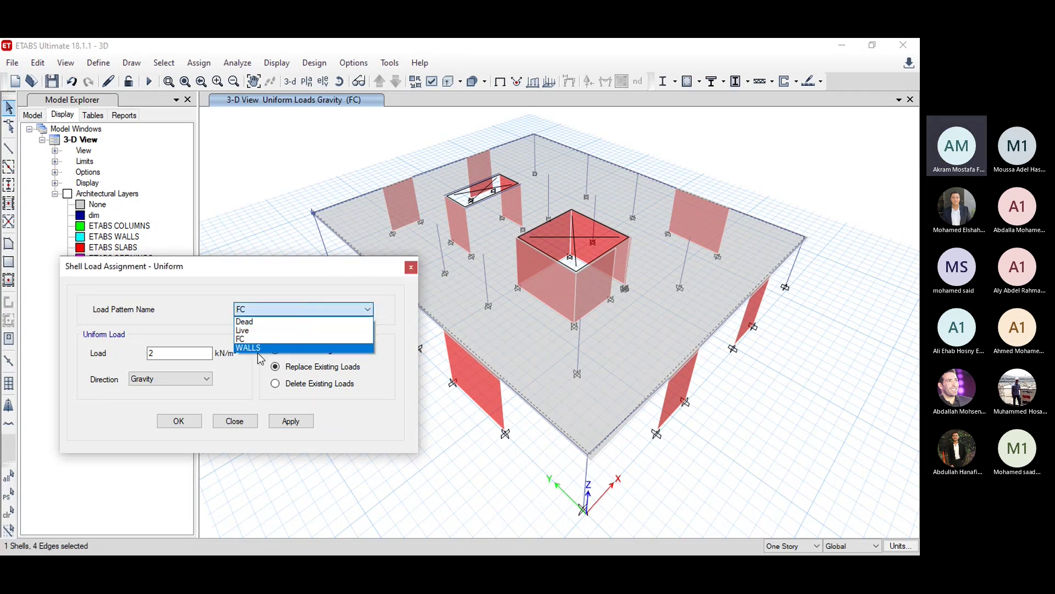
click(263, 355)
double_click(179, 352)
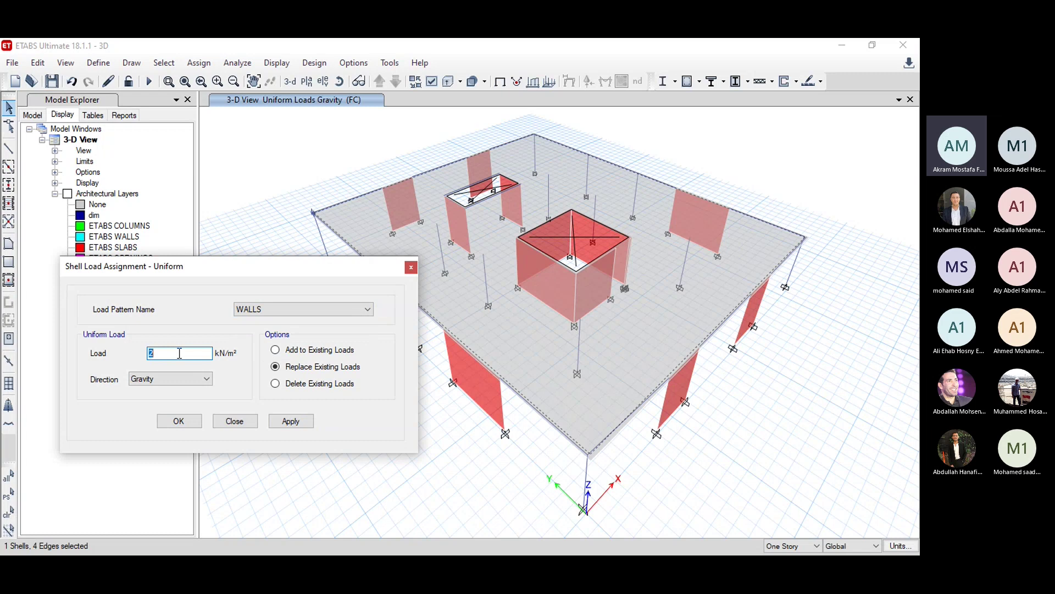
text(3)
click(294, 425)
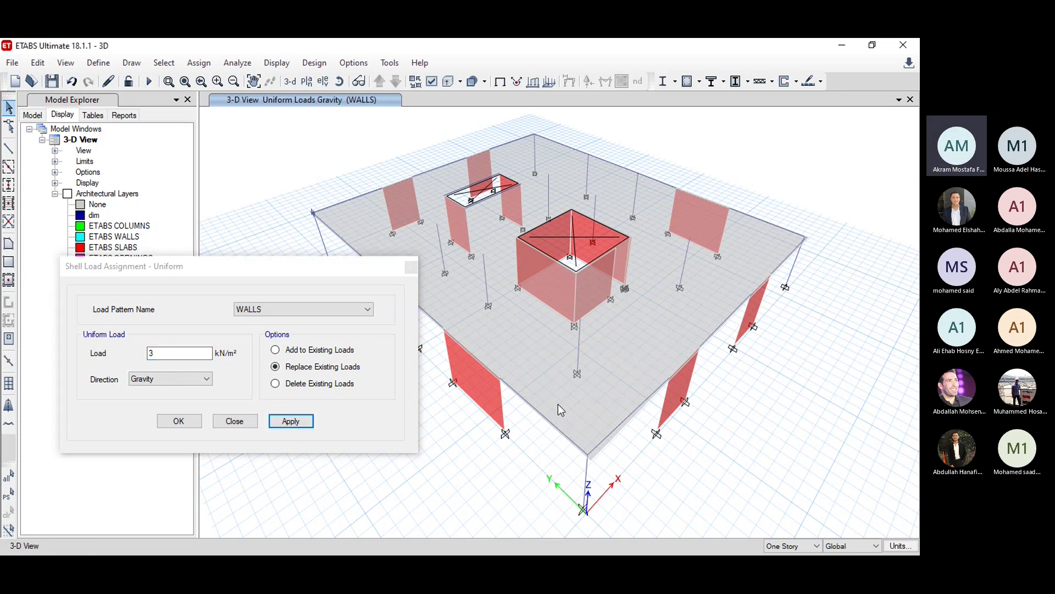
Step: Reselect the slab, apply a uniform gravity load of 2 kN/m² under the Live pattern and finish the load assignment
click(583, 406)
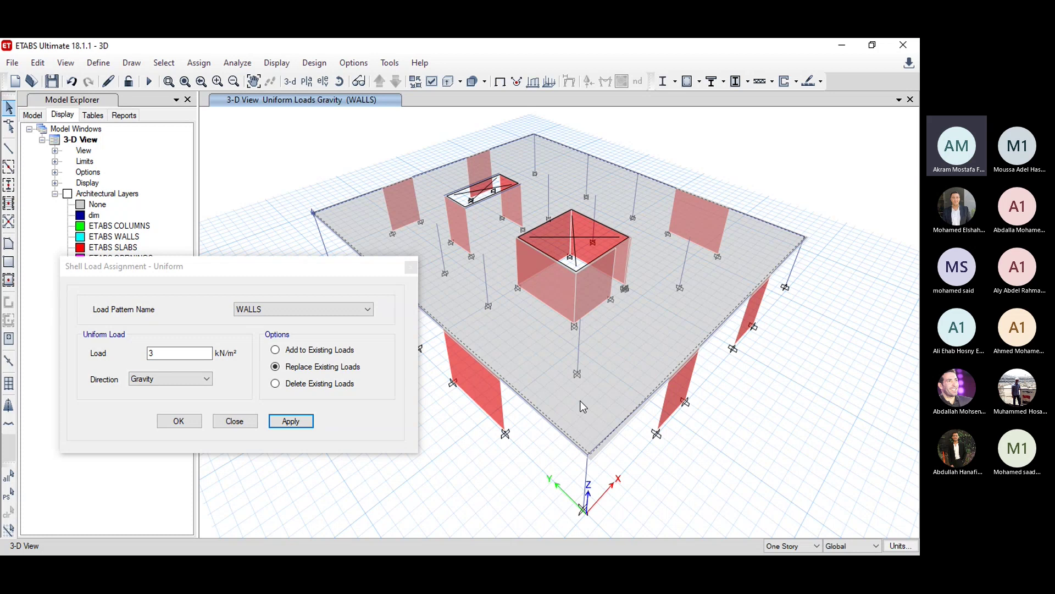
click(306, 312)
click(278, 330)
double_click(152, 353)
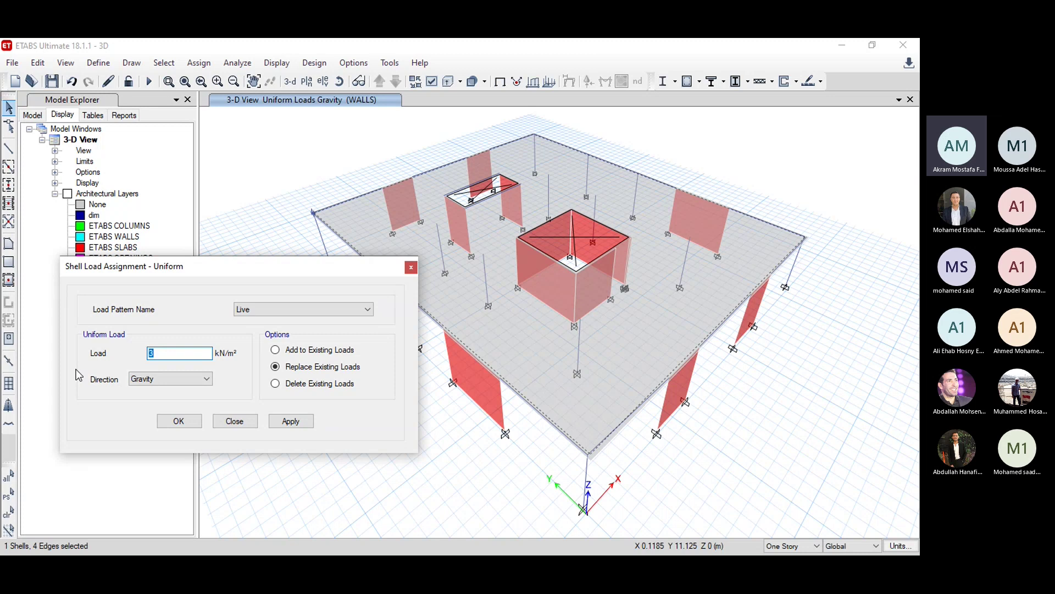
text(2)
click(178, 421)
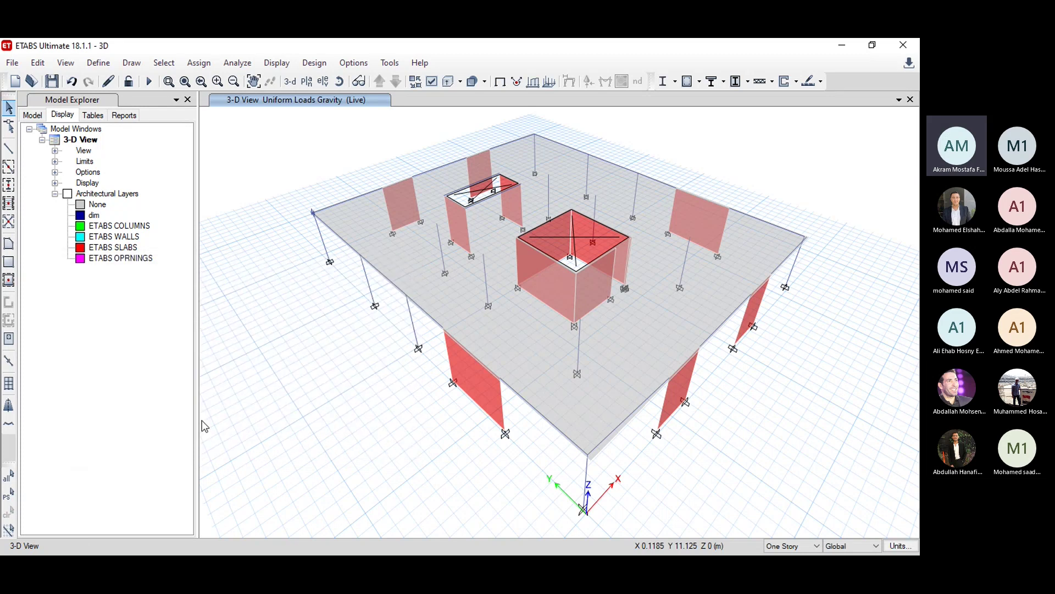
Step: Check the uniform loads assigned to the ground slab in its slab information
right_click(615, 352)
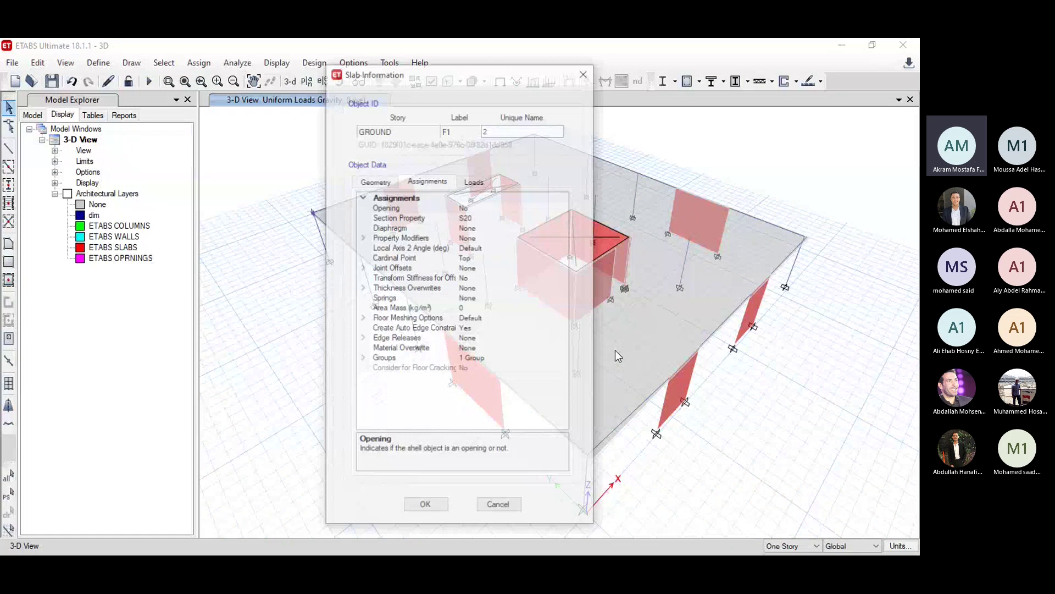
click(474, 180)
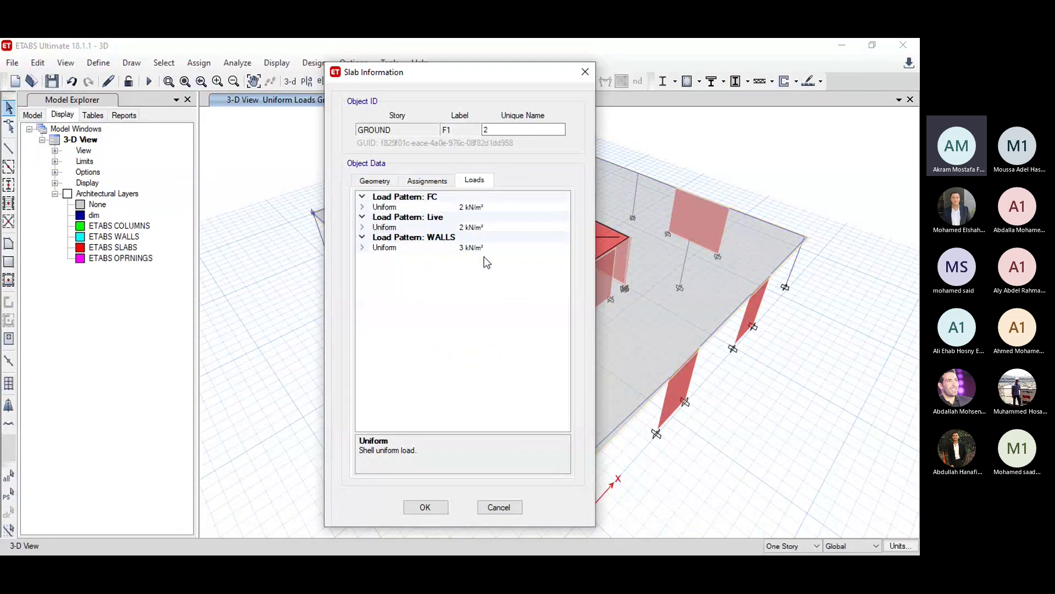
click(426, 507)
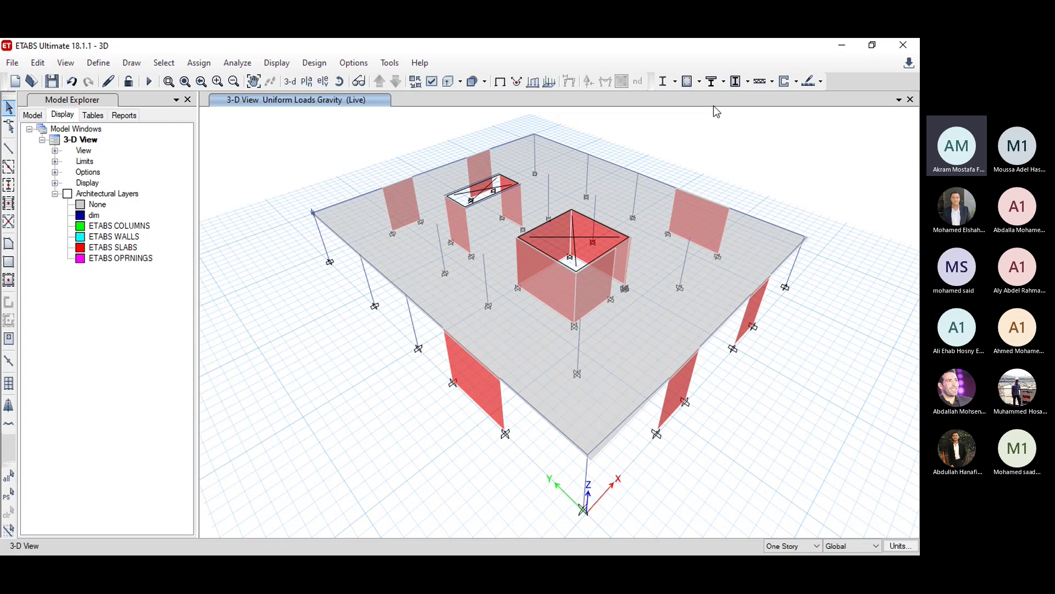
drag(861, 118, 206, 537)
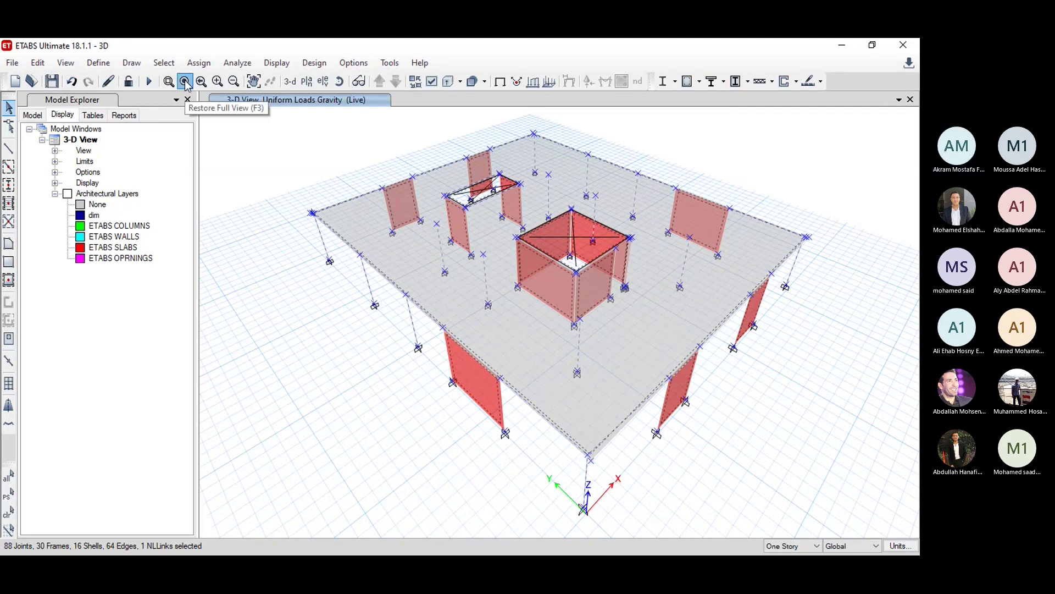
click(293, 85)
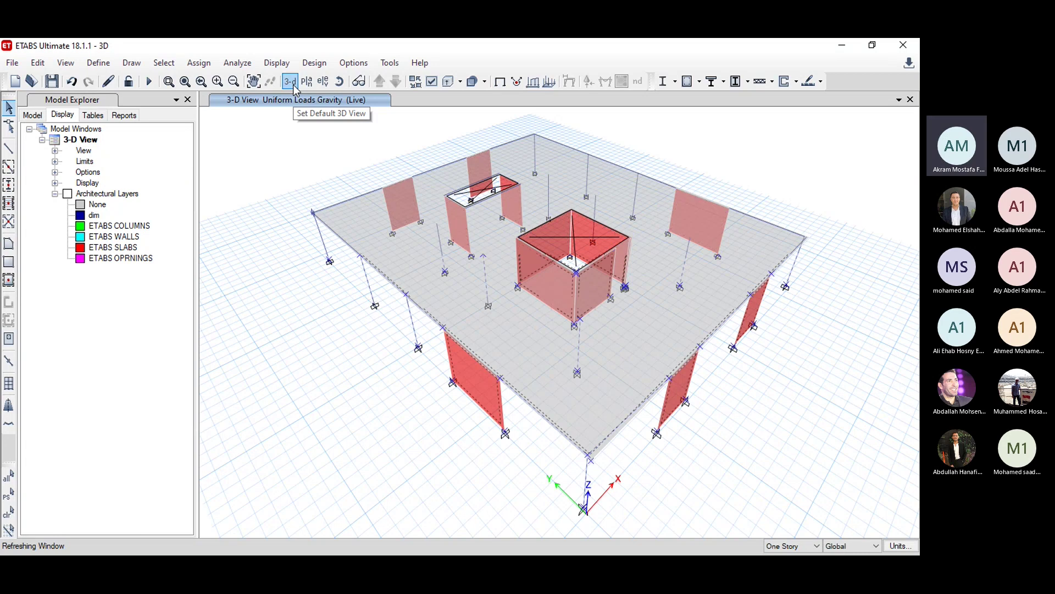
key(ctrl+a)
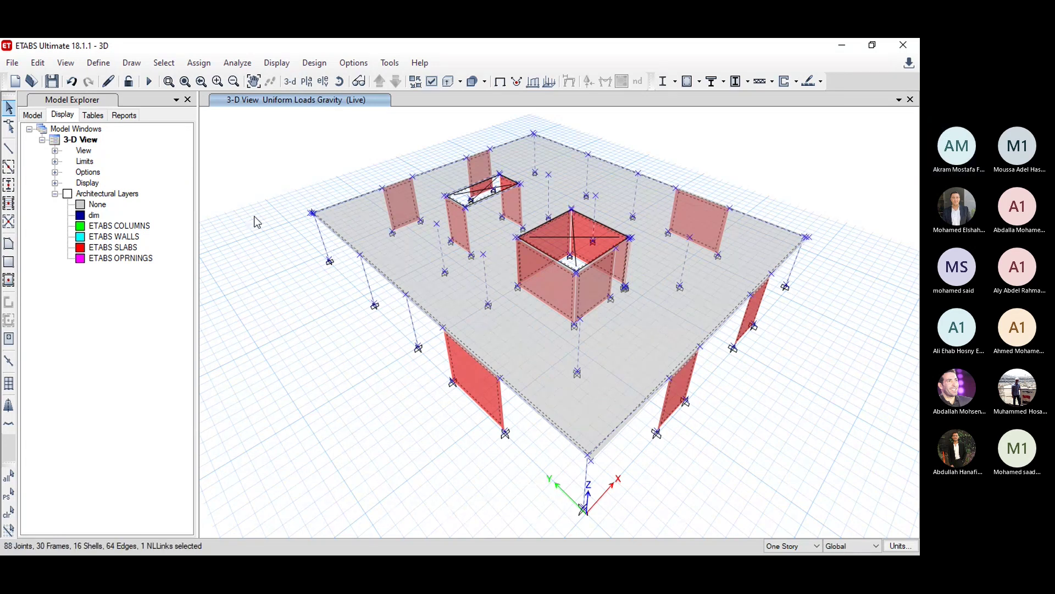
click(39, 64)
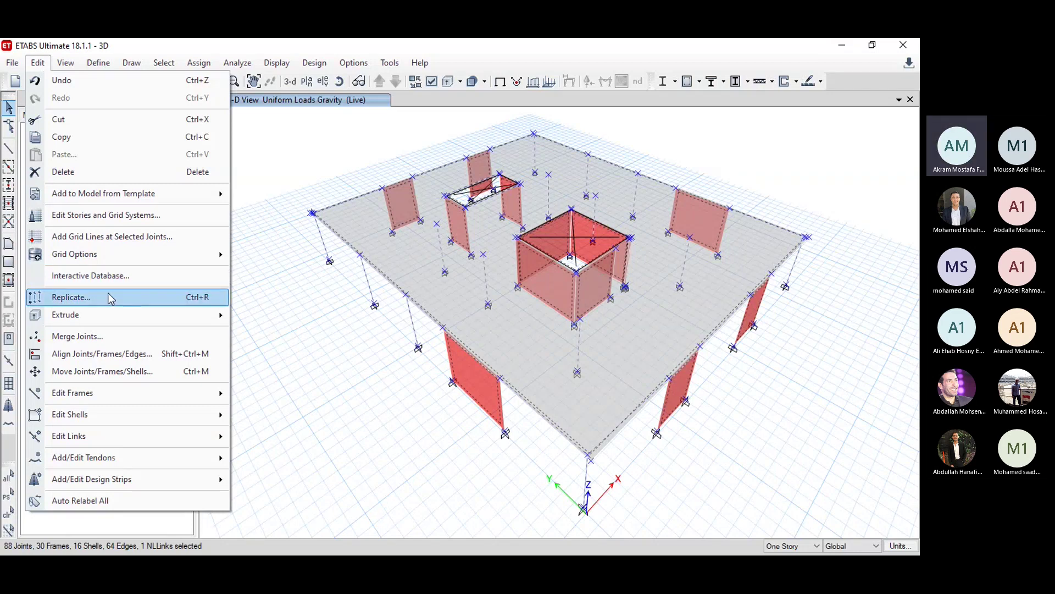
click(346, 364)
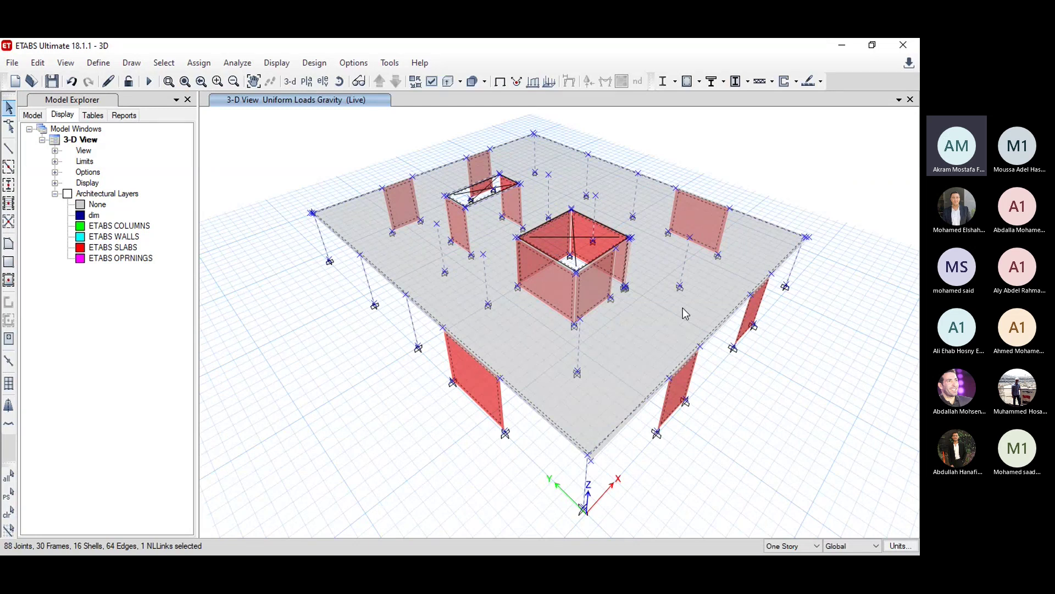
key(ctrl+shift+c)
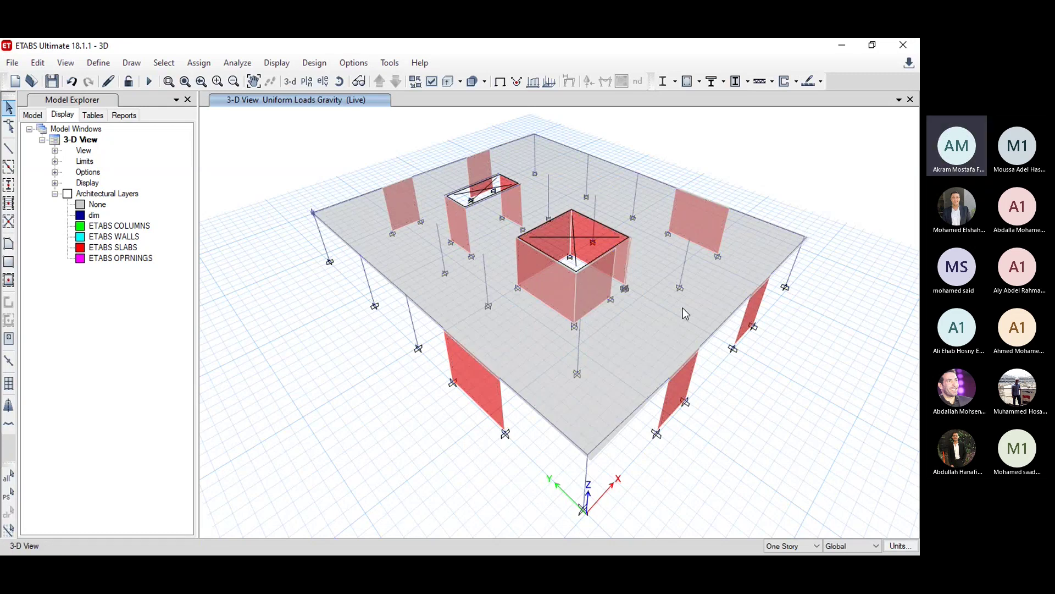
Step: Select the storey's slab, beams, columns and walls with their upper joints, leaving the base supports unselected
shift+middle_drag(782, 420, 695, 345)
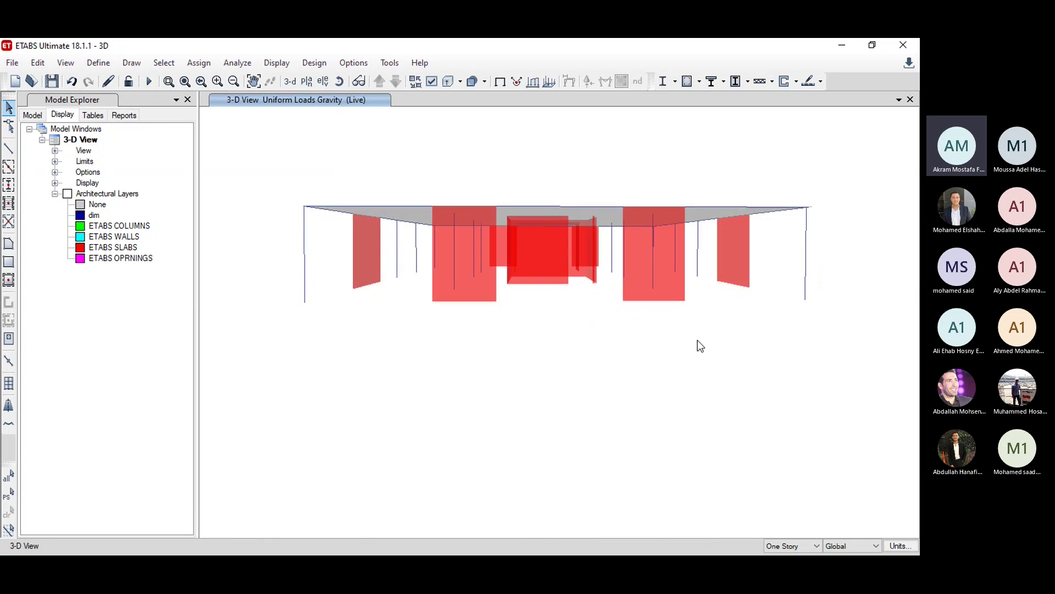
drag(849, 149, 255, 255)
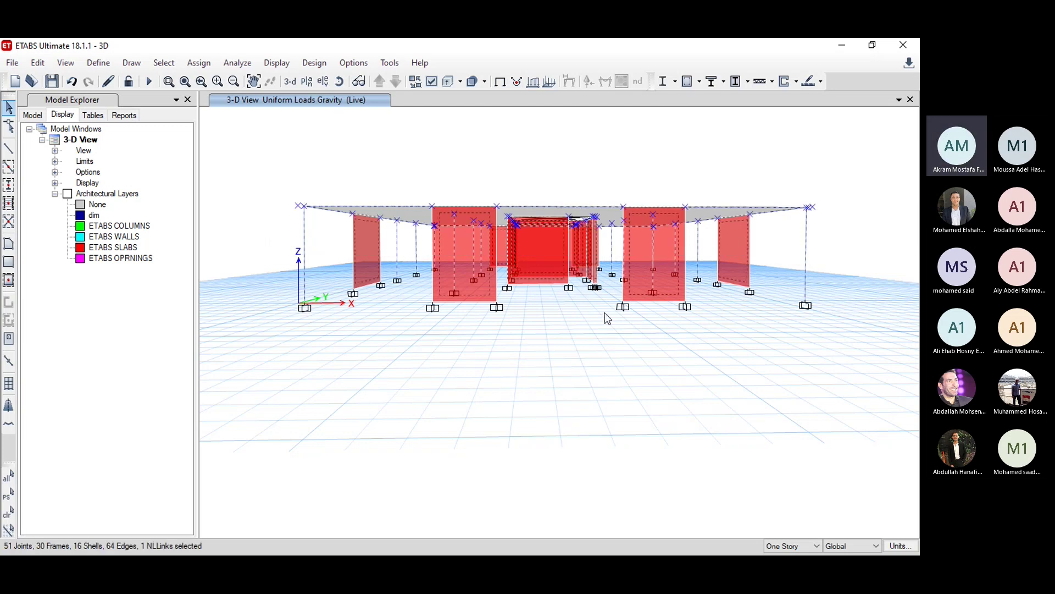
click(290, 81)
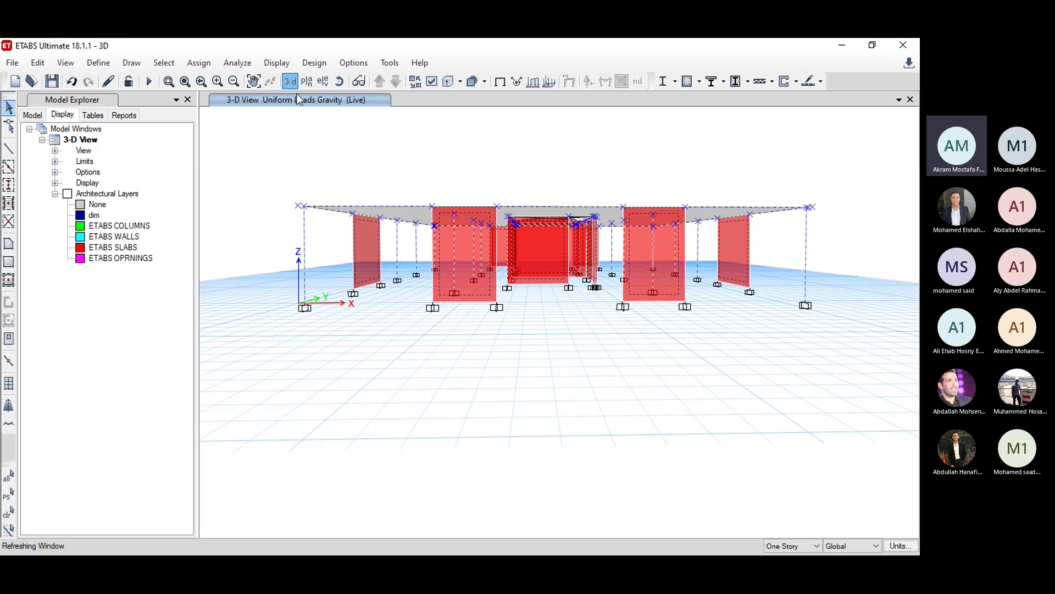
Step: Replicate the selected storey elements by story to every level from 1ST up to Story15, keeping the original objects
click(38, 63)
click(71, 297)
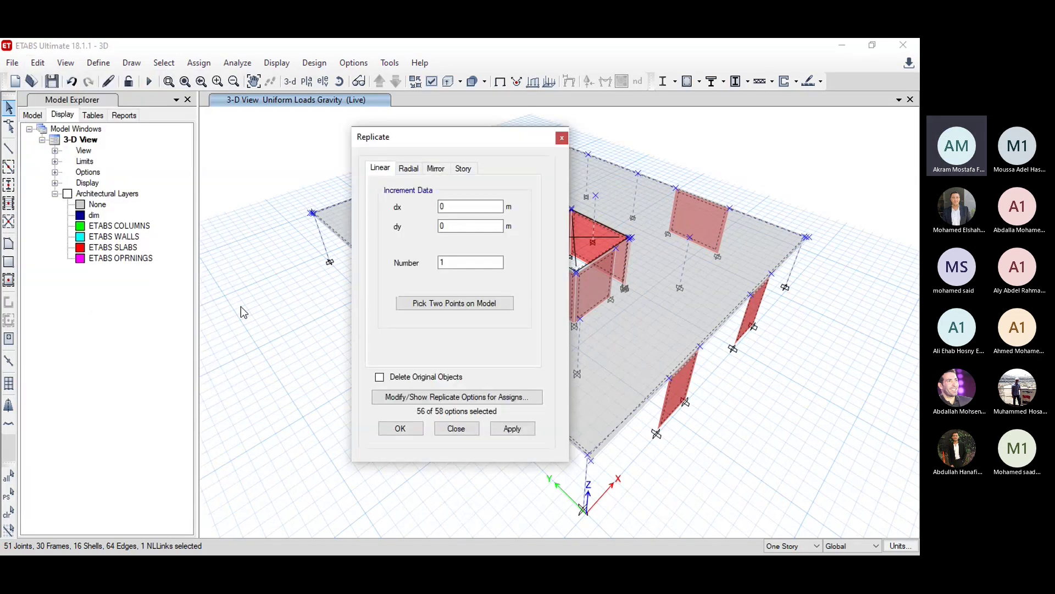
click(464, 167)
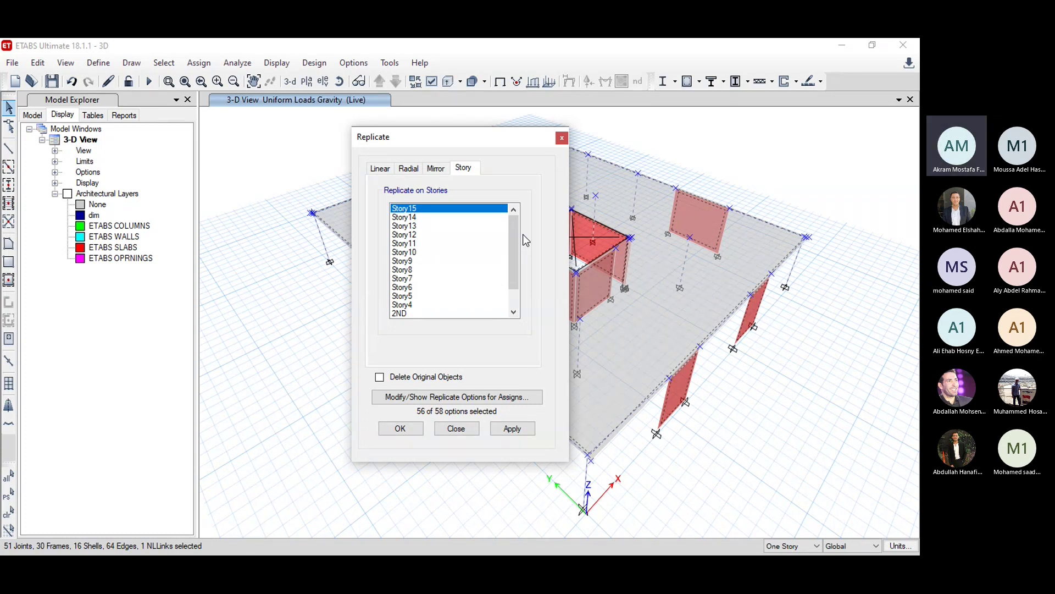
scroll(513, 237, down, 1)
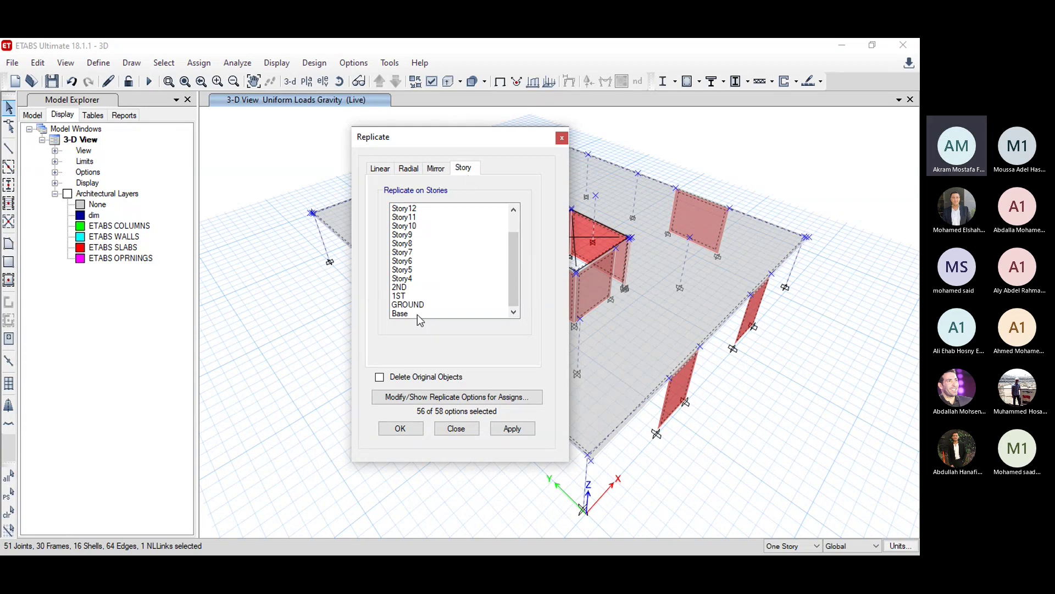
shift+click(411, 297)
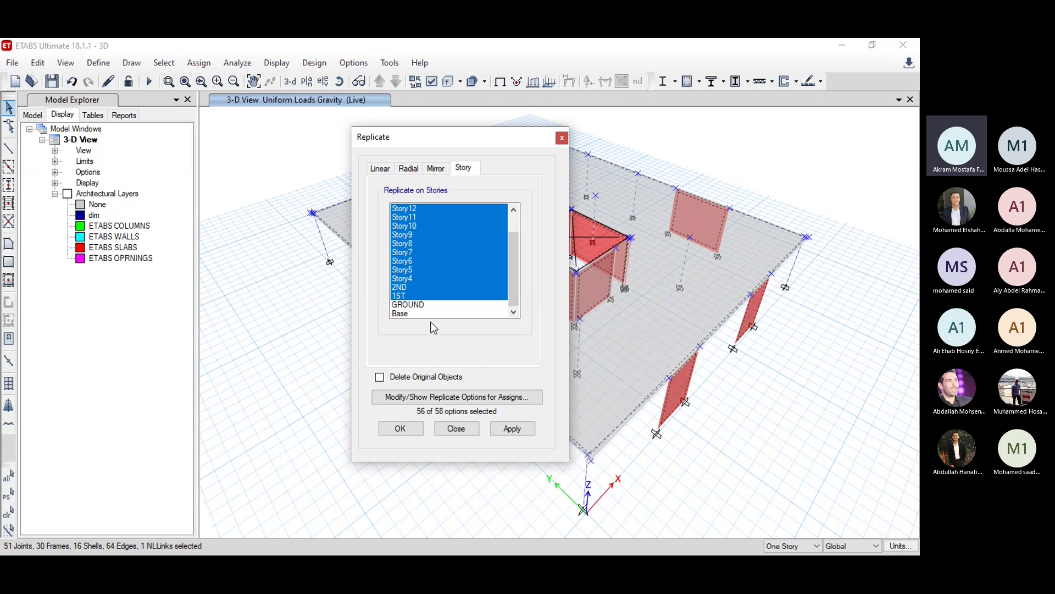
click(401, 428)
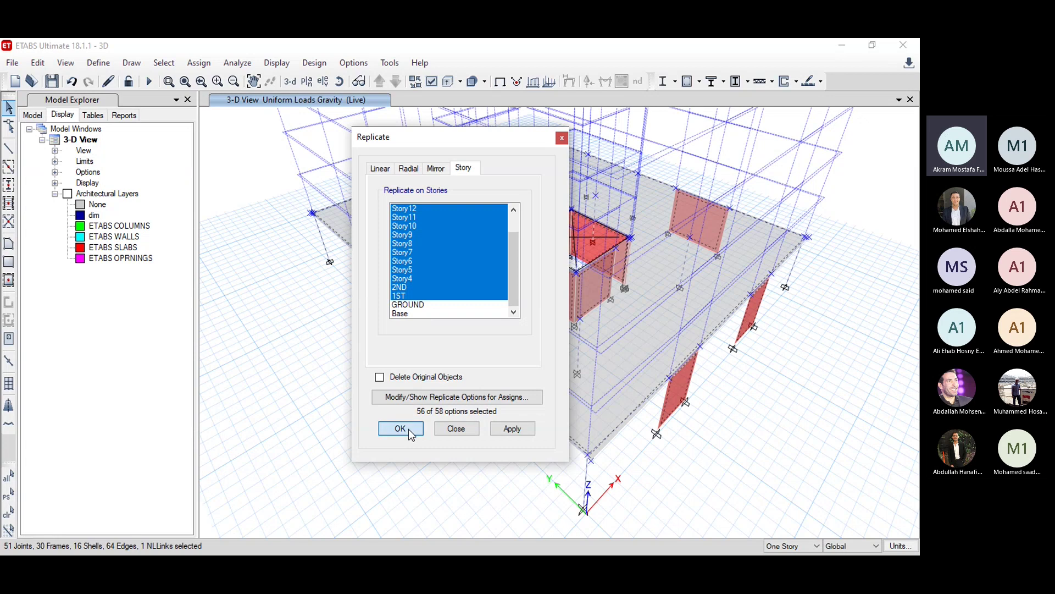
click(408, 433)
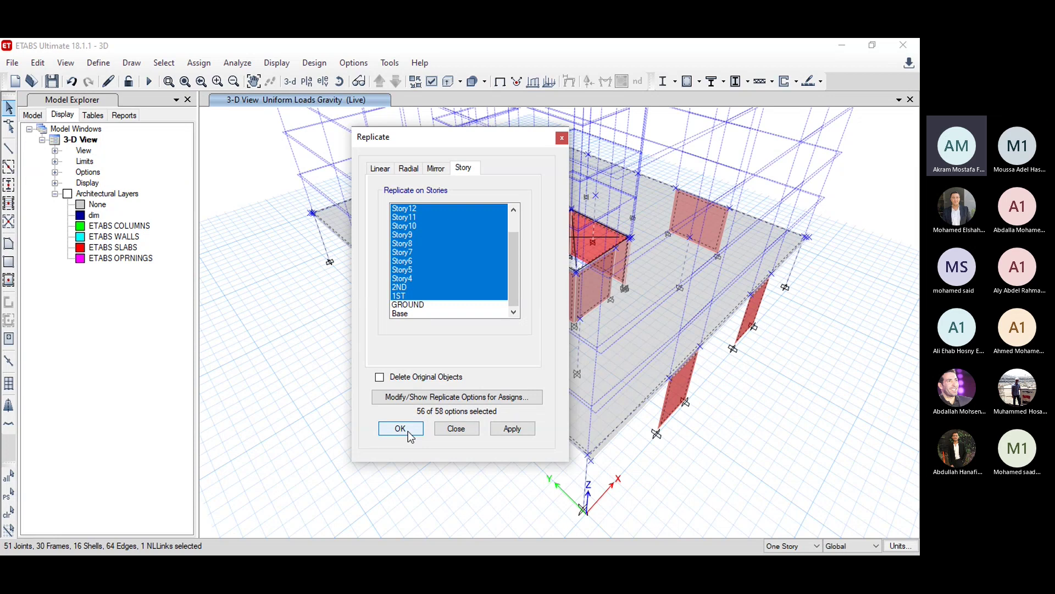
click(401, 429)
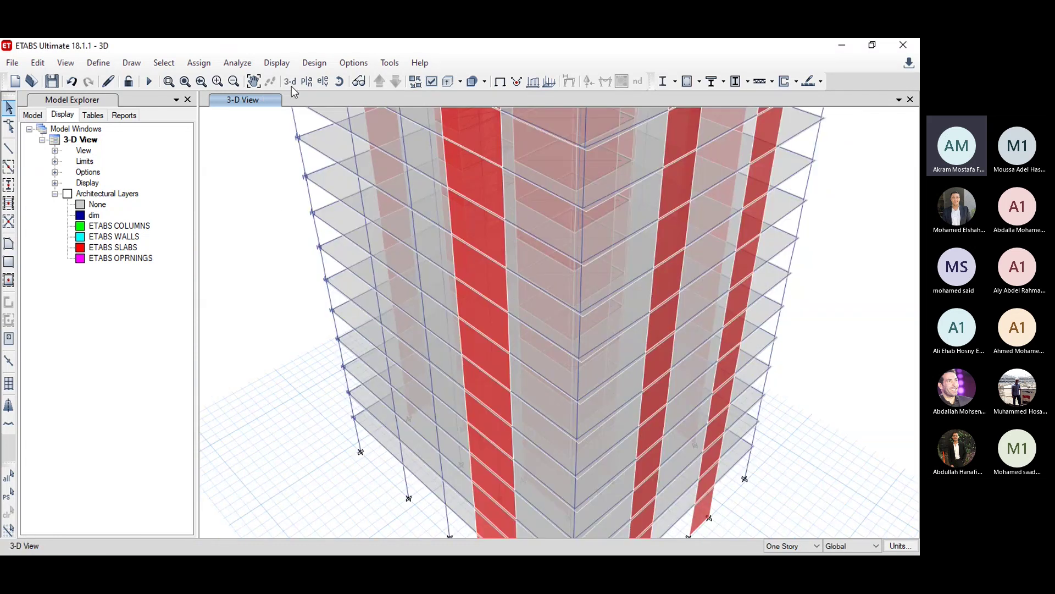
Step: Restore the default 3D view of the full building and run the analysis
click(292, 81)
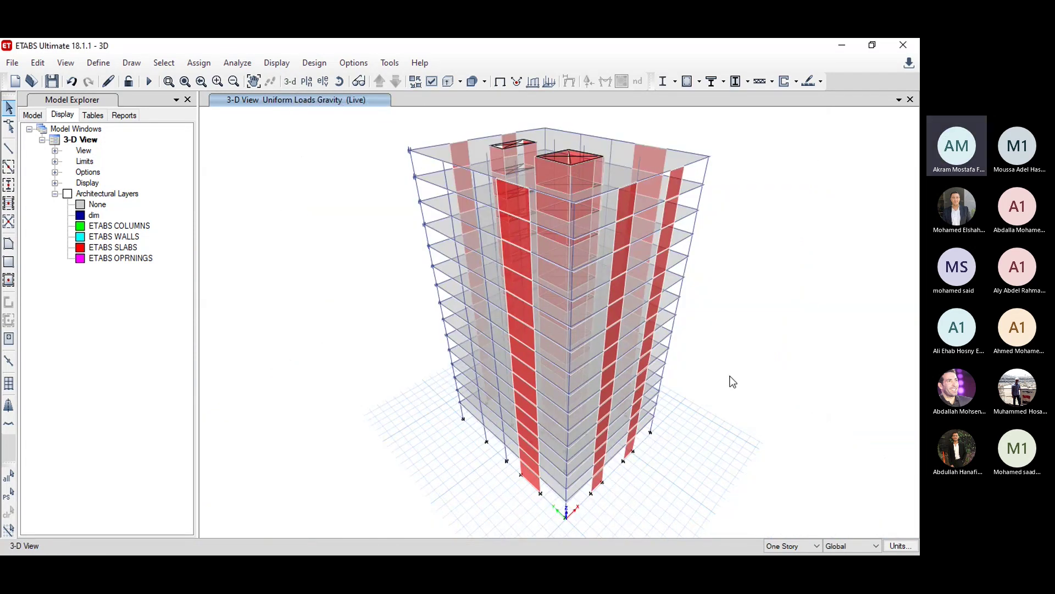
click(148, 82)
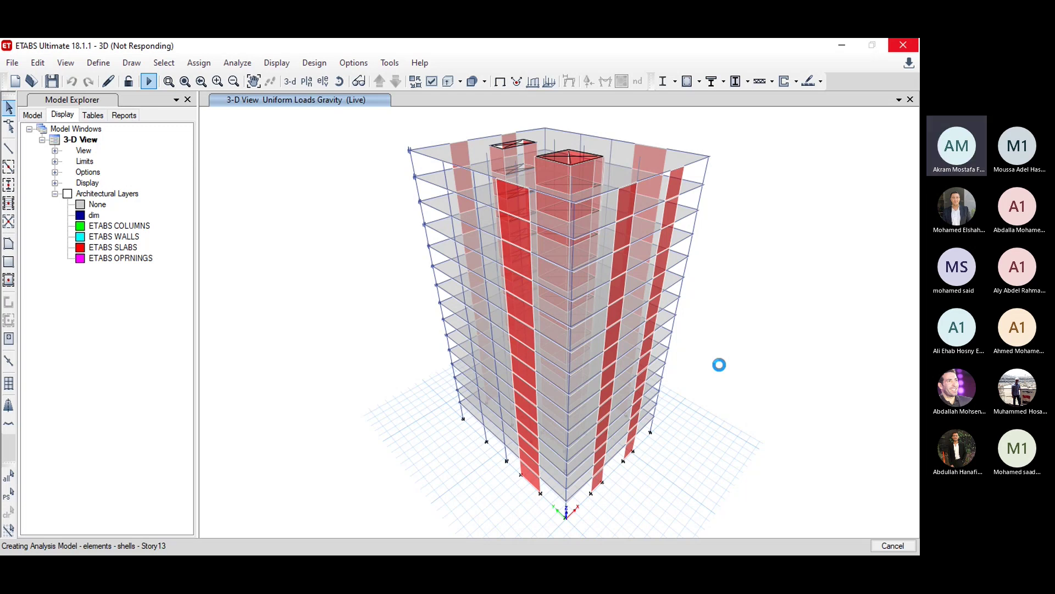
key(XF86AudioLowerVolume)
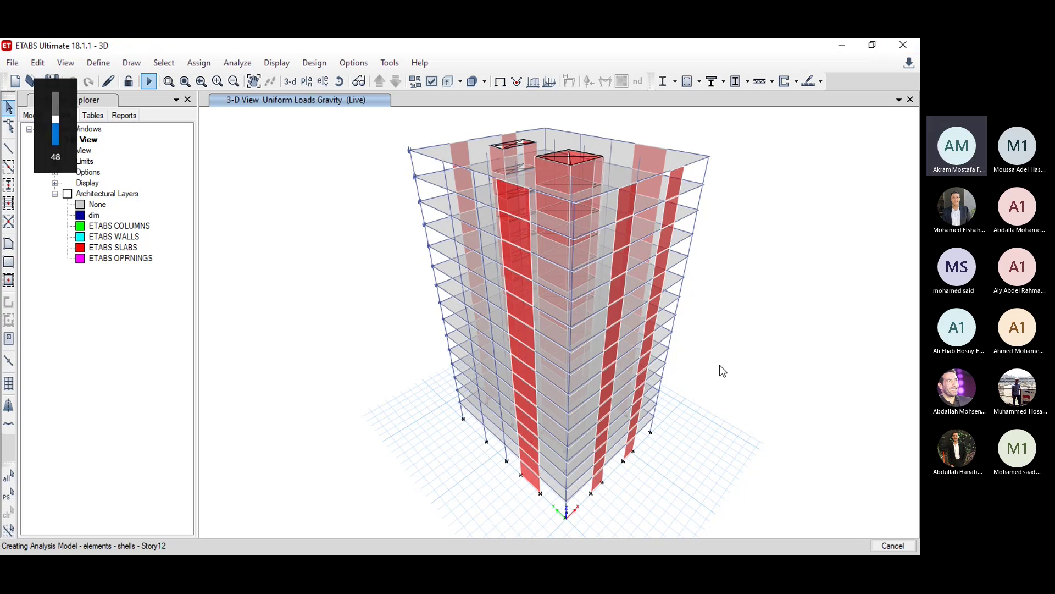
key(XF86AudioRaiseVolume)
key(XF86AudioRaiseVolume)
key(XF86AudioRaiseVolume)
key(XF86AudioRaiseVolume)
key(XF86AudioRaiseVolume)
key(XF86AudioRaiseVolume)
key(XF86AudioRaiseVolume)
key(XF86AudioRaiseVolume)
key(XF86AudioRaiseVolume)
key(XF86AudioRaiseVolume)
key(XF86AudioRaiseVolume)
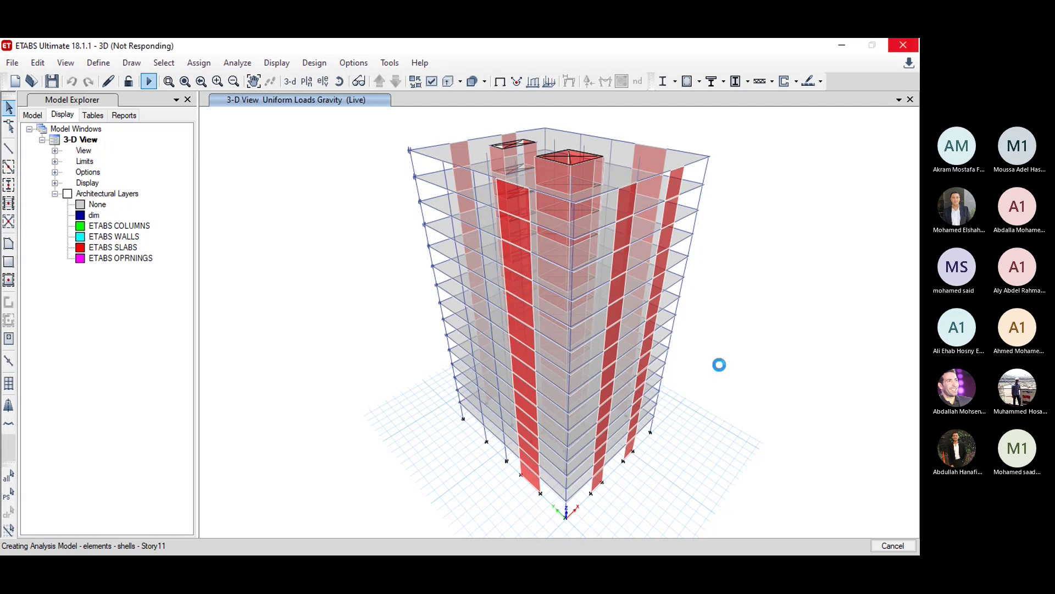
Step: Switch to the AutoCAD plan and draw a line about 3.07 long vertically down from midway between the two axis D columns east of the stair core
key(super+d)
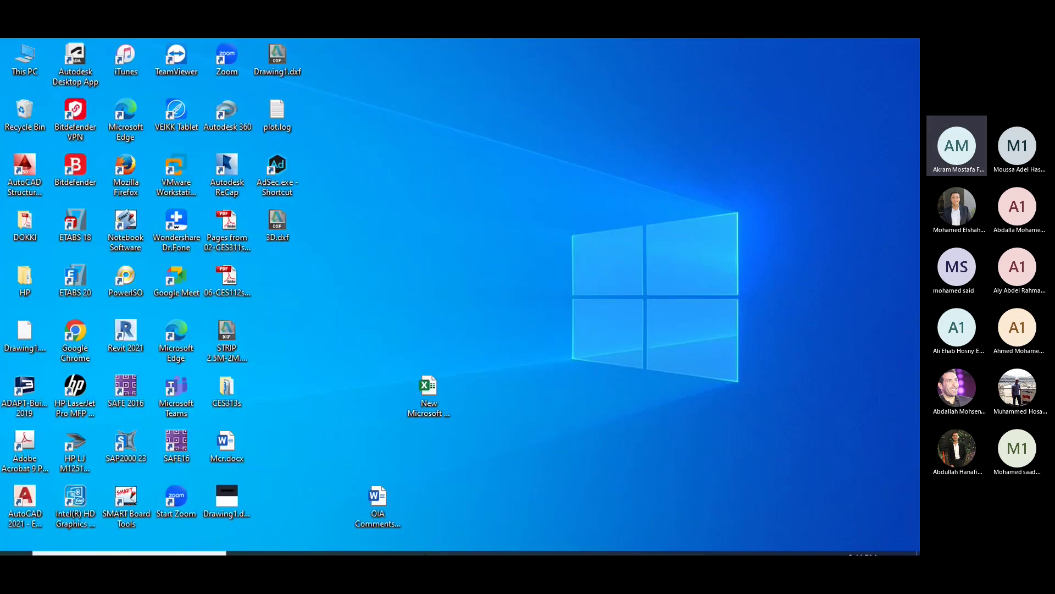
click(448, 538)
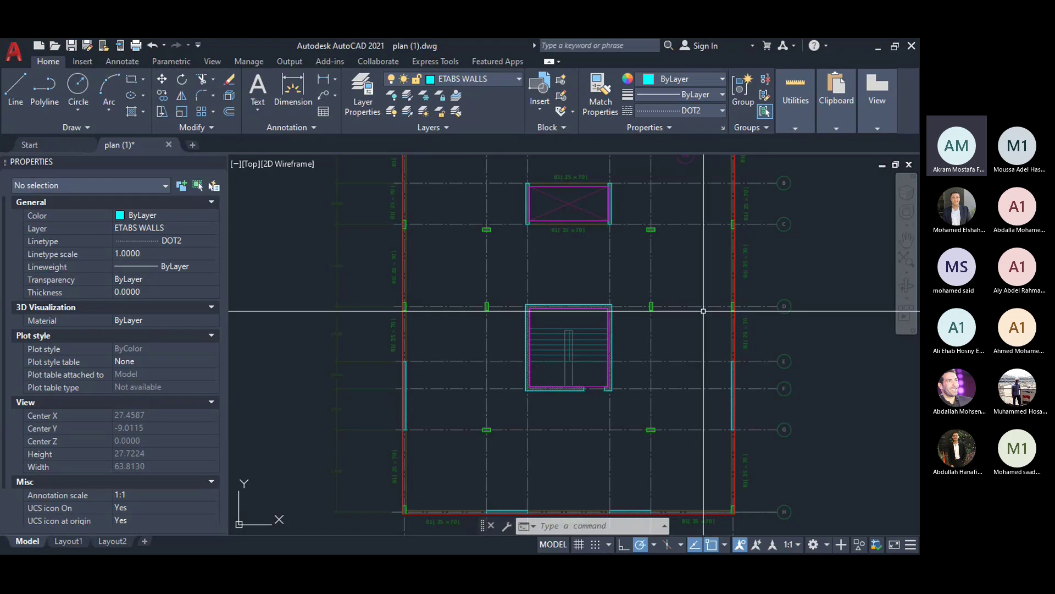
scroll(648, 311, up, 2)
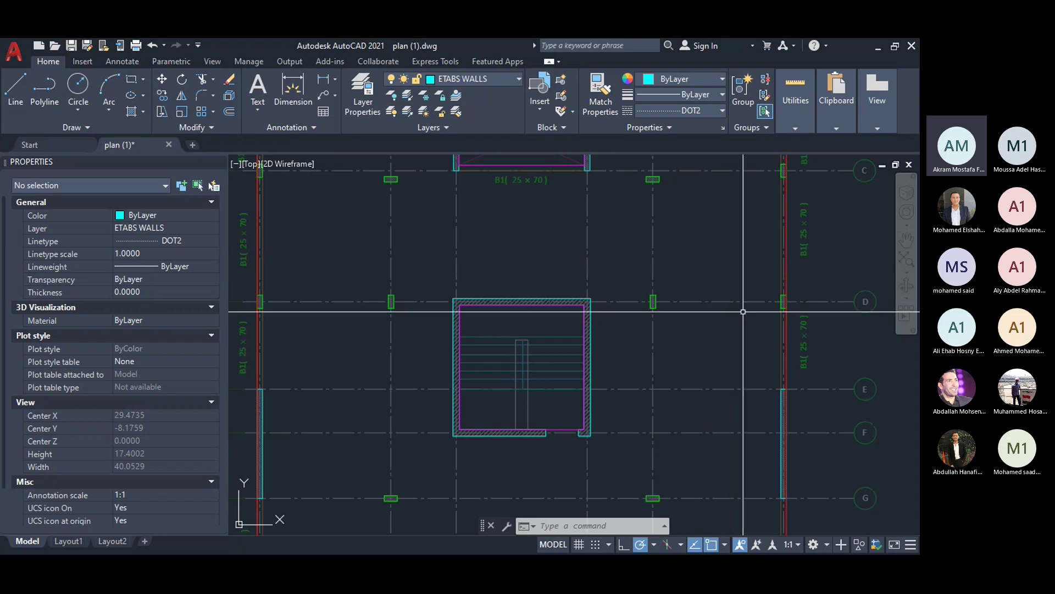
middle_drag(734, 307, 699, 309)
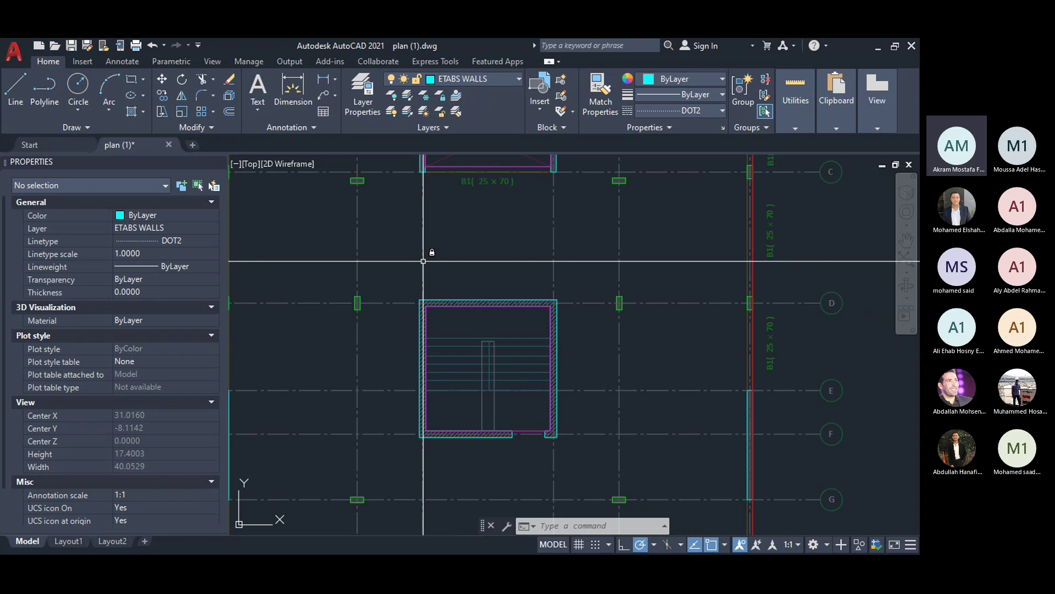
text(l)
key(Return)
scroll(709, 329, up, 2)
scroll(405, 285, up, 2)
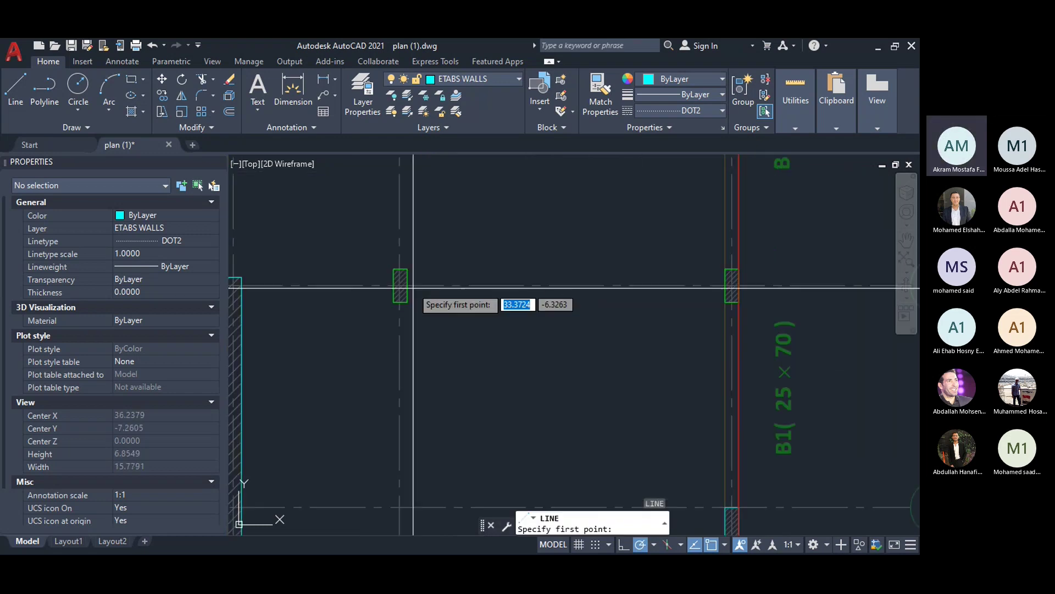
scroll(405, 284, down, 1)
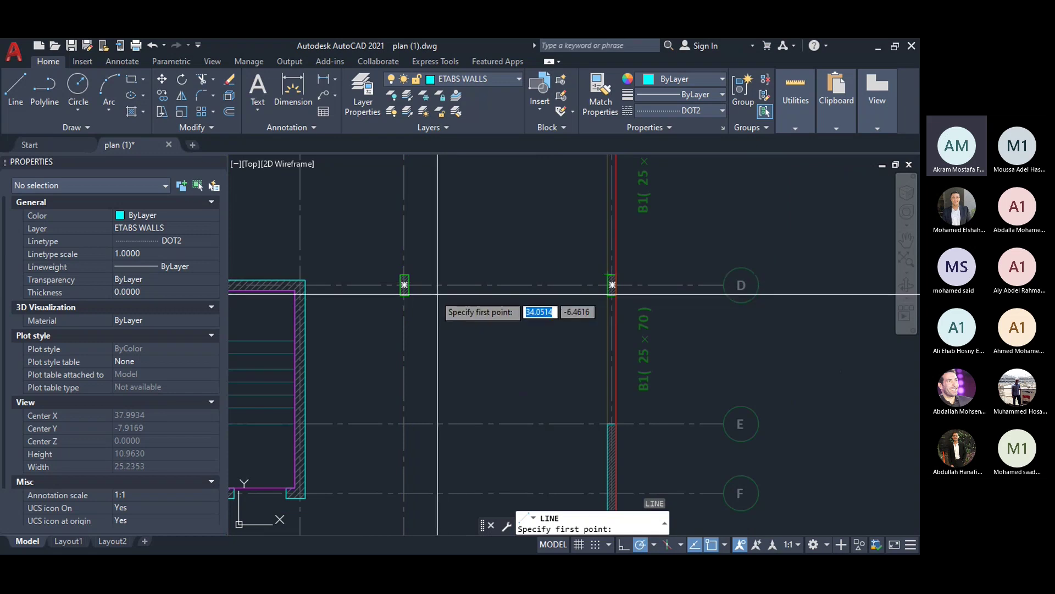
shift+right_click(439, 273)
click(505, 259)
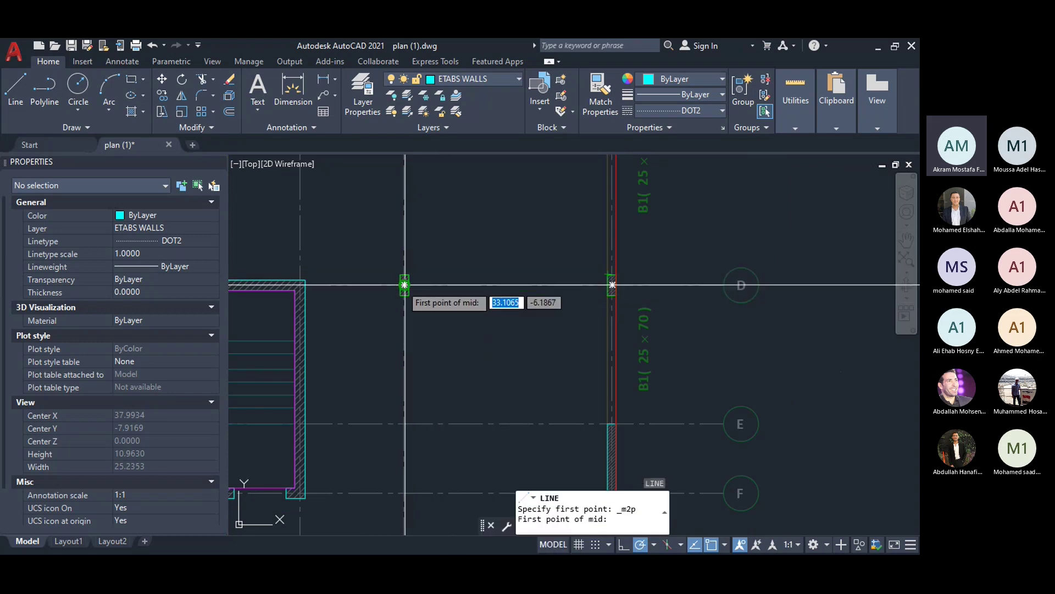
click(405, 285)
click(612, 284)
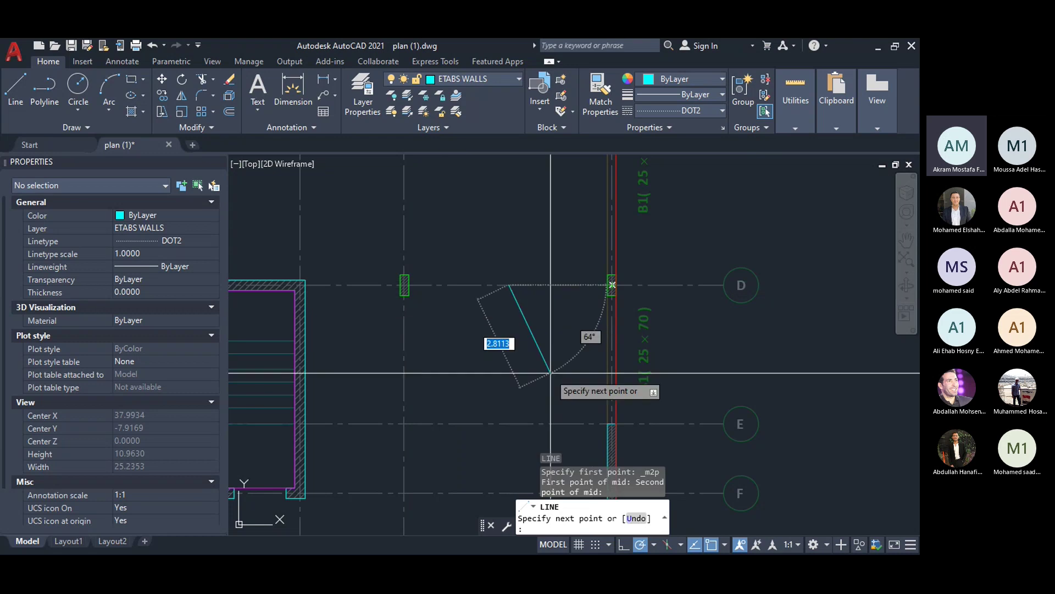
click(508, 392)
key(Escape)
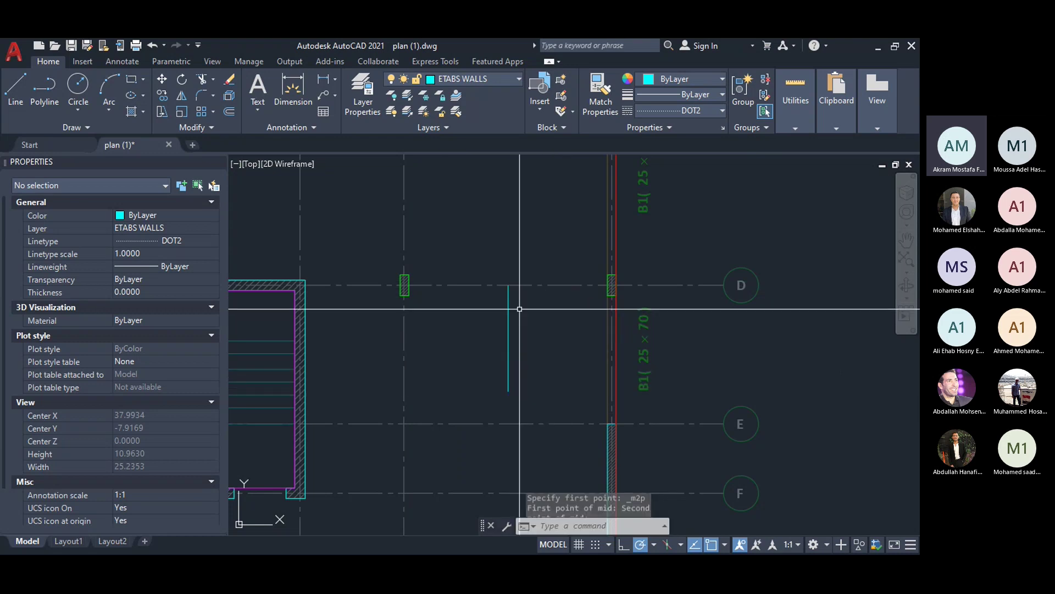
Step: Stretch the new line's upper end vertically past axis D towards axis C
click(519, 301)
click(502, 286)
click(509, 286)
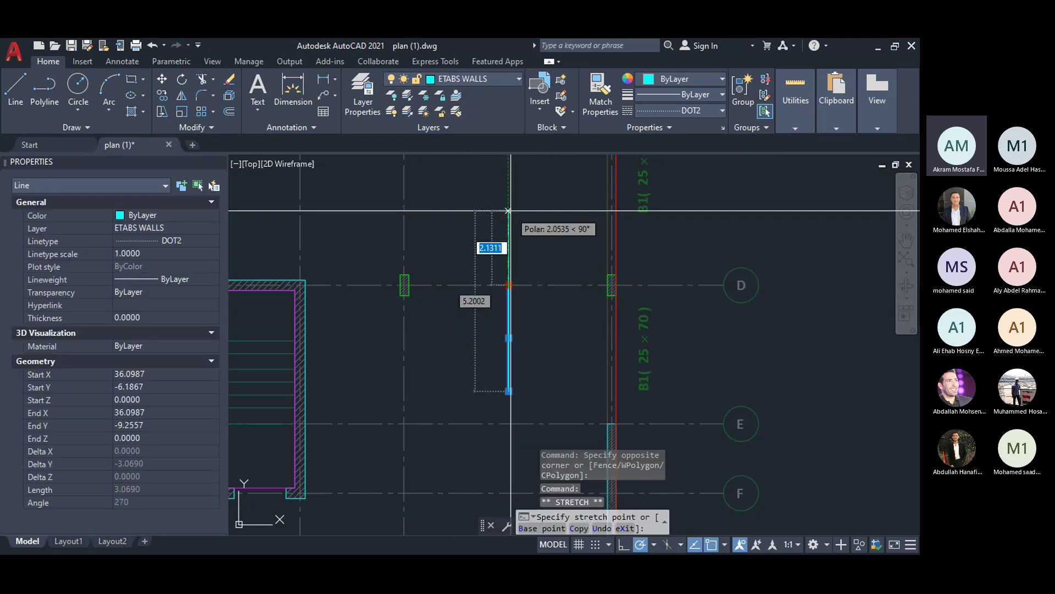
middle_drag(513, 189, 505, 302)
key(Escape)
key(Escape)
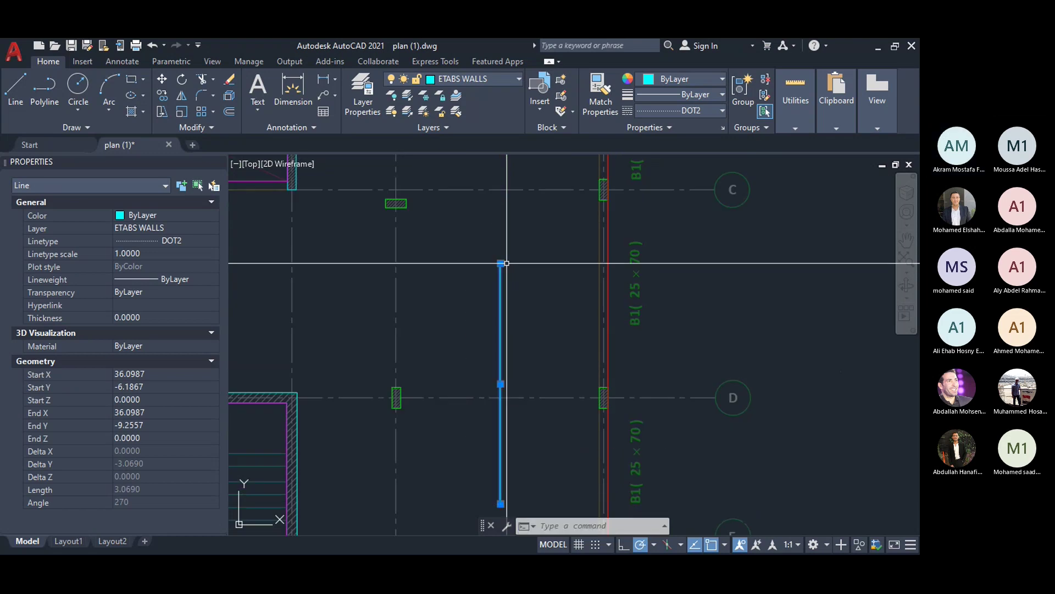
Step: Draw a horizontal line about 3.63 long eastward from midway between the axis C and axis D columns east of the stair core
middle_drag(520, 380, 556, 345)
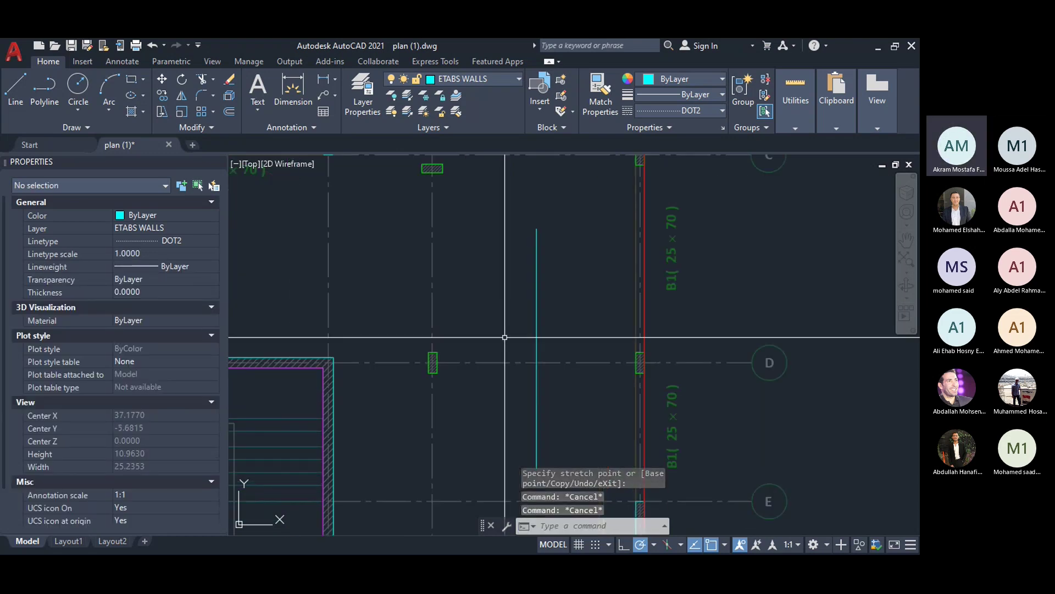
key(l)
key(Return)
scroll(466, 356, down, 2)
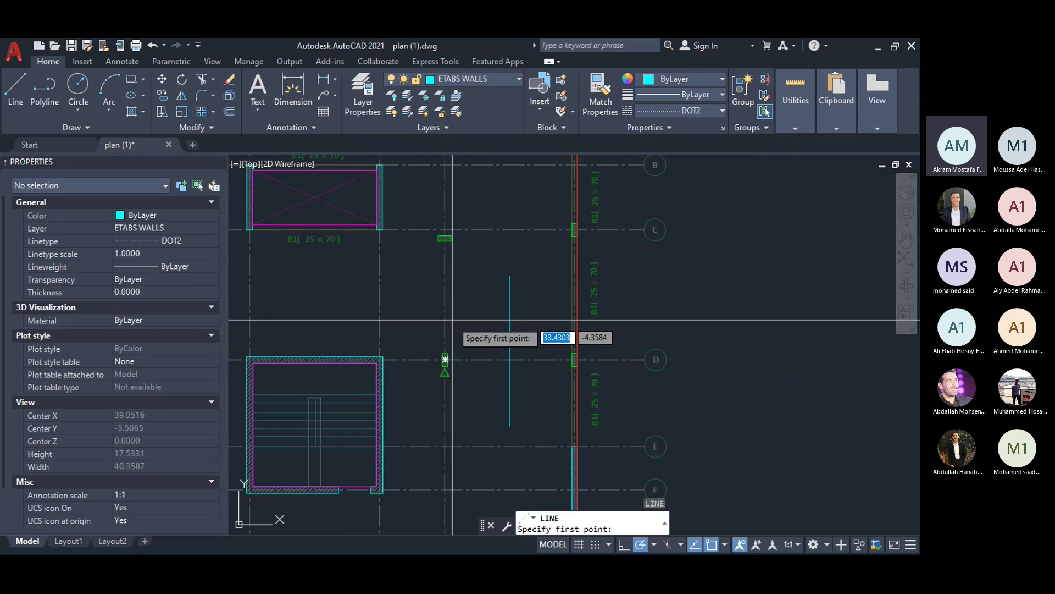
scroll(446, 362, up, 2)
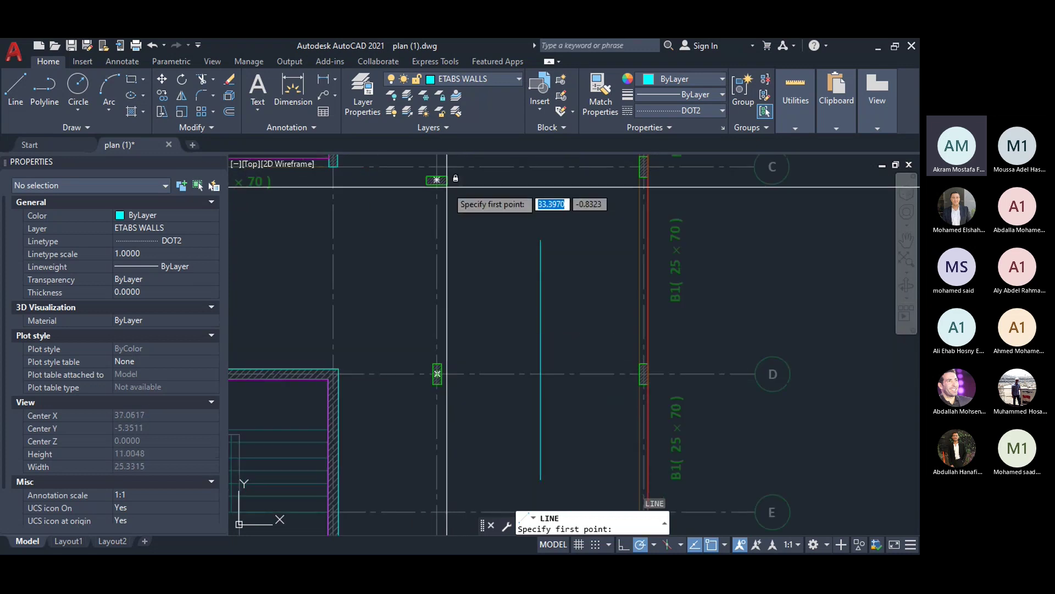
shift+right_click(462, 215)
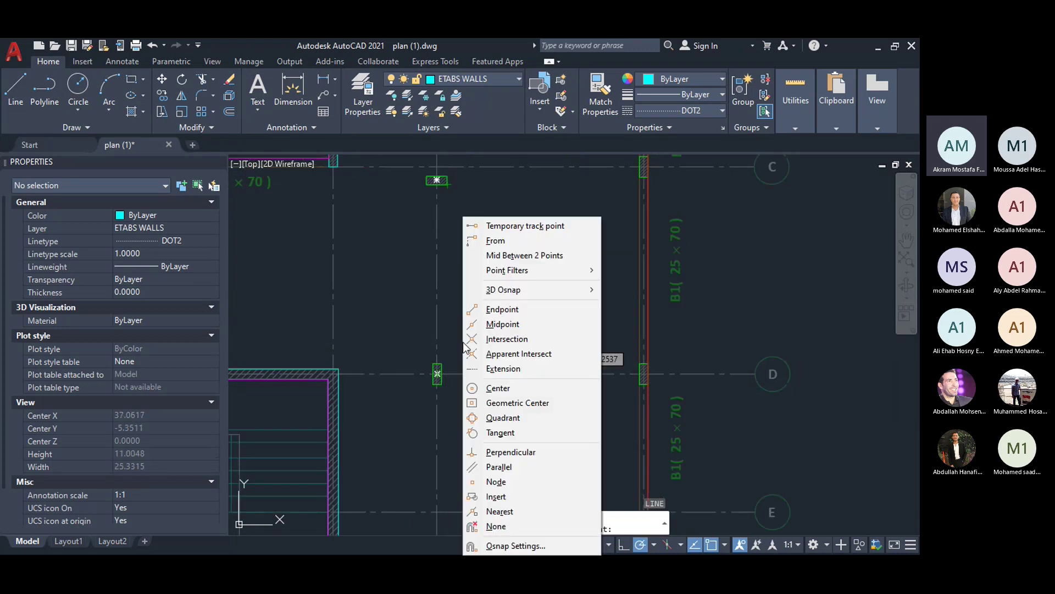
click(516, 254)
click(437, 374)
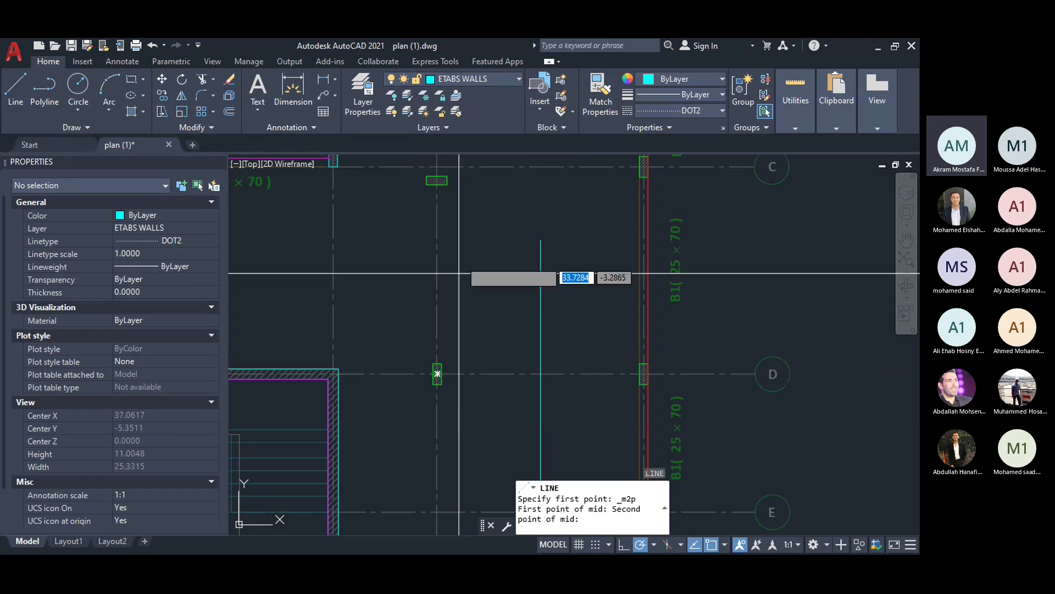
click(437, 180)
click(563, 276)
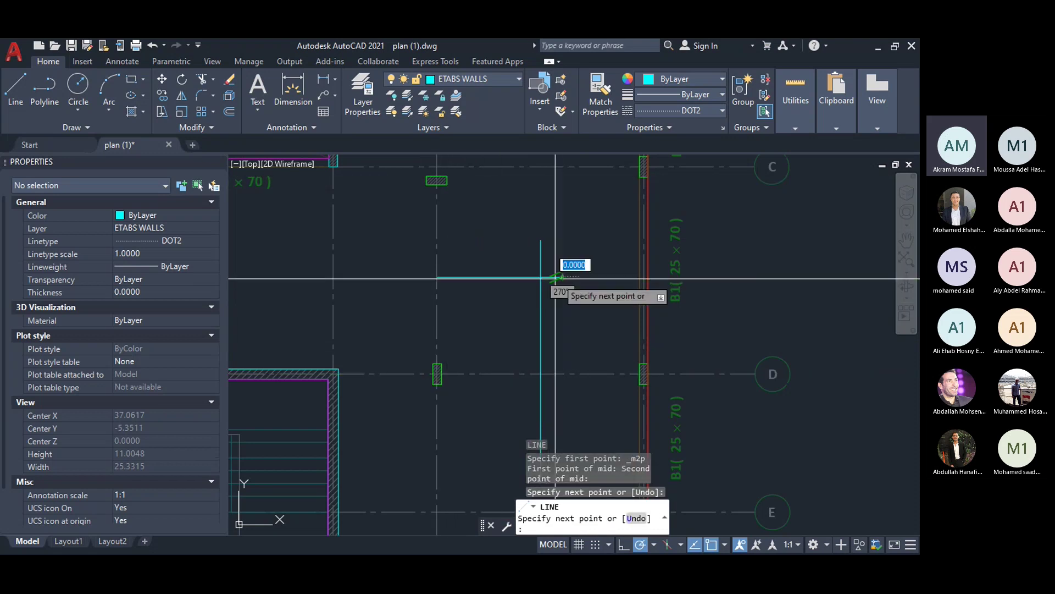
key(Escape)
Step: Stretch the west end of the line between axes C and D horizontally past the column axis
drag(574, 286, 425, 273)
click(436, 276)
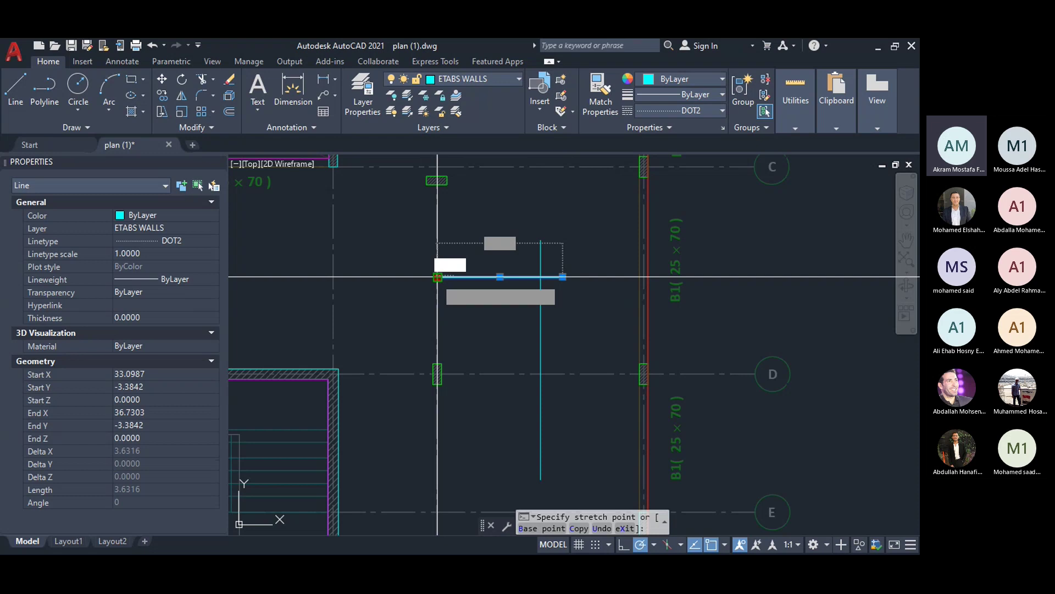
key(Escape)
key(Escape)
Step: Draw a horizontal line eastward from midway between the axis D and axis G columns, extending past the vertical line
scroll(418, 333, down, 2)
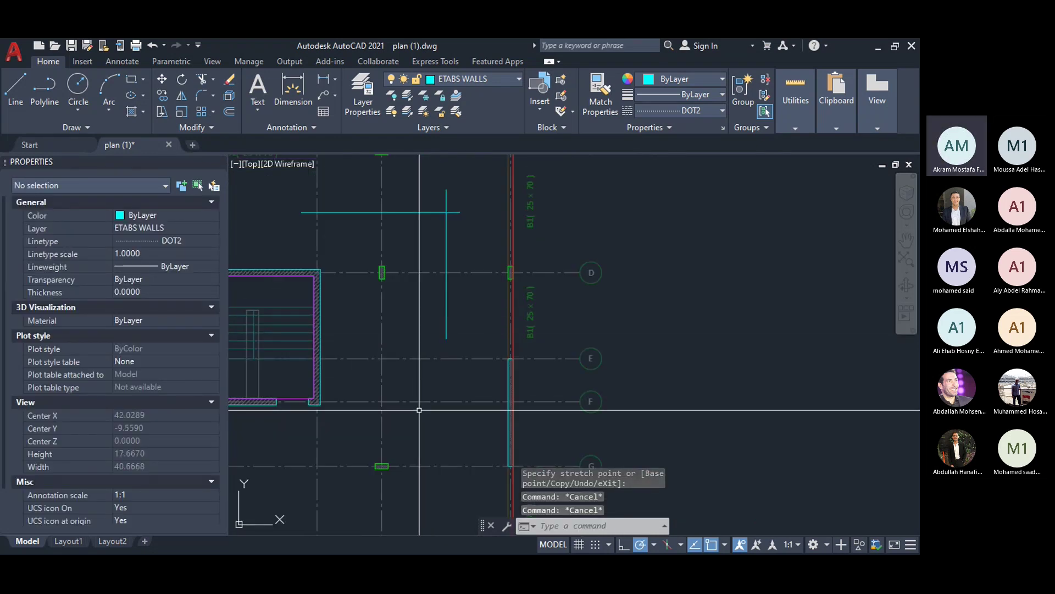
text(l)
key(Return)
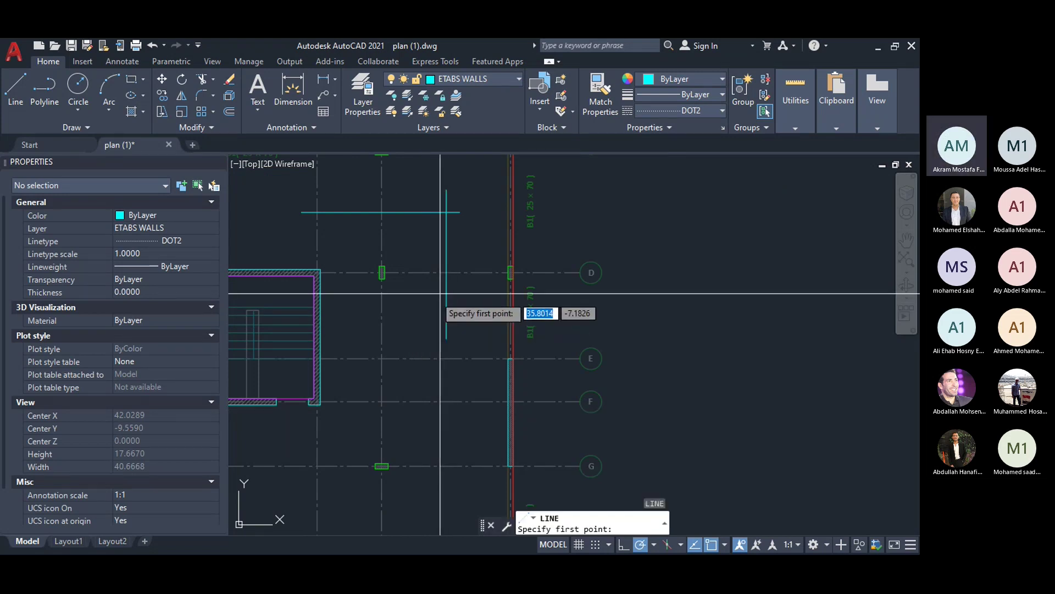
scroll(382, 272, up, 2)
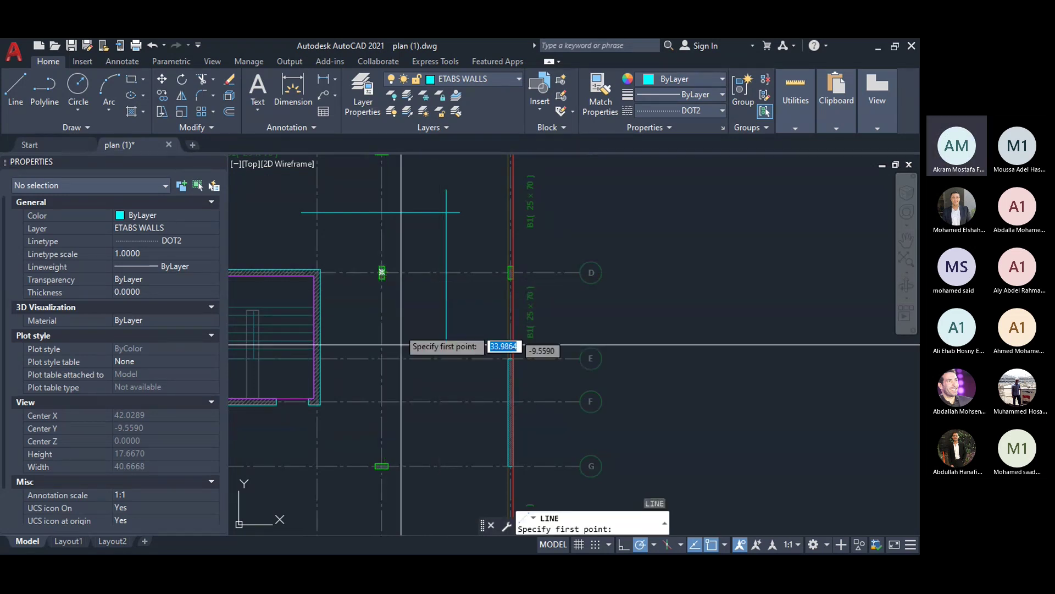
scroll(394, 301, up, 2)
shift+right_click(390, 299)
click(423, 330)
click(360, 275)
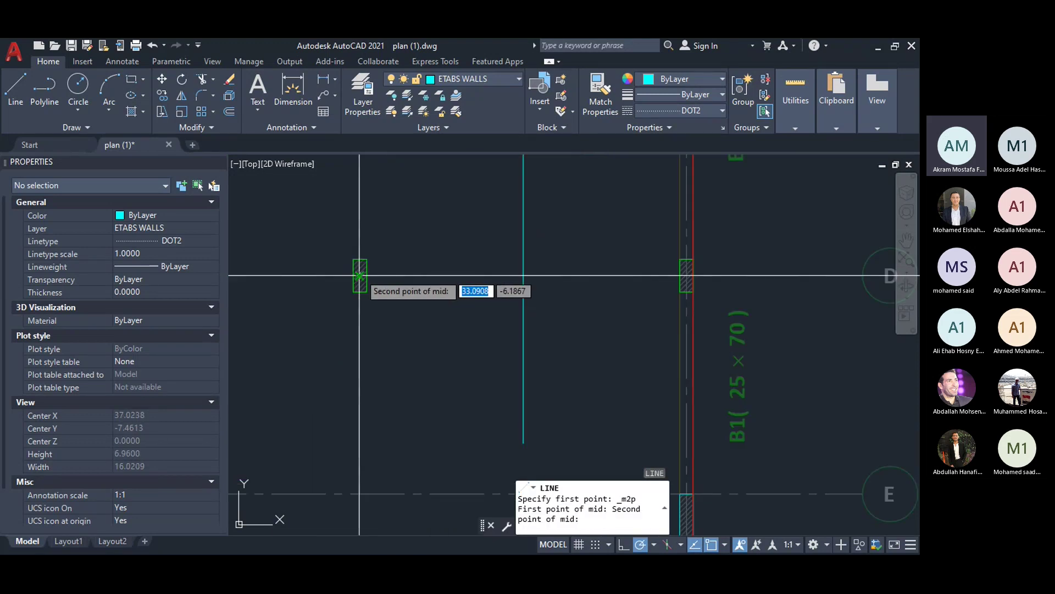
scroll(369, 412, down, 4)
scroll(370, 405, up, 4)
click(383, 405)
scroll(382, 405, down, 4)
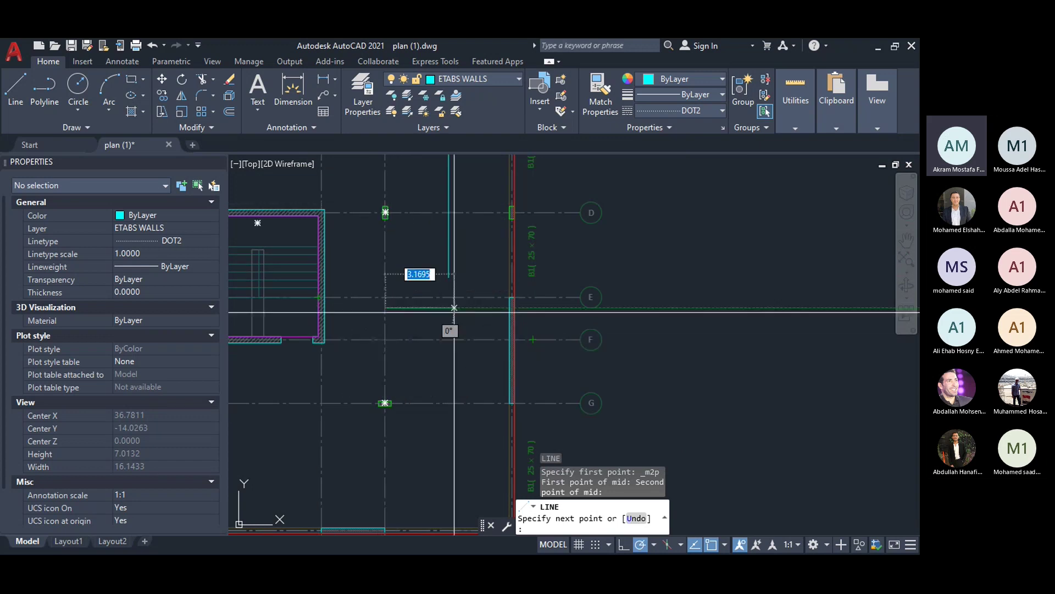
click(473, 307)
key(Escape)
Step: Stretch the west end of the line below axis E horizontally past the column axis towards the stair core
click(411, 307)
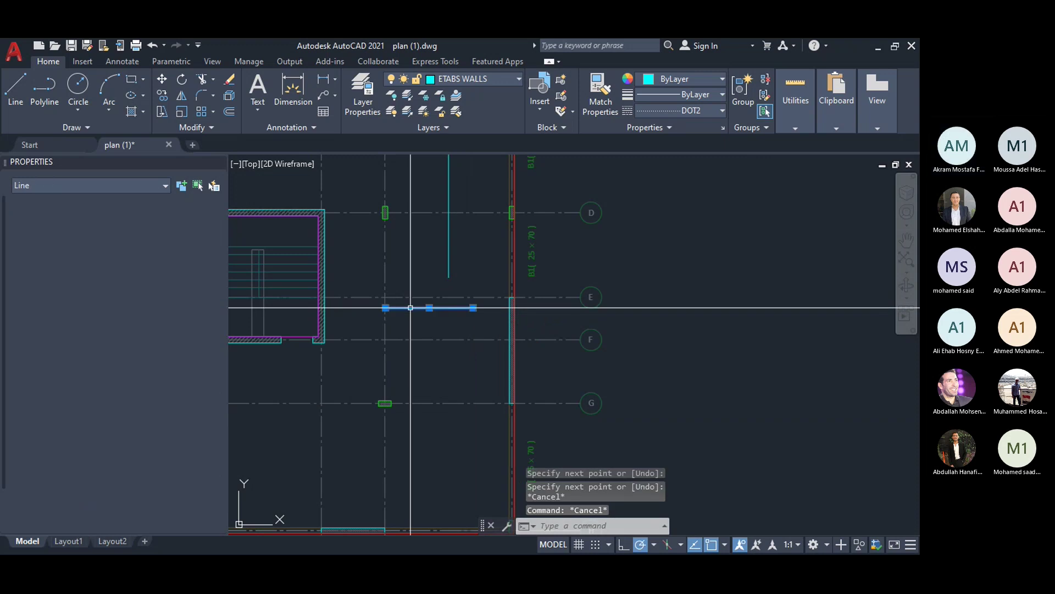
click(385, 307)
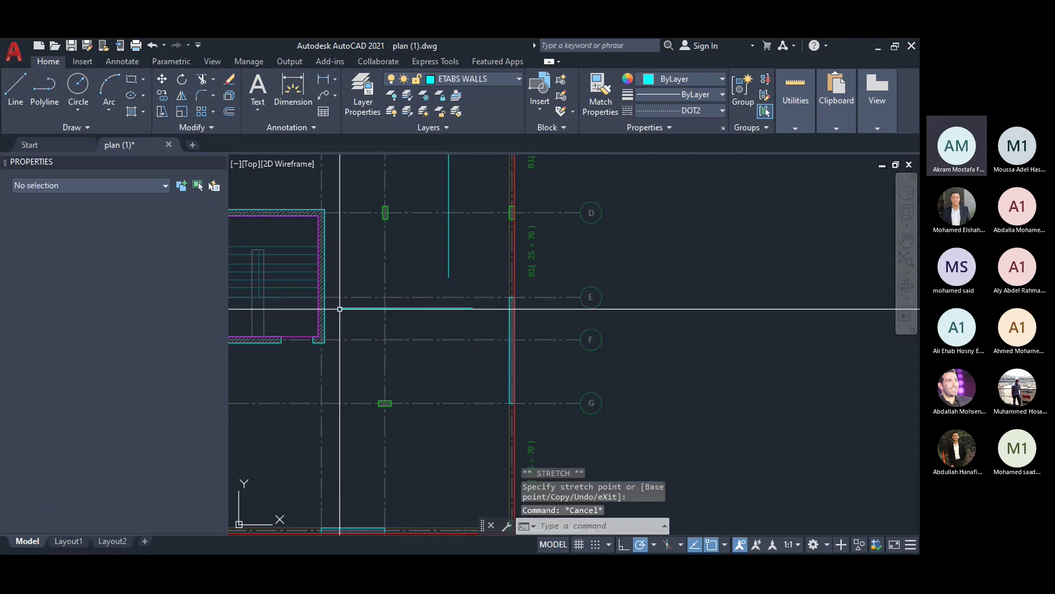
click(340, 309)
Step: Draw a vertical line up from midway between the axis D column and the stair core wall, crossing the upper horizontal line
middle_drag(358, 238, 387, 337)
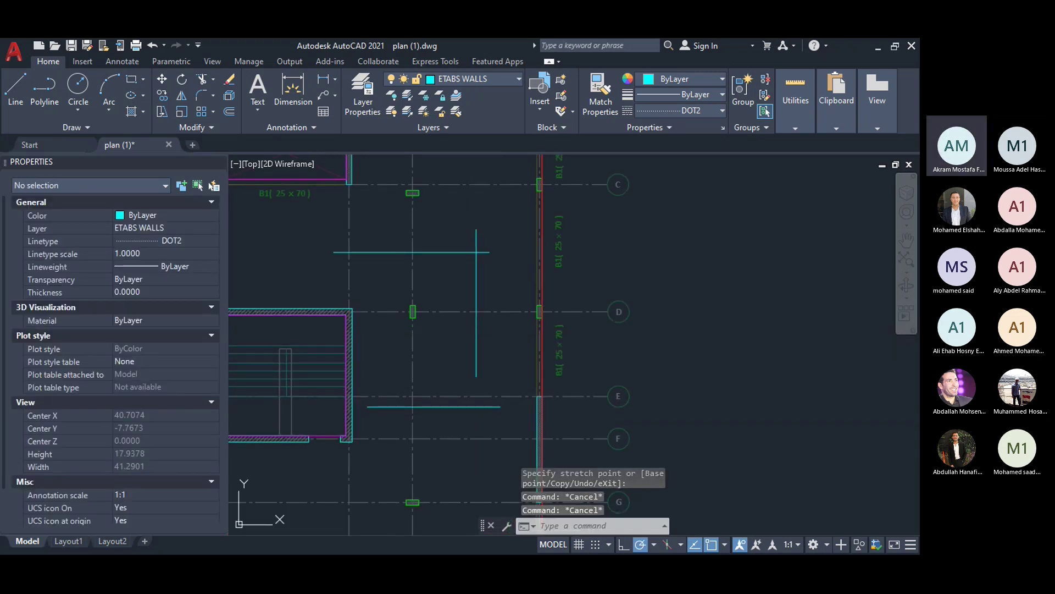
text(l)
key(Return)
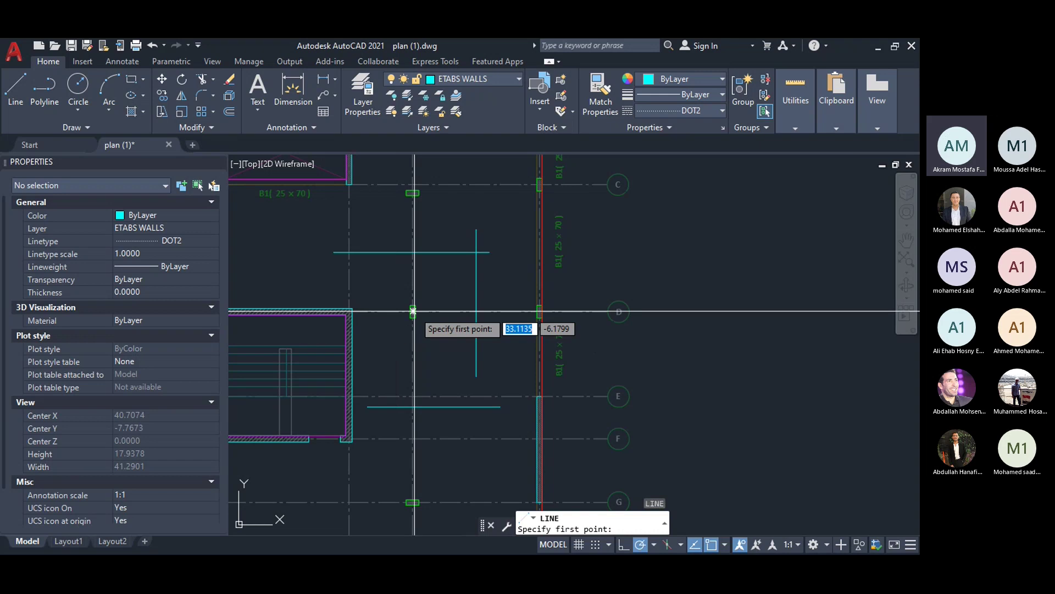
shift+right_click(369, 283)
click(413, 255)
scroll(411, 305, up, 2)
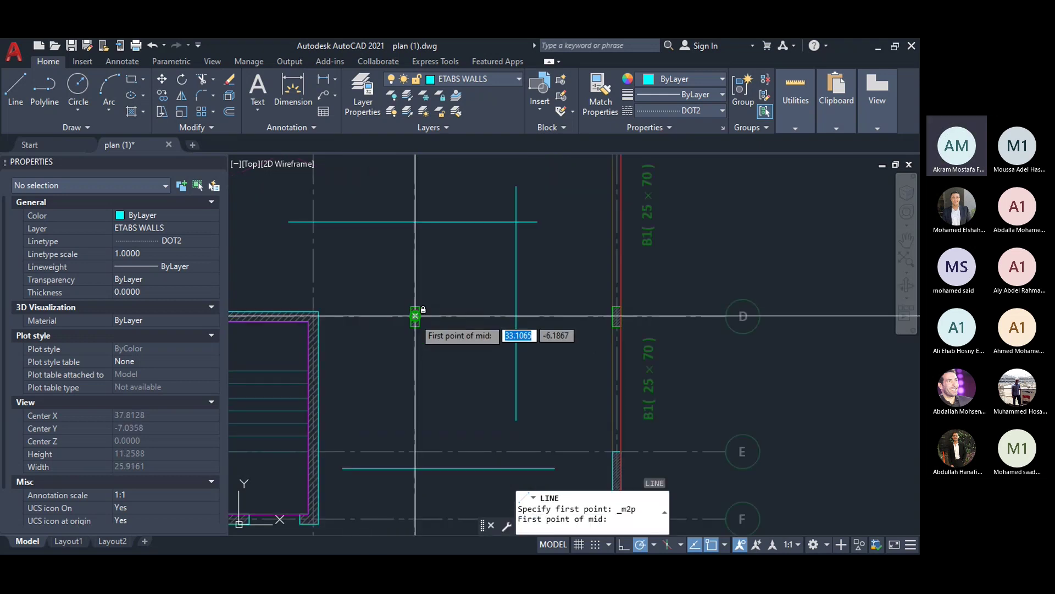
click(415, 316)
click(318, 315)
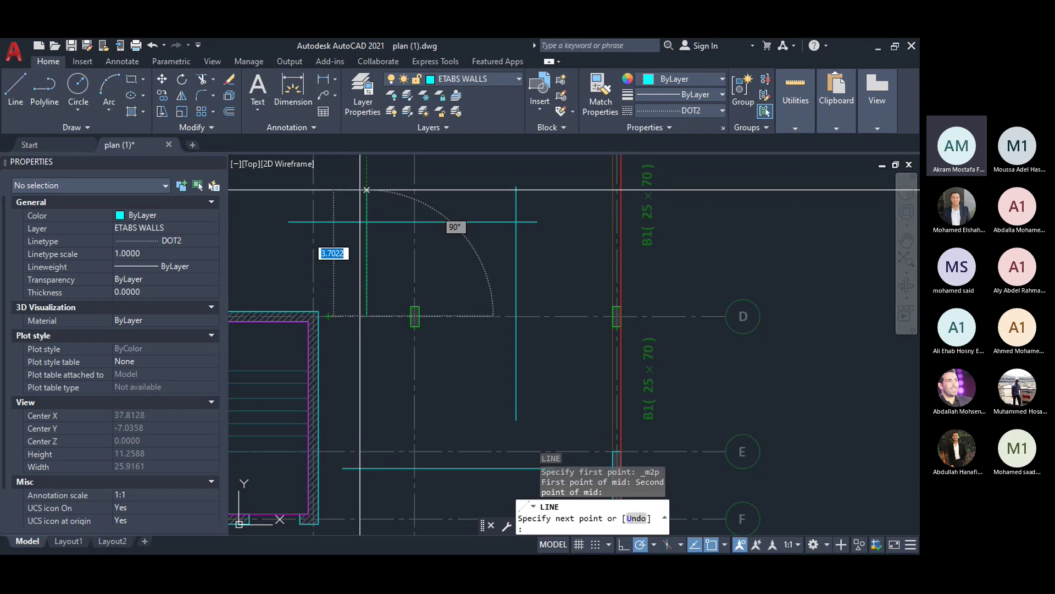
scroll(376, 307, down, 2)
key(Escape)
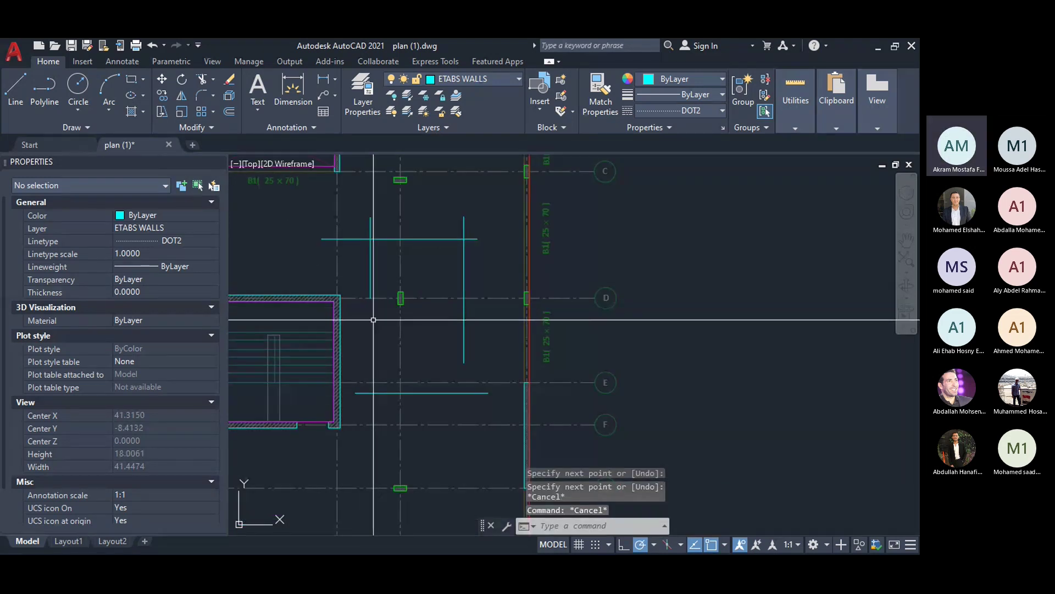
Step: Fillet the four midway lines into square corners, closing a rectangle around the axis D column
text(f)
key(Return)
click(465, 244)
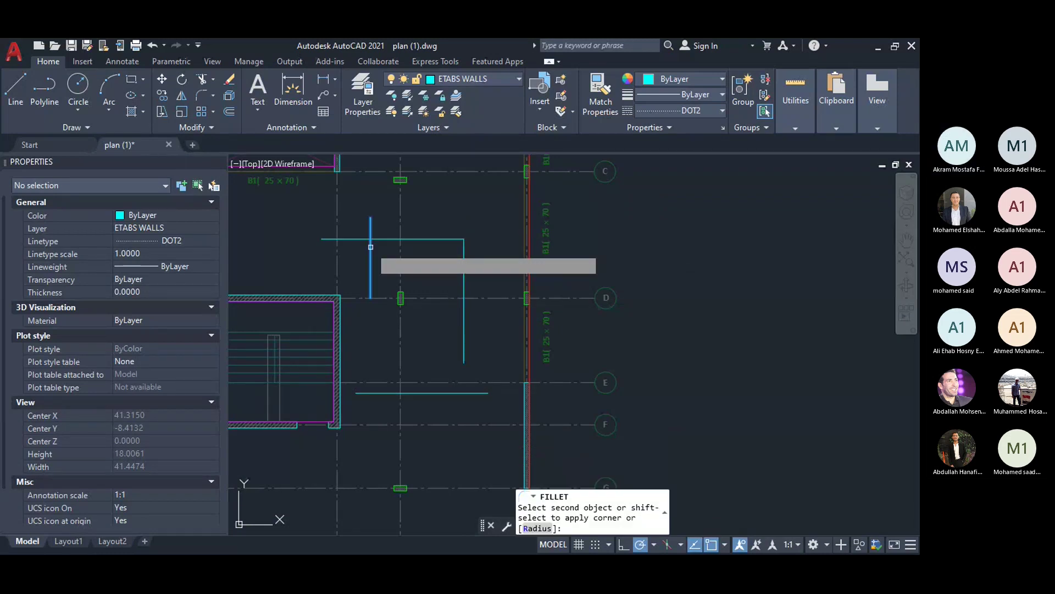
click(371, 247)
key(Return)
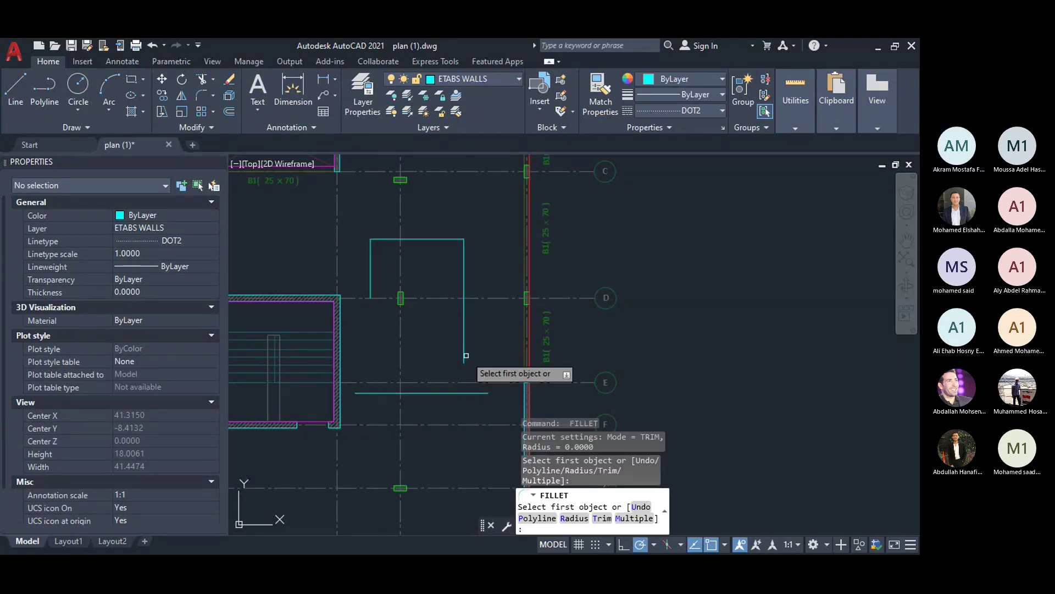
click(463, 352)
click(439, 394)
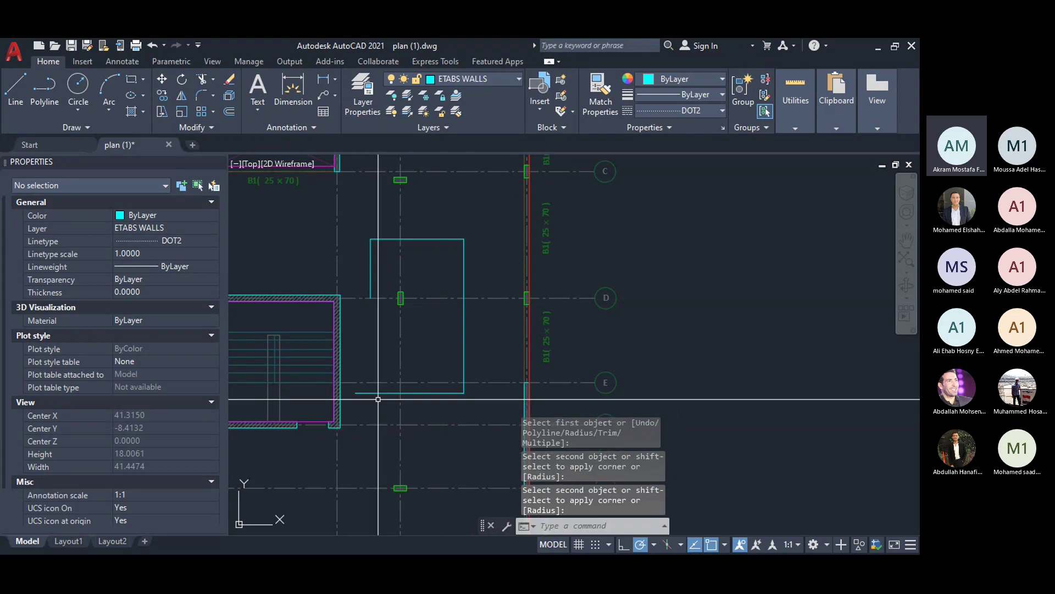
key(Return)
click(375, 392)
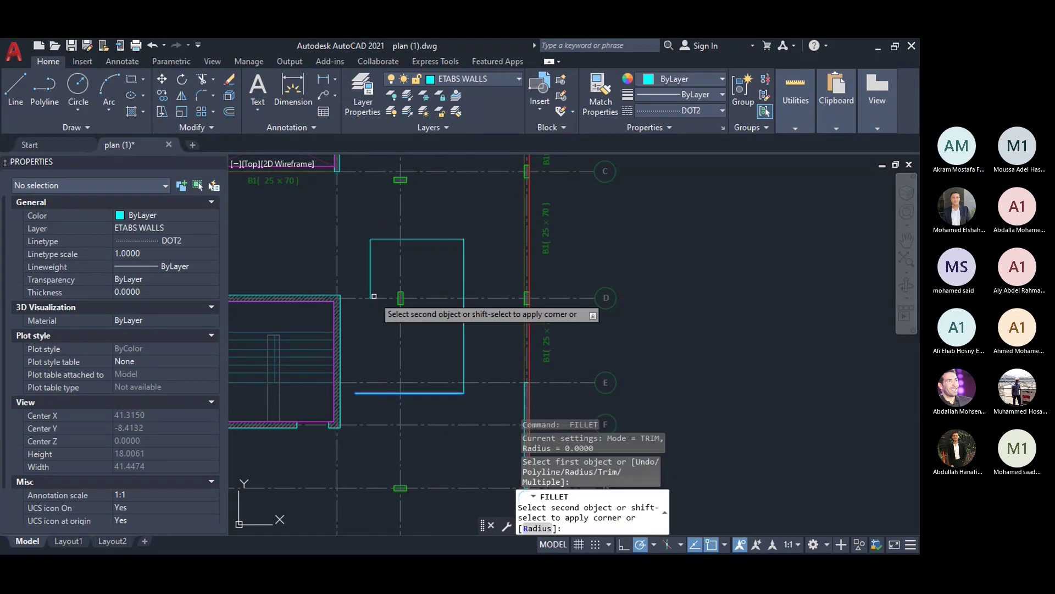
key(Escape)
Step: Measure the X and Y extents of the rectangle around the axis D column between opposite corners
scroll(376, 368, down, 4)
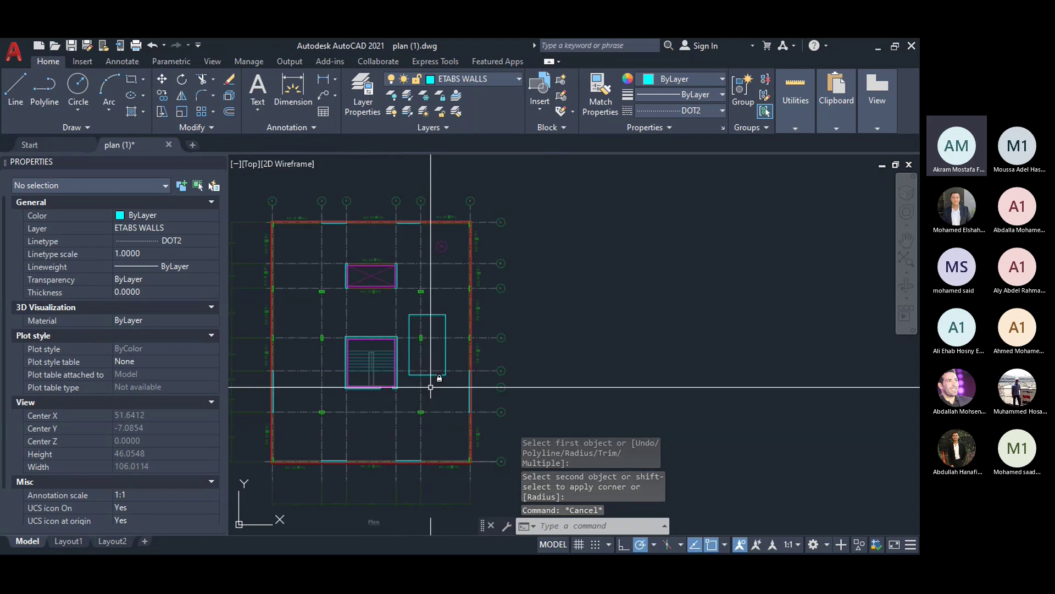
scroll(430, 387, up, 4)
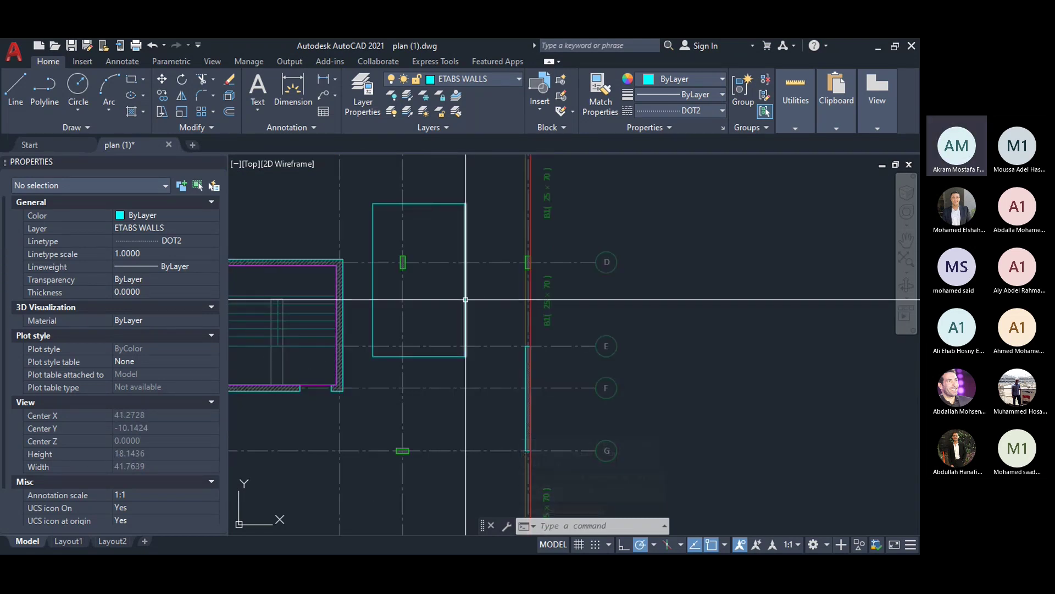
key(Escape)
key(Escape)
text(di)
key(Return)
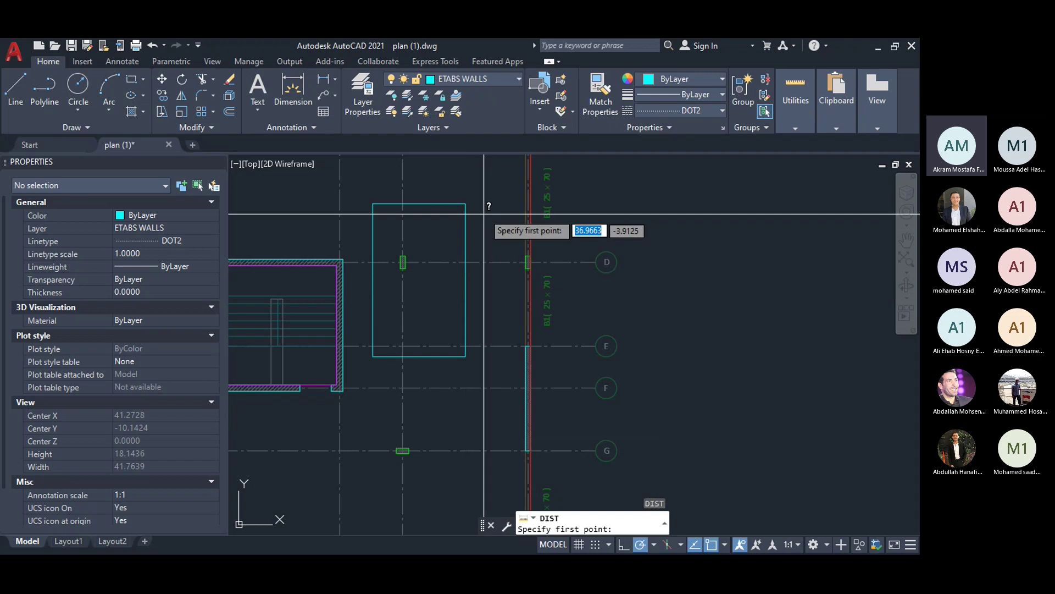
click(466, 203)
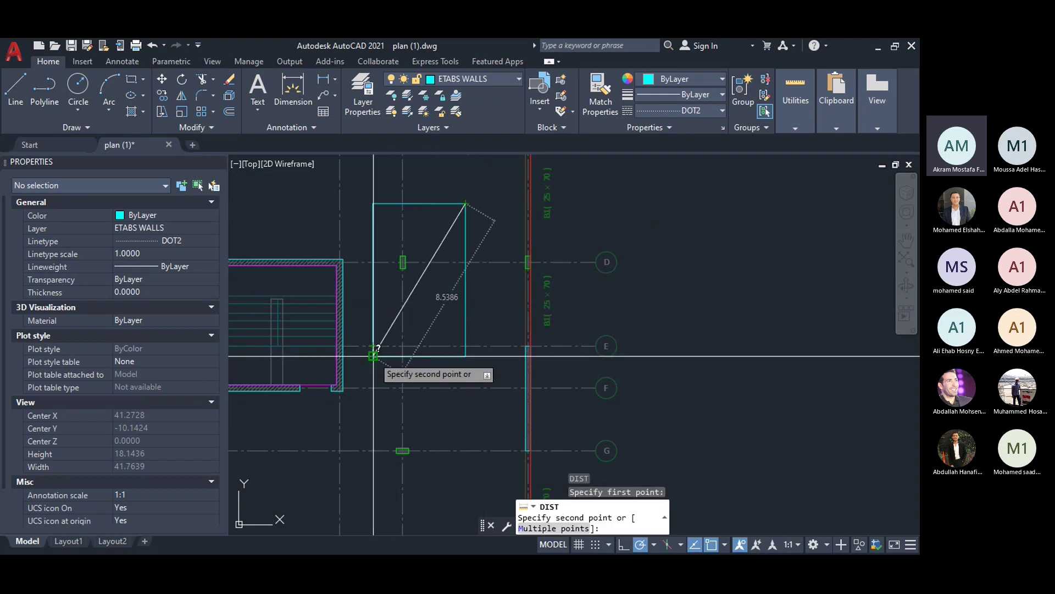
click(373, 356)
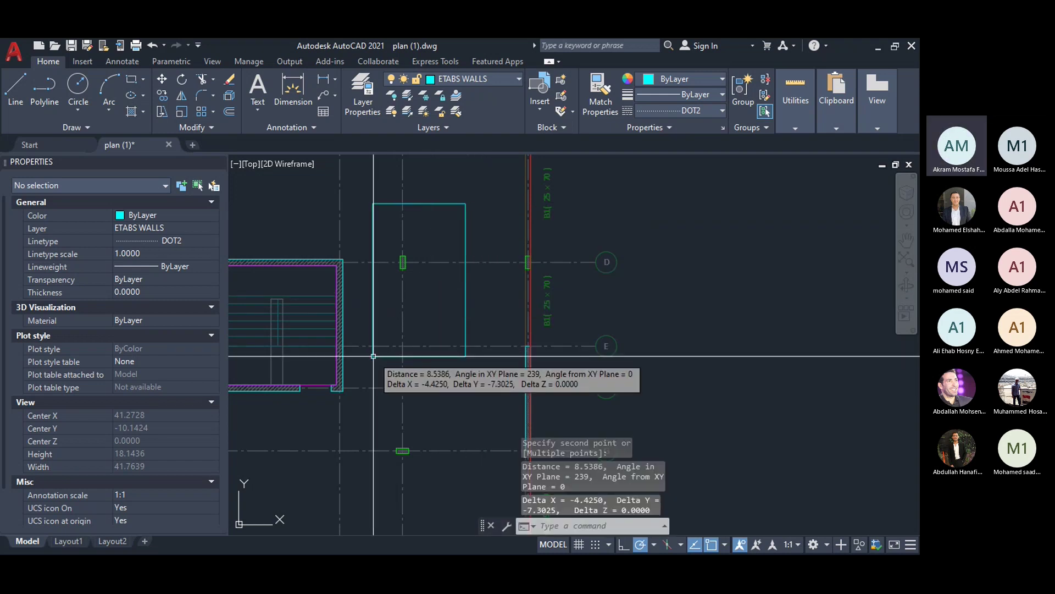
key(Escape)
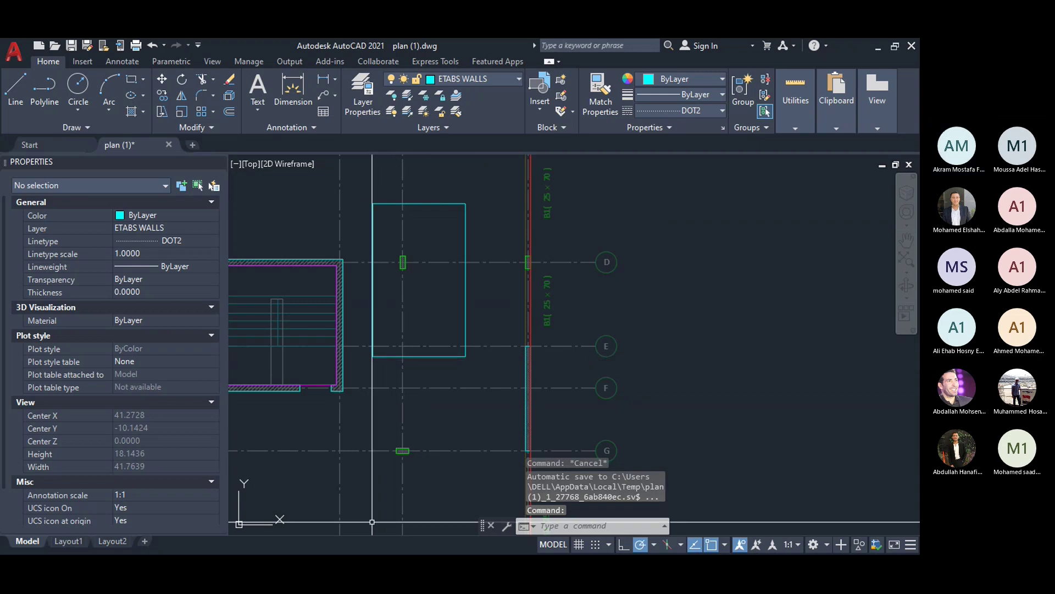
Step: Switch to Calculator and compute the rectangle's area as 4.4 × 7.3
key(super+d)
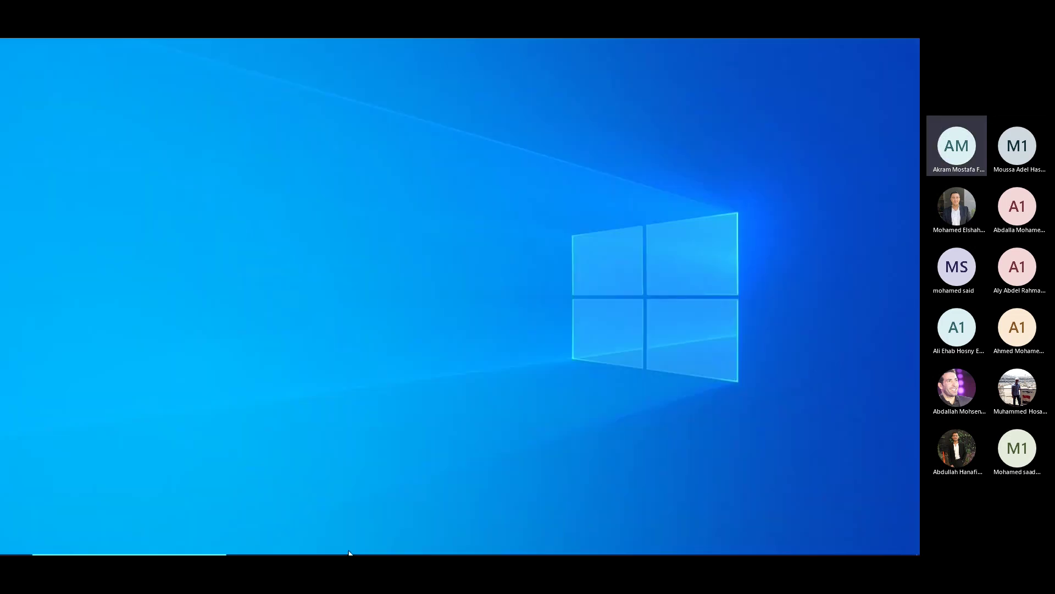
click(368, 544)
text(4.)
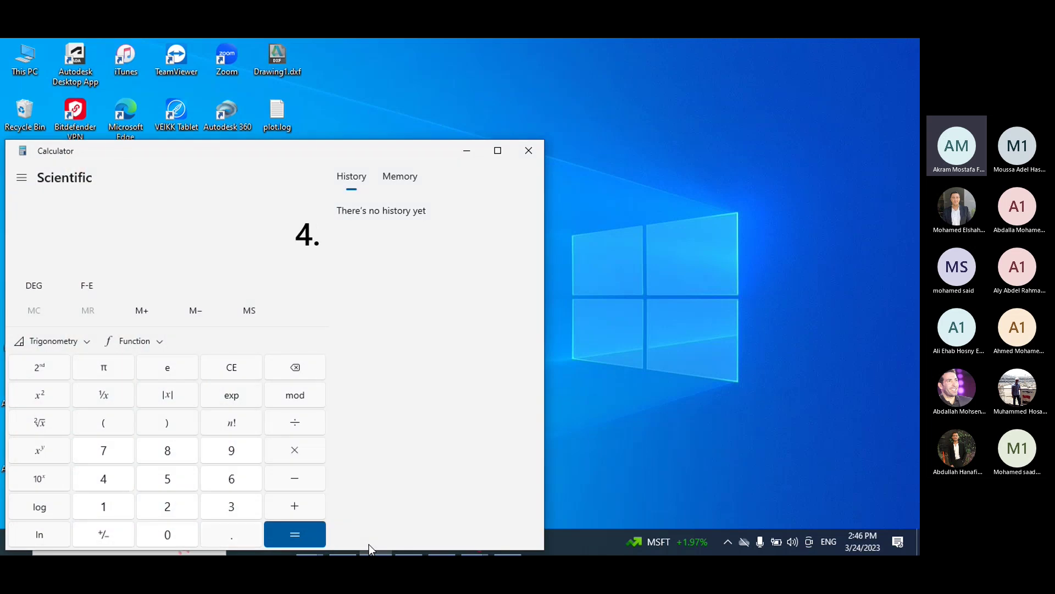
text(4*7.0)
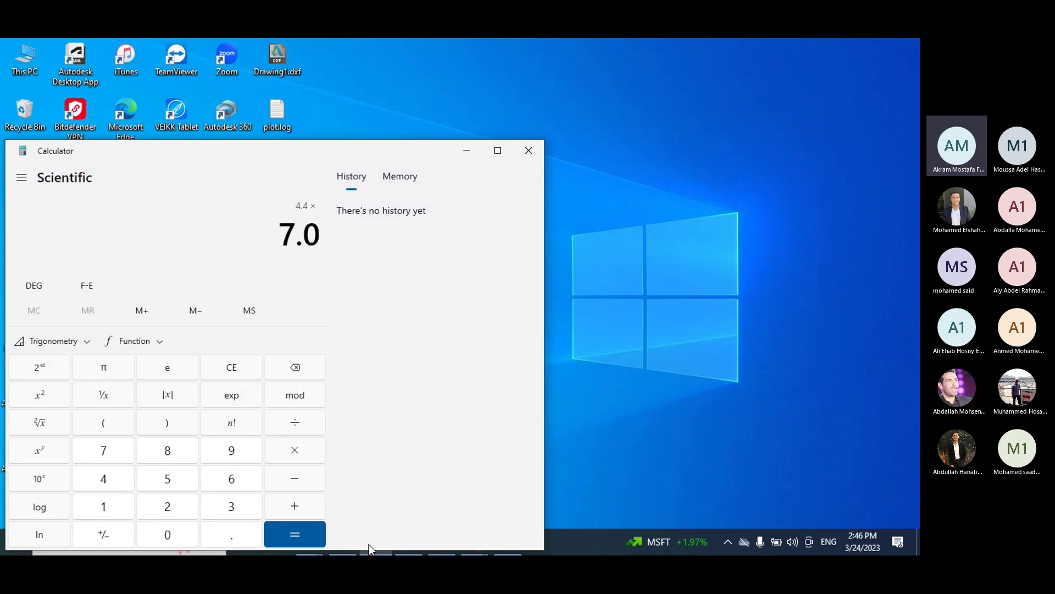
key(BackSpace)
text(3)
key(Return)
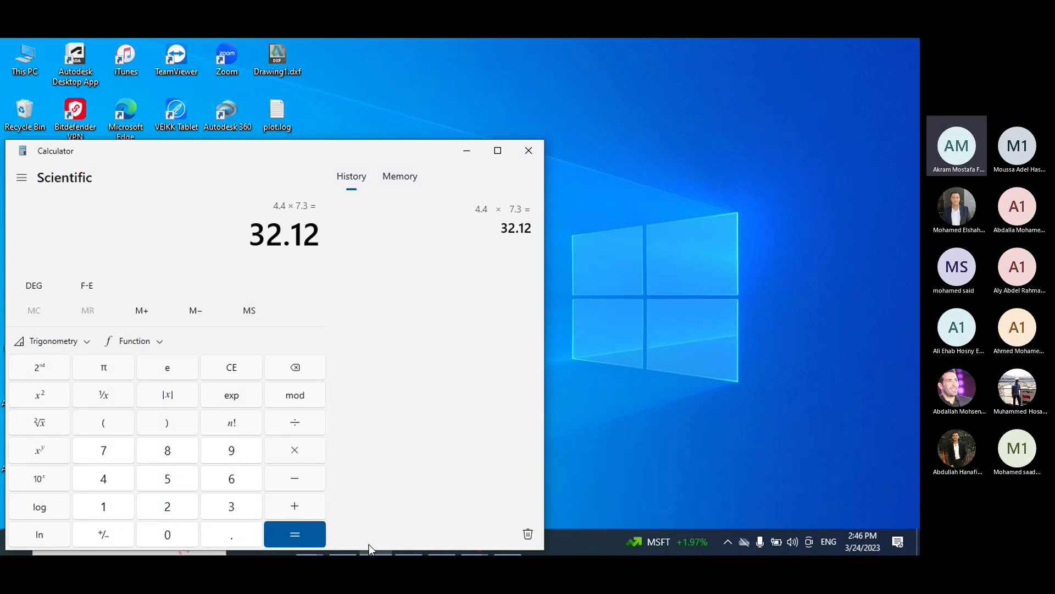
Step: Clear the calculator and compute 0.2 × 25
key(Escape)
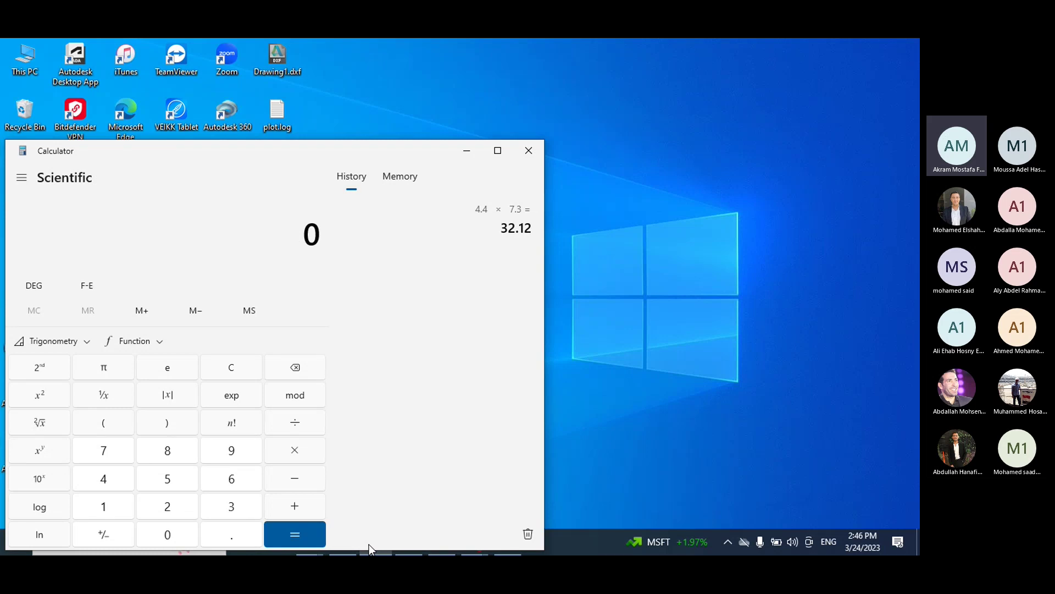
text(0.2)
text(*25)
key(Return)
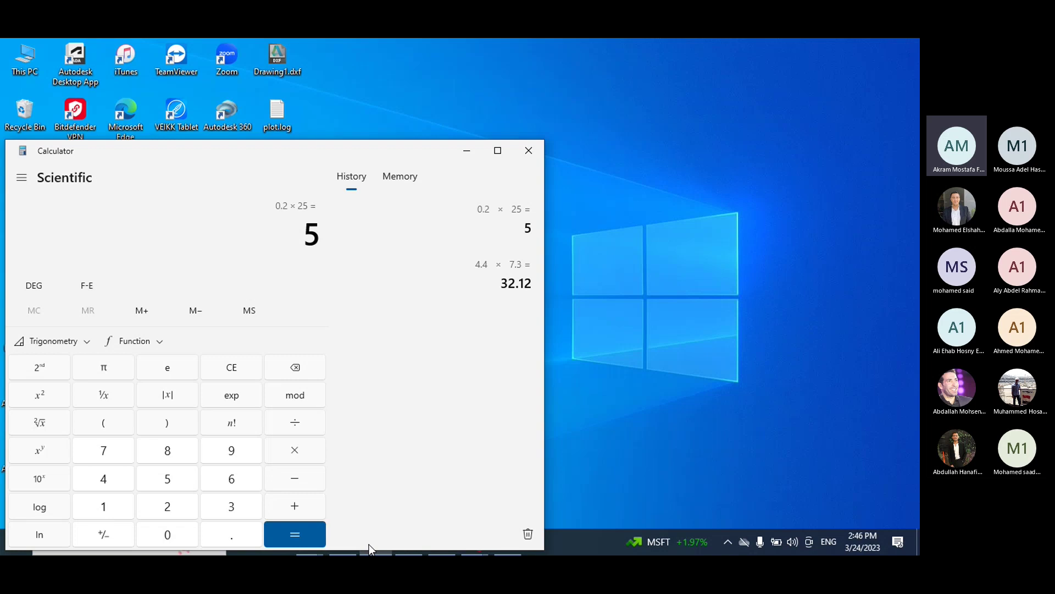
Step: Add 2 + 3 + 2 to the calculator's result and multiply the sum by 1.15
text(+ 2 + 3 + 2)
key(Return)
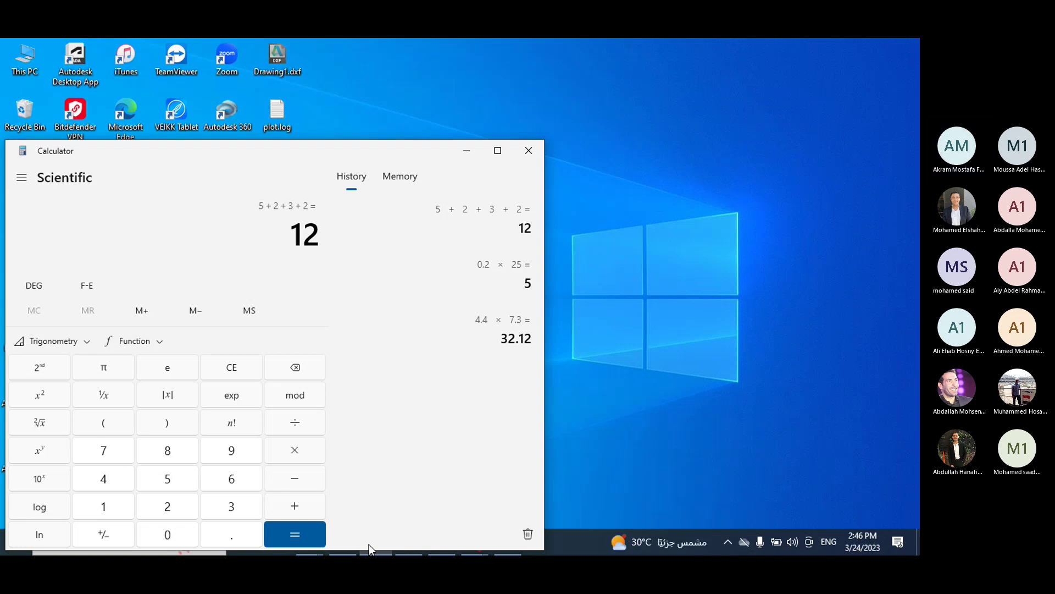
key(asterisk)
key(1)
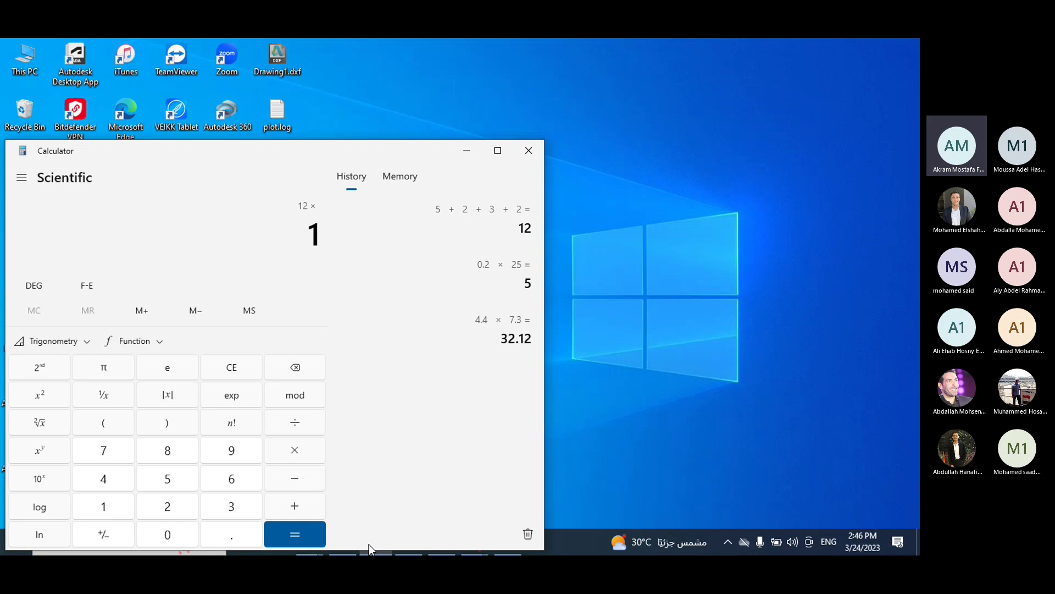
key(period)
text(15)
key(Return)
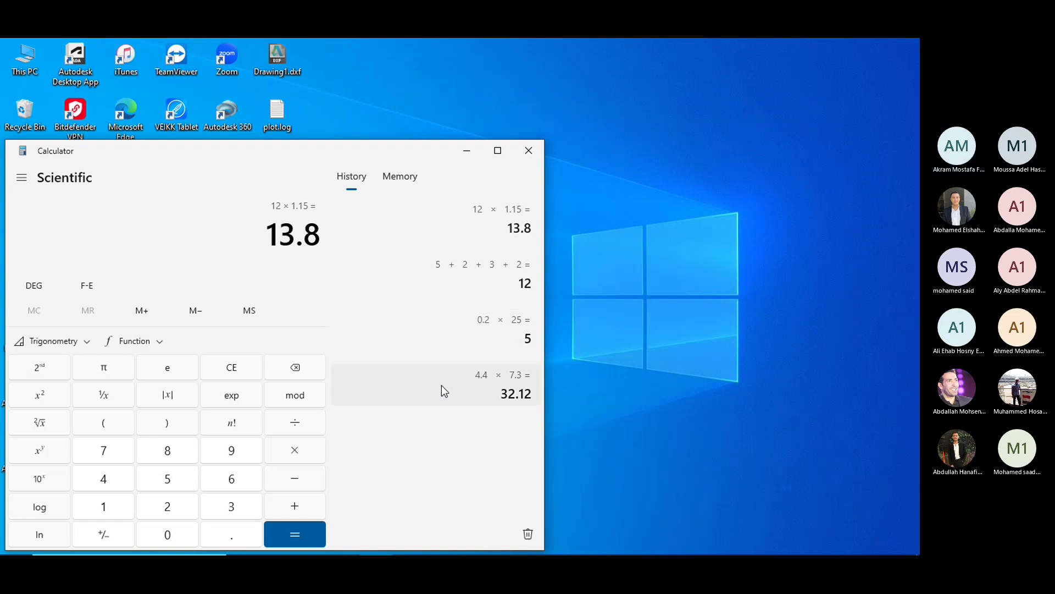
Step: Multiply the factored load by 32 and multiply that product by 15
text(*32)
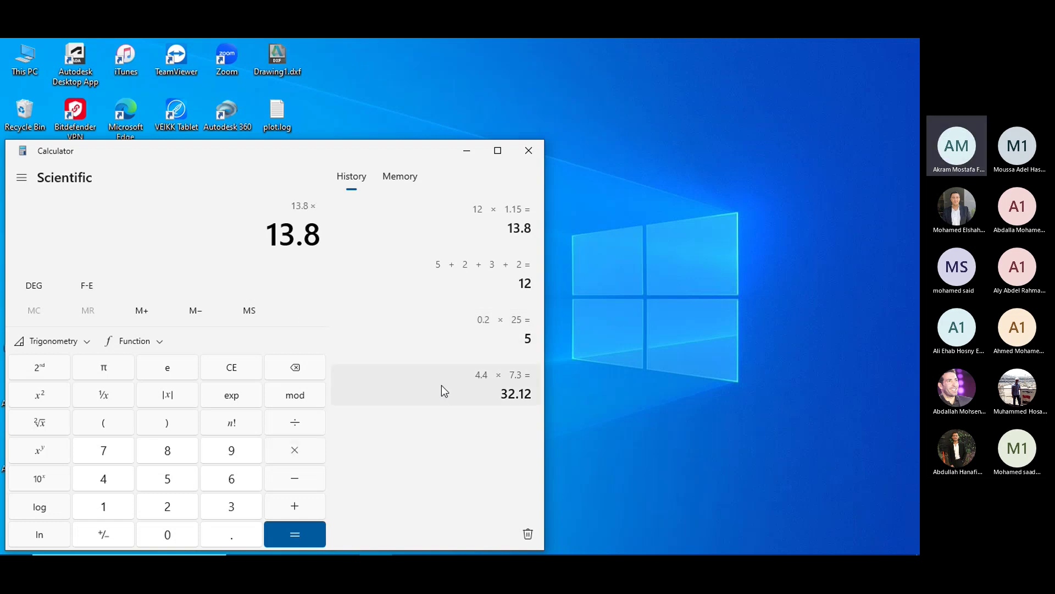
key(Return)
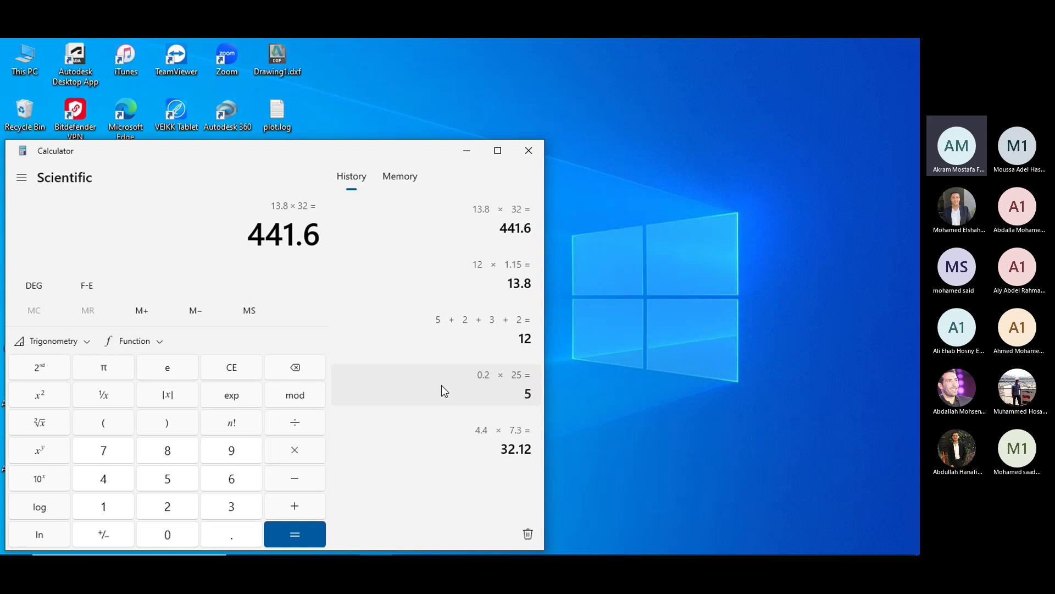
text(*15)
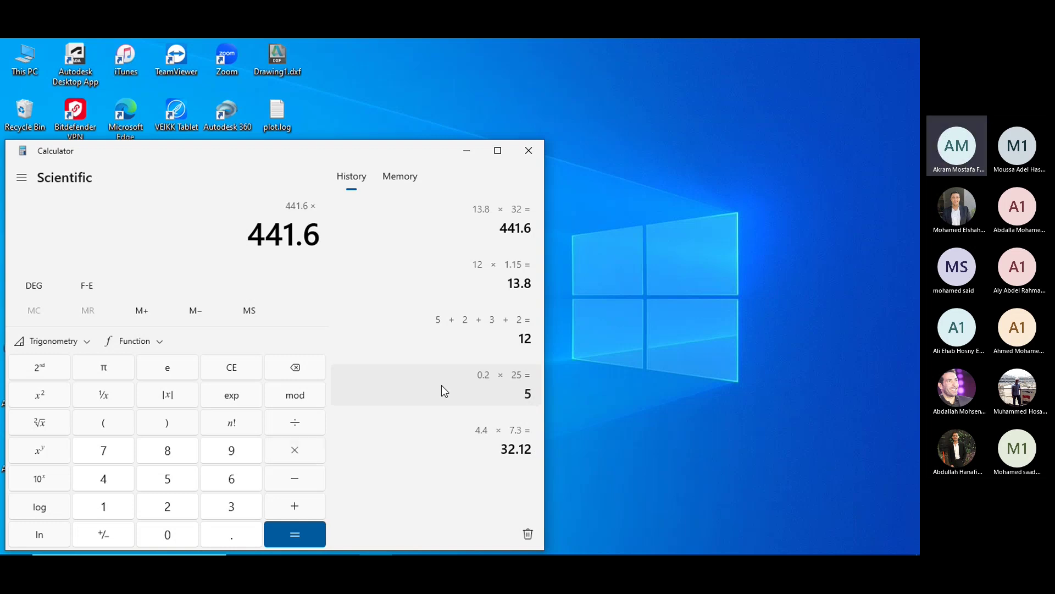
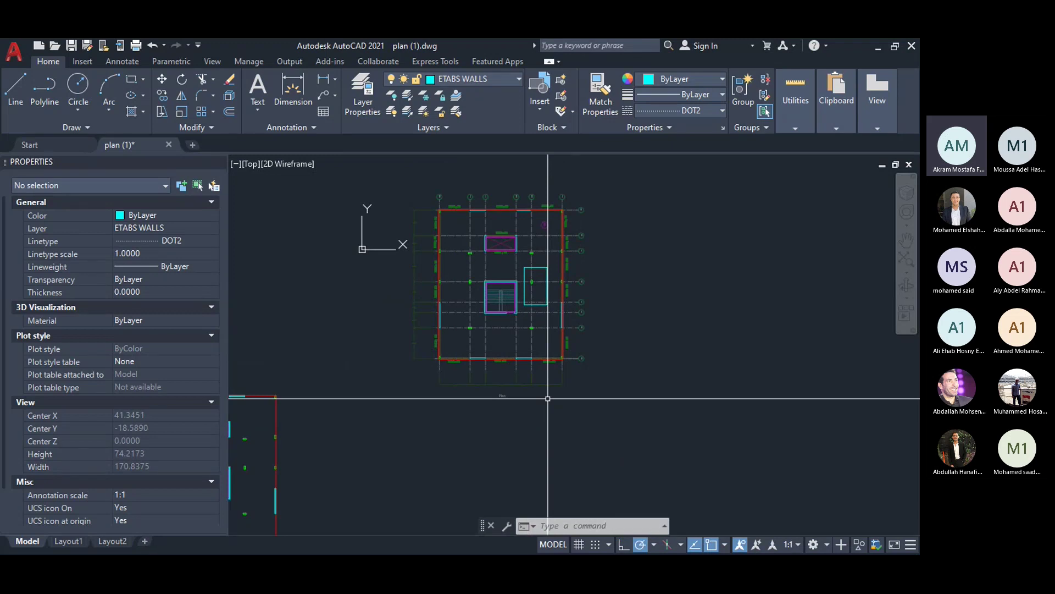
Step: Switch from the AutoCAD plan to the ETABS 3-D model window
scroll(584, 266, up, 3)
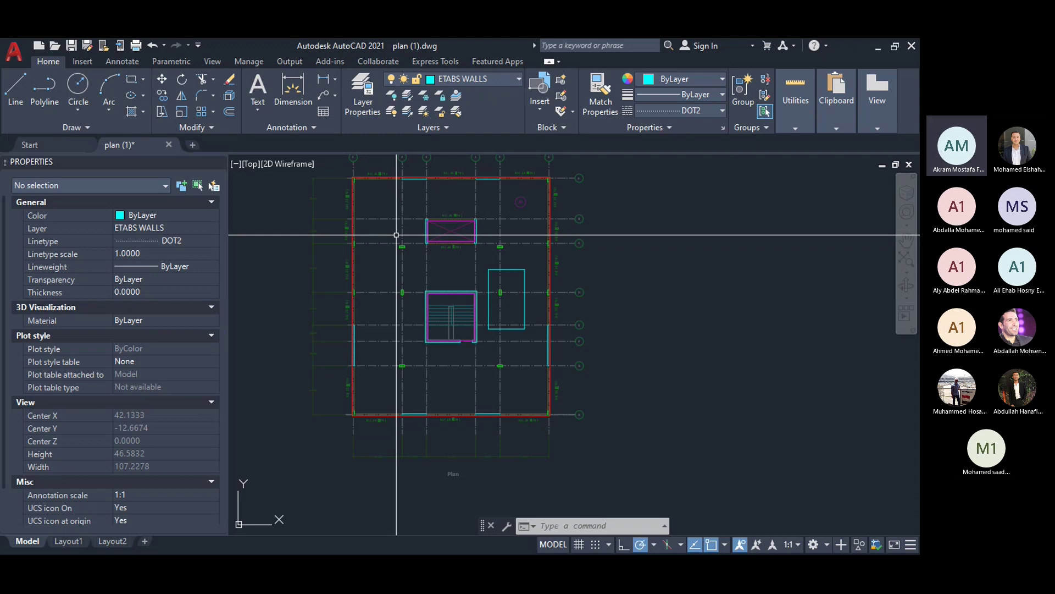
key(ctrl+9)
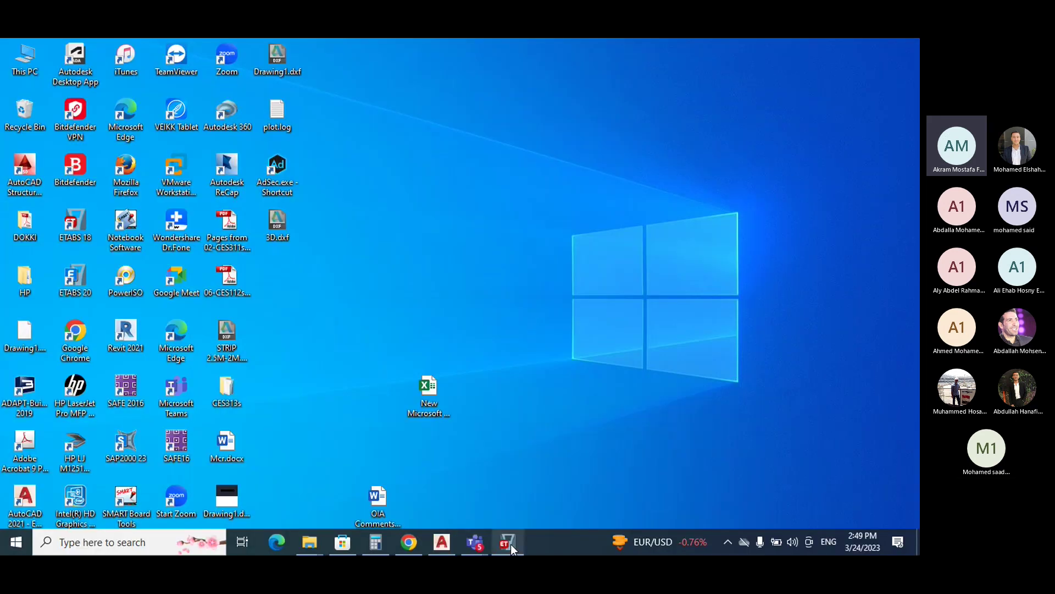
click(510, 543)
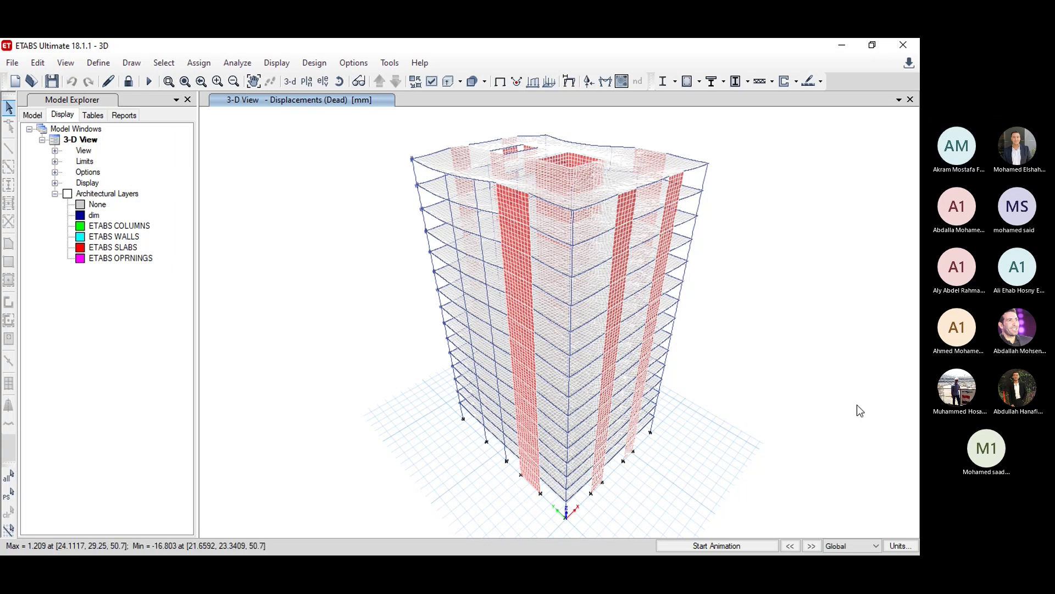
mouse_move(477, 352)
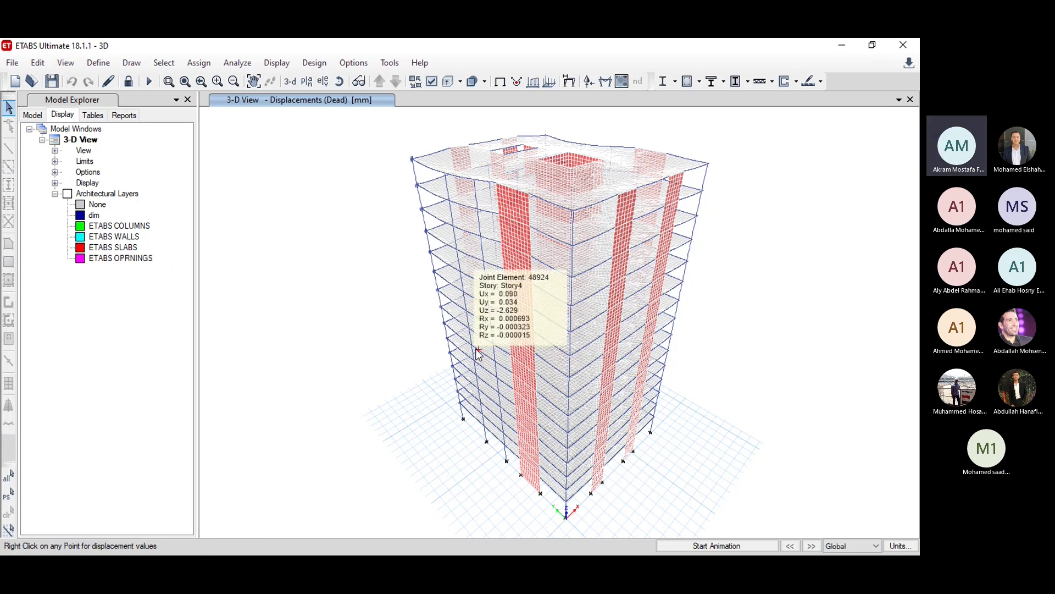
mouse_move(647, 425)
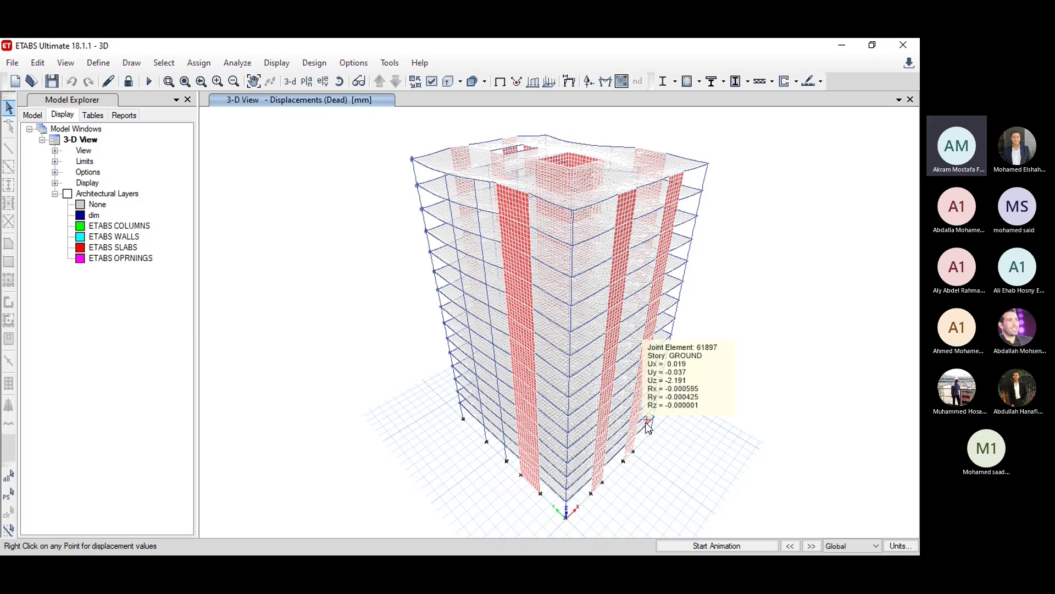
right_click(669, 170)
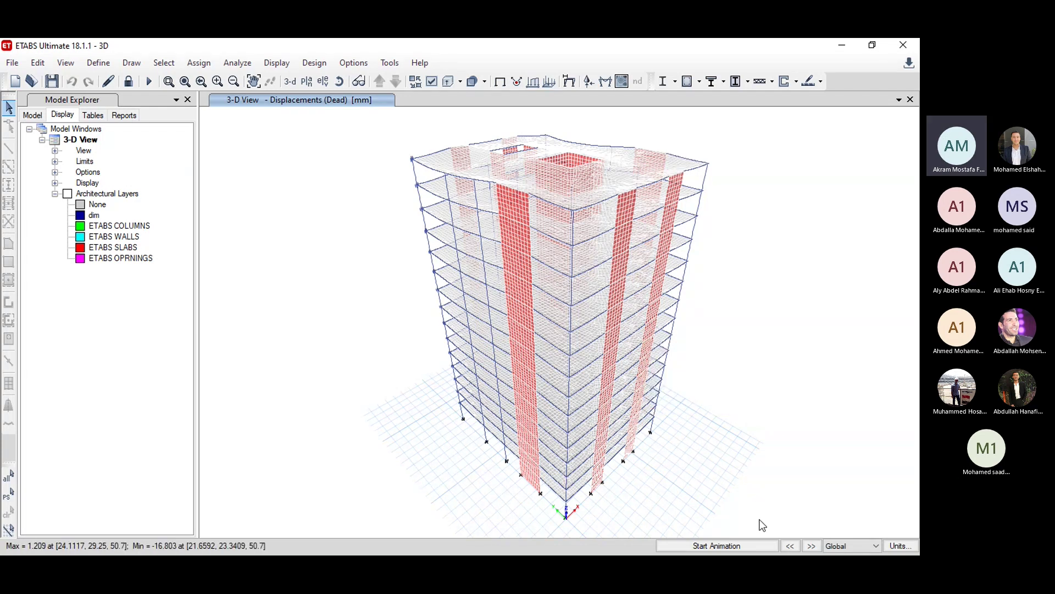
Step: Select all frames with properties C250X600 and C600X250 and show only those columns in the 3-D view
click(173, 66)
mouse_move(181, 81)
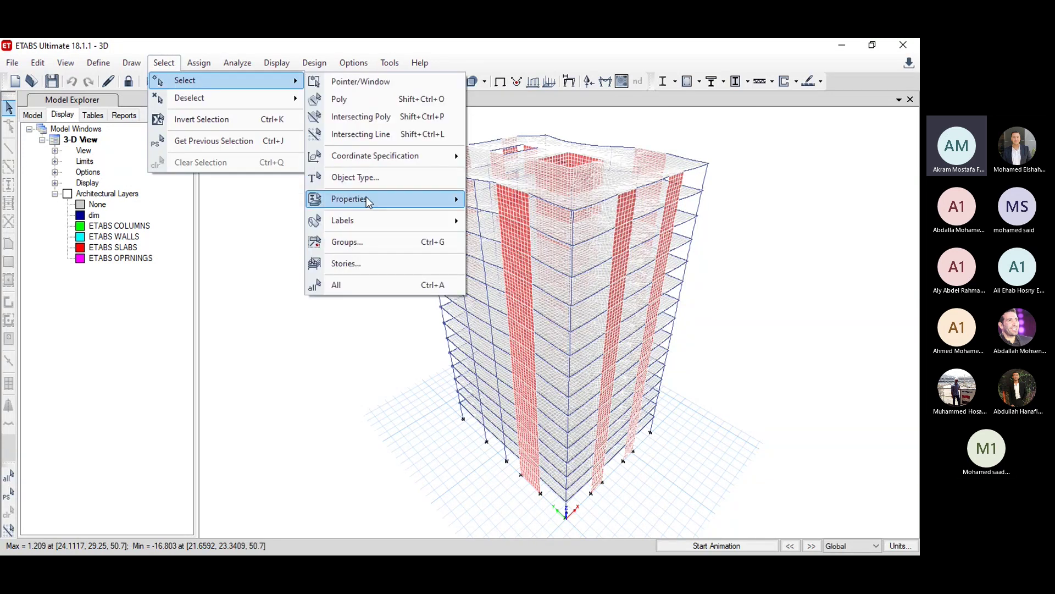
mouse_move(366, 198)
click(519, 221)
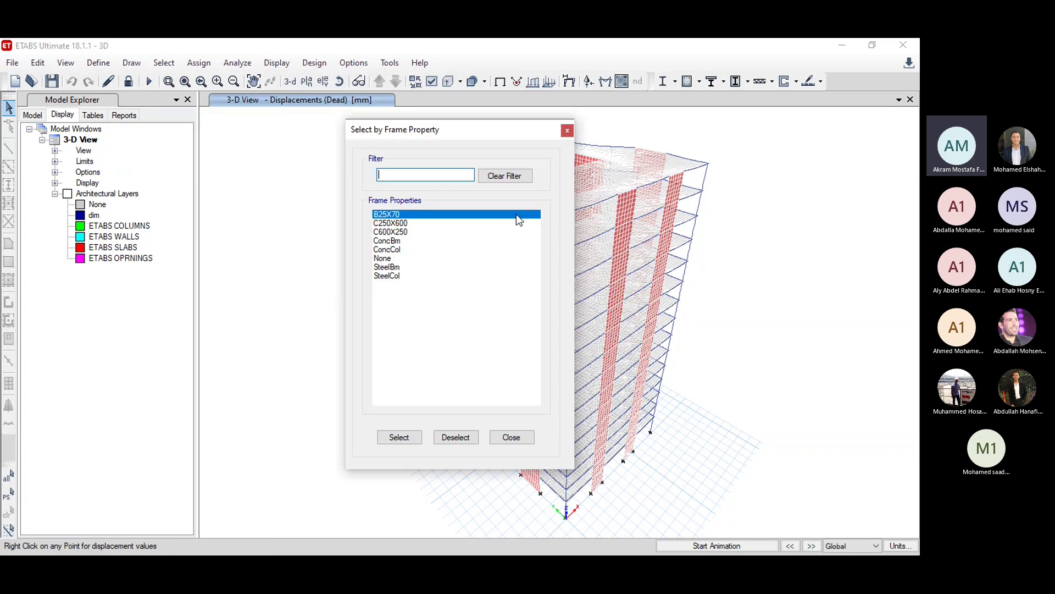
click(407, 223)
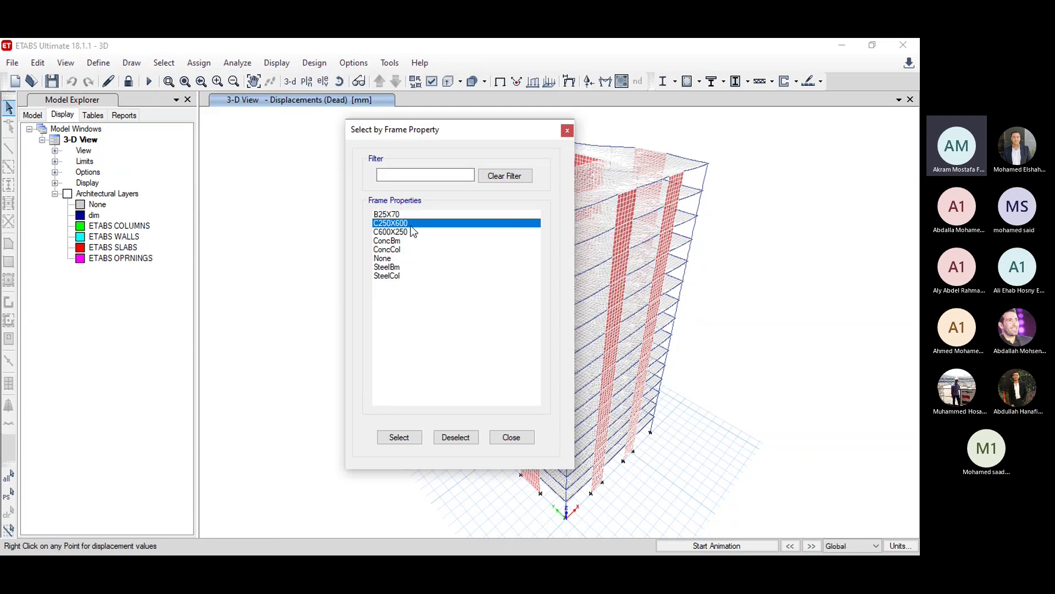
ctrl+click(411, 230)
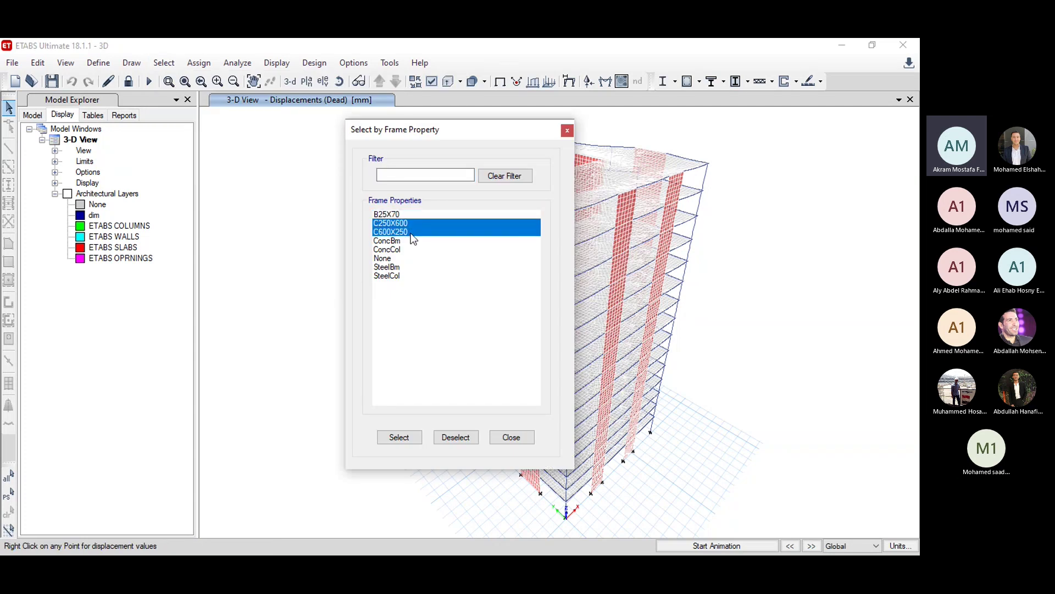
click(413, 438)
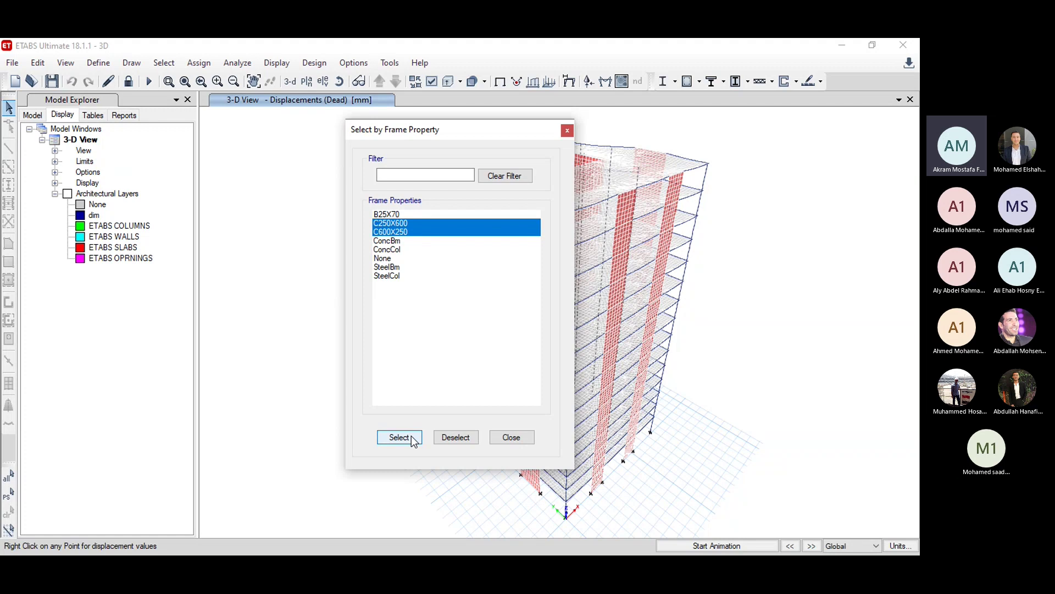
click(513, 438)
right_click(736, 206)
click(809, 278)
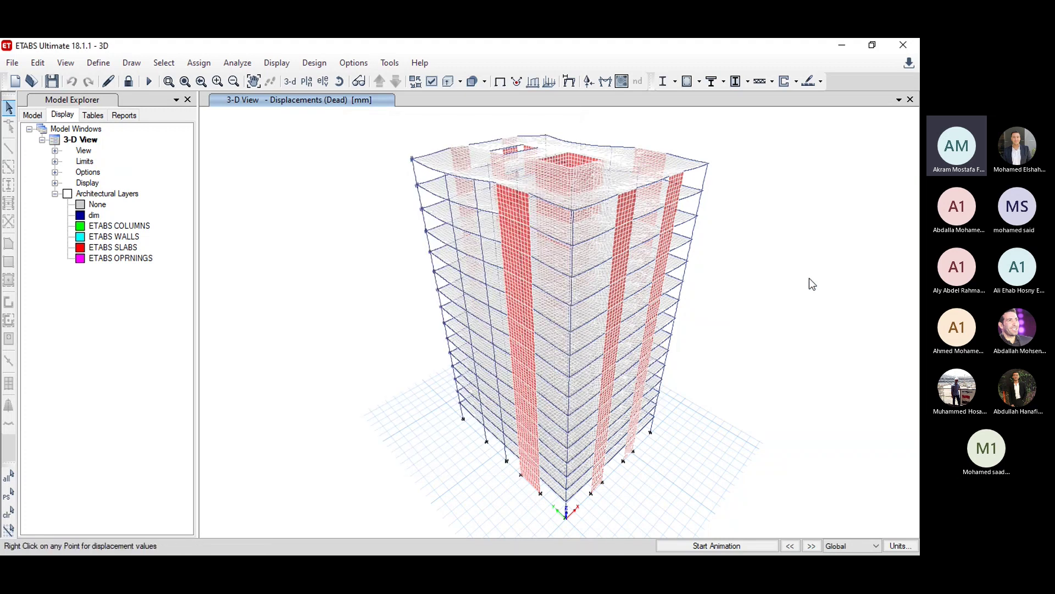
Step: Display the axial force diagram of the isolated columns for the Dead load case and inspect column values
click(605, 82)
click(632, 109)
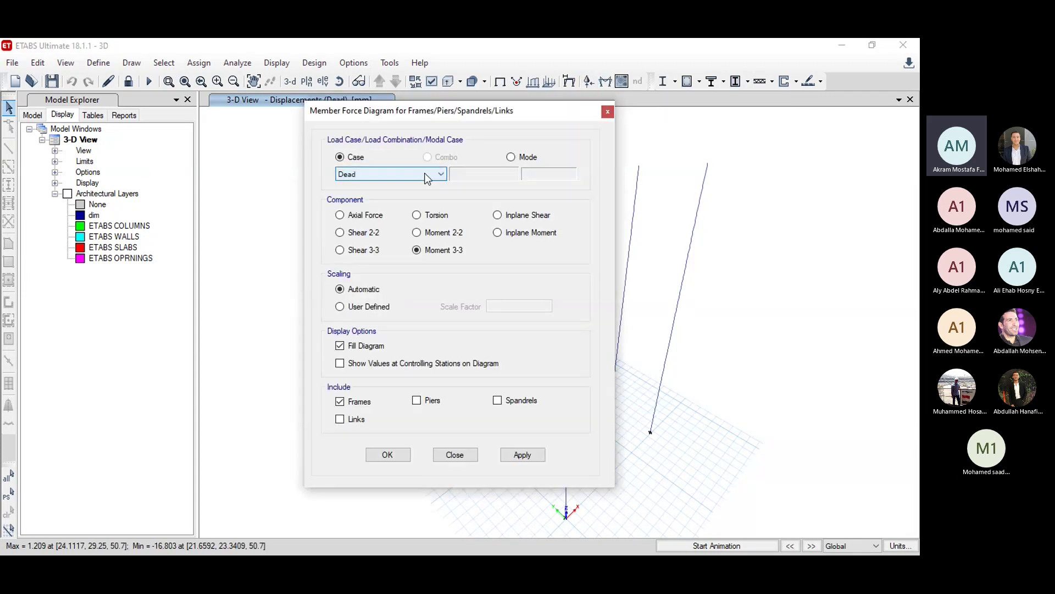
click(368, 215)
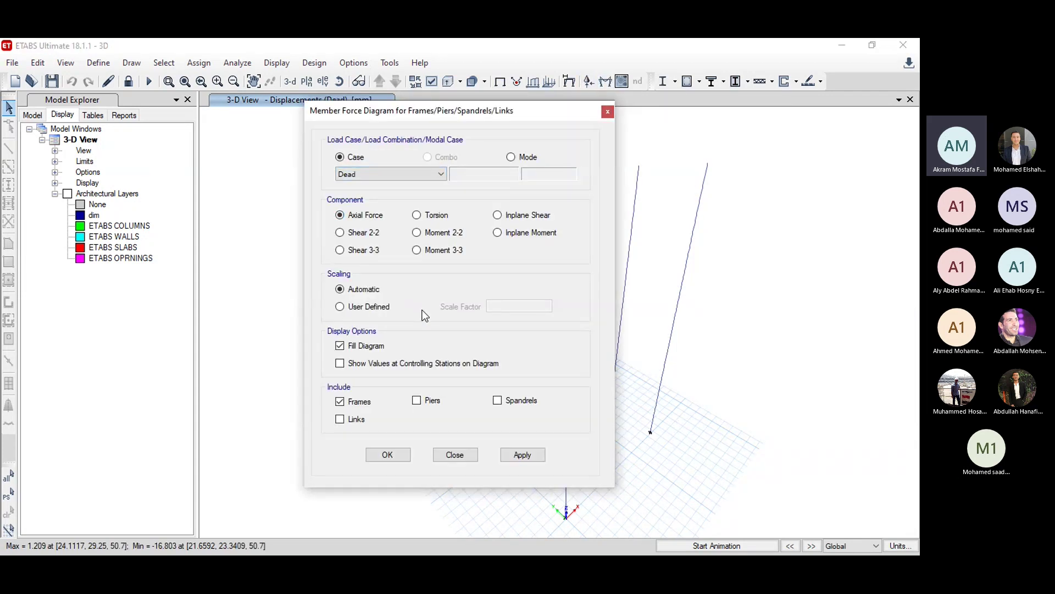
click(386, 455)
mouse_move(413, 165)
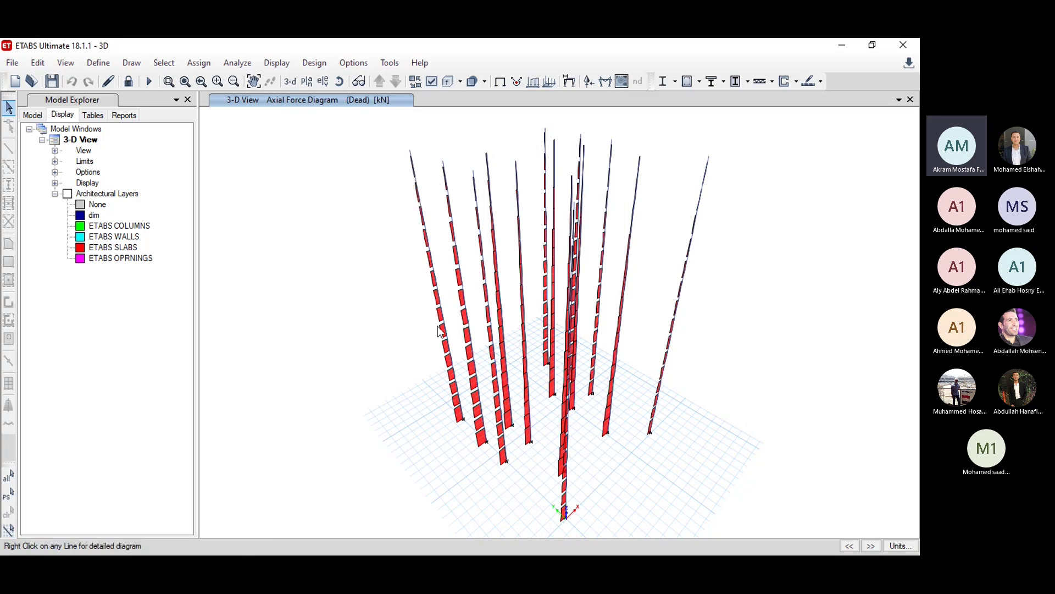
mouse_move(461, 417)
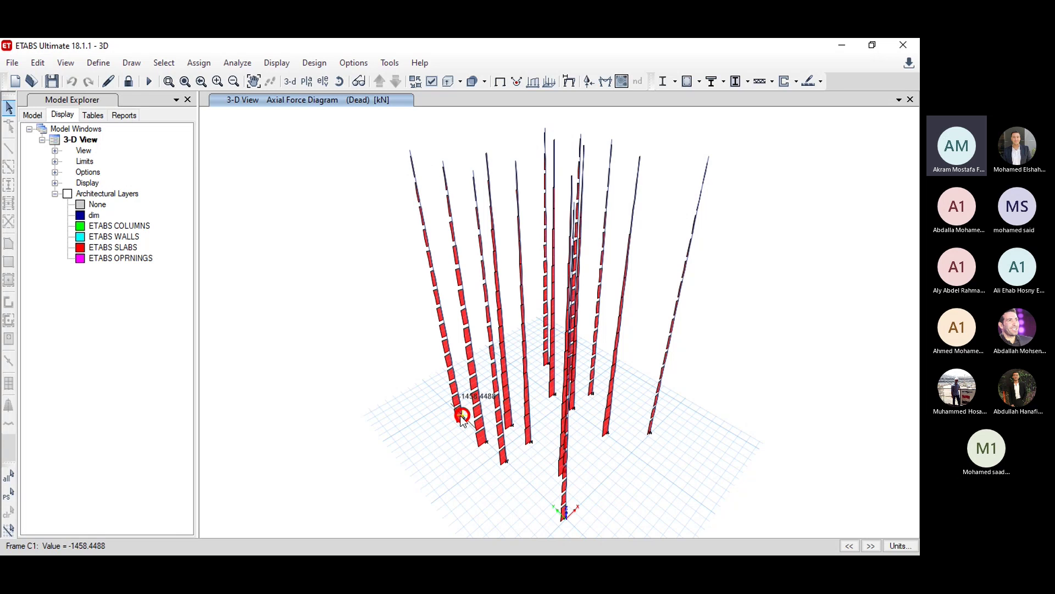
mouse_move(546, 208)
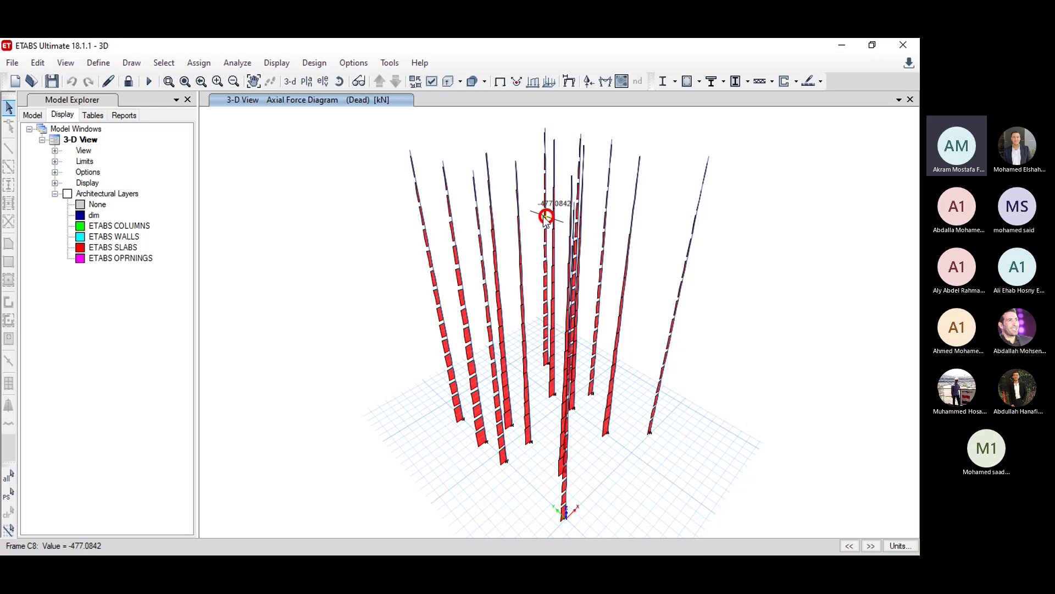
Step: Create a load combination named 1.4D+1.6L and set its Dead scale factor to 1.4
click(104, 63)
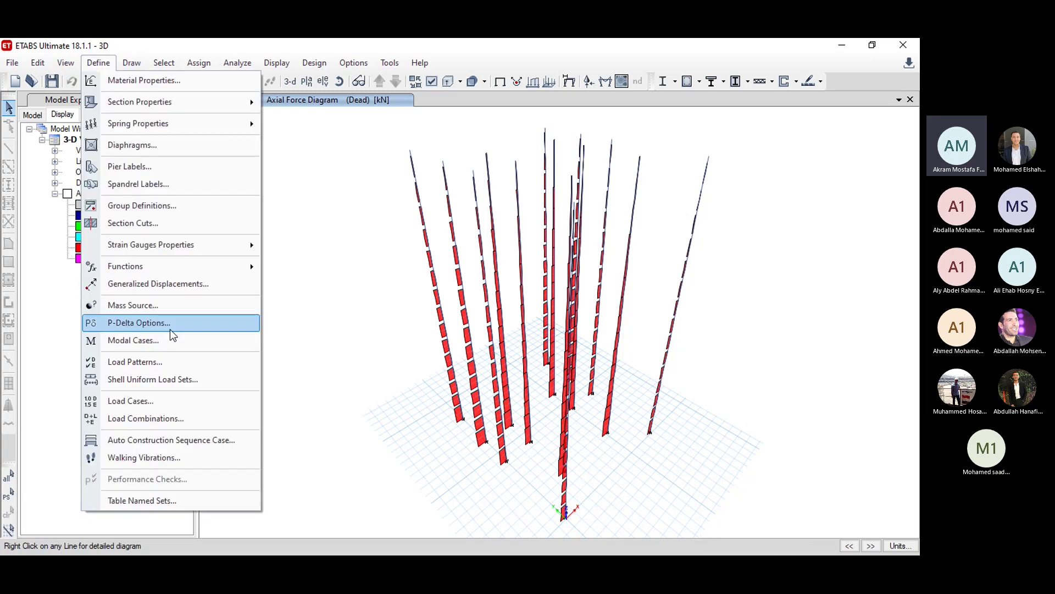
click(170, 418)
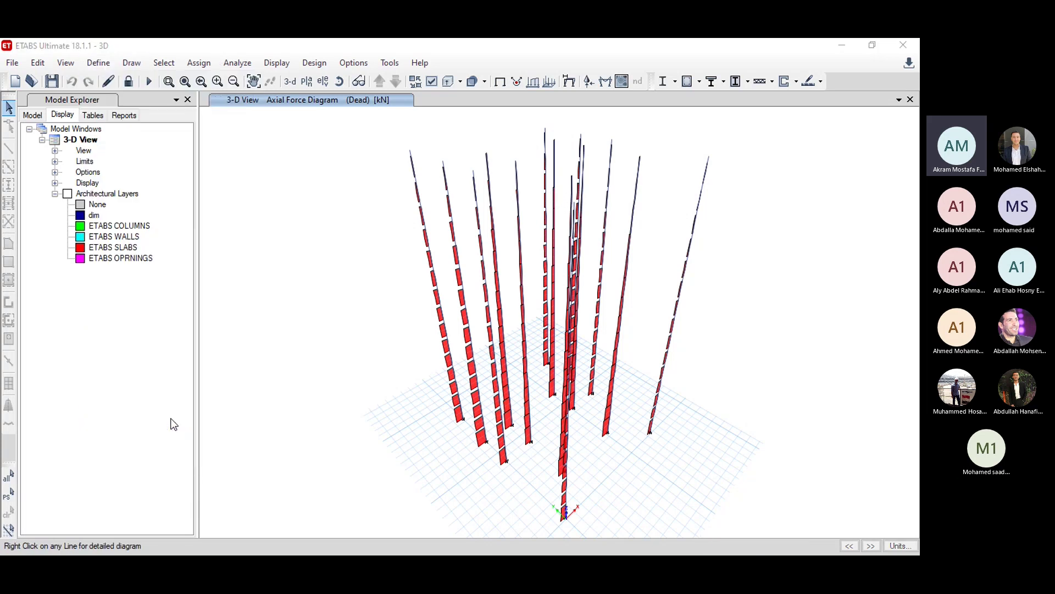
click(506, 243)
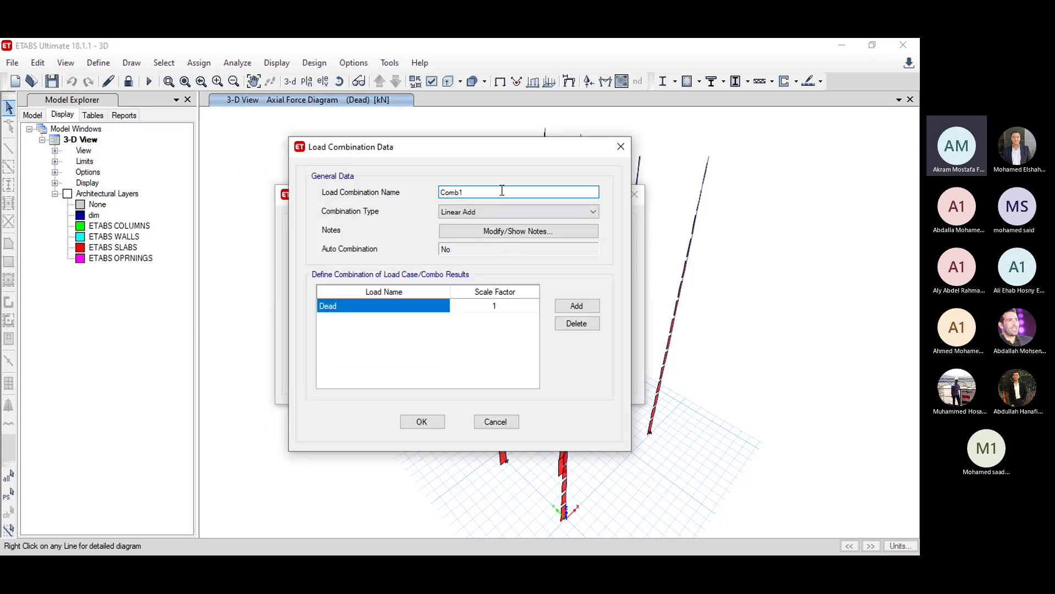
double_click(482, 195)
text(1.4D+1.6L)
click(490, 309)
click(497, 306)
text(.4)
Step: Add the FC load case to the combination with a scale factor of 1.4
click(578, 306)
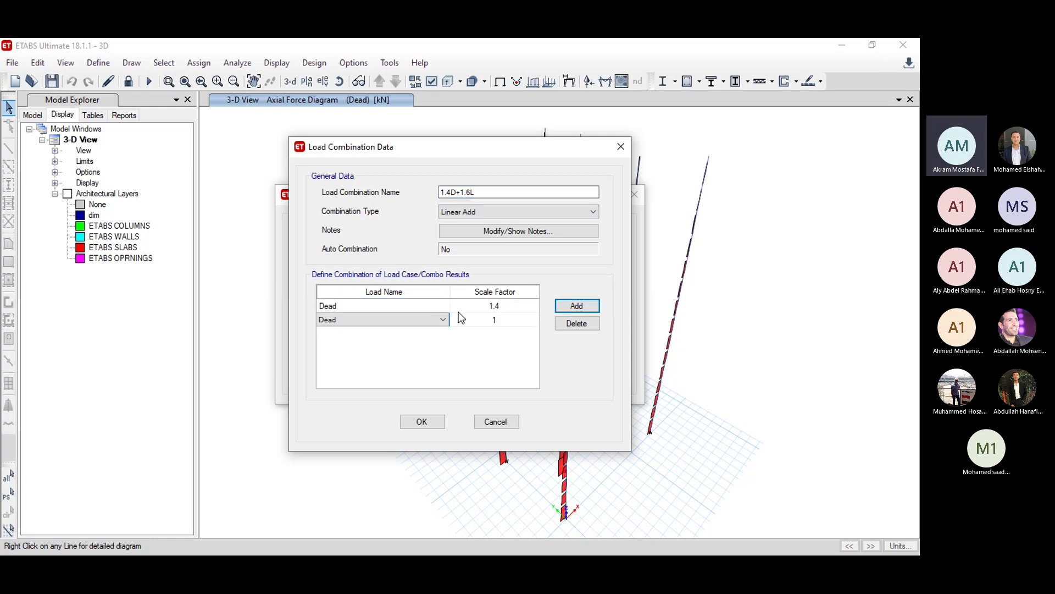
click(391, 321)
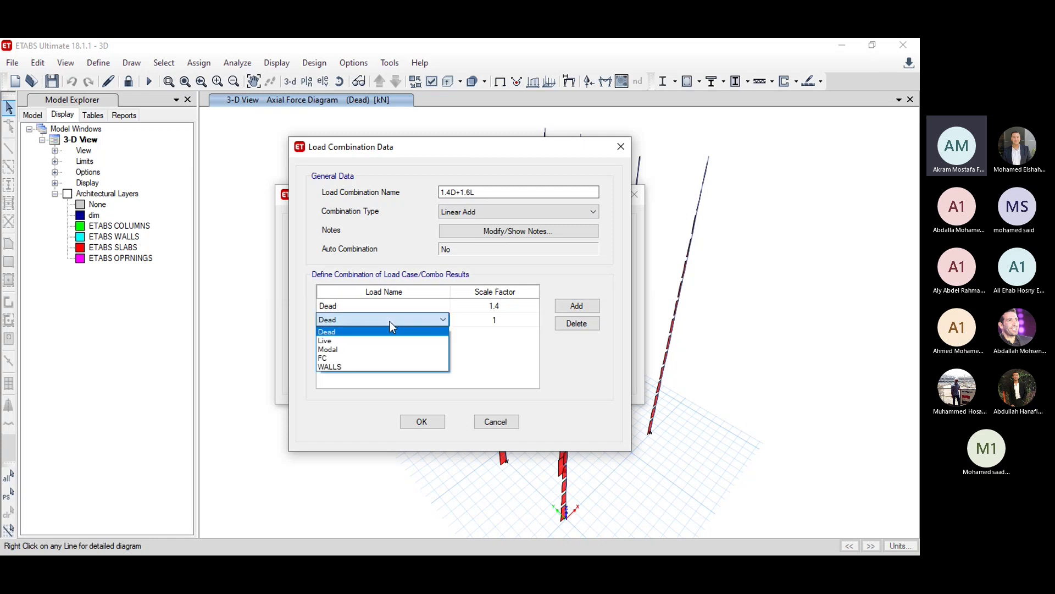
click(347, 342)
click(496, 320)
click(495, 318)
text(.4)
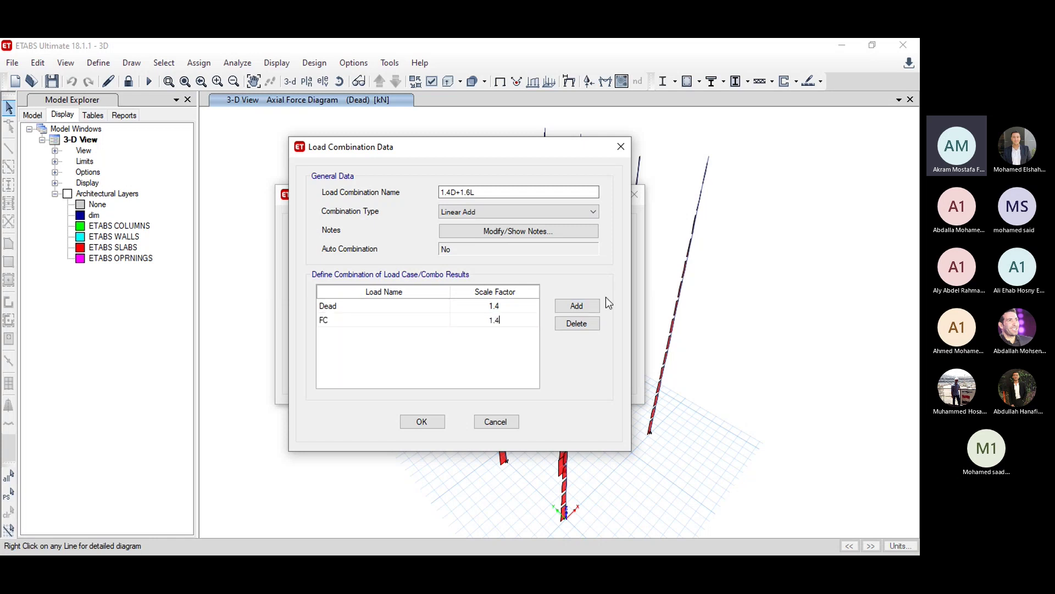
Step: Add the WALLS load case to the combination with a scale factor of 1.4
click(577, 306)
click(361, 335)
click(338, 383)
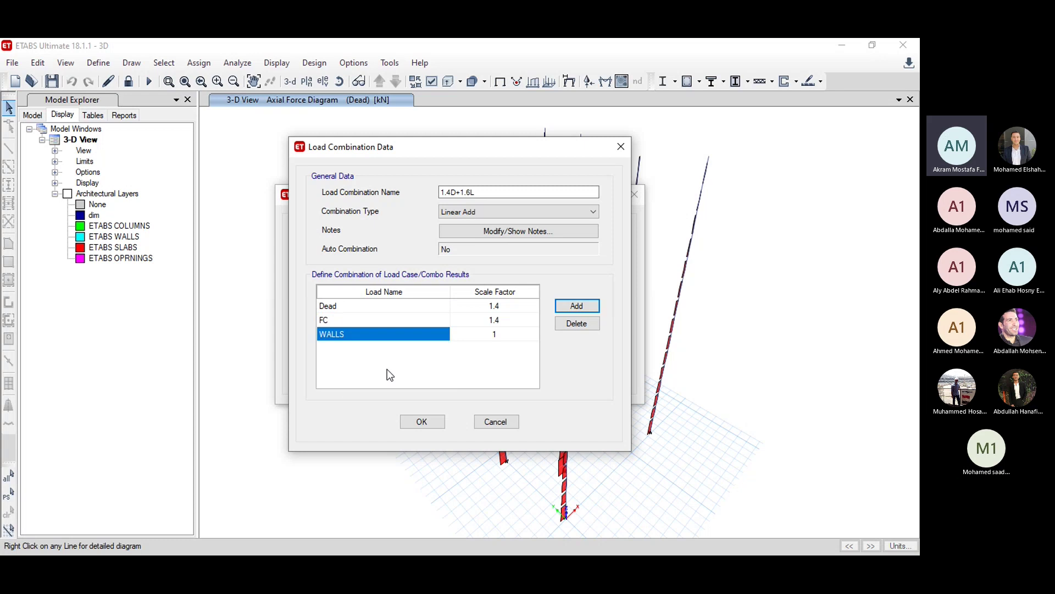
click(506, 335)
click(505, 334)
text(.4)
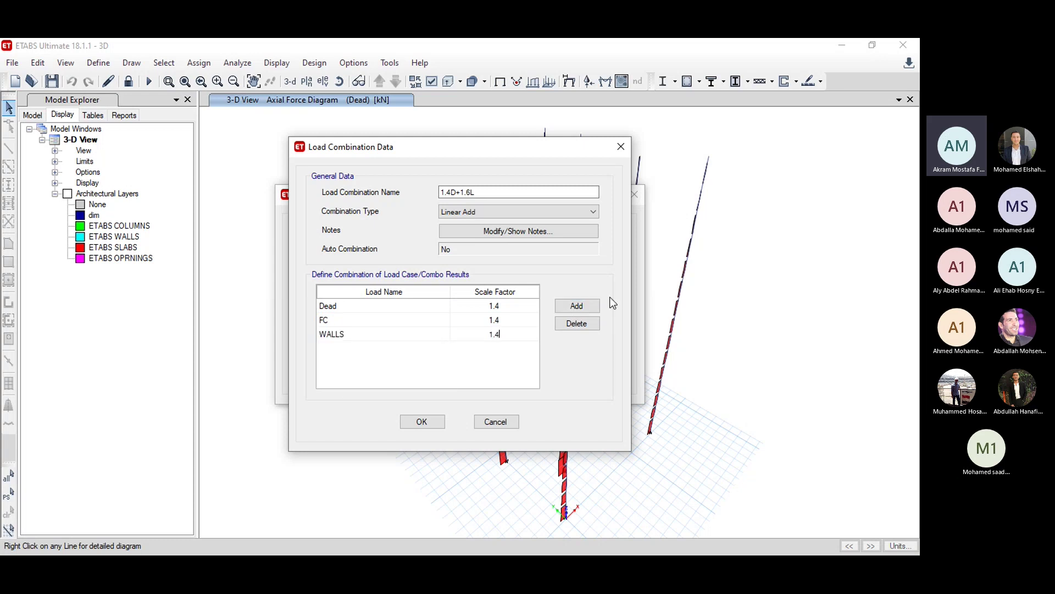
Step: Add the Live load case to the combination with a scale factor of 1.6
click(577, 305)
click(360, 348)
click(364, 368)
click(498, 351)
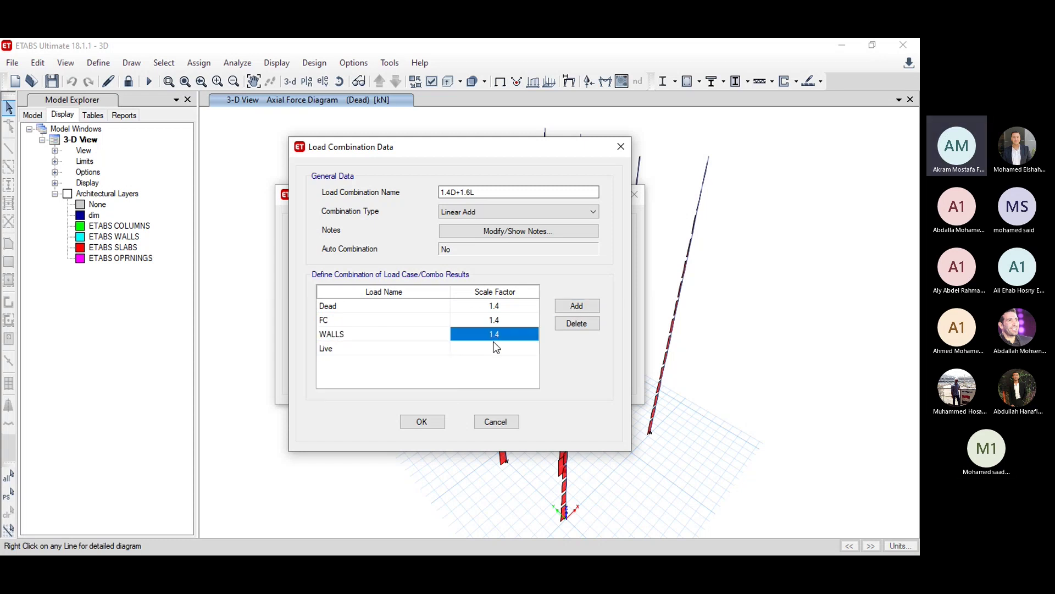
text(.)
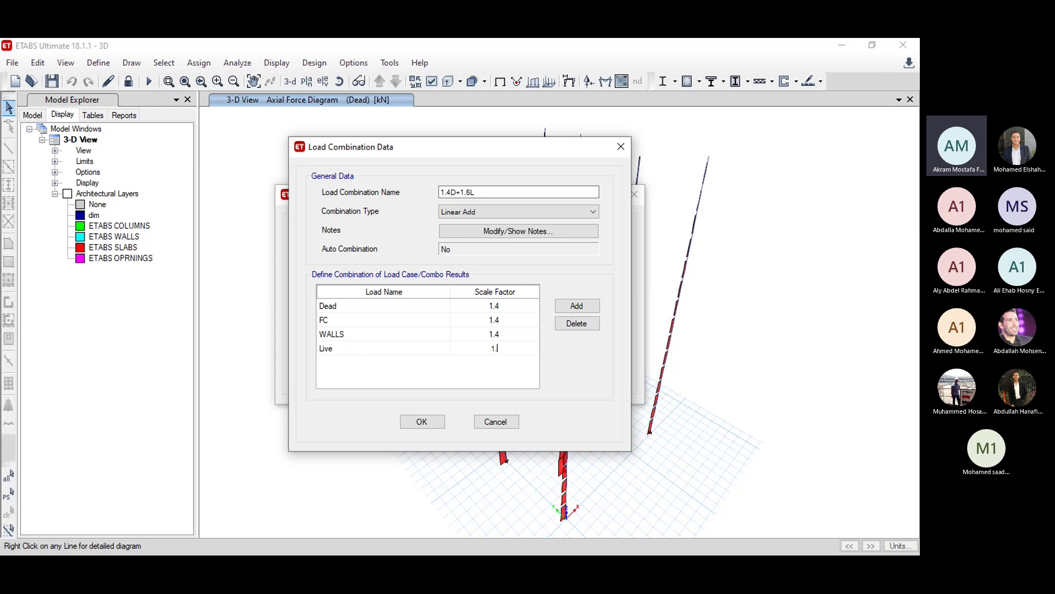
text(6)
key(Return)
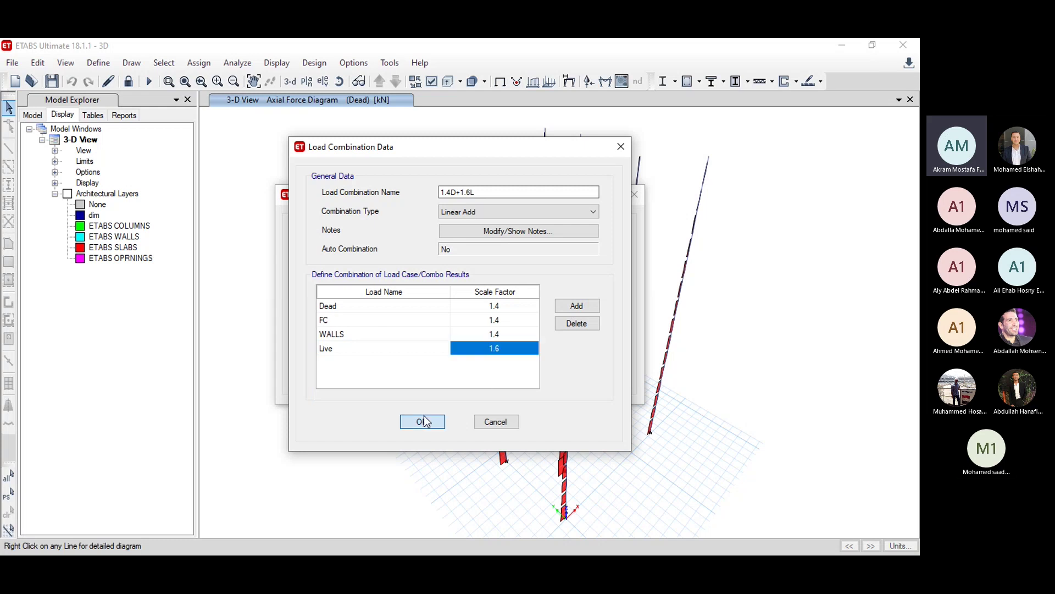
Step: Save the load combination and display the filled axial force diagram of the frames for the 1.4D+1.6L combination
click(423, 421)
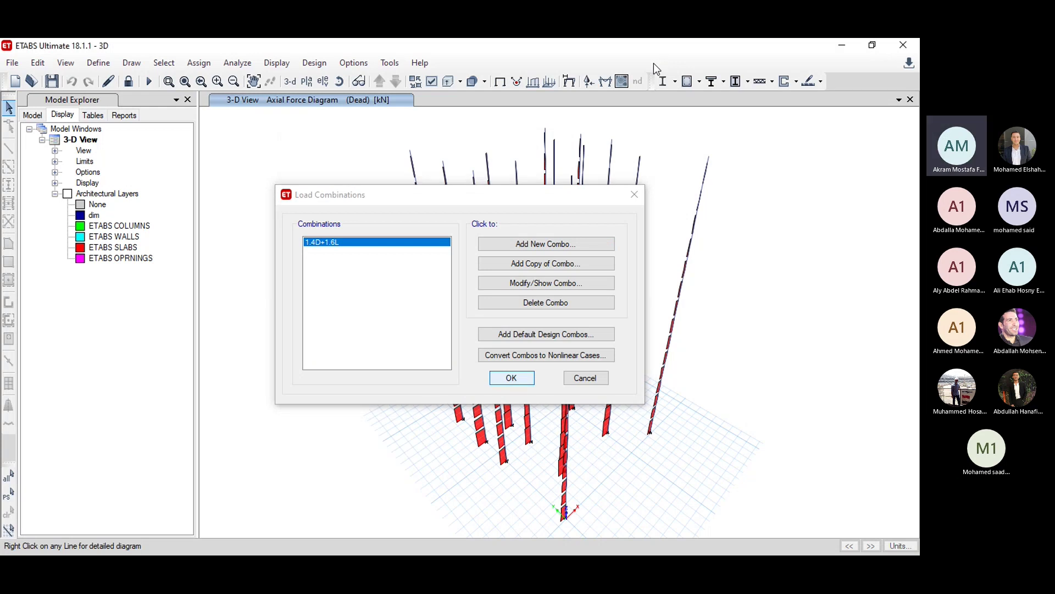
key(Return)
click(605, 82)
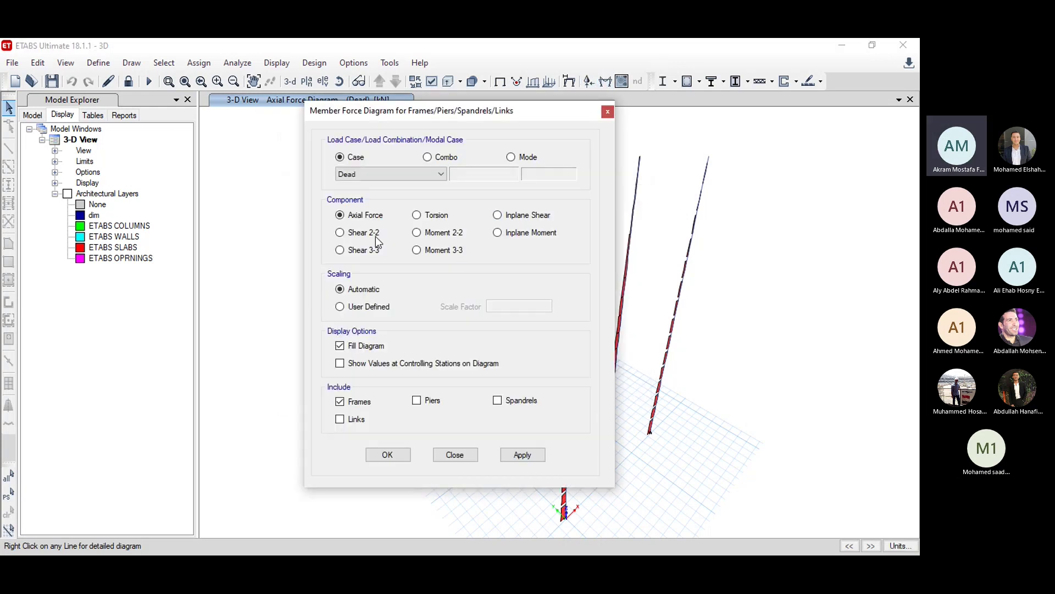
click(381, 172)
click(382, 173)
click(427, 156)
click(430, 173)
click(396, 182)
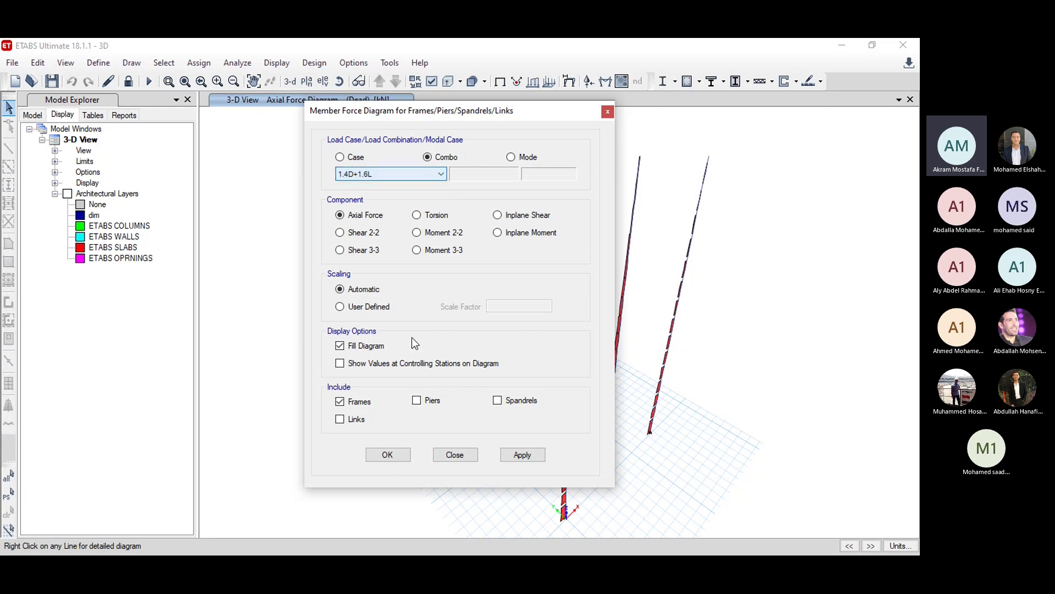
click(388, 454)
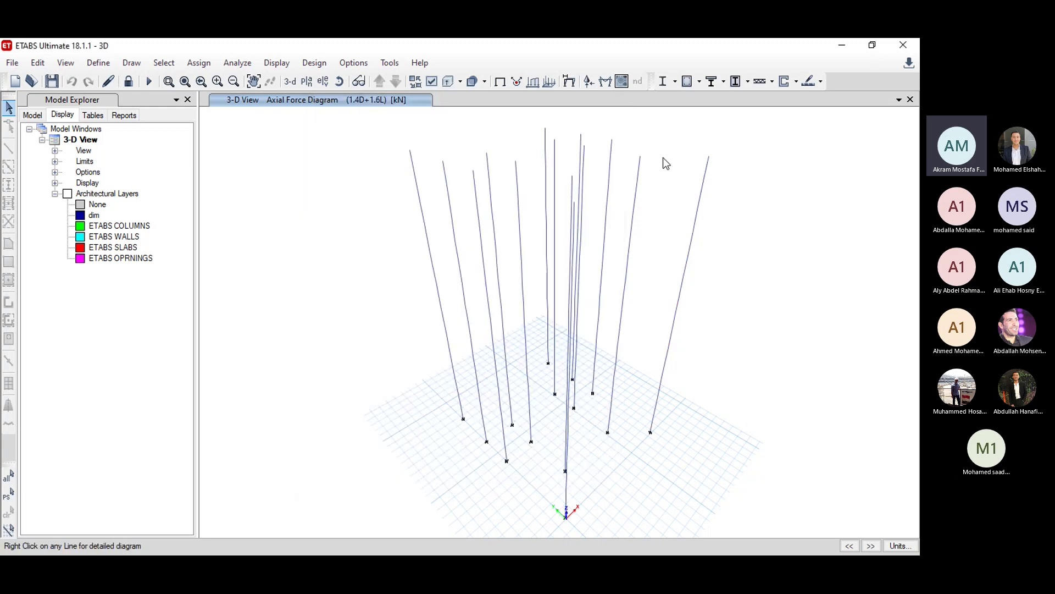
click(605, 83)
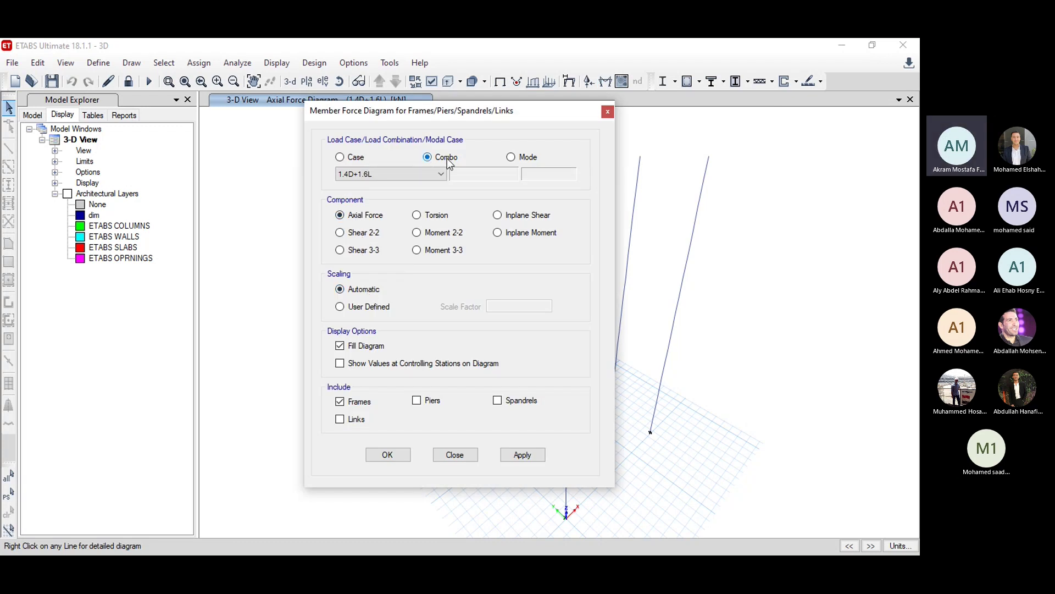
click(527, 456)
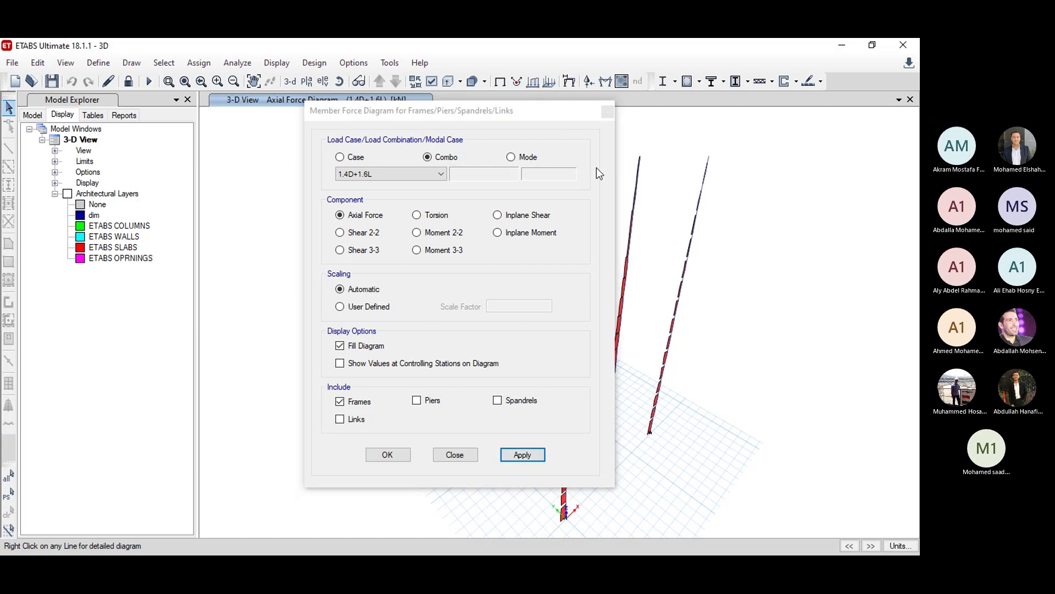
key(Escape)
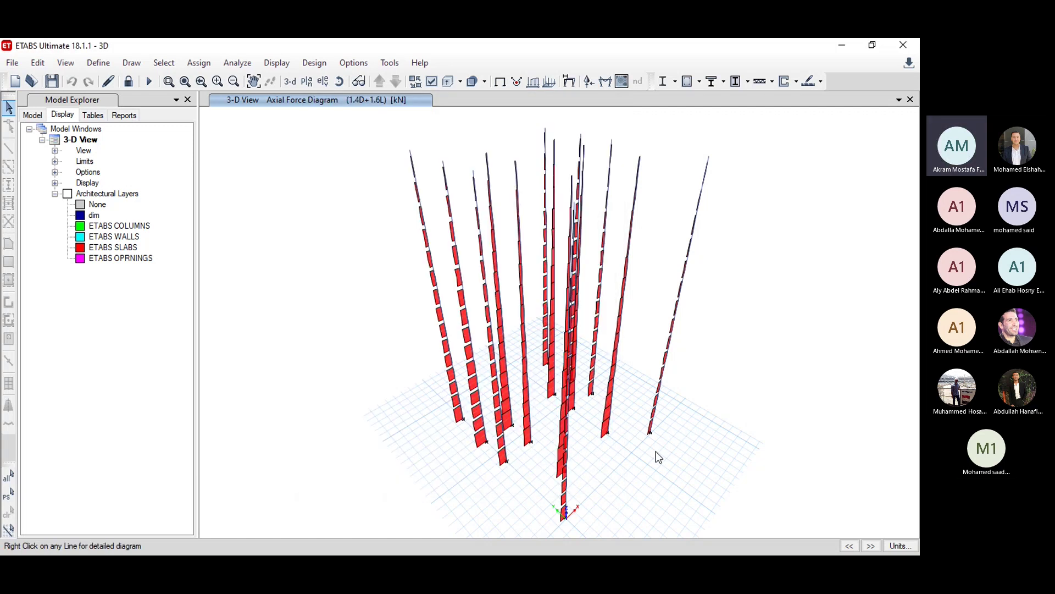
Step: Inspect the detailed axial force diagram of ground-story column C10 under the 1.4D+1.6L combination
shift+middle_drag(660, 457, 625, 534)
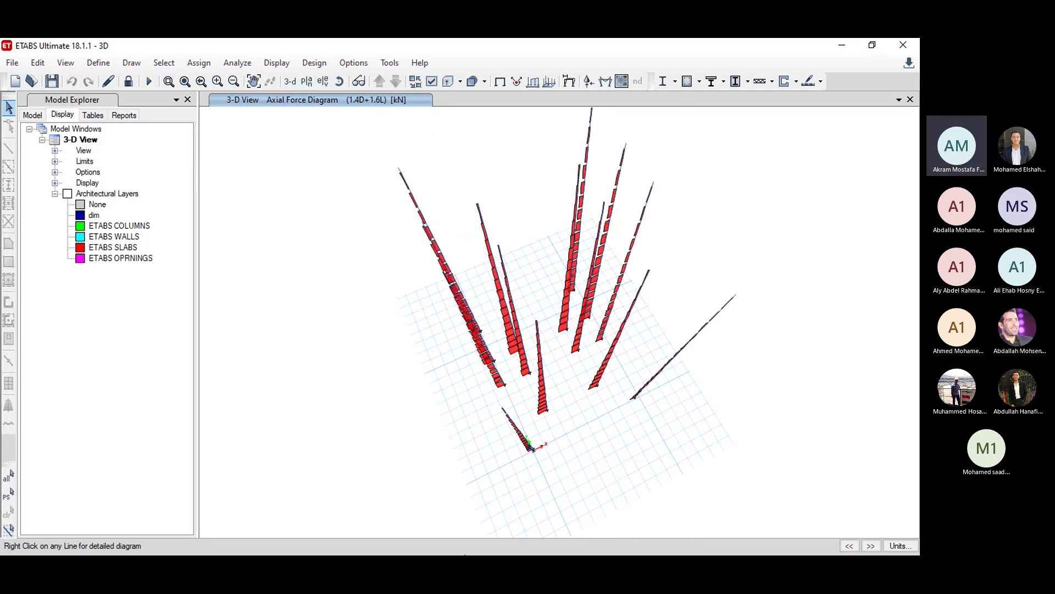
key(alt+Tab)
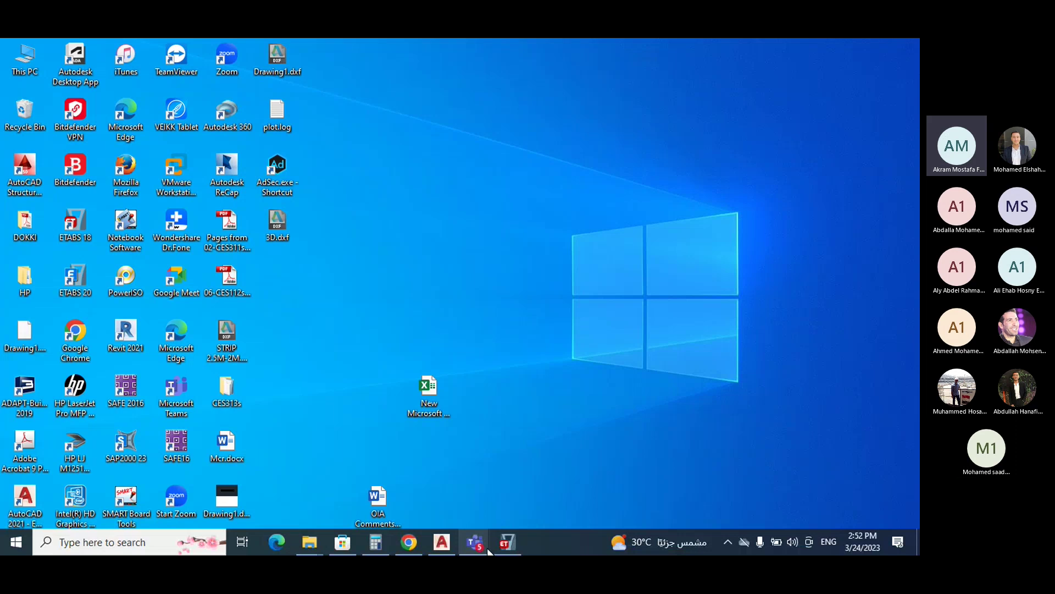
click(499, 541)
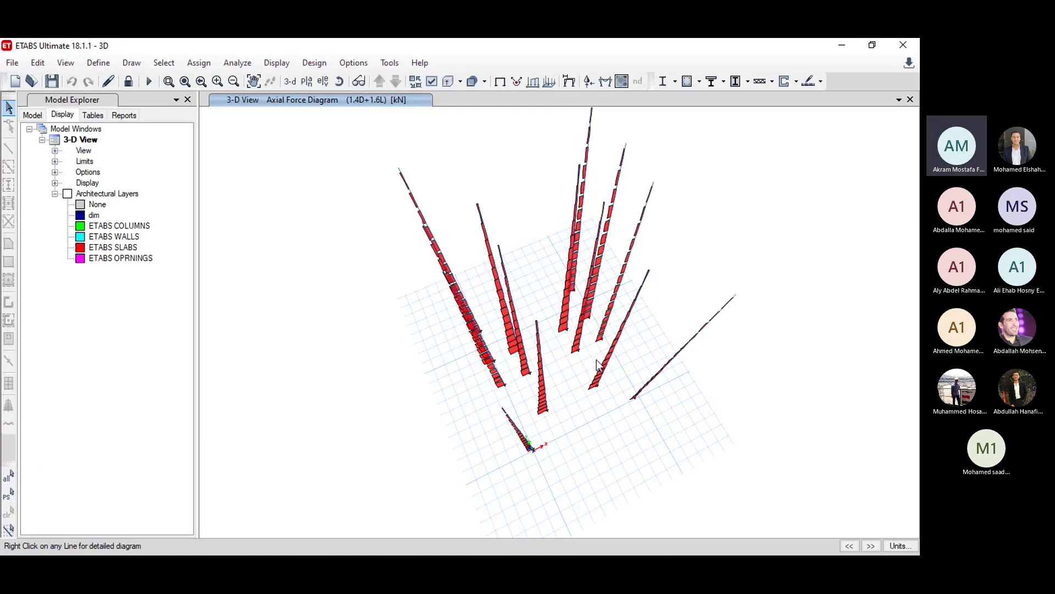
shift+middle_drag(558, 361, 590, 351)
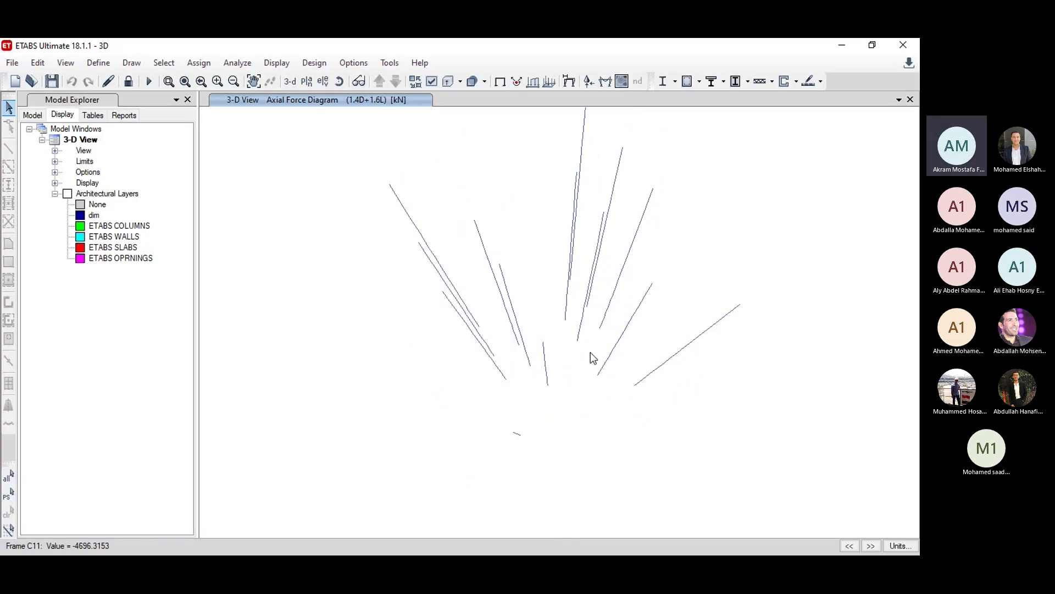
click(168, 82)
drag(592, 318, 566, 347)
mouse_move(572, 345)
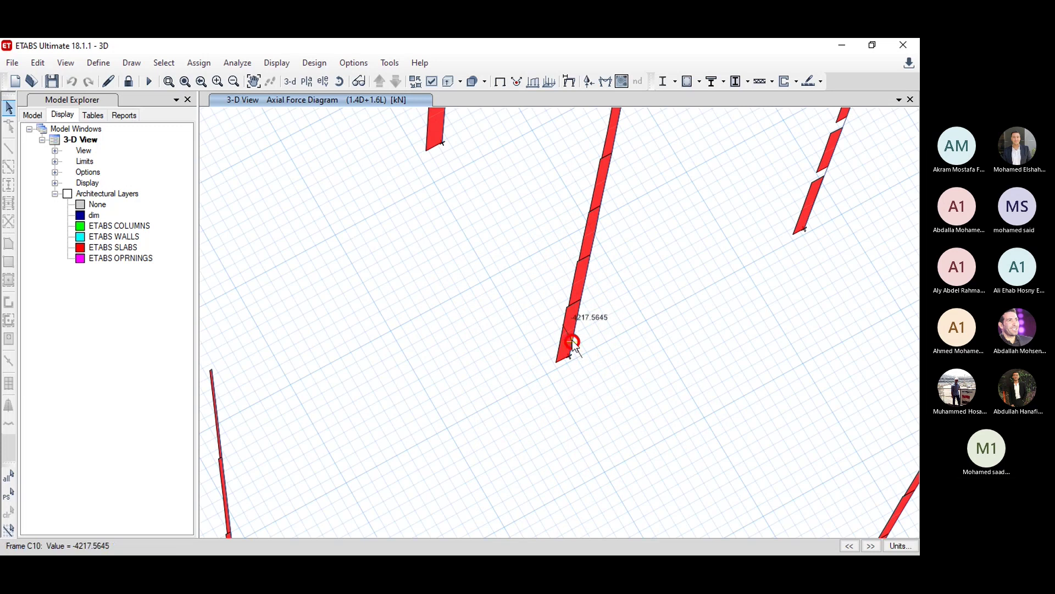
right_click(572, 341)
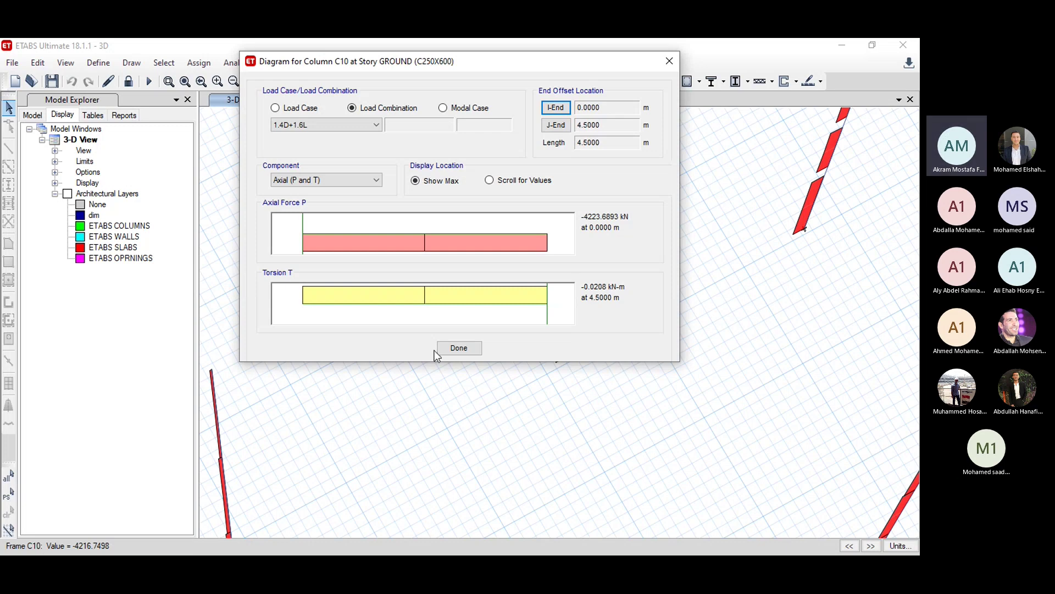
click(453, 349)
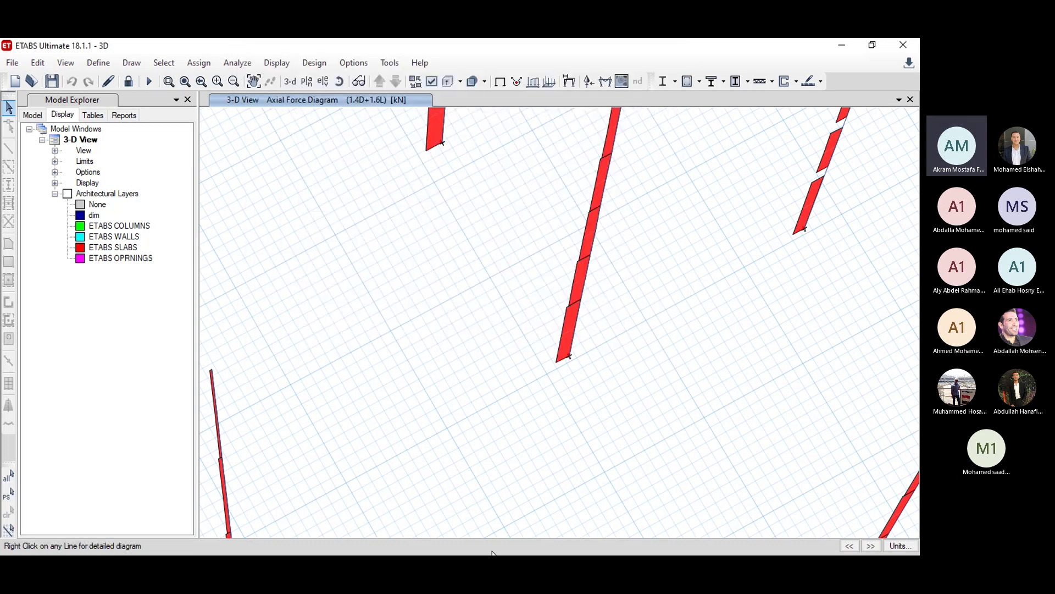
Step: Switch to AutoCAD and draw two polylines from the stair core to the edge wall line, near grid lines E and F
key(super+d)
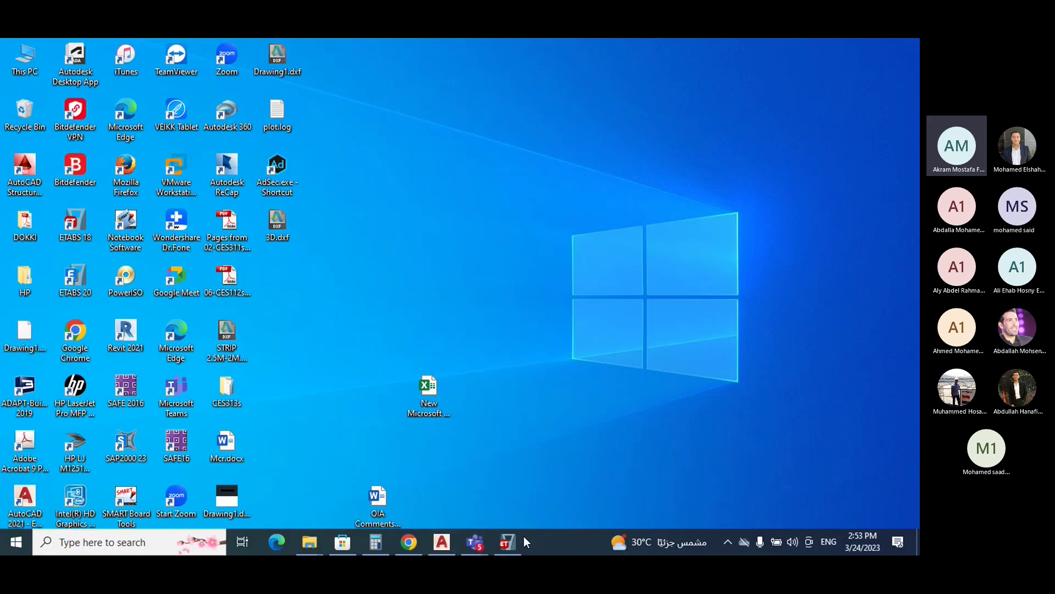
click(444, 542)
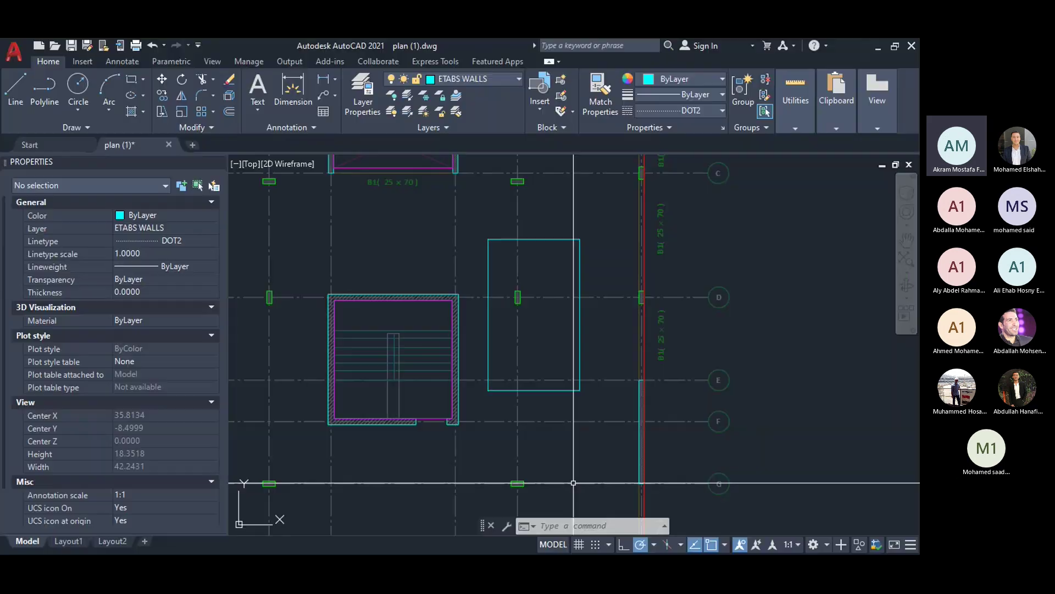
middle_drag(571, 418, 548, 254)
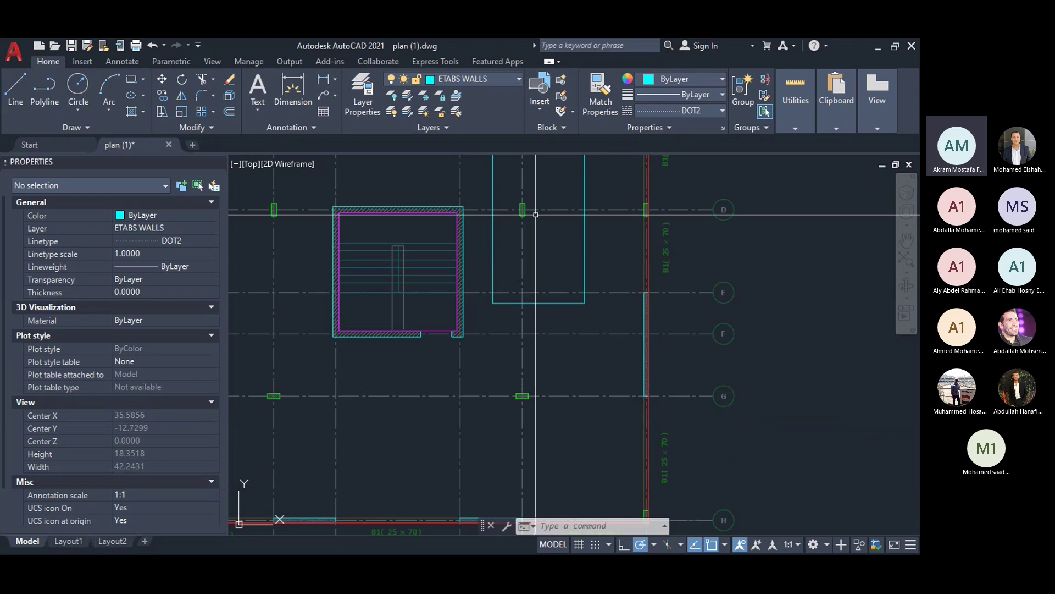
middle_drag(536, 214, 473, 309)
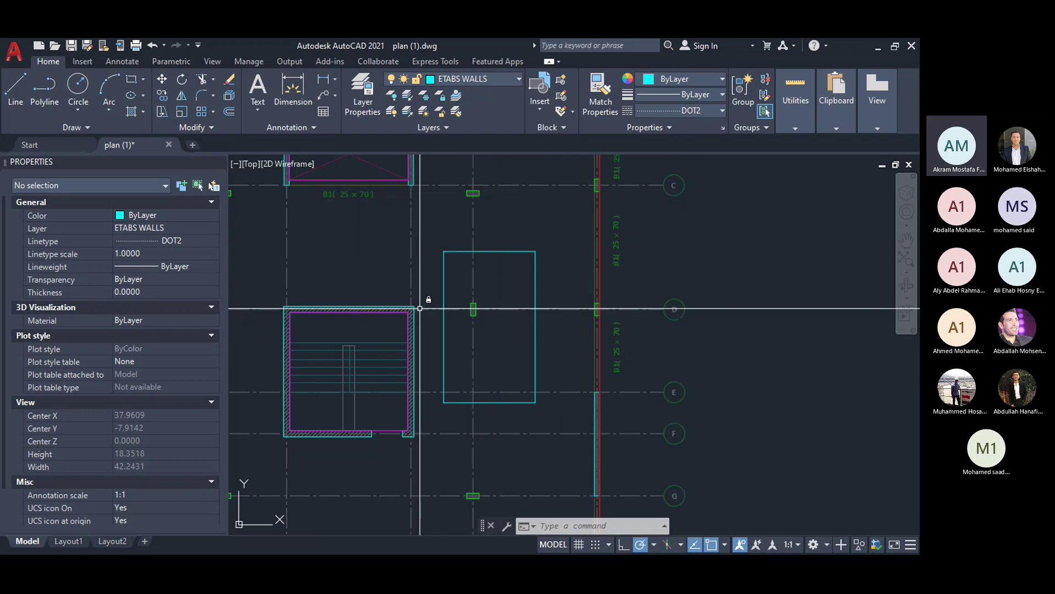
middle_drag(478, 331, 504, 254)
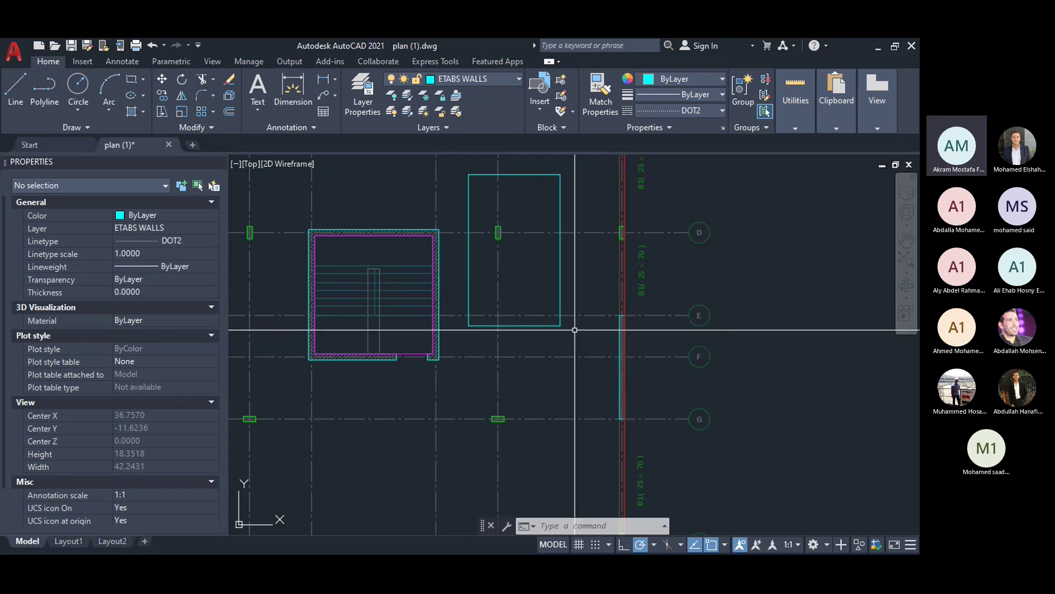
text(pl)
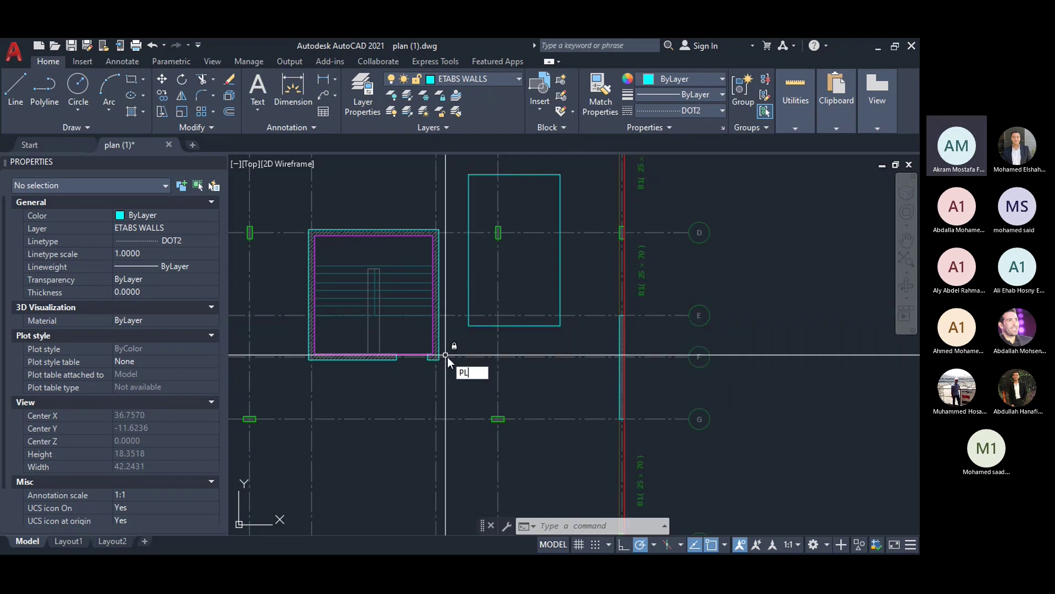
key(Return)
click(620, 315)
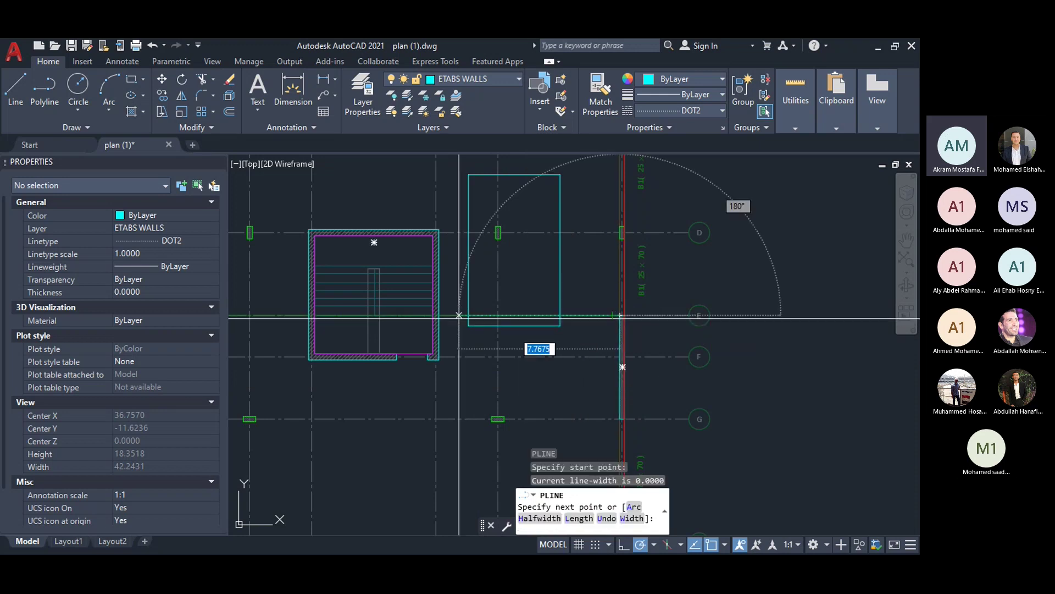
click(440, 315)
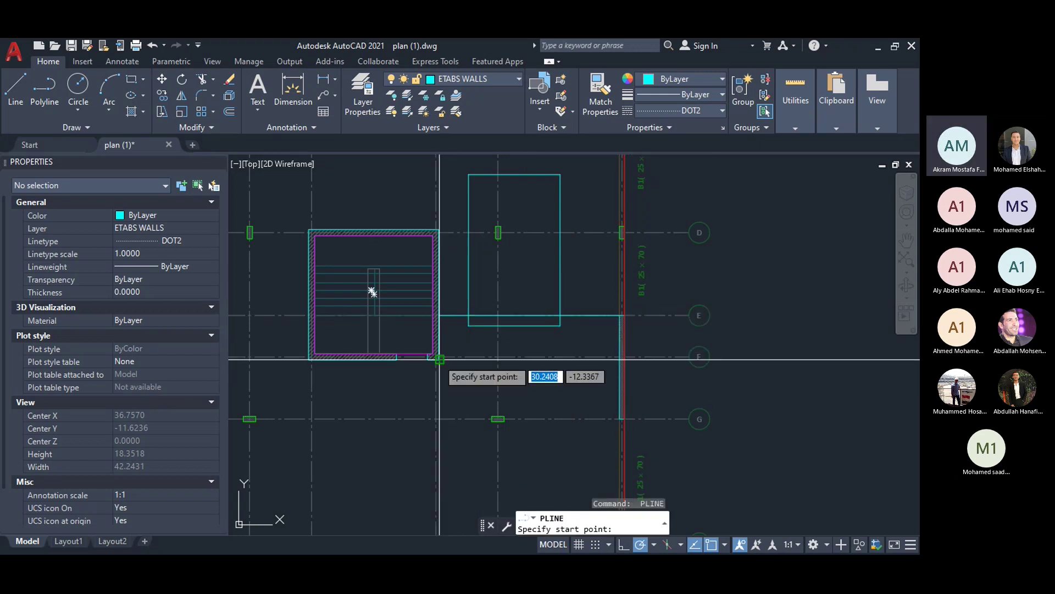
click(440, 359)
click(621, 356)
key(Return)
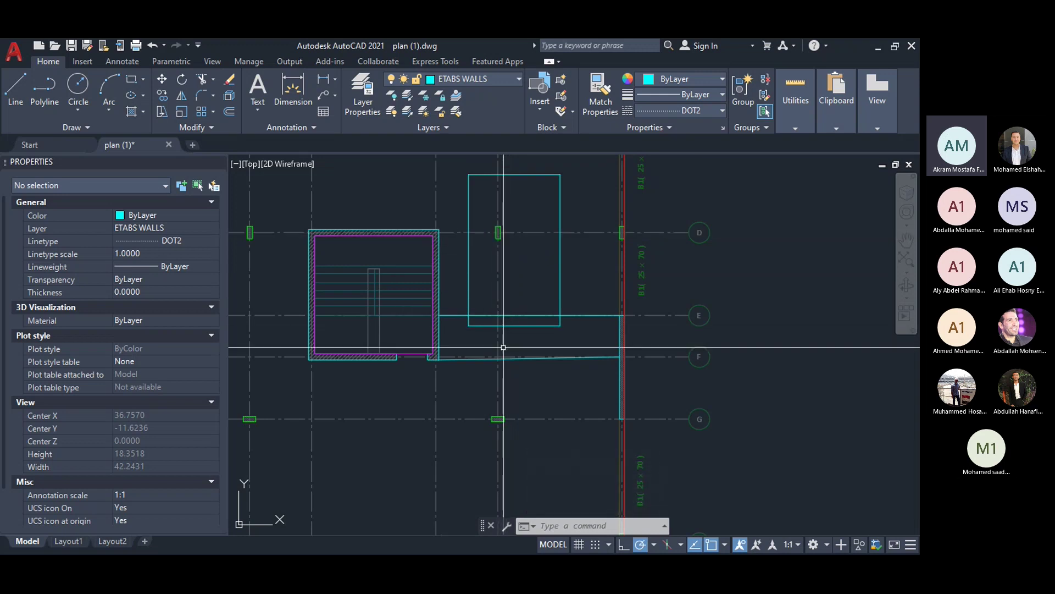
Step: Stretch the lower edge of the tributary-area rectangle around the grid D column upward by about 1.95 units
click(583, 319)
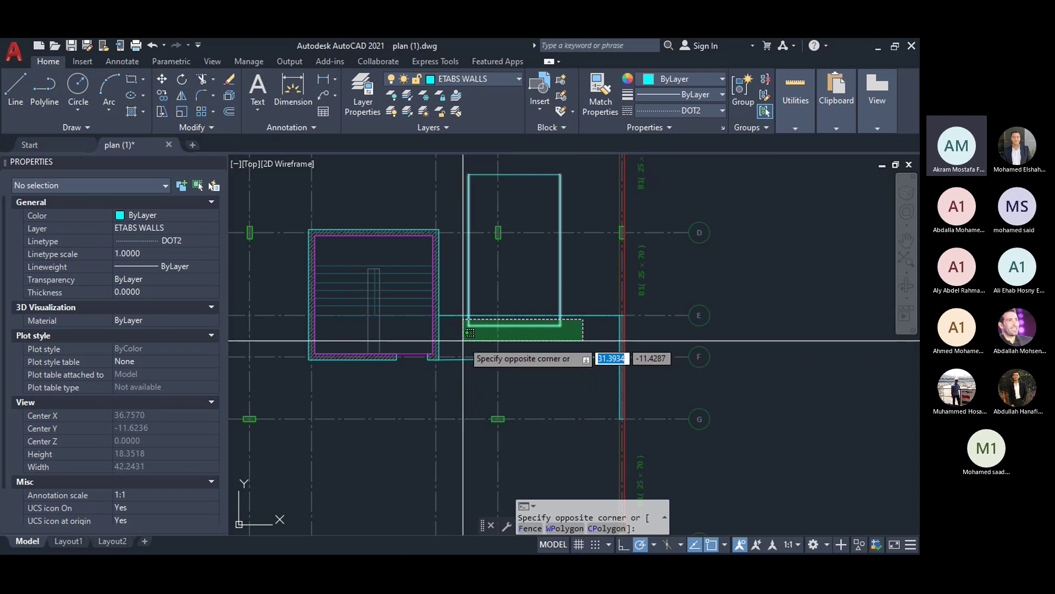
click(464, 340)
key(Return)
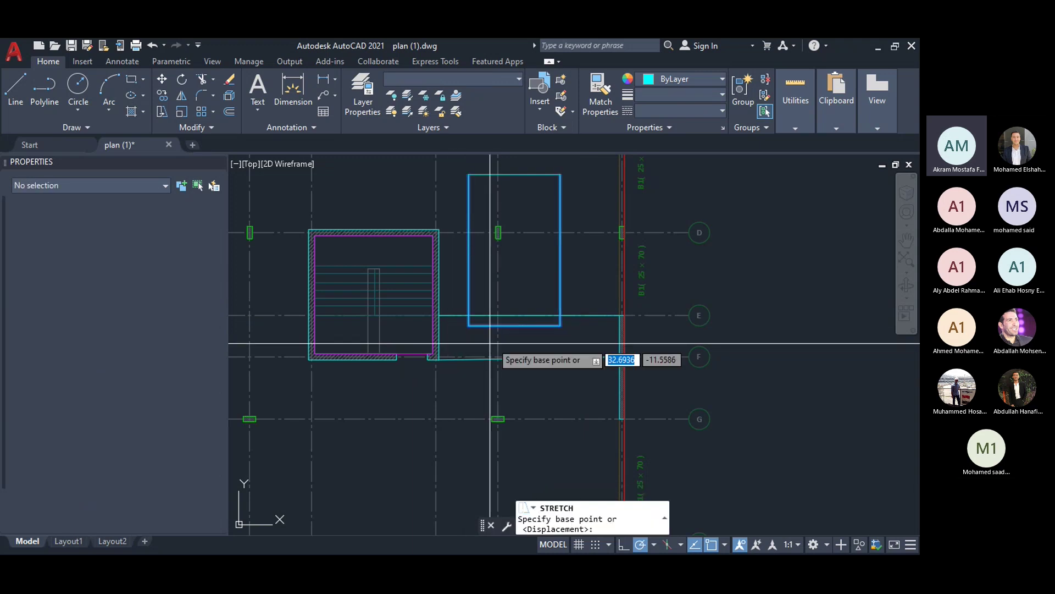
click(515, 325)
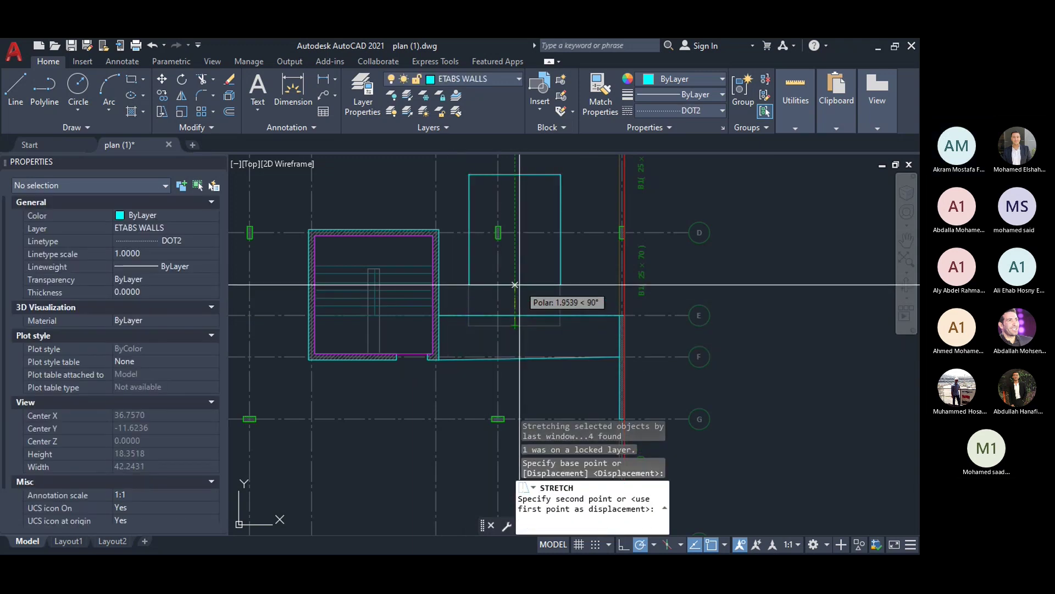
key(Escape)
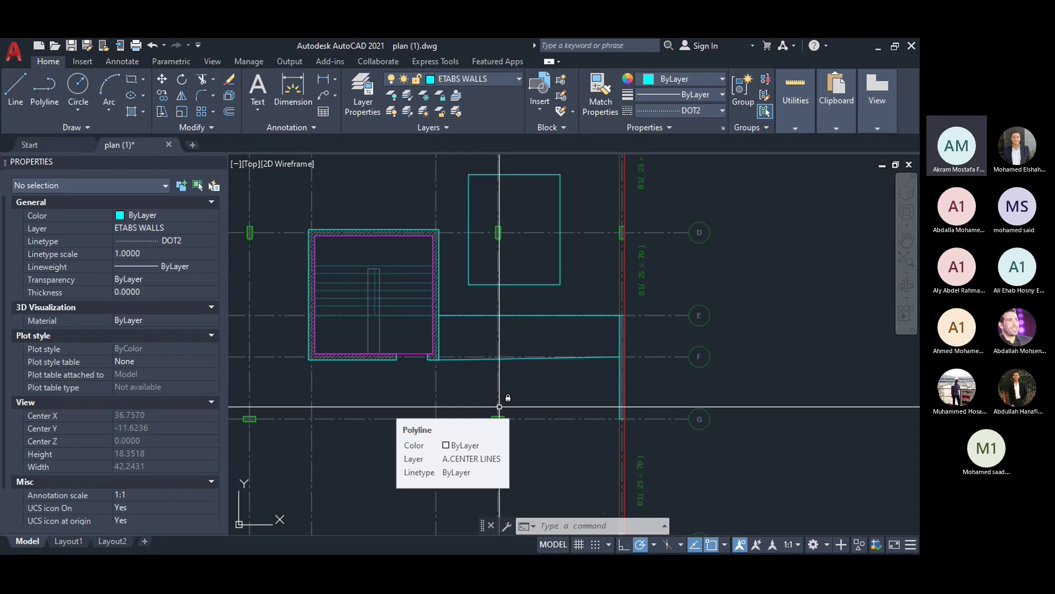
Step: Switch back to ETABS, restore the full default 3-D view and check the axial force at the top of column C1
scroll(599, 291, down, 4)
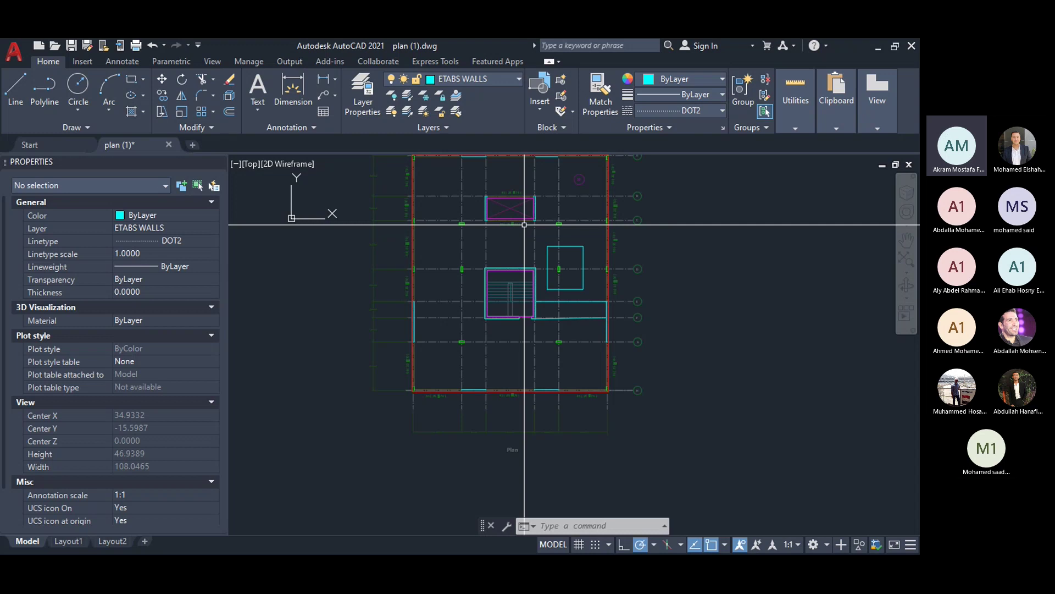
key(super+d)
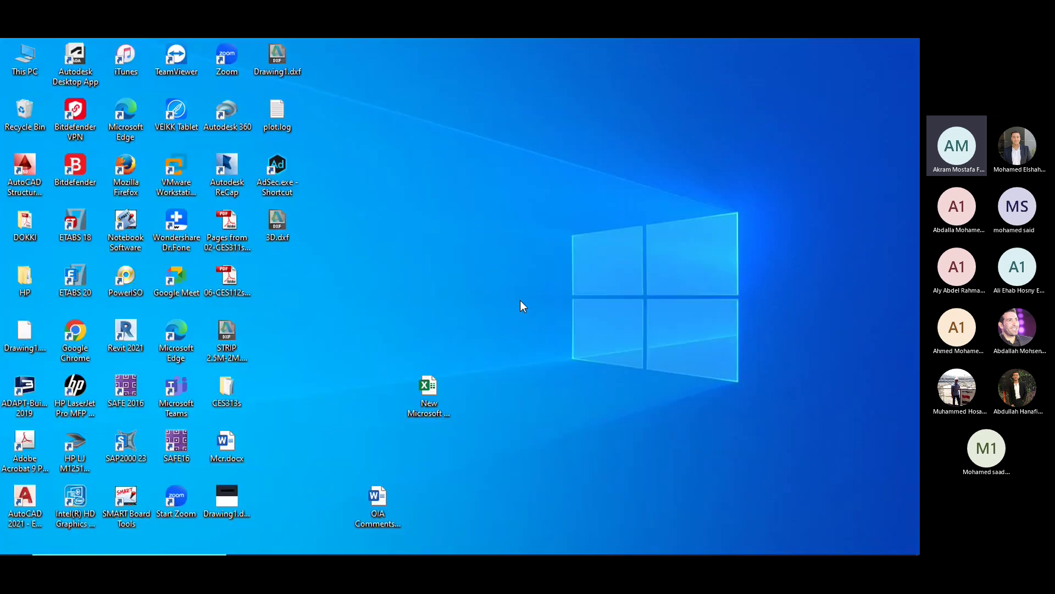
click(508, 550)
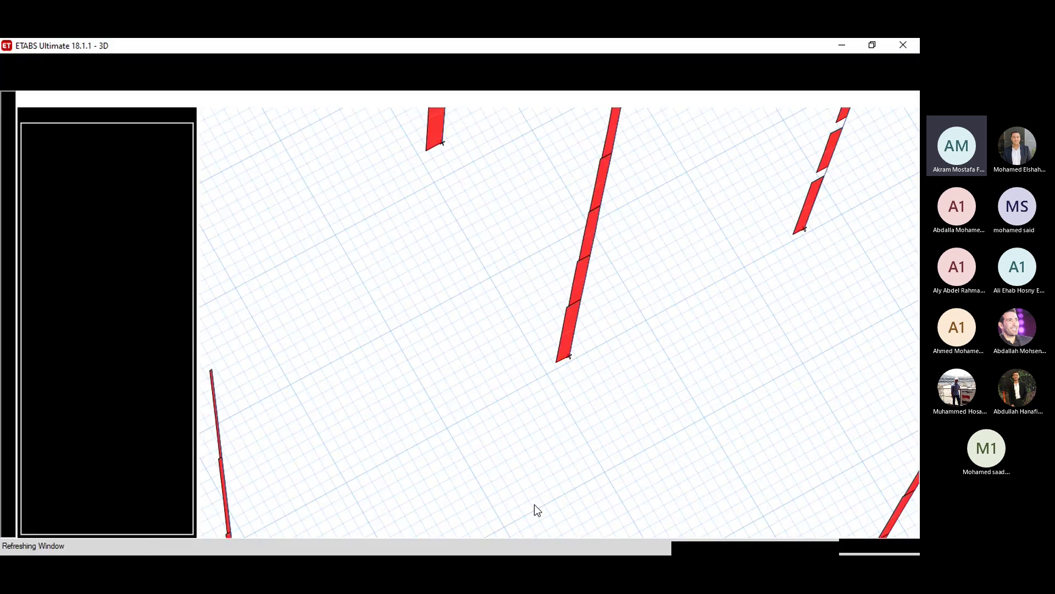
mouse_move(573, 336)
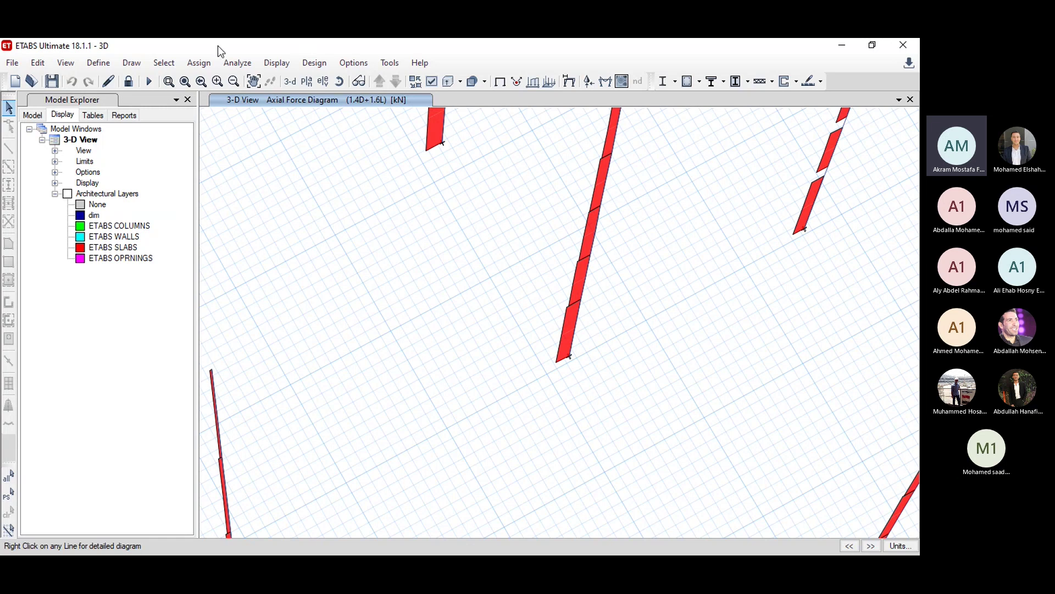
click(185, 83)
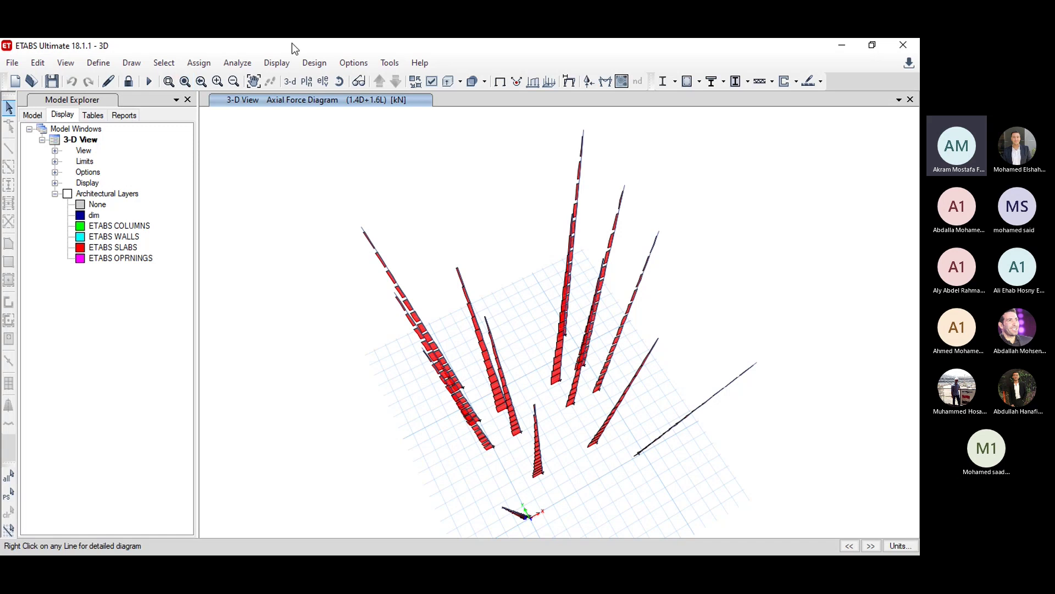
click(291, 81)
mouse_move(411, 164)
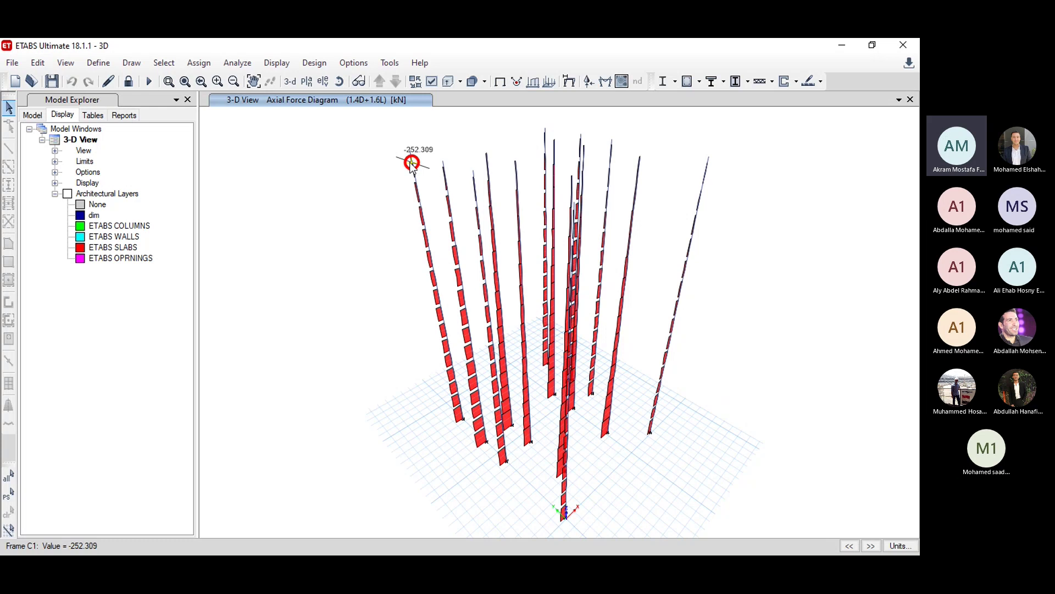
Step: Return the 3-D view to the undeformed model without the force diagram and show the desktop
click(500, 83)
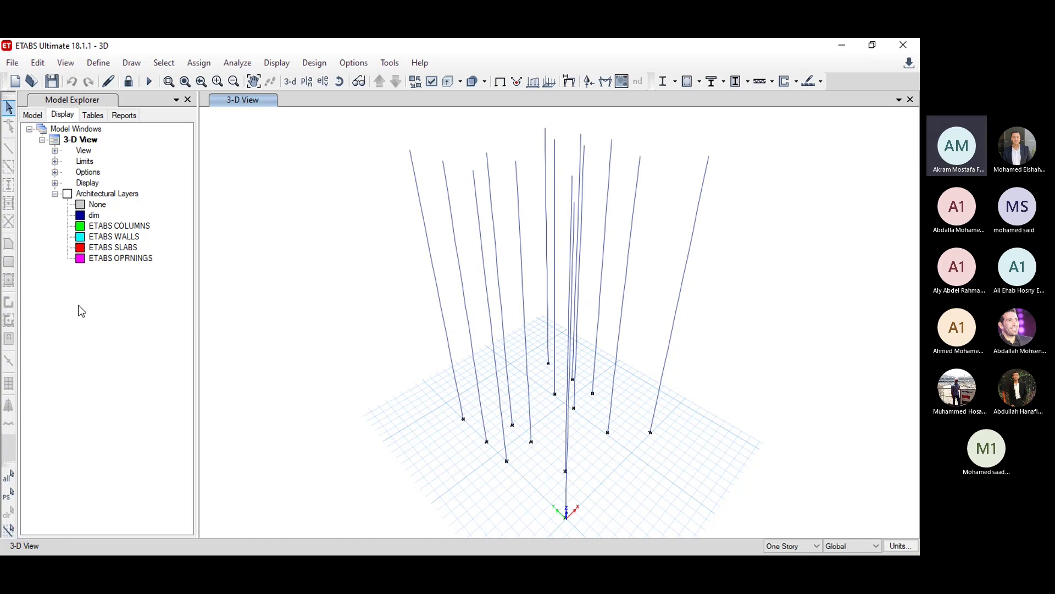
key(super+d)
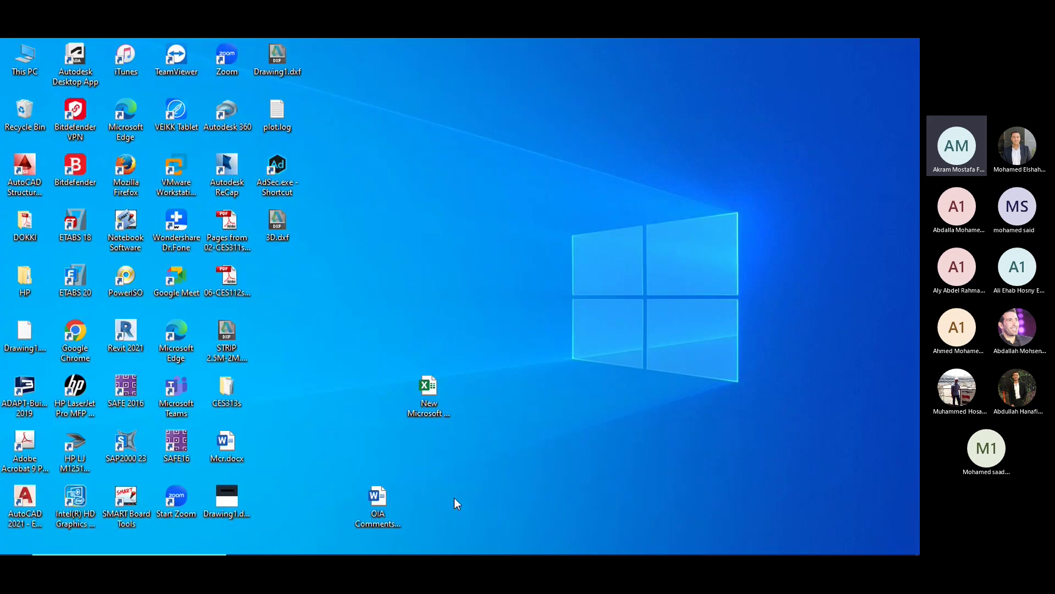
Step: Switch to the plan drawing in AutoCAD and examine the stair core beside the grid D column's tributary area
mouse_move(456, 553)
click(507, 545)
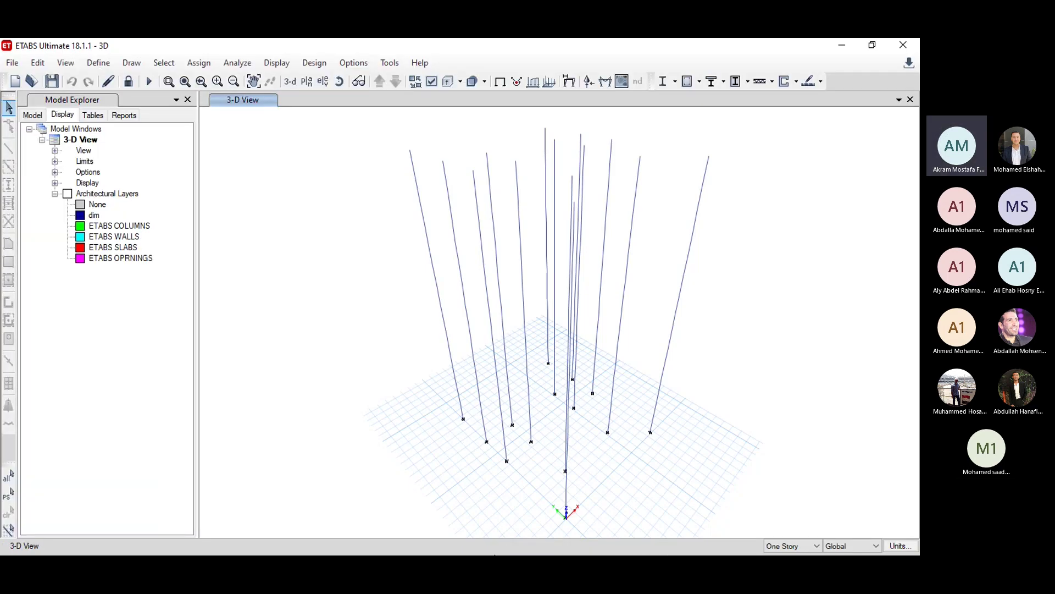
click(507, 543)
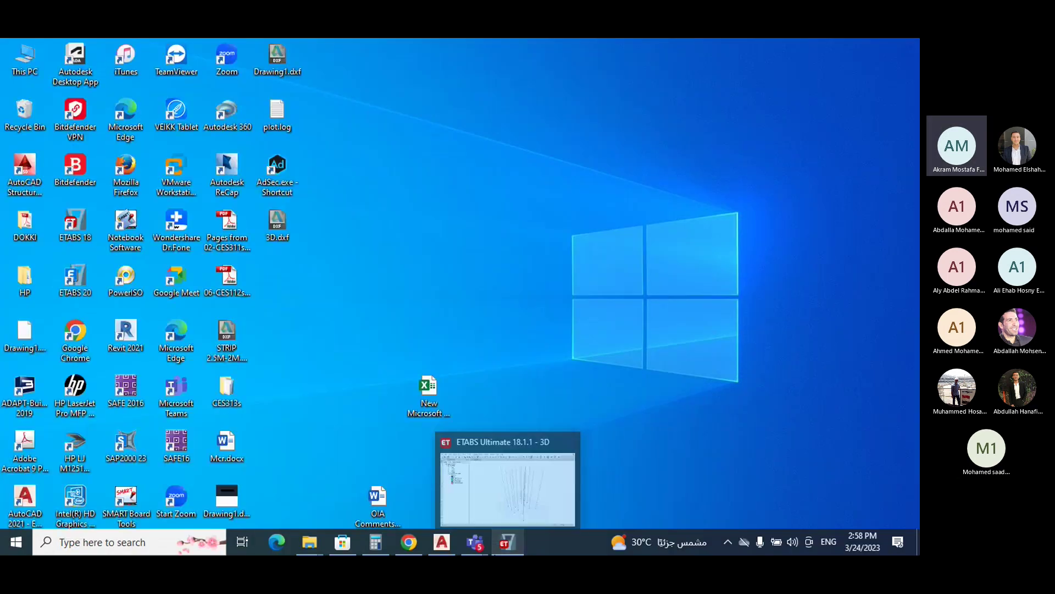
click(453, 545)
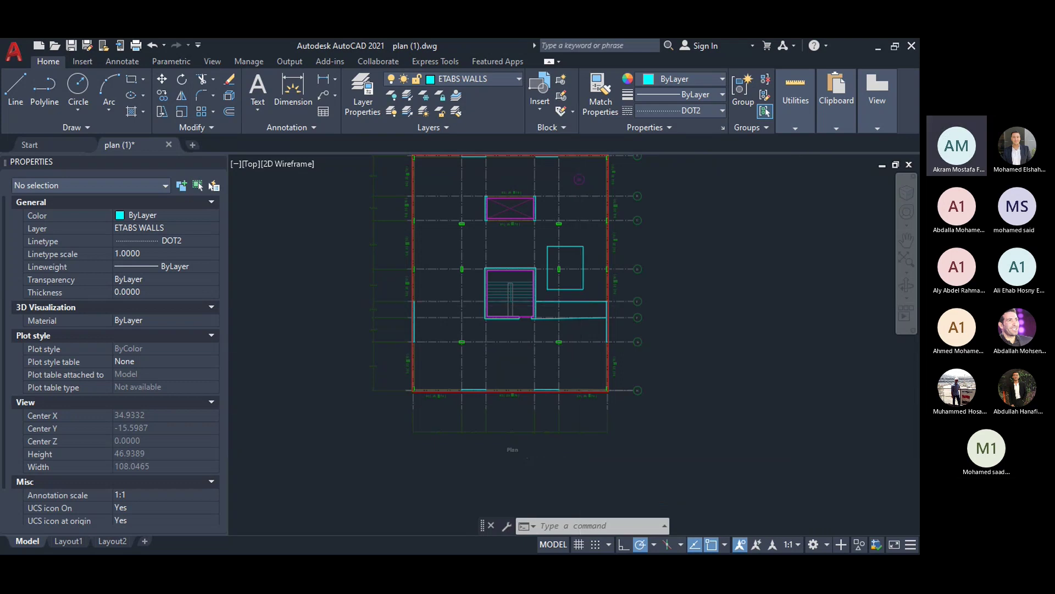
scroll(364, 312, up, 4)
middle_drag(364, 312, 435, 347)
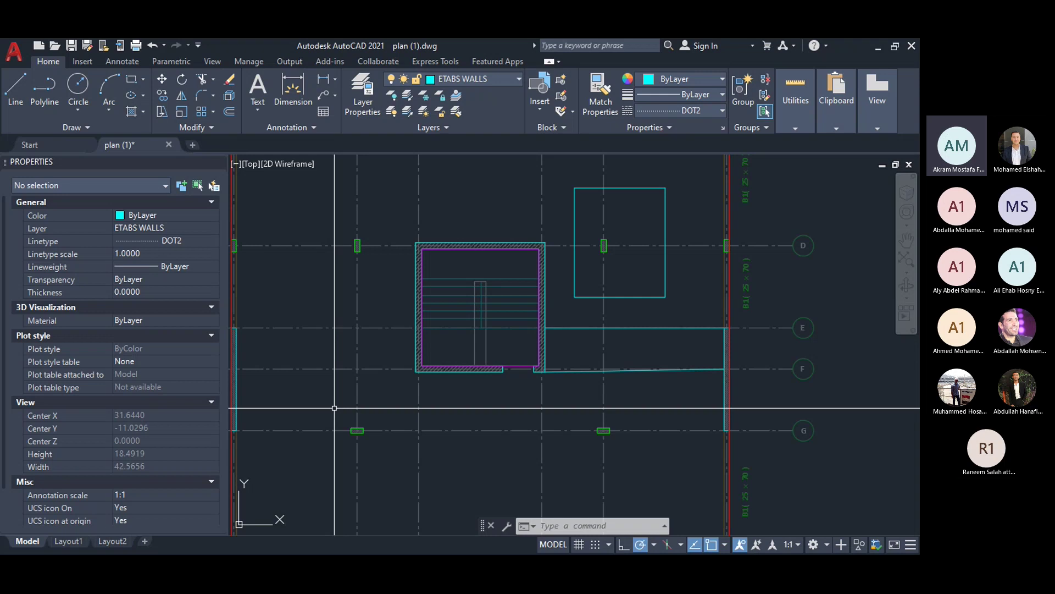
Step: Switch to File Explorer and open the PROJECTS folder on Local Disk (D:)
key(super+d)
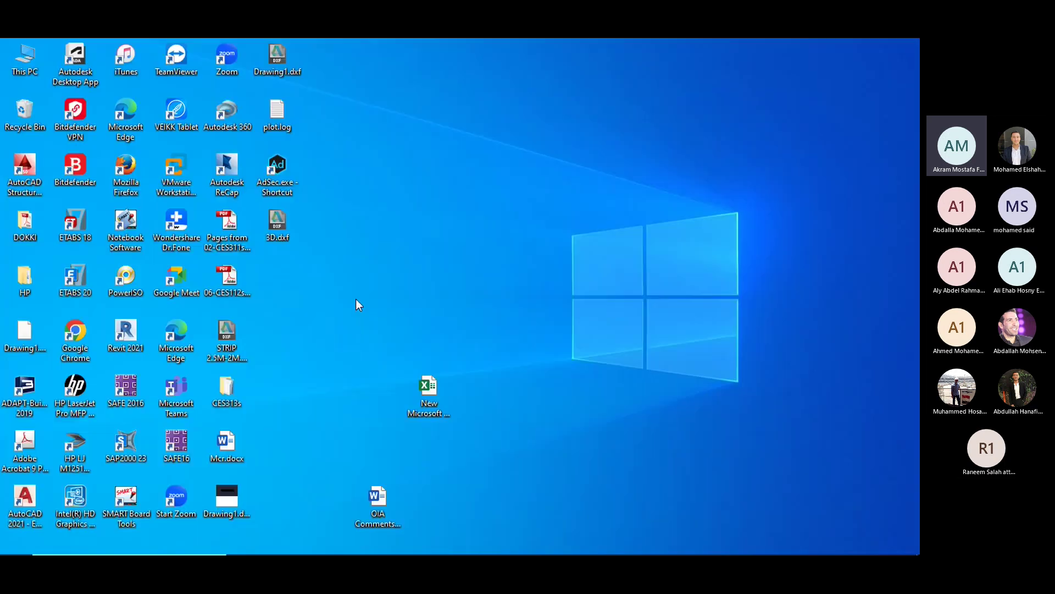
double_click(22, 61)
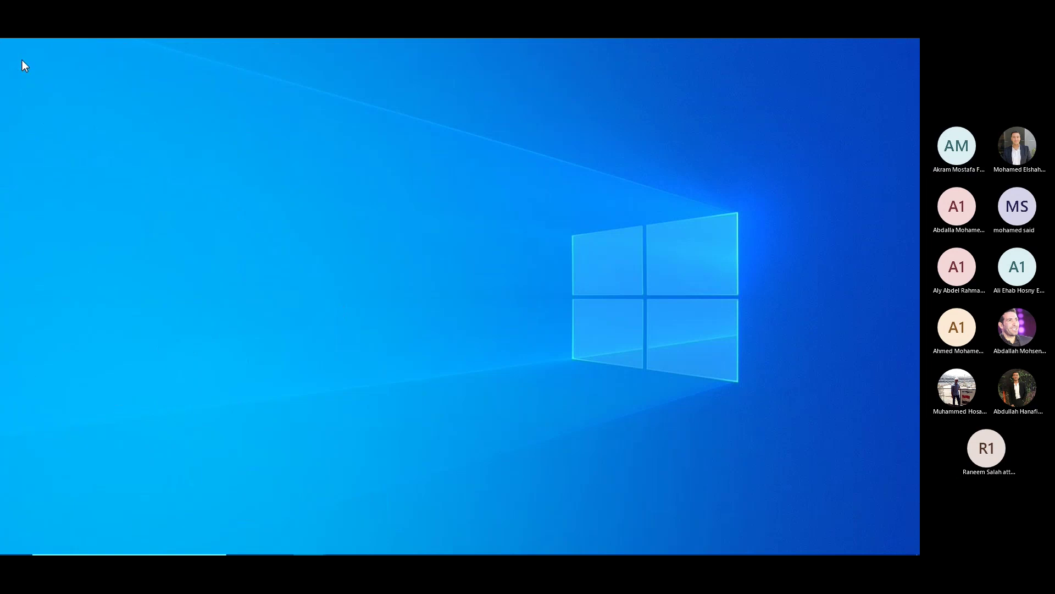
scroll(183, 360, down, 3)
scroll(183, 360, down, 3)
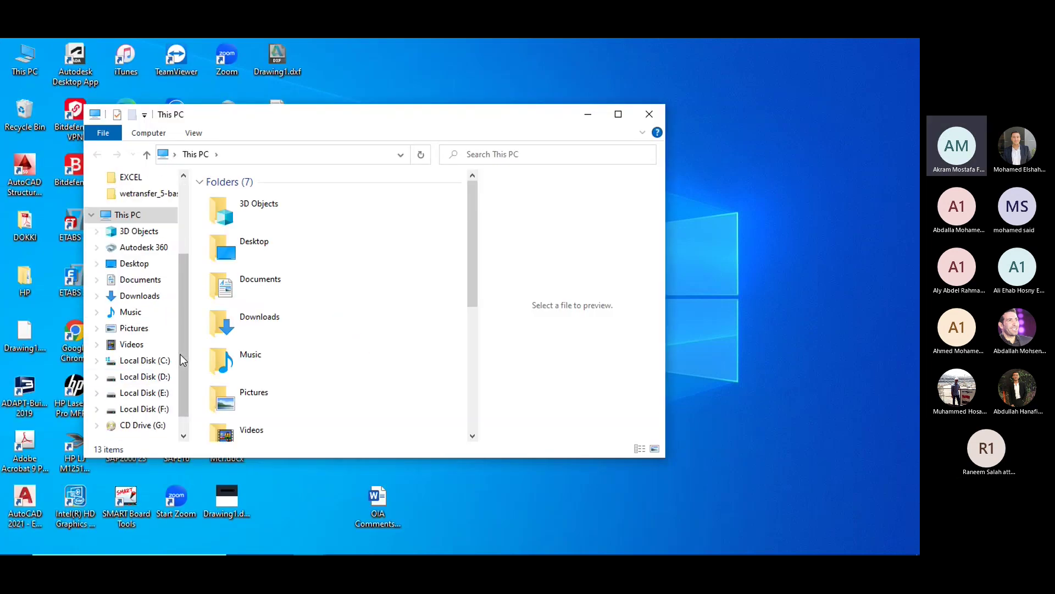
click(157, 377)
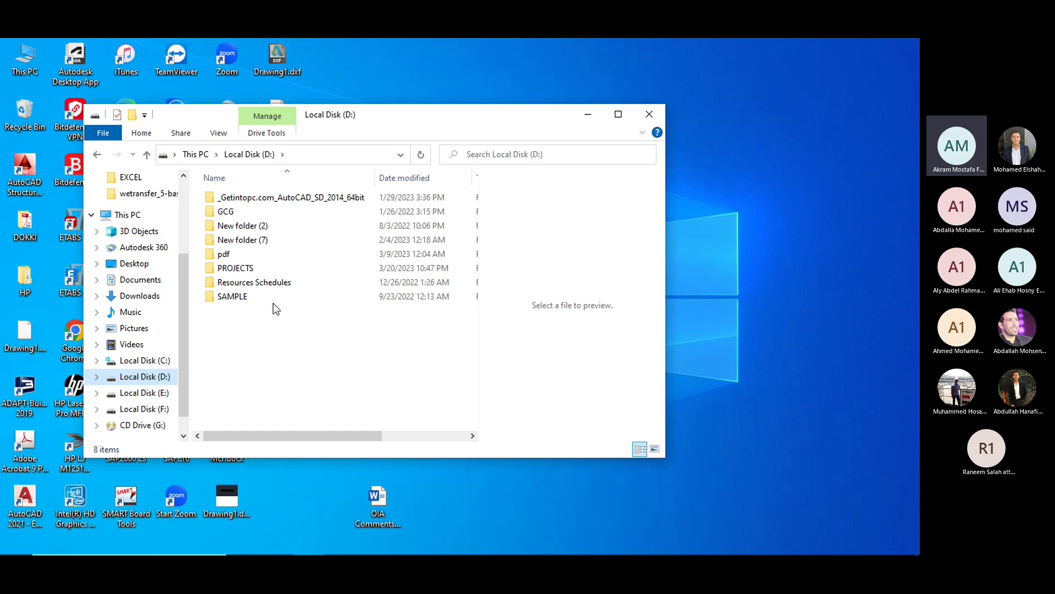
click(272, 256)
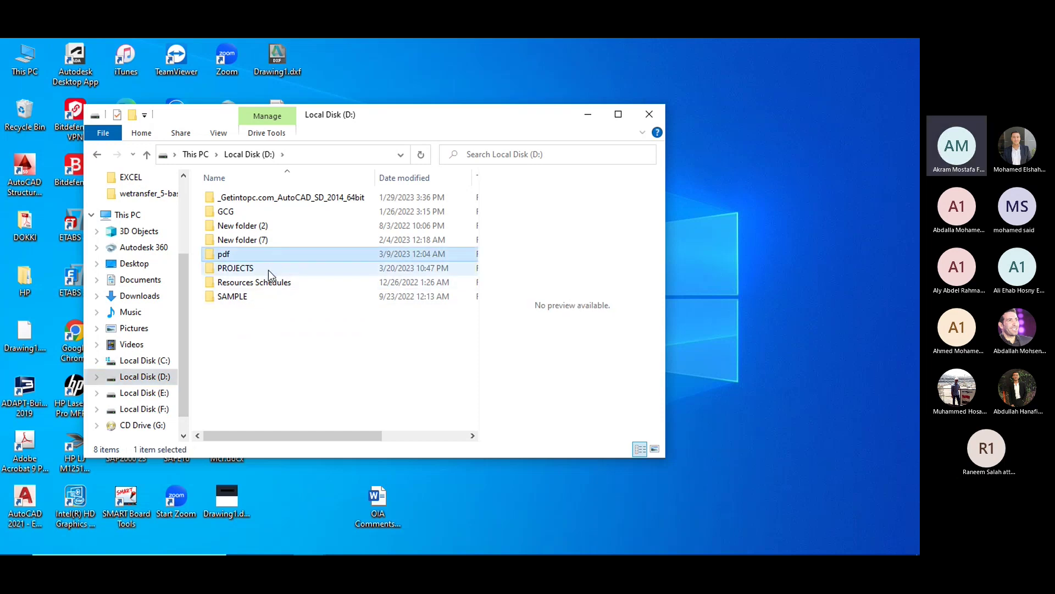
double_click(259, 268)
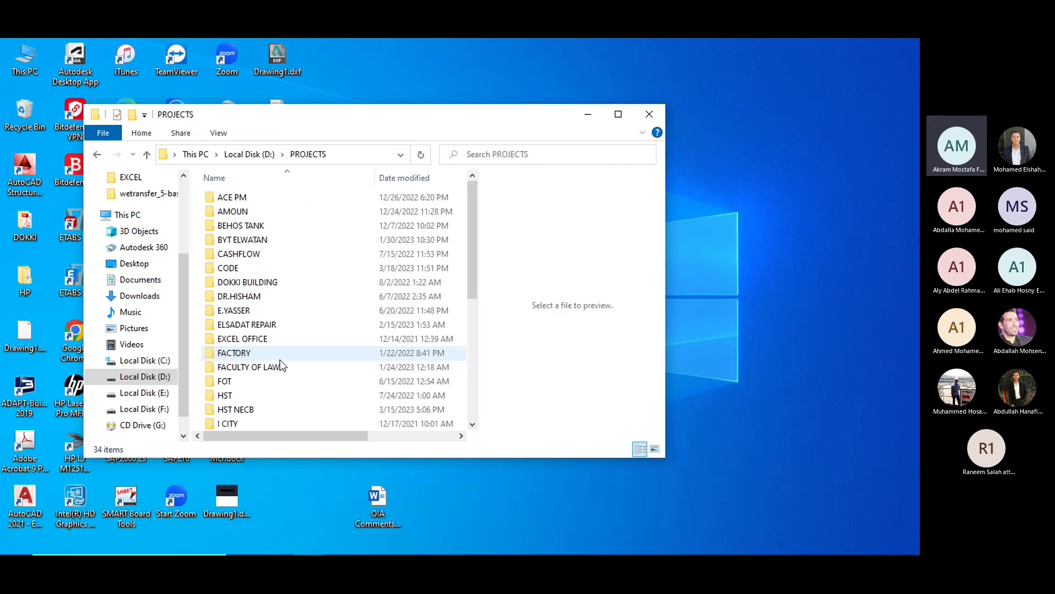
Step: Open the file Egyptian Code for Loads -2012 (1).pdf from the AMOUN folder
double_click(265, 208)
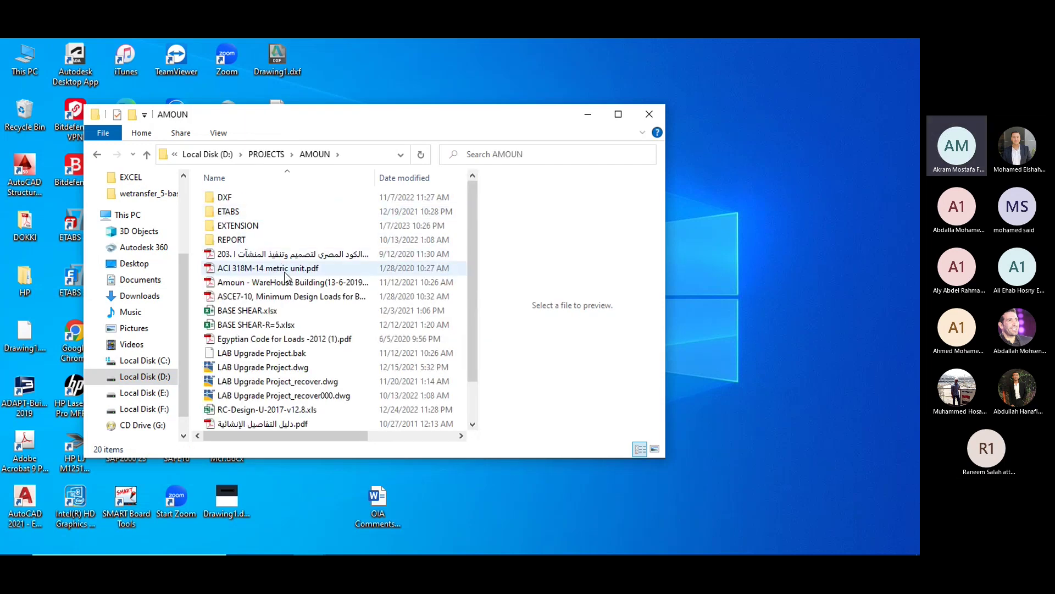
scroll(286, 274, down, 1)
scroll(324, 365, up, 1)
scroll(325, 313, down, 1)
click(325, 311)
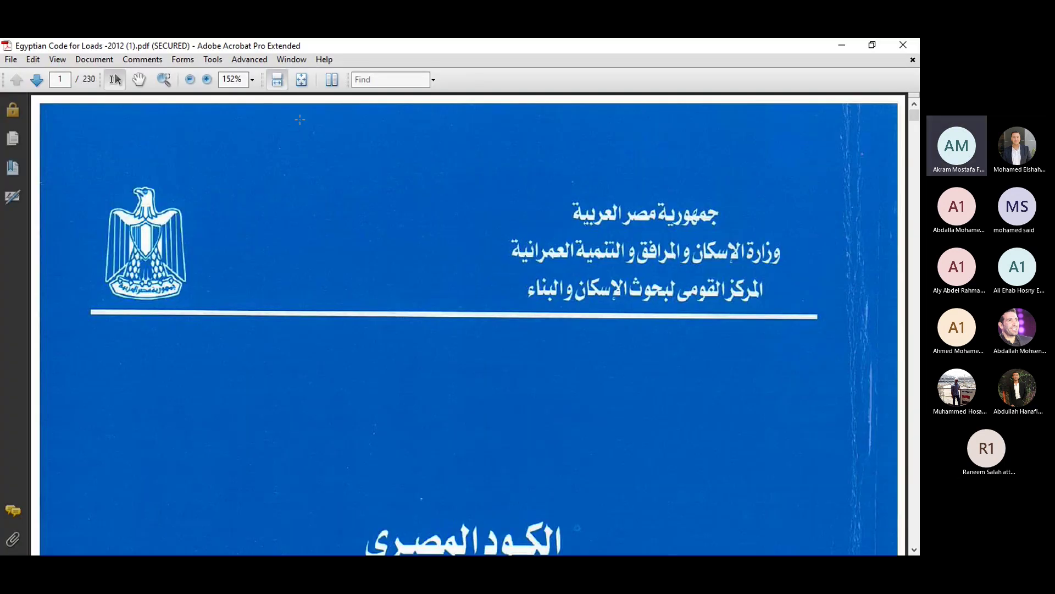
Step: Show whole pages of the loads code and find the table 4-1 live loads for buildings on page 53
click(301, 85)
scroll(432, 285, down, 15)
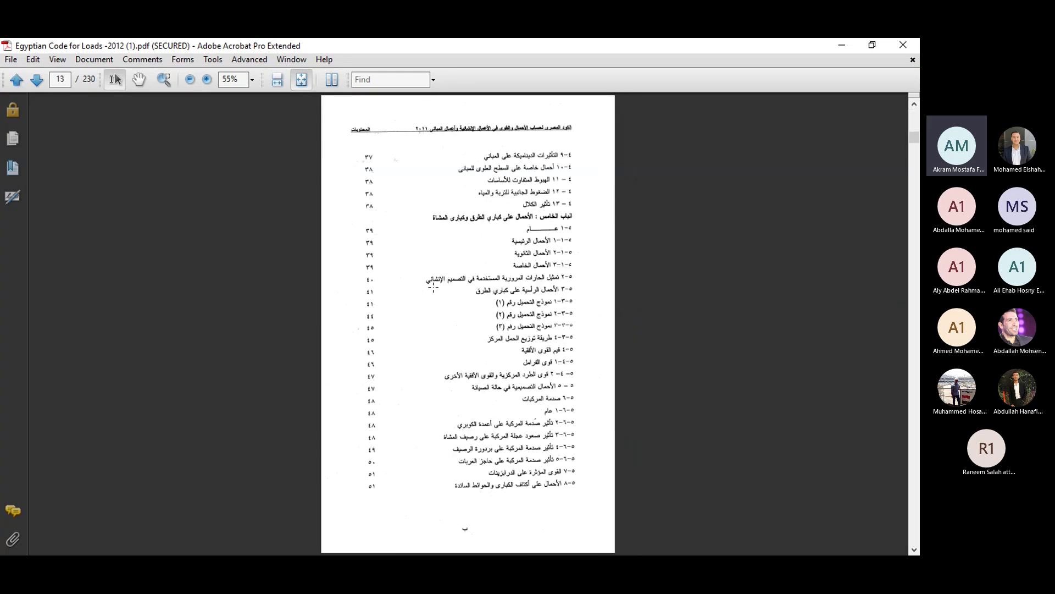
scroll(433, 290, down, 19)
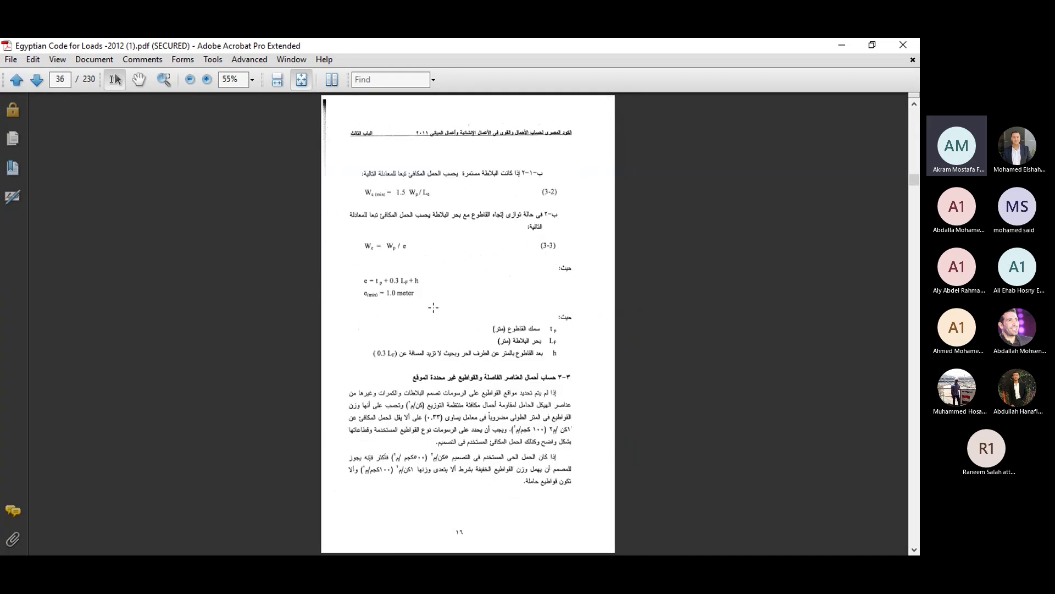
scroll(433, 307, down, 11)
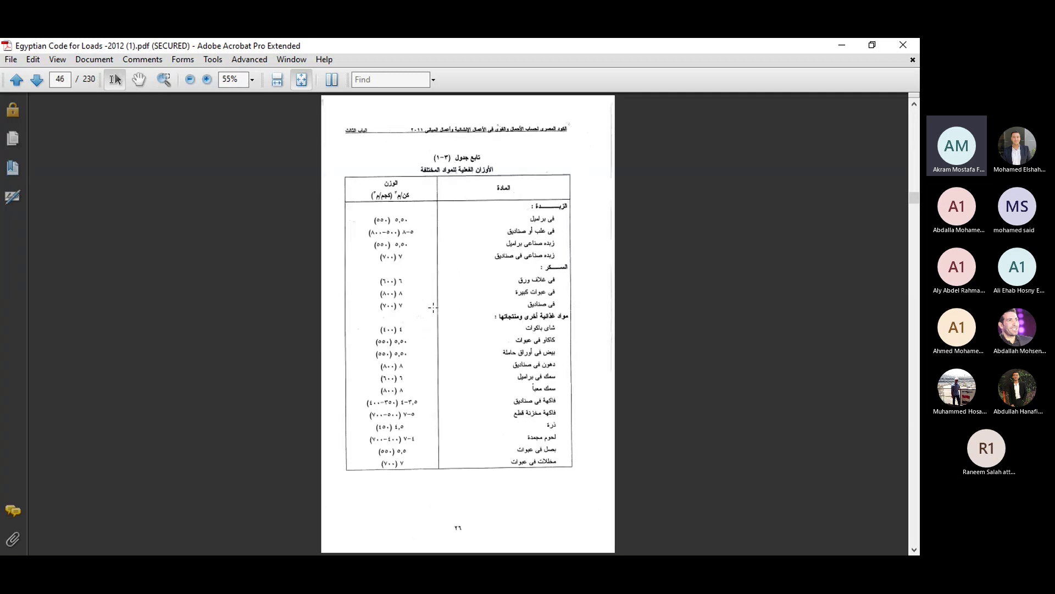
scroll(433, 307, down, 1)
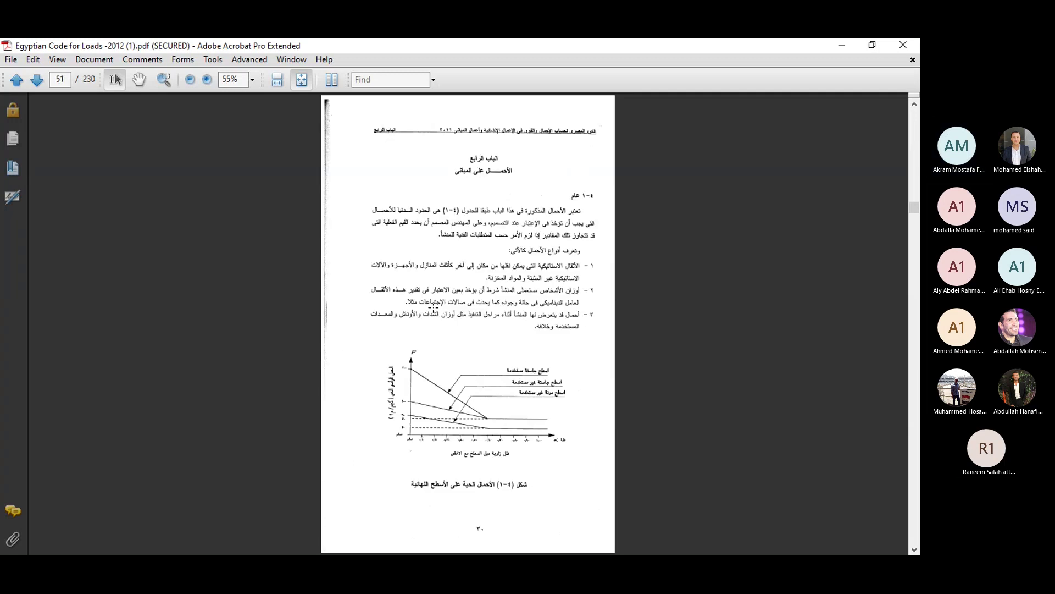
scroll(434, 307, down, 1)
scroll(433, 308, down, 1)
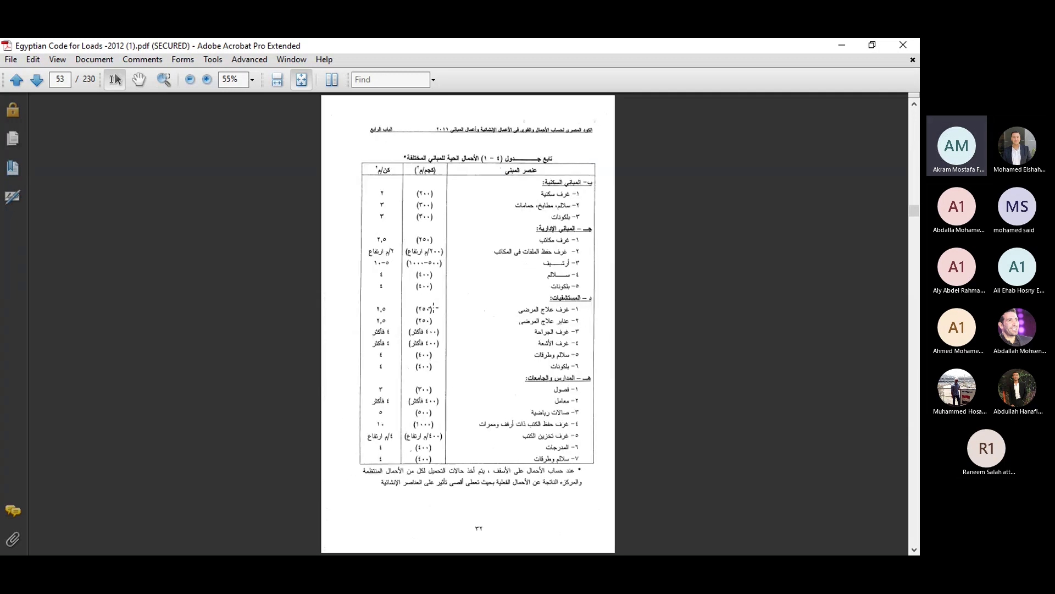
Step: Examine the table 4-1 live loads for residential, office, hospital and school buildings, then the hall, hotel and roof entries on pages 54 and 52
ctrl+scroll(570, 213, up, 4)
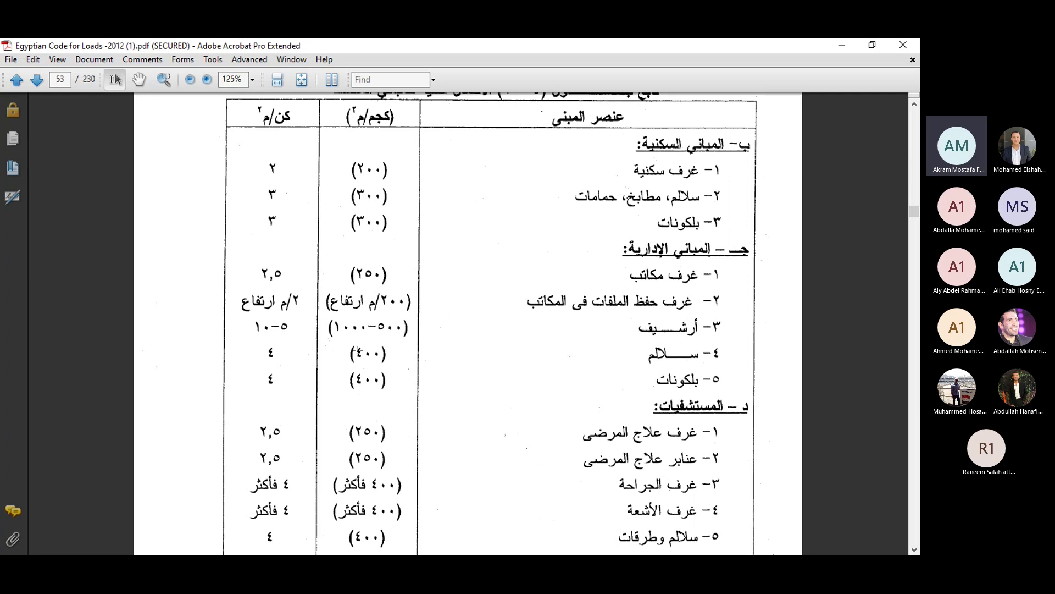
scroll(440, 268, down, 4)
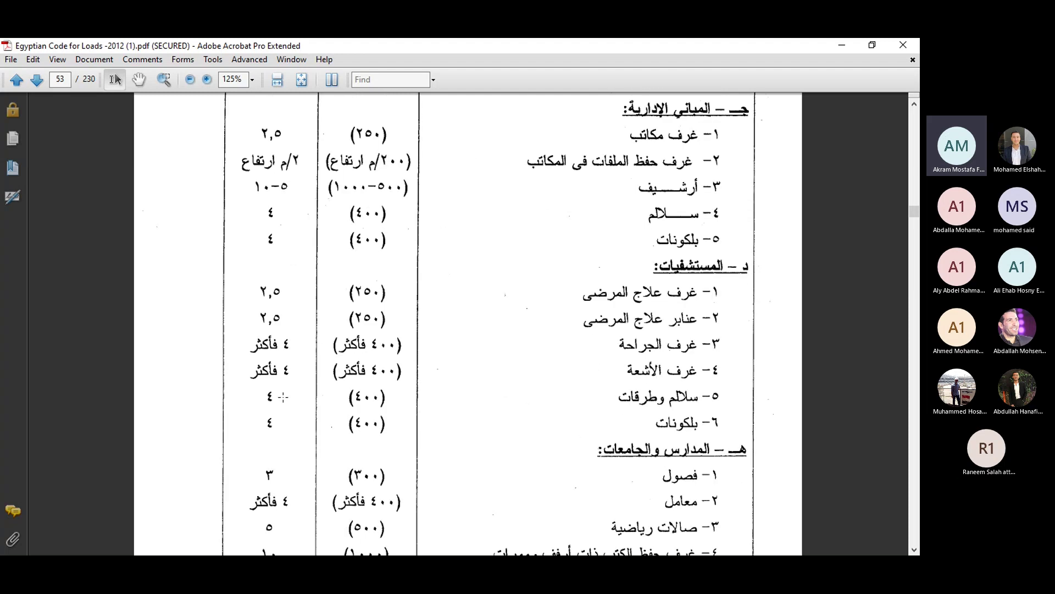
scroll(453, 366, down, 4)
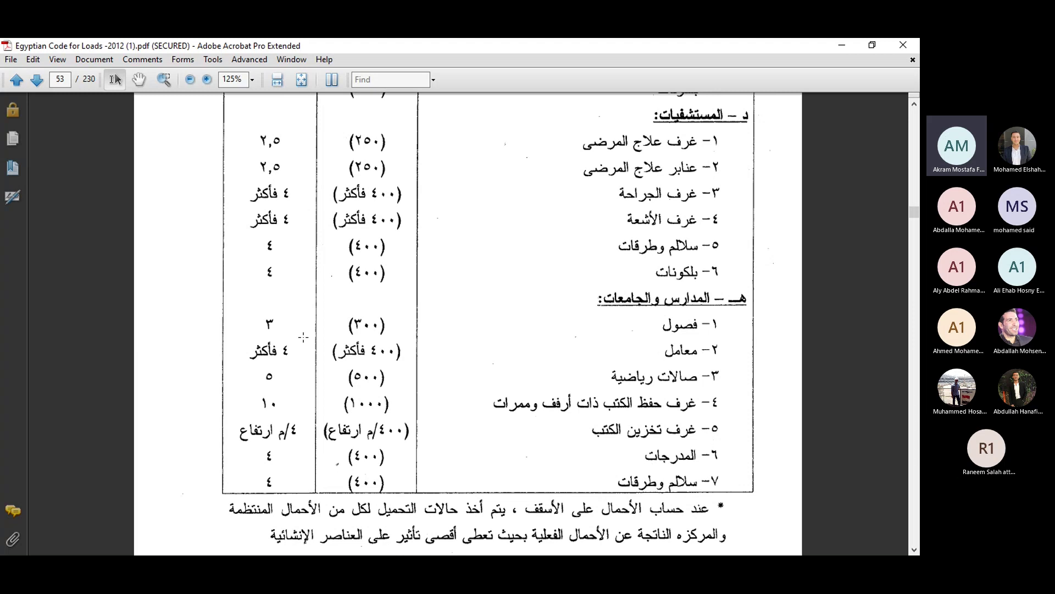
click(302, 79)
scroll(453, 208, down, 2)
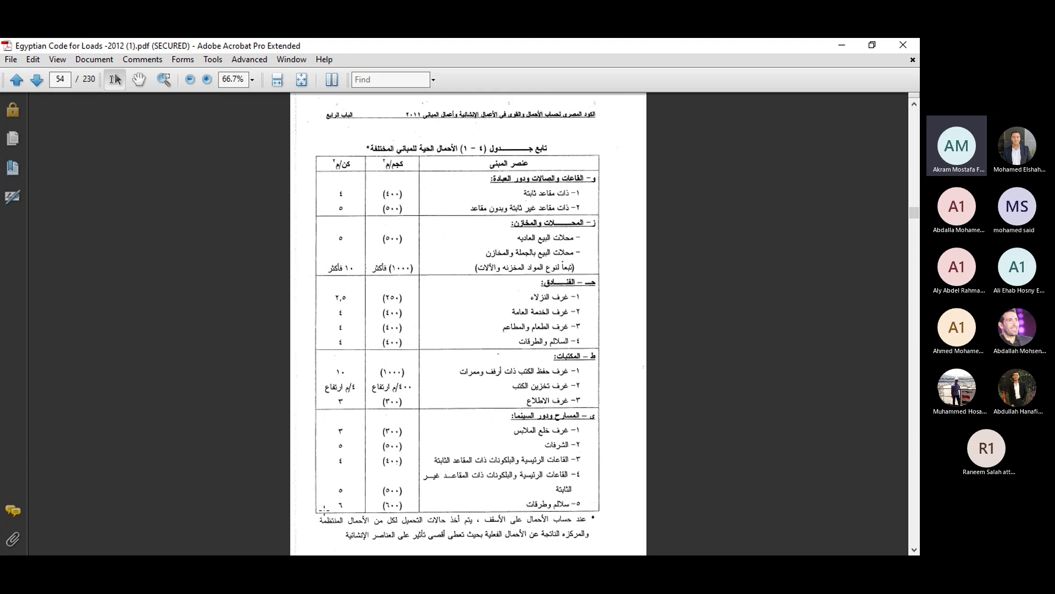
scroll(587, 369, up, 15)
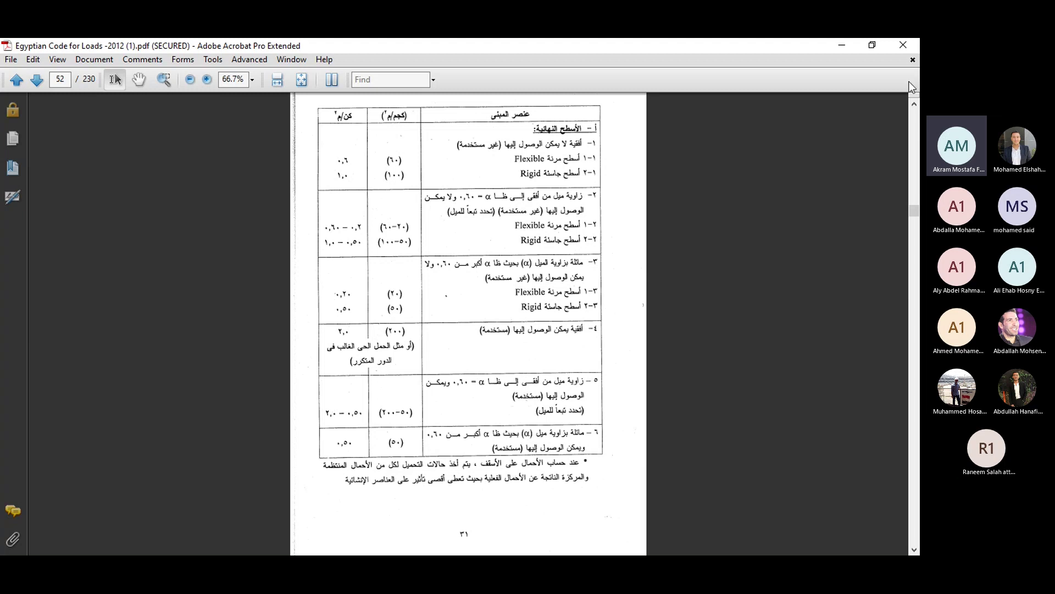
Step: Minimize the loads code PDF, look briefly at the ETABS model and switch back to the plan in AutoCAD
click(844, 45)
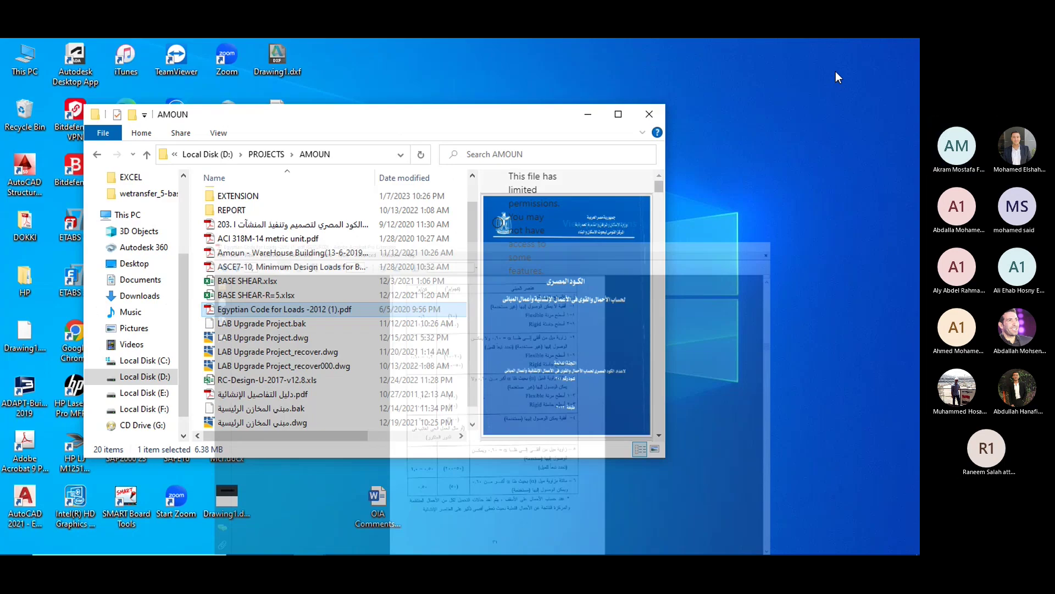
key(super+d)
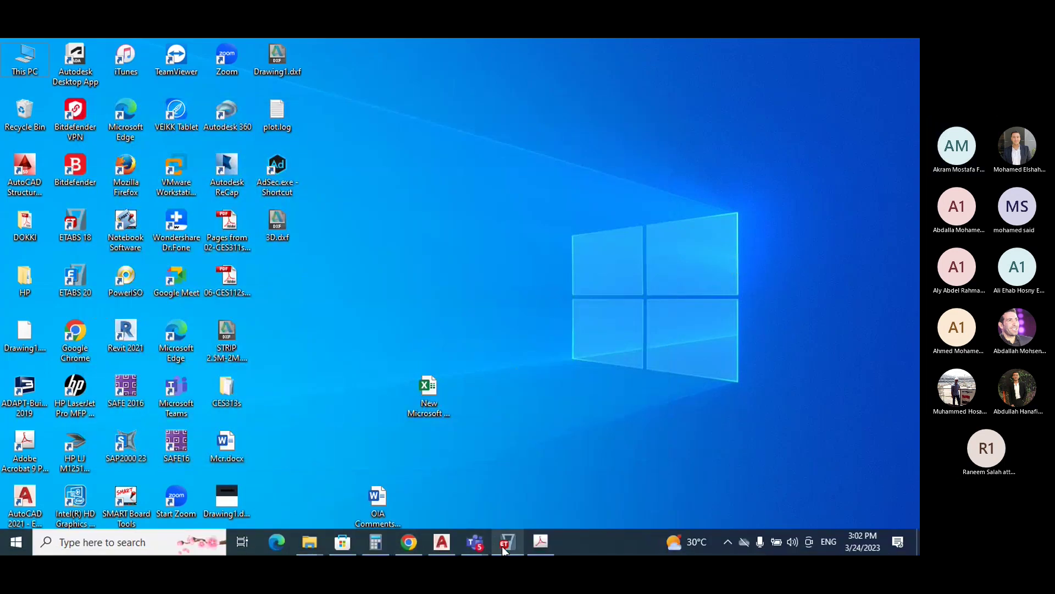
click(503, 547)
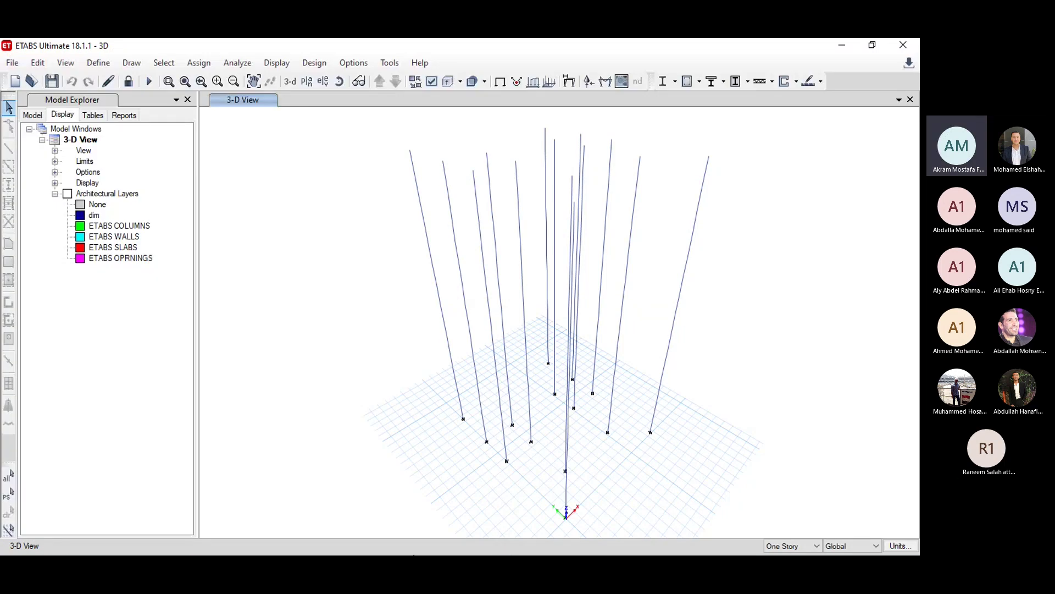
key(super+d)
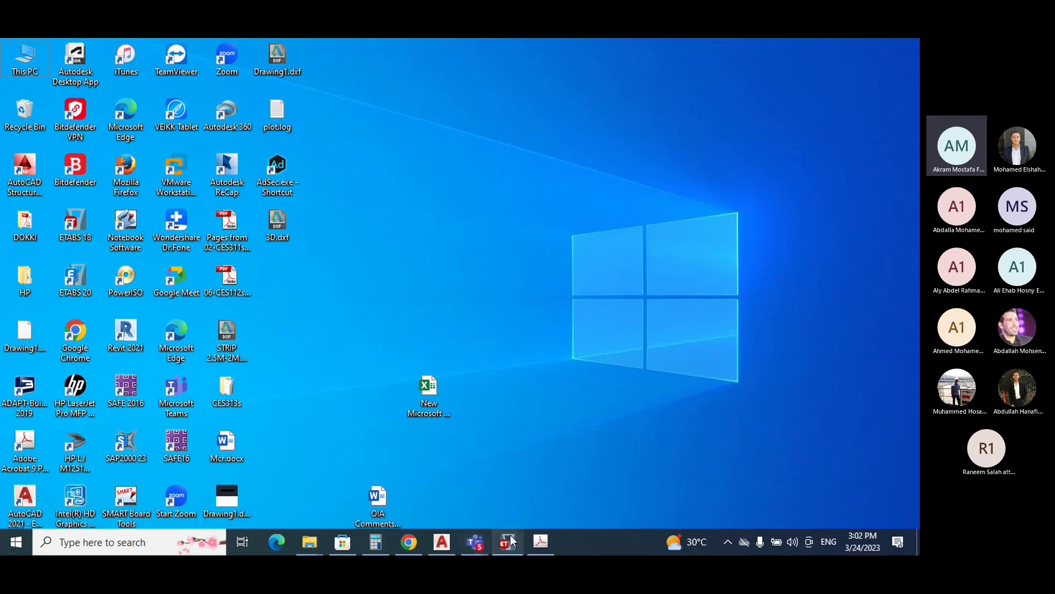
click(434, 540)
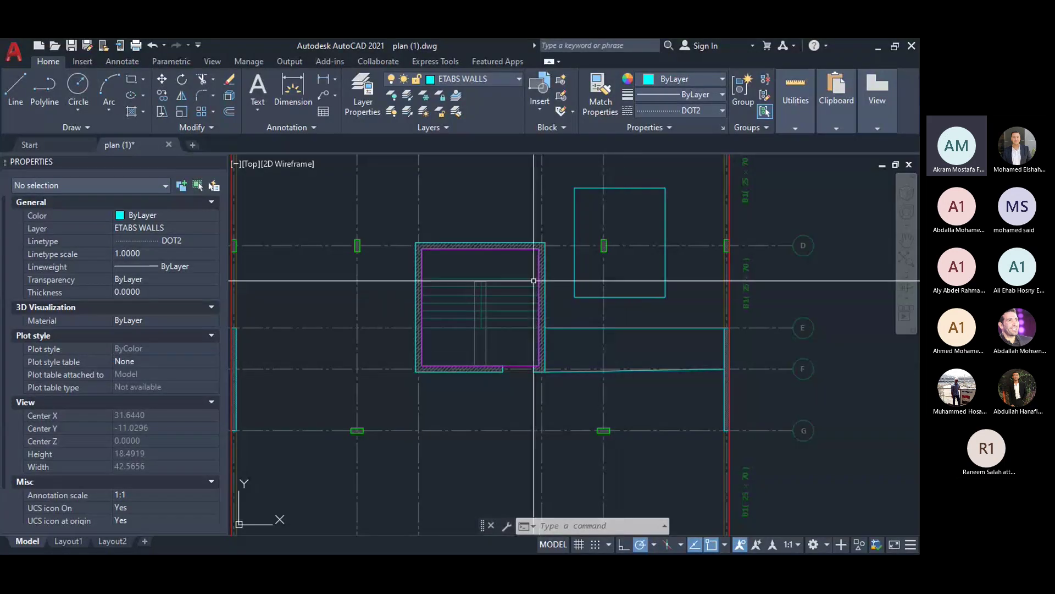
Step: Draw a vertical line about 4.74 units long in the stair core's left flight, ending in a short half arrowhead at its upper end
middle_drag(598, 346, 627, 306)
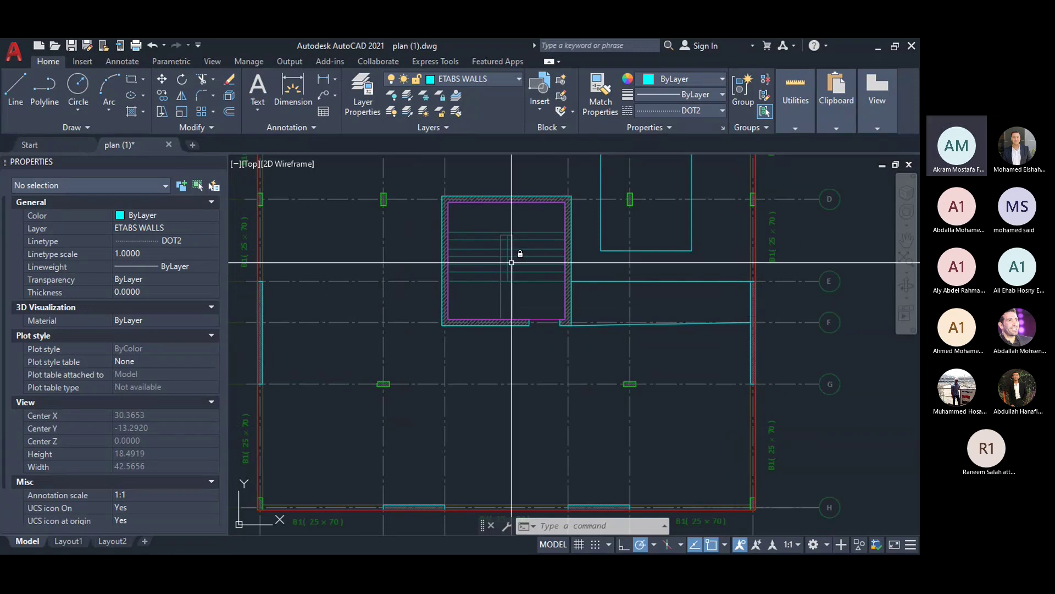
scroll(521, 322, up, 5)
scroll(519, 331, down, 3)
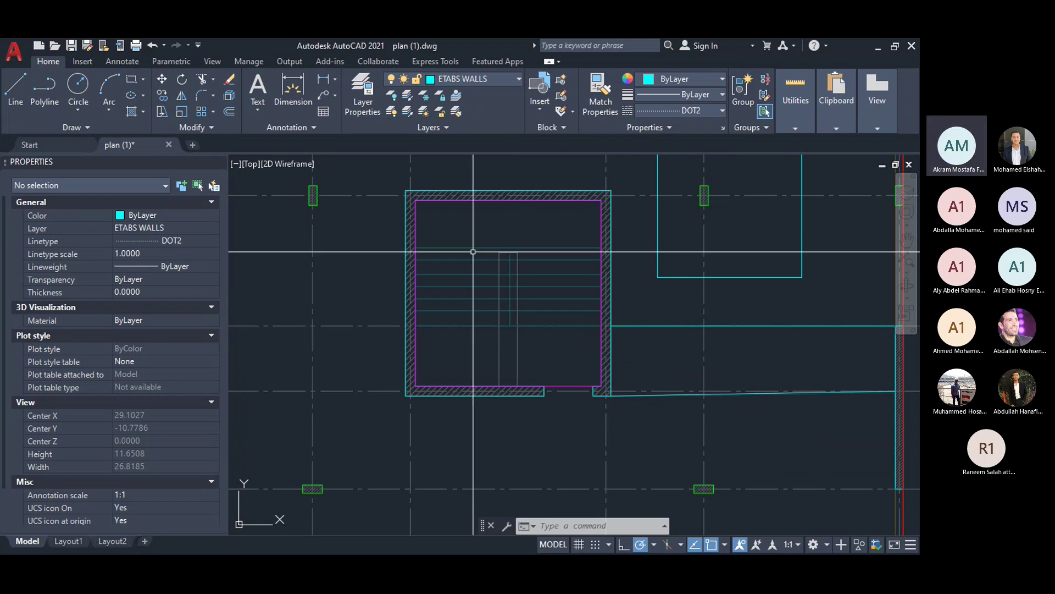
text(l)
key(Return)
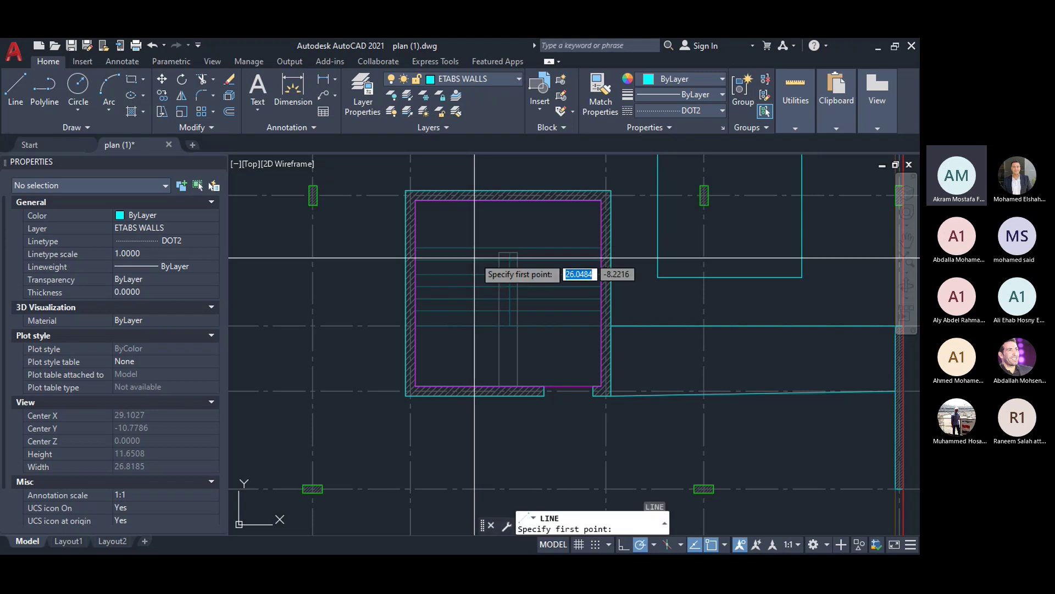
click(453, 367)
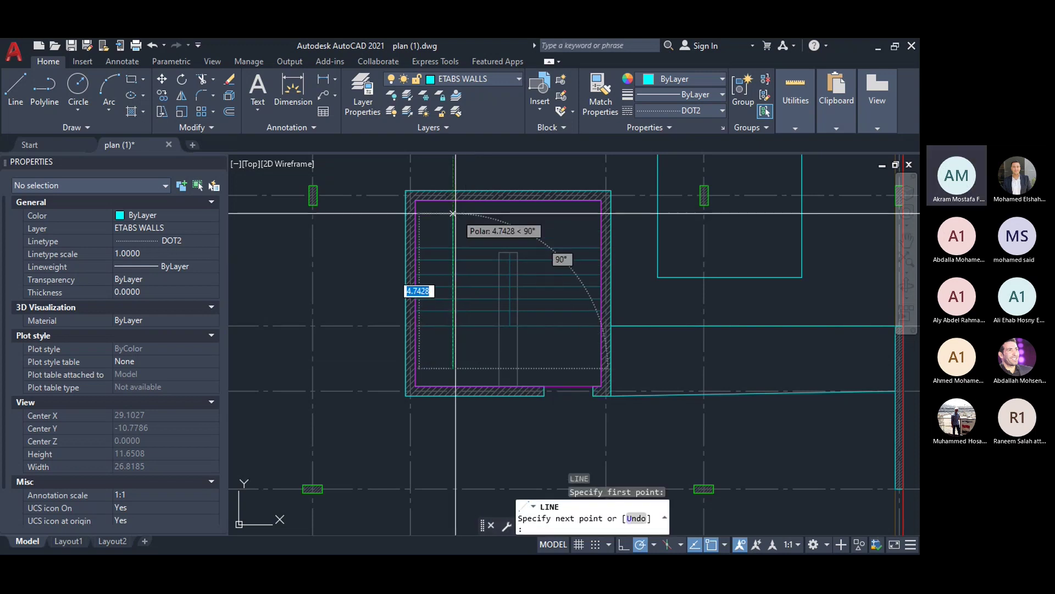
click(453, 213)
click(464, 225)
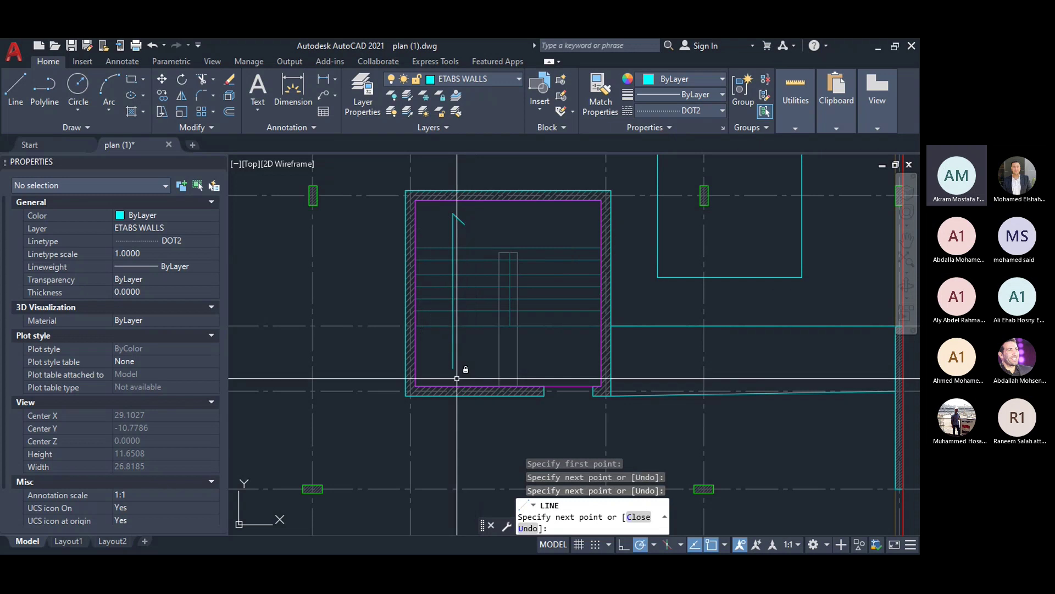
key(Return)
Step: Add a short slanted half arrowhead at the lower end of the vertical line in the left stair flight
key(Return)
click(442, 367)
click(443, 356)
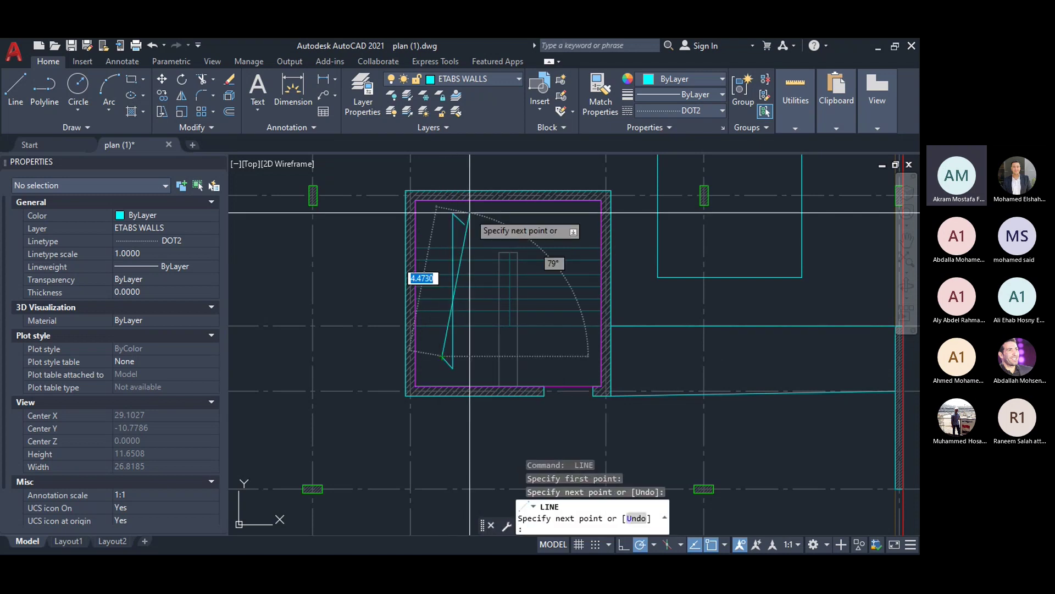
key(Return)
Step: Draw a vertical line along the stair core's right flight, ending in a short slanted half arrowhead at its lower end
key(Return)
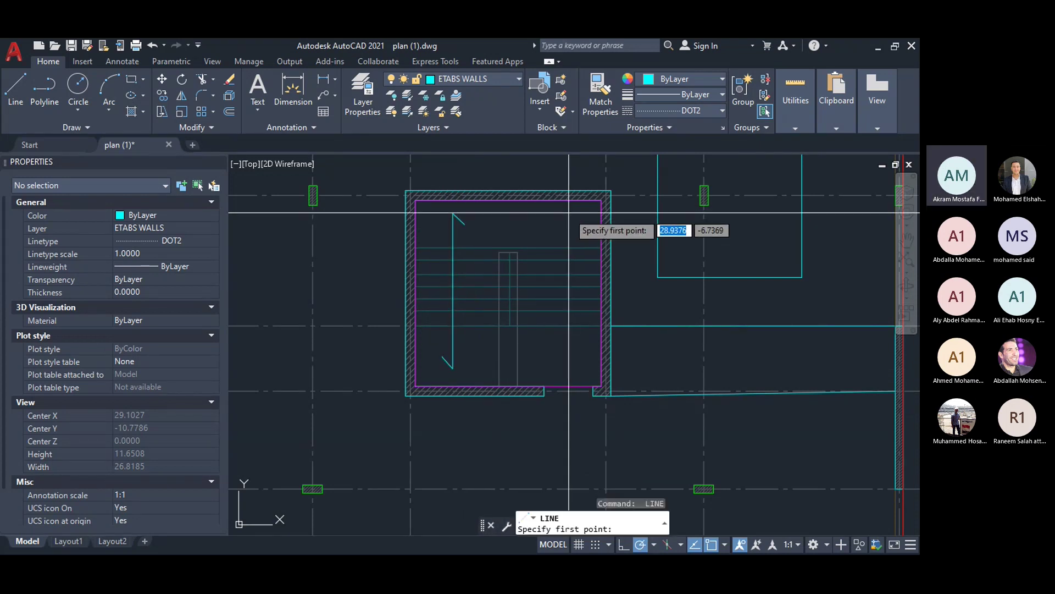
click(569, 212)
click(568, 374)
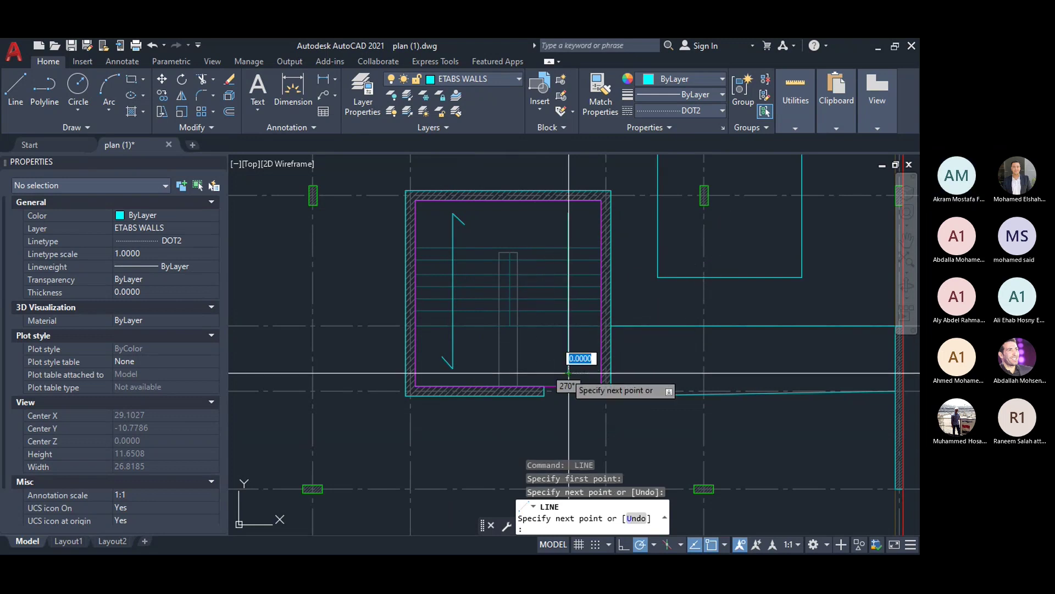
click(555, 357)
key(Return)
Step: Add a short slanted half arrowhead at the upper end of the vertical line in the right stair flight
key(Return)
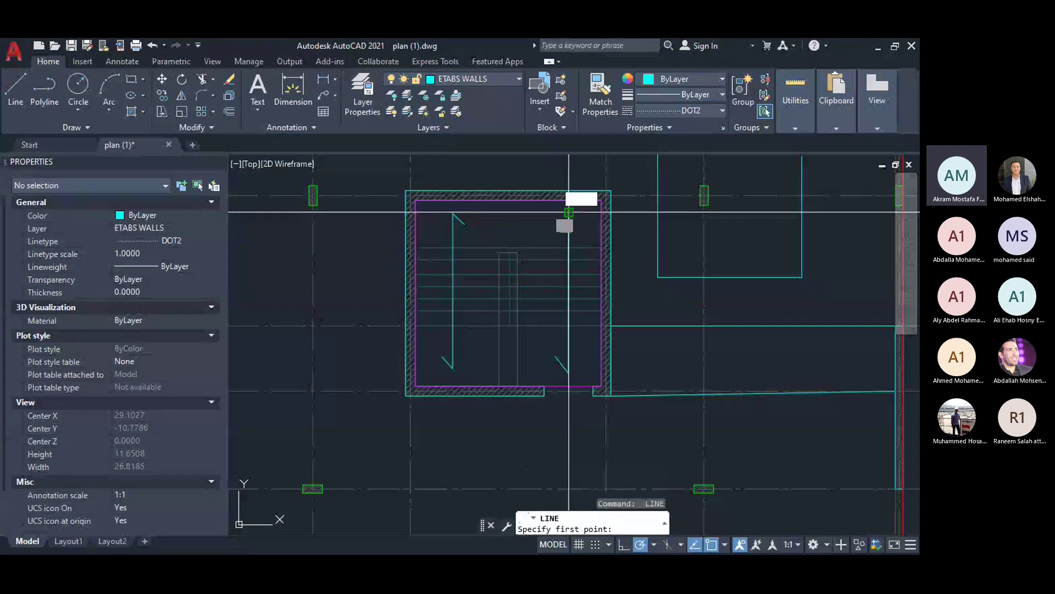
click(568, 212)
click(575, 225)
key(Return)
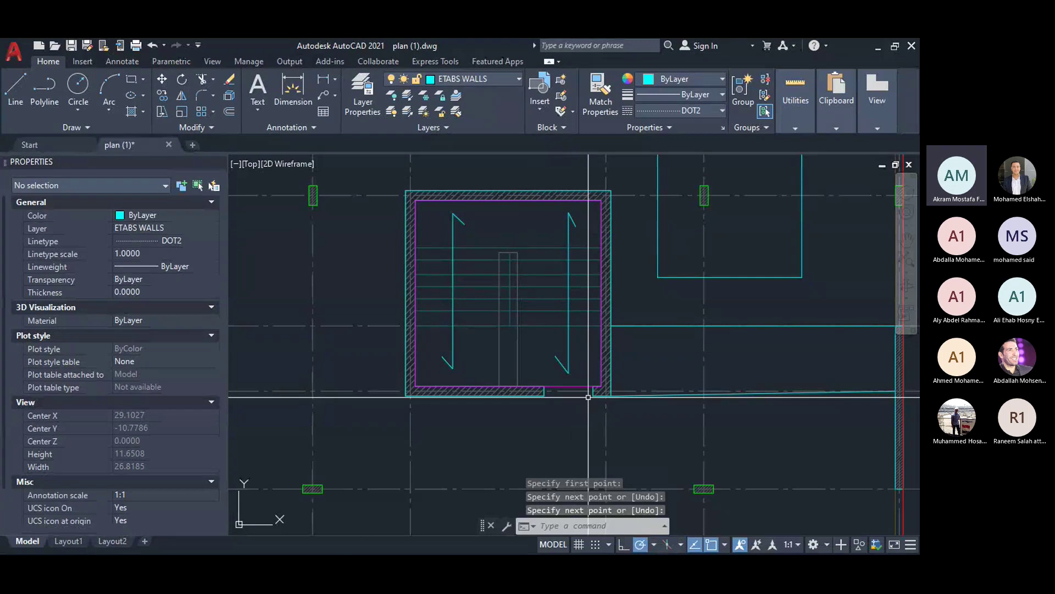
scroll(589, 393, up, 2)
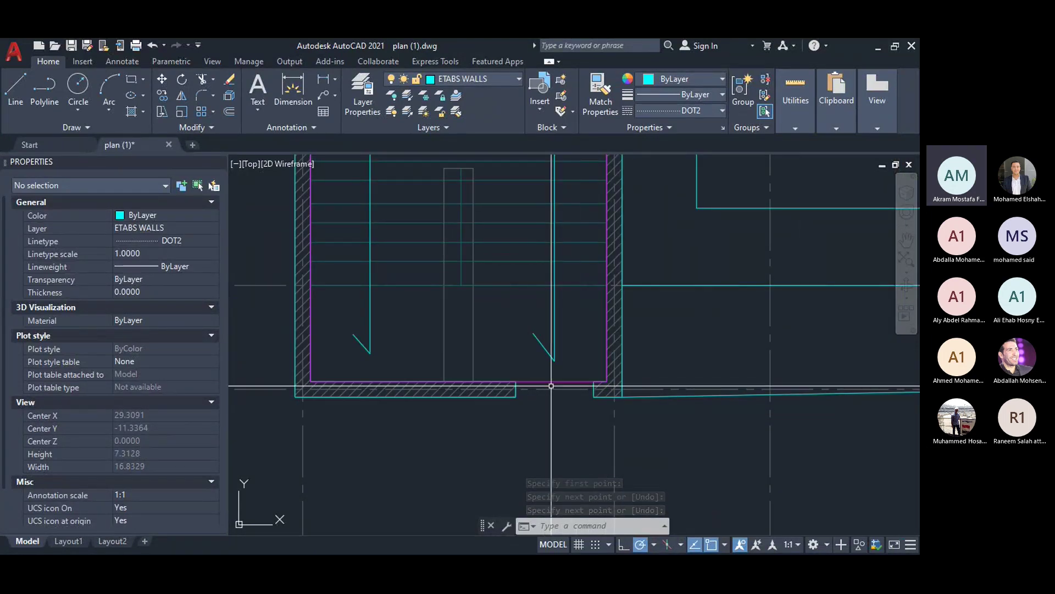
scroll(568, 383, down, 4)
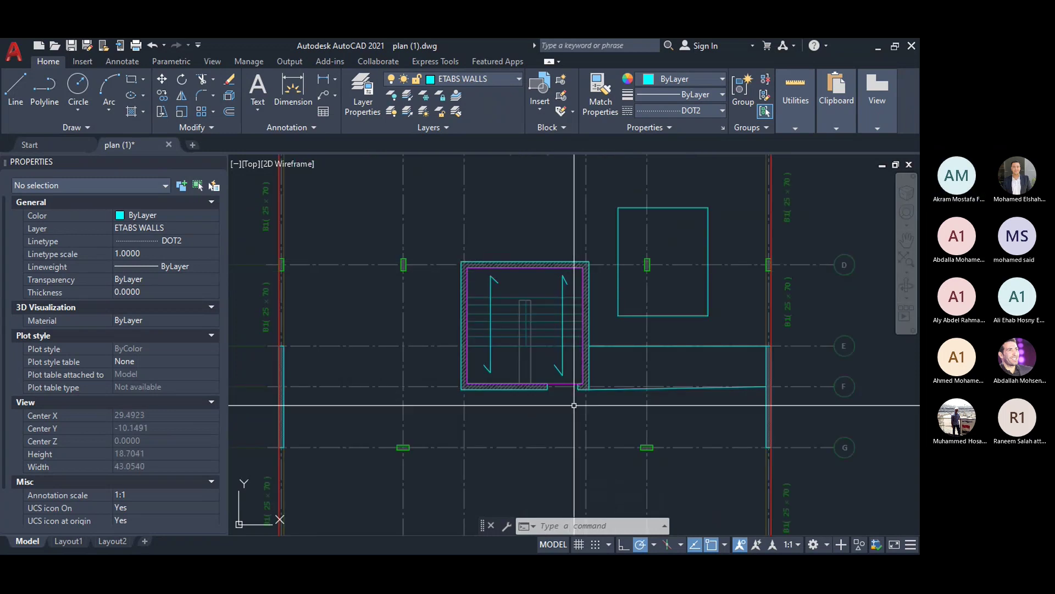
scroll(520, 295, up, 2)
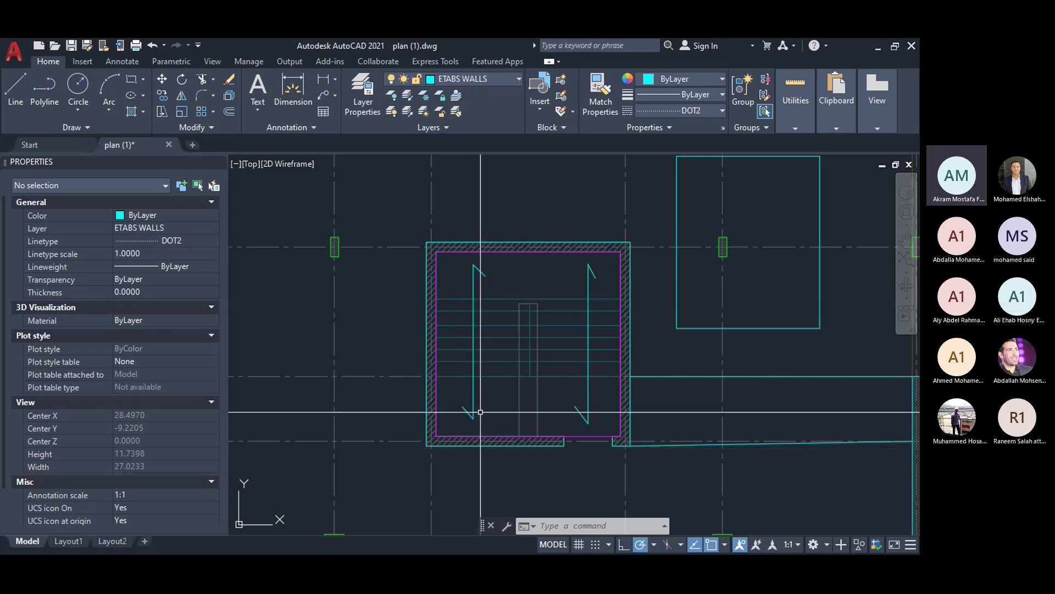
text(di)
key(Return)
click(520, 303)
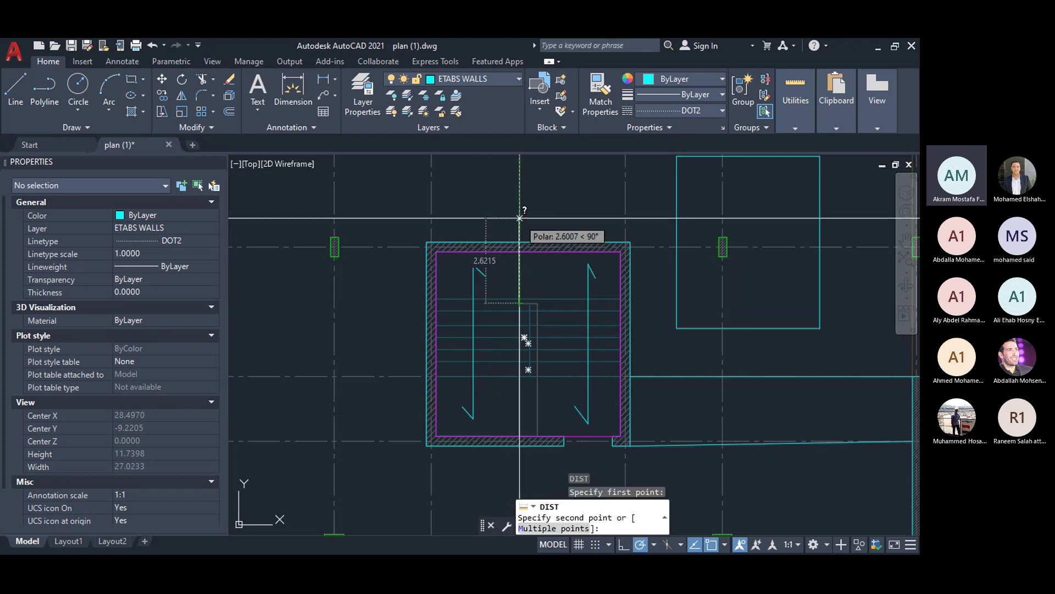
click(486, 270)
key(Return)
key(Escape)
Step: Draw a vertical line about 2.35 units long from the stairwell's upper-left corner upward across the core's top wall
text(l)
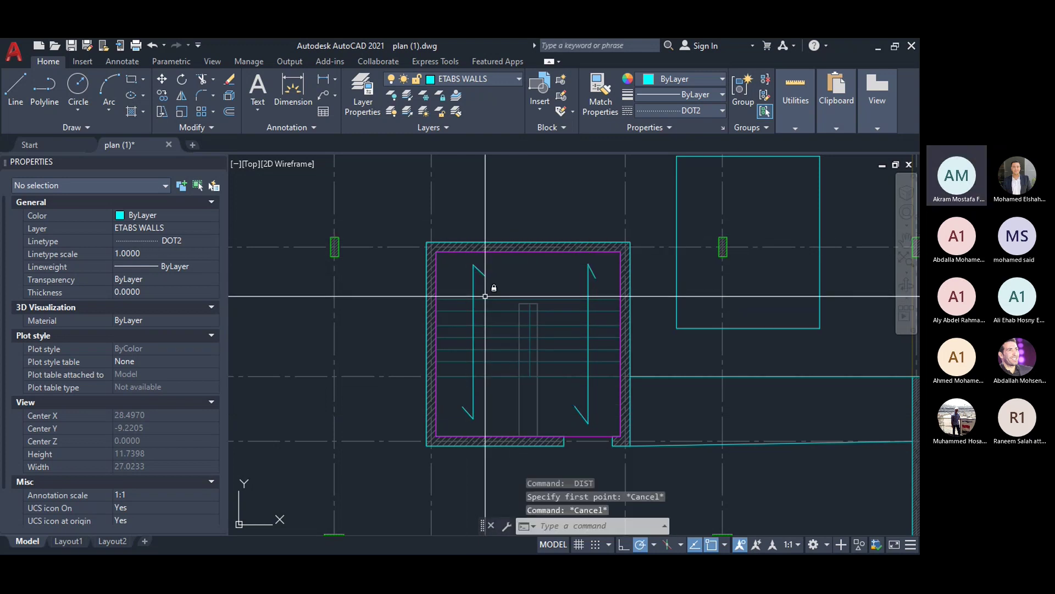
key(Return)
click(519, 303)
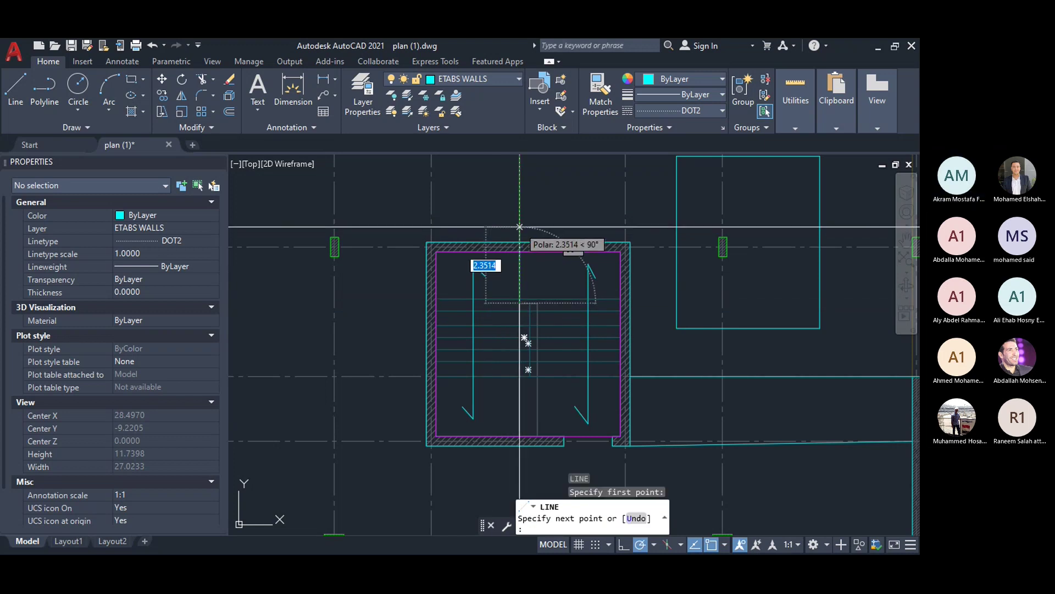
click(519, 227)
key(Return)
Step: Measure the distance along the core's top wall from the new vertical line to the core's upper-left corner
text(di)
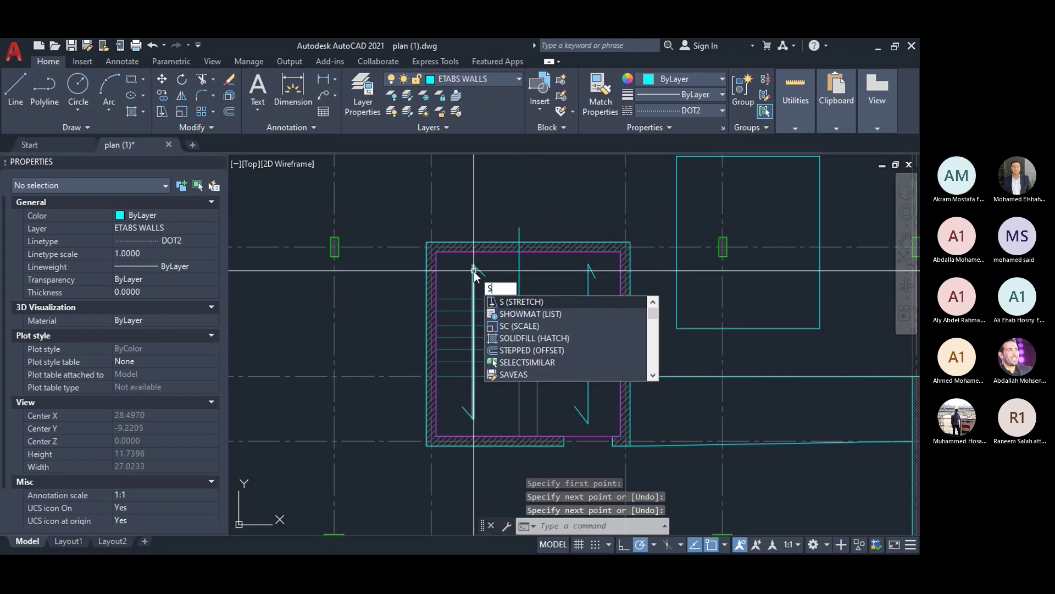
key(Return)
click(519, 227)
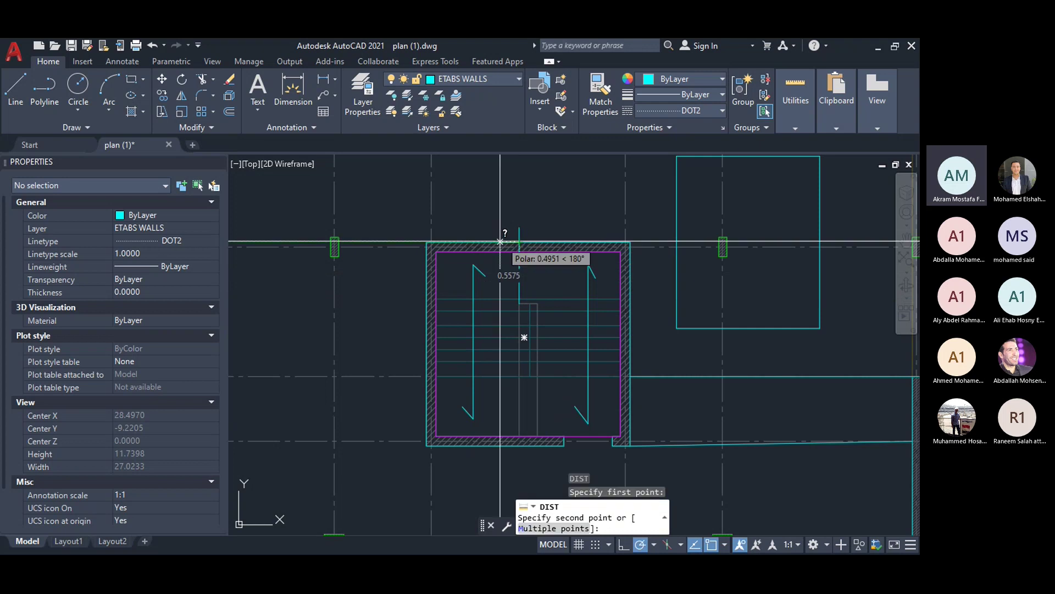
click(430, 243)
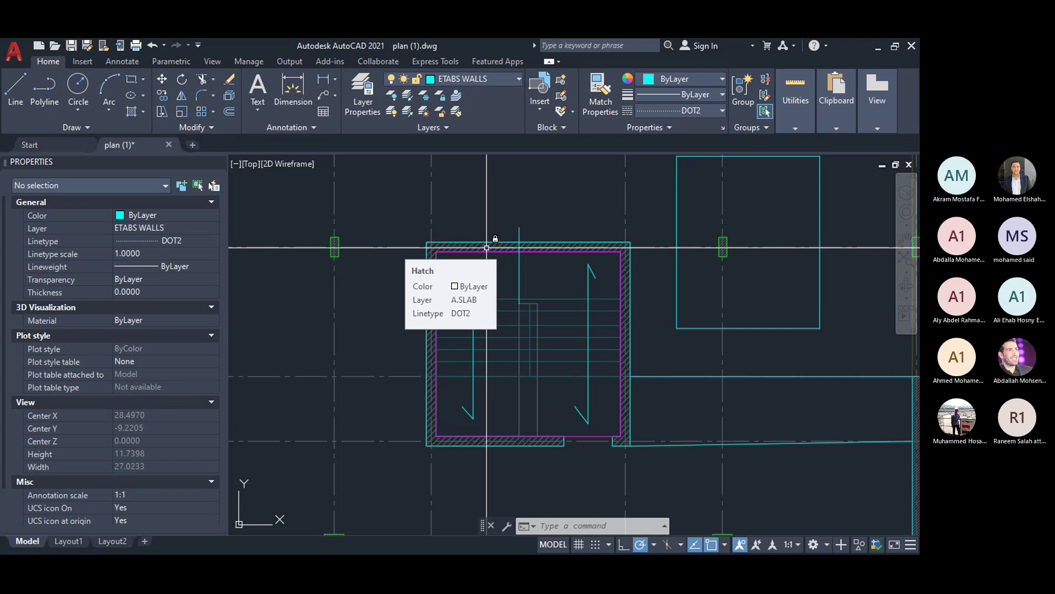
Step: Switch to the ETABS model, show the GROUND story in plan view and display all hidden objects
key(super+d)
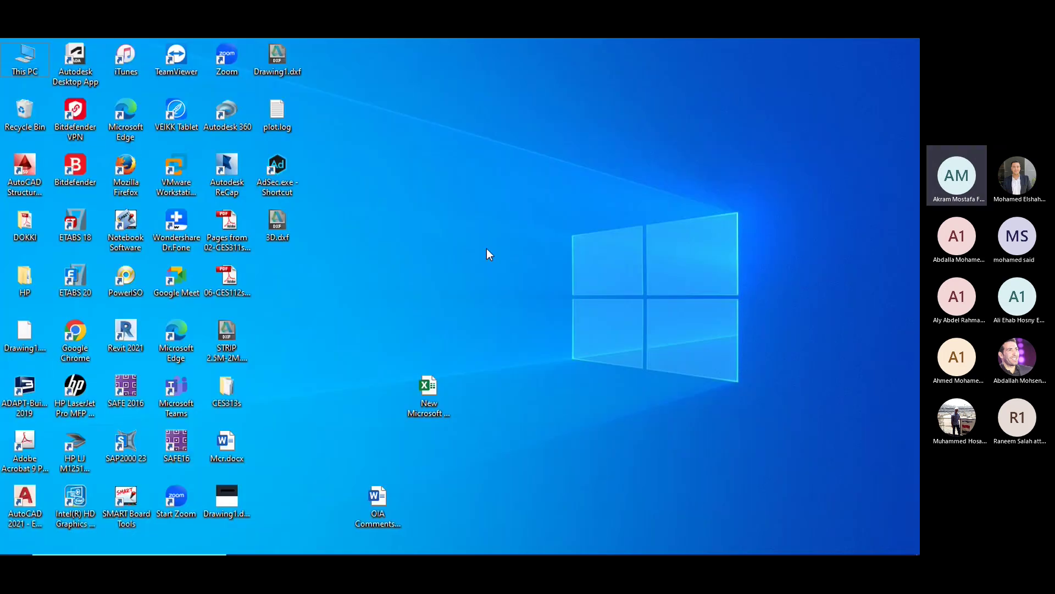
click(508, 539)
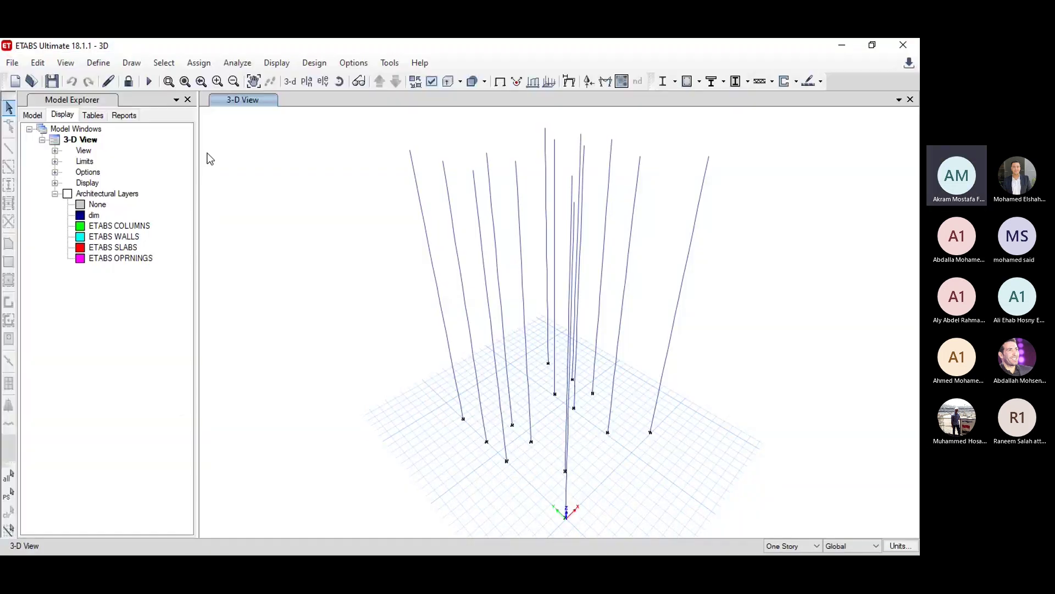
click(307, 81)
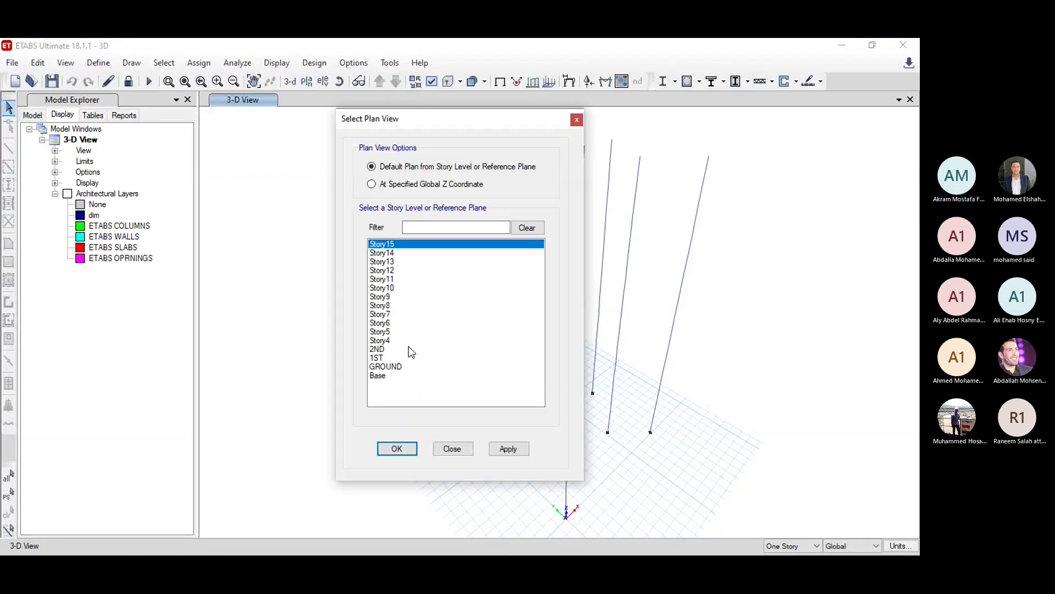
click(393, 368)
click(397, 448)
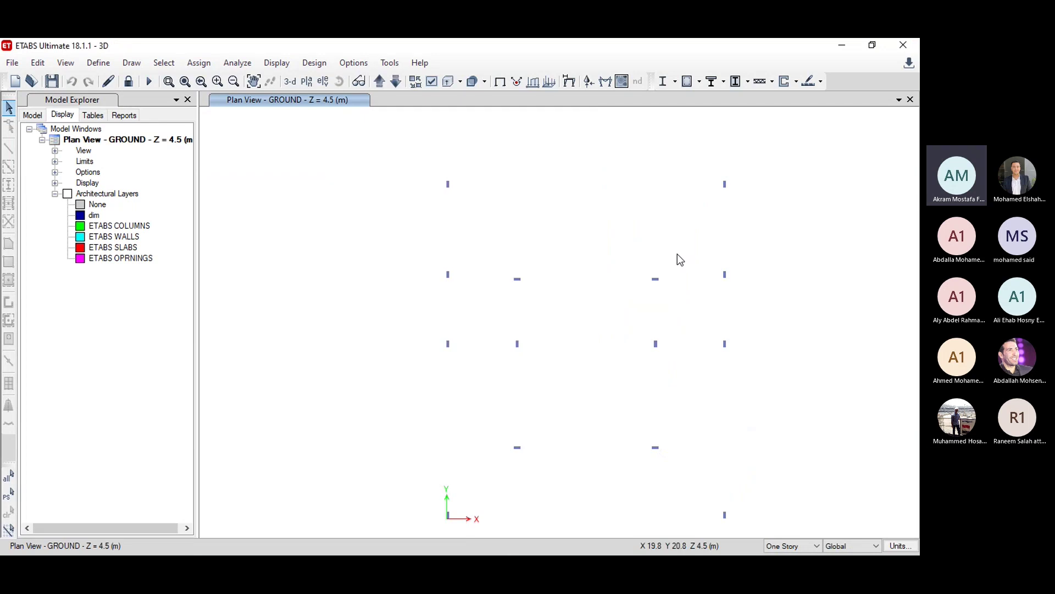
right_click(392, 188)
click(448, 321)
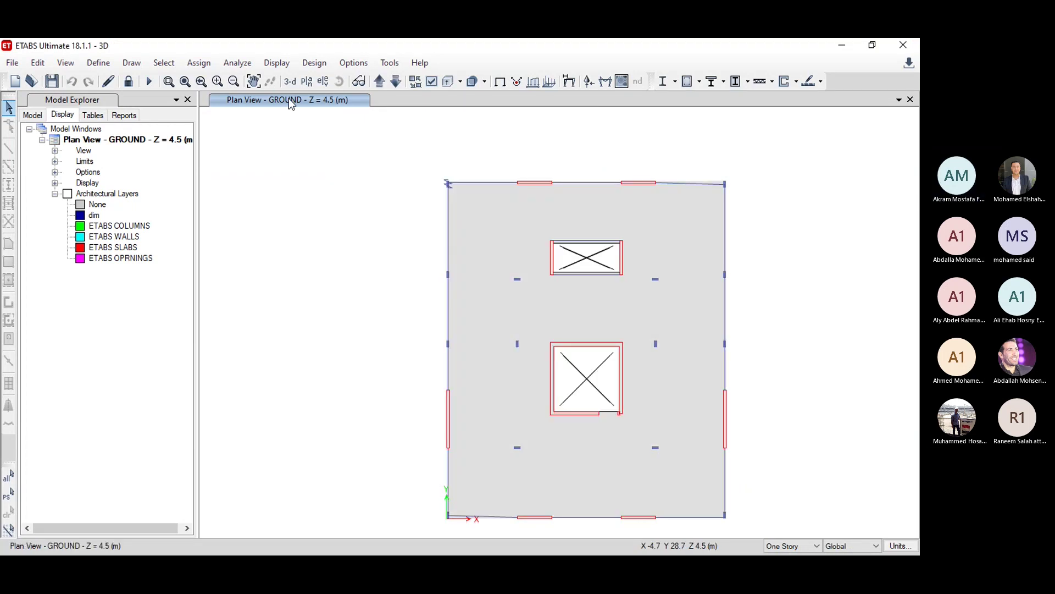
Step: Unlock the ETABS model for editing, with the stair core in view
click(201, 82)
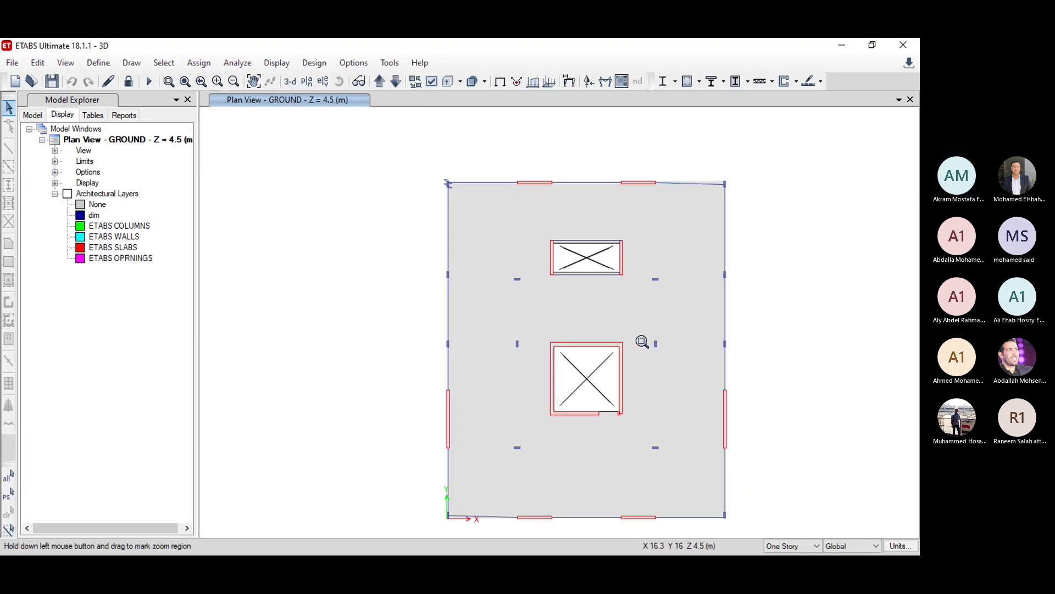
drag(635, 334, 534, 423)
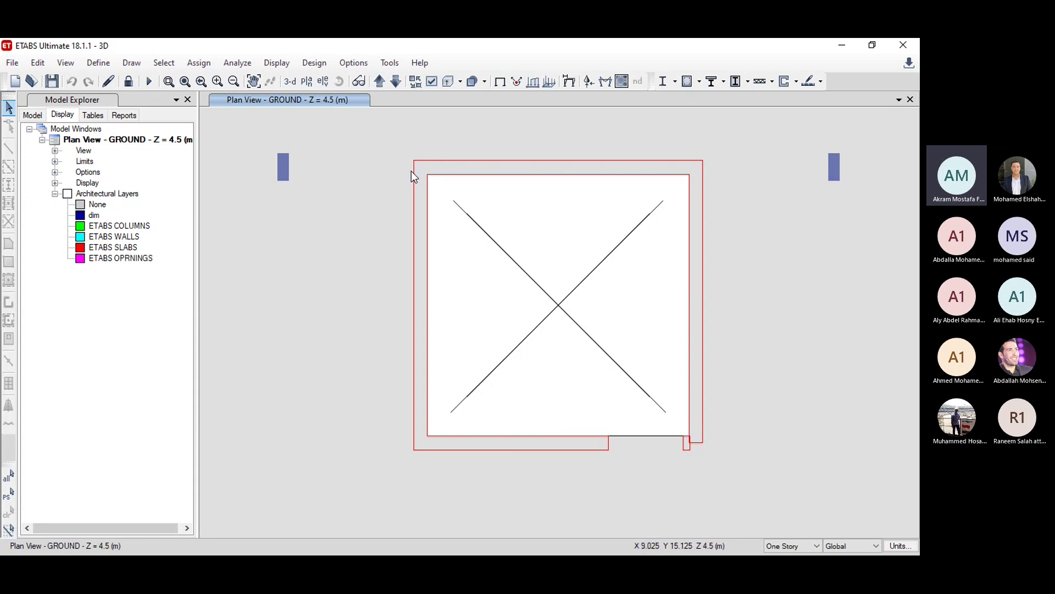
click(128, 81)
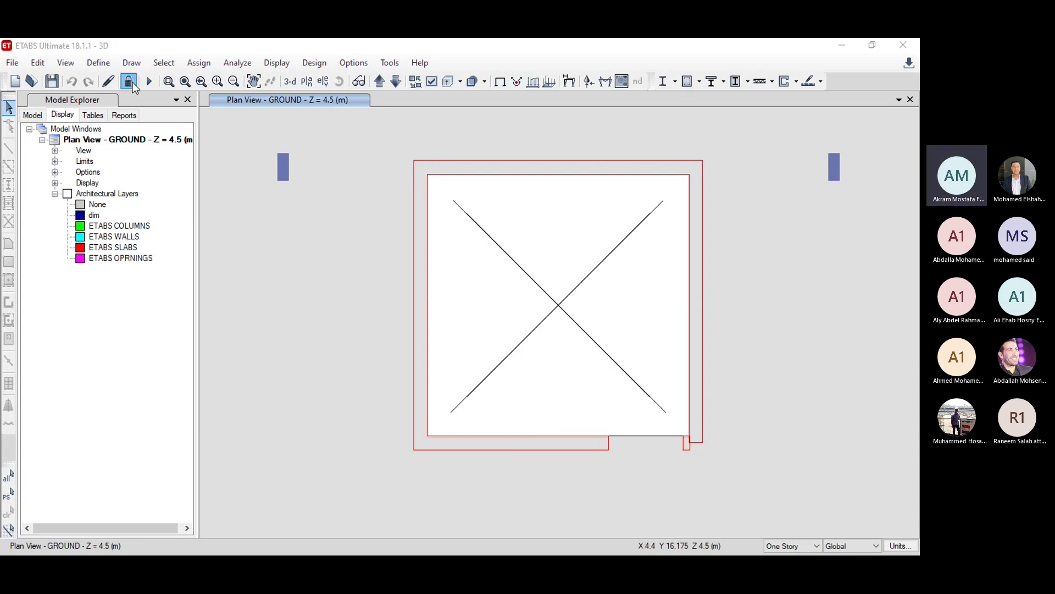
click(467, 352)
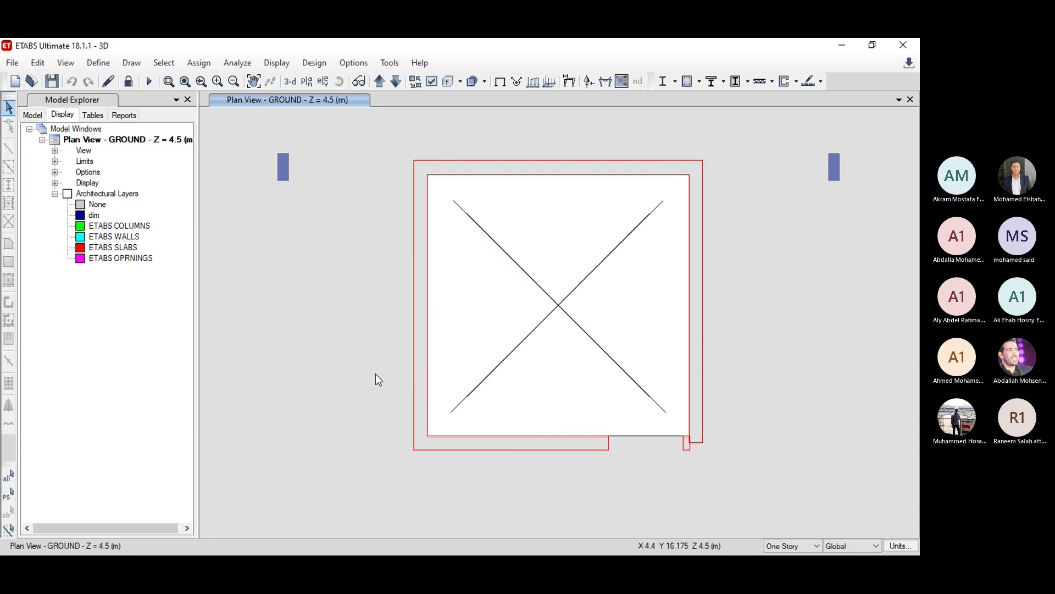
Step: Start a new rectangular concrete frame section named DUMMY, with the line drawing tool active
click(8, 149)
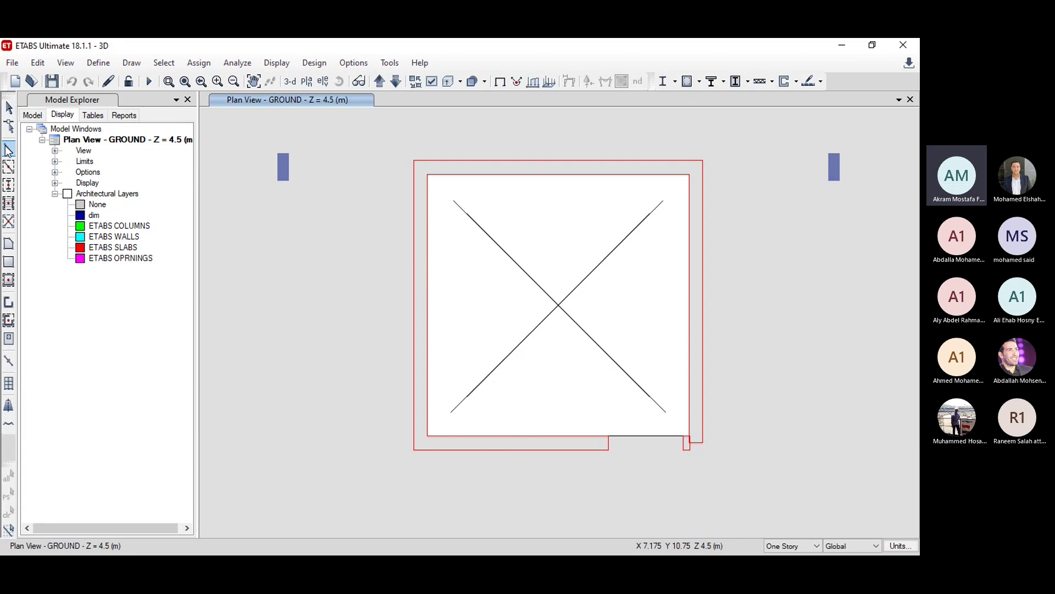
click(99, 63)
click(286, 102)
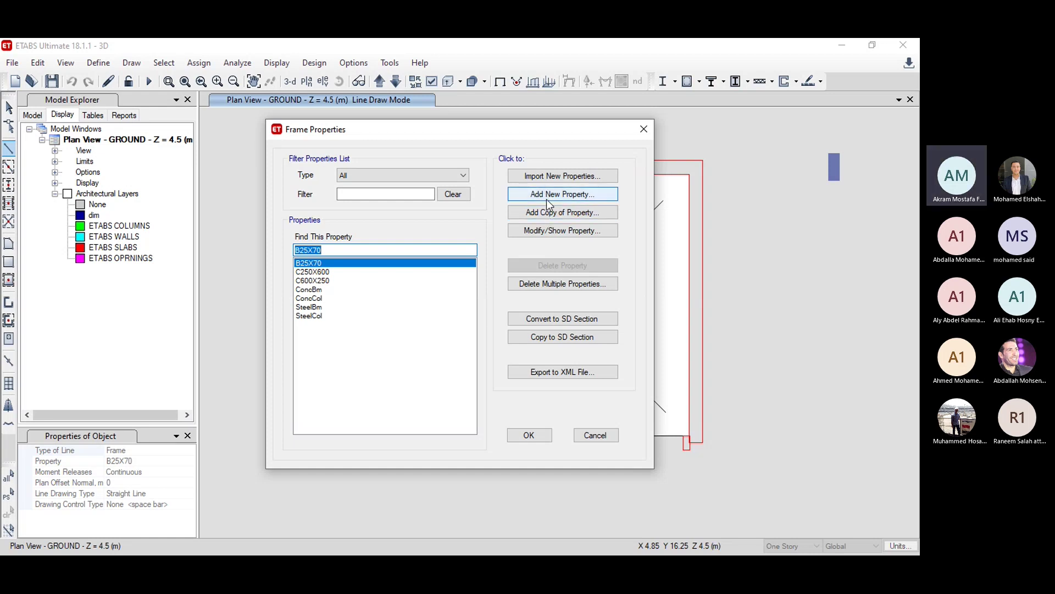
click(563, 194)
key(Escape)
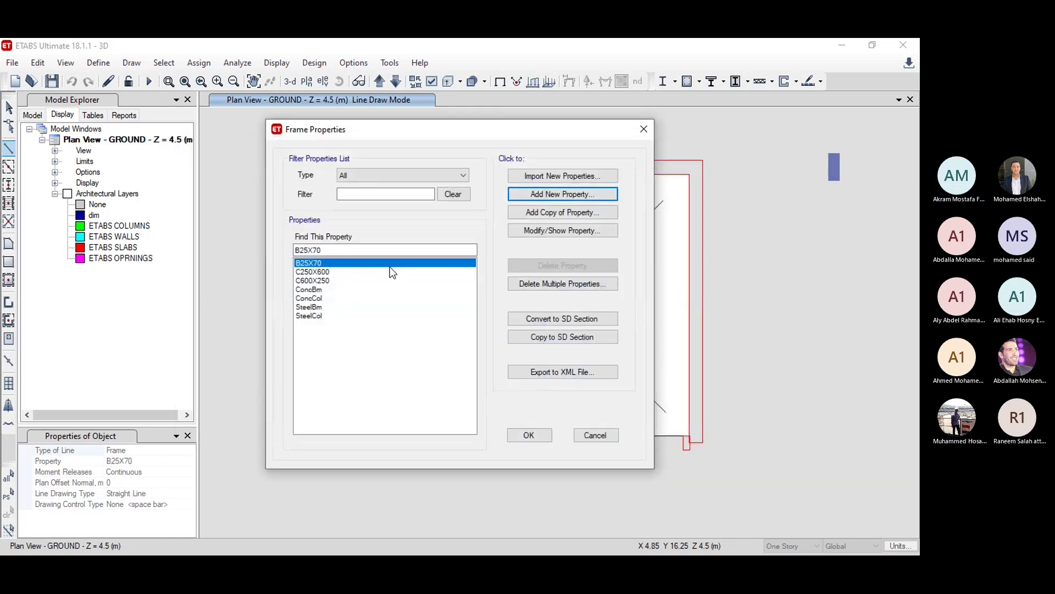
click(513, 193)
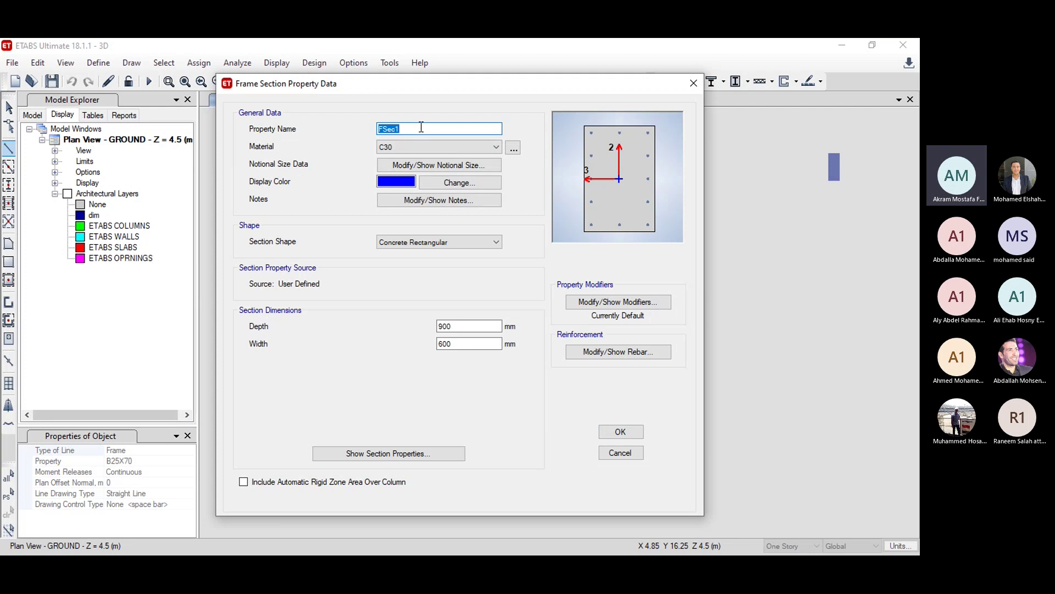
text(DUMMY)
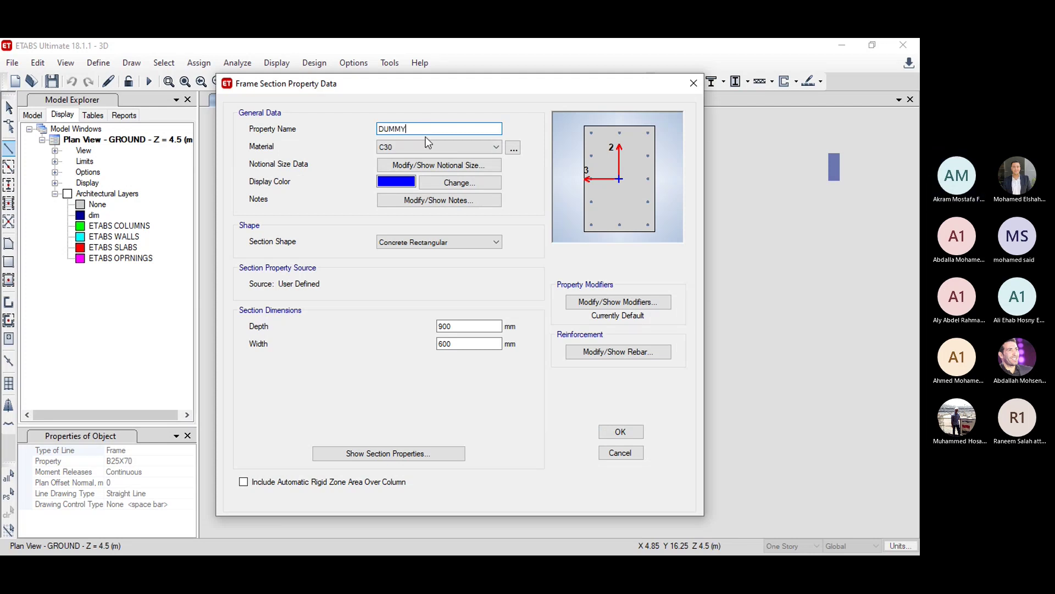
Step: Set the DUMMY section's depth and width to 1 mm each and save the section definition
click(476, 326)
double_click(475, 326)
text(1)
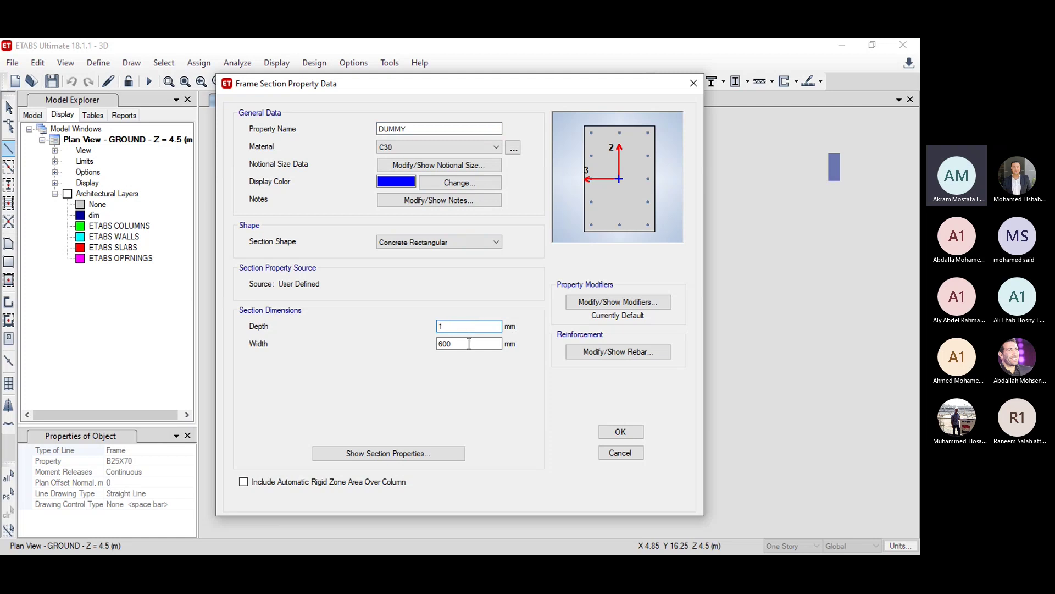
double_click(468, 344)
text(1)
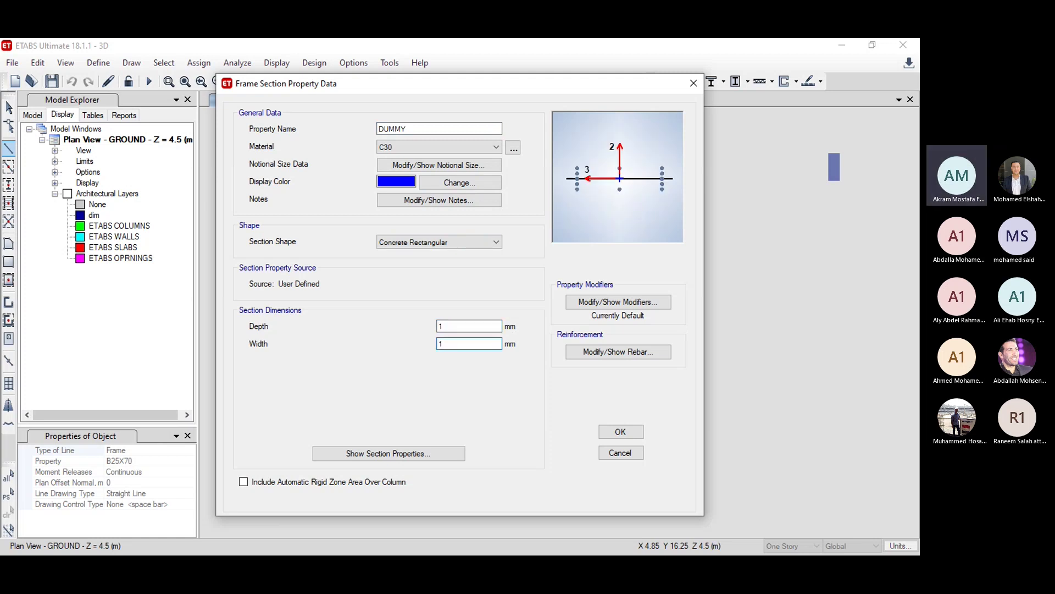
click(617, 431)
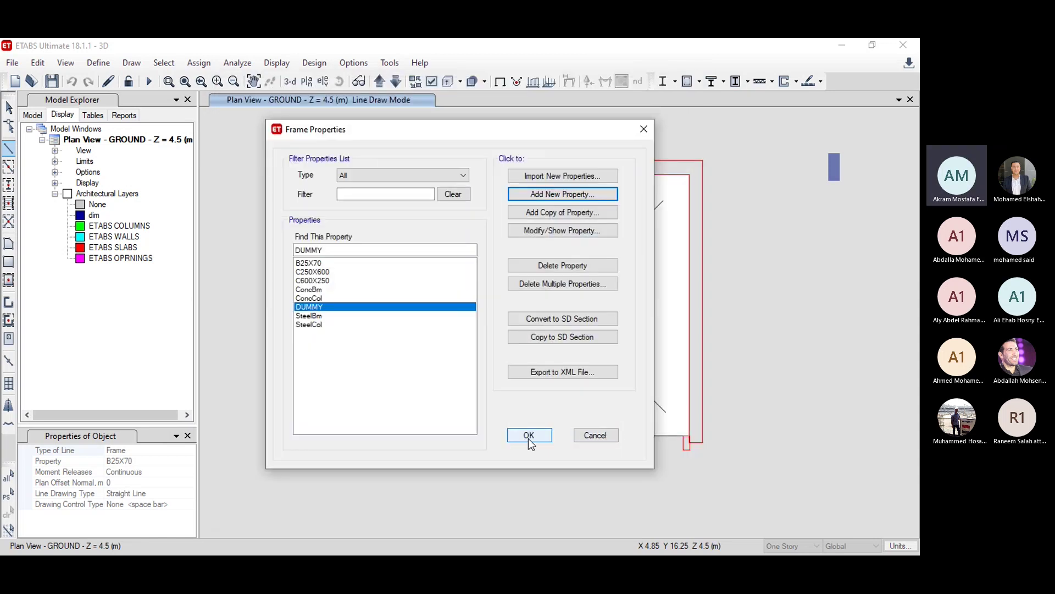
click(531, 435)
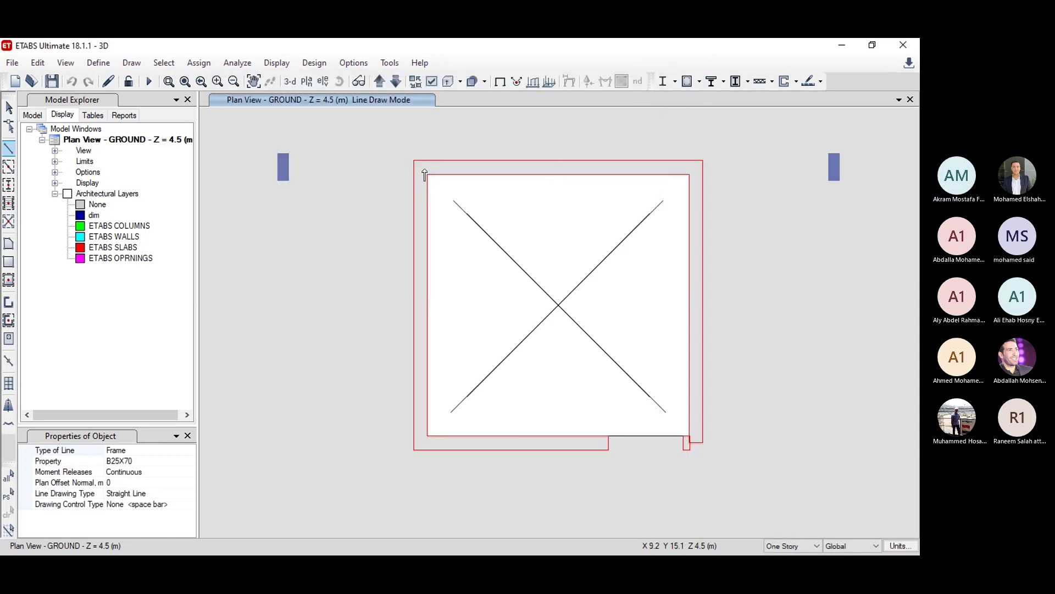
Step: Draw a DUMMY frame line about 2.7 m long along the core's top wall, starting at its upper-left corner
click(190, 462)
click(190, 462)
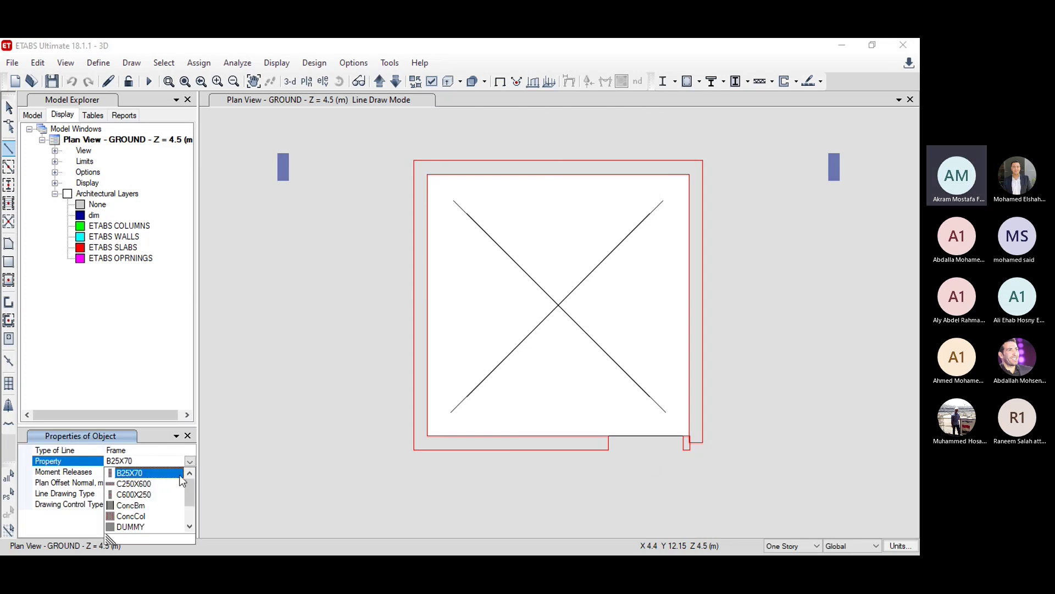
click(133, 526)
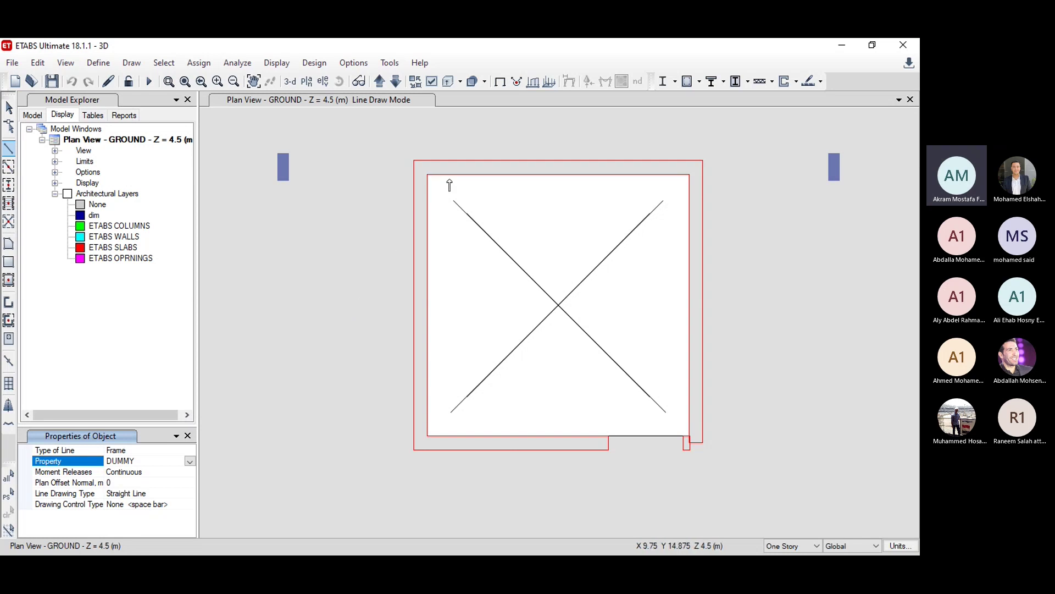
click(421, 169)
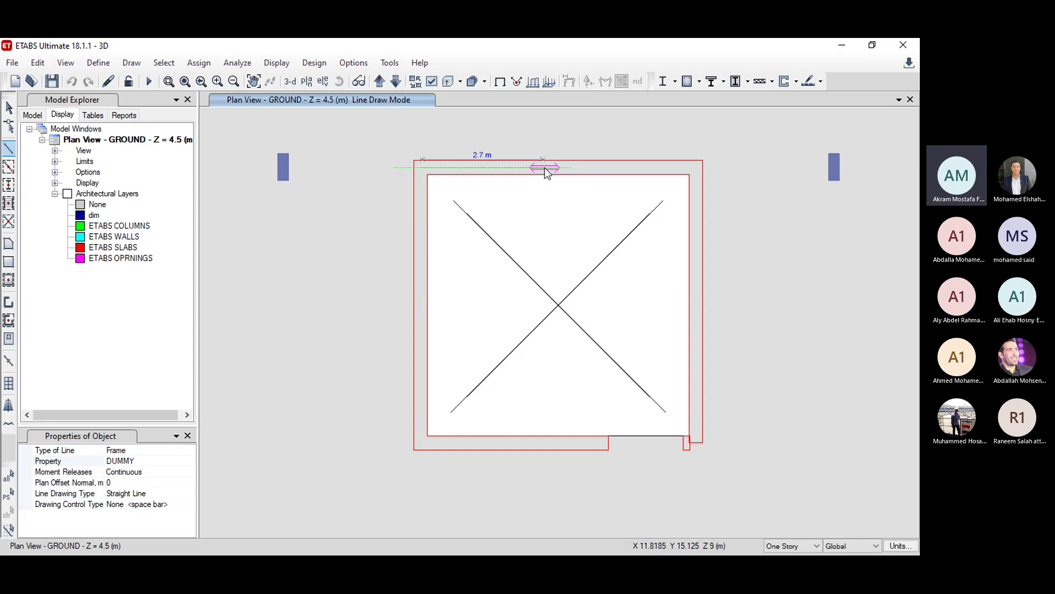
key(Escape)
key(Escape)
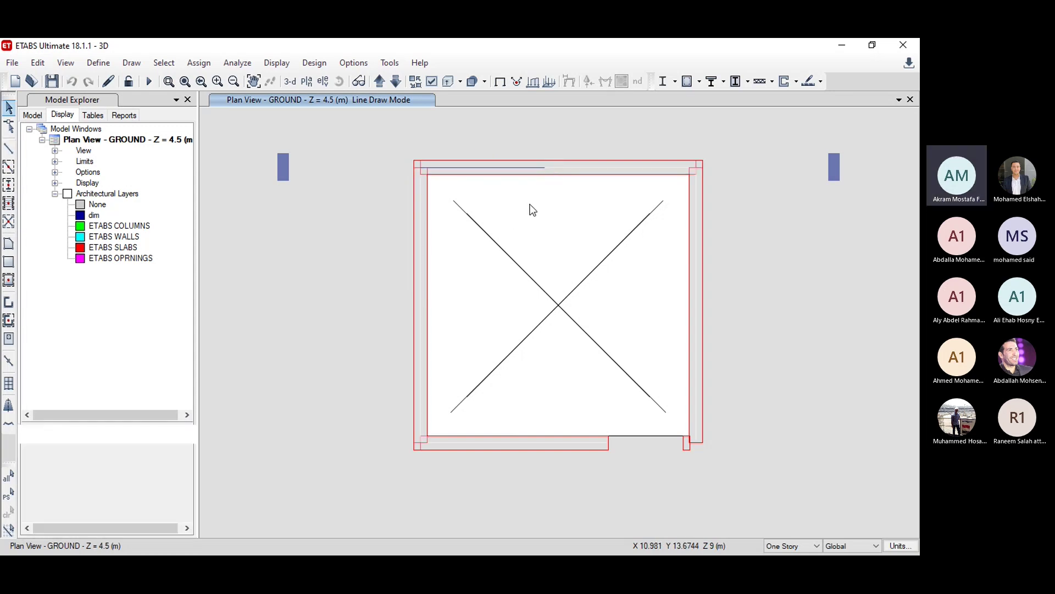
Step: Select the DUMMY beam on the core's top wall and check the load patterns offered for its distributed frame load
click(506, 168)
click(197, 63)
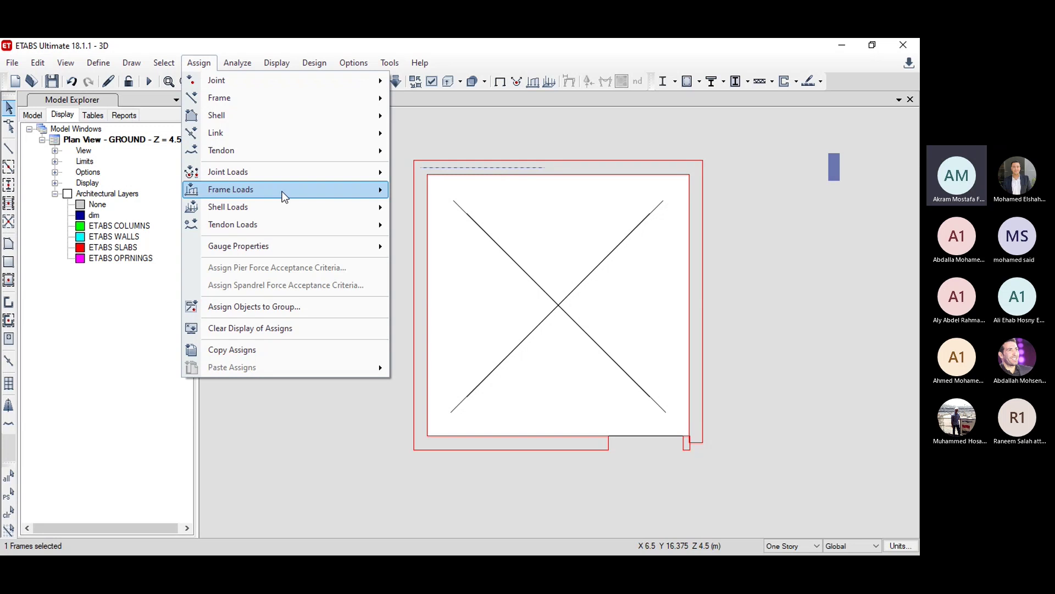
mouse_move(283, 191)
click(471, 207)
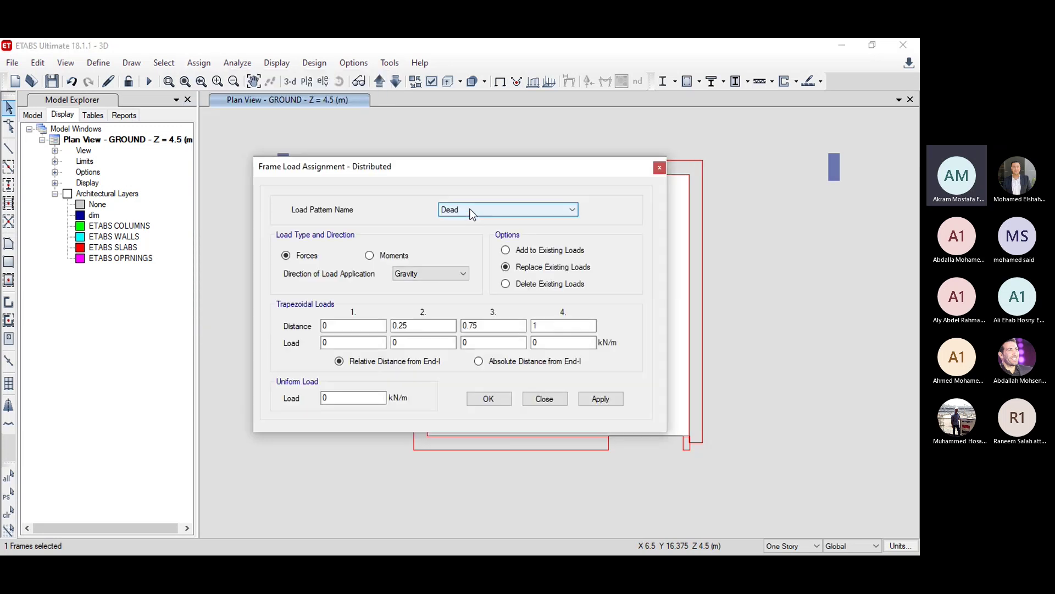
click(524, 211)
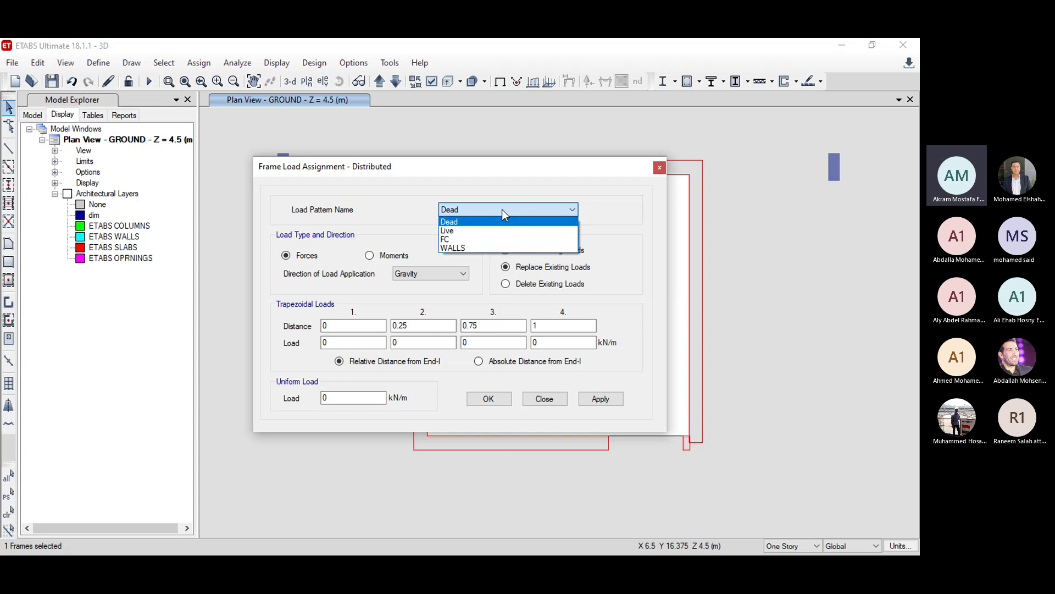
click(477, 166)
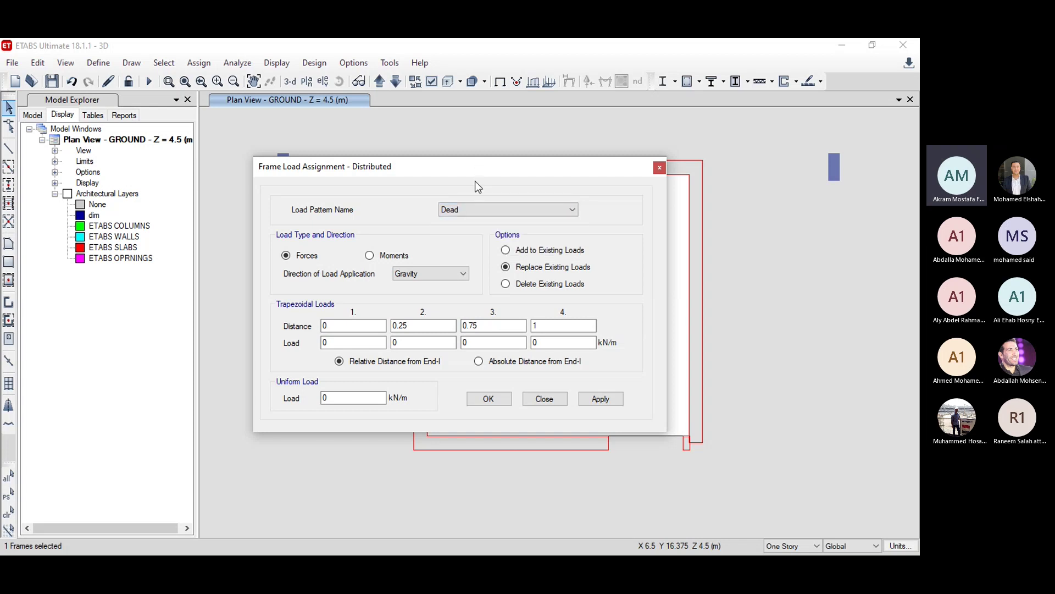
click(336, 398)
click(556, 400)
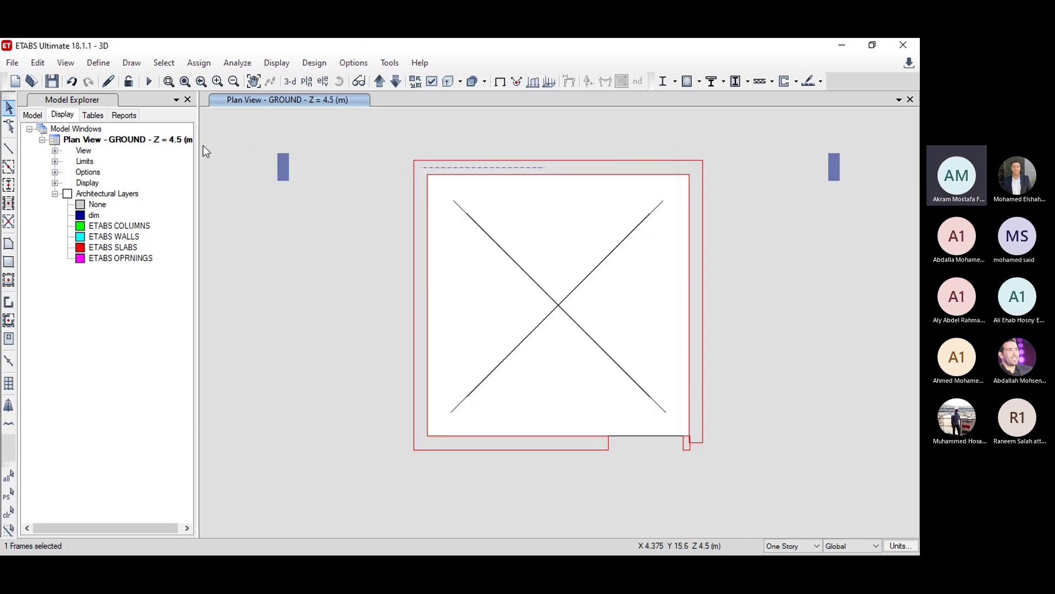
Step: Add a load pattern named STAIR of type Other with a self-weight multiplier of 0
click(96, 65)
click(158, 362)
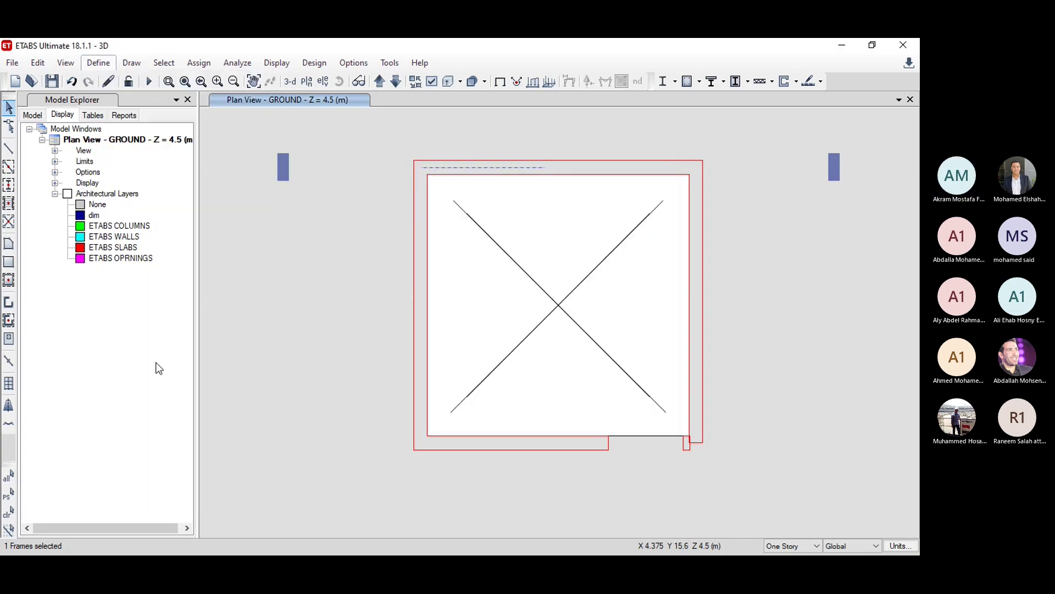
double_click(279, 268)
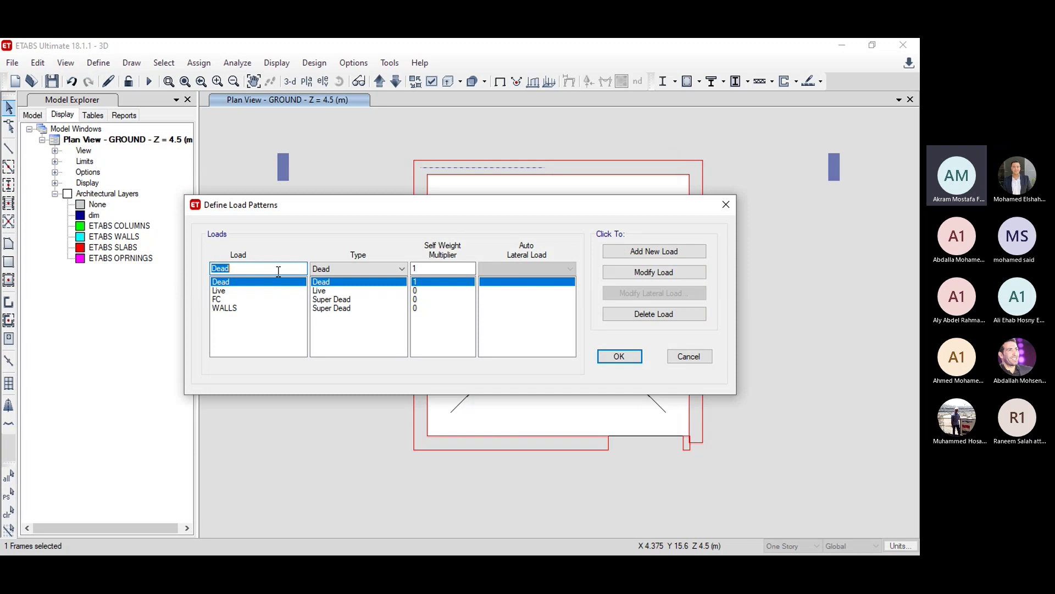
text(STAIR)
click(383, 269)
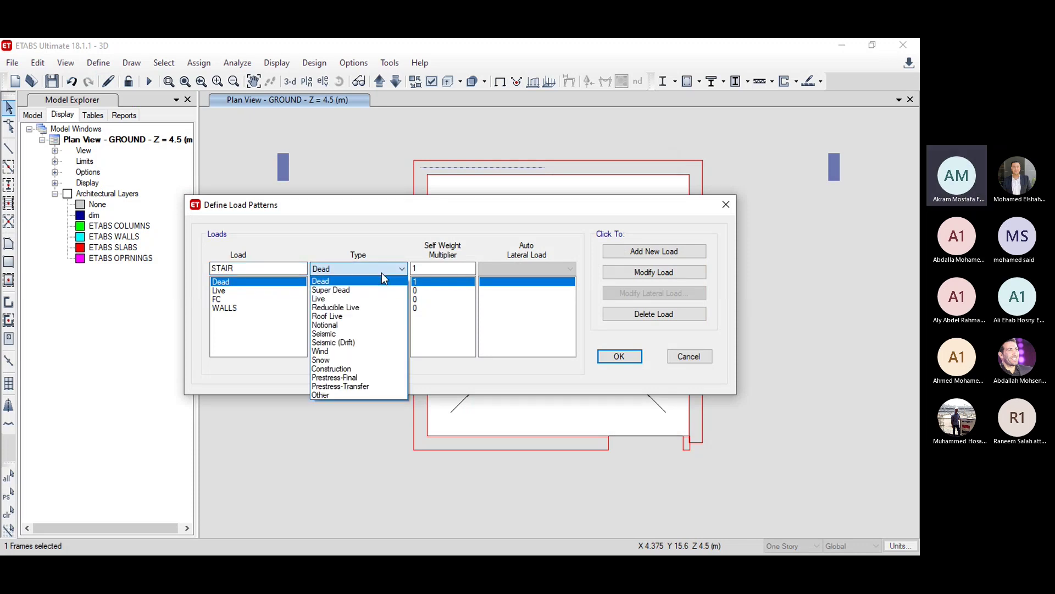
click(331, 394)
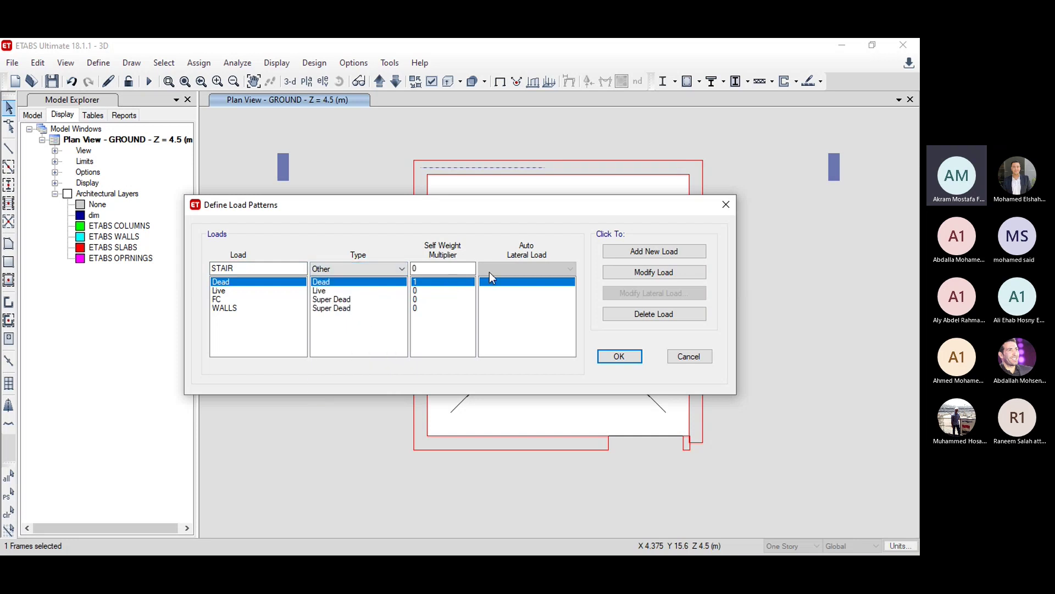
click(653, 252)
click(618, 355)
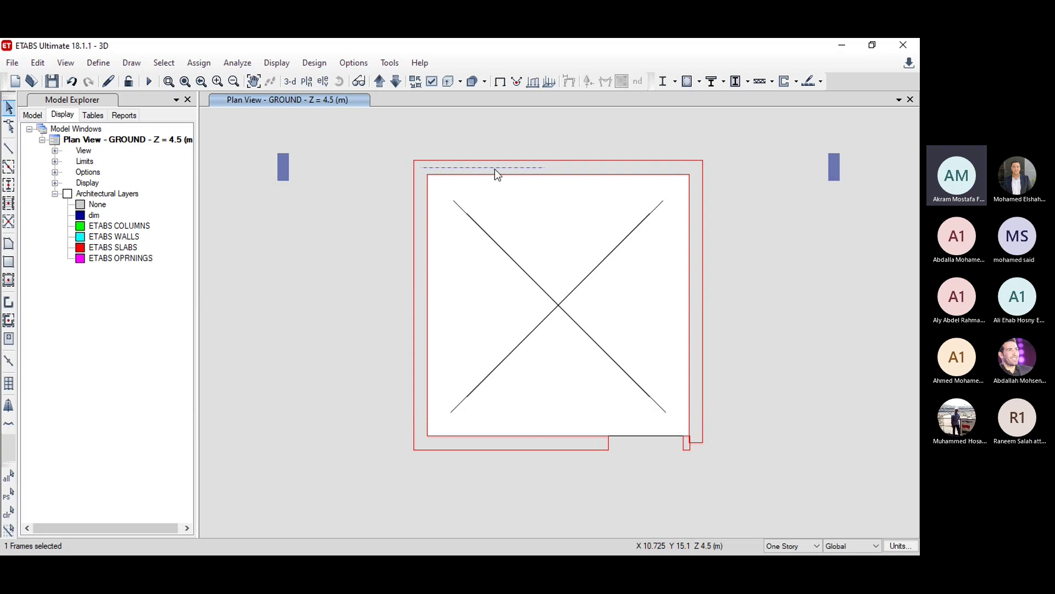
Step: Assign a uniform gravity load of 20 kN/m under the STAIR pattern to the selected DUMMY beam
click(198, 63)
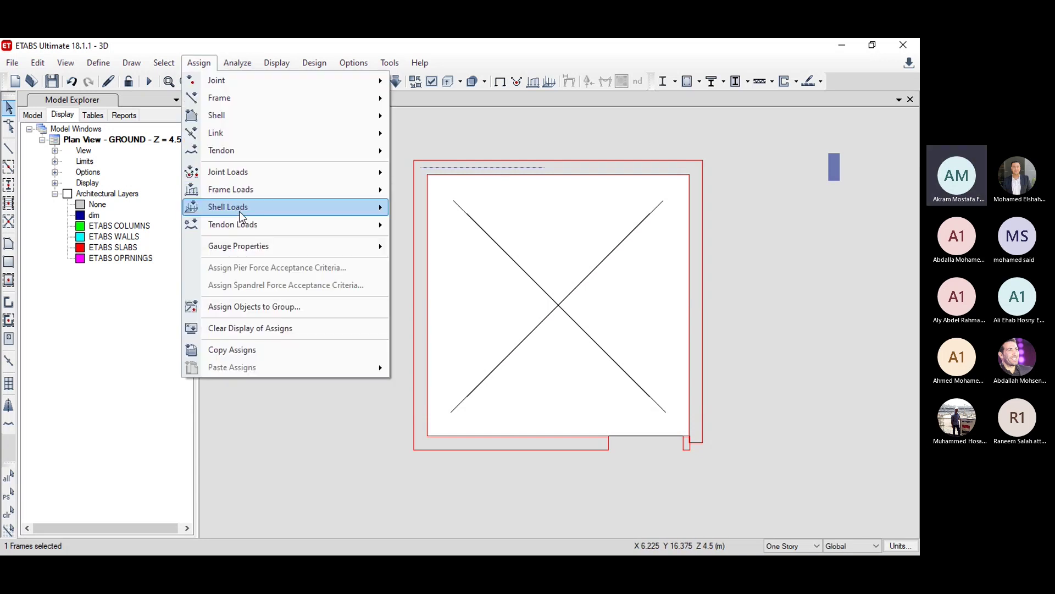
mouse_move(246, 198)
click(447, 205)
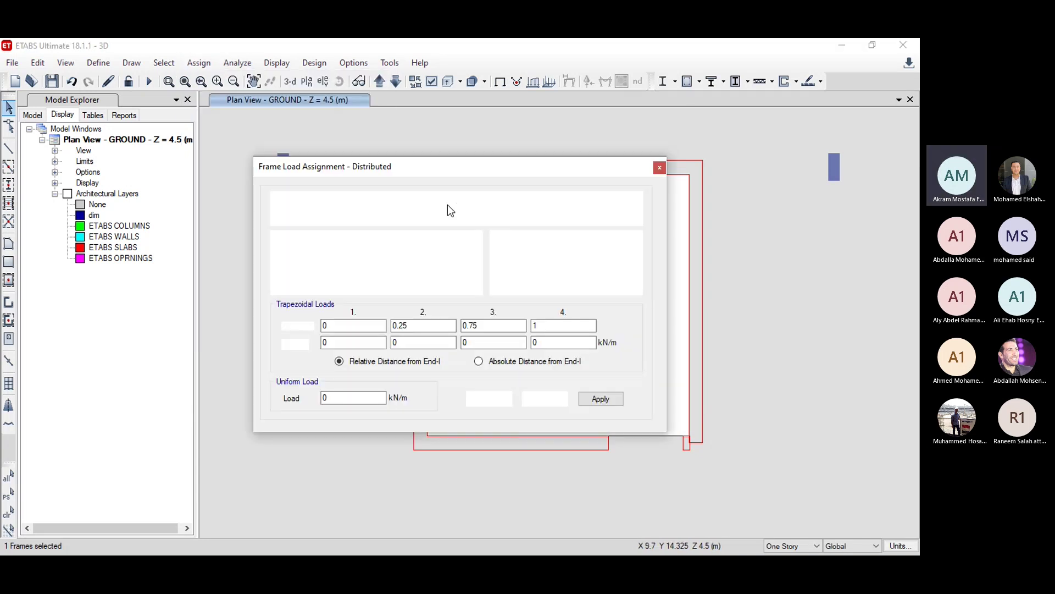
click(483, 214)
click(474, 256)
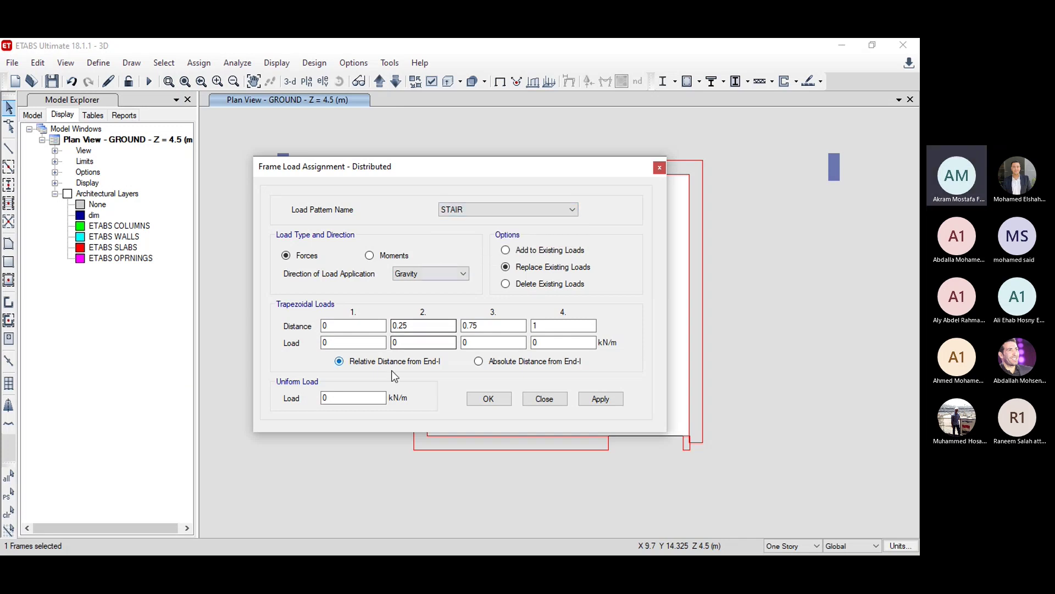
click(372, 399)
text(20)
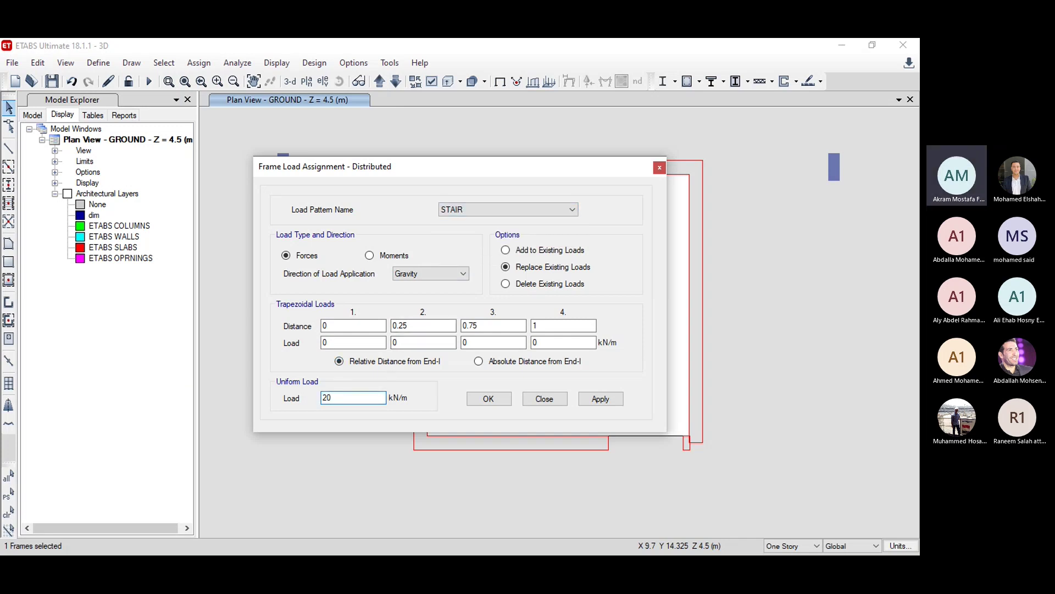
click(484, 402)
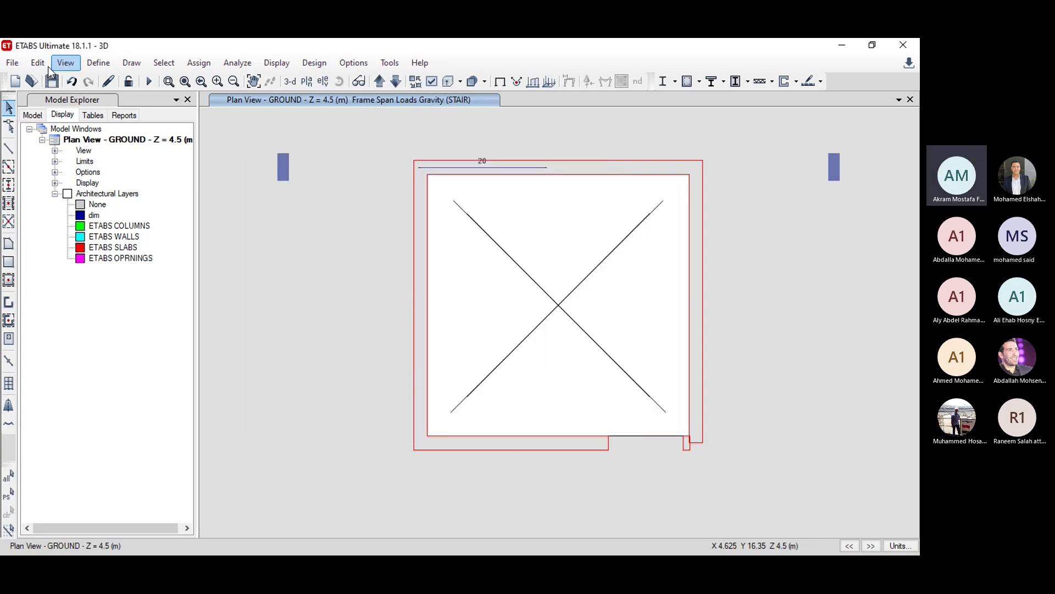
Step: Open the 1.4D+1.6L load combination for modification and add the STAIR load case to it
click(98, 63)
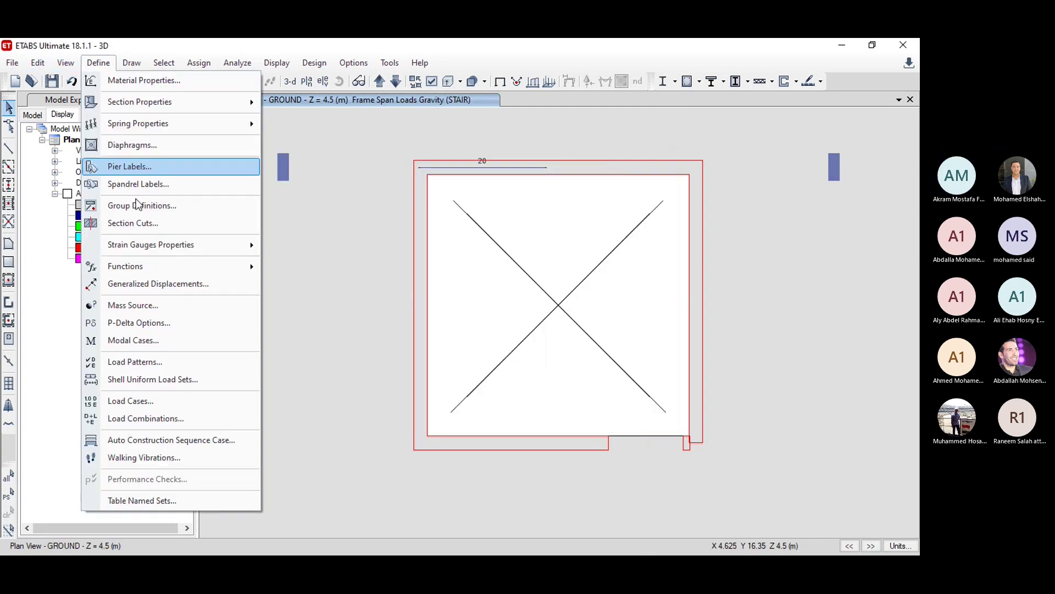
click(156, 426)
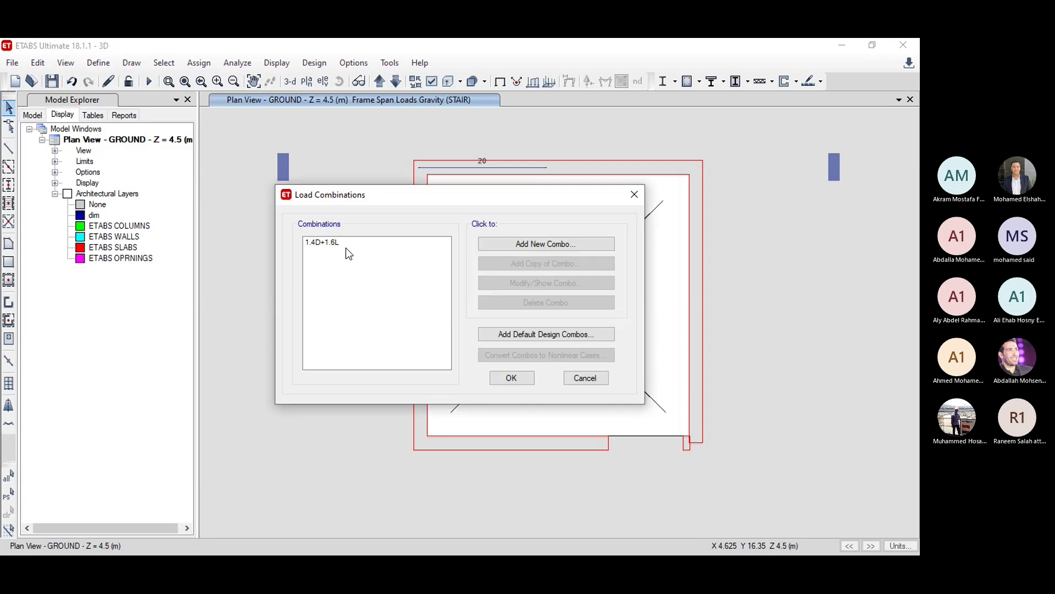
click(346, 245)
click(509, 284)
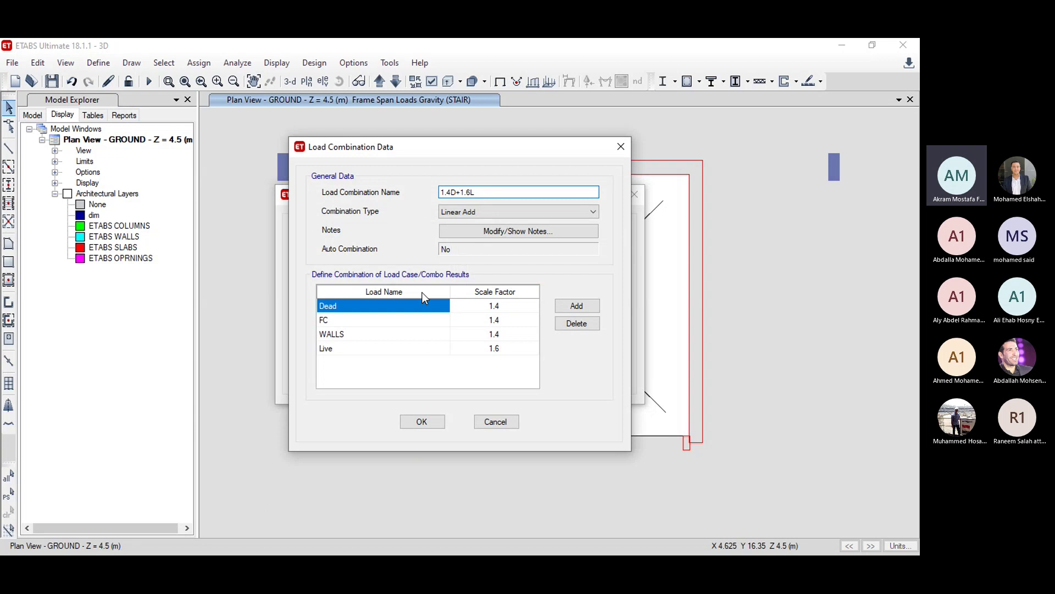
click(383, 348)
click(583, 311)
click(369, 362)
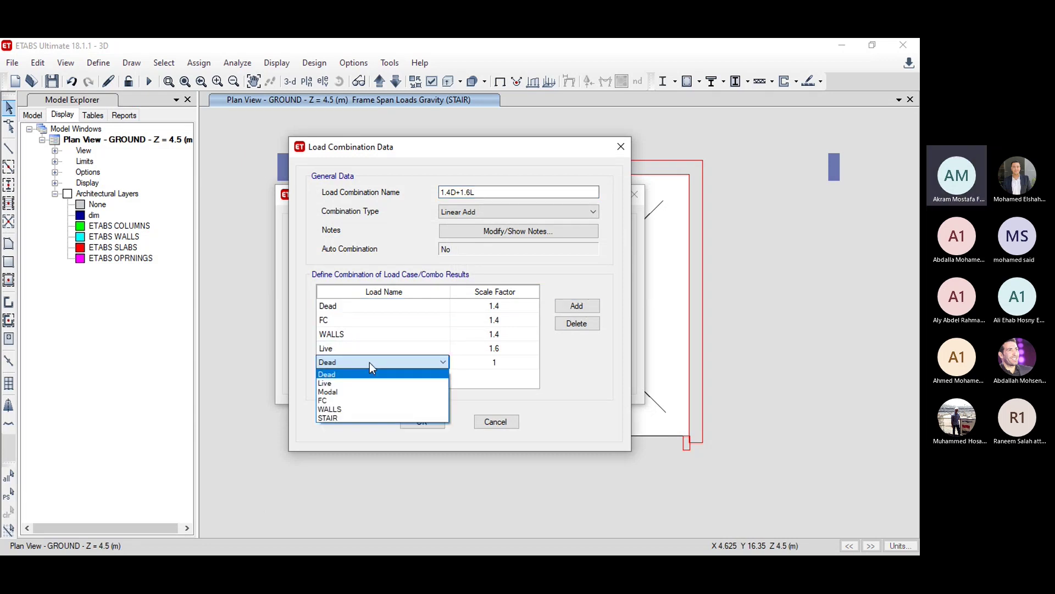
click(357, 419)
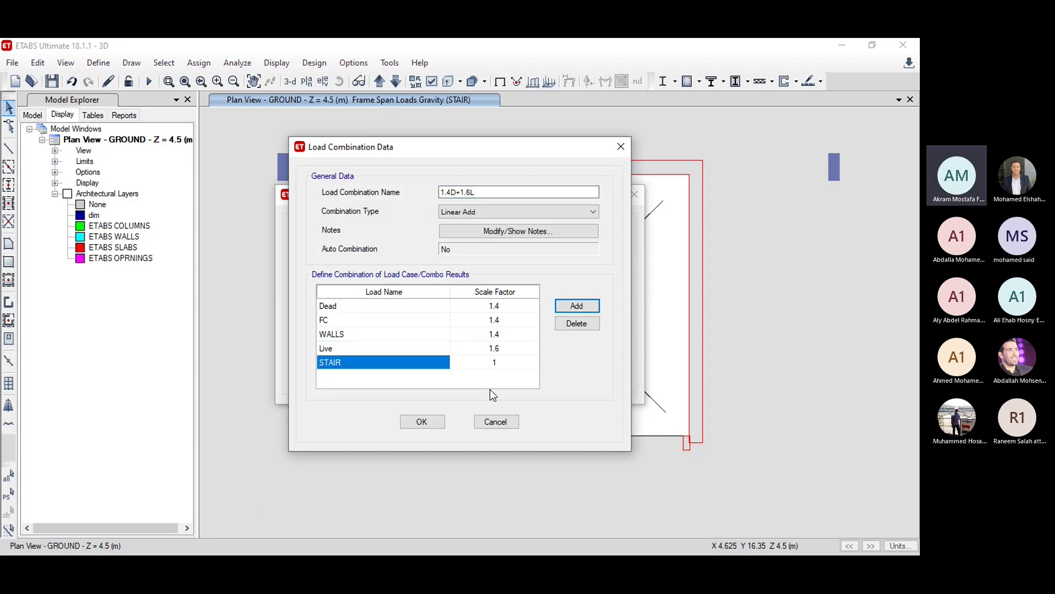
Step: Set the STAIR scale factor to 1.5 in the 1.4D+1.6L combination and save the load combinations
click(509, 363)
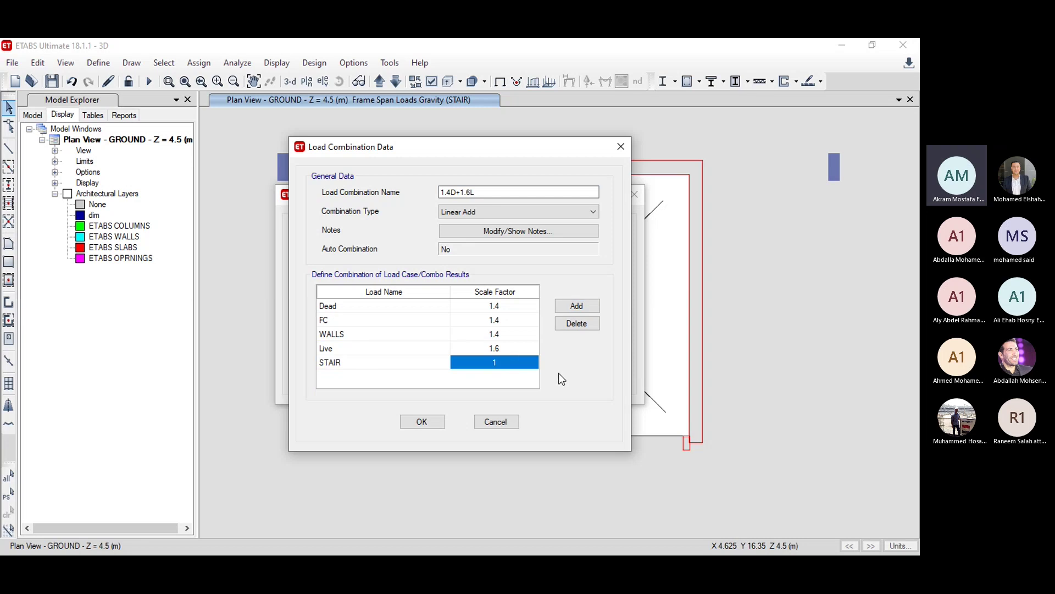
text(1.5)
click(535, 351)
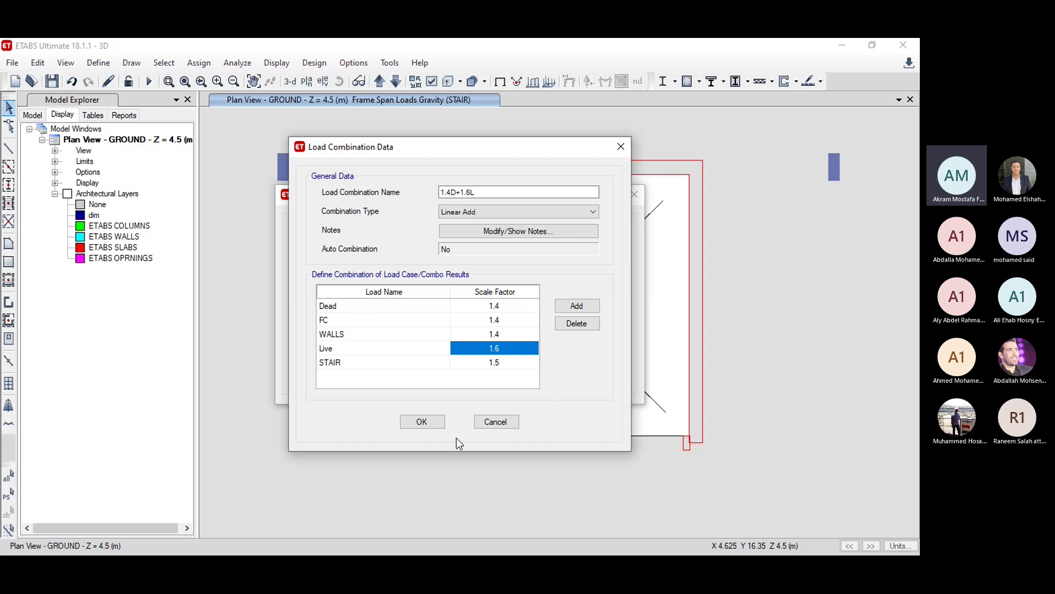
click(421, 421)
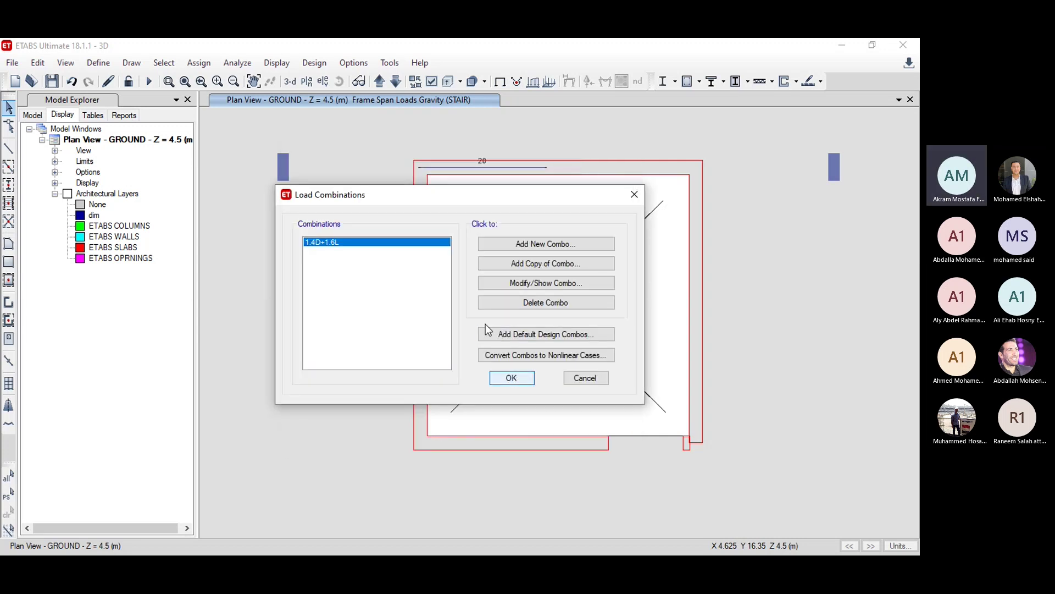
key(Return)
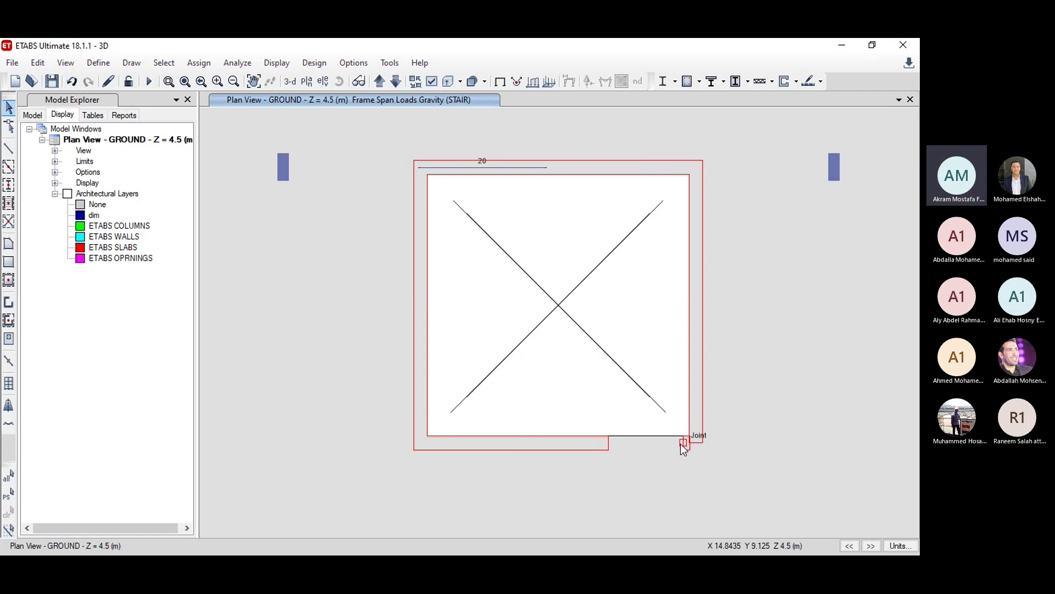
Step: Draw a B25X70 frame beam about 1.6 m long across the opening in the core's bottom wall
click(9, 148)
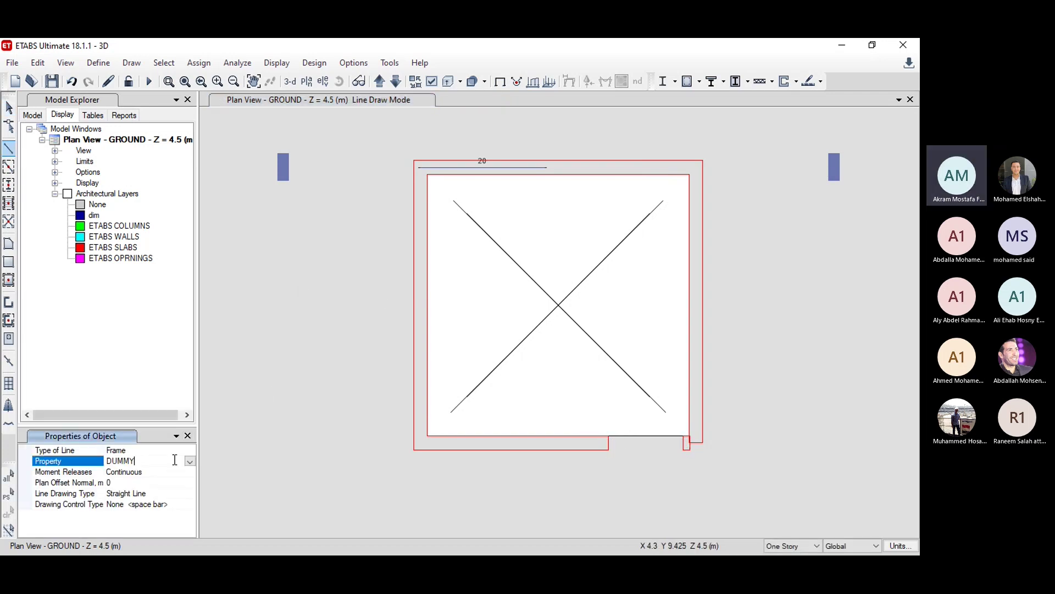
click(179, 461)
click(191, 461)
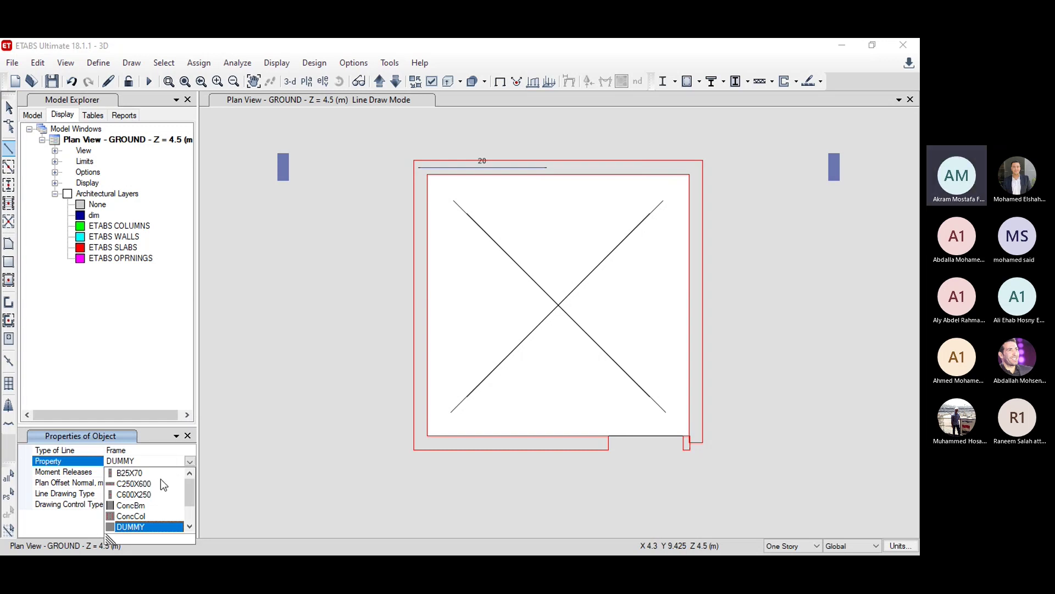
click(137, 472)
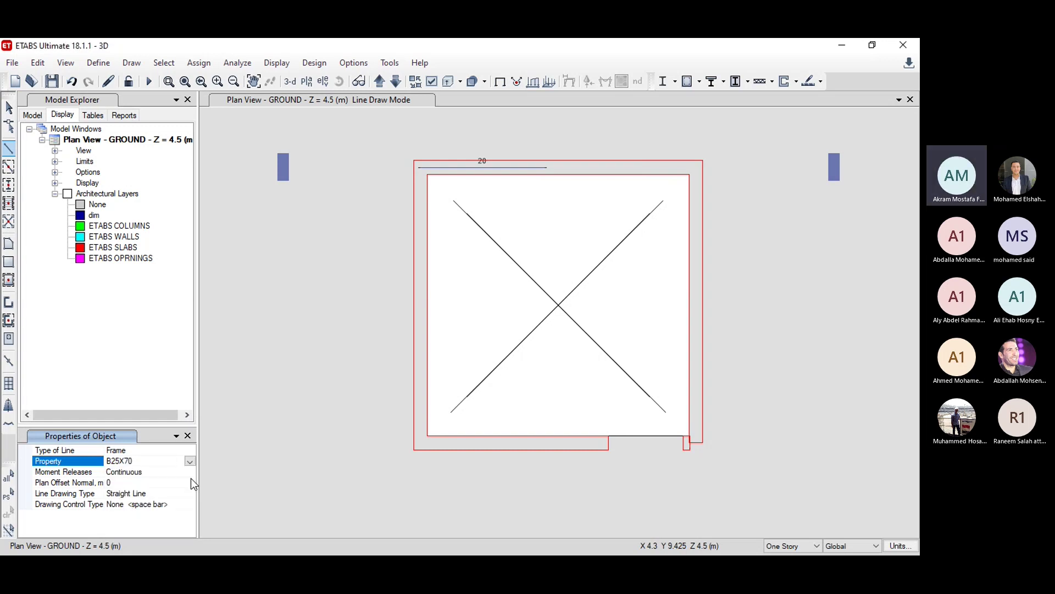
click(682, 445)
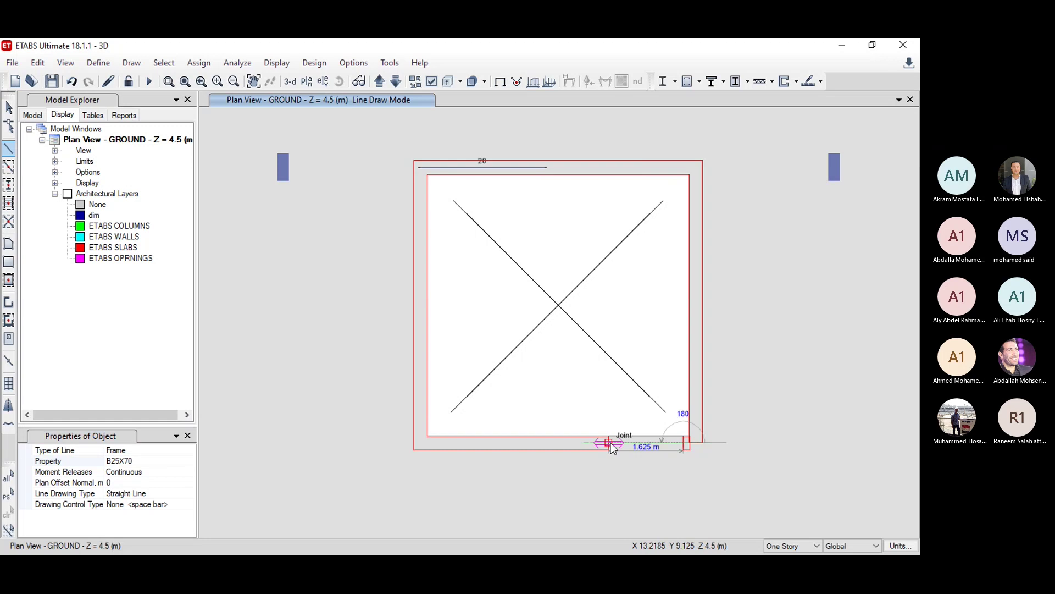
click(641, 446)
key(Escape)
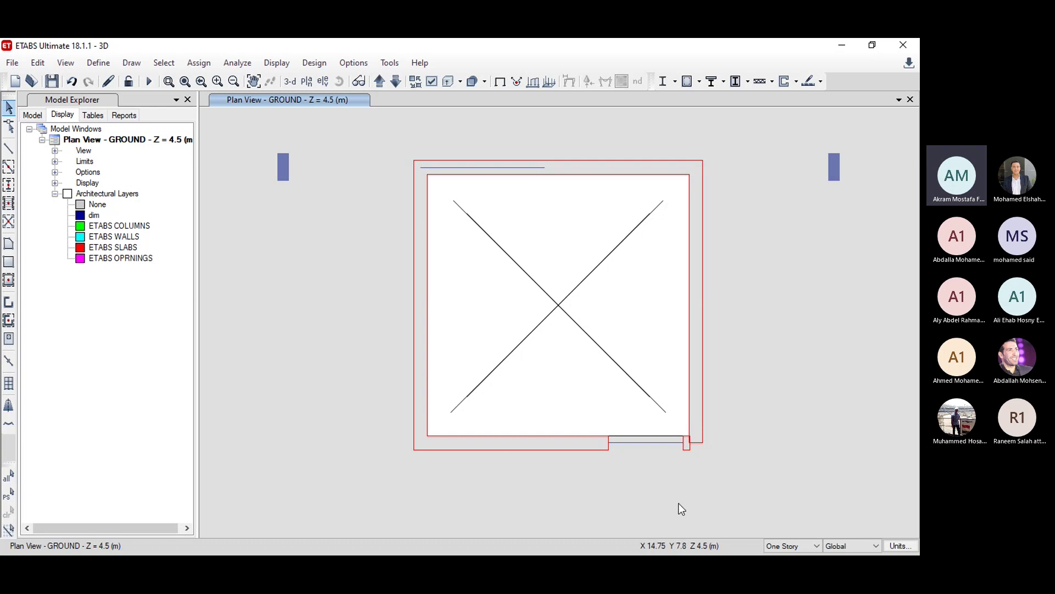
Step: Delete the B25X70 beam spanning the opening in the core's bottom wall on the GROUND plan
click(670, 443)
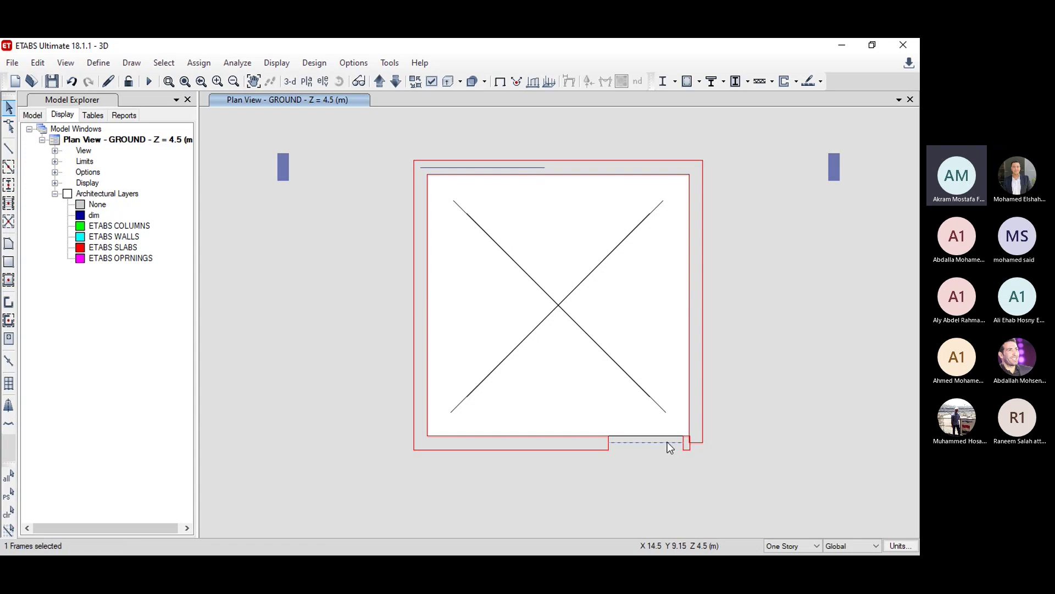
click(677, 444)
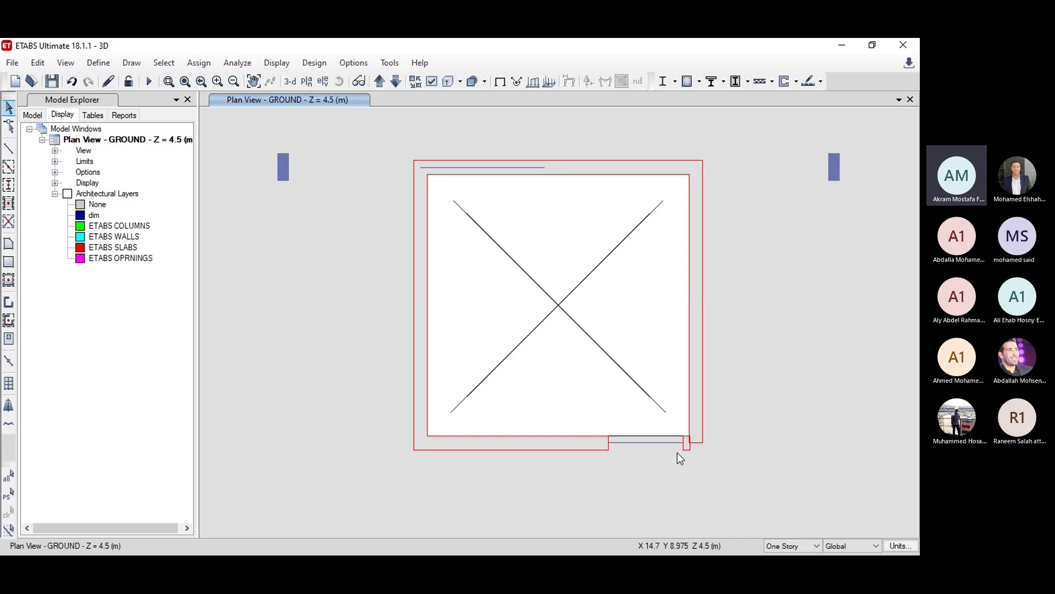
click(379, 82)
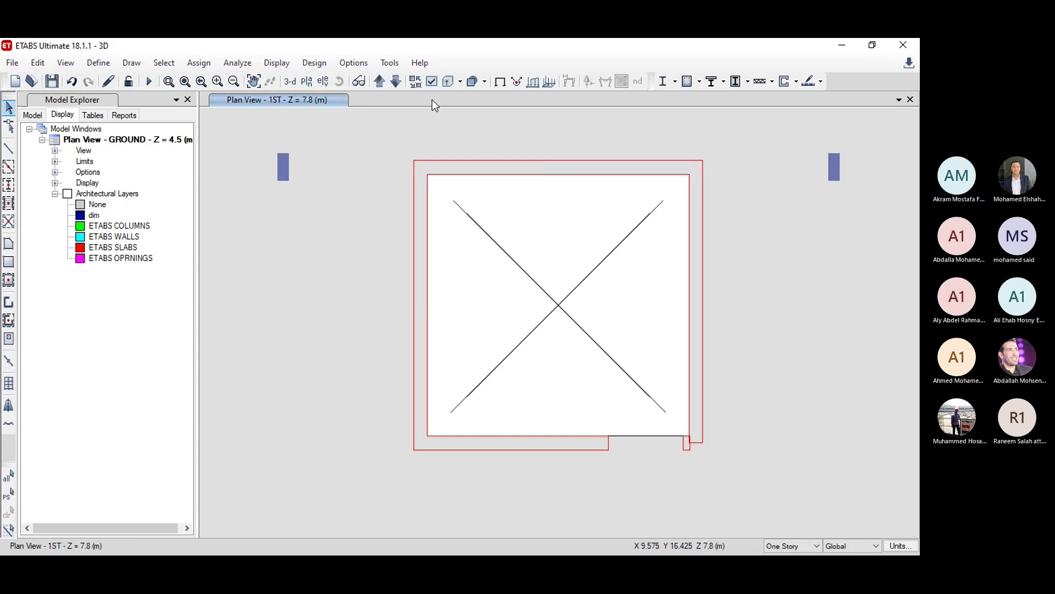
click(396, 81)
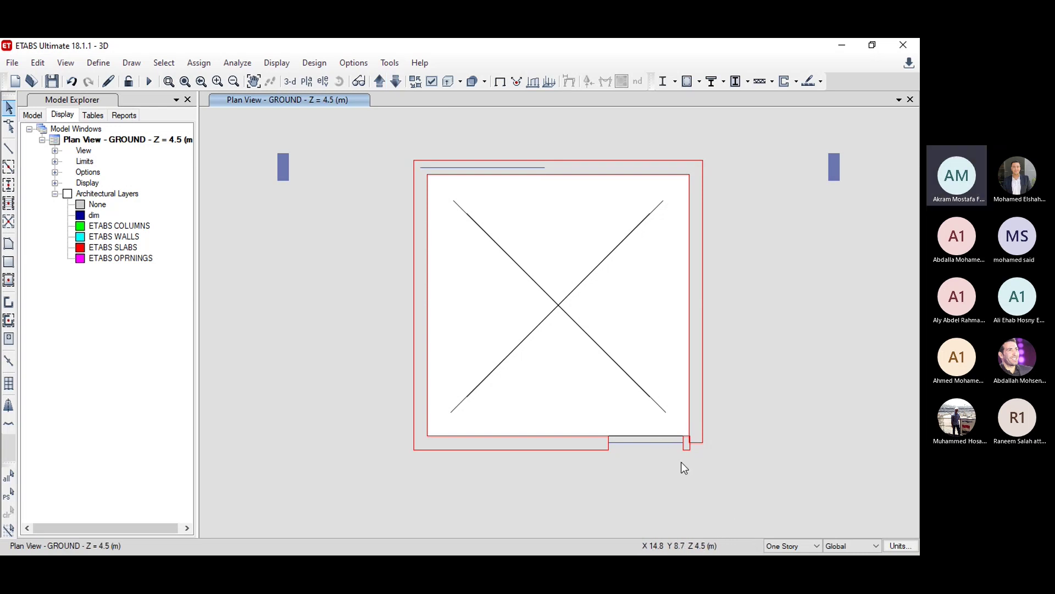
click(675, 443)
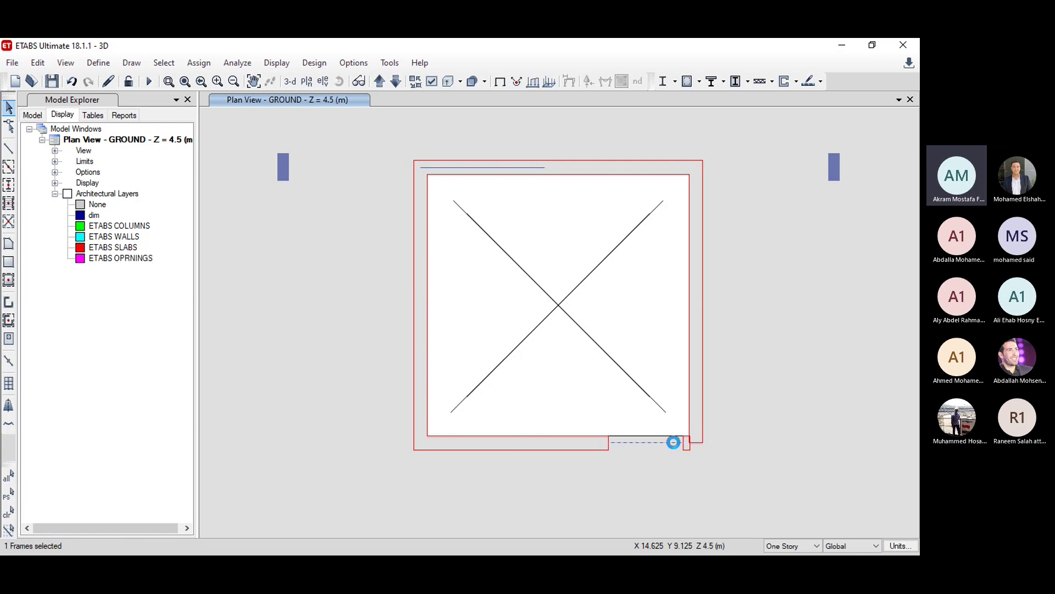
click(674, 443)
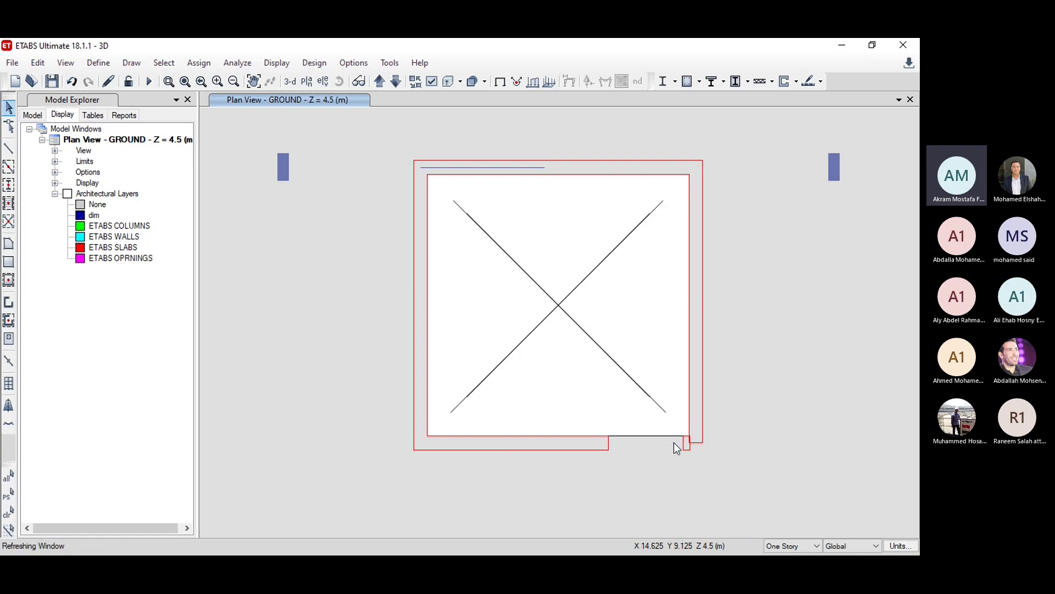
Step: Draw a B25X70 frame beam about 1.6 m long across the core's bottom wall opening on all stories and check the 1ST and 2ND plans
click(777, 547)
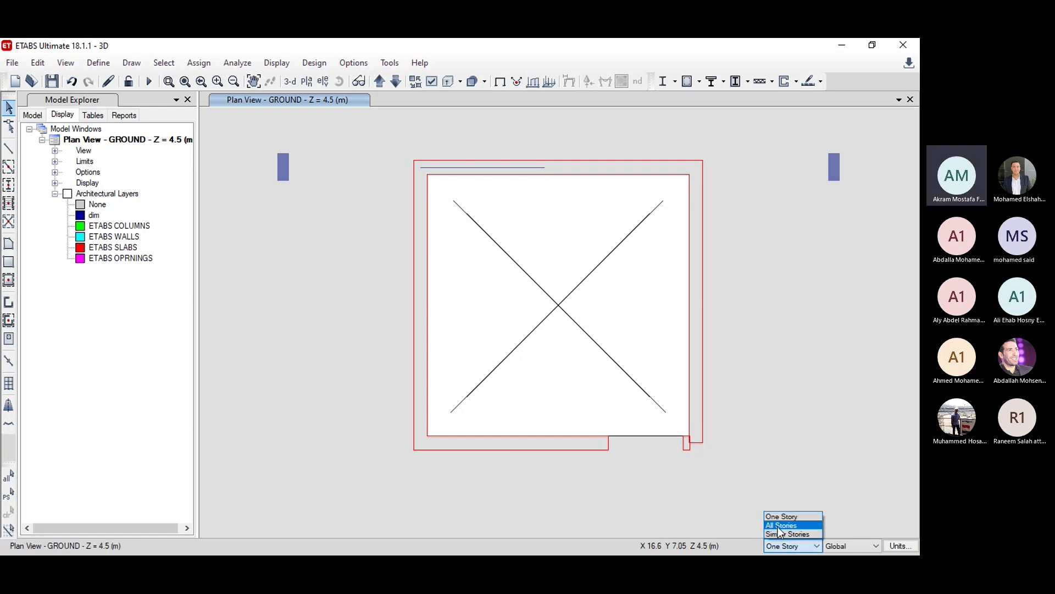
click(781, 524)
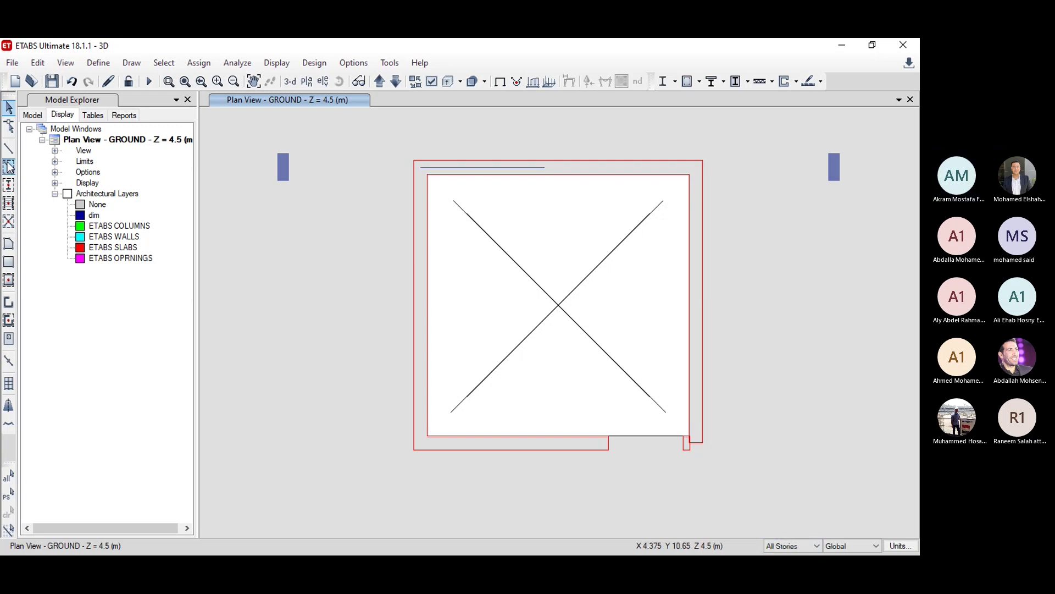
click(9, 149)
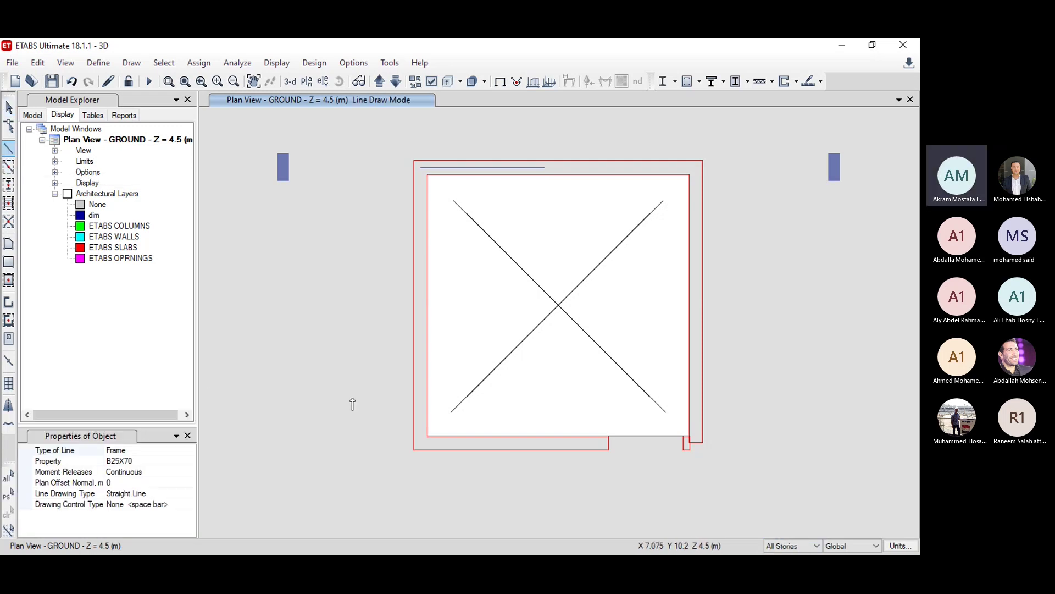
click(685, 442)
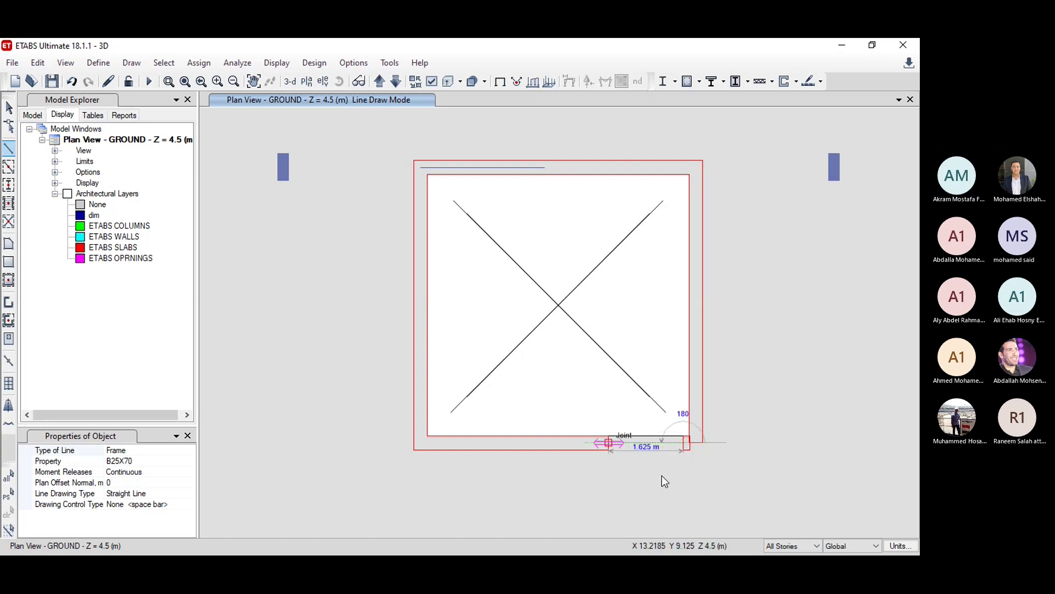
click(655, 457)
key(Escape)
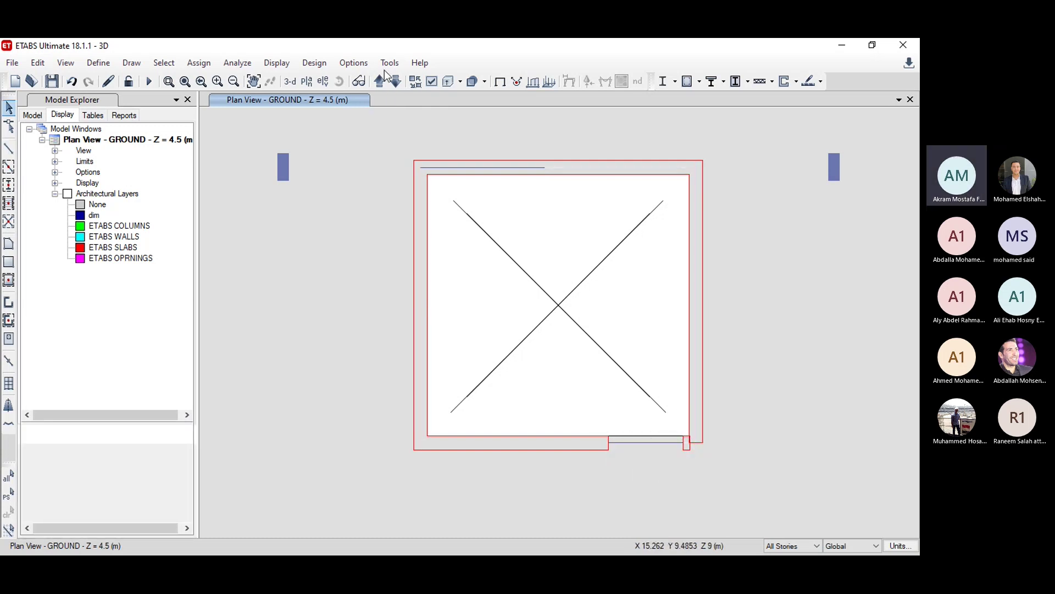
click(379, 83)
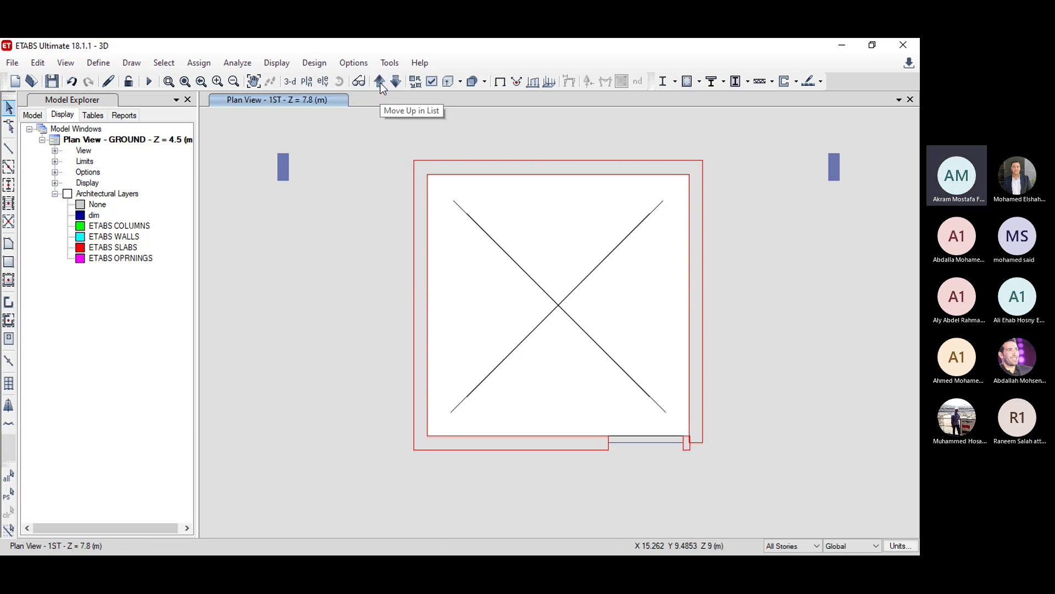
click(379, 83)
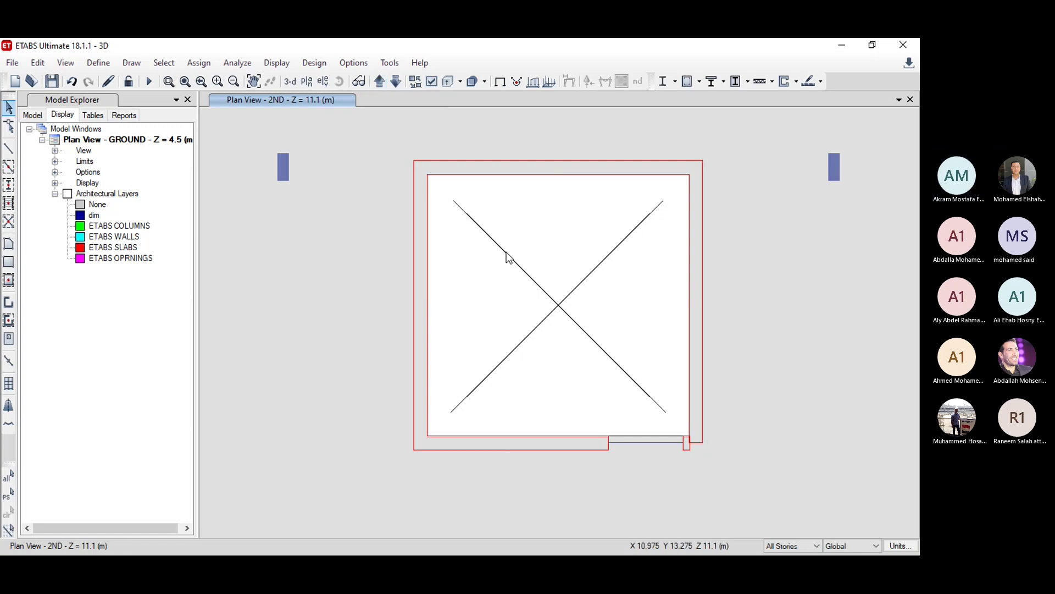
Step: Delete the core's right wall on all stories and inspect the core in the 3-D view
click(789, 547)
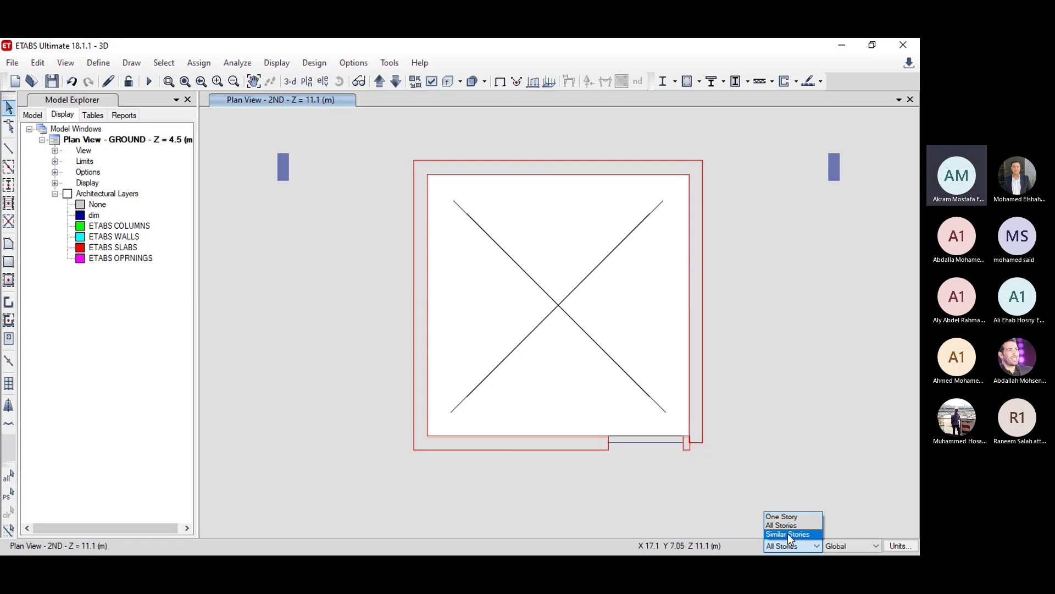
click(791, 547)
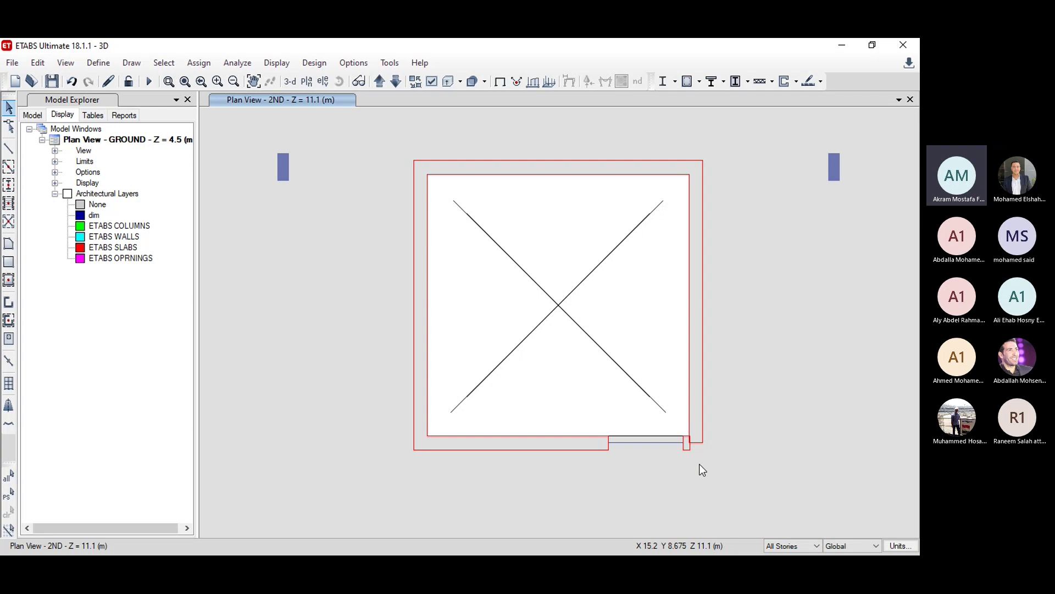
click(698, 349)
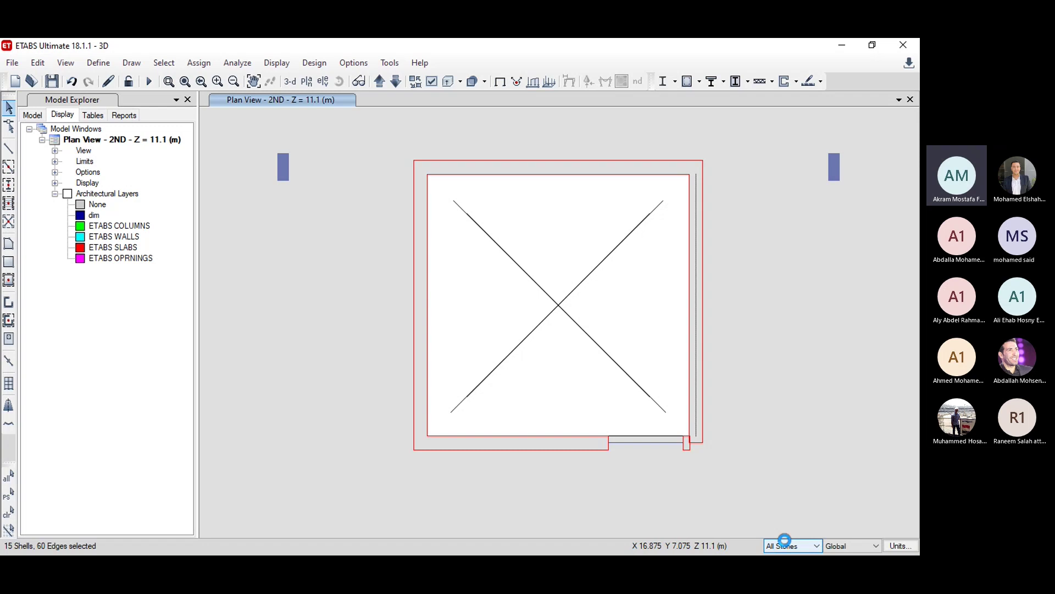
key(Delete)
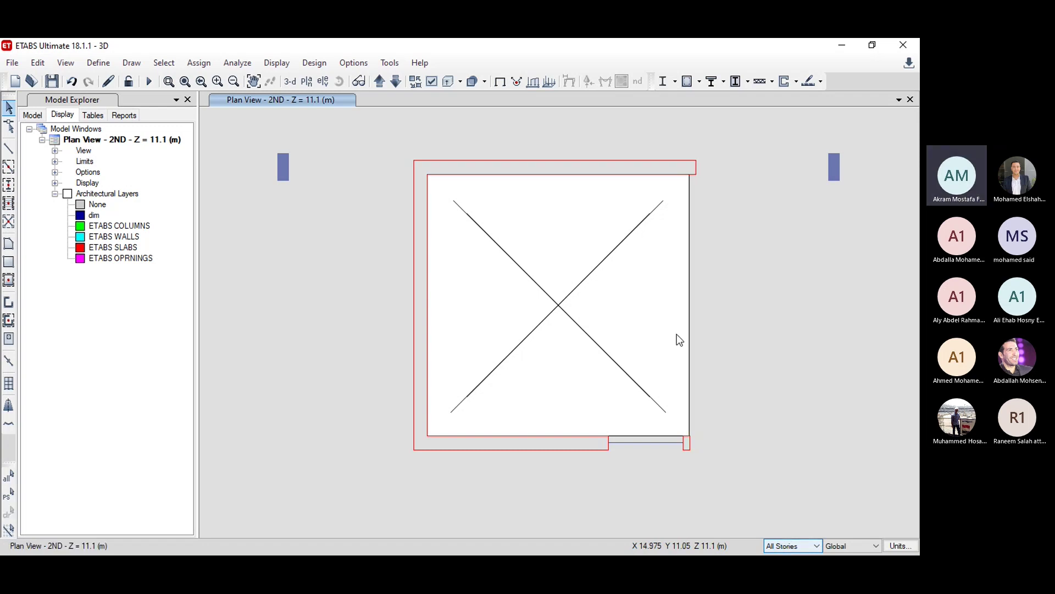
click(292, 82)
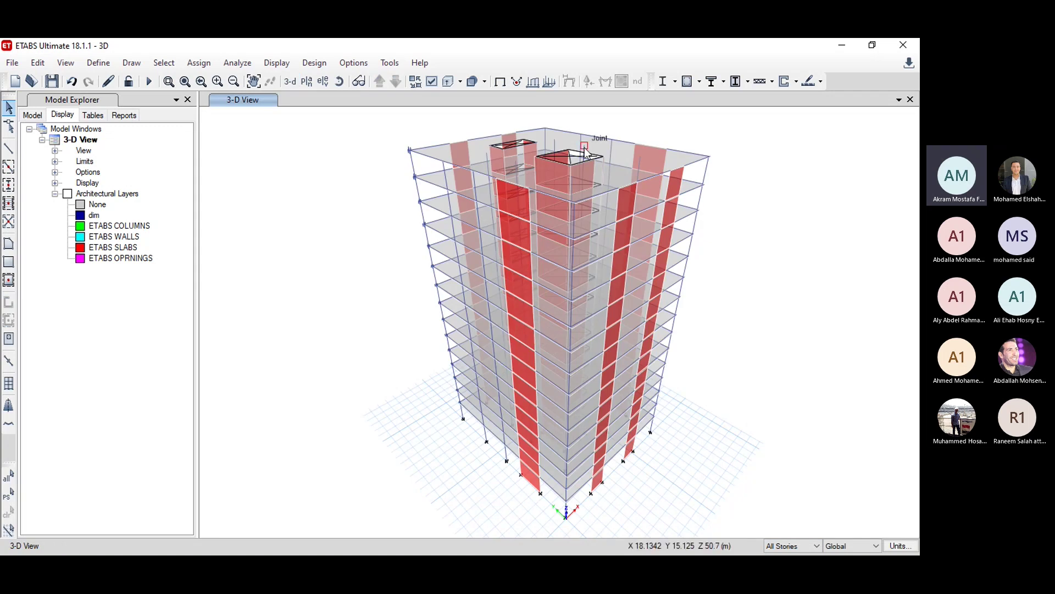
shift+middle_drag(585, 153, 624, 445)
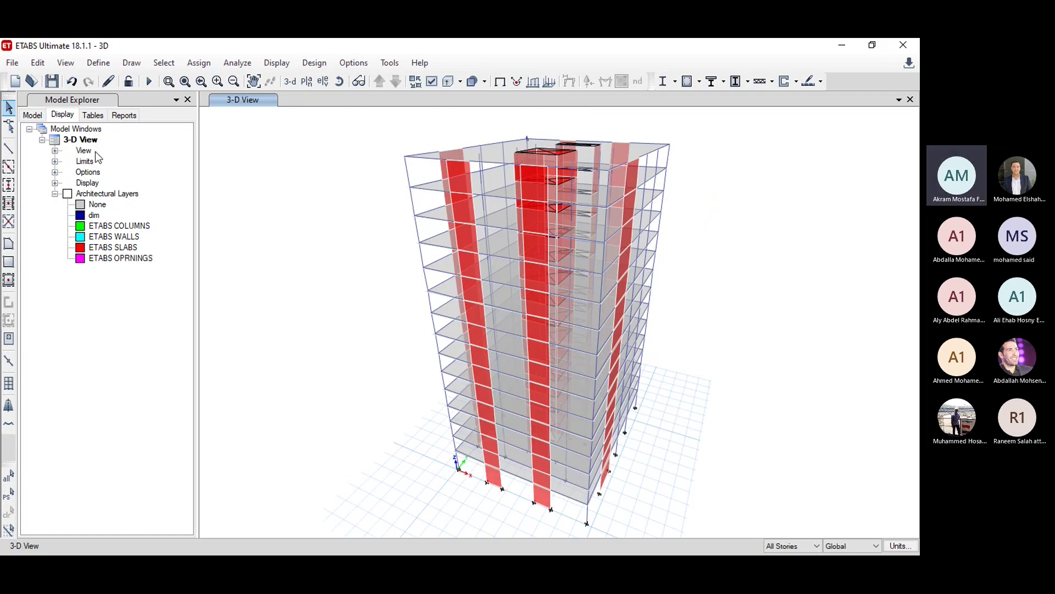
Step: Undo the deletion of the core's right wall
click(71, 81)
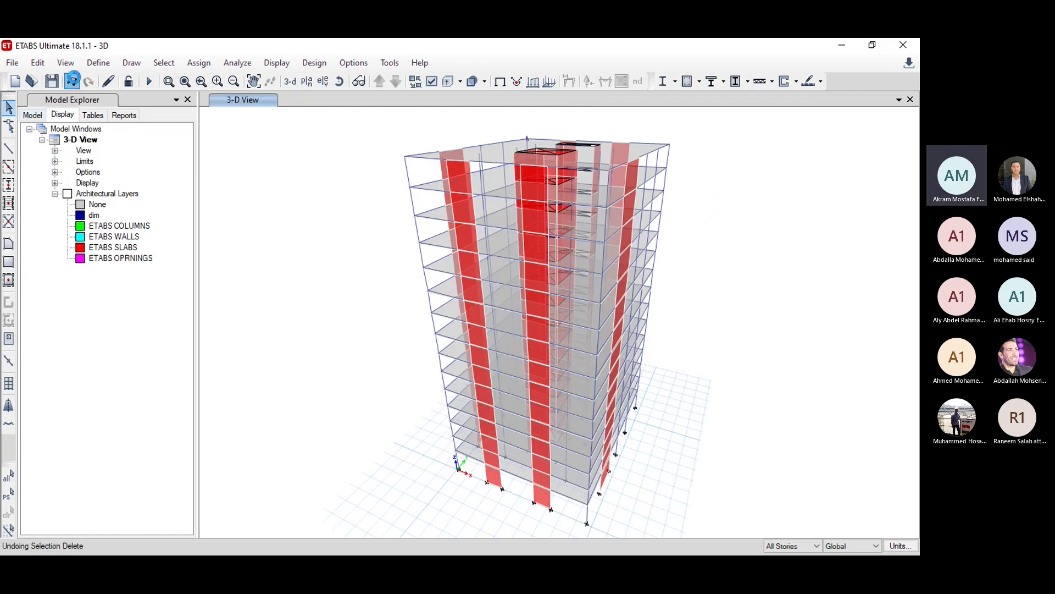
click(74, 81)
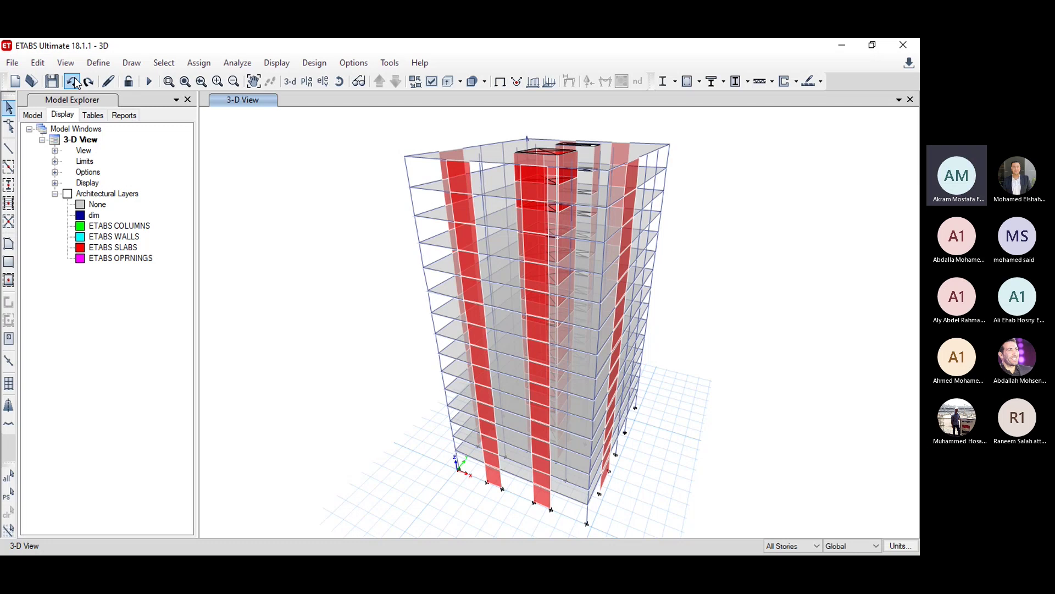
Step: Open SMART Notebook from the desktop and activate the pen on the blank page
key(super+d)
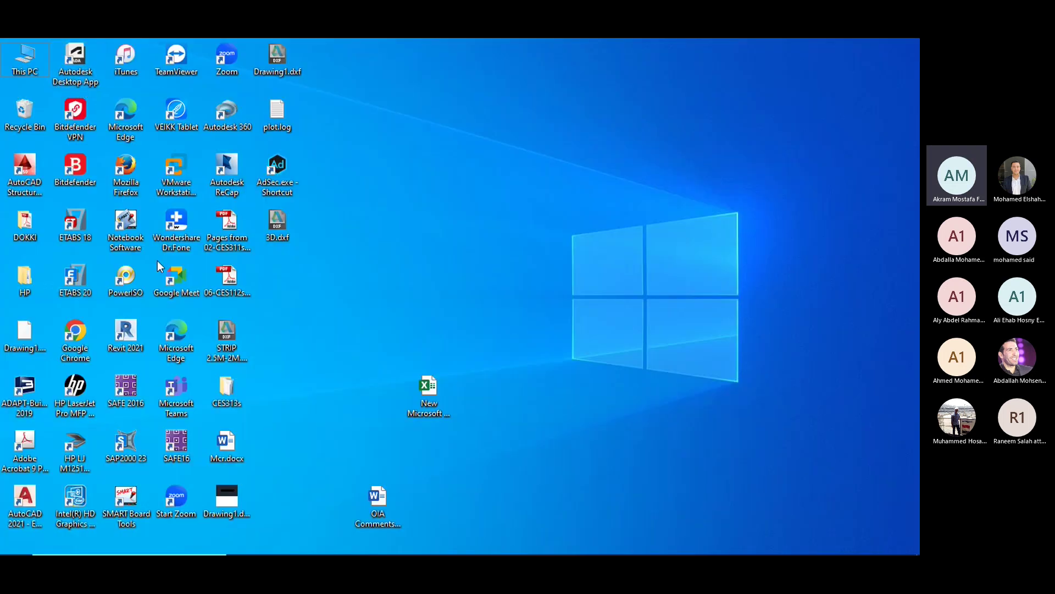
click(138, 236)
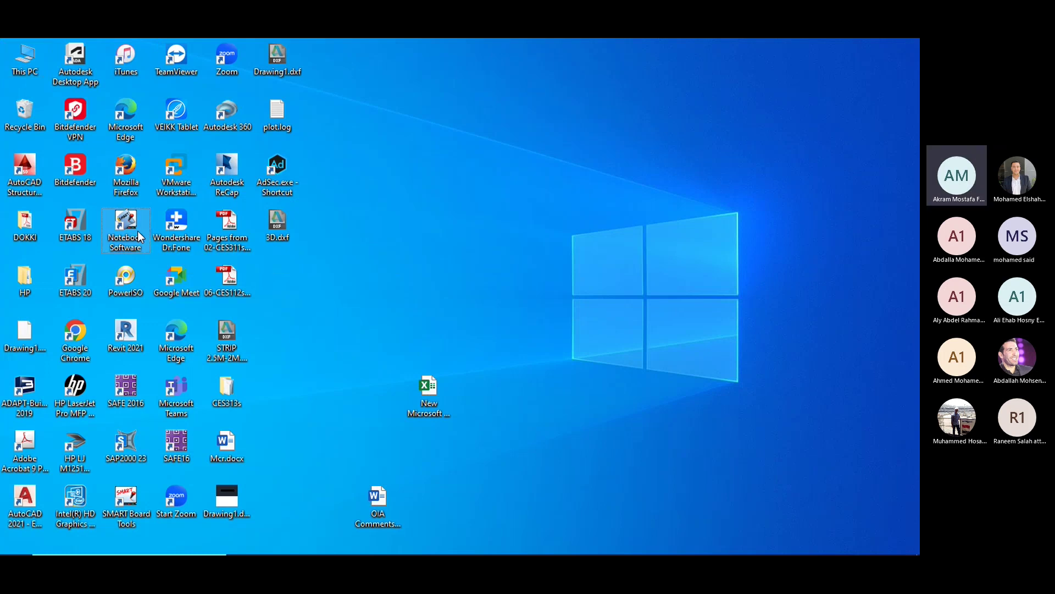
double_click(139, 236)
click(452, 374)
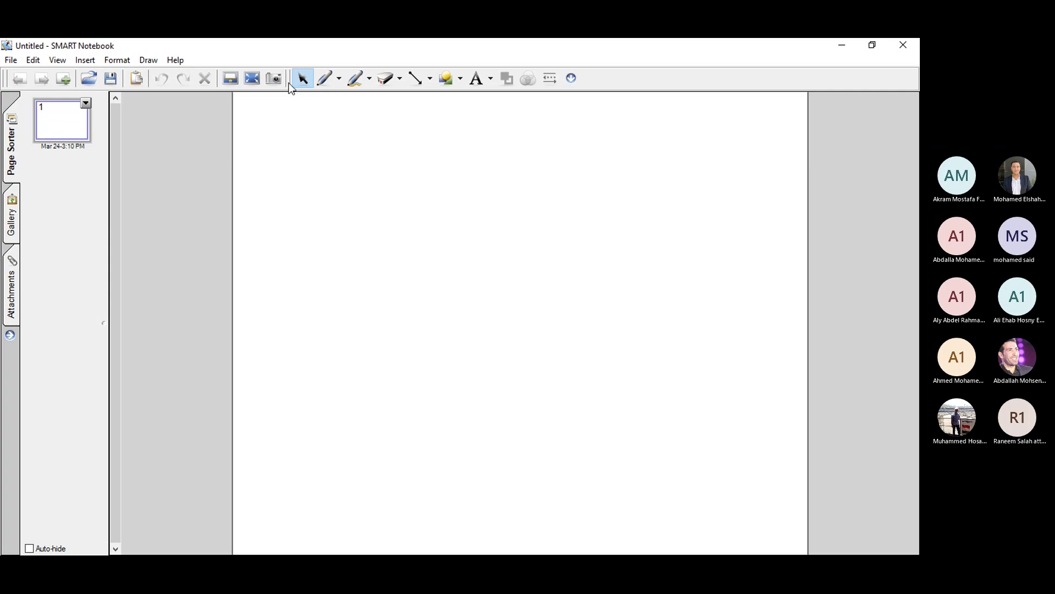
click(325, 79)
Step: Sketch a simply supported beam with a midspan point load P and write its moment PL/4 below
mouse_move(313, 209)
mouse_down()
mouse_move(522, 201)
mouse_move(536, 215)
mouse_move(515, 219)
mouse_up()
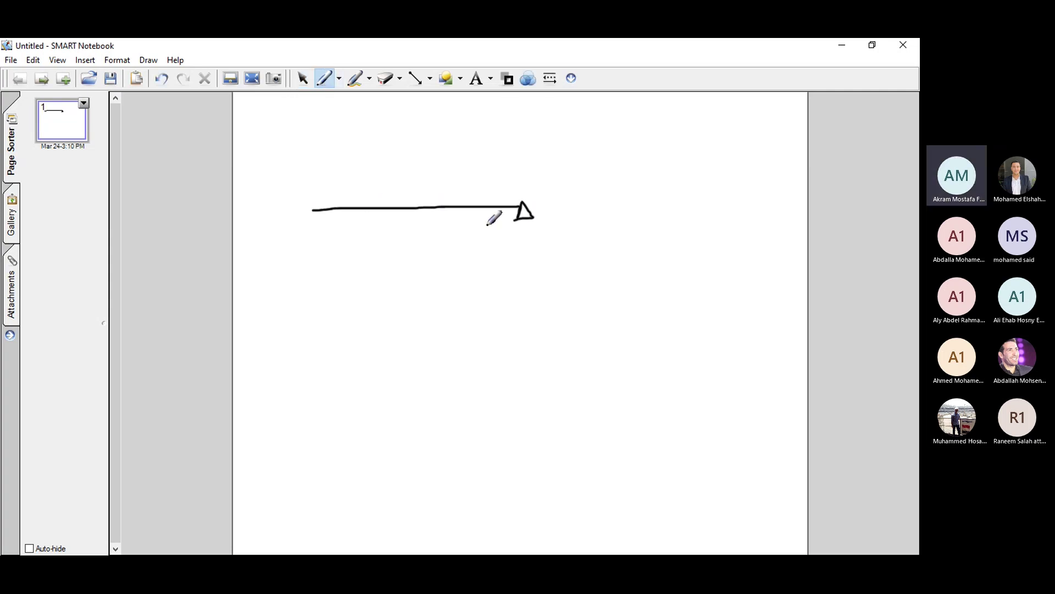
mouse_move(312, 209)
mouse_down()
mouse_move(308, 222)
mouse_move(324, 220)
mouse_move(311, 216)
mouse_up()
drag(421, 141, 425, 196)
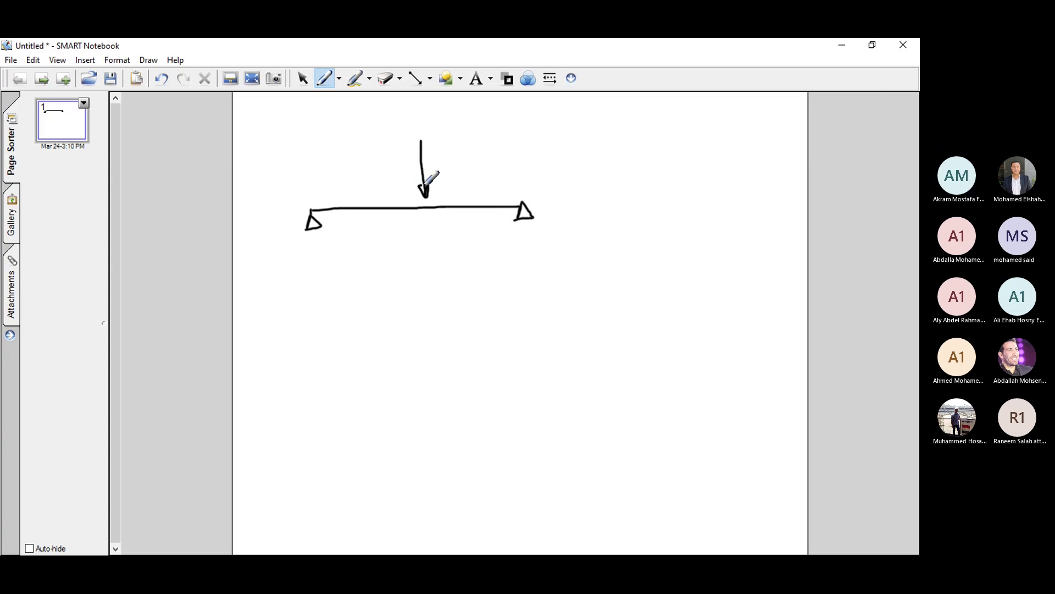
mouse_move(437, 138)
mouse_down()
mouse_move(437, 158)
mouse_move(448, 136)
mouse_move(438, 146)
mouse_up()
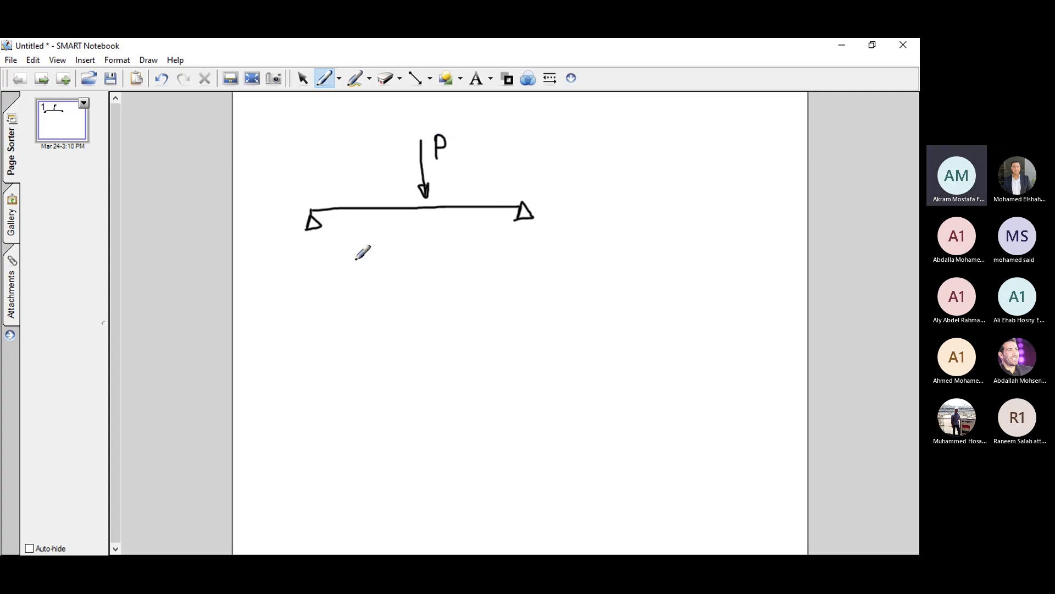
click(428, 208)
mouse_move(407, 251)
mouse_down()
mouse_move(444, 287)
mouse_move(462, 263)
mouse_move(464, 285)
mouse_up()
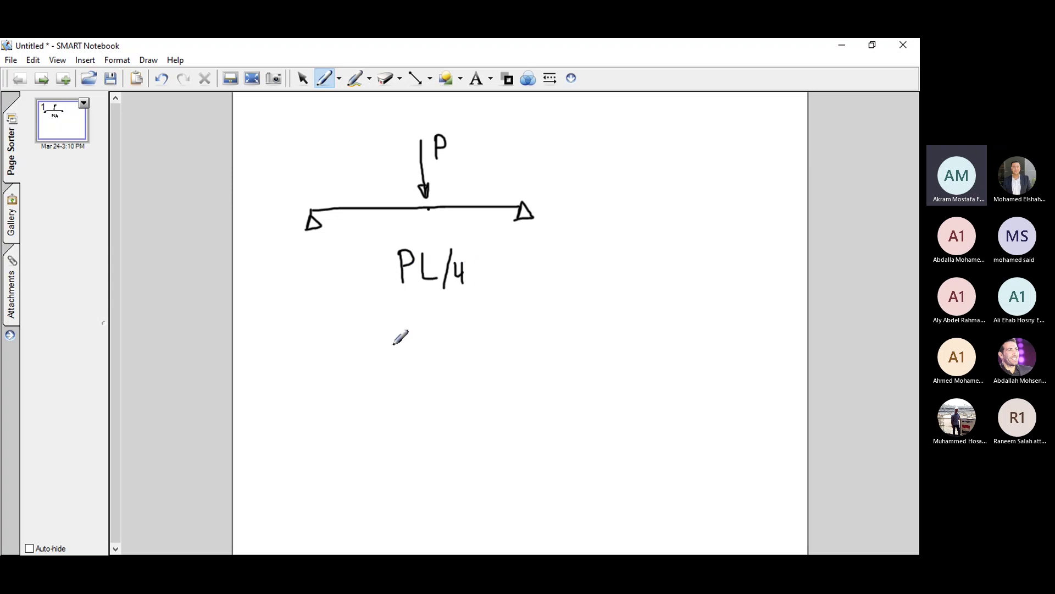
Step: Sketch a second simply supported beam under a distributed load labelled P/L = w
mouse_move(330, 342)
mouse_down()
mouse_move(535, 338)
mouse_move(531, 355)
mouse_move(535, 339)
mouse_move(541, 355)
mouse_move(519, 359)
mouse_up()
mouse_move(339, 335)
mouse_down()
mouse_move(329, 361)
mouse_move(346, 360)
mouse_move(337, 335)
mouse_move(533, 332)
mouse_up()
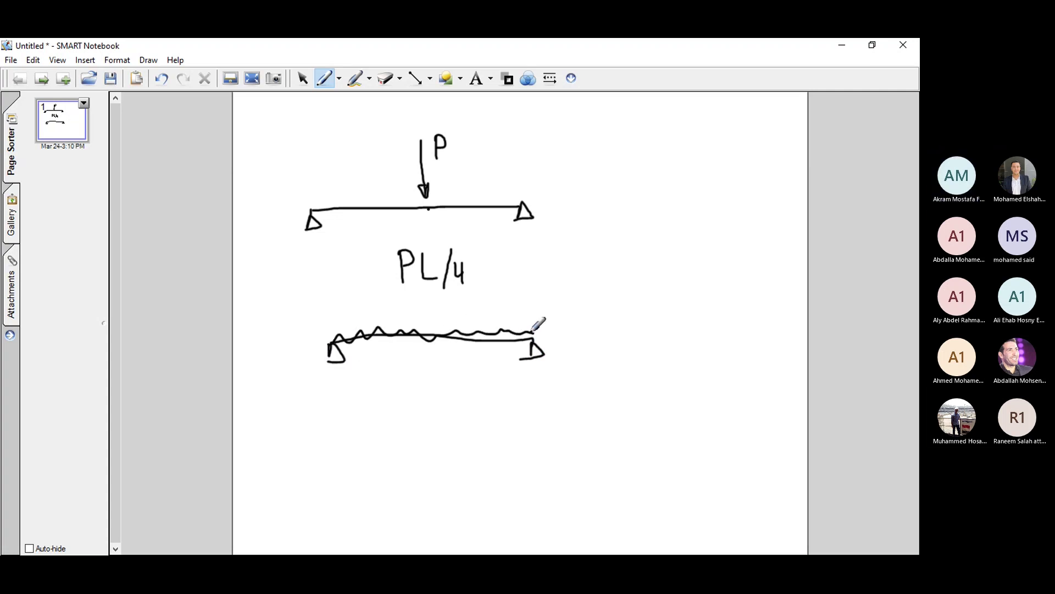
mouse_move(429, 304)
mouse_down()
mouse_move(434, 320)
mouse_move(440, 299)
mouse_move(444, 328)
mouse_move(454, 317)
mouse_move(485, 321)
mouse_move(491, 309)
mouse_up()
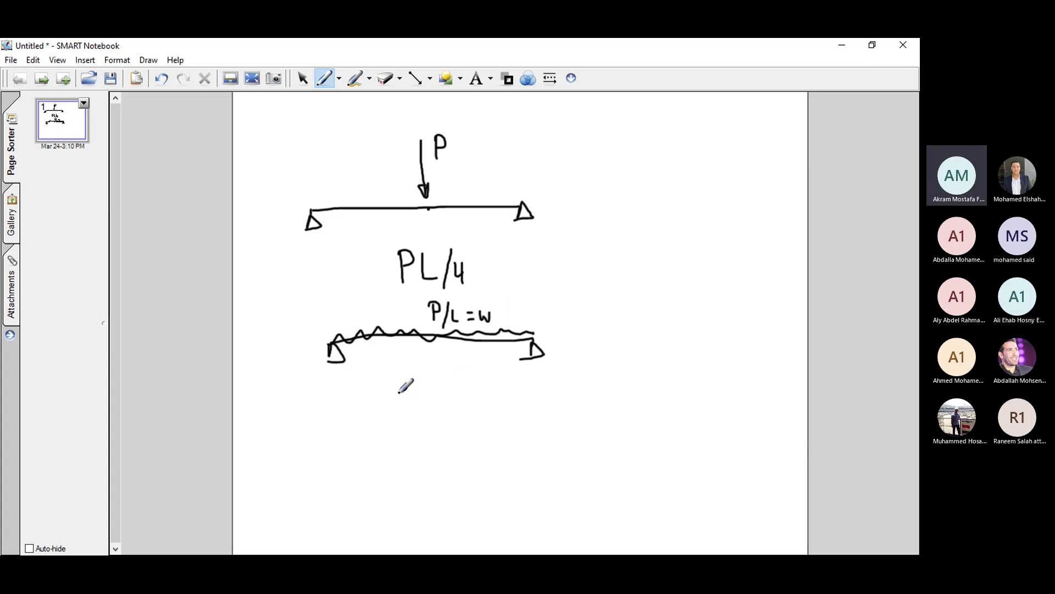
Step: Write the moment wL²/8 = PL/8 below the second beam and circle the PL/8 term
mouse_move(400, 392)
mouse_down()
mouse_move(425, 377)
mouse_move(438, 395)
mouse_move(447, 380)
mouse_up()
mouse_move(396, 418)
mouse_down()
mouse_move(452, 415)
mouse_move(414, 428)
mouse_move(428, 442)
mouse_move(425, 431)
mouse_move(410, 441)
mouse_move(479, 416)
mouse_up()
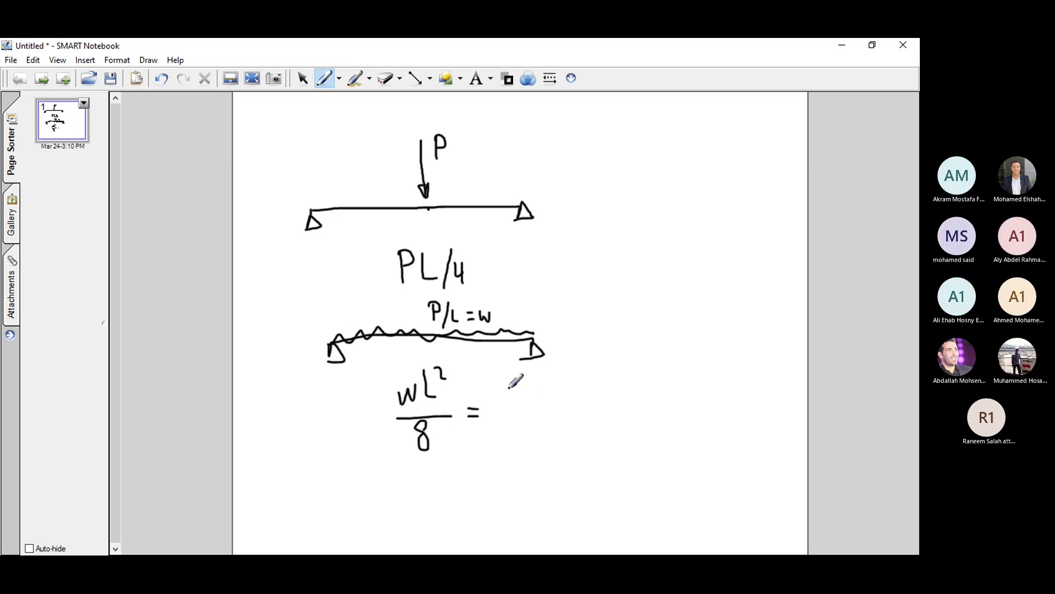
mouse_move(507, 383)
mouse_down()
mouse_move(514, 406)
mouse_move(507, 386)
mouse_move(515, 383)
mouse_move(516, 396)
mouse_move(540, 399)
mouse_move(531, 429)
mouse_up()
mouse_move(547, 387)
mouse_down()
mouse_move(538, 365)
mouse_move(497, 375)
mouse_move(495, 418)
mouse_move(519, 454)
mouse_move(551, 410)
mouse_move(545, 377)
mouse_up()
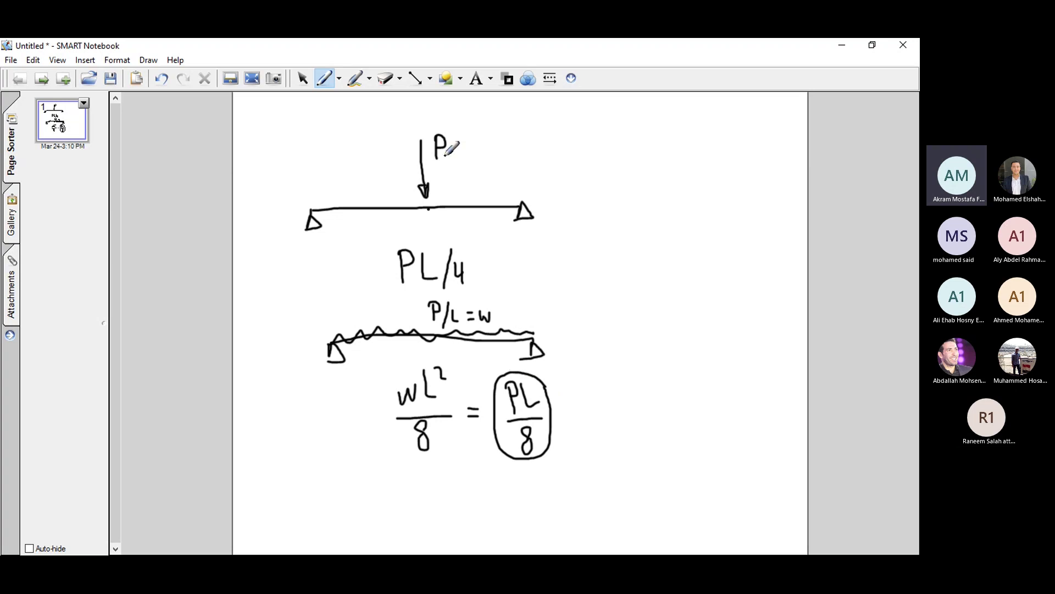
click(428, 208)
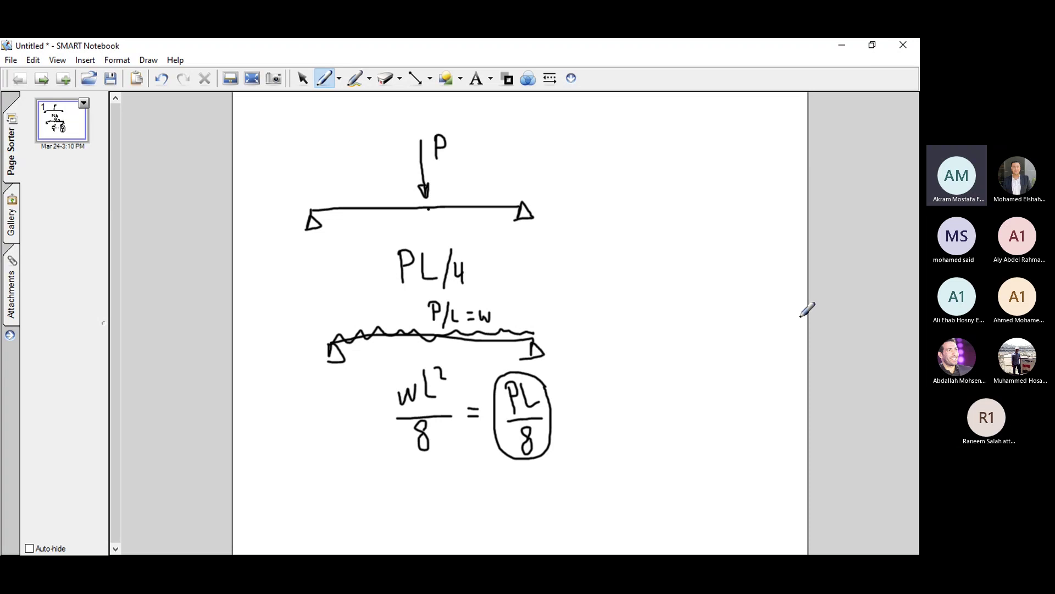